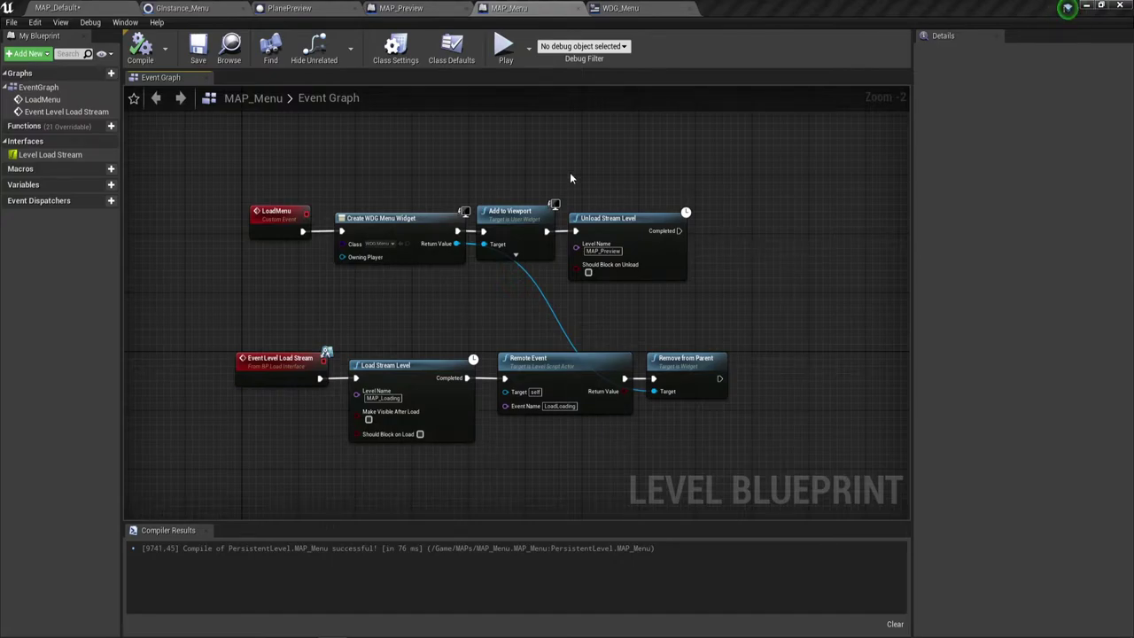
Step: Switch to the MAP_Default tab and reopen MAP_Default from the Content/MAPs folder
left_click(91, 8)
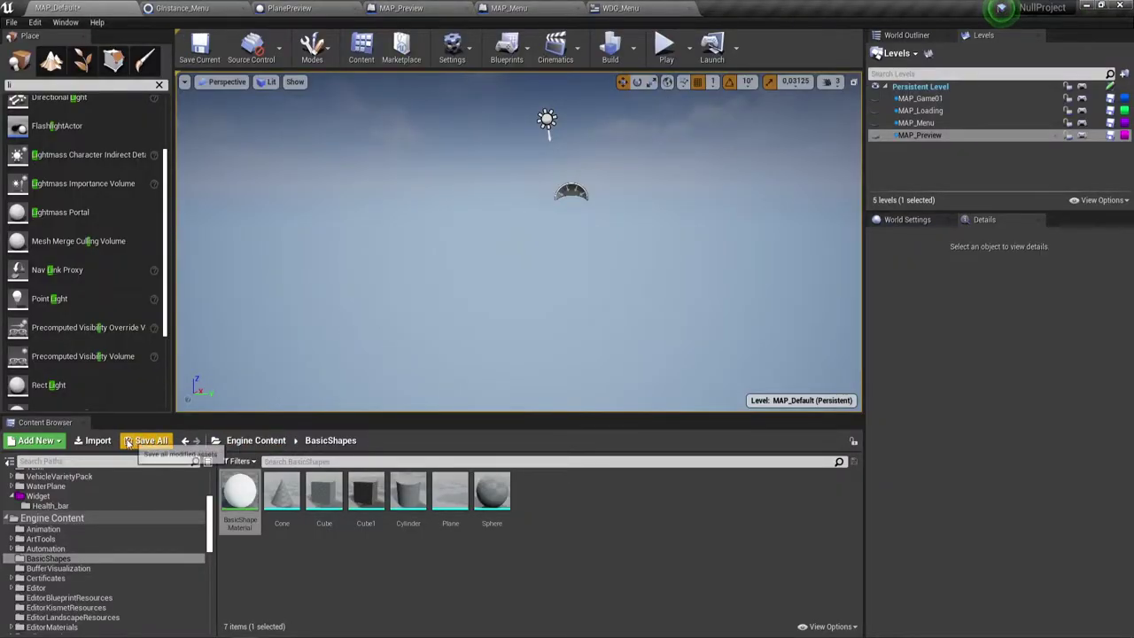
scroll(46, 509, "up", 4)
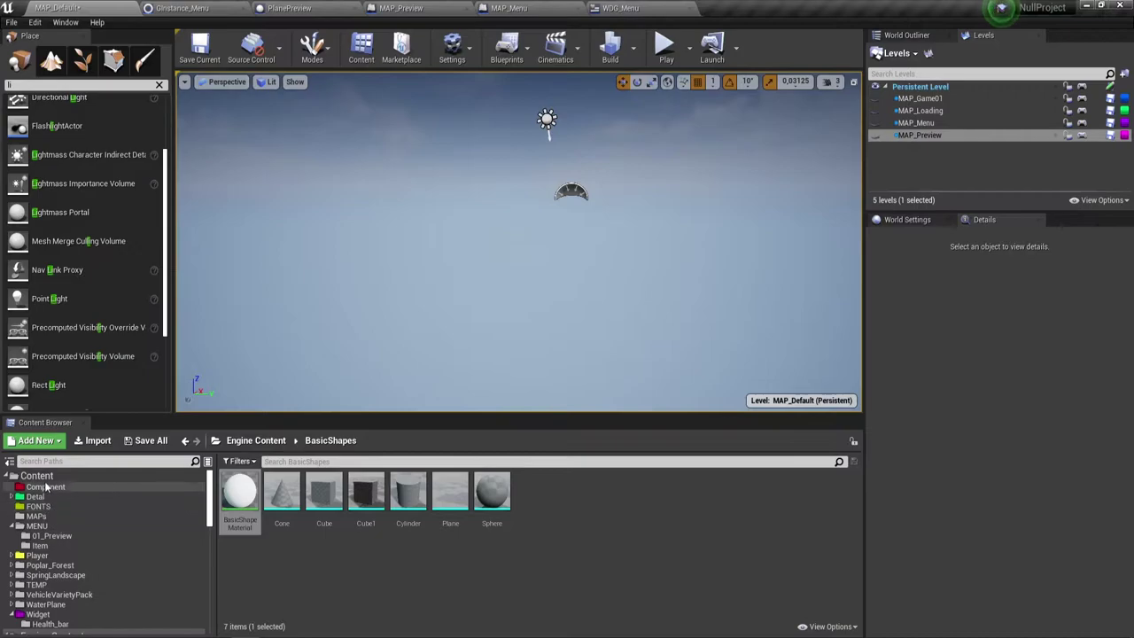
left_click(49, 477)
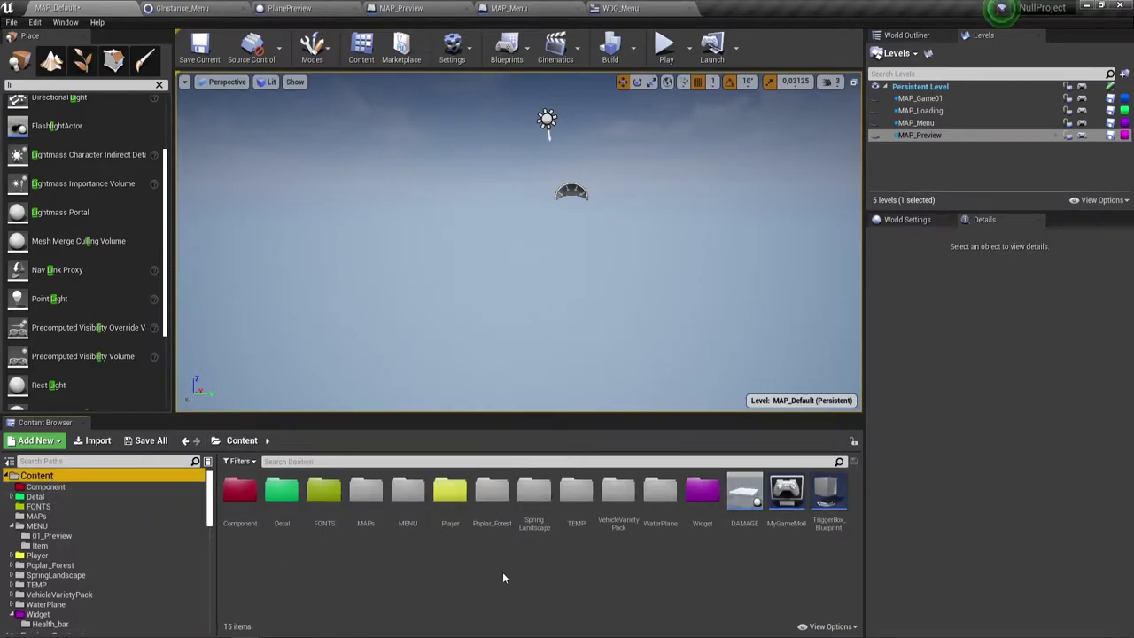
double_click(373, 490)
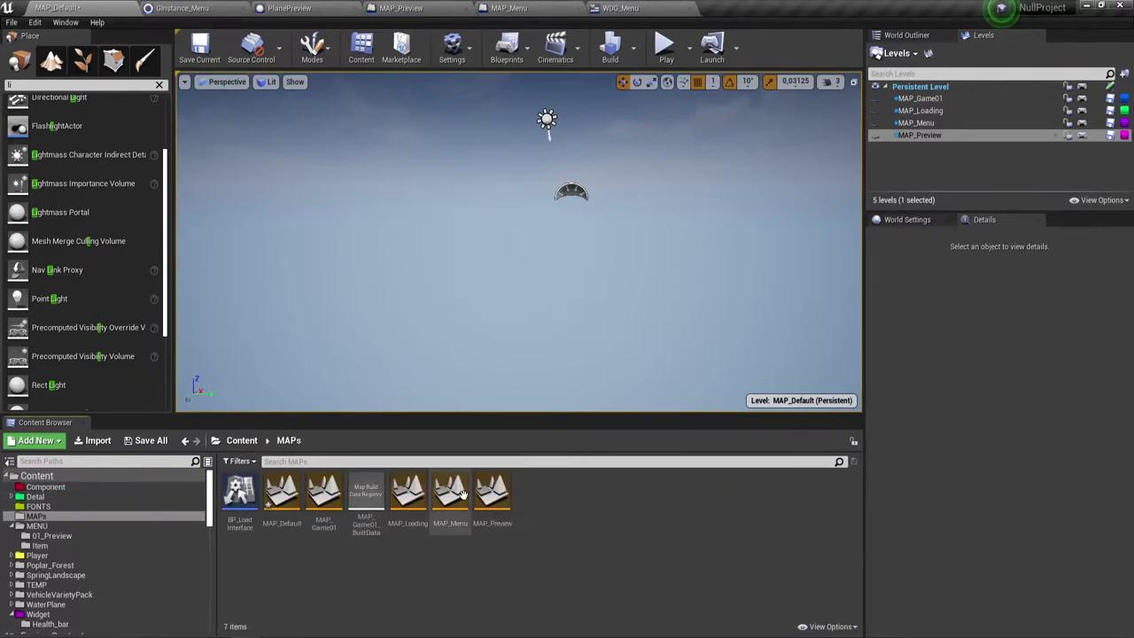
double_click(281, 493)
Step: Load MAP_Default without saving and make the MAP_Menu sublevel visible
left_click(621, 438)
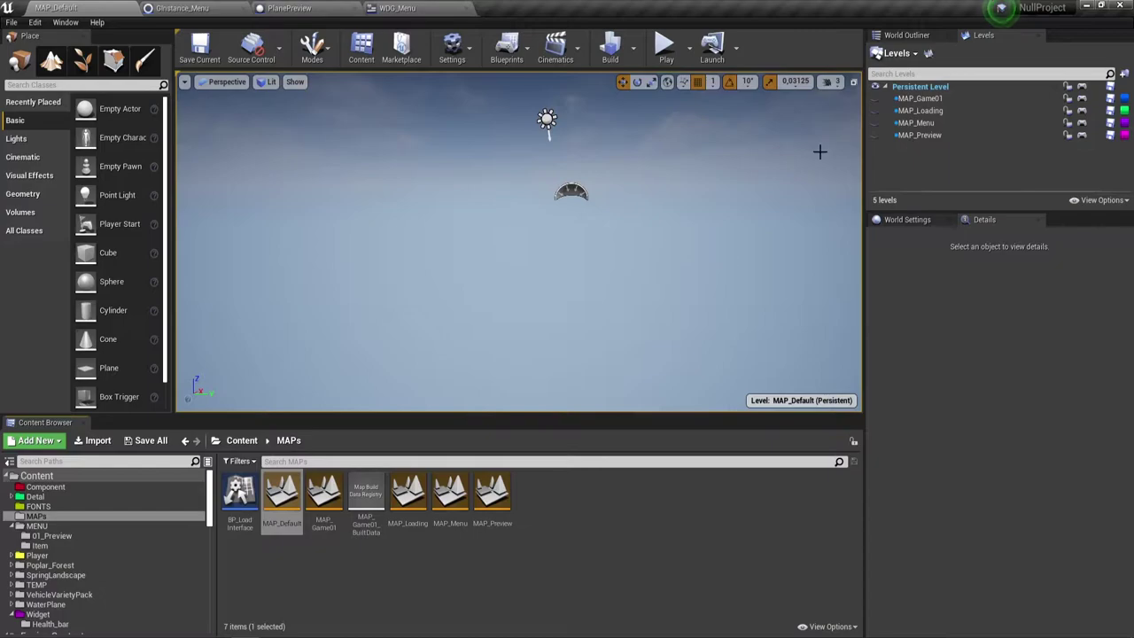
left_click(876, 128)
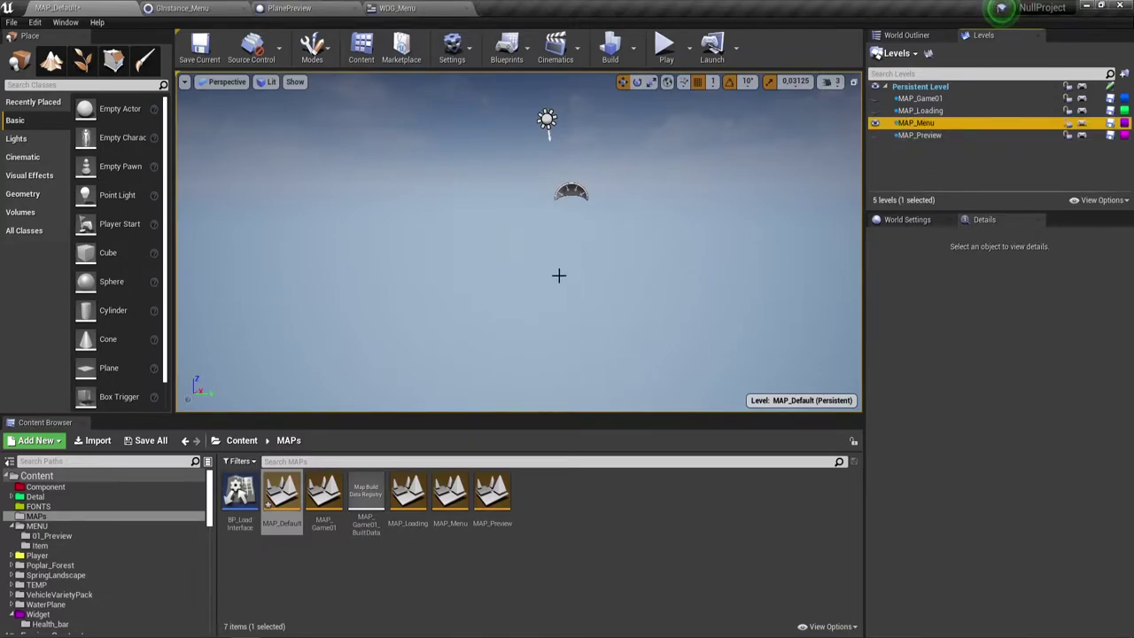
right_click_drag(643, 219, 674, 212)
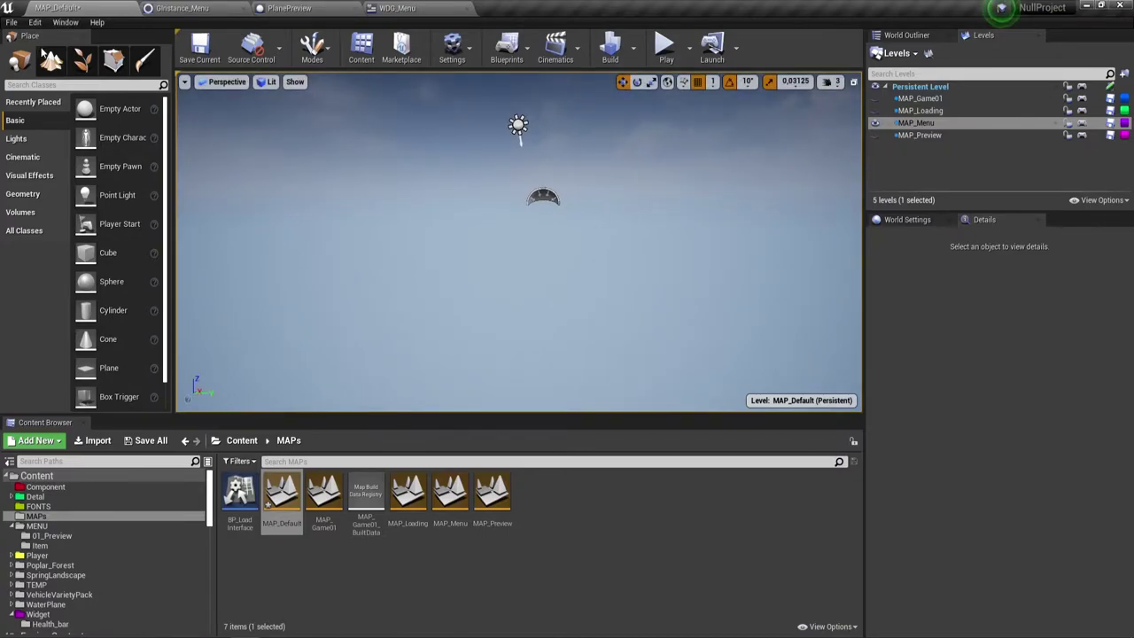
Step: Create a flat landscape with 7x7-quad sections, then return to Place mode
left_click(80, 60)
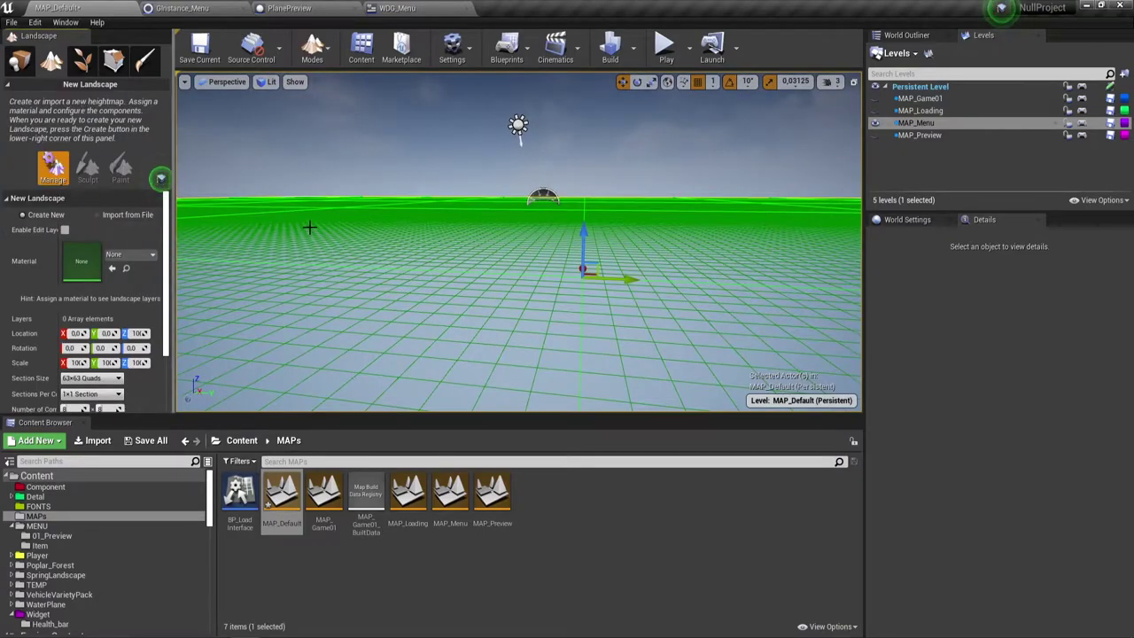
scroll(89, 354, "down", 1)
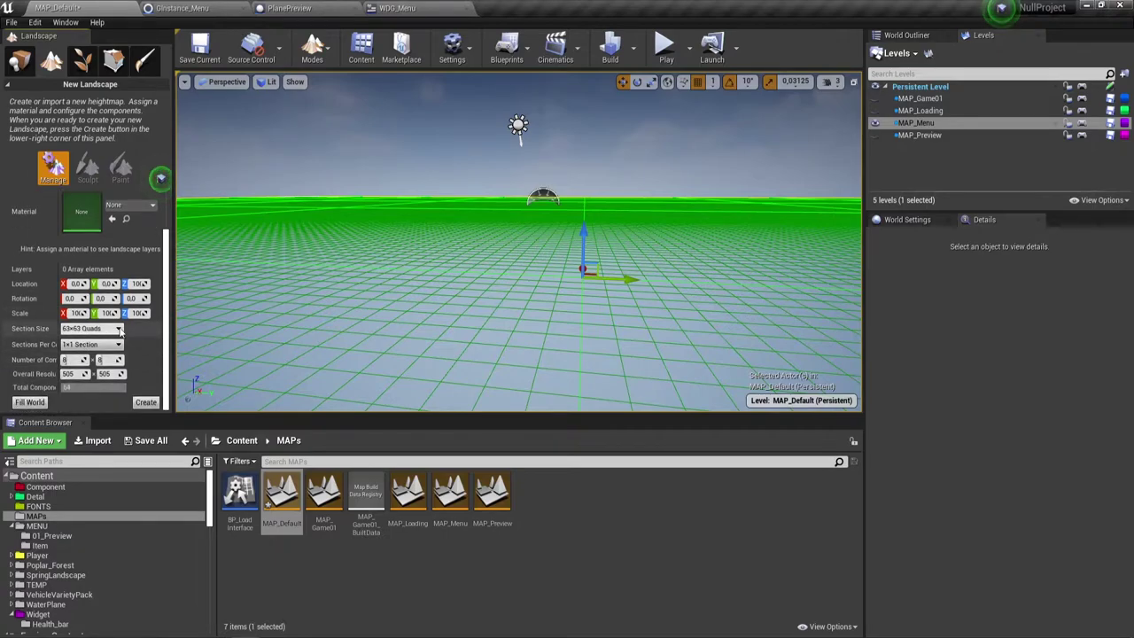
left_click(92, 328)
left_click(92, 354)
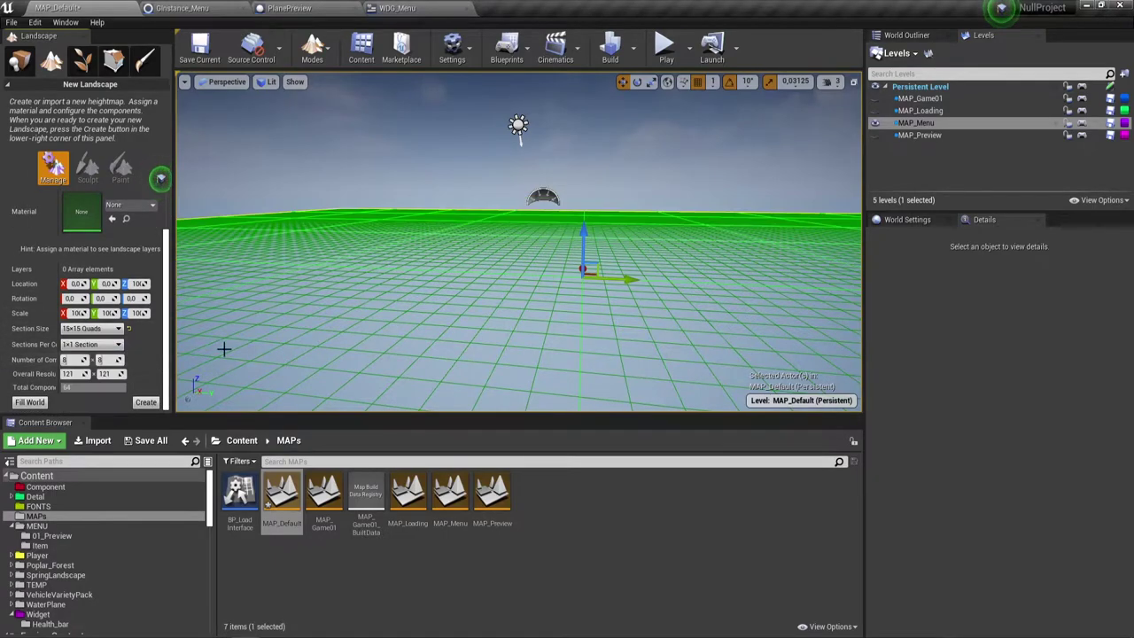
left_click(89, 329)
left_click(89, 341)
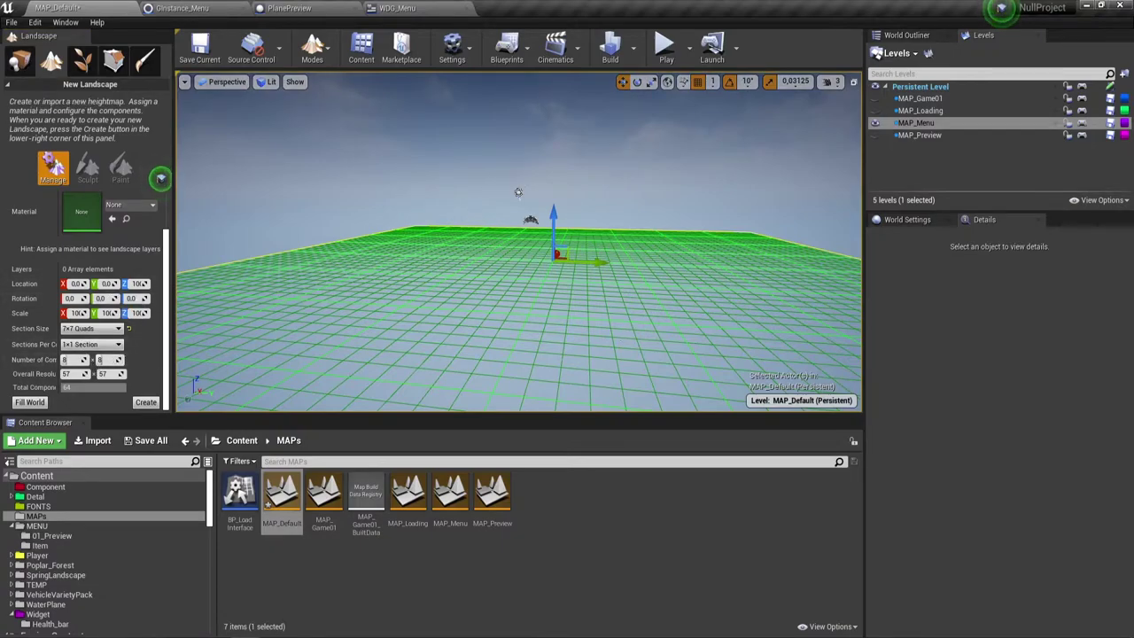
mouse_move(518, 192)
right_mouse_down()
mouse_move(518, 266)
mouse_move(516, 222)
right_mouse_up()
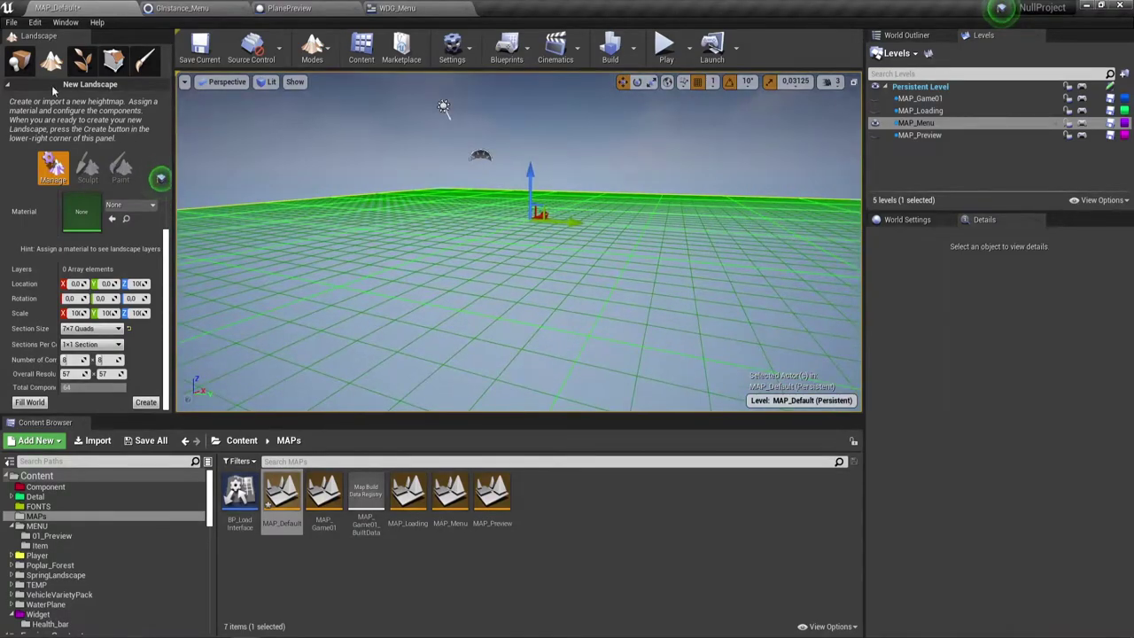
left_click(146, 403)
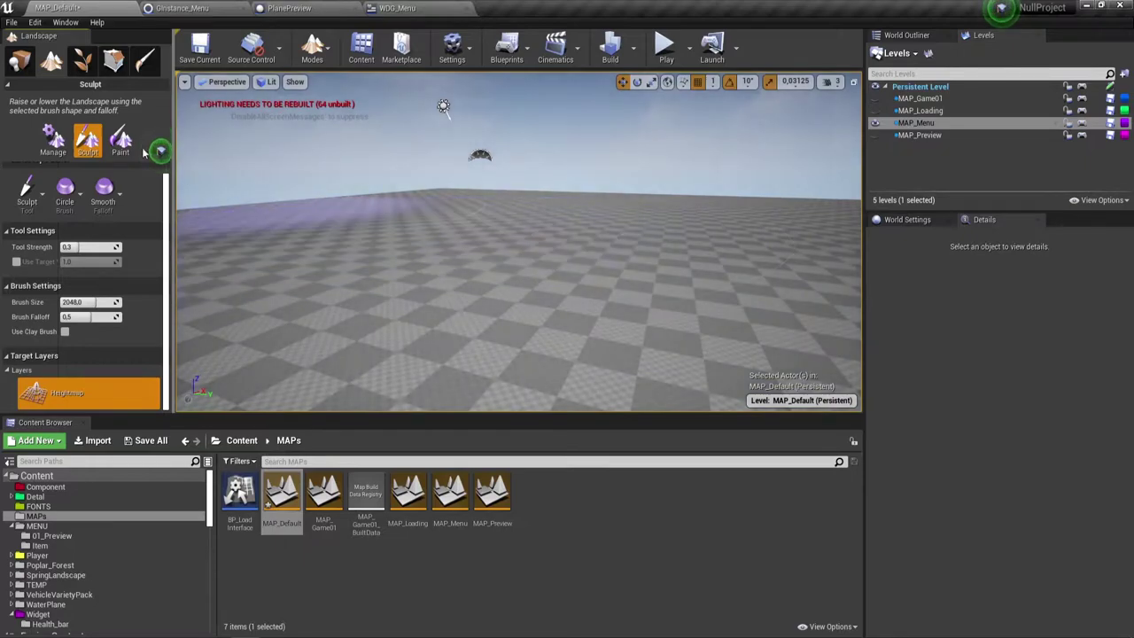
left_click(20, 60)
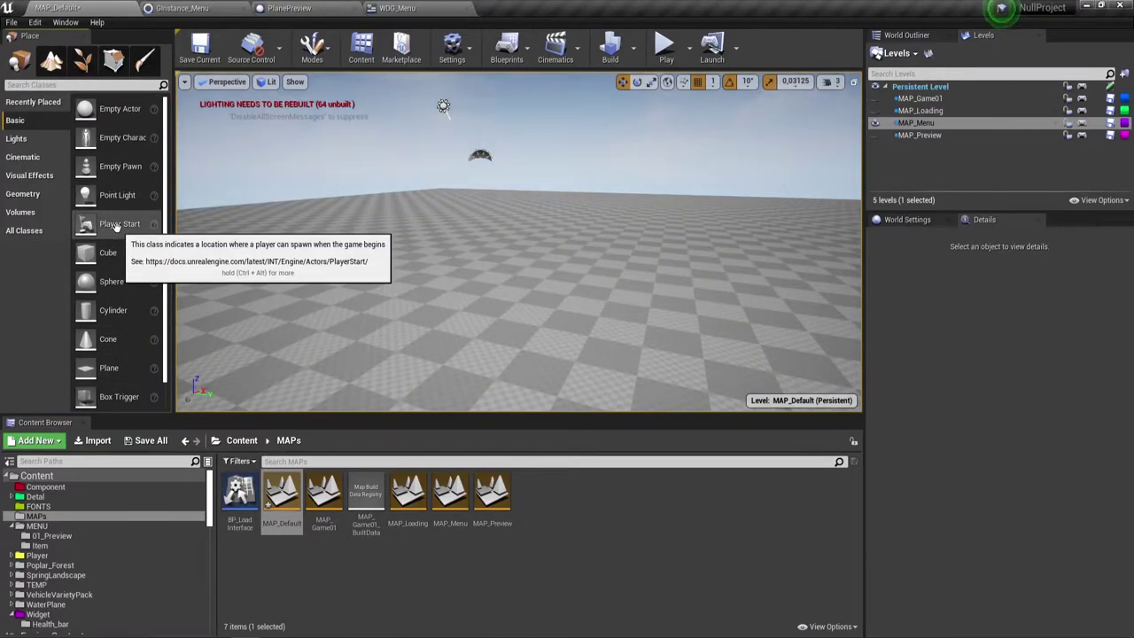
Step: Place a Player Start on the landscape at -1253, 570, 192
left_click_drag(115, 227, 346, 260)
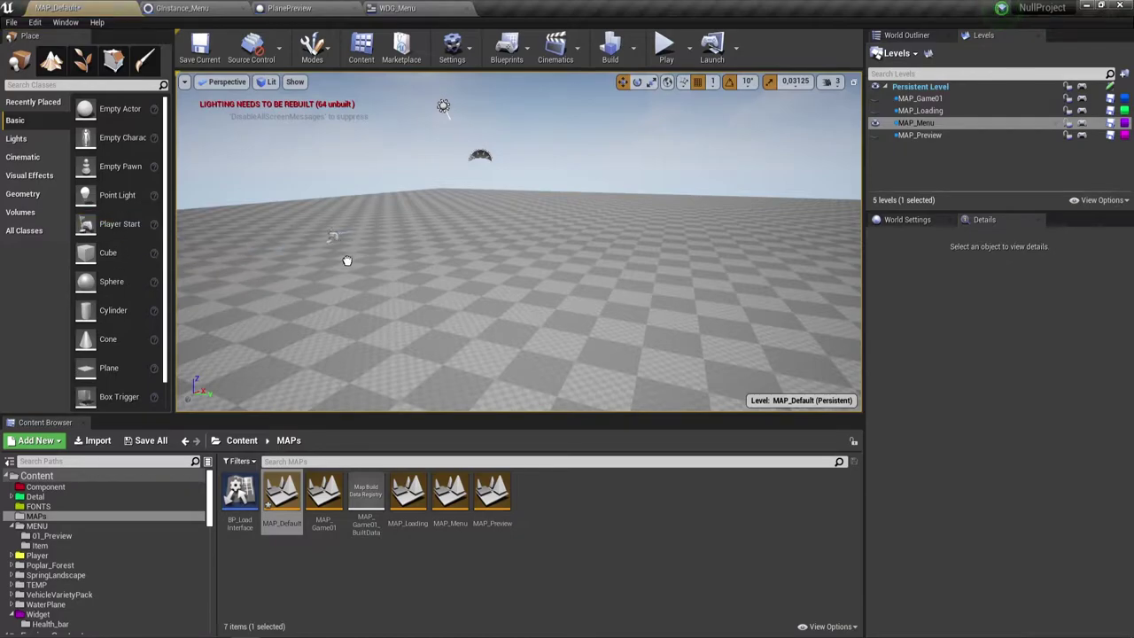
left_click_drag(550, 296, 547, 299)
right_click_drag(567, 287, 567, 286)
right_click(575, 286)
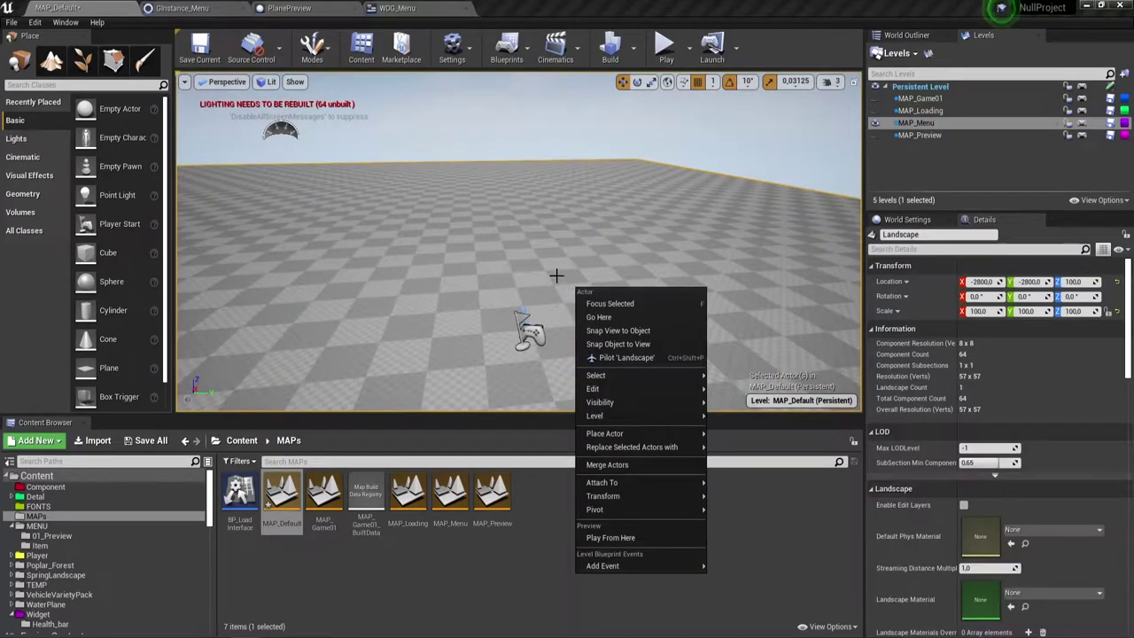
left_click(555, 273)
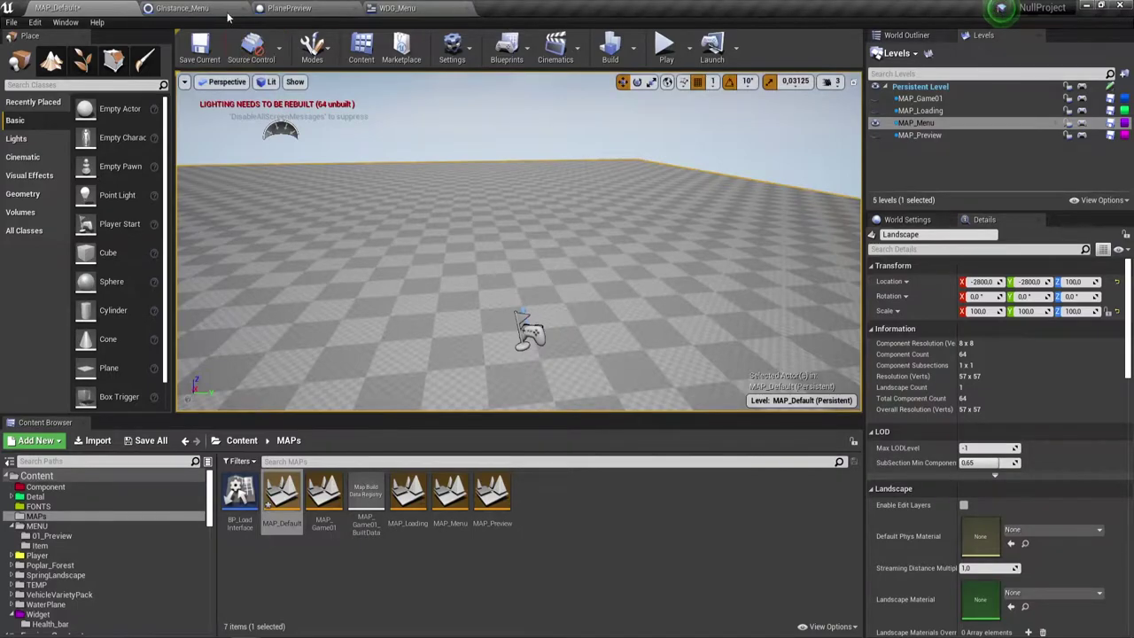
Step: Show the MAP_Preview level with its white platform and make it the current level
left_click(877, 124)
right_click_drag(576, 218, 577, 218)
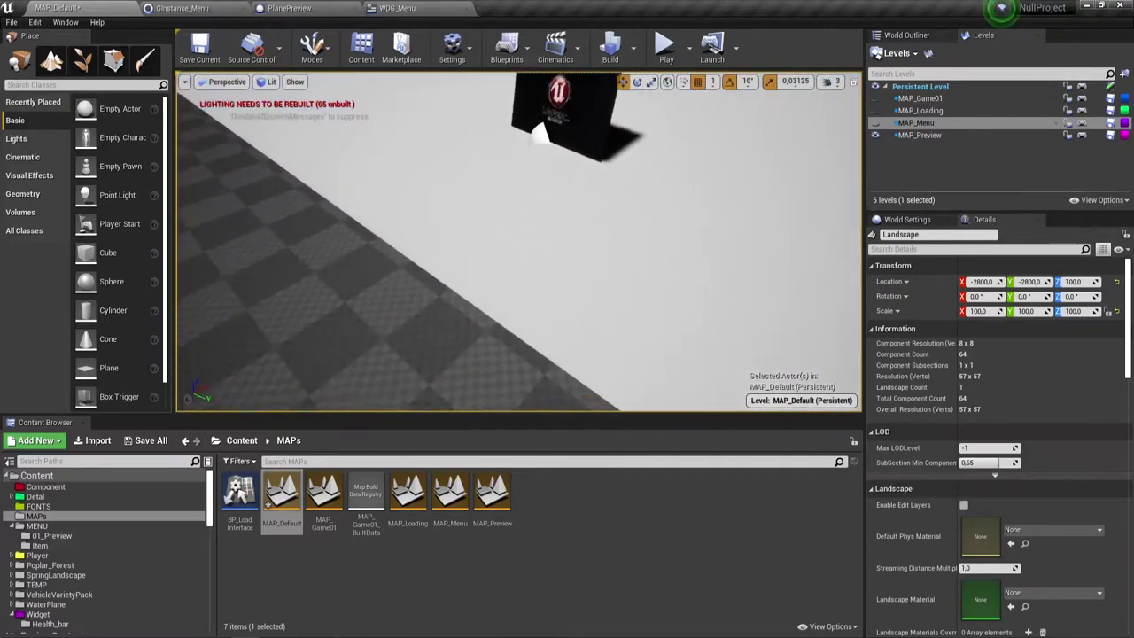
right_click_drag(577, 218, 577, 218)
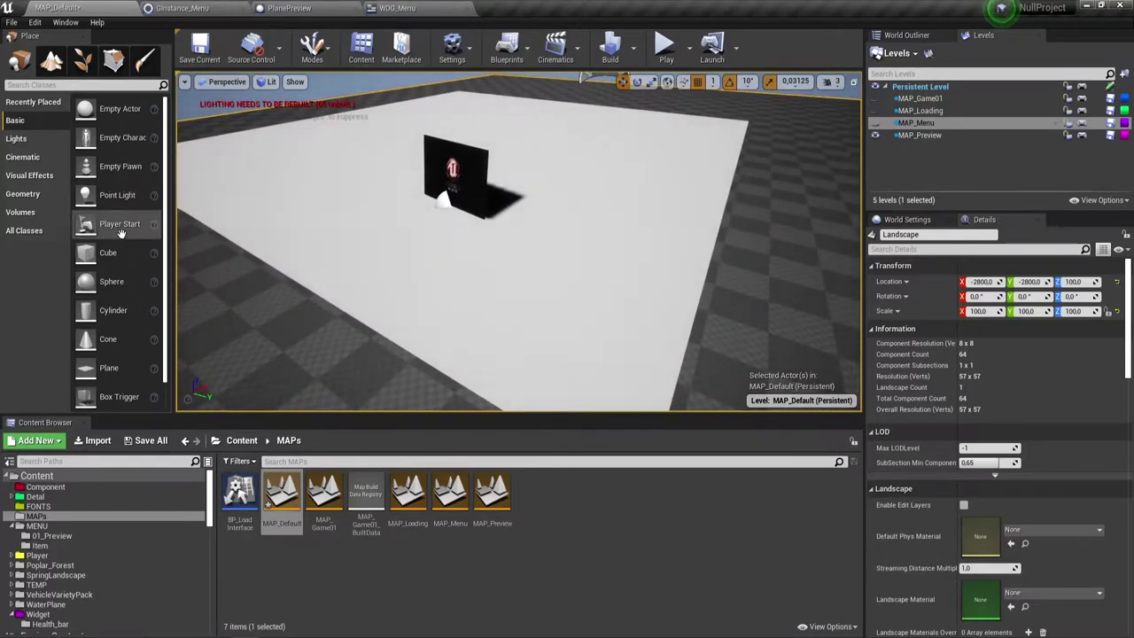
double_click(912, 137)
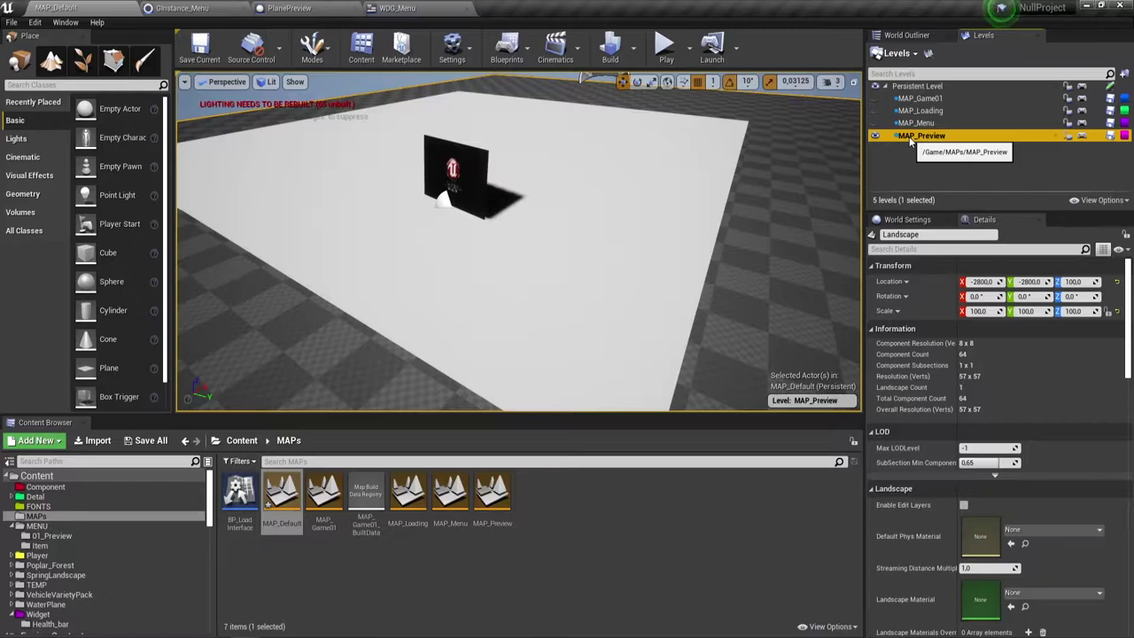
right_click_drag(519, 239, 518, 239)
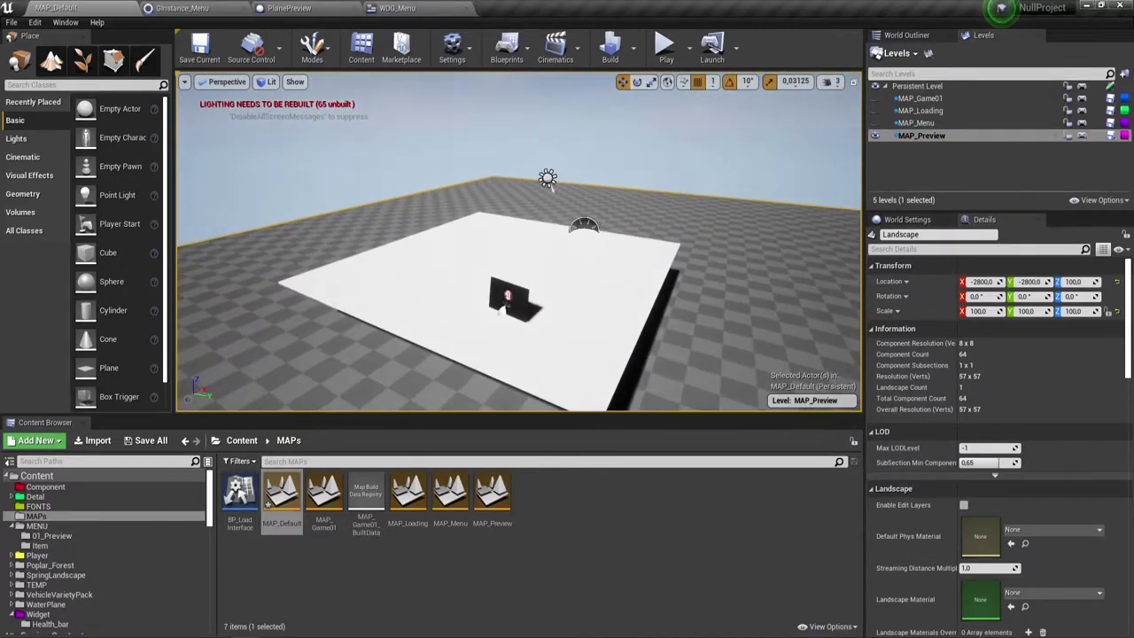
right_click_drag(604, 191, 604, 191)
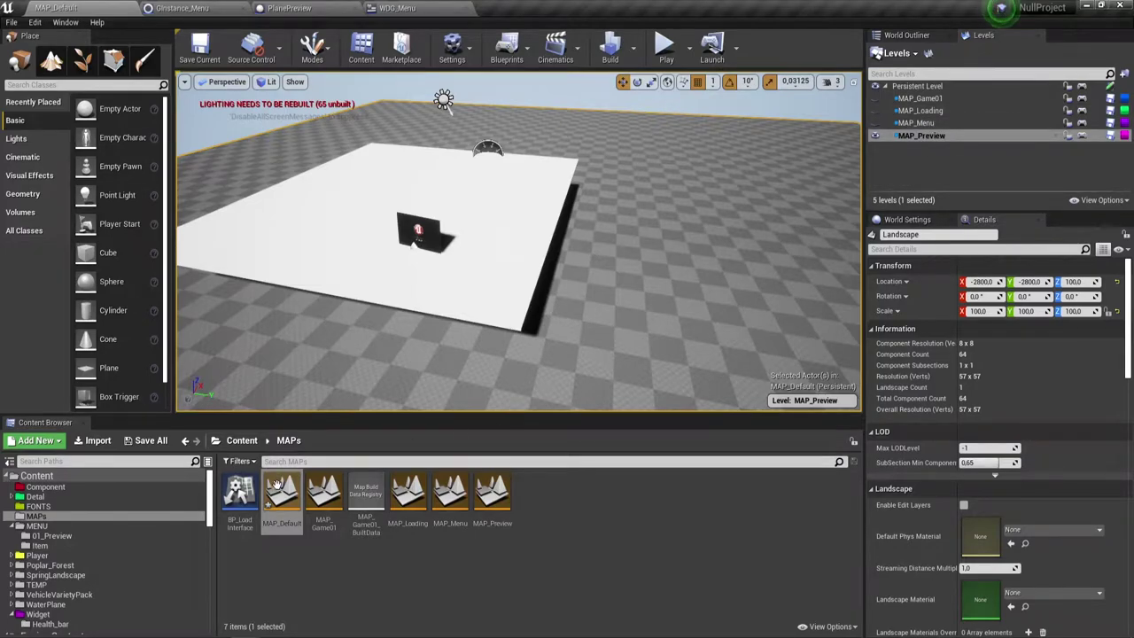
Step: Save all levels including MAP_Default, then toggle MAP_Menu and MAP_Preview visibility off and on
left_click(148, 441)
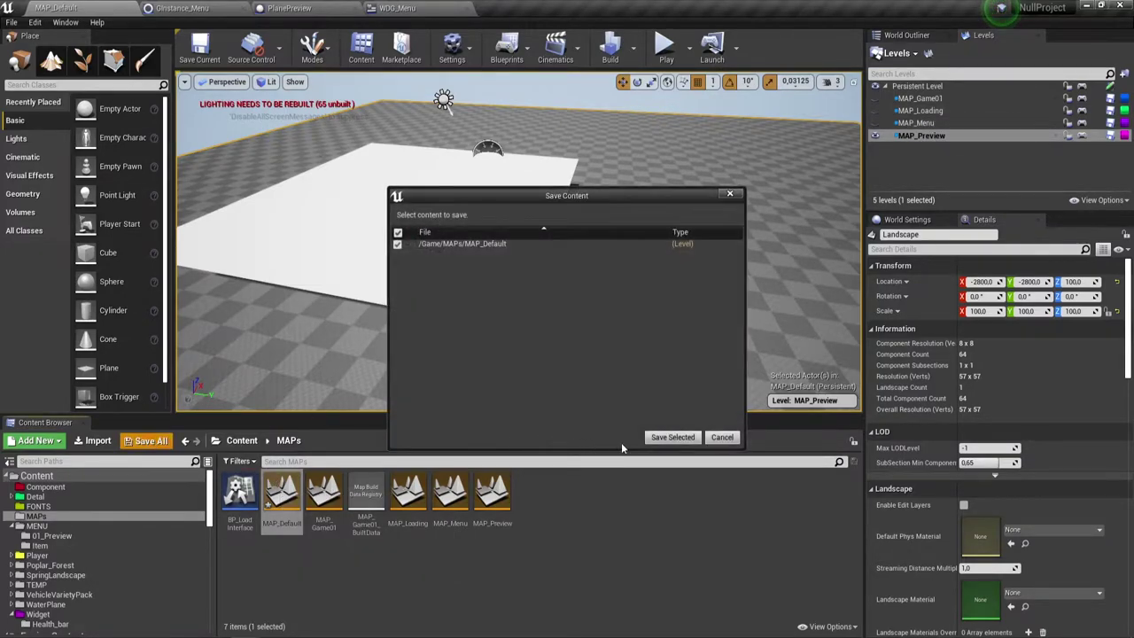
left_click(671, 436)
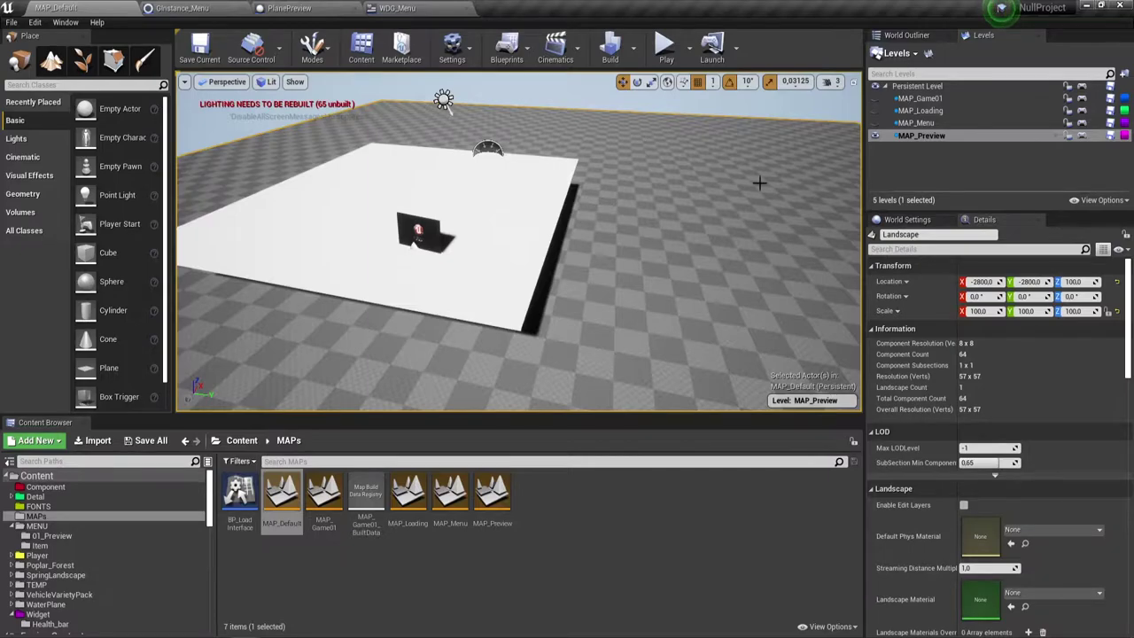
left_click(875, 126)
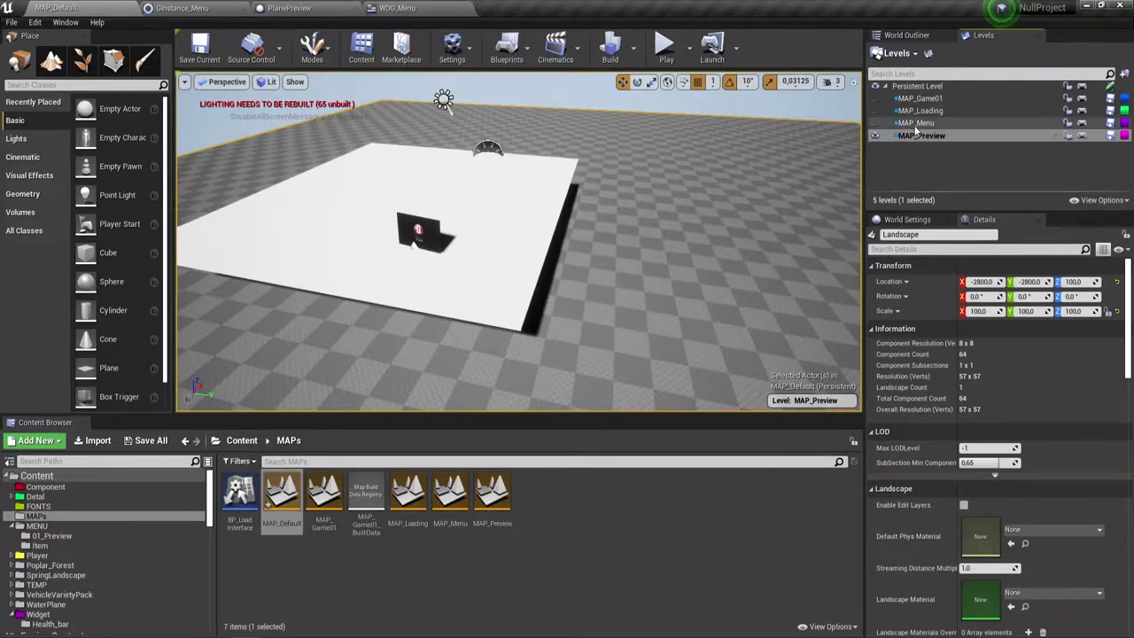
left_click(896, 124)
left_click(877, 134)
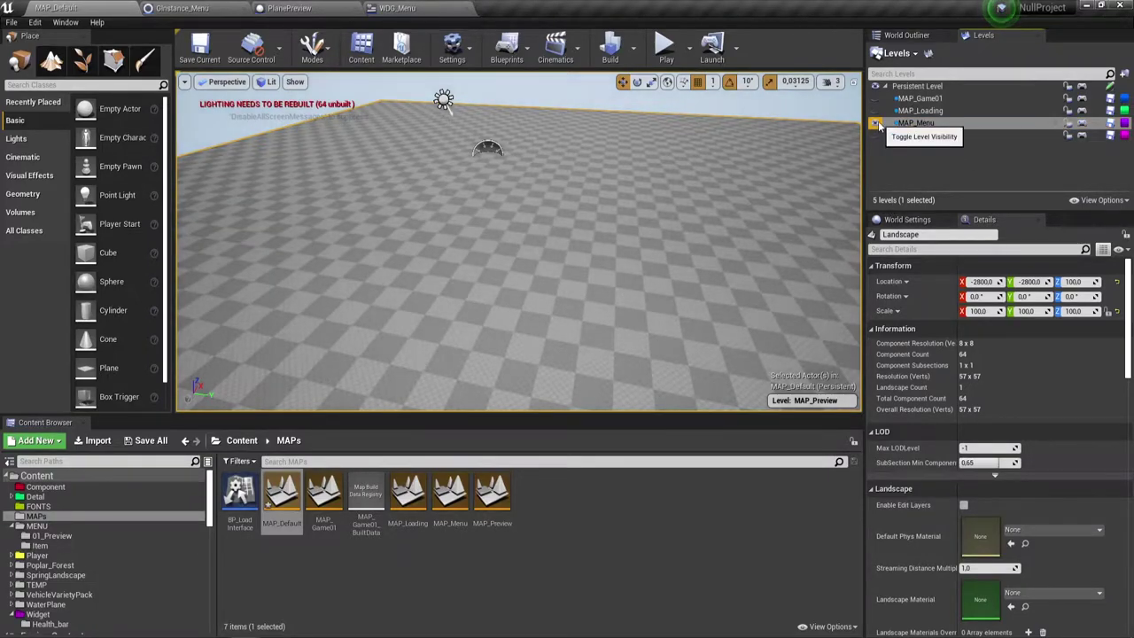
left_click(876, 135)
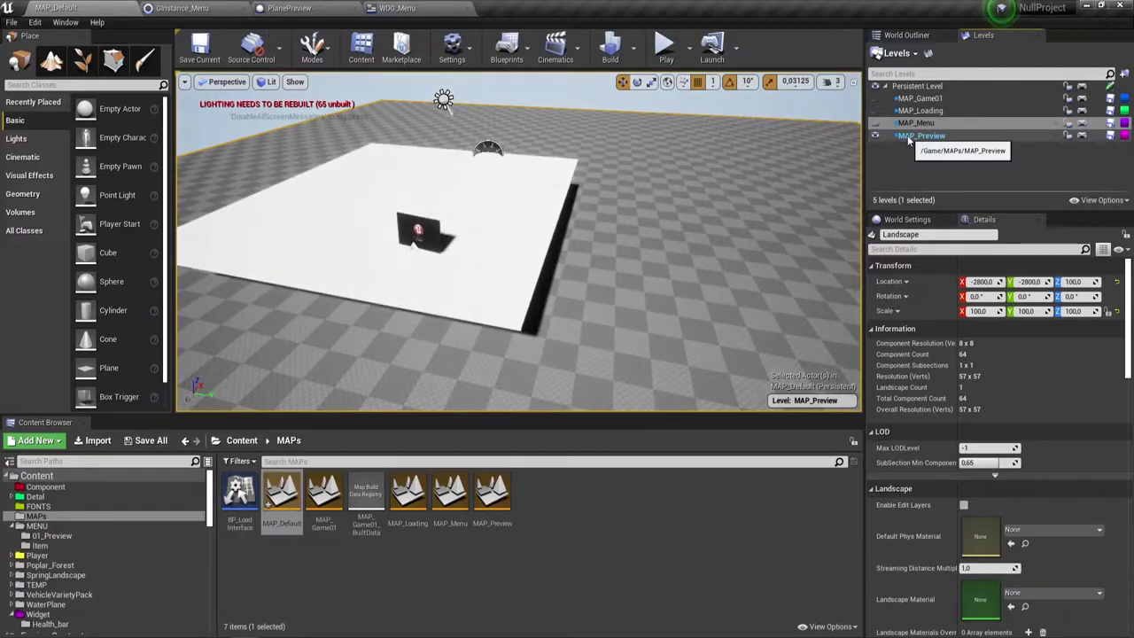
left_click(908, 135)
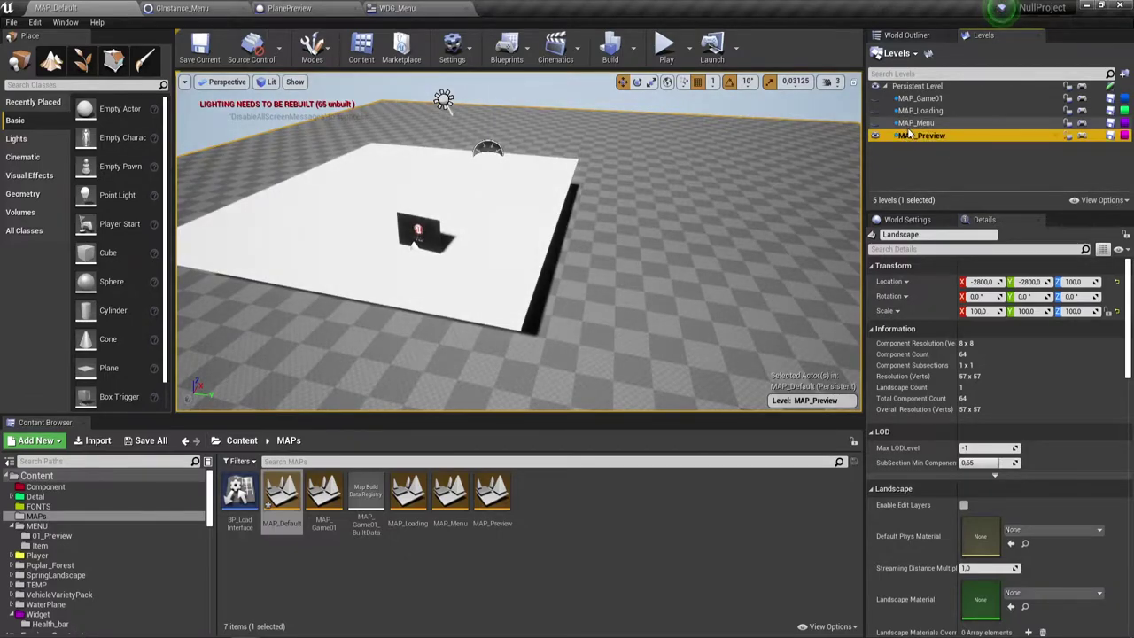
left_click(380, 235)
Step: Delete the white platform cube from MAP_Preview
left_click(544, 181)
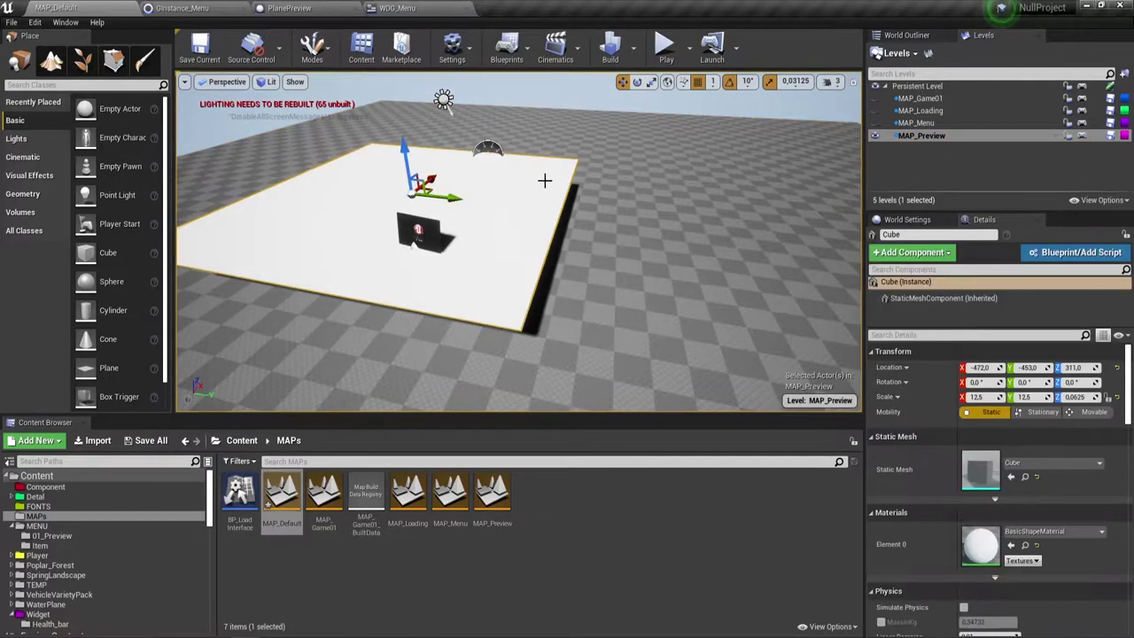
key("Delete")
left_click(422, 235)
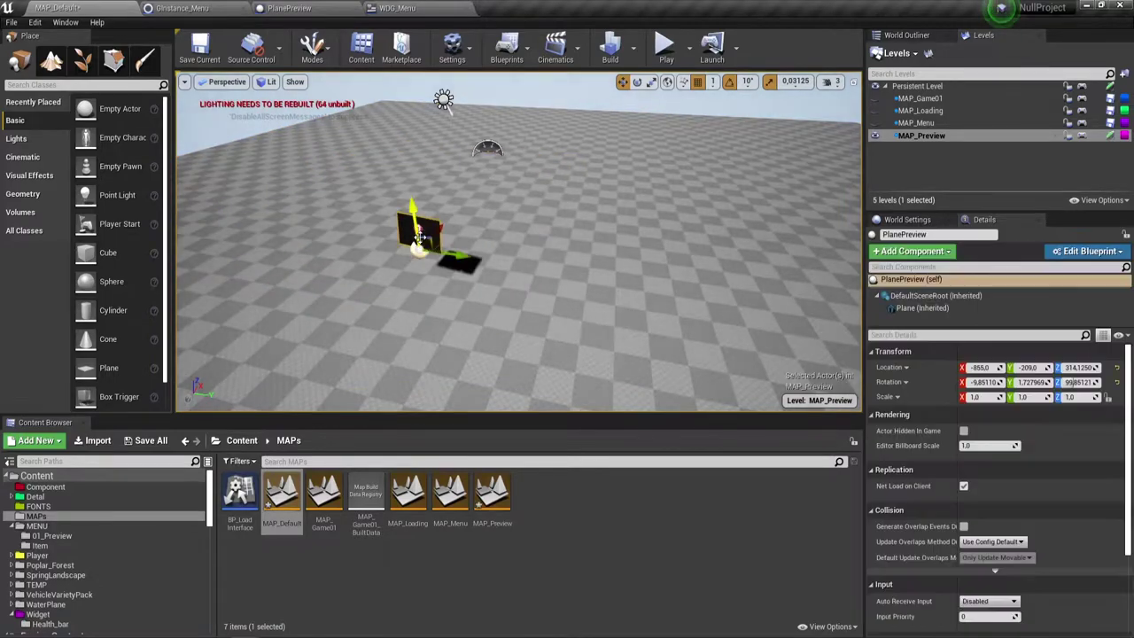
left_click(413, 213)
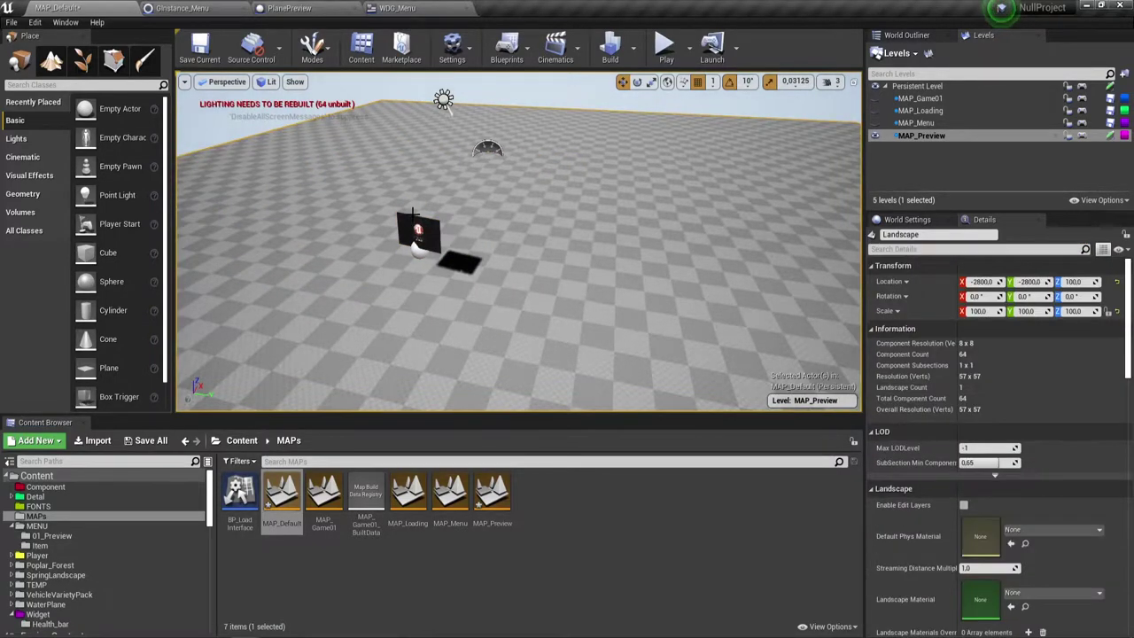
right_click_drag(519, 241, 518, 241)
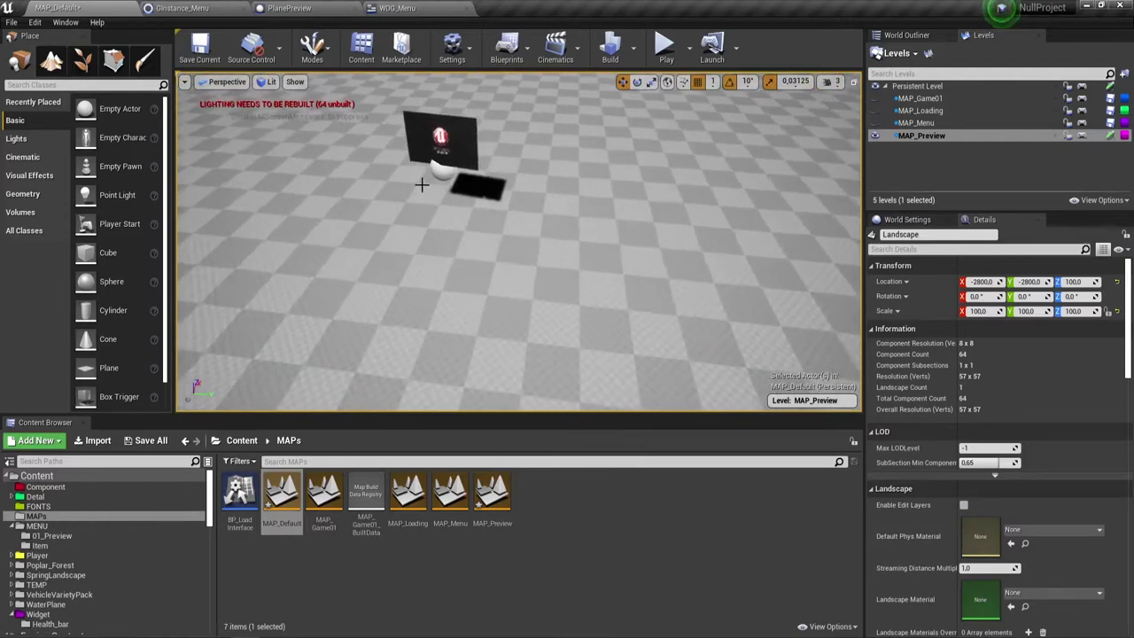
Step: Drop the PlanePreview screen to the floor and slide it along Y to 724
left_click(439, 142)
key("End")
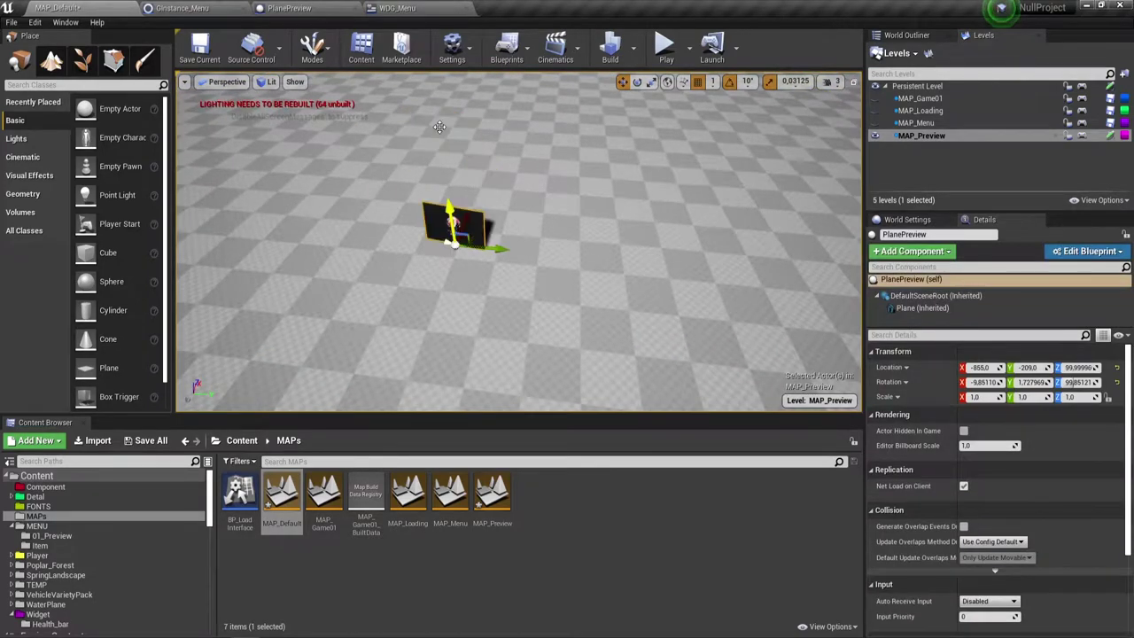
left_click_drag(694, 281, 736, 266)
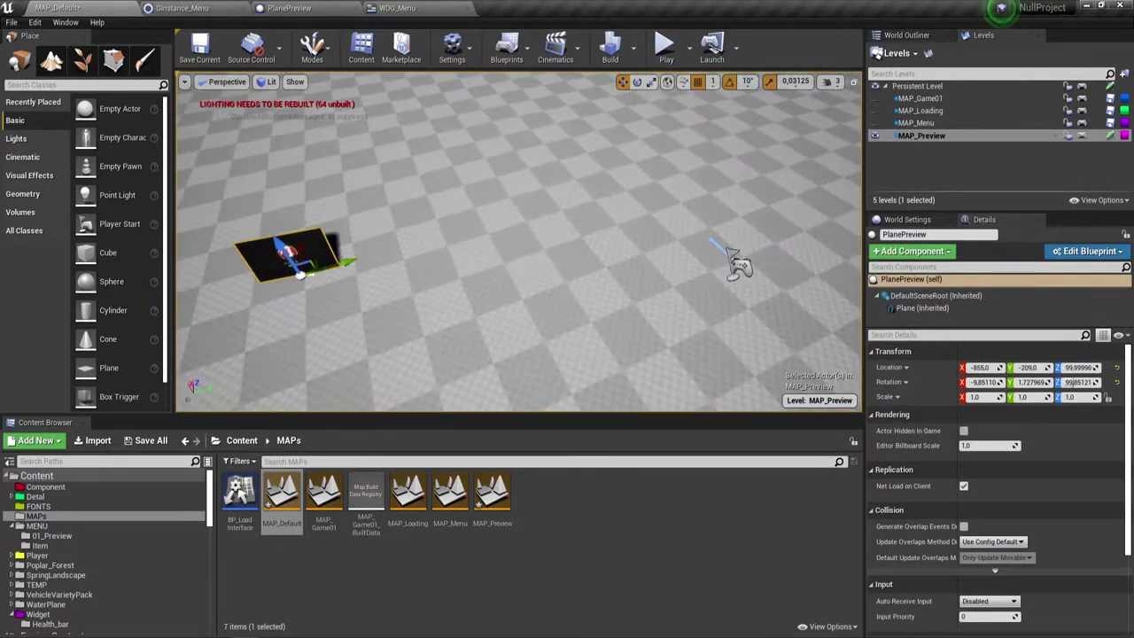
mouse_move(388, 223)
right_mouse_down()
mouse_move(388, 213)
mouse_move(344, 214)
right_mouse_up()
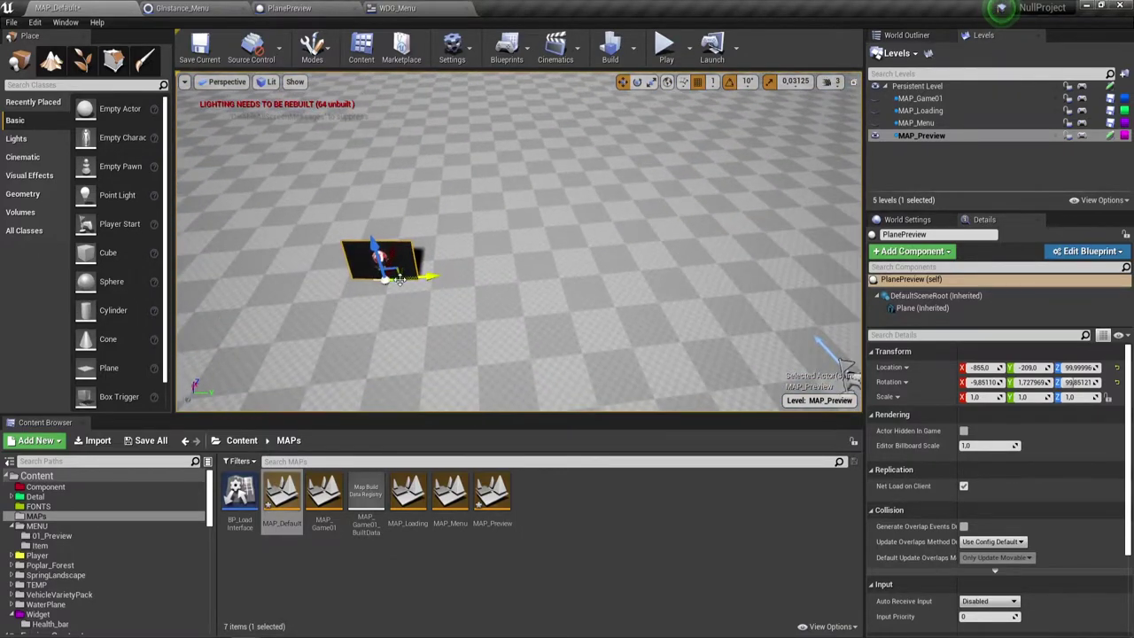
left_click_drag(415, 278, 757, 280)
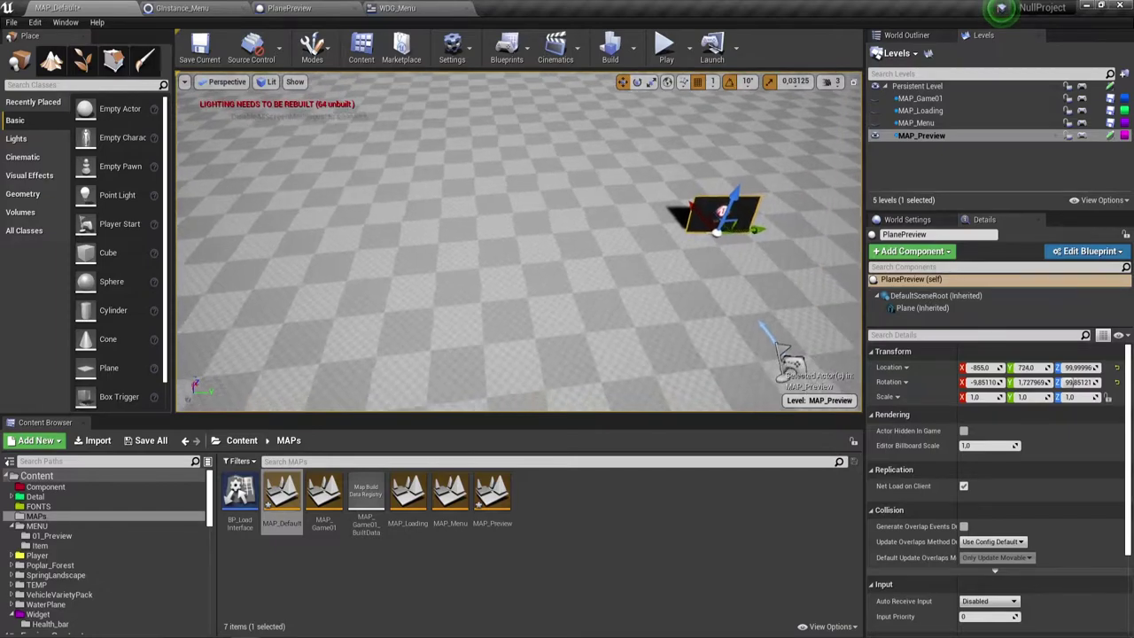
mouse_move(757, 280)
right_mouse_down()
mouse_move(611, 283)
mouse_move(496, 257)
mouse_move(519, 222)
right_mouse_up()
Step: Move the PlanePreview screen back along Y to 514
left_click(492, 255)
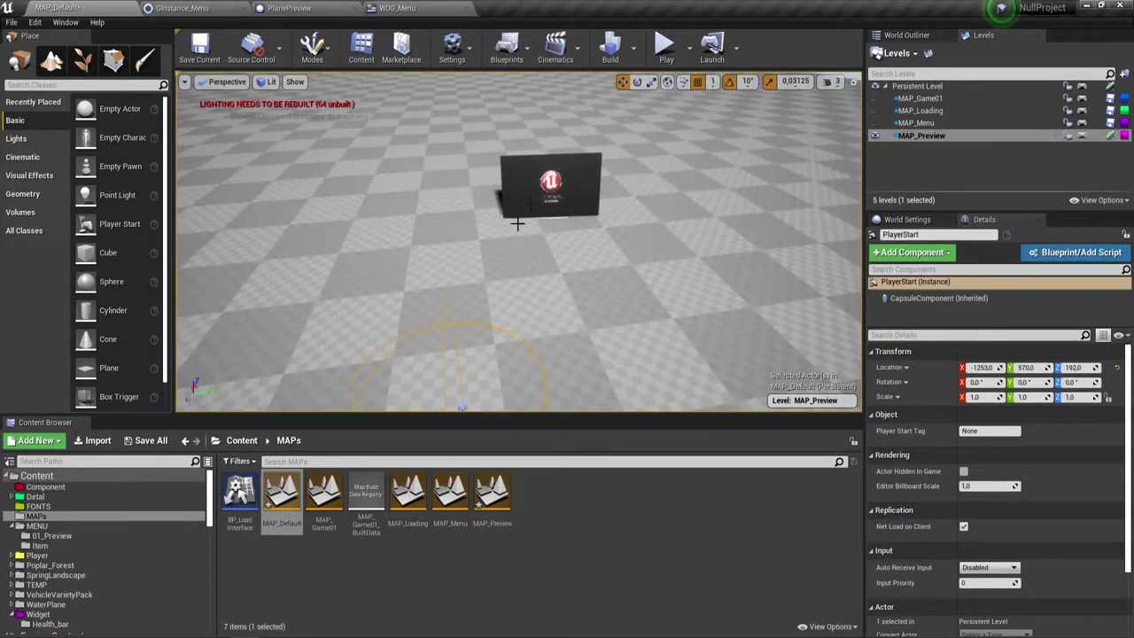
left_click(520, 216)
left_click_drag(587, 203, 510, 203)
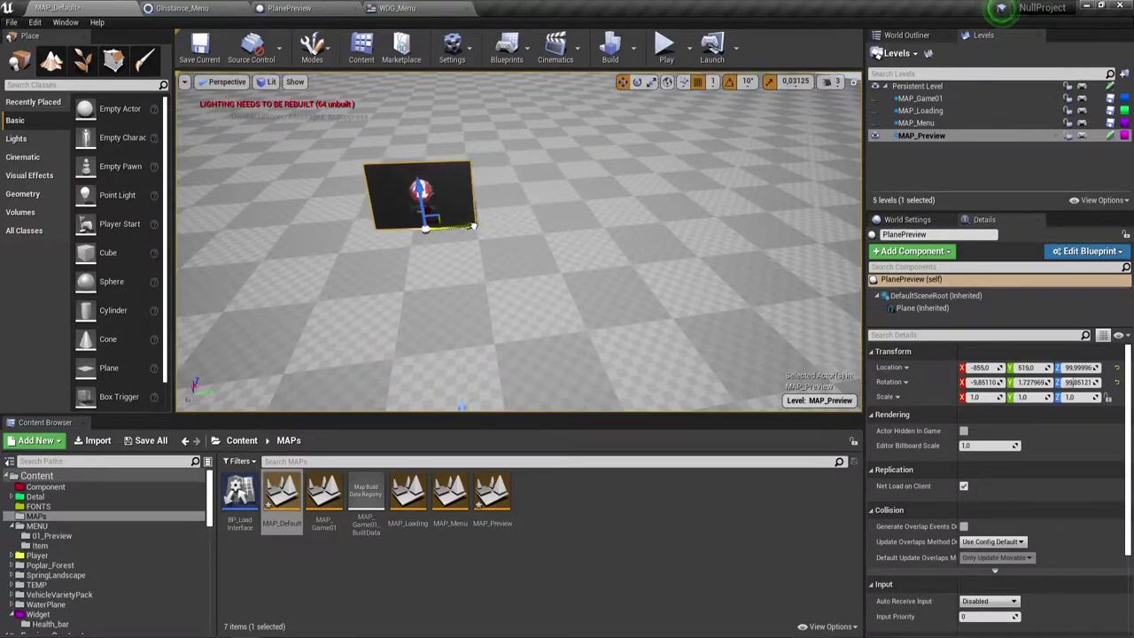
mouse_move(509, 203)
right_mouse_down()
mouse_move(509, 257)
mouse_move(466, 257)
right_mouse_up()
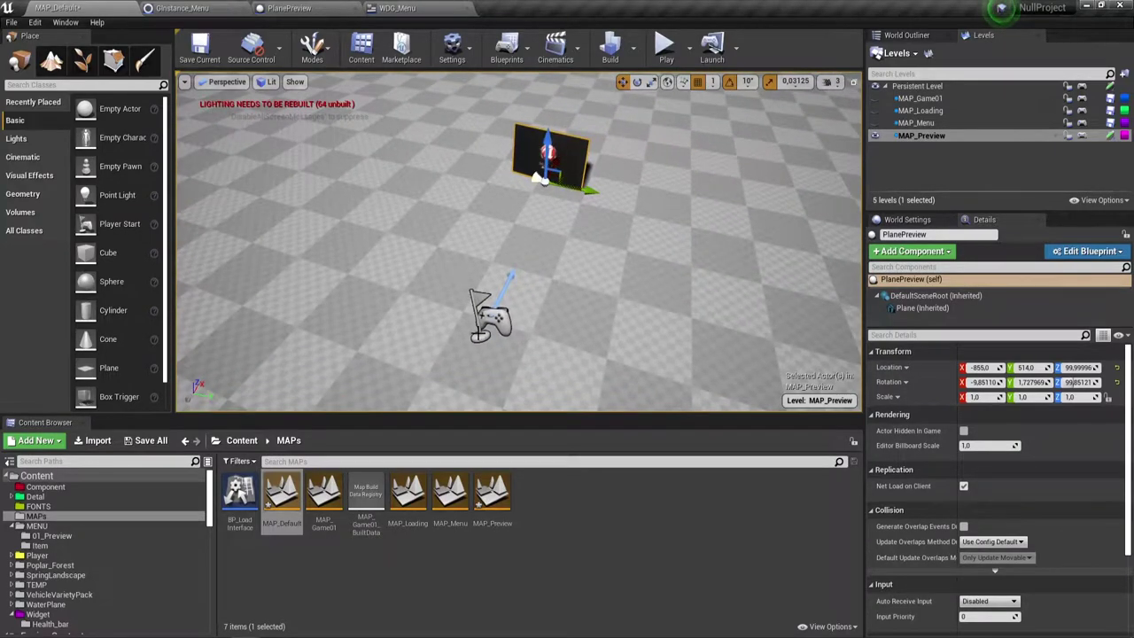
Step: Nudge the PlayerStart forward along X and rotate it -10° on Z toward the screen
left_click(486, 321)
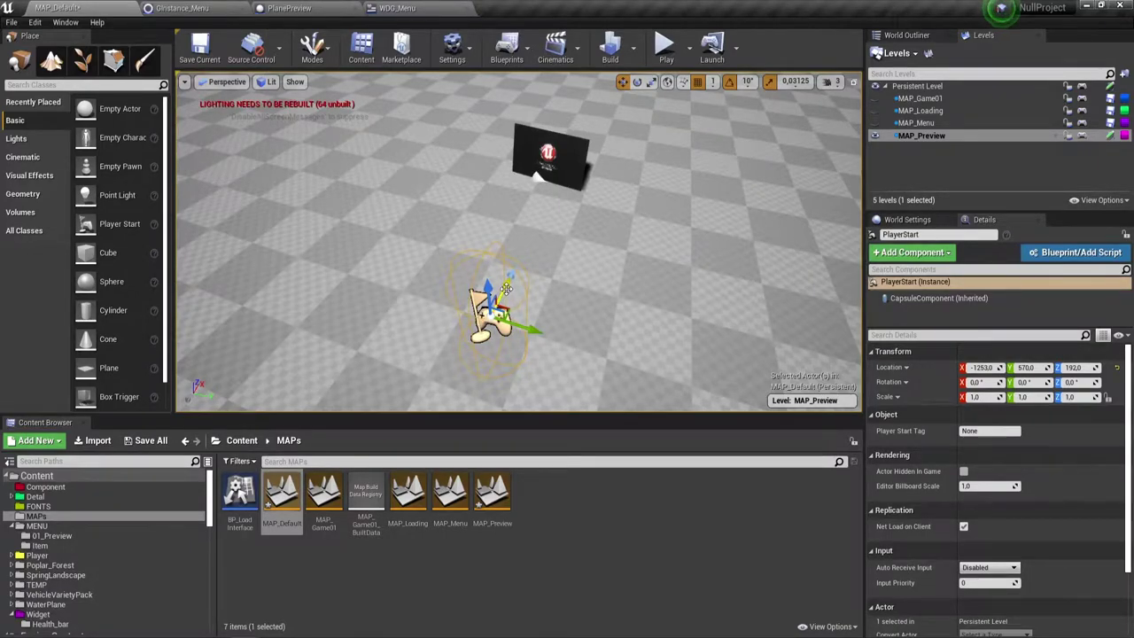
left_click_drag(506, 289, 542, 246)
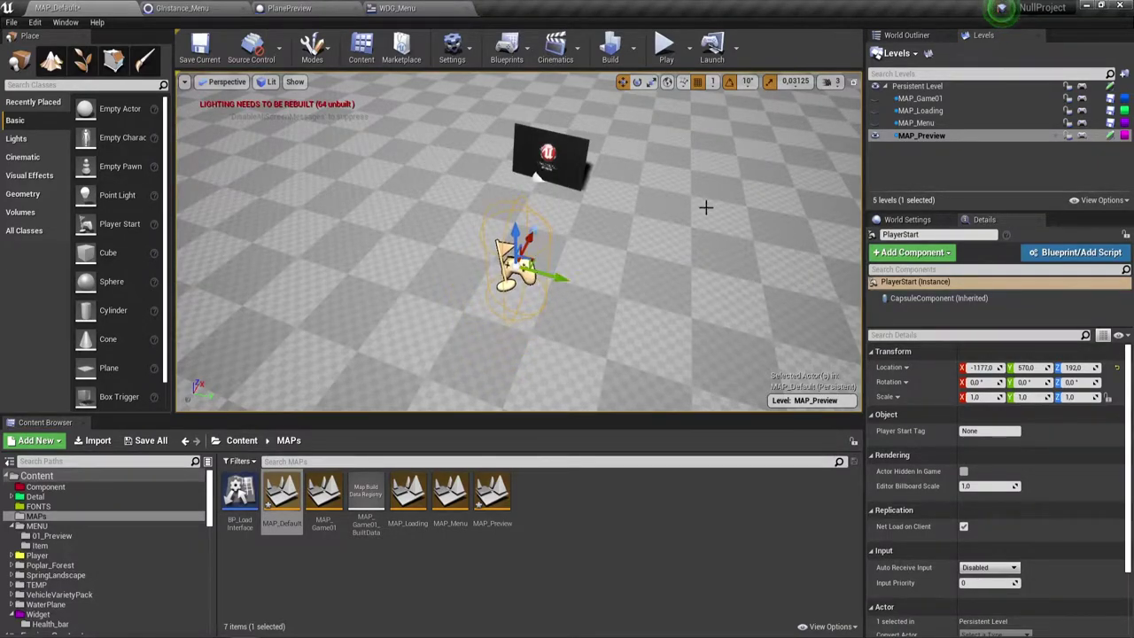
left_click(637, 81)
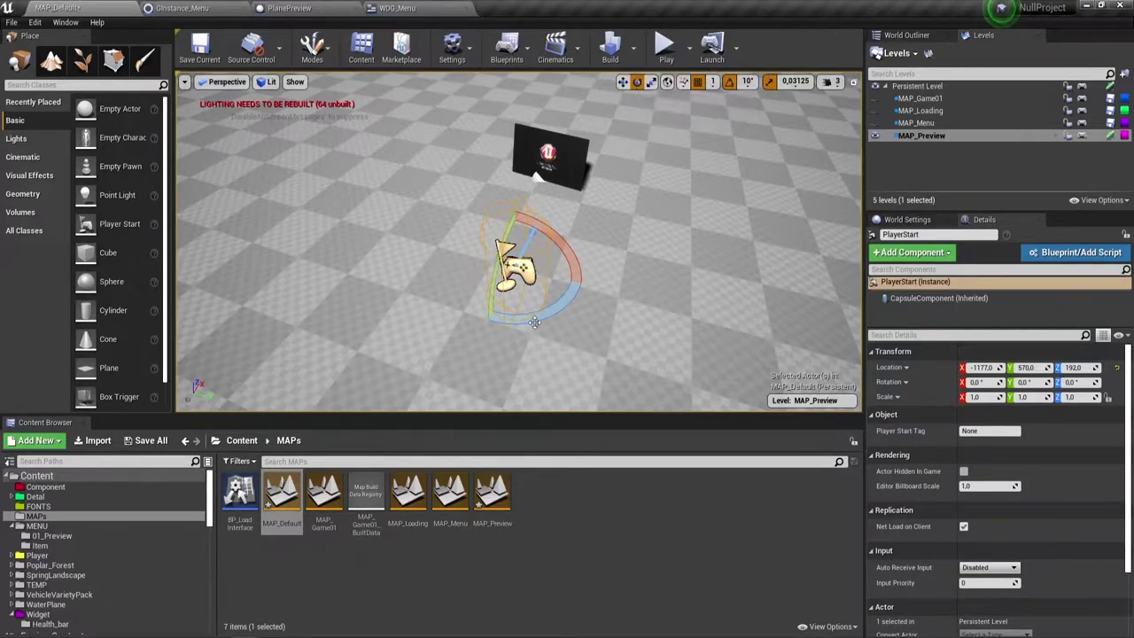
left_click_drag(536, 317, 542, 276)
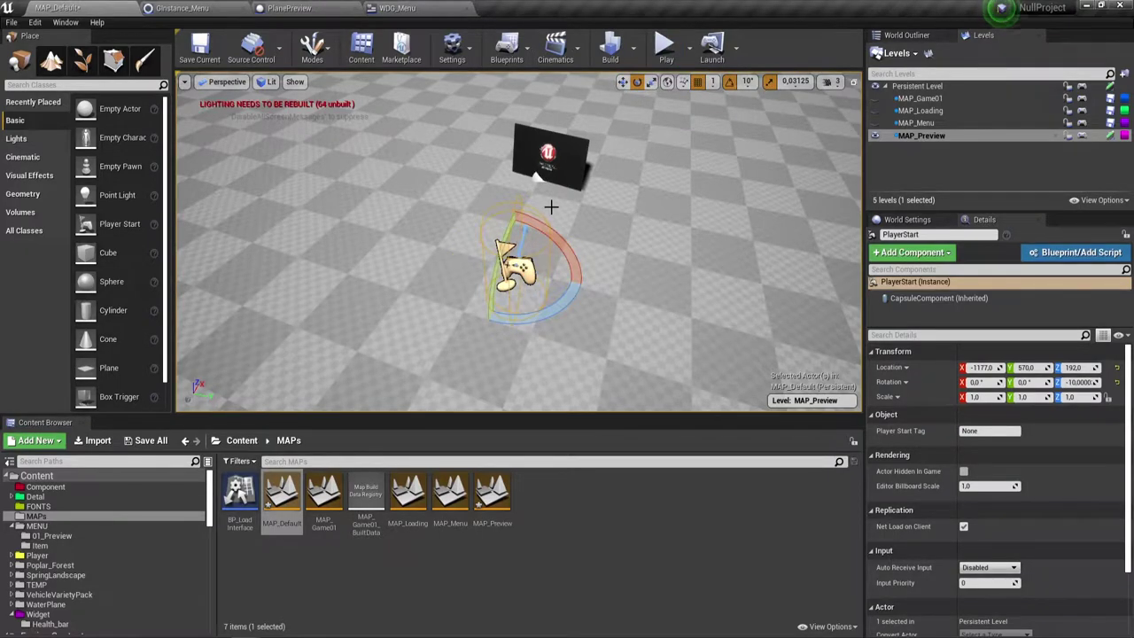
right_click_drag(551, 207, 551, 206)
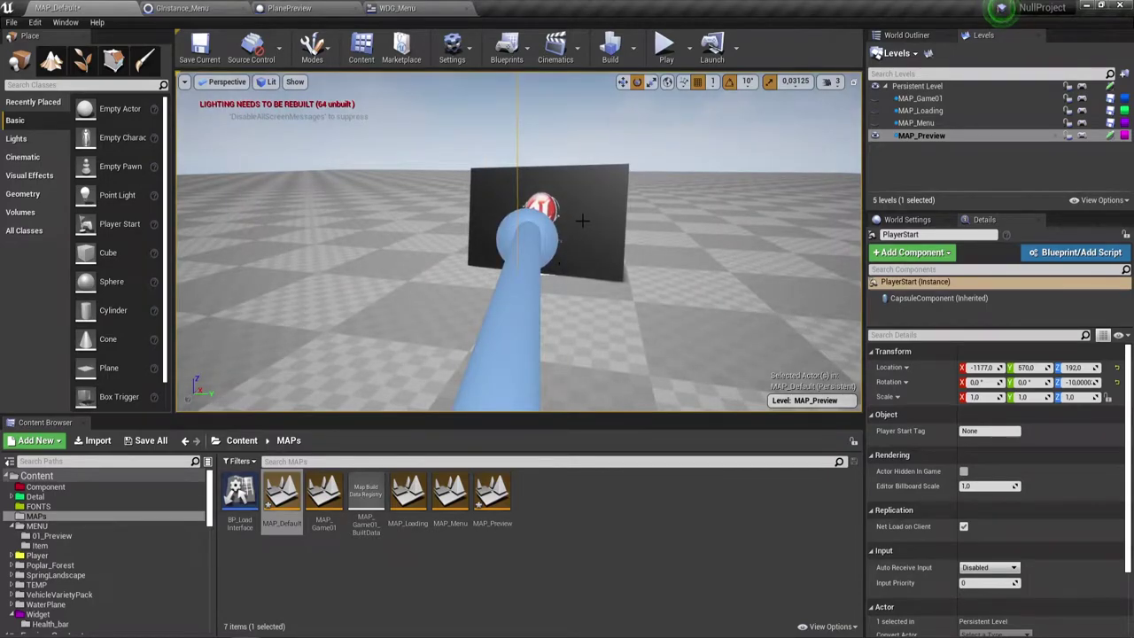
Step: Undo a small stray move of the PlanePreview screen and review the scene
left_click(585, 191)
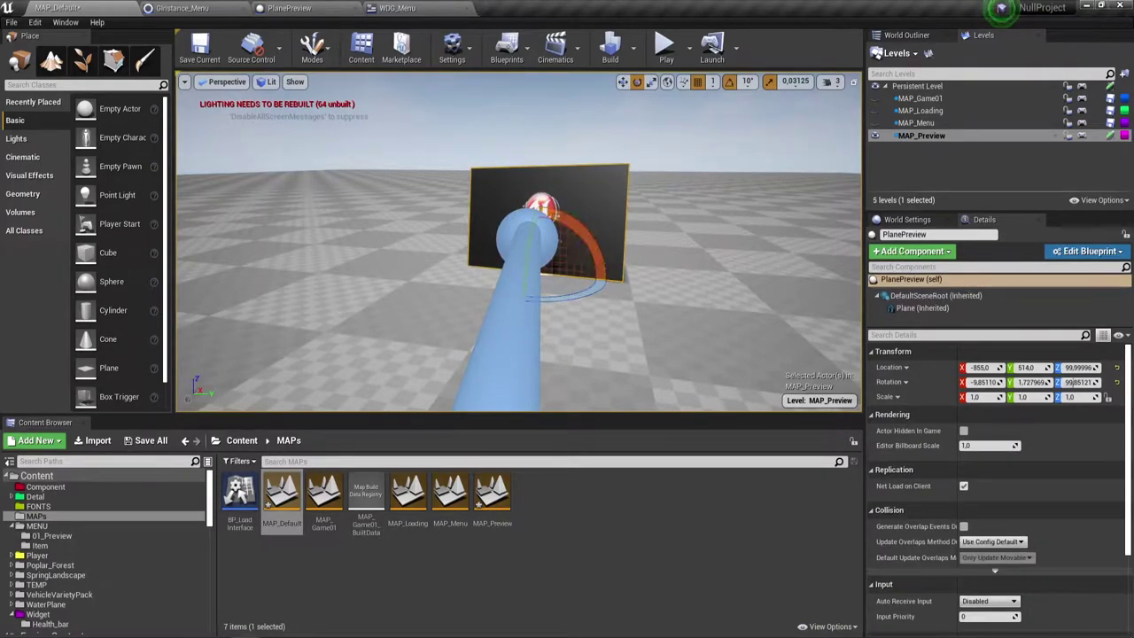
left_click(622, 82)
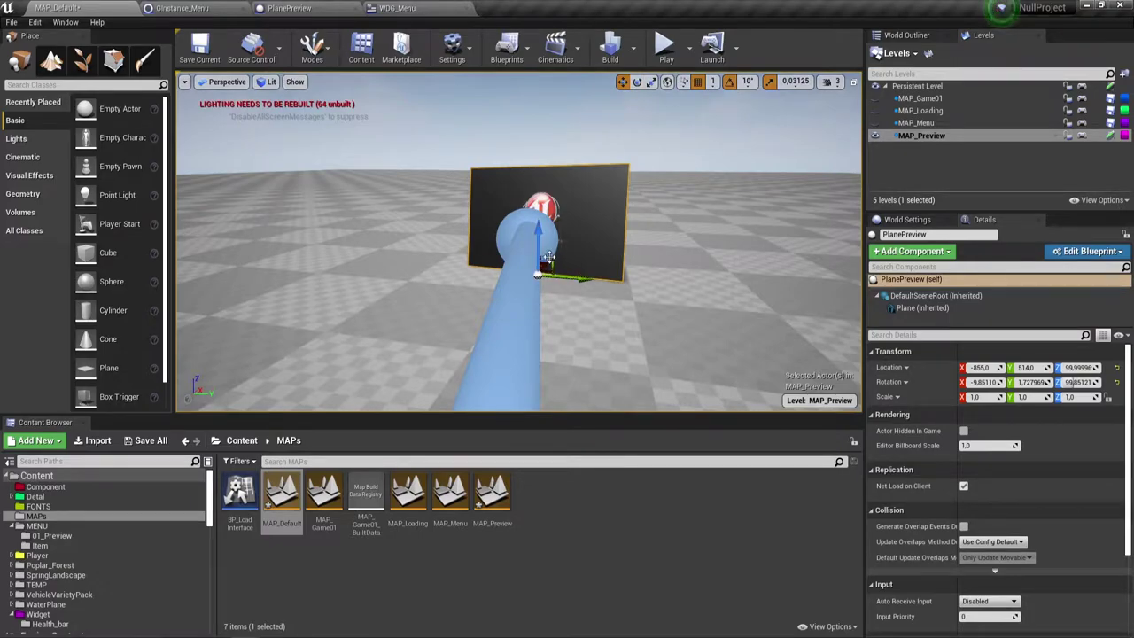
left_click_drag(549, 257, 542, 271)
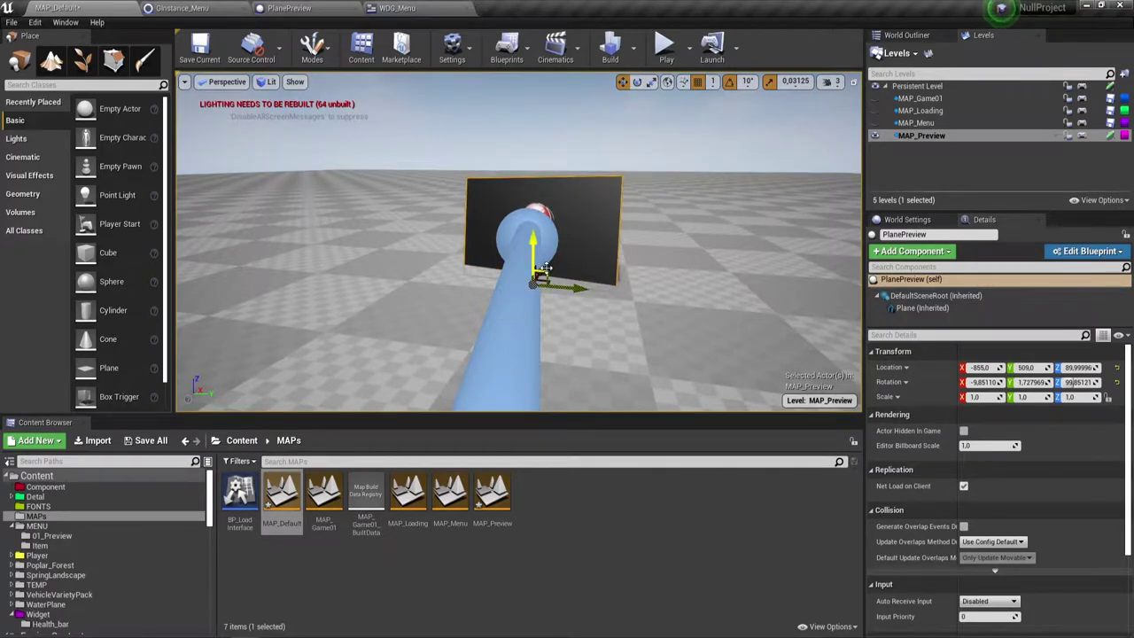
key("ctrl+z")
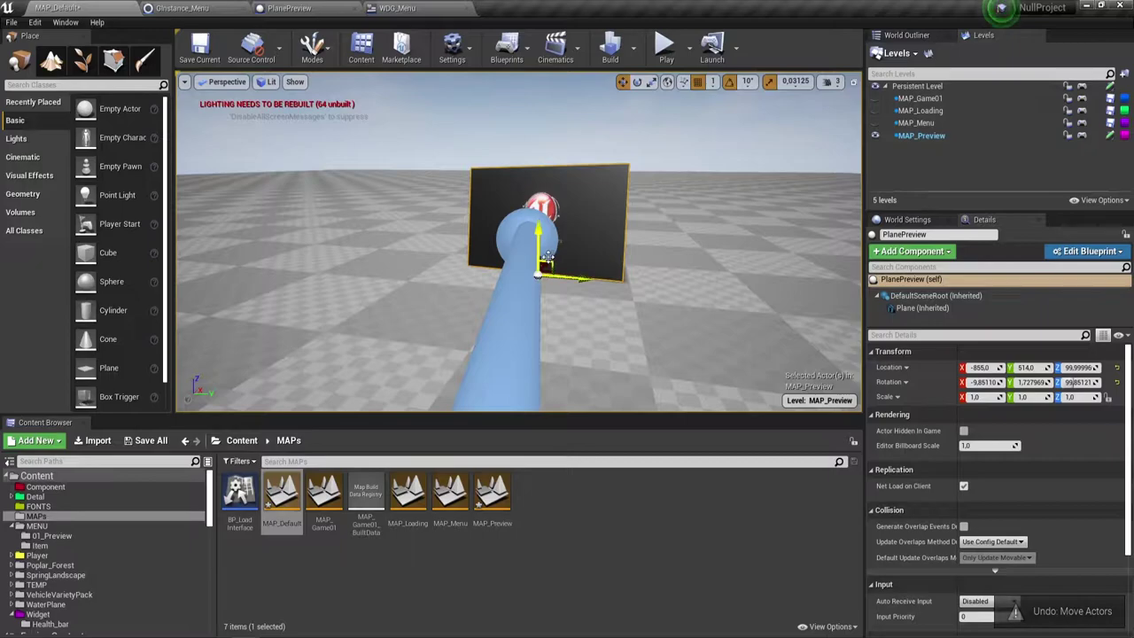
mouse_move(537, 274)
left_mouse_down("alt")
mouse_move(559, 254)
mouse_move(521, 203)
mouse_move(520, 266)
mouse_move(620, 231)
mouse_move(531, 239)
left_mouse_up("alt")
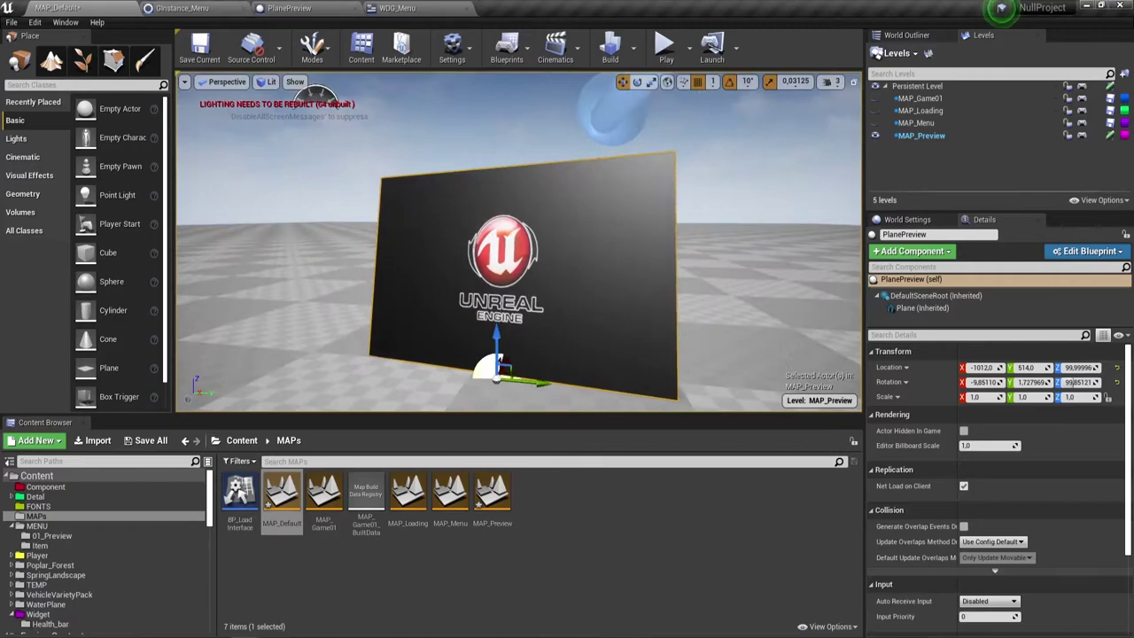
left_click_drag(451, 295, 429, 242, "alt")
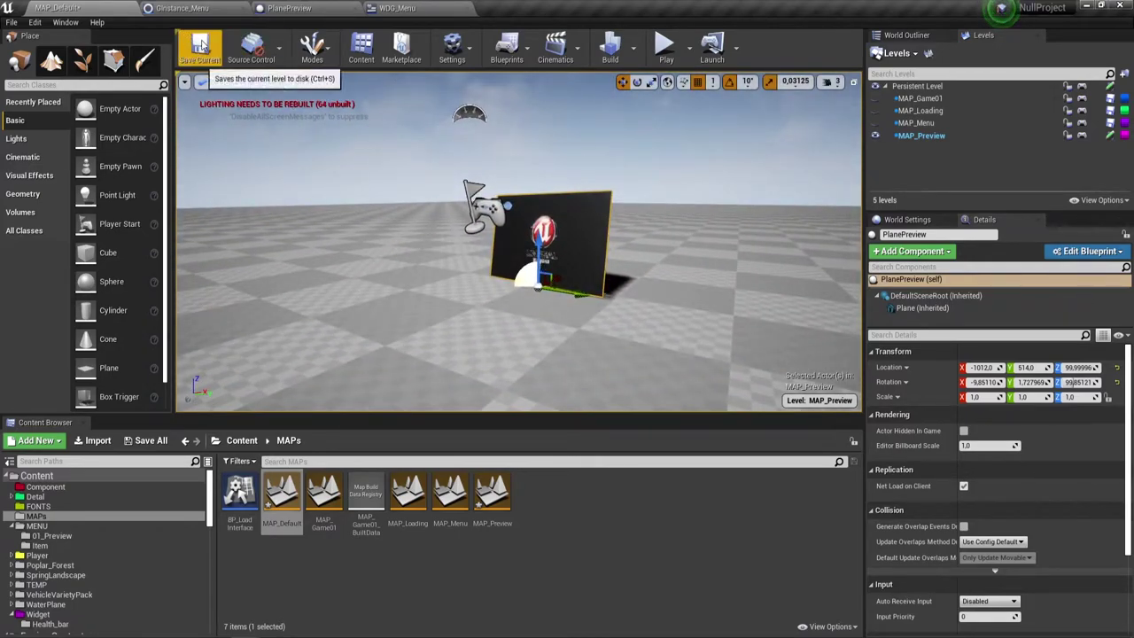
Step: Play the level in the editor, test the main menu, then stop with Esc
left_click(663, 45)
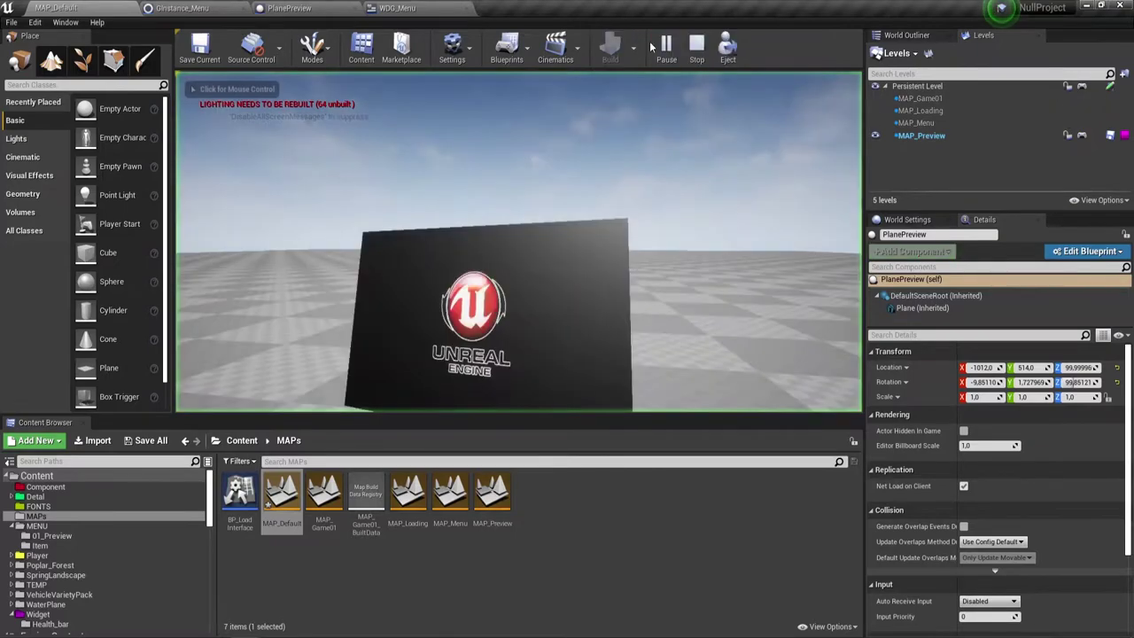
left_click(614, 253)
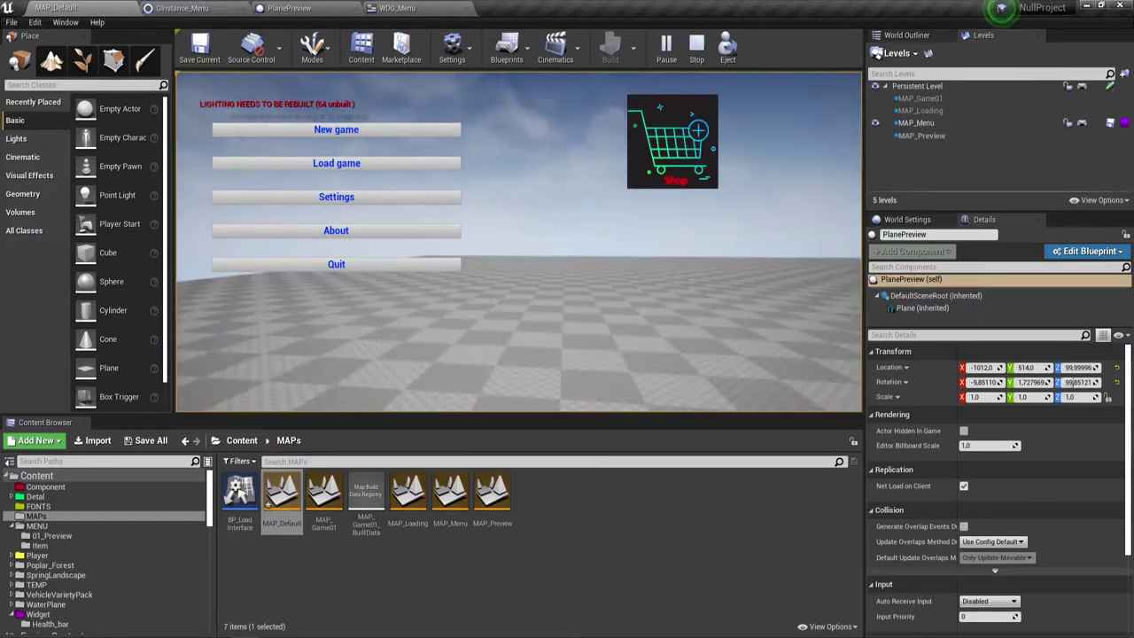
key("Escape")
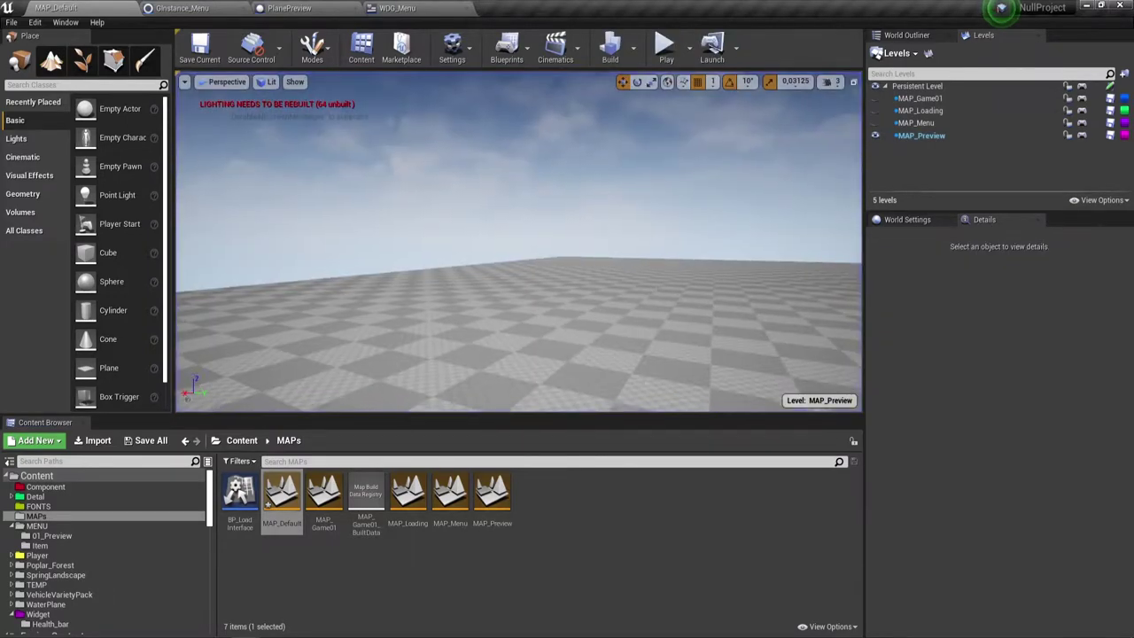
Step: Browse the MAPs, MENU and 01_Preview folders, ending in Content/MENU
right_click_drag(518, 241, 518, 241)
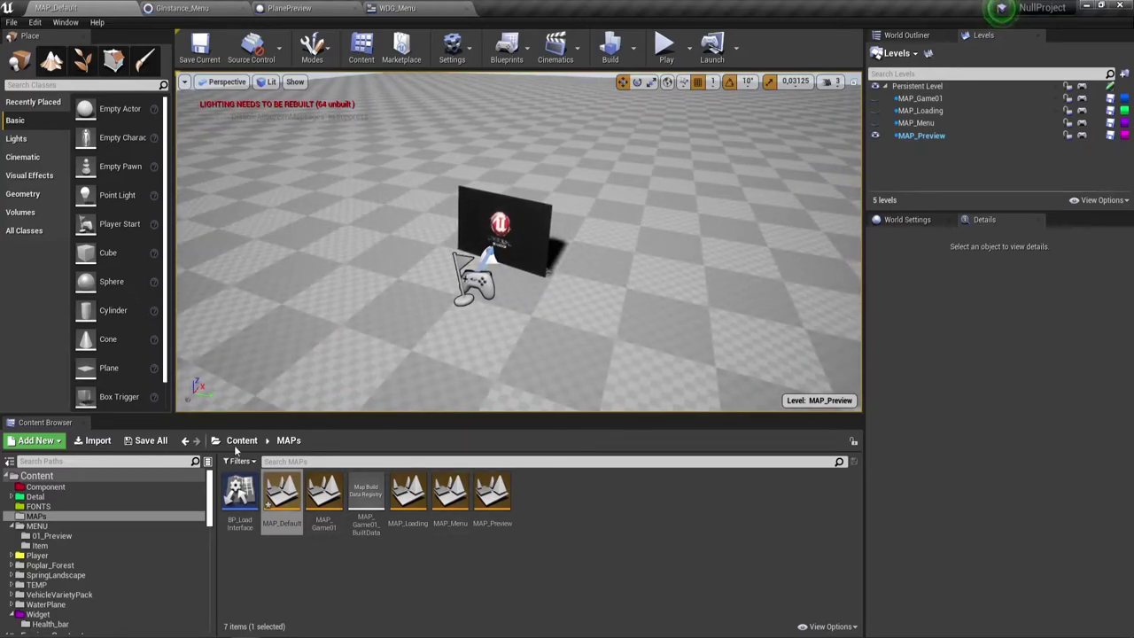
left_click(242, 441)
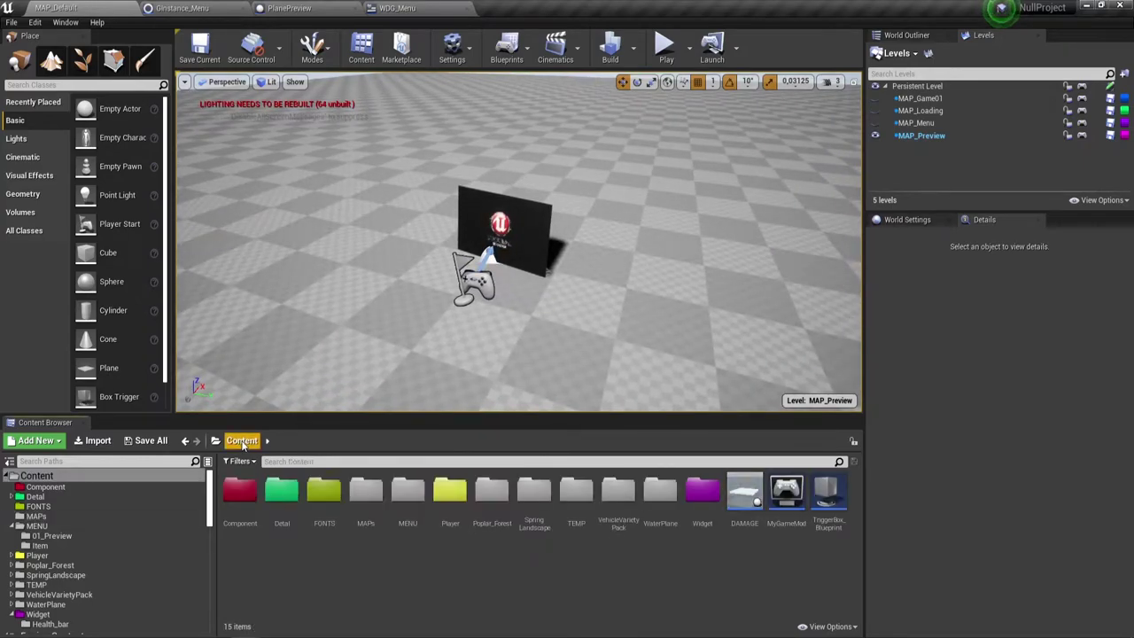
double_click(366, 492)
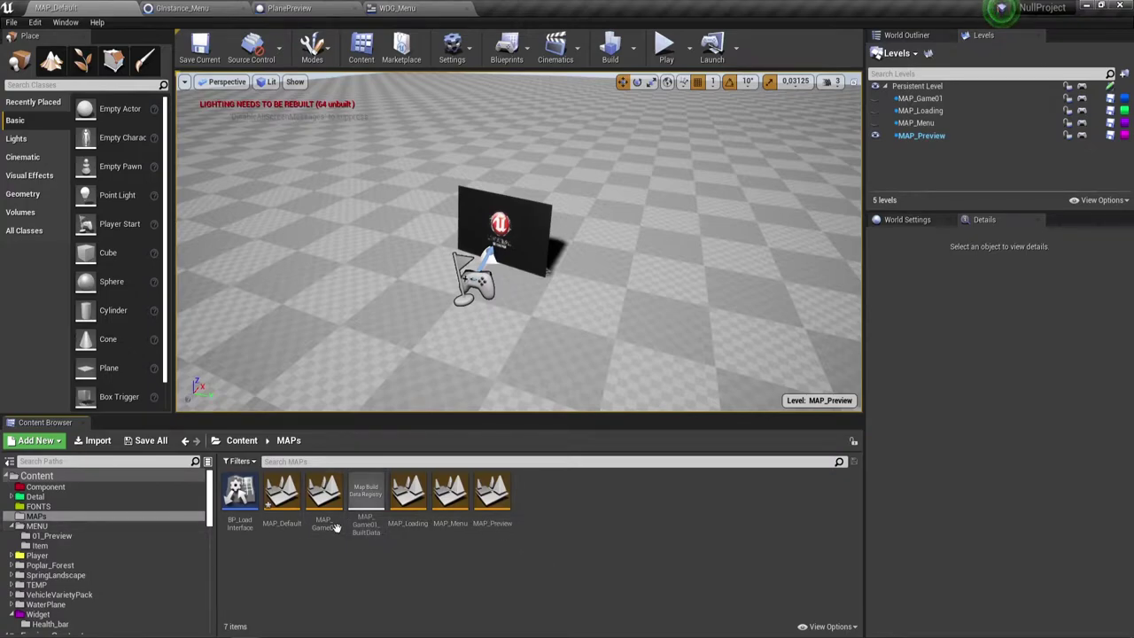
left_click(242, 440)
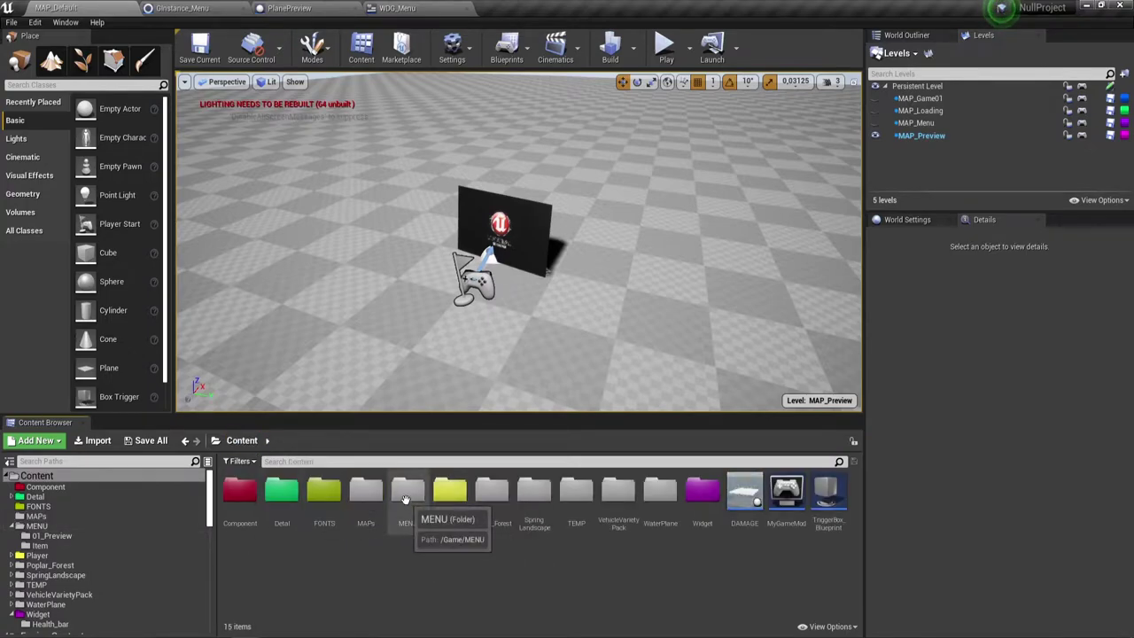
double_click(407, 491)
double_click(239, 493)
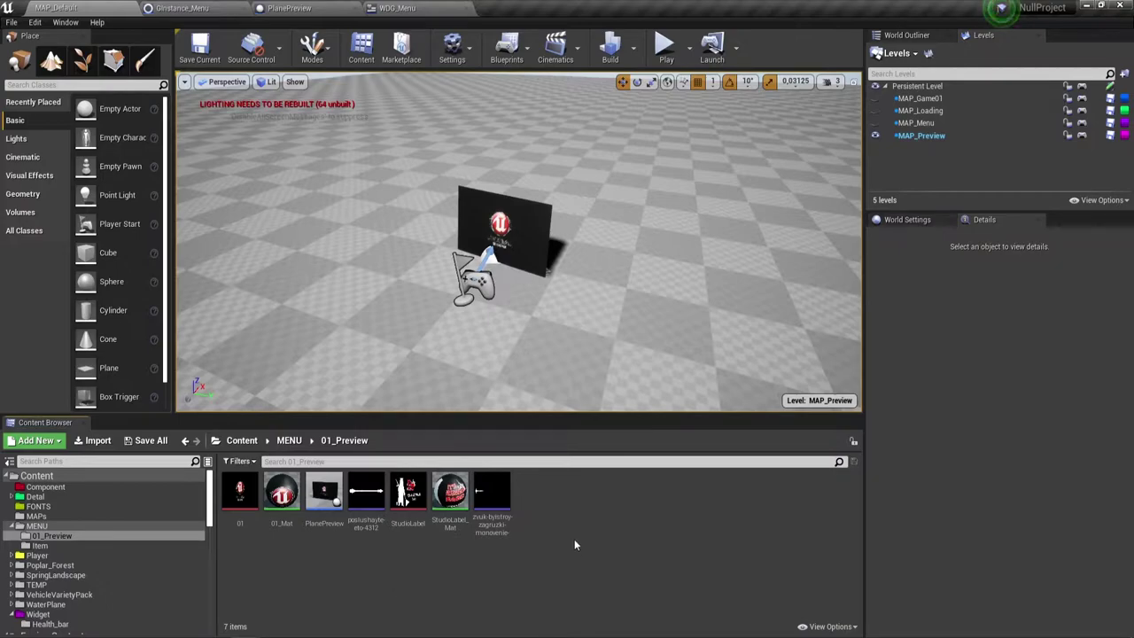
left_click(289, 441)
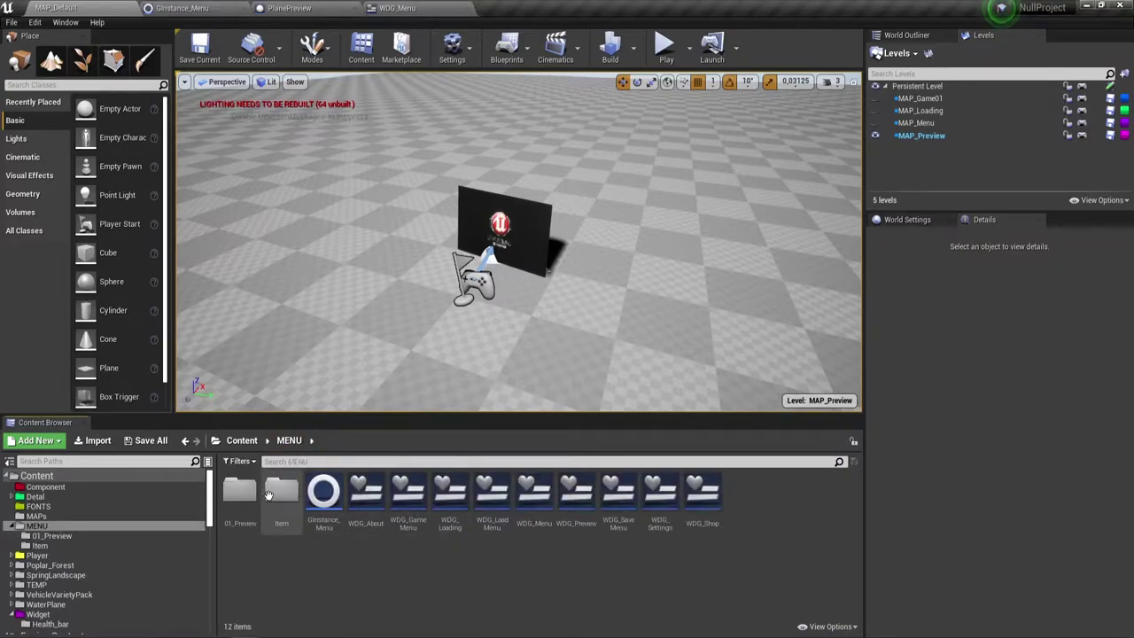
Step: Create a new folder named 02_Menu inside MENU
right_click(250, 583)
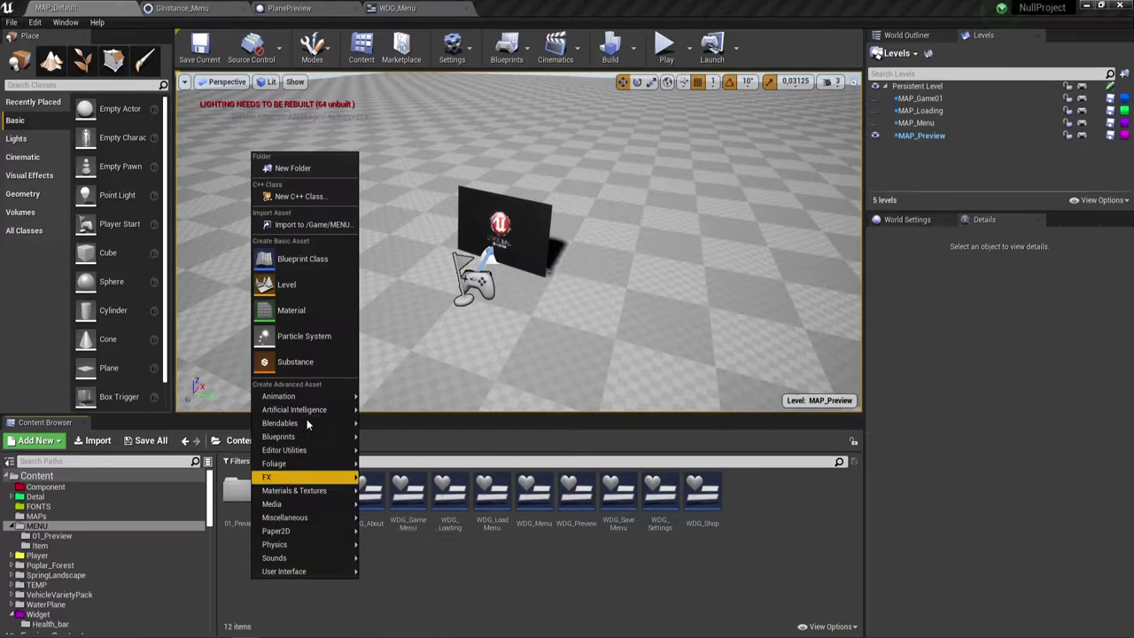
left_click(293, 168)
type("02_Menu")
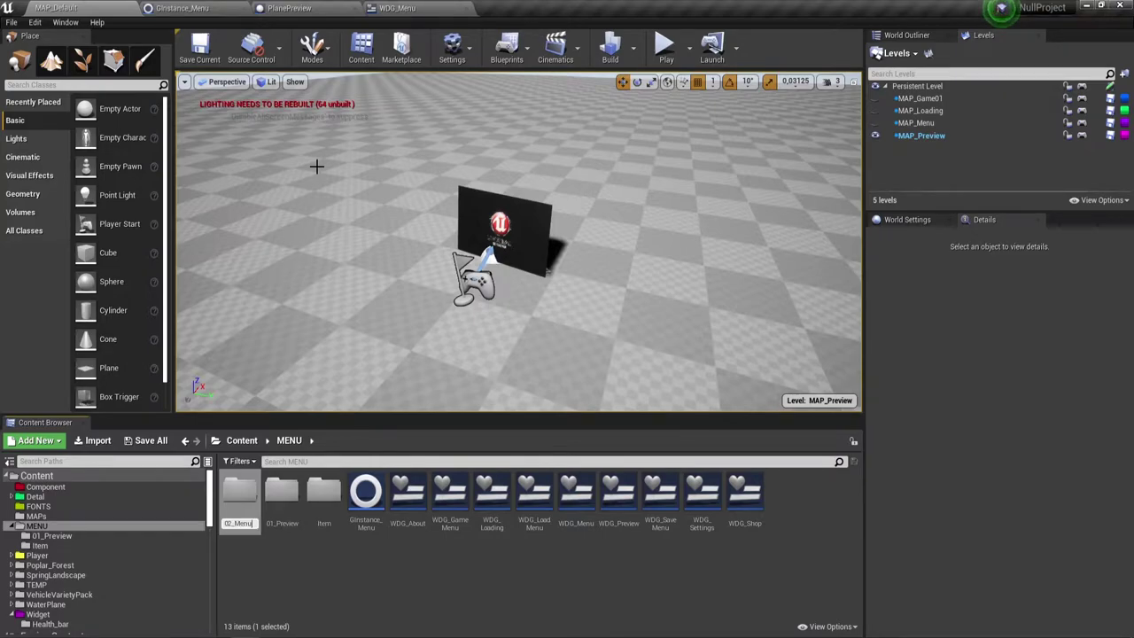
key("Return")
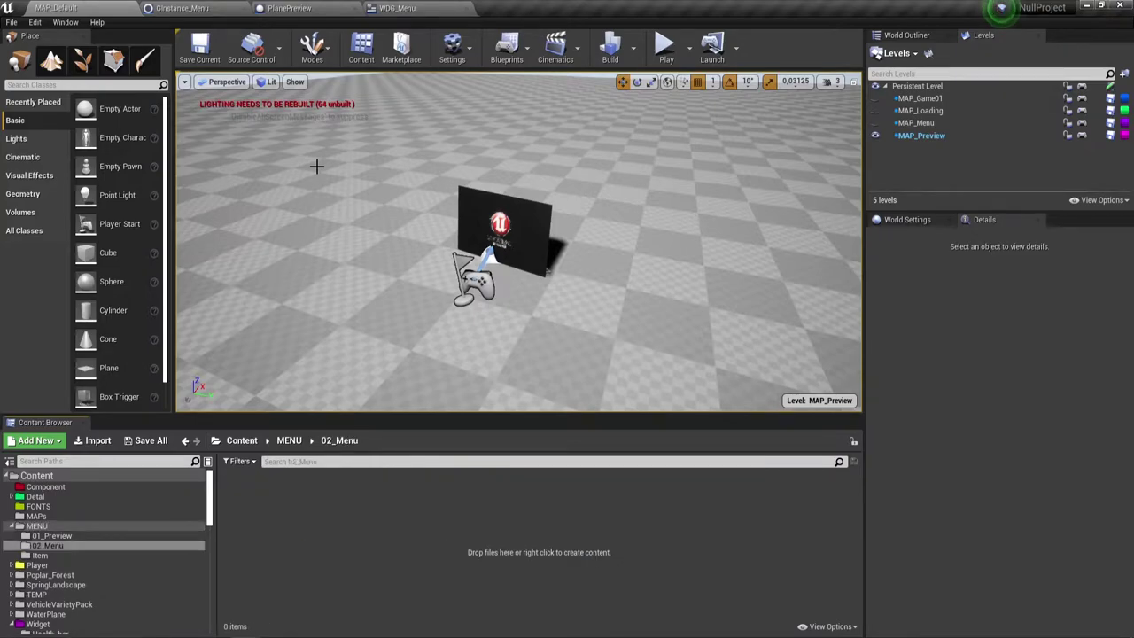
Step: Create a PlayerController-based Blueprint class in 02_Menu and name it MenuController
right_click(360, 518)
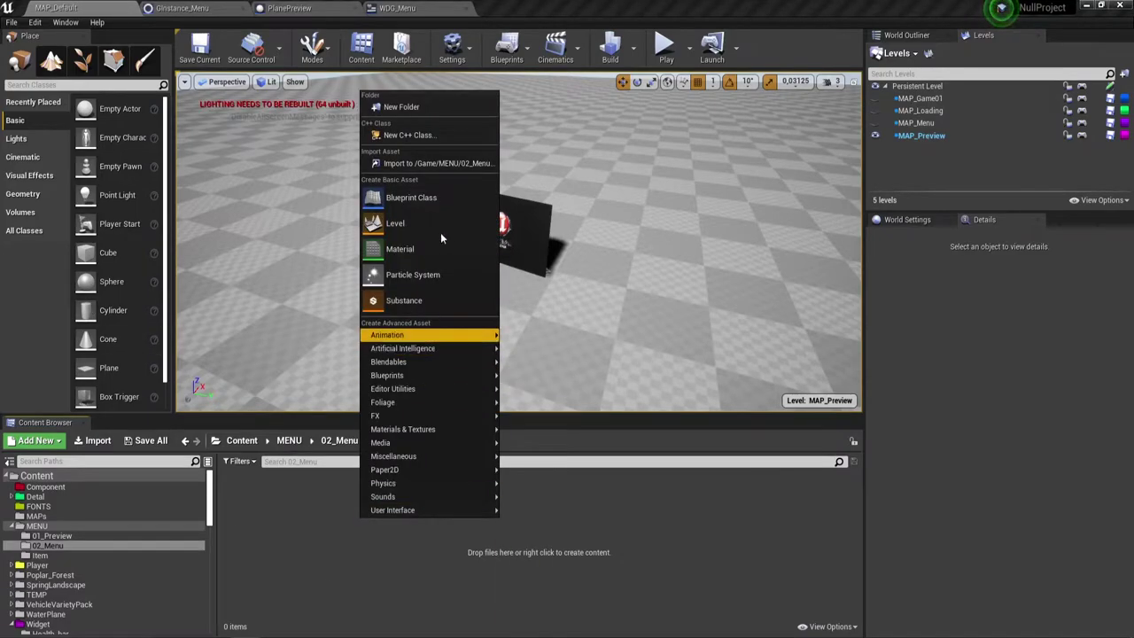
left_click(450, 205)
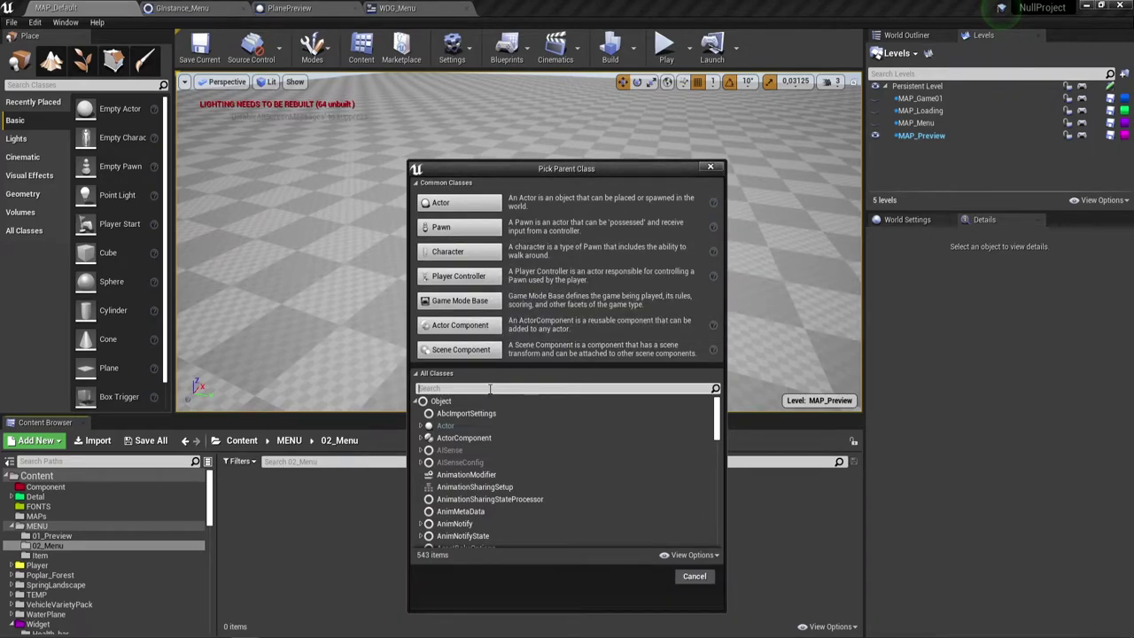
type("Play")
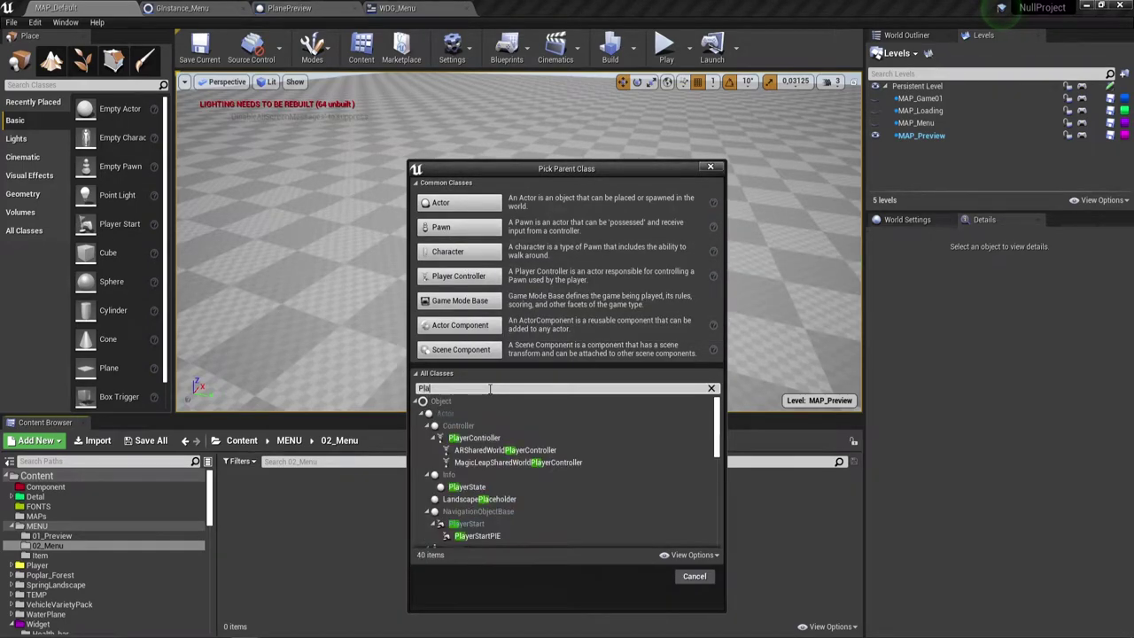
left_click(483, 438)
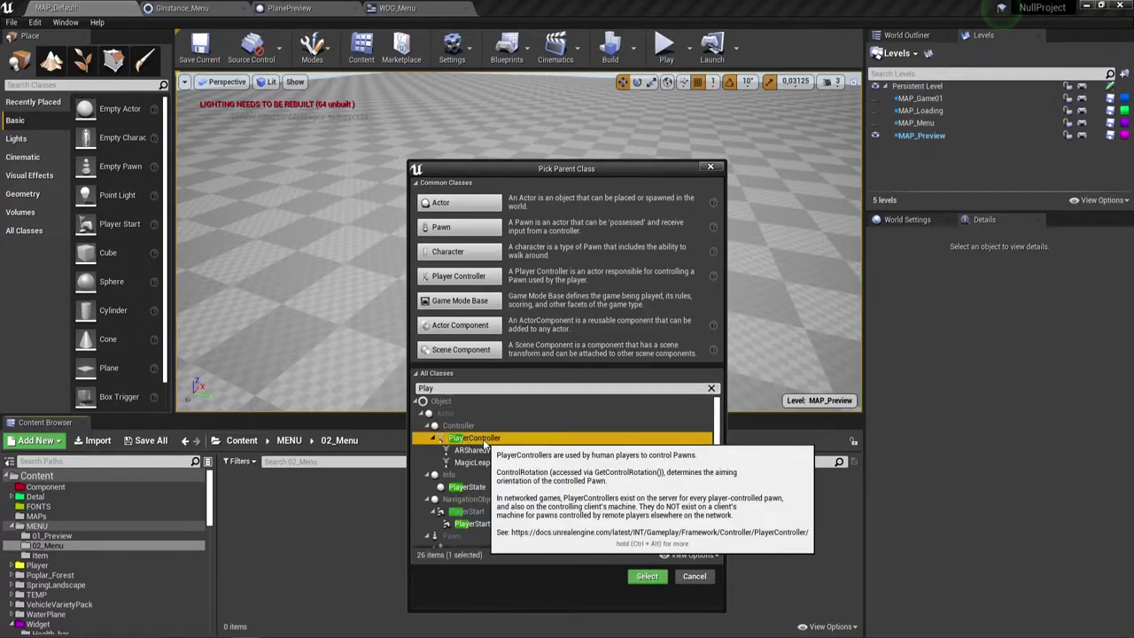
left_click(648, 577)
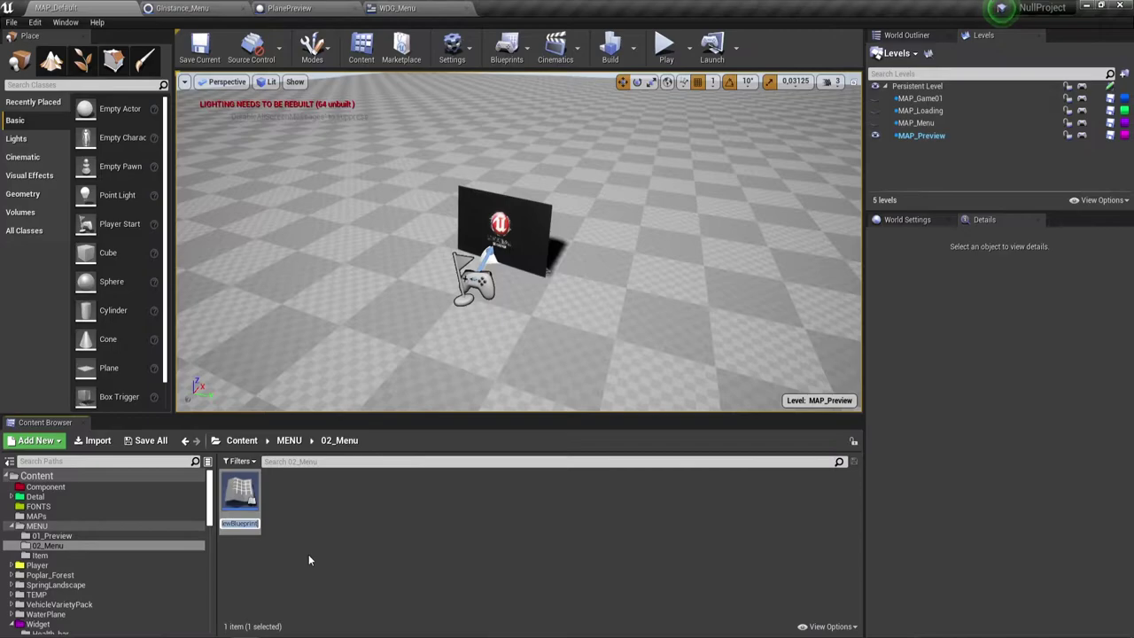
type("Men")
type("y")
key("BackSpace")
type("u")
type("Cont")
type("roller")
key("Return")
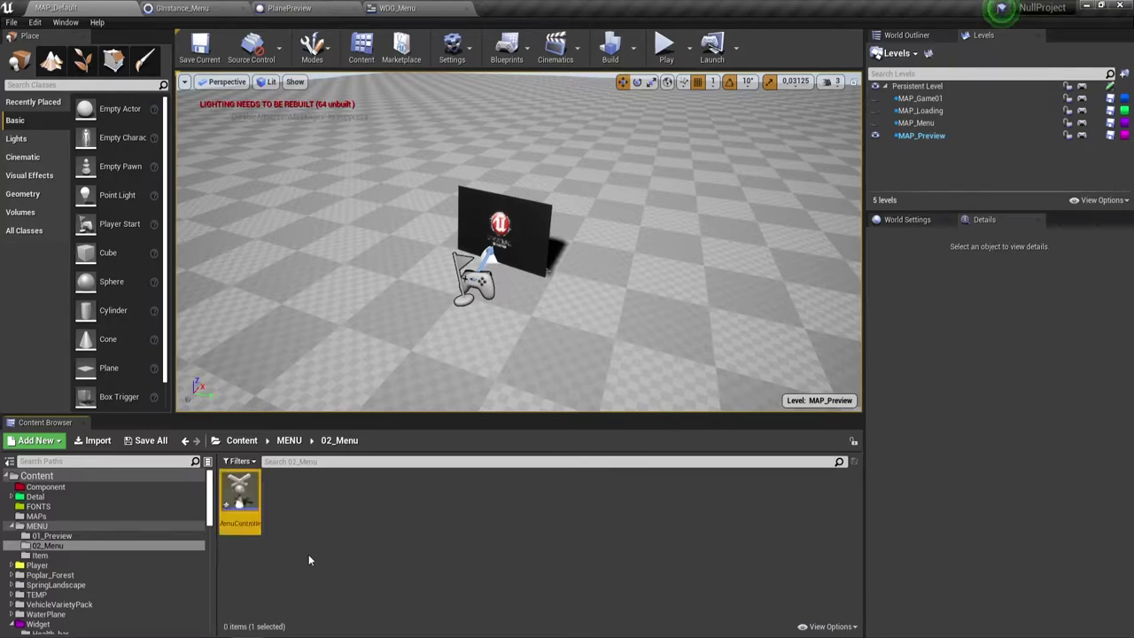
left_click(317, 481)
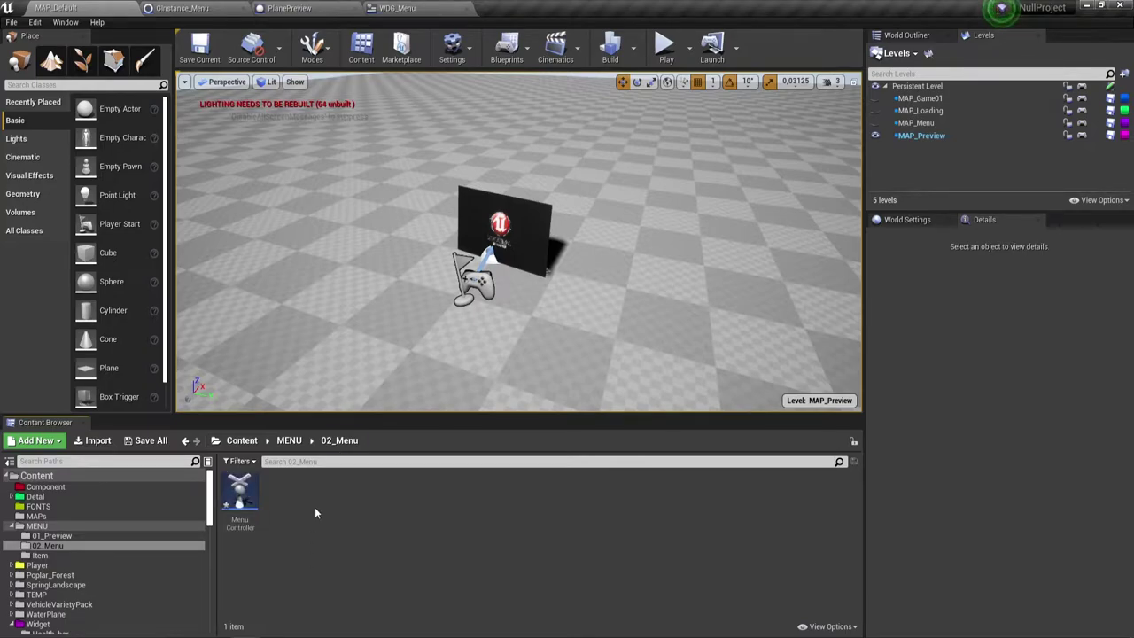
Step: Create a Pawn-based Blueprint class beside MenuController and name it MenuPawn
right_click(293, 577)
left_click(352, 254)
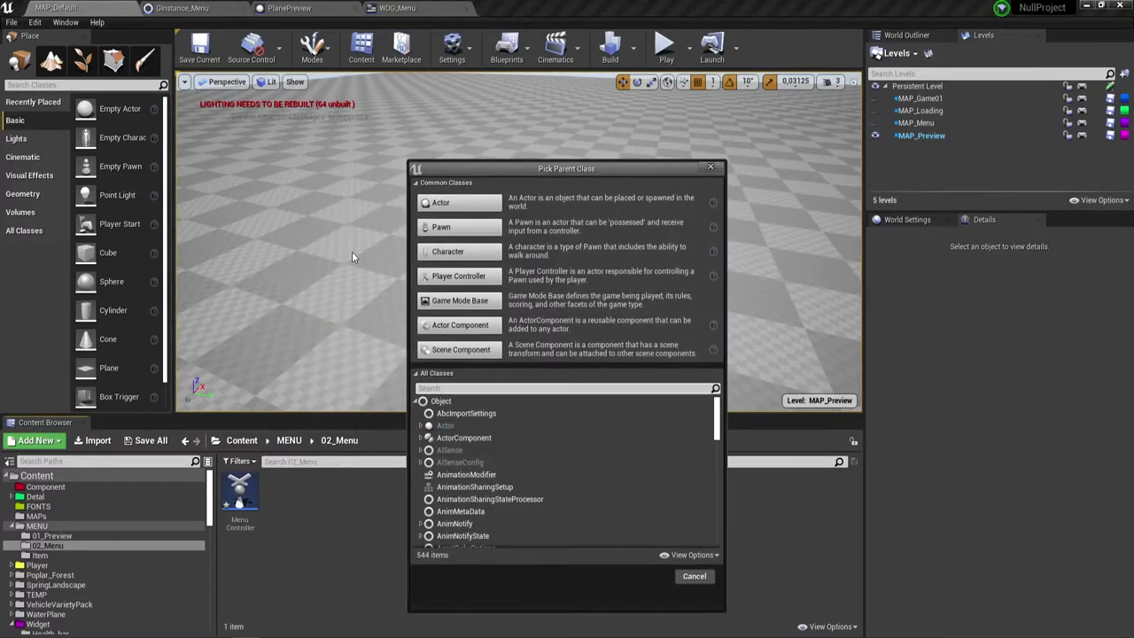
type("Pawn")
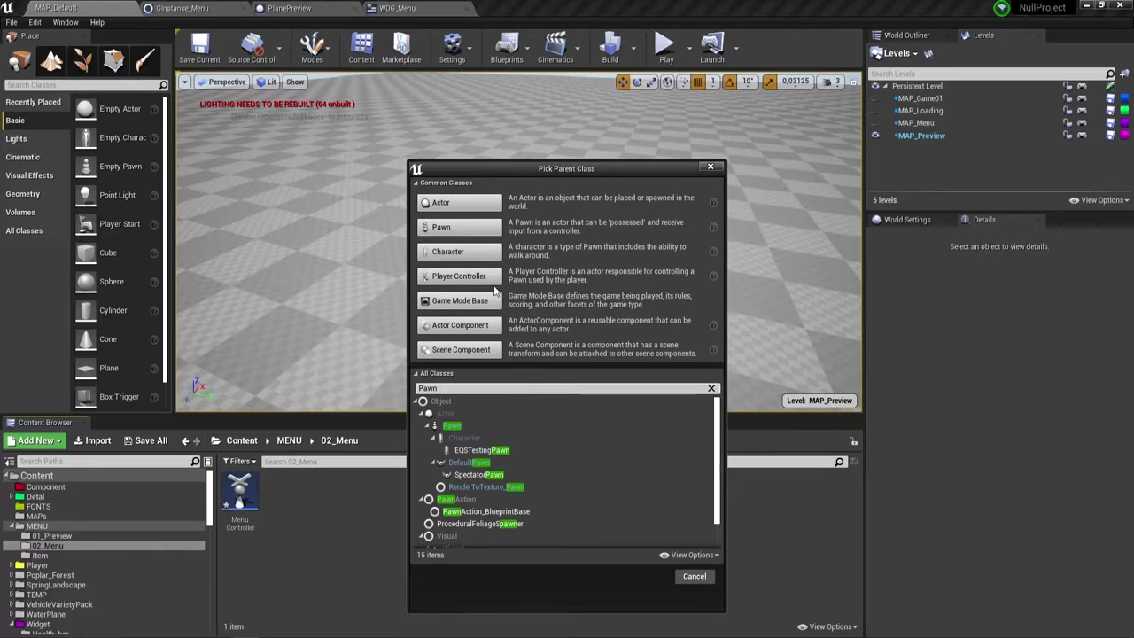
left_click(459, 227)
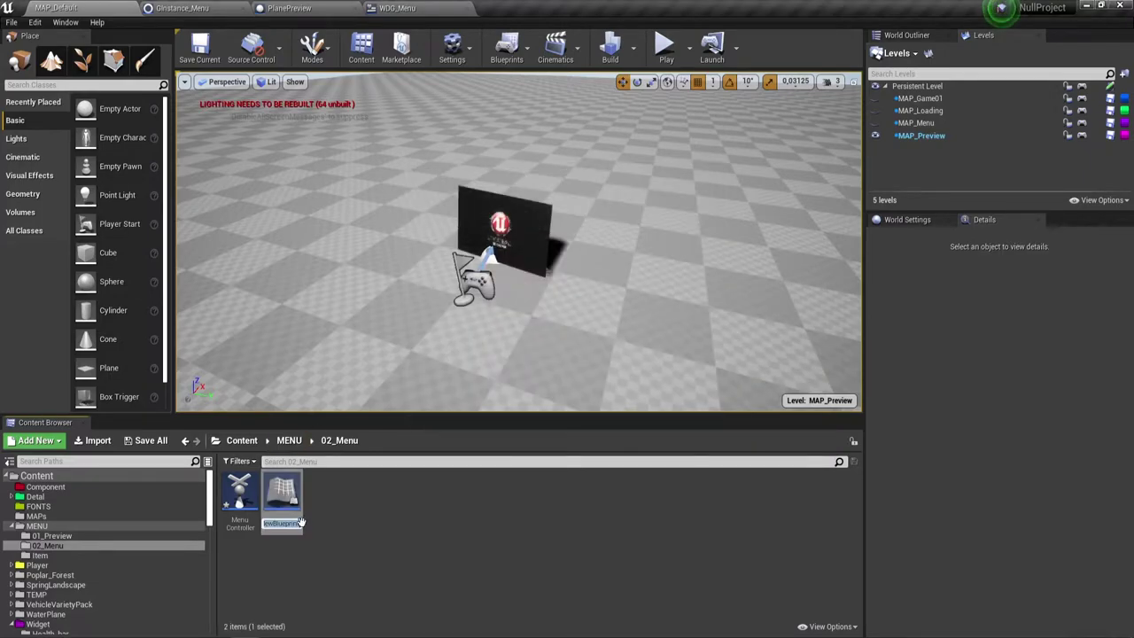
key("BackSpace")
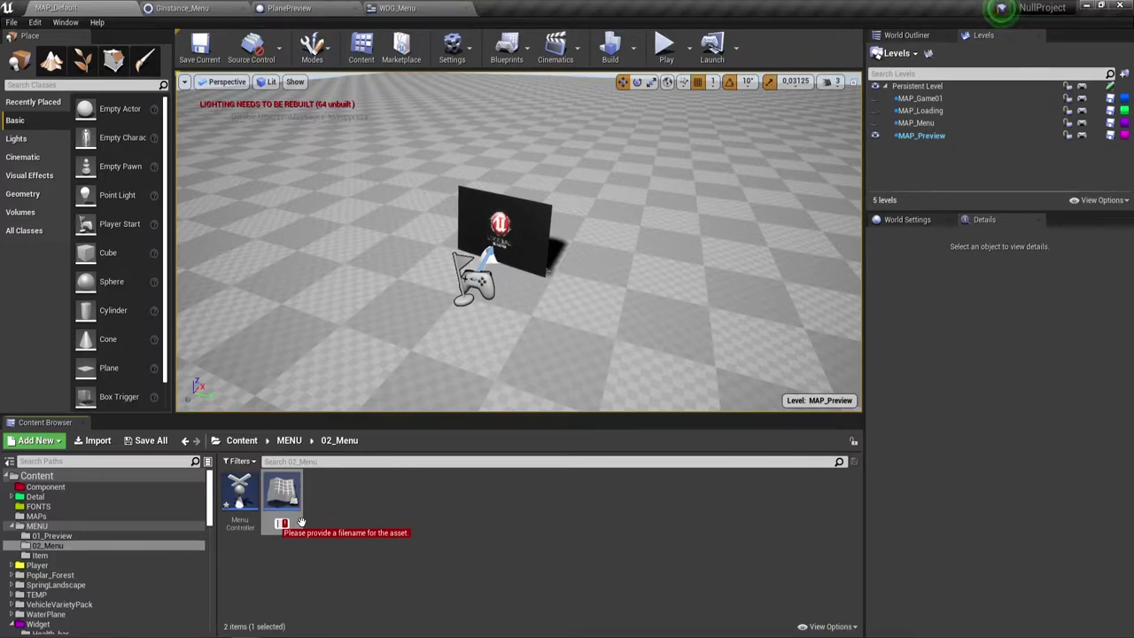
type("MenuPawn")
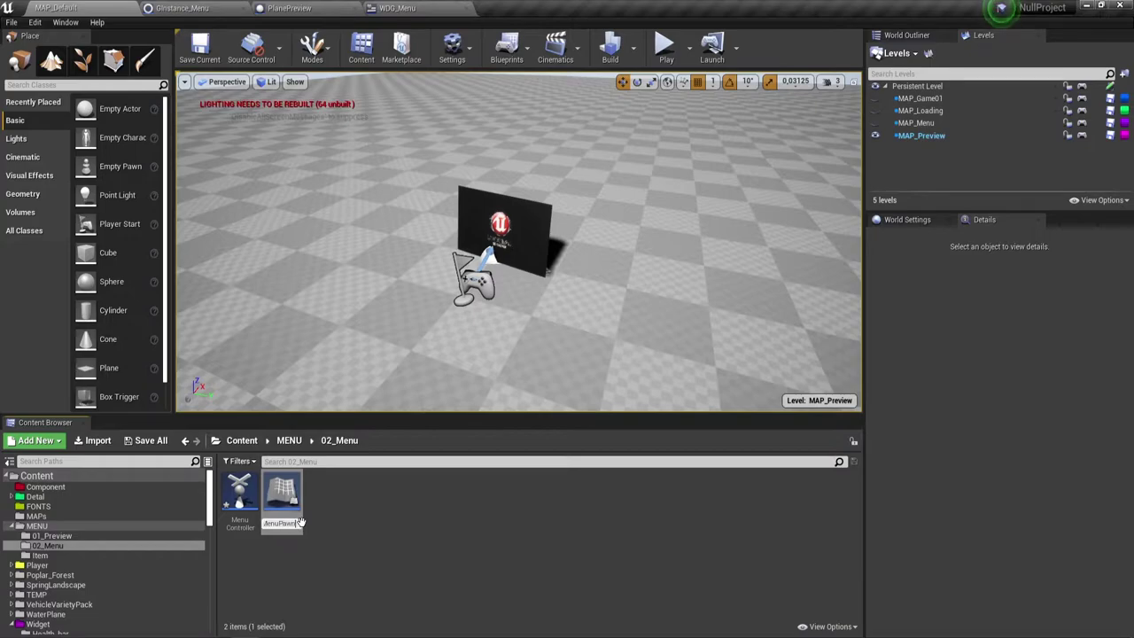
key("Return")
Step: Create a GameMode-based Blueprint class named MenuGM in 02_Menu
left_click(333, 503)
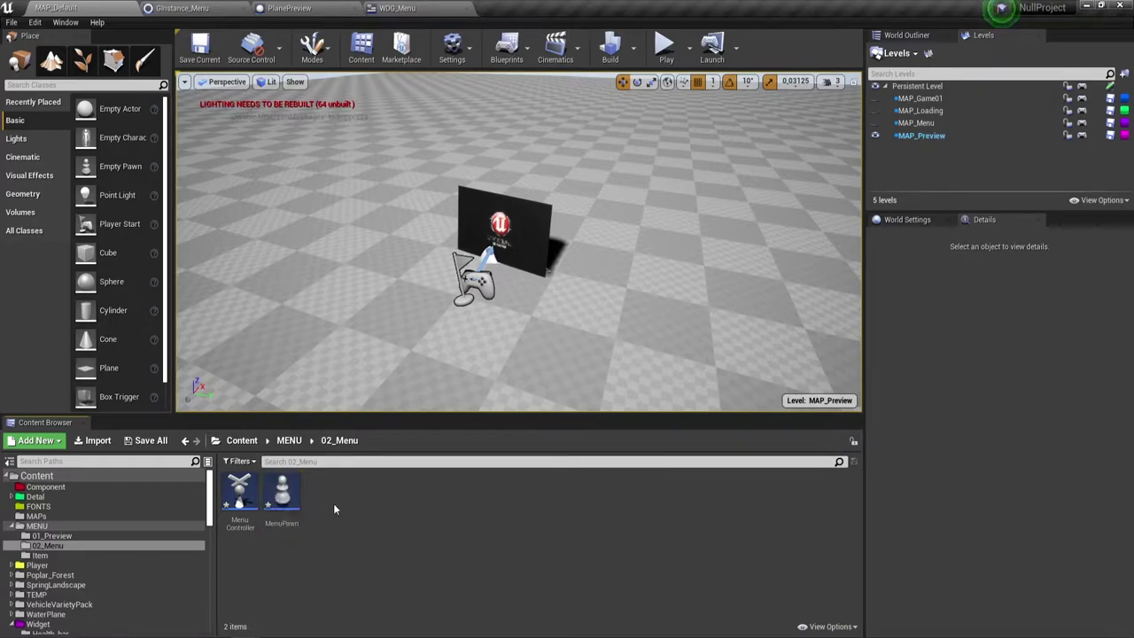
right_click(334, 509)
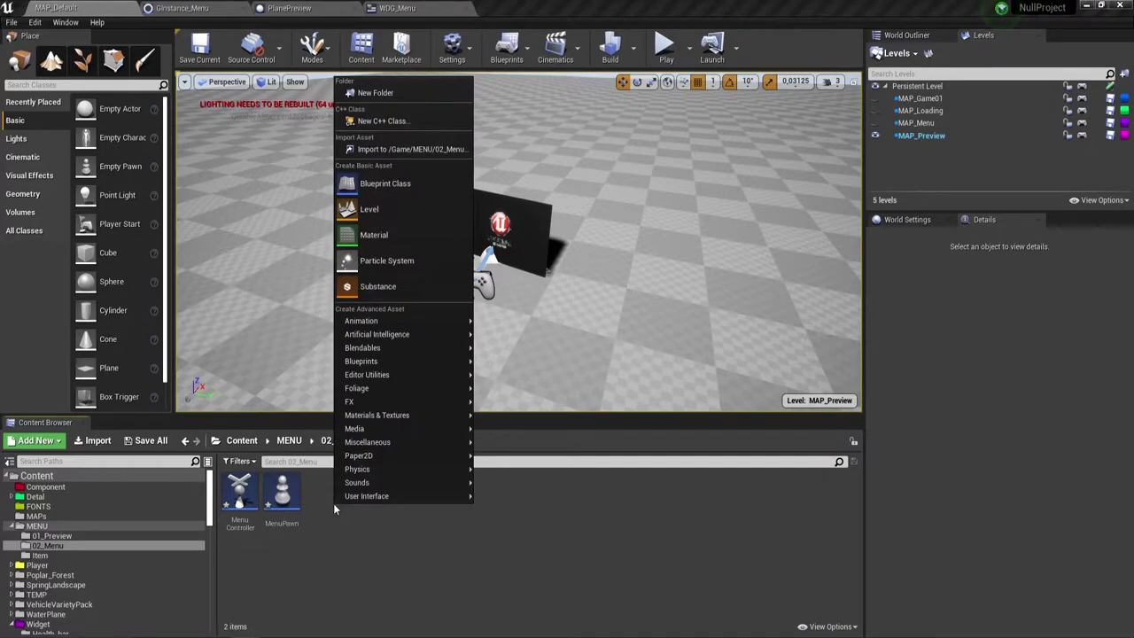
left_click(385, 187)
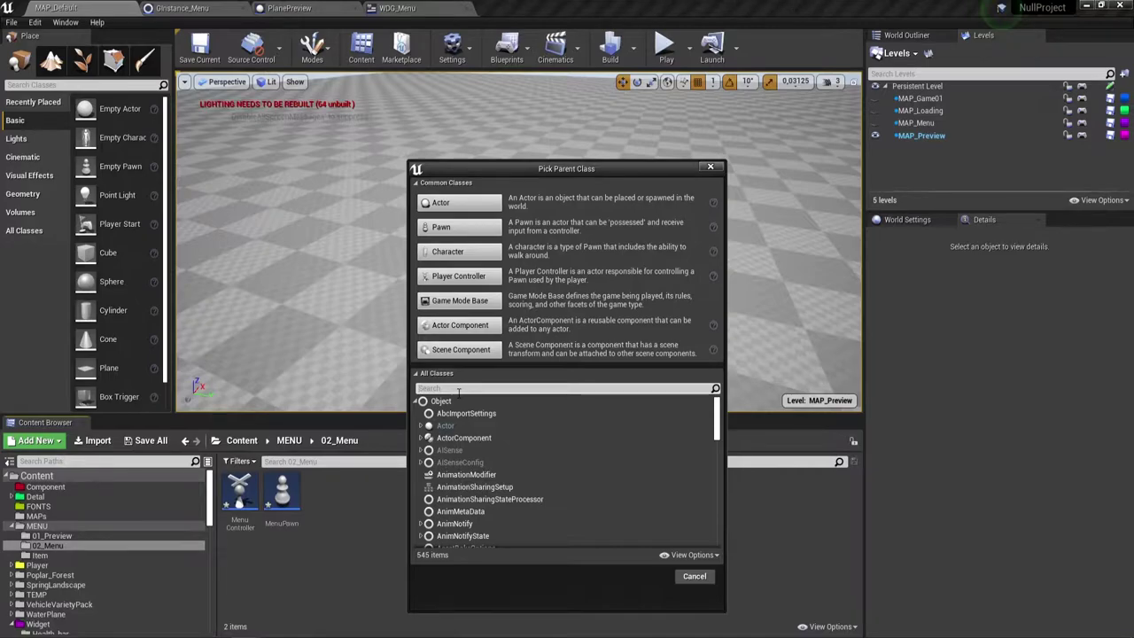
type("Ga")
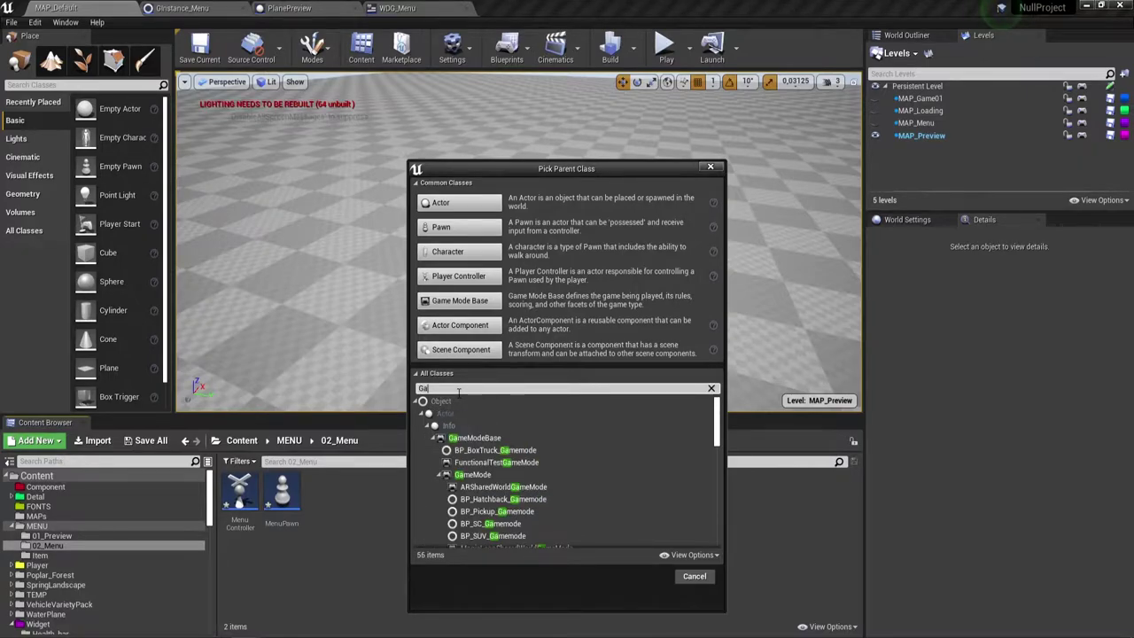
type("mem")
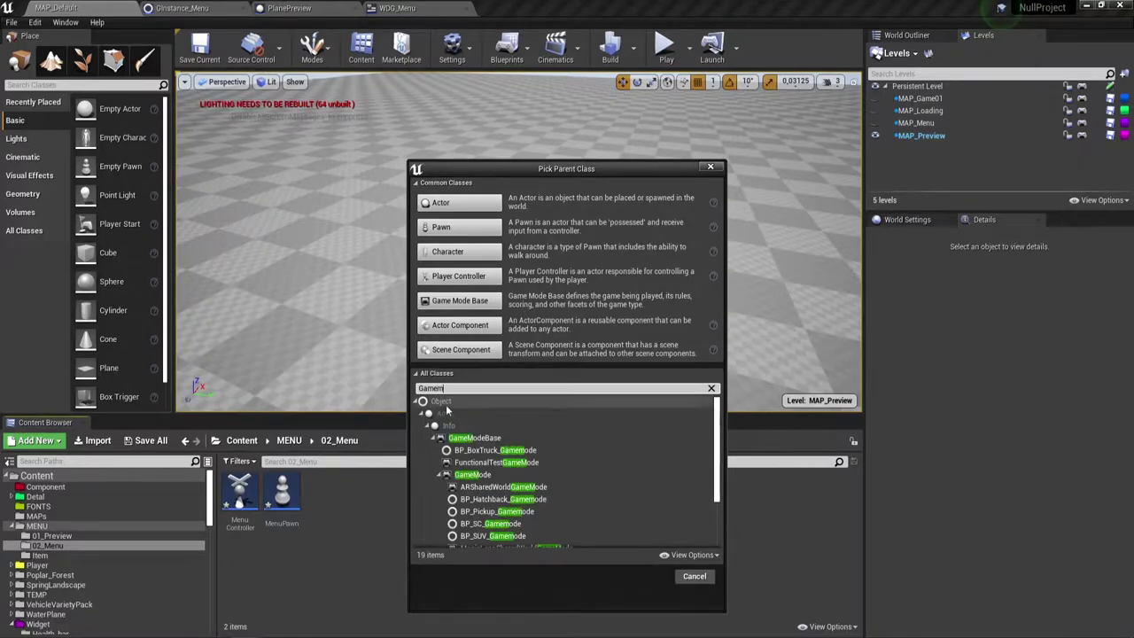
left_click(485, 477)
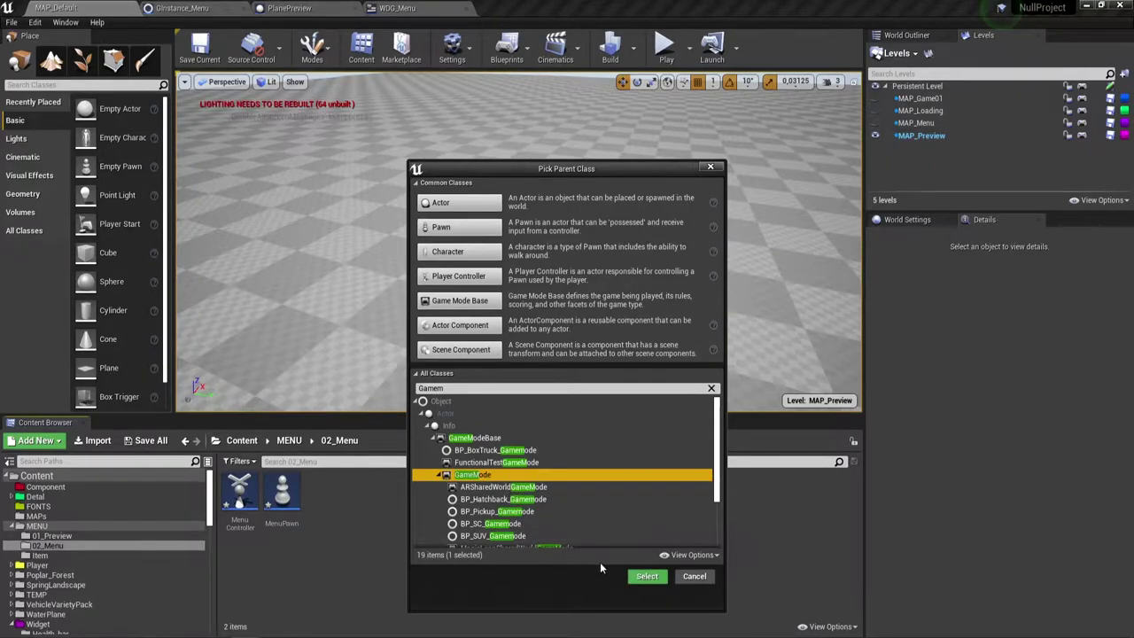
left_click(641, 575)
type("MenuGM")
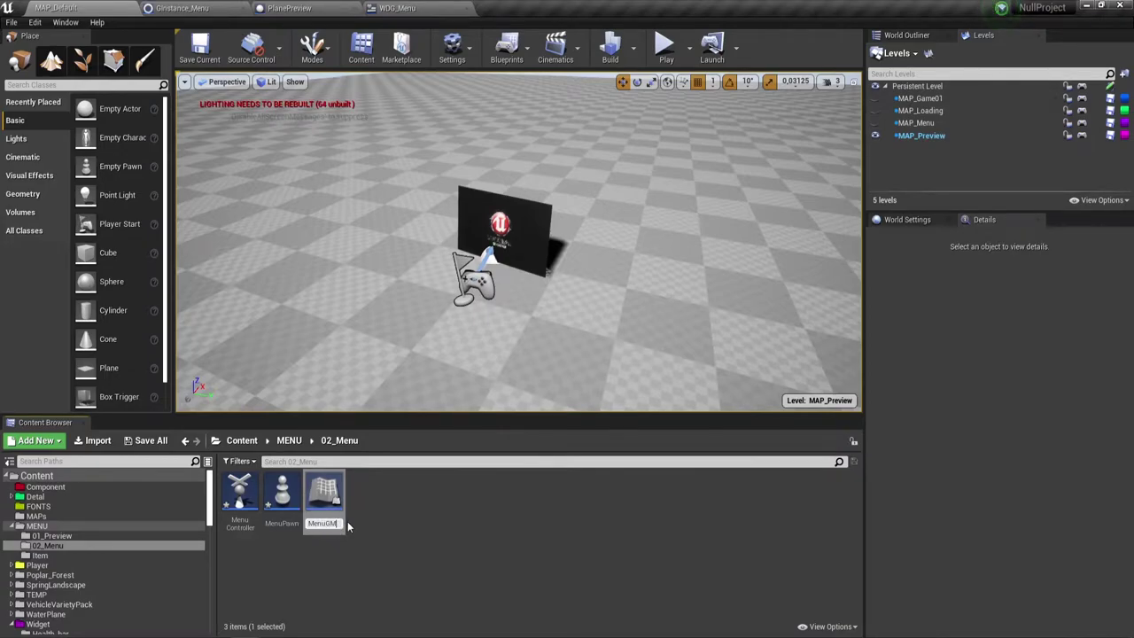
key("Return")
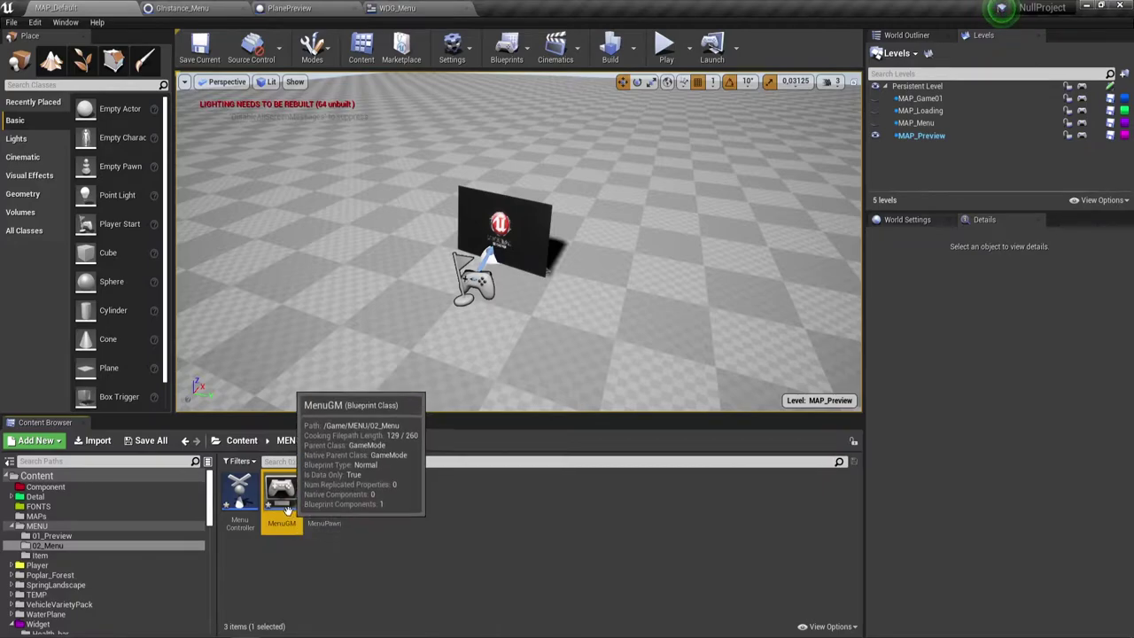
left_click(376, 551)
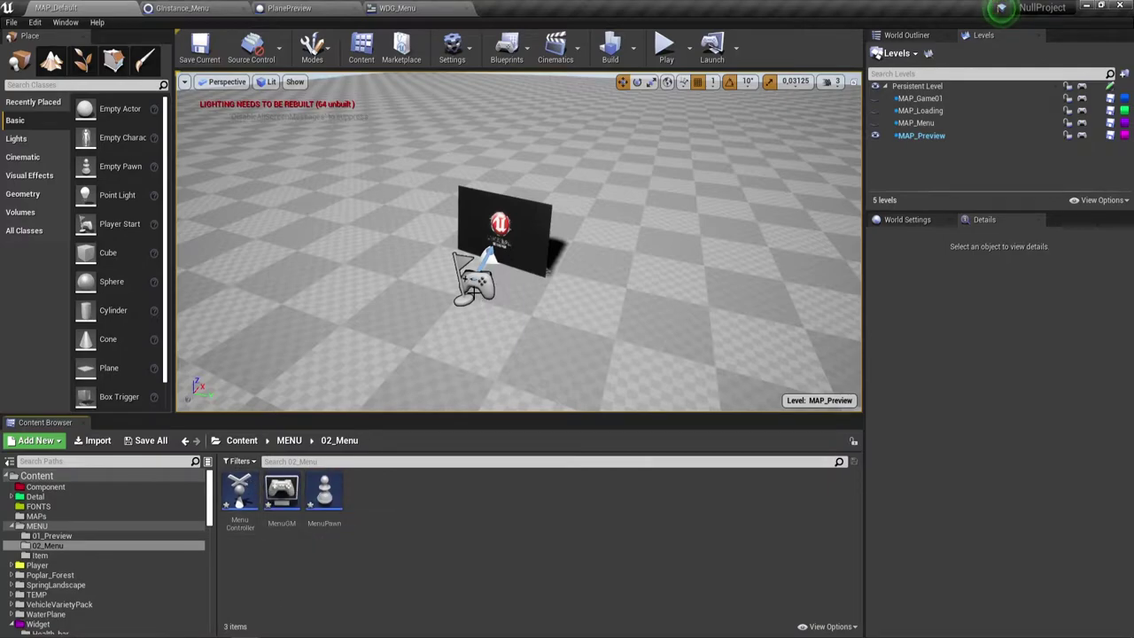
Step: Open the MenuController Blueprint in its editor
mouse_move(423, 291)
right_mouse_down()
mouse_move(422, 177)
mouse_move(423, 284)
mouse_move(390, 293)
mouse_move(394, 310)
right_mouse_up()
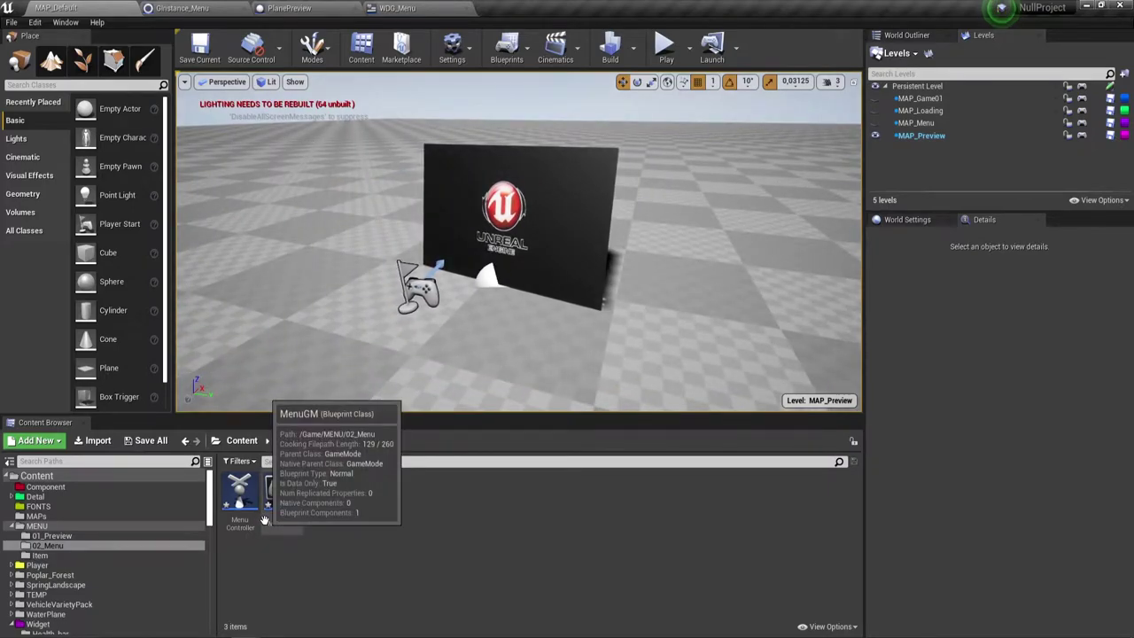
left_click(247, 492)
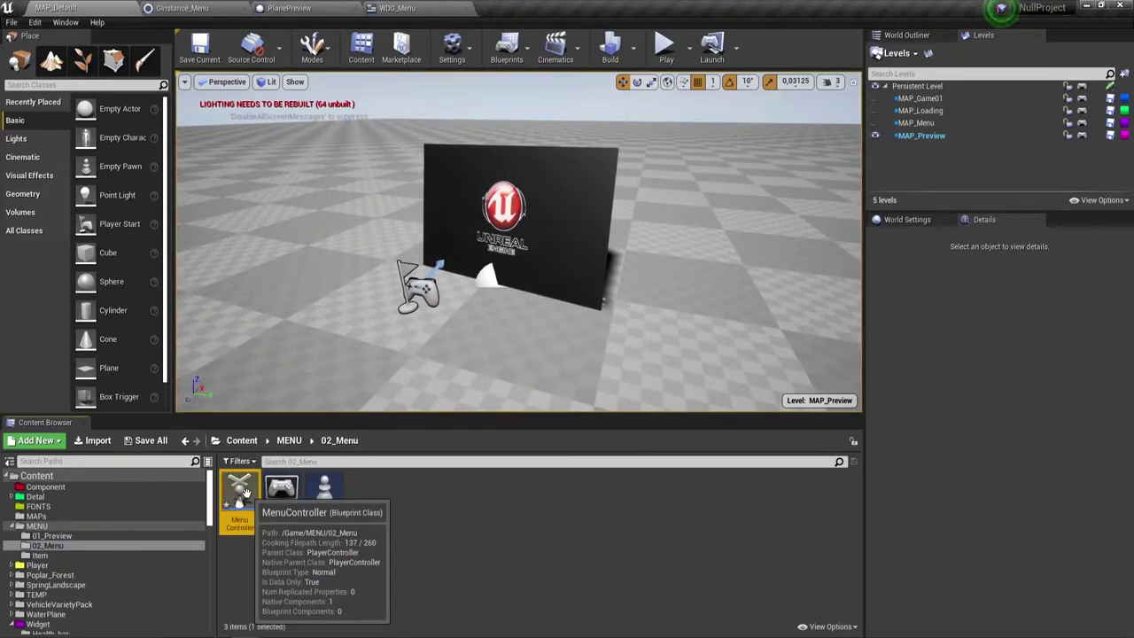
double_click(241, 492)
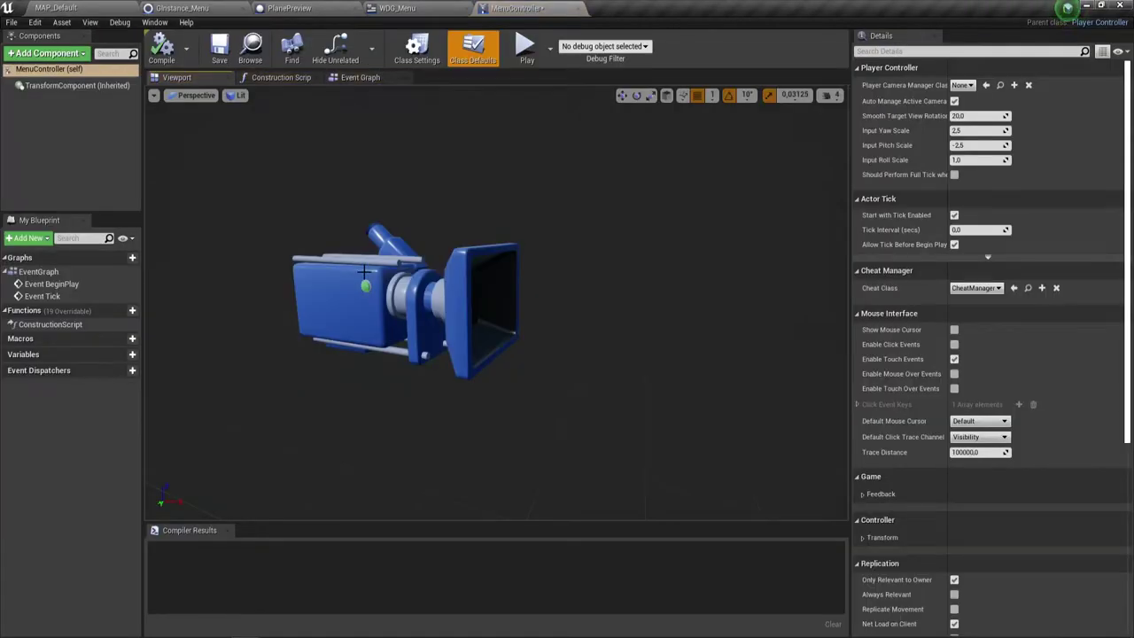
Step: Review MenuController's Class Defaults and Class Settings, then close it and return to MAP_Default
scroll(444, 267, "down", 5)
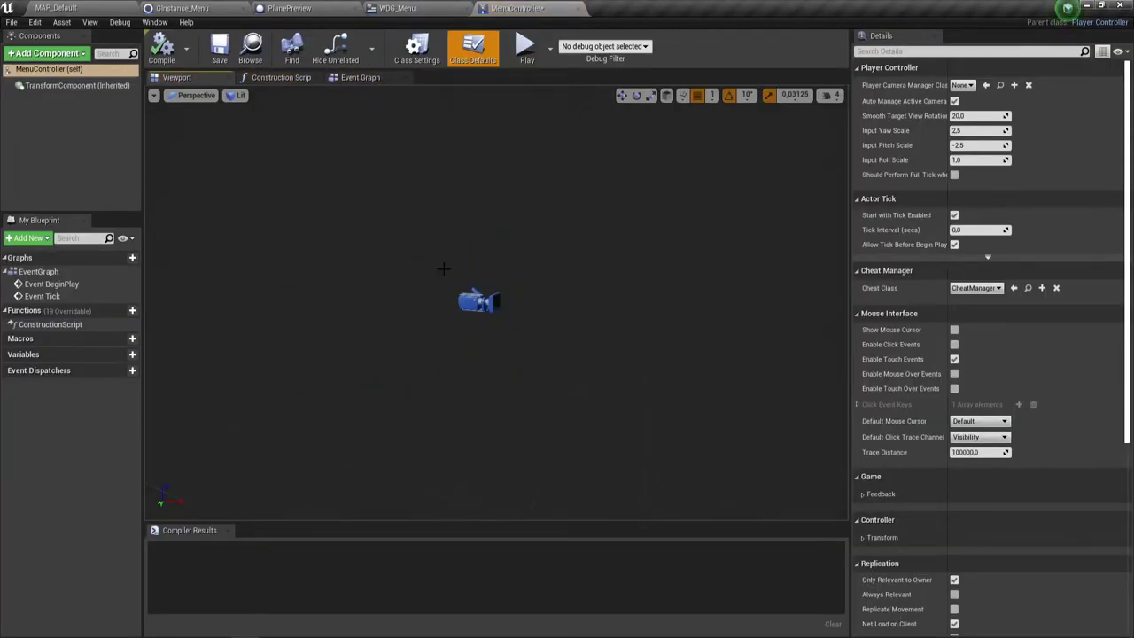
right_click_drag(444, 267, 496, 257)
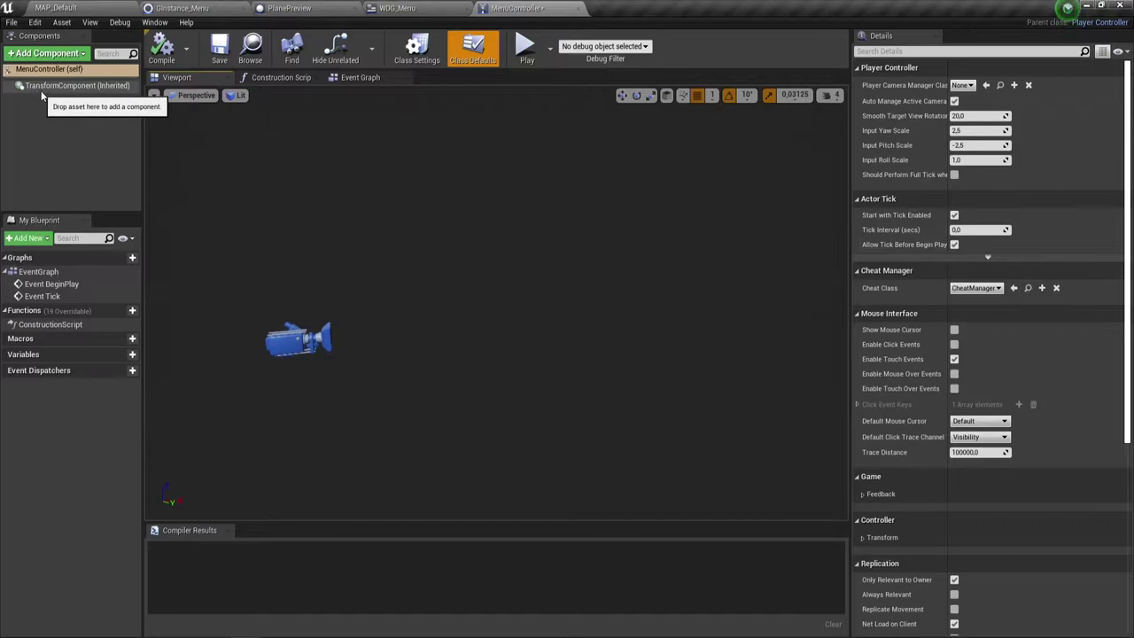
scroll(884, 310, "down", 1)
scroll(885, 310, "down", 2)
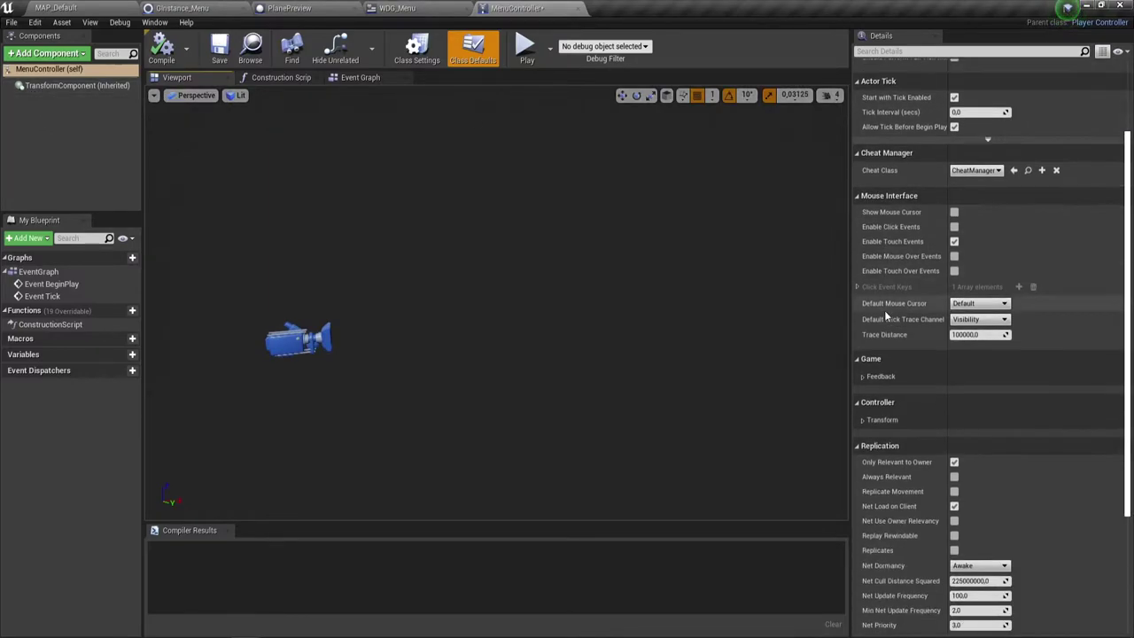
scroll(884, 310, "down", 3)
scroll(884, 310, "down", 1)
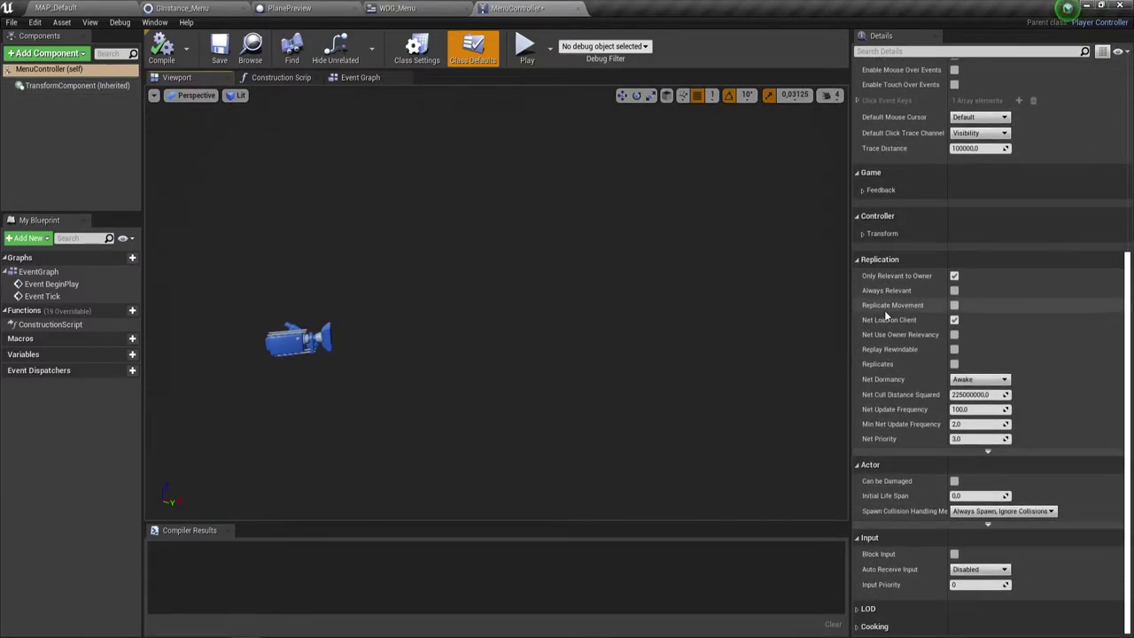
left_click(417, 48)
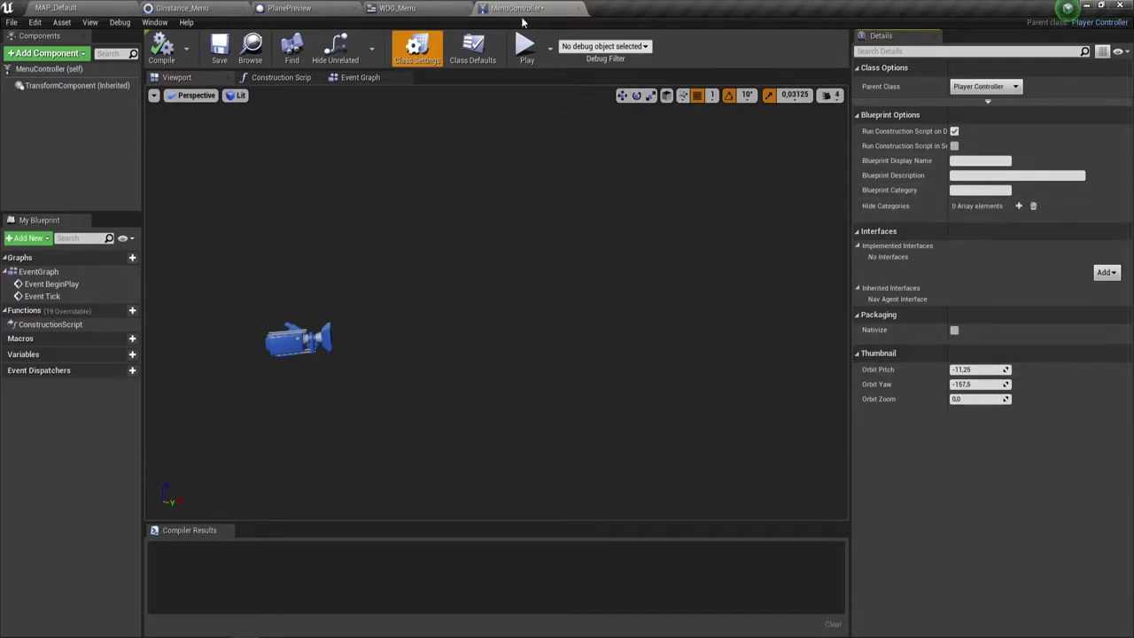
left_click(473, 48)
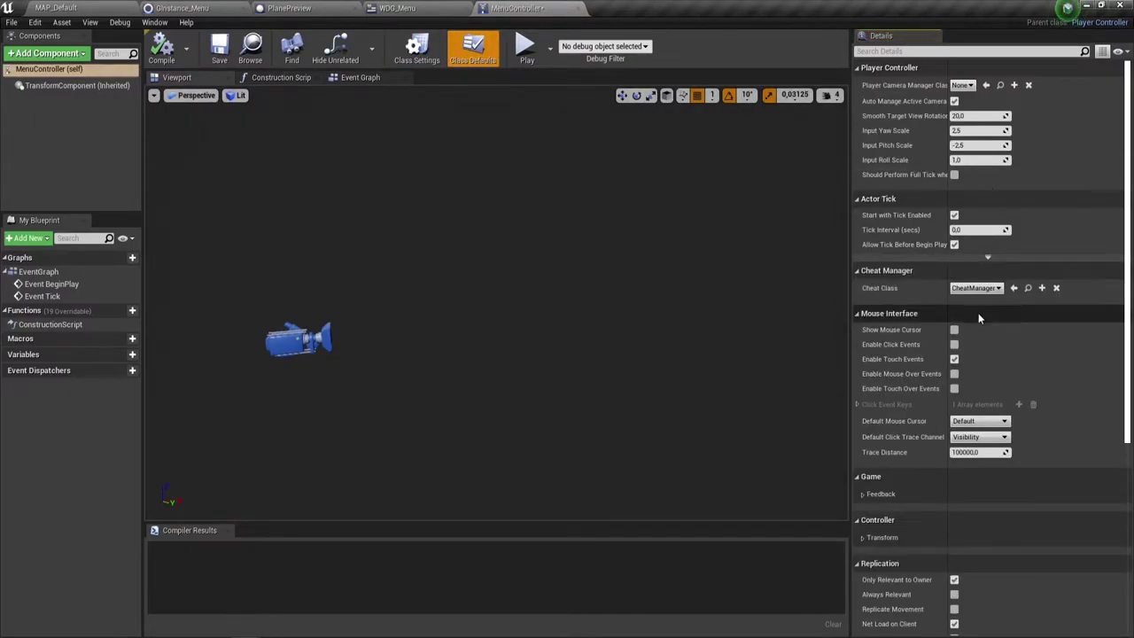
left_click(576, 8)
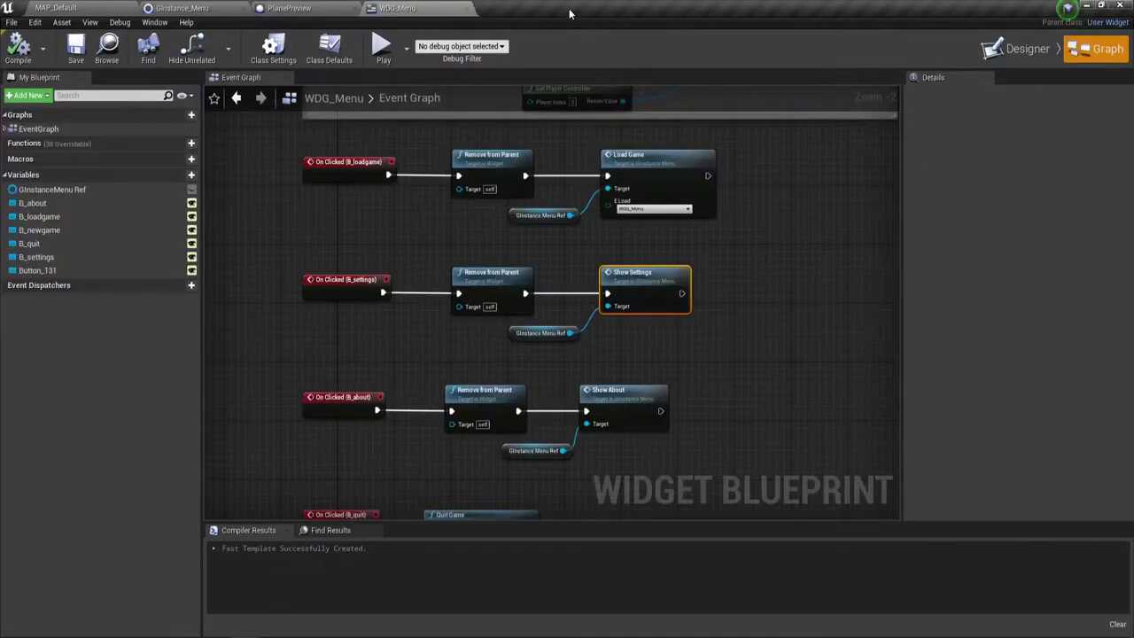
left_click(83, 7)
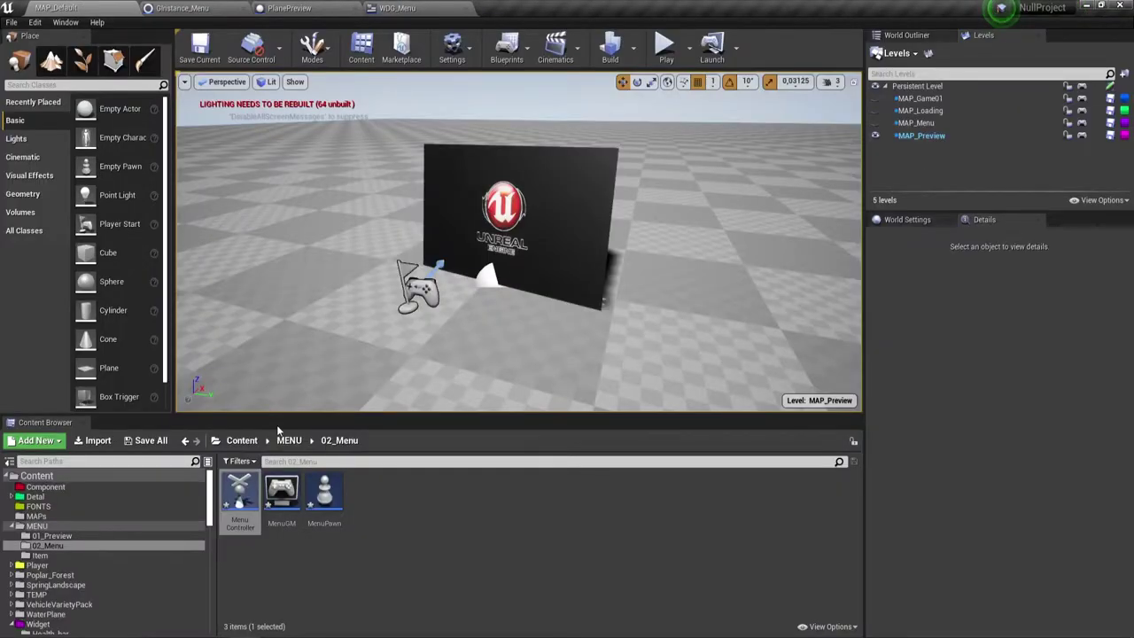
Step: Set MenuGM's Player Controller Class to MenuController and Default Pawn Class to MenuPawn, then compile
double_click(282, 496)
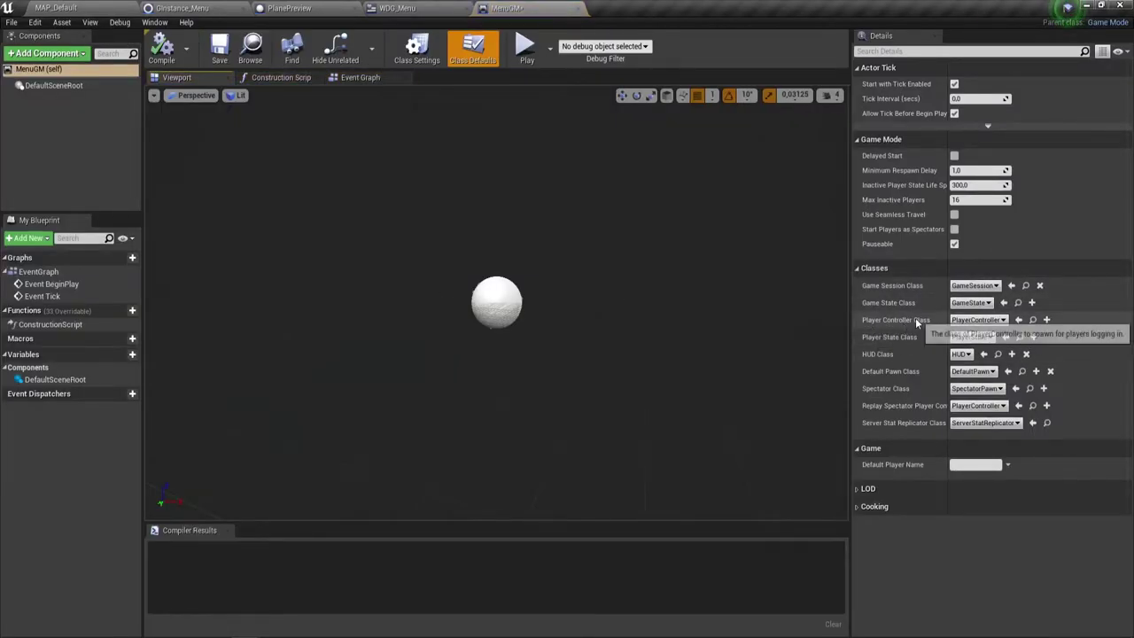
left_click(979, 320)
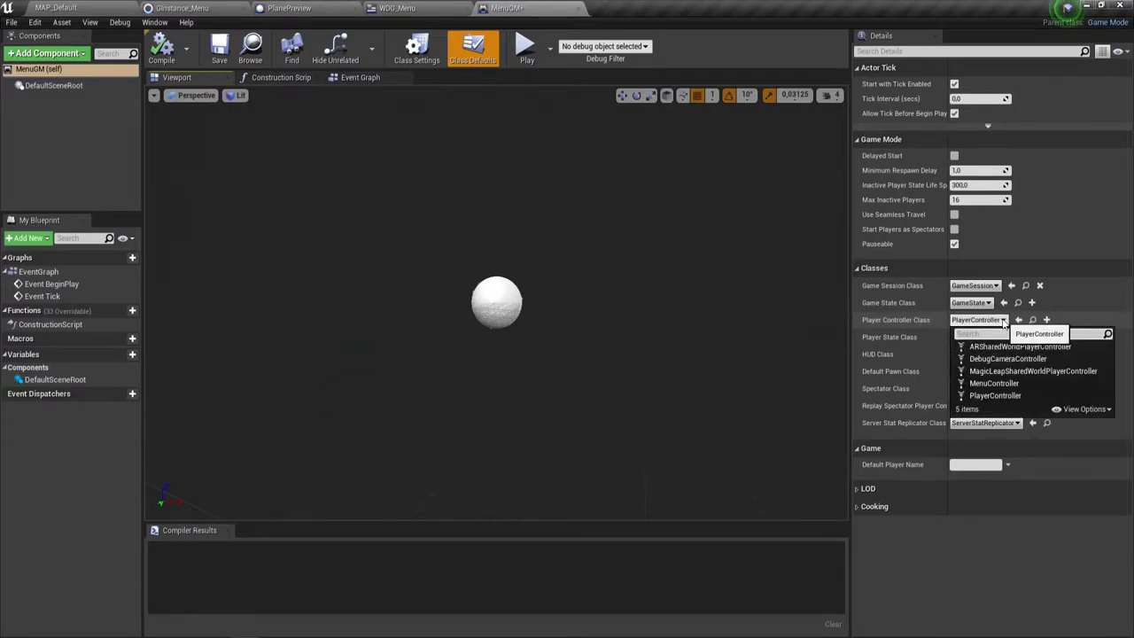
left_click(991, 386)
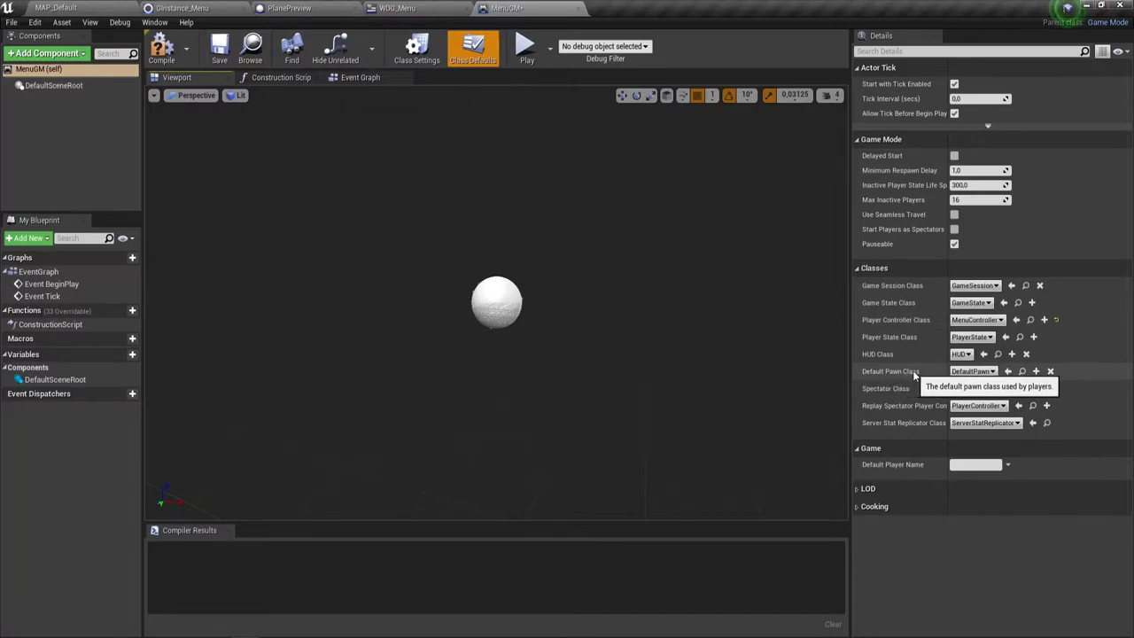
left_click(980, 372)
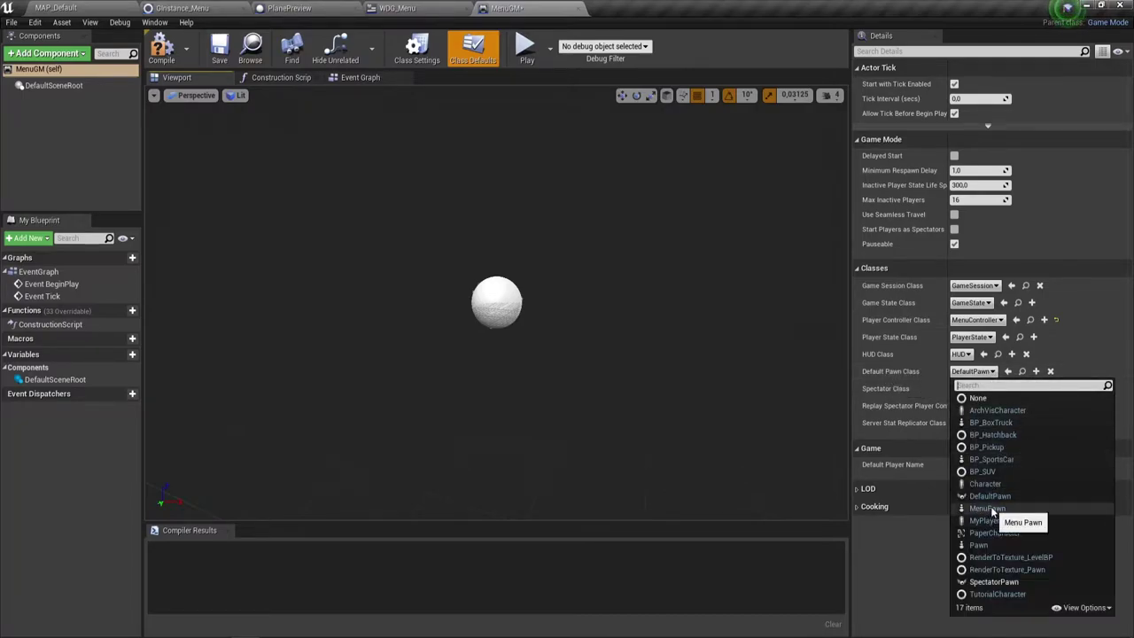
left_click(987, 508)
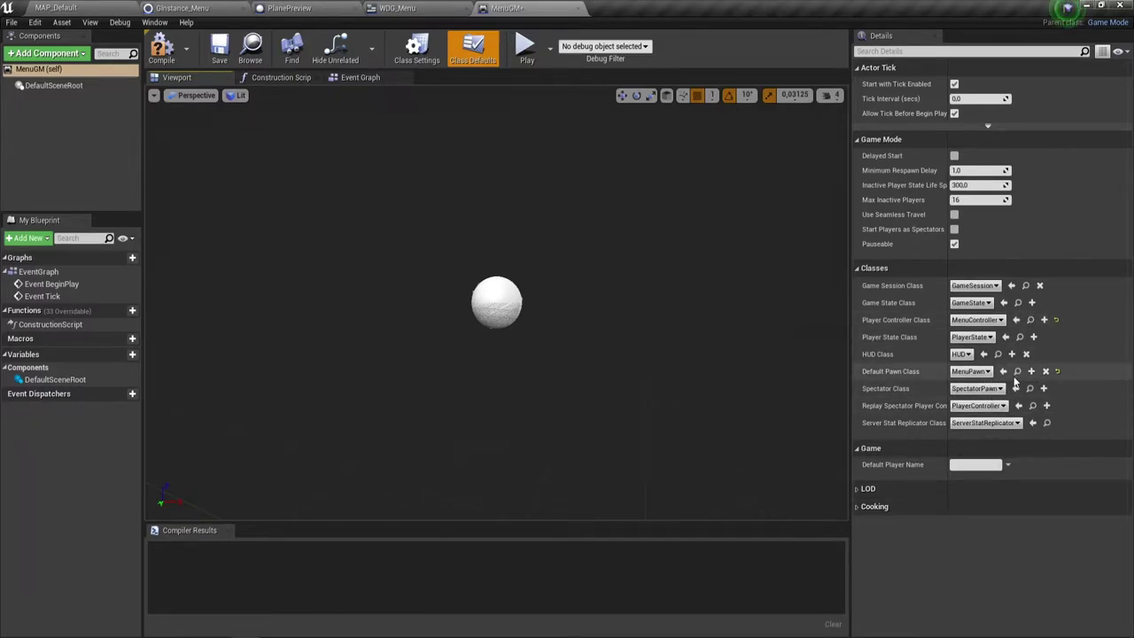
left_click(162, 47)
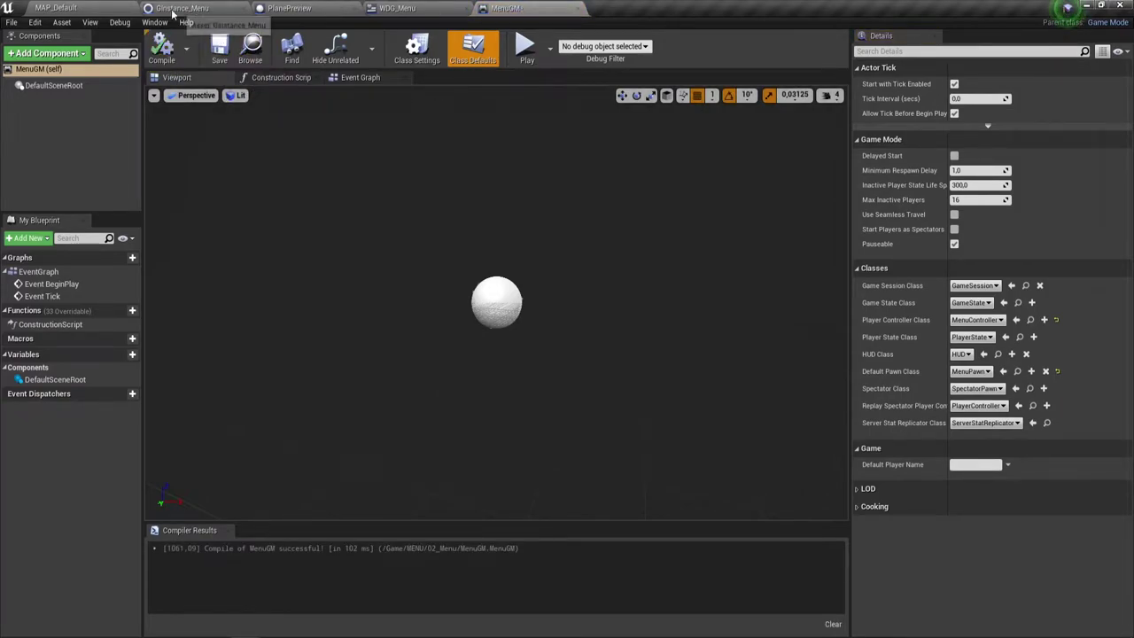
Step: Set the project's Default GameMode to MenuGM in Project Settings, then close Project Settings
left_click(92, 9)
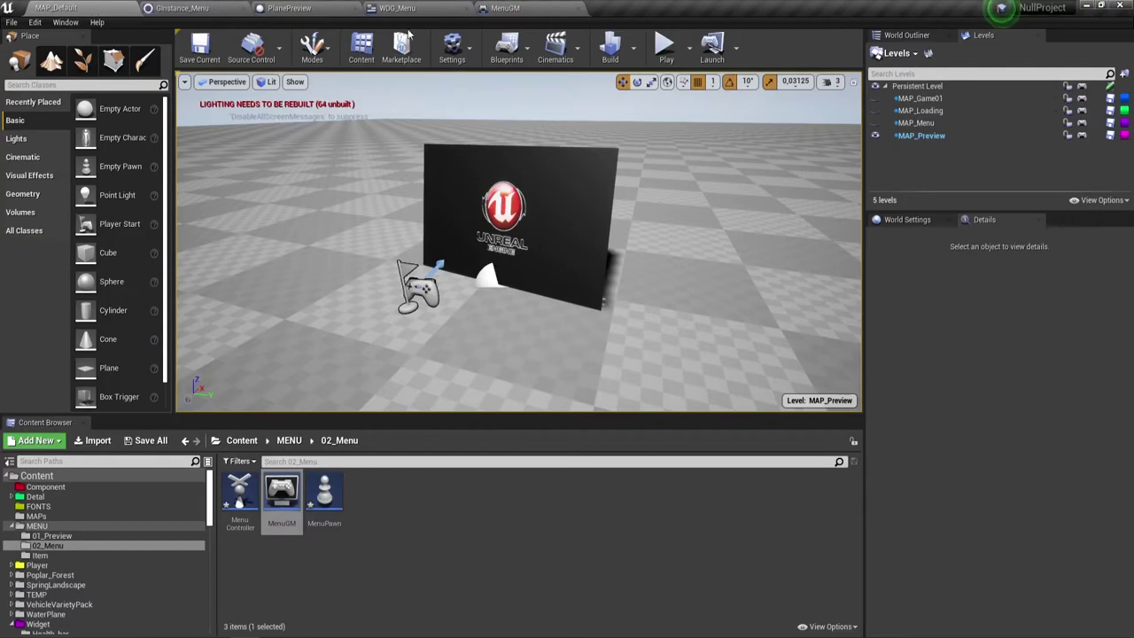
left_click(472, 55)
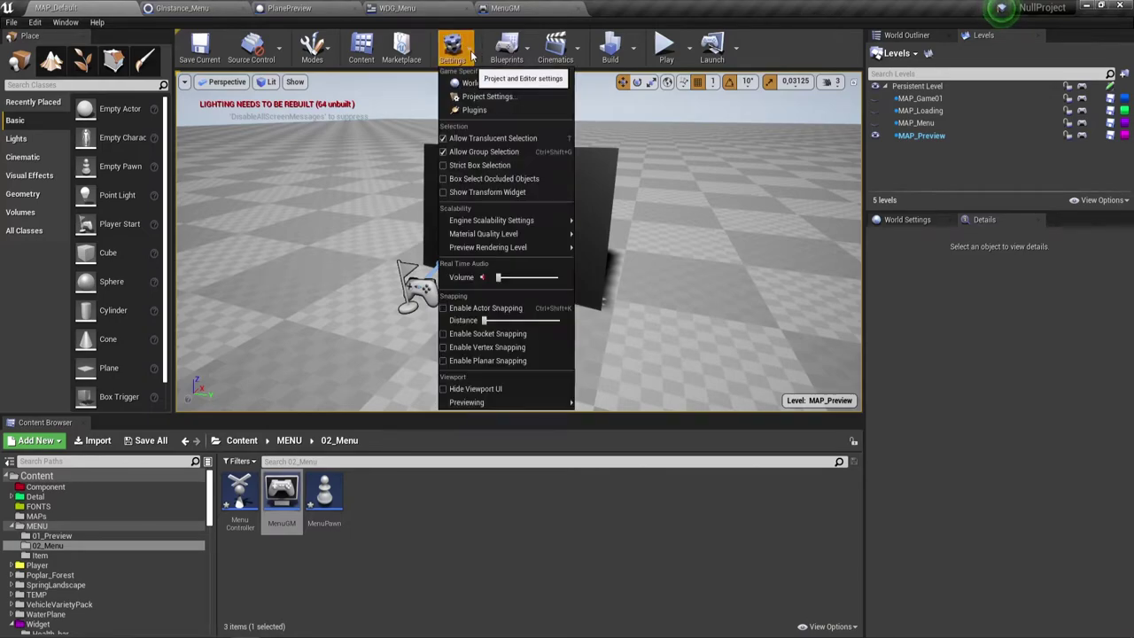
left_click(491, 99)
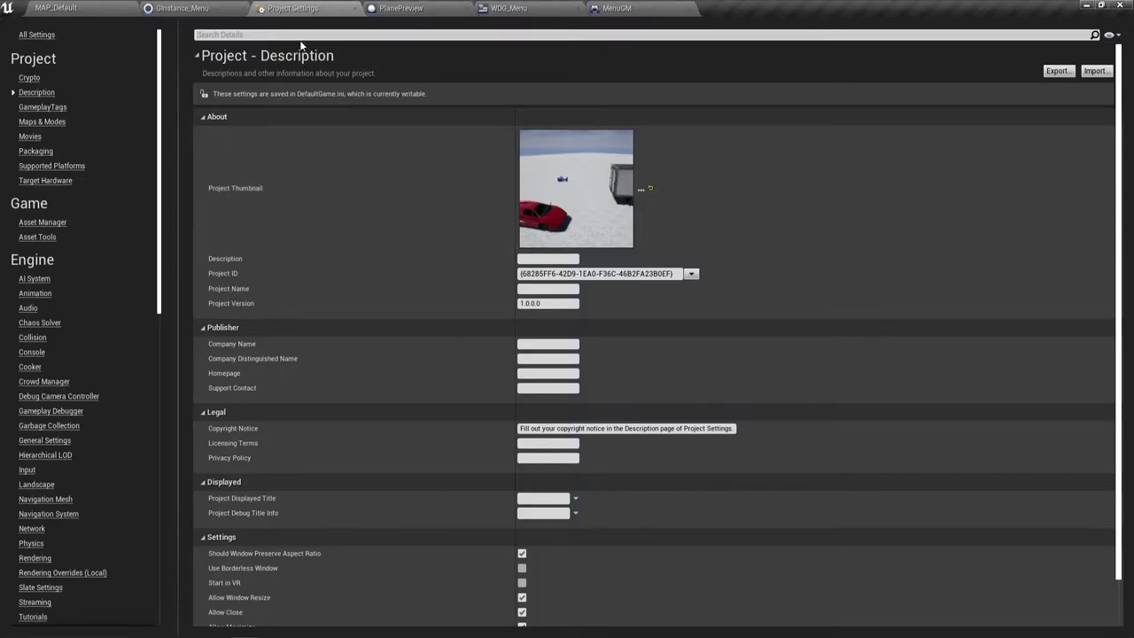
left_click(305, 35)
type("game")
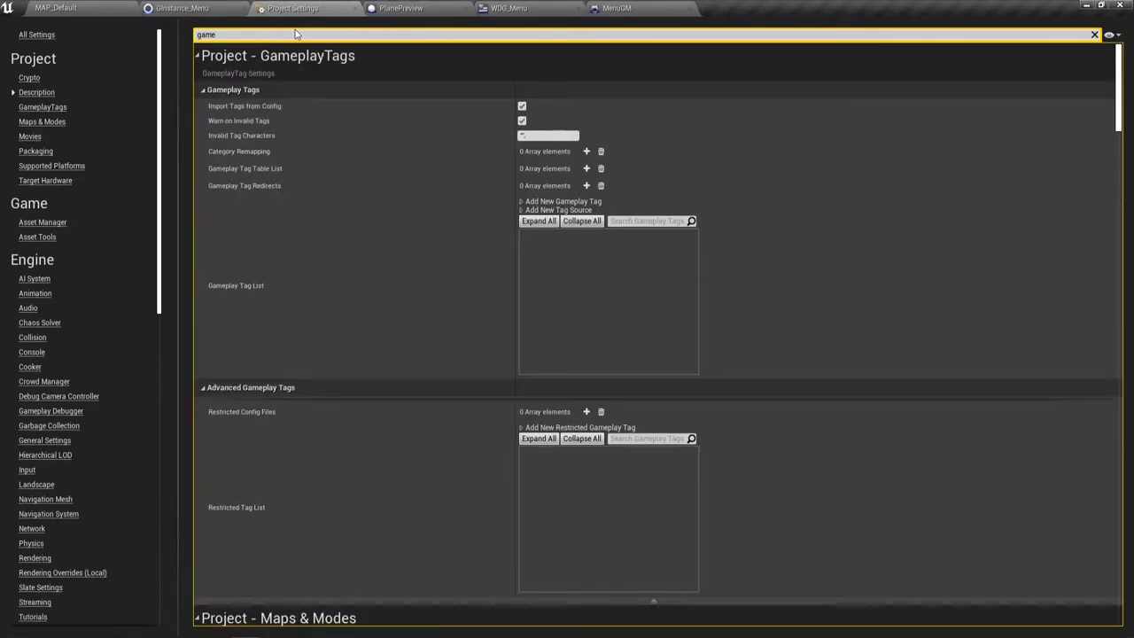
type("m")
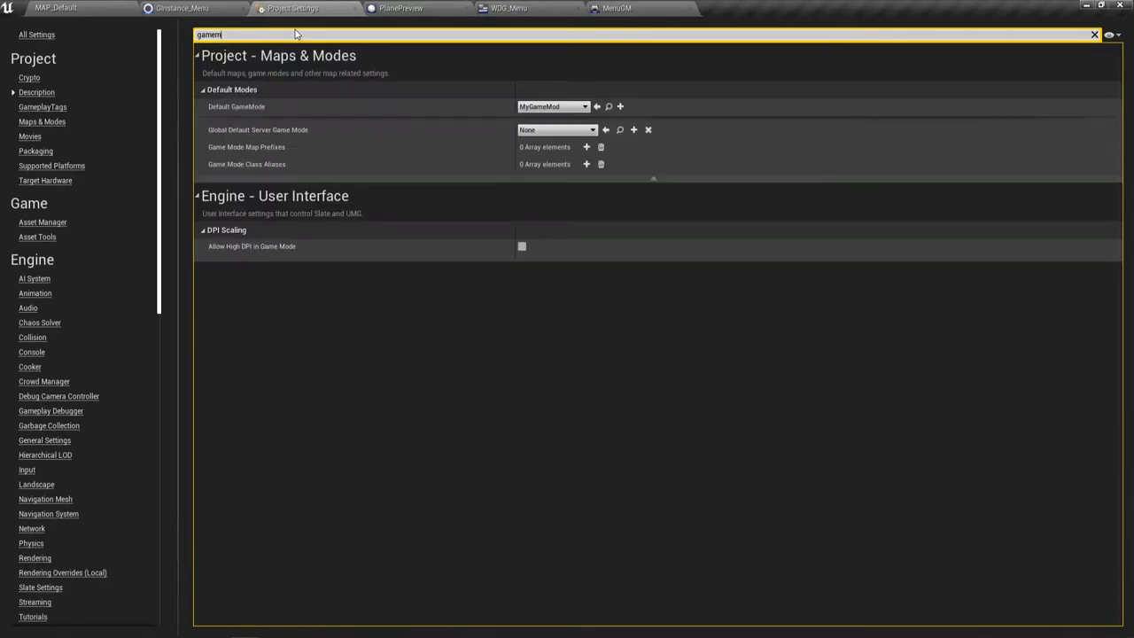
left_click(584, 106)
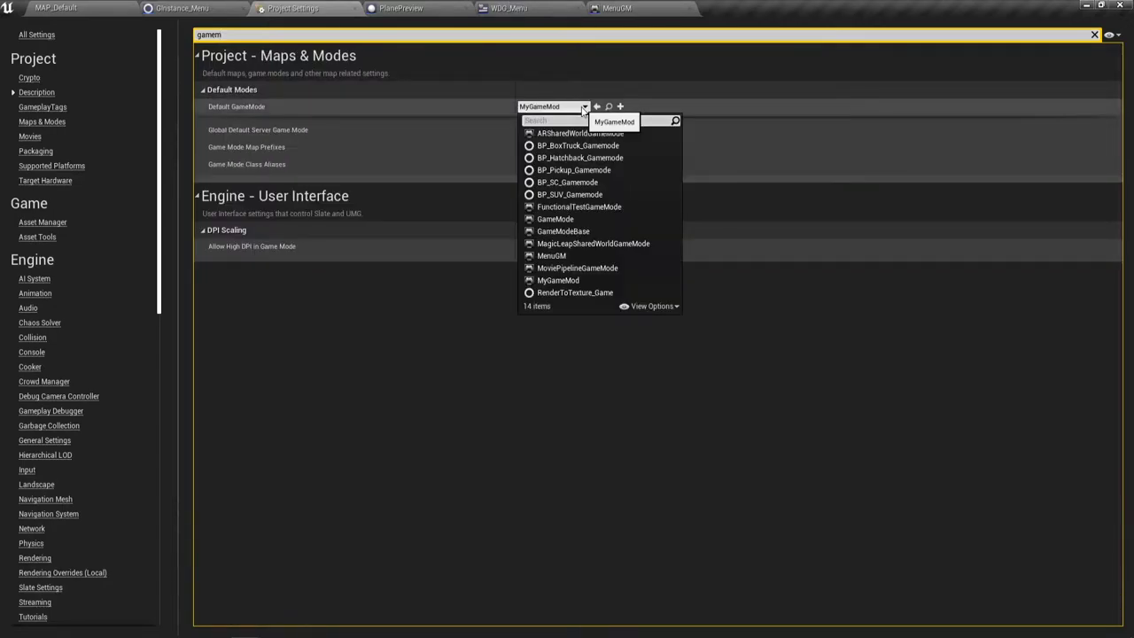
left_click(556, 257)
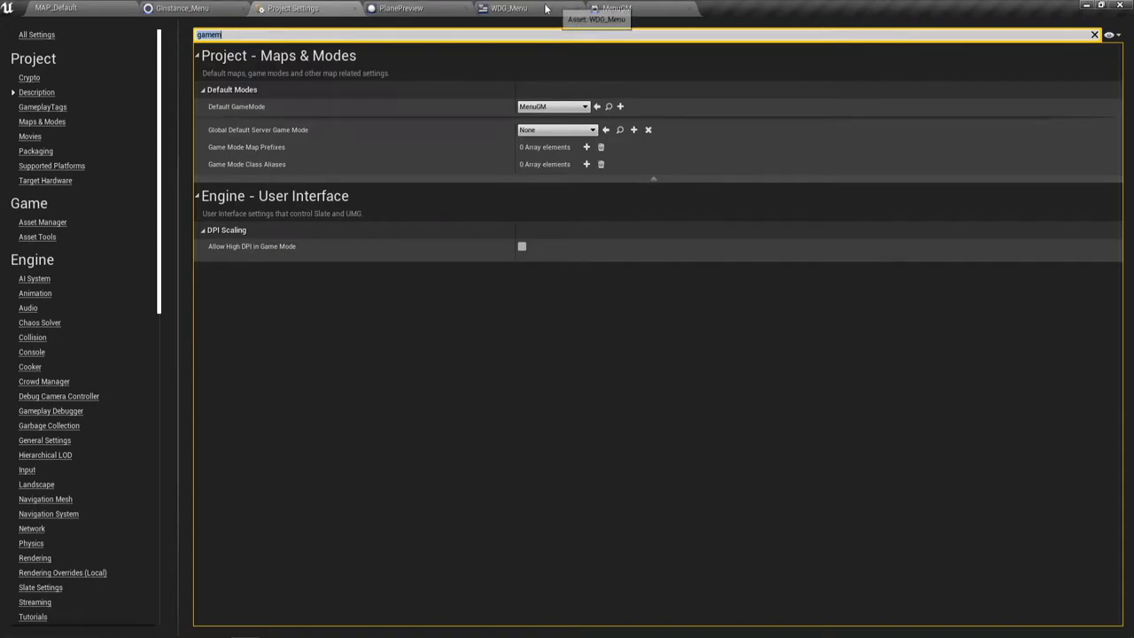
left_click(355, 8)
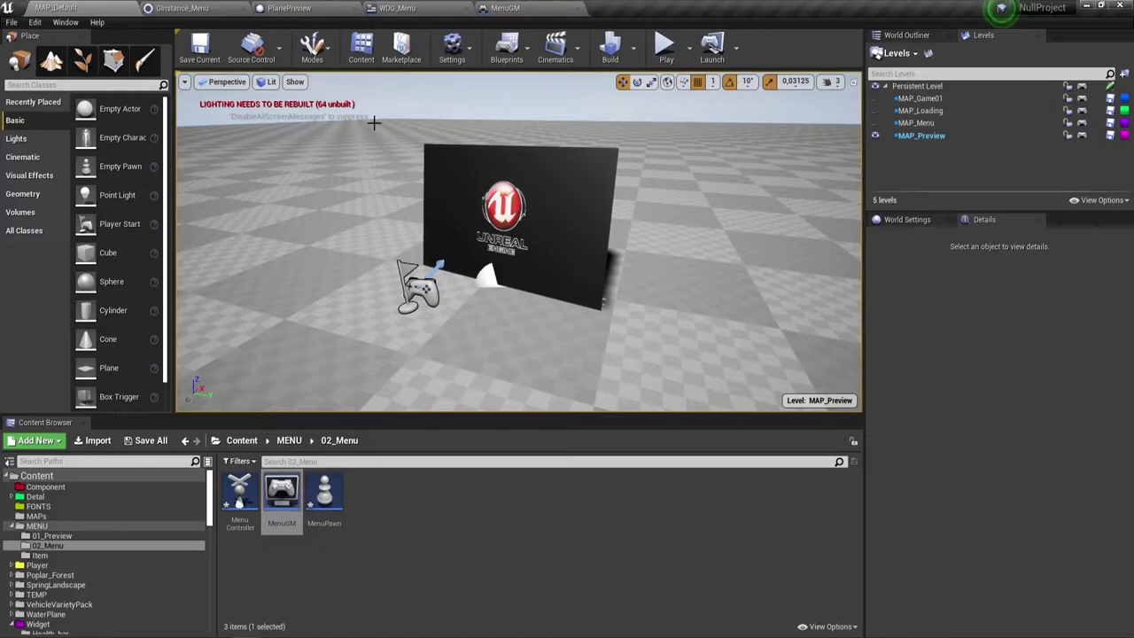
Step: Test-play the level, then close the MenuGM Blueprint editor
left_click(668, 46)
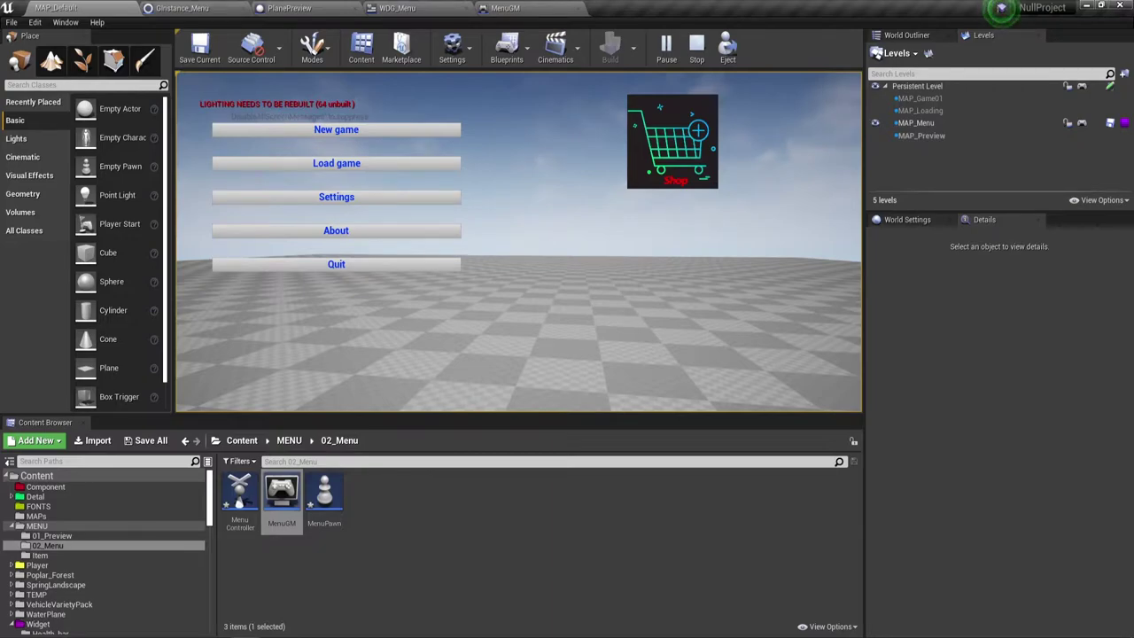
key("Escape")
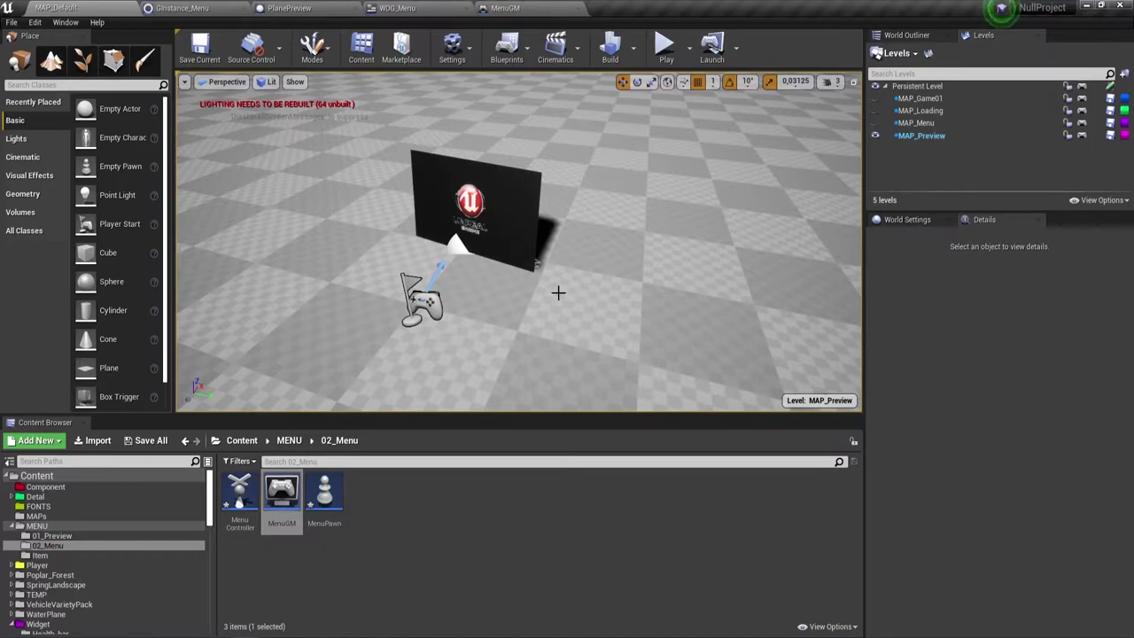
right_click_drag(538, 276, 547, 263)
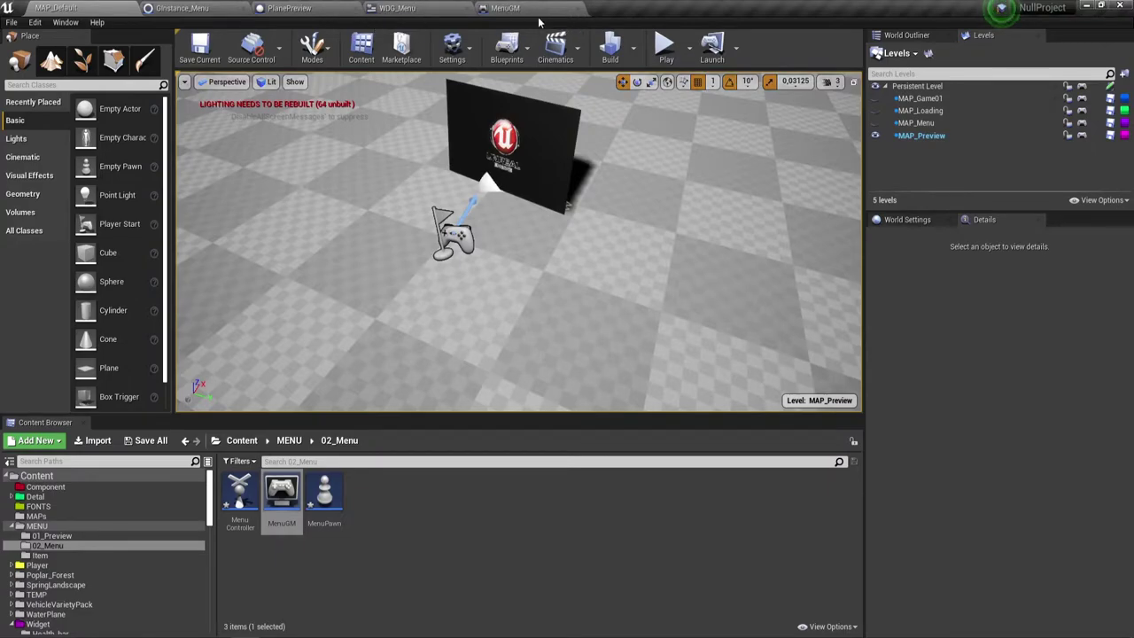
left_click(505, 7)
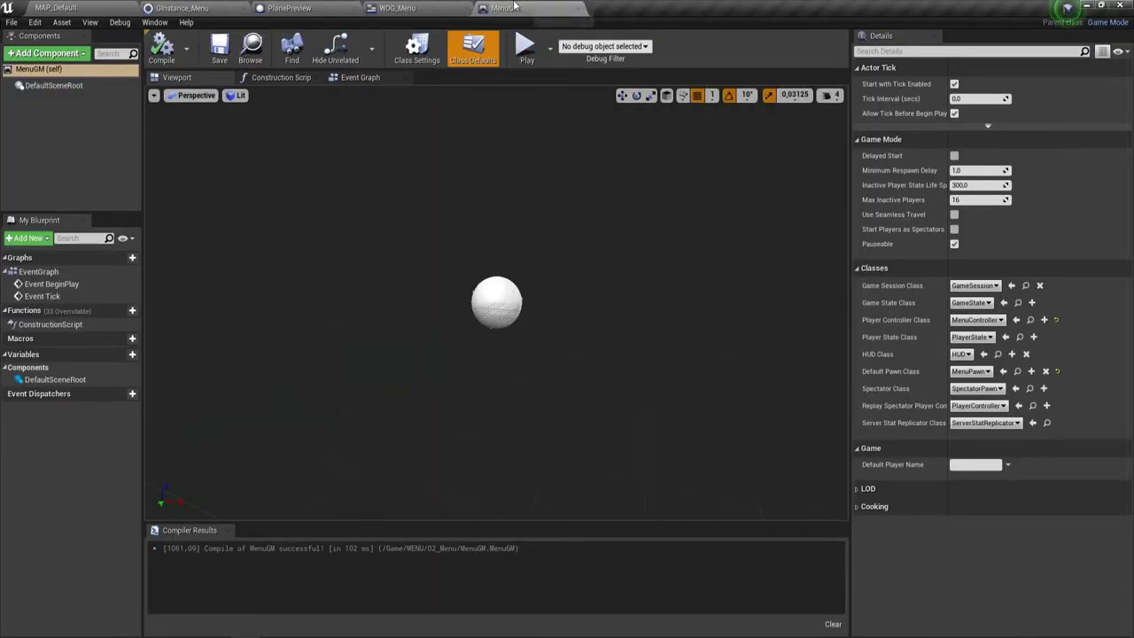
left_click(579, 10)
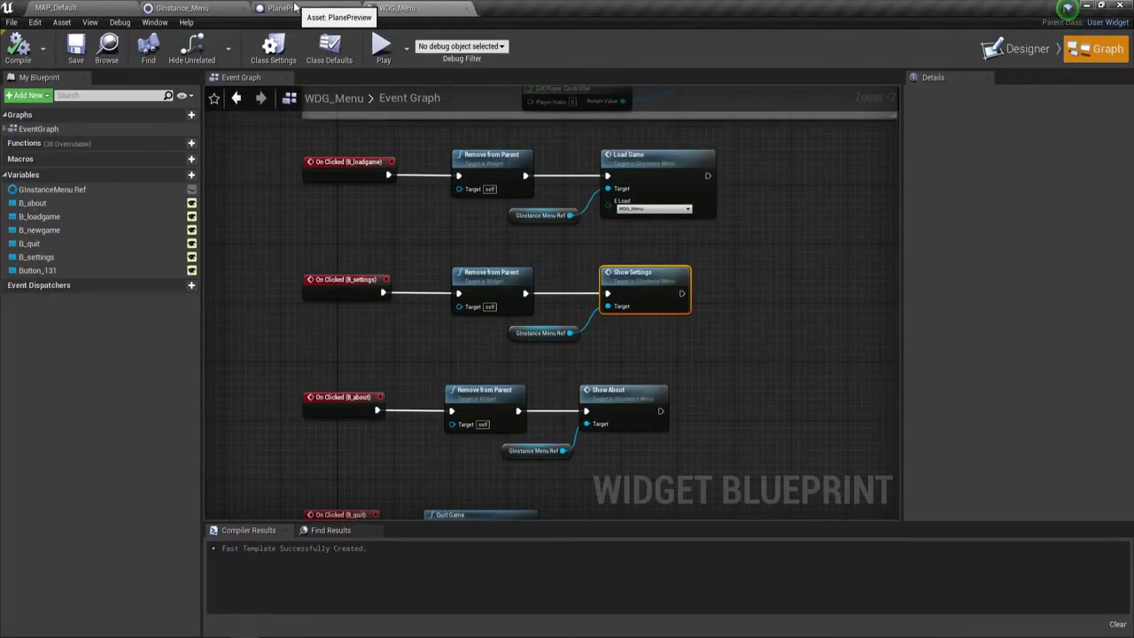
Step: Browse from 02_Menu up to Content, into the MAPs folder, and select MAP_Menu
left_click(78, 8)
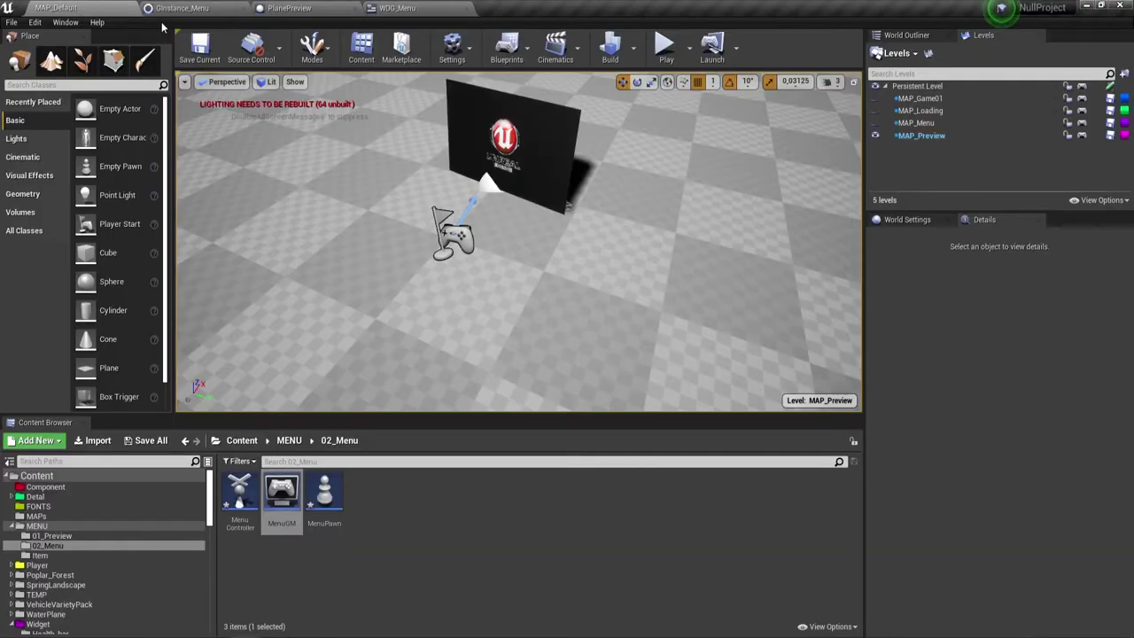
left_click(289, 440)
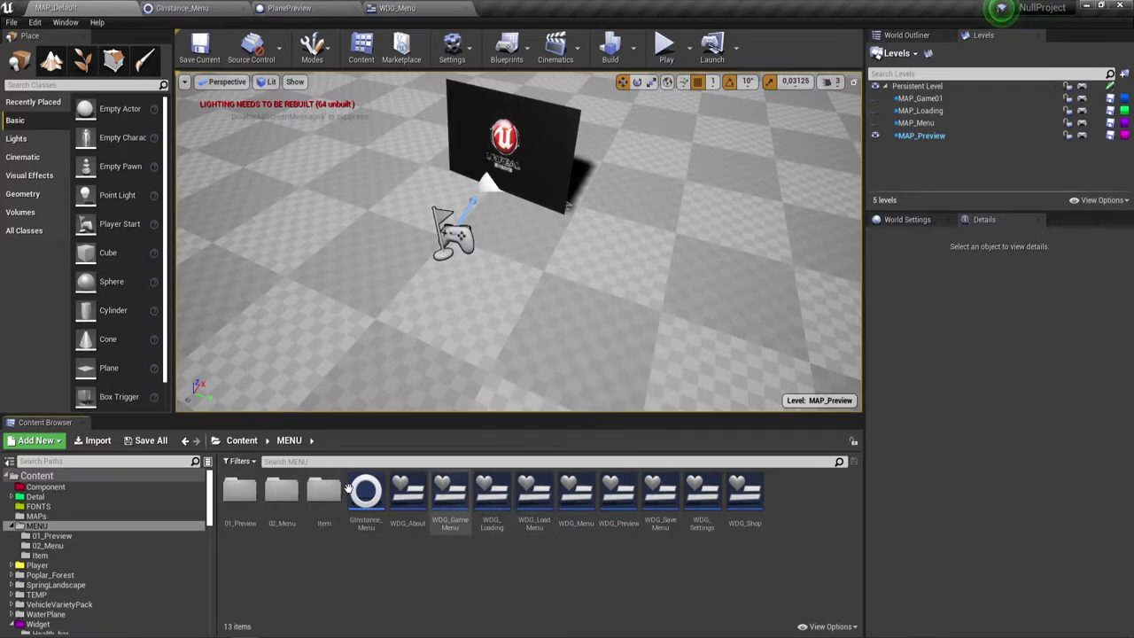
left_click(254, 441)
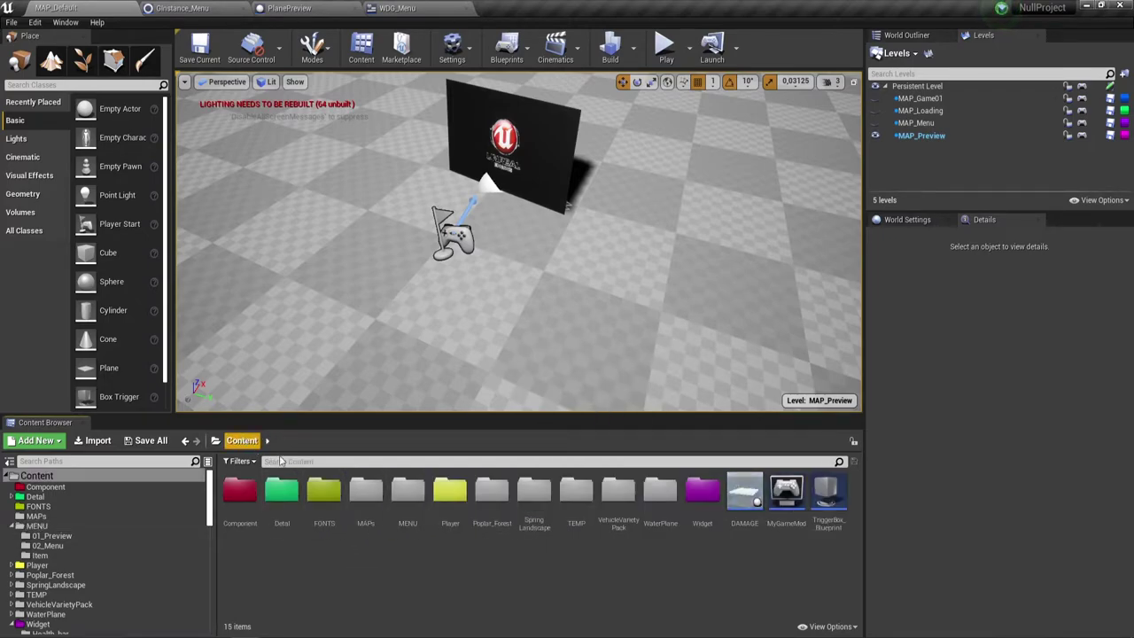
double_click(366, 490)
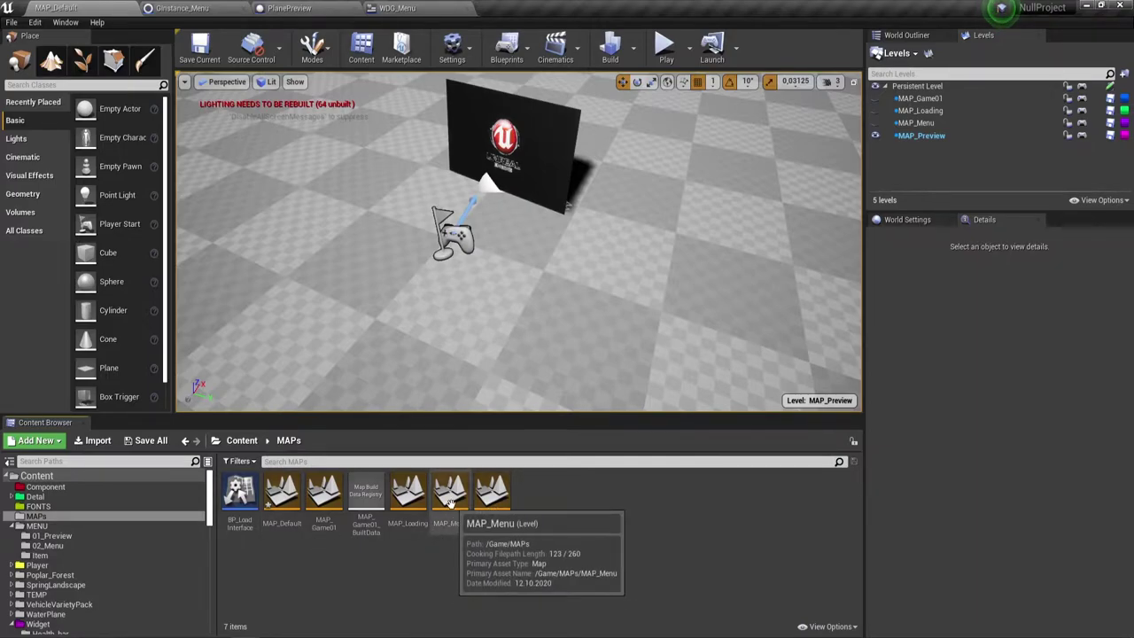
left_click(450, 502)
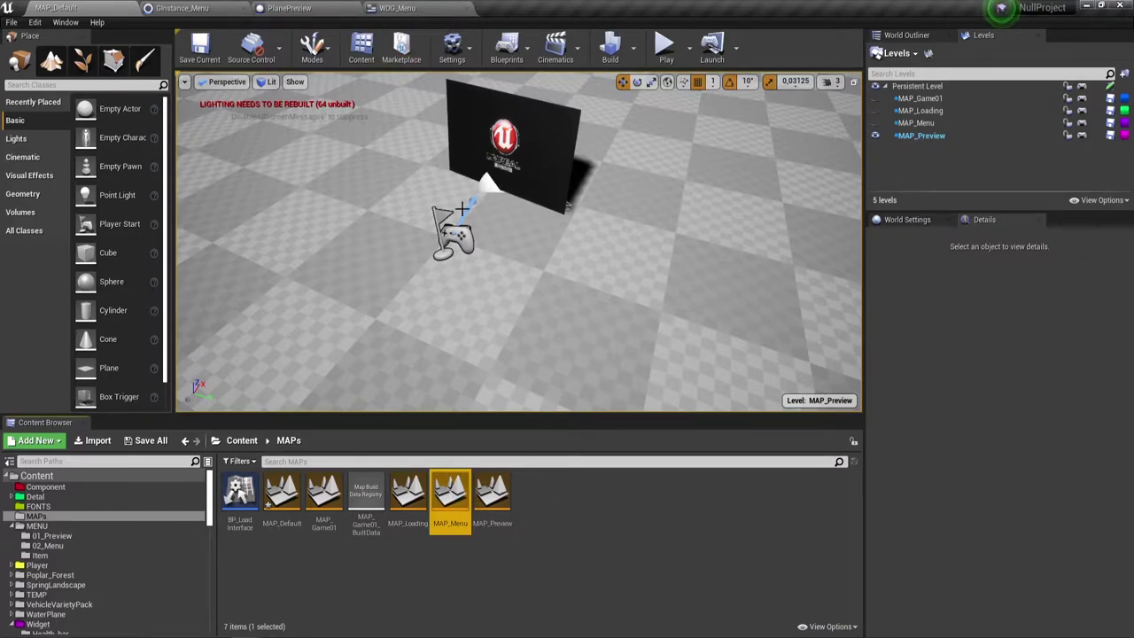
Step: Scale the PlanePreview plane to about 3.16 and move it along X to -860
left_click(528, 157)
right_click_drag(555, 222, 584, 199)
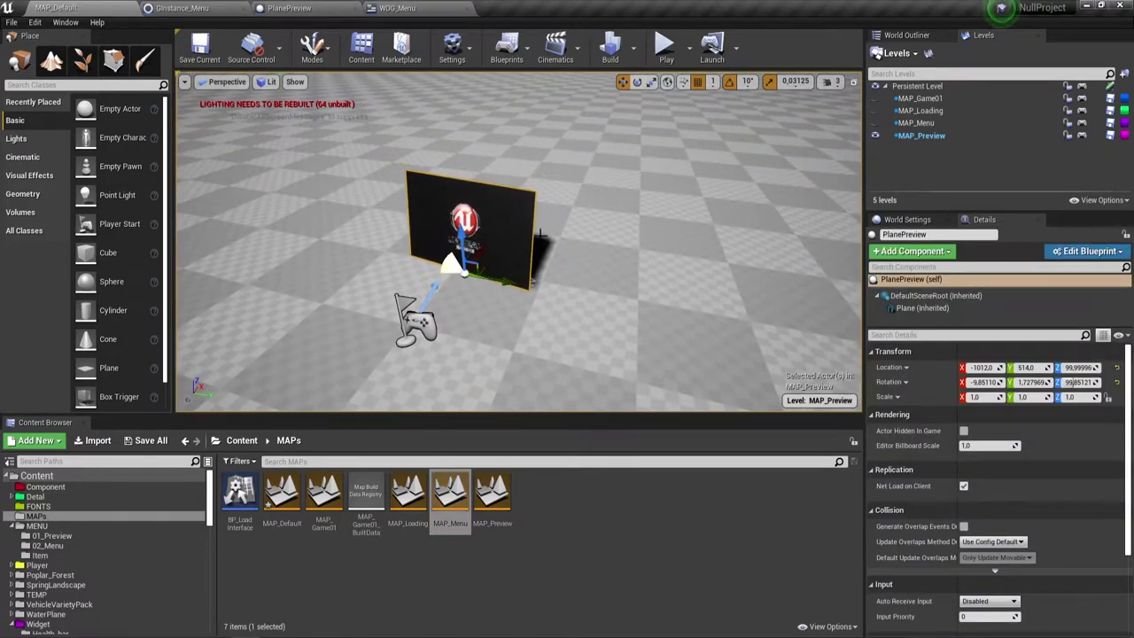
left_click(416, 317)
mouse_move(416, 317)
right_mouse_down()
mouse_move(390, 310)
mouse_move(425, 306)
right_mouse_up()
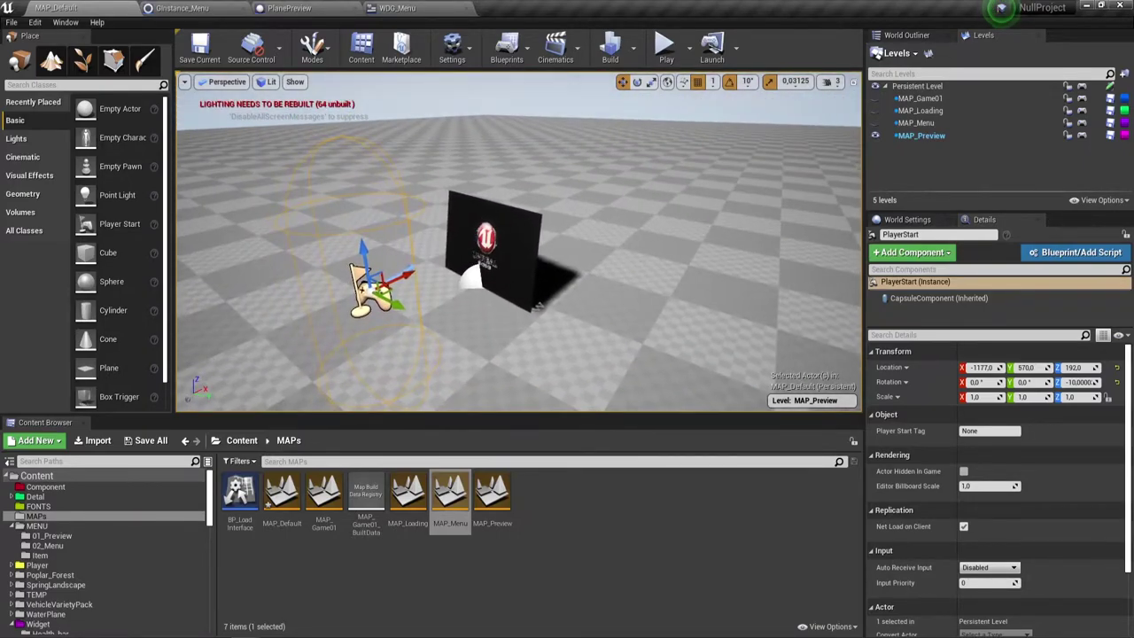
left_click(492, 257)
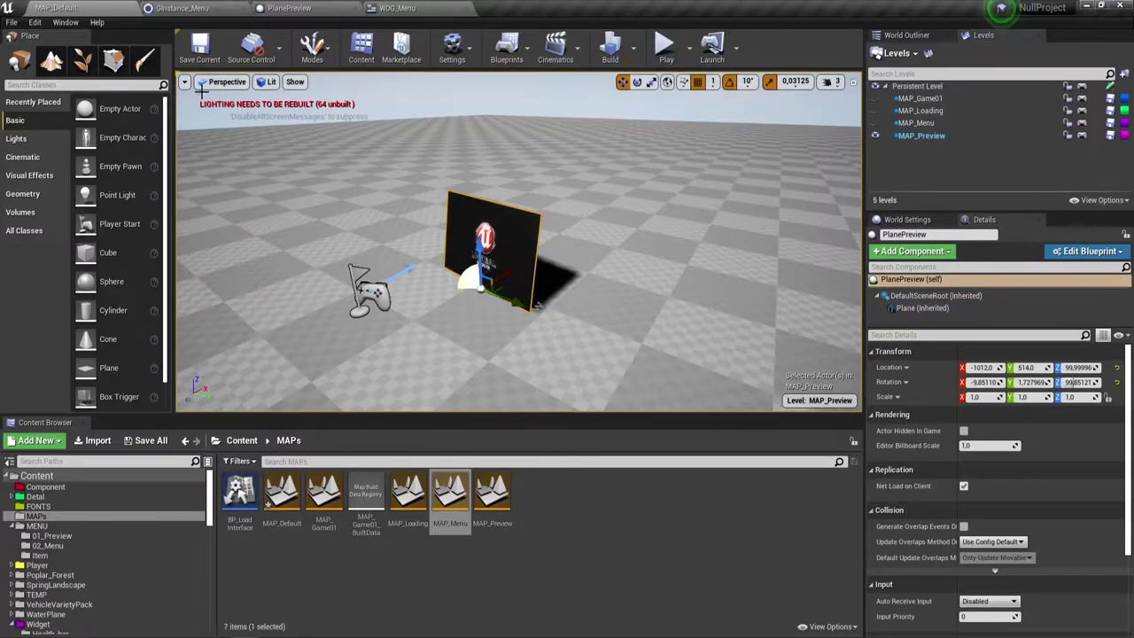
left_click(652, 81)
left_click_drag(479, 285, 416, 227)
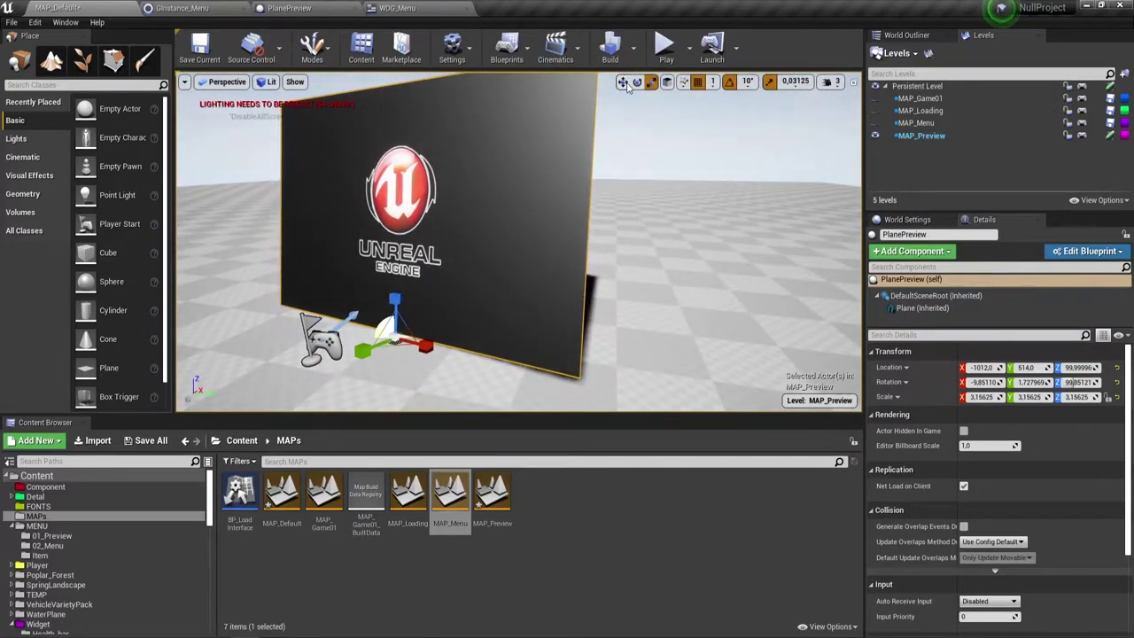
key("w")
left_click_drag(420, 320, 475, 285)
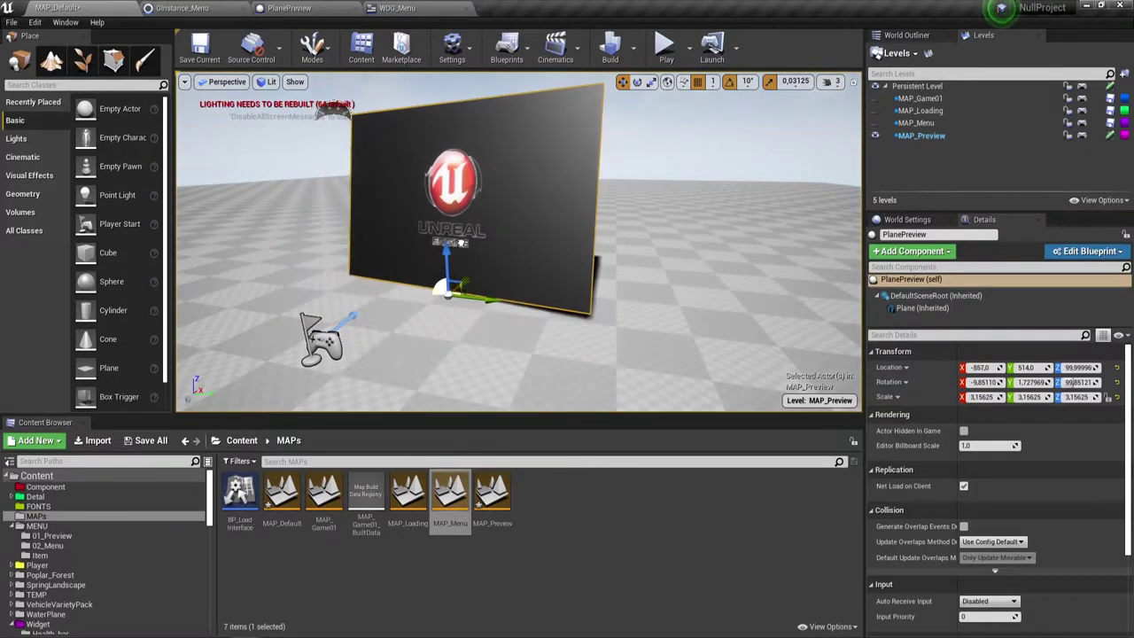
Step: Test-play the level, shift the plane along its Y axis, and test-play again
left_click(663, 44)
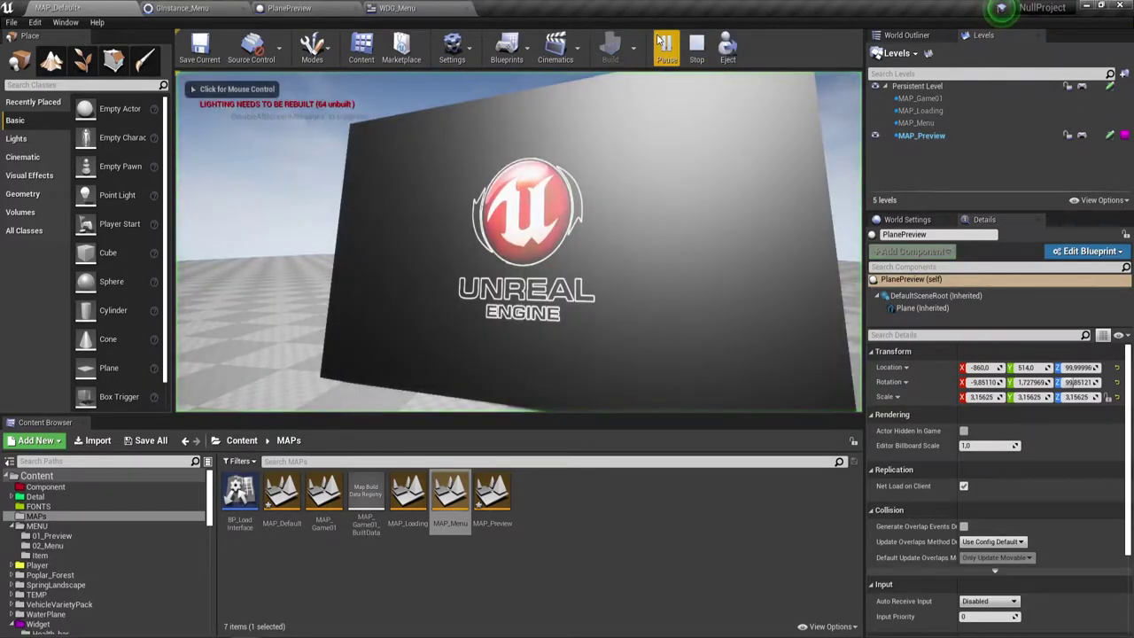
left_click(698, 46)
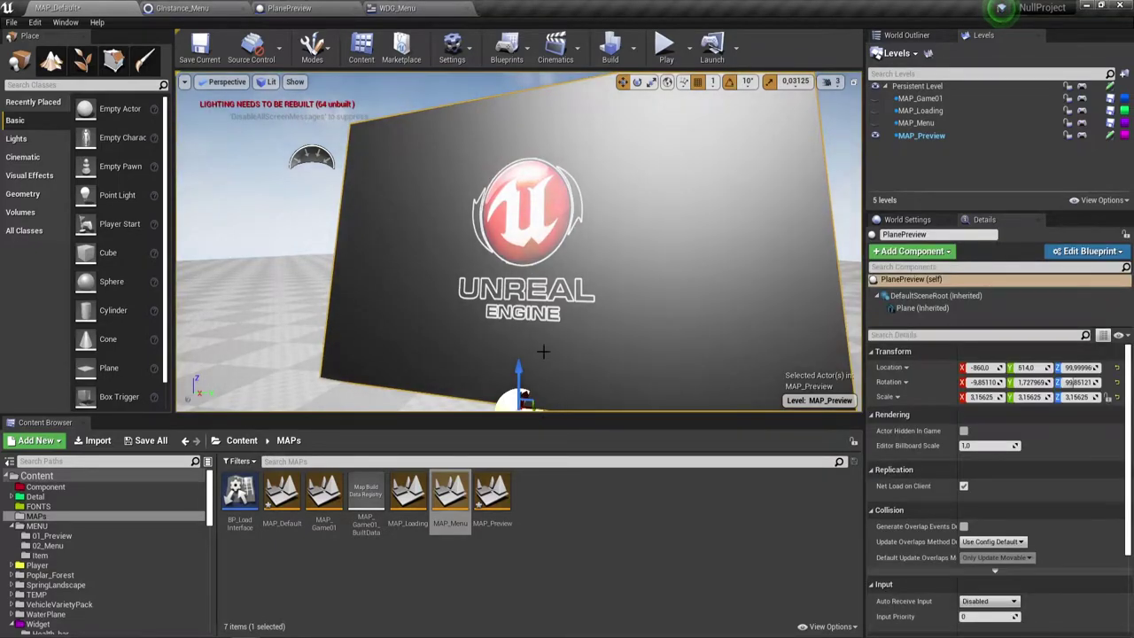
left_click_drag(543, 351, 444, 343)
left_click(669, 42)
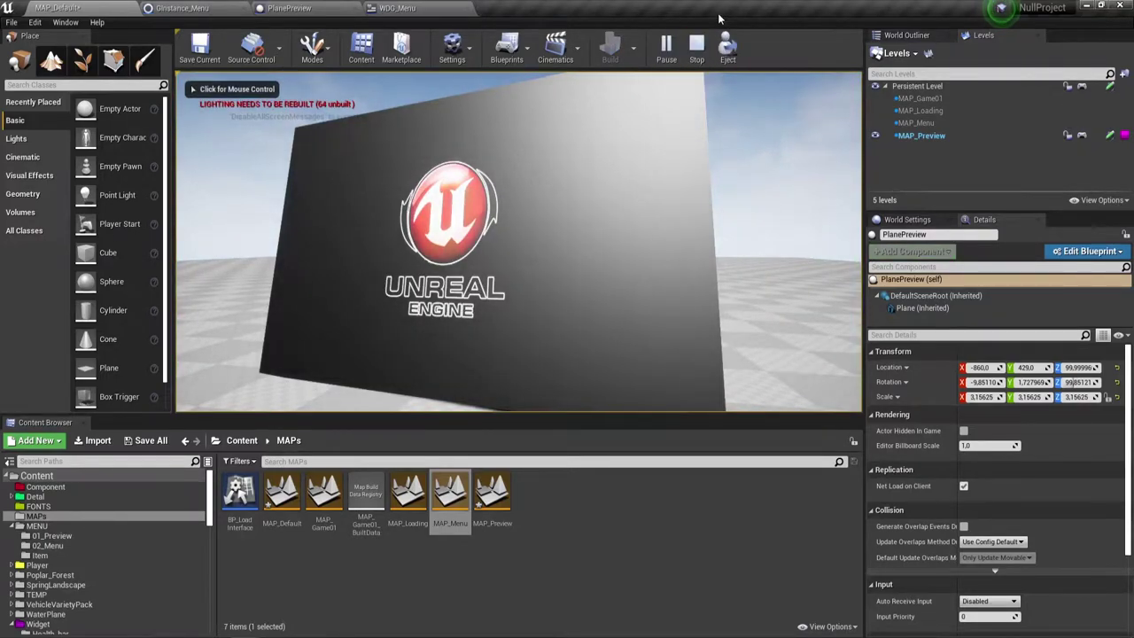
left_click(698, 44)
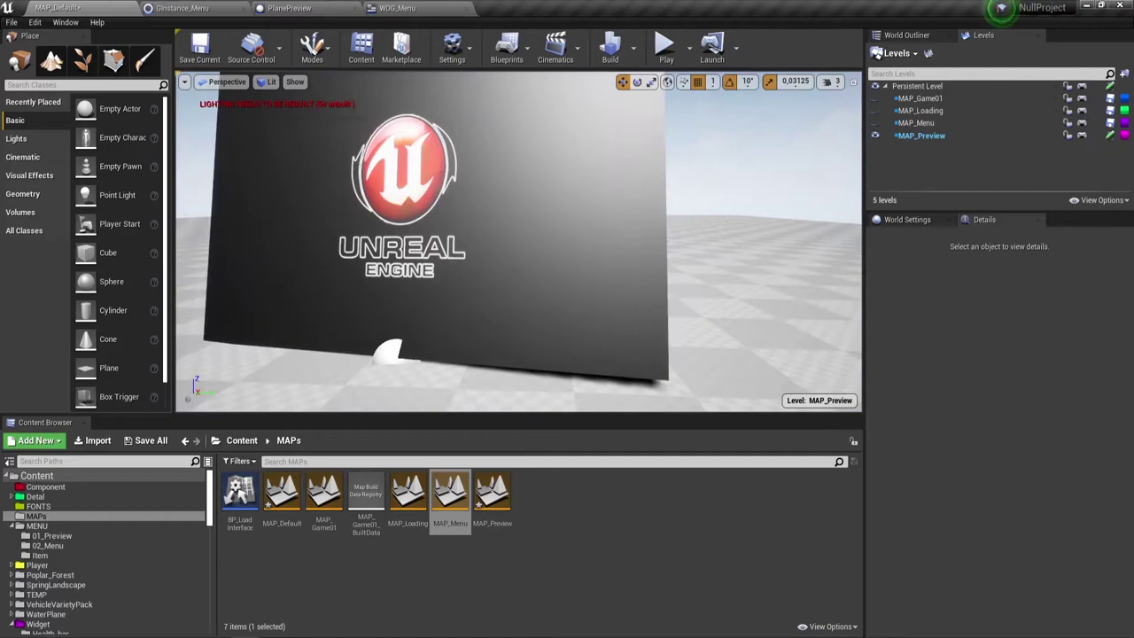
Step: Rotate the logo plane upright to about 0, 0, 100 and test-play the level
left_click(490, 216)
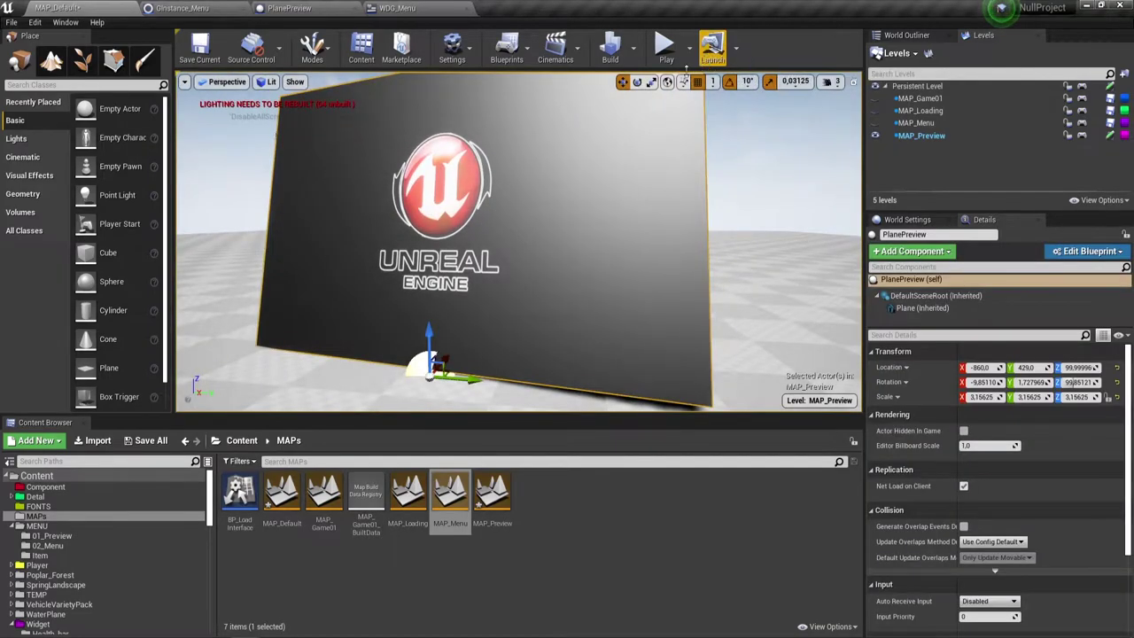
left_click(635, 82)
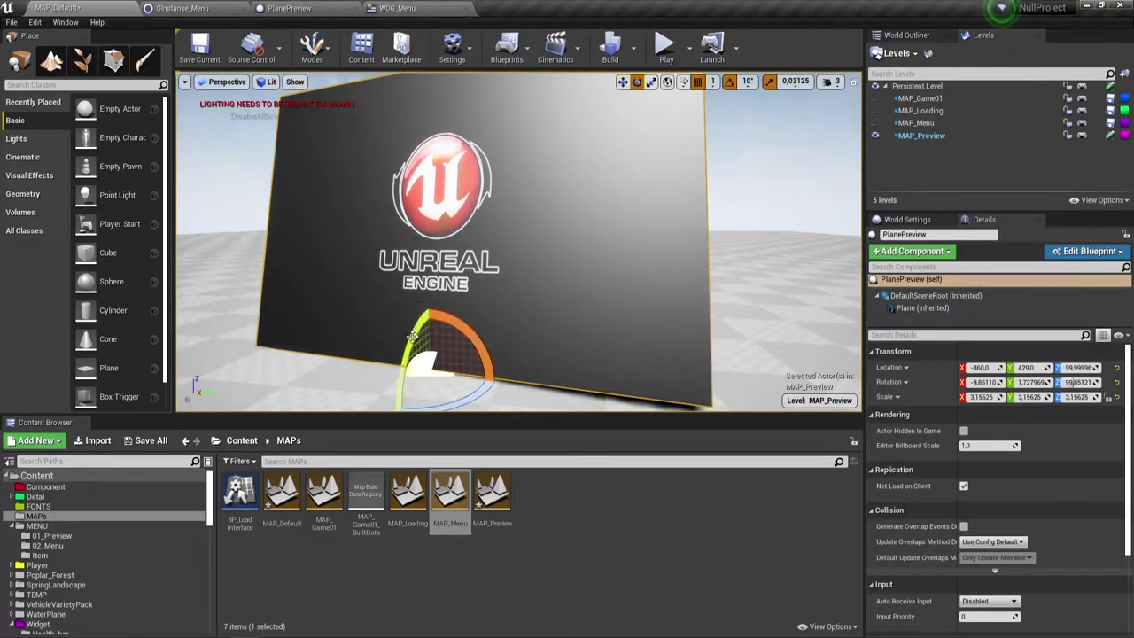
left_click_drag(412, 337, 435, 354)
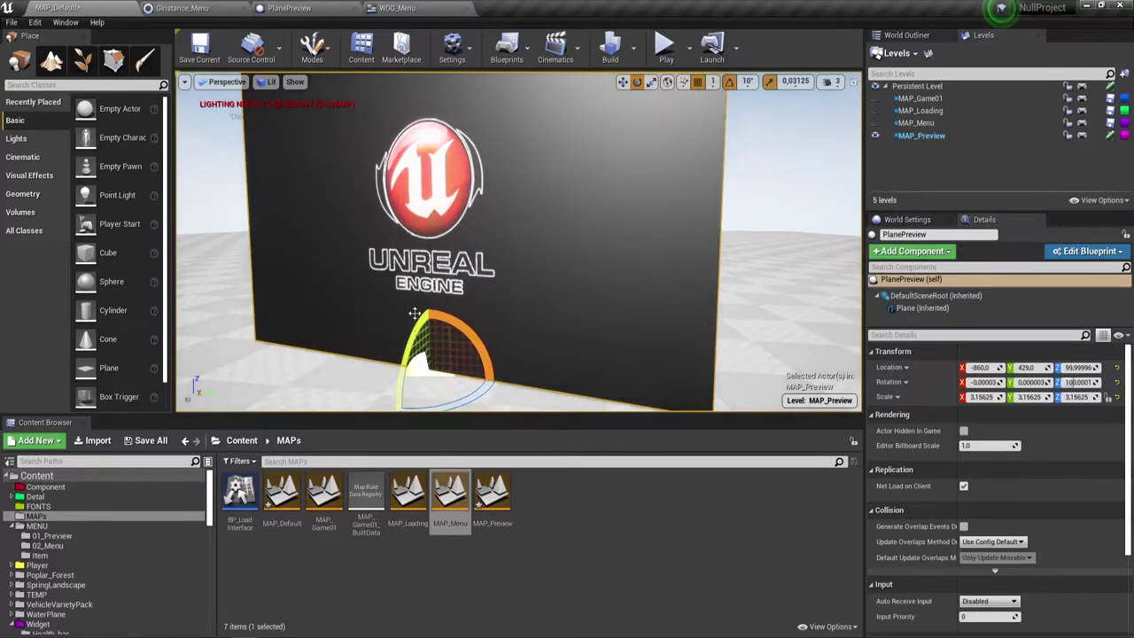
left_click(669, 44)
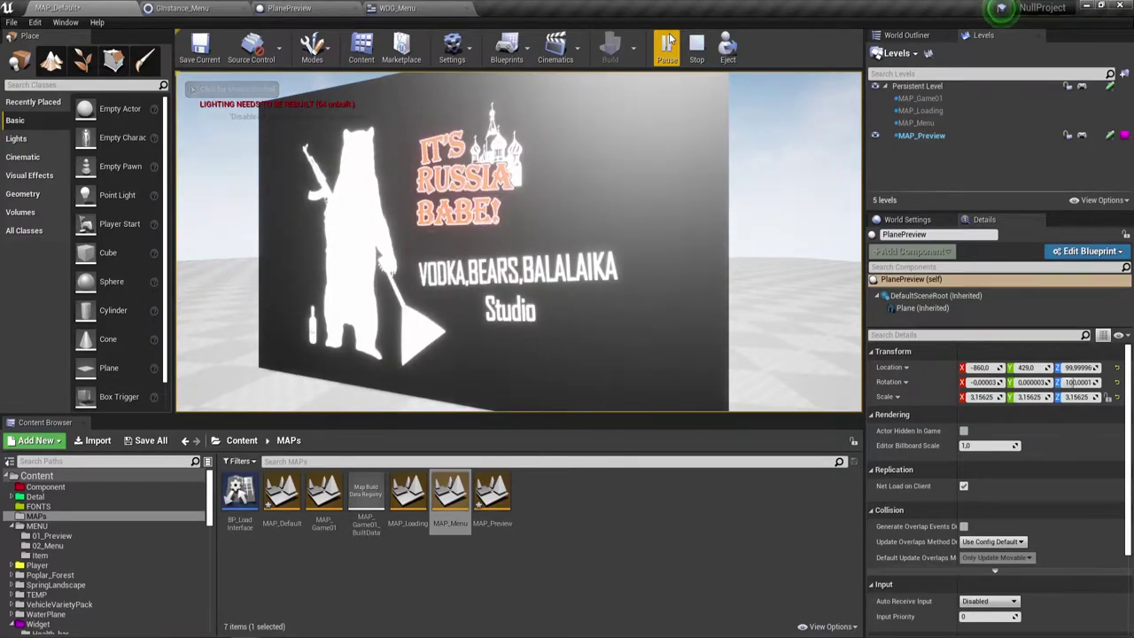
left_click(697, 46)
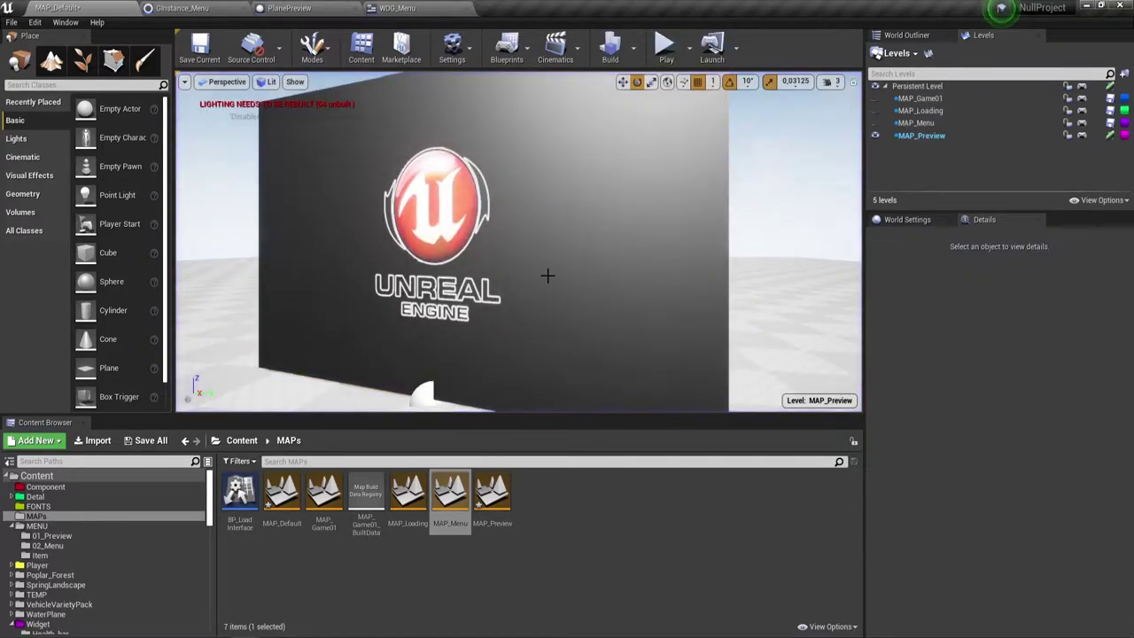
right_click_drag(547, 276, 350, 71)
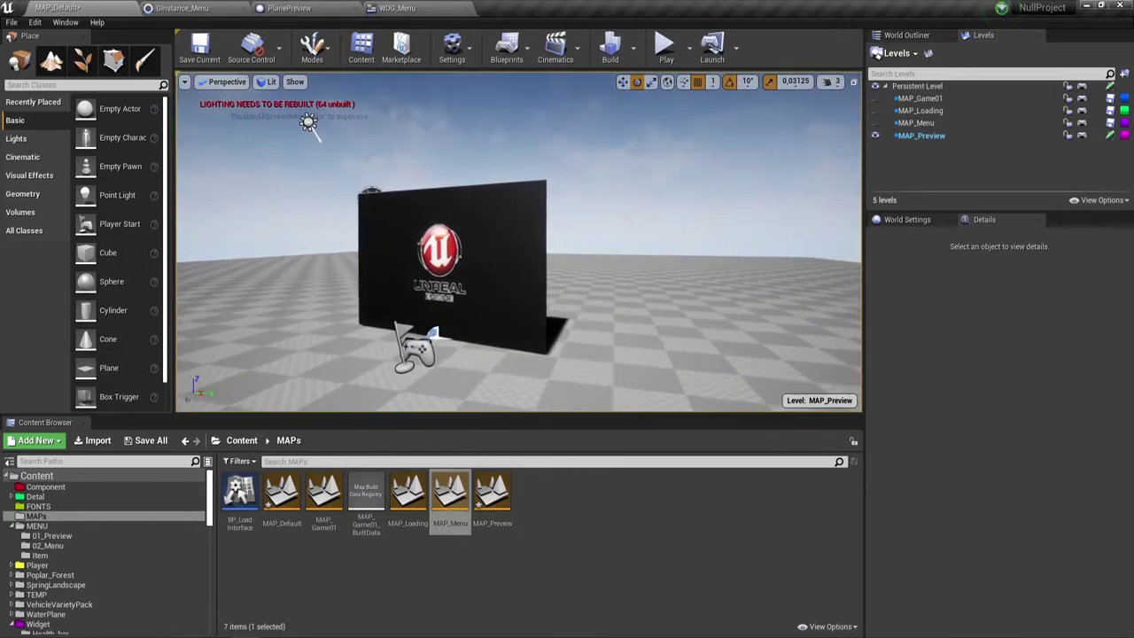
Step: Make MAP_Preview the current level and place a Cube beside the logo board at -879, 537, 223
left_click(926, 137)
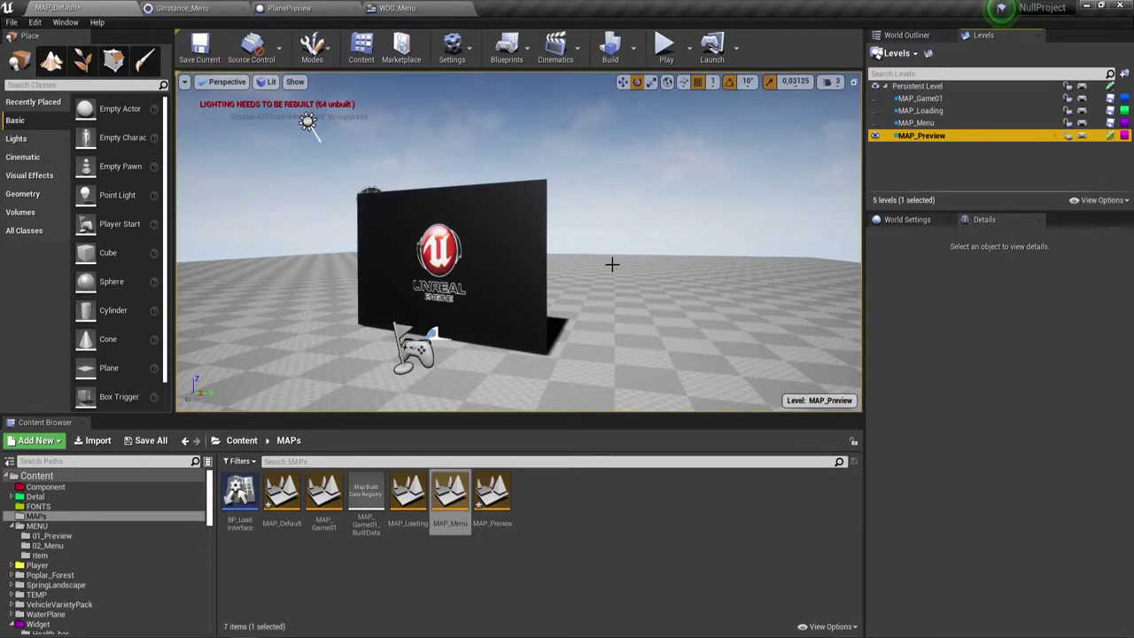
right_click_drag(611, 264, 611, 203)
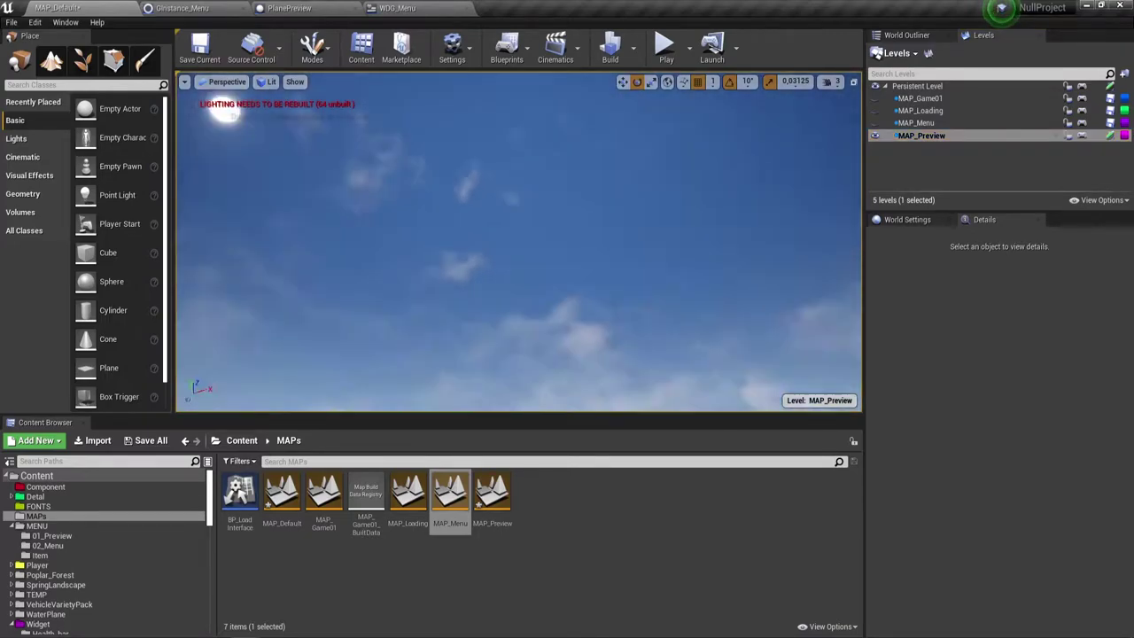
right_click_drag(404, 204, 405, 266)
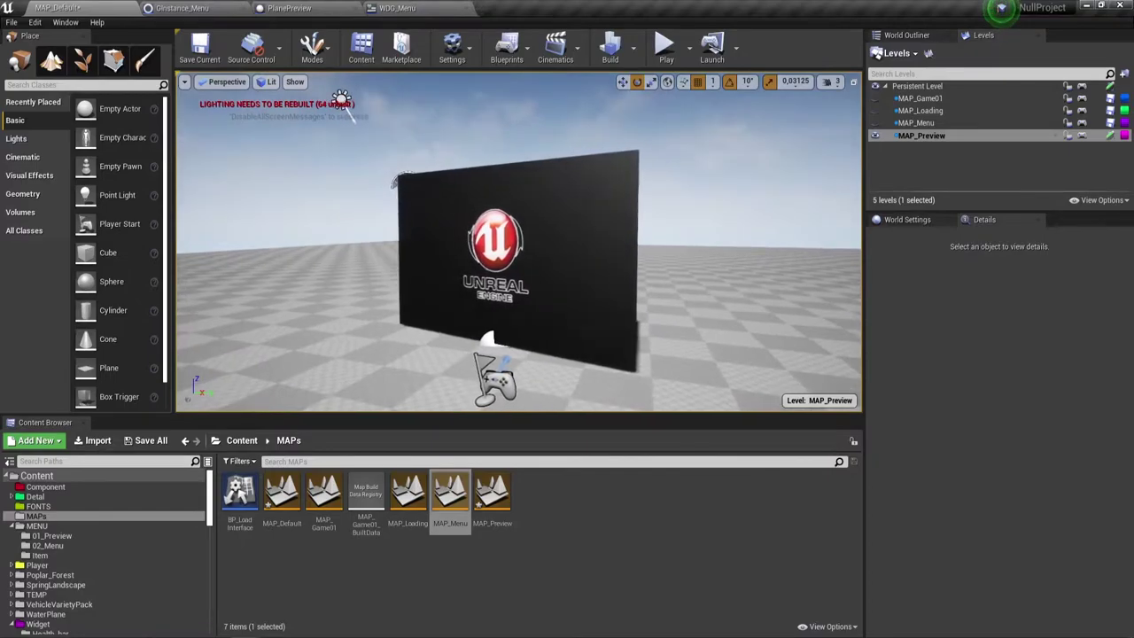
right_click_drag(611, 319, 611, 259)
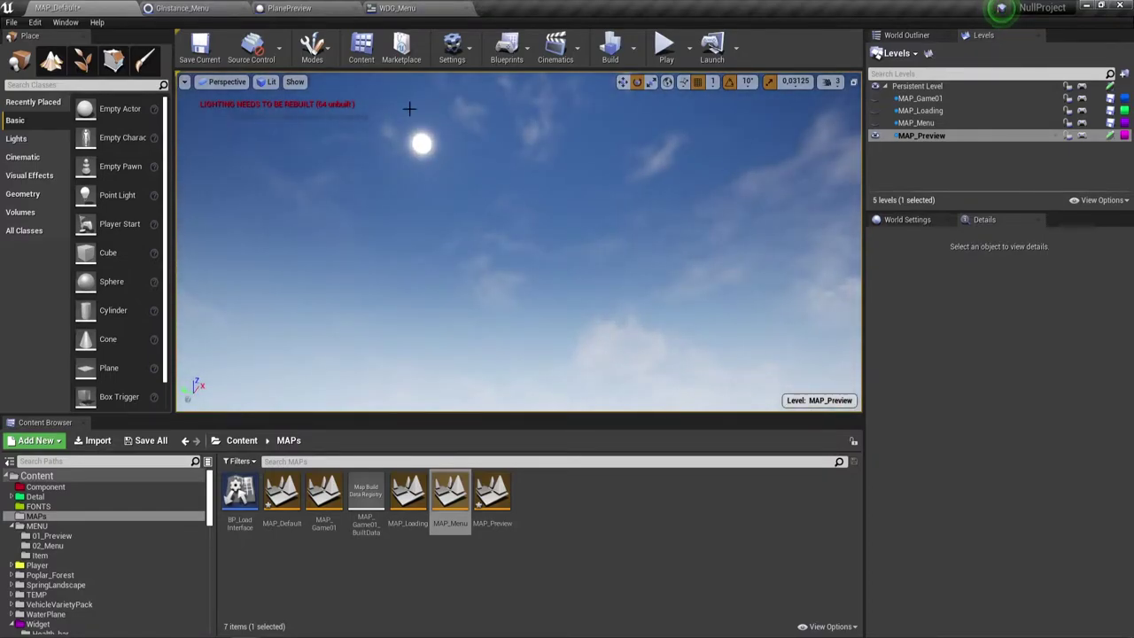
right_click_drag(471, 220, 470, 284)
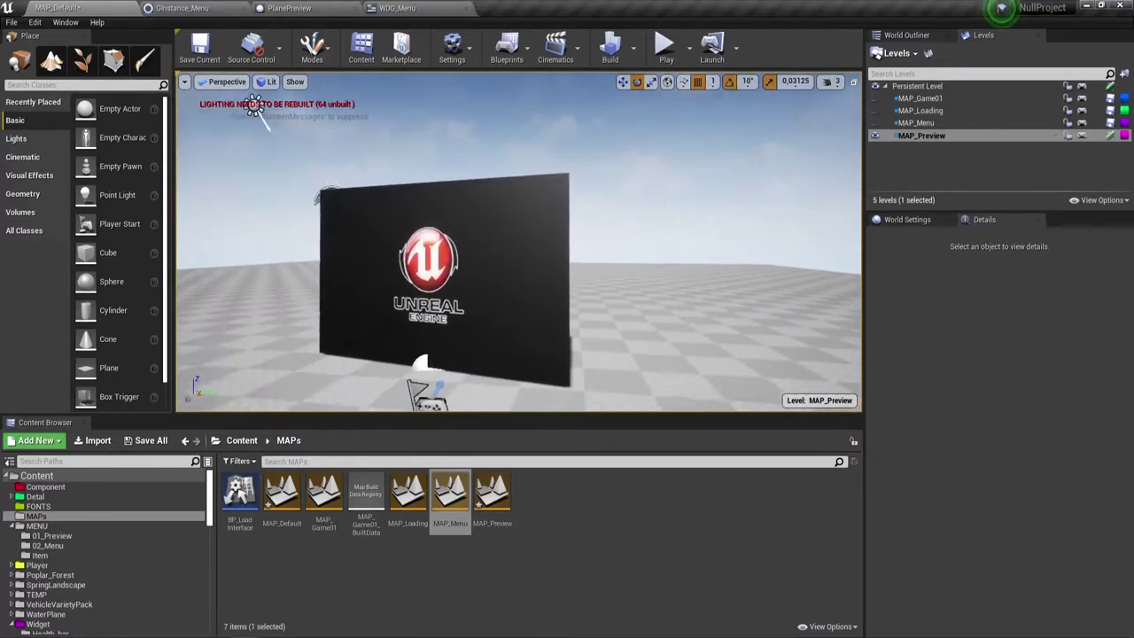
right_click_drag(620, 226, 609, 234)
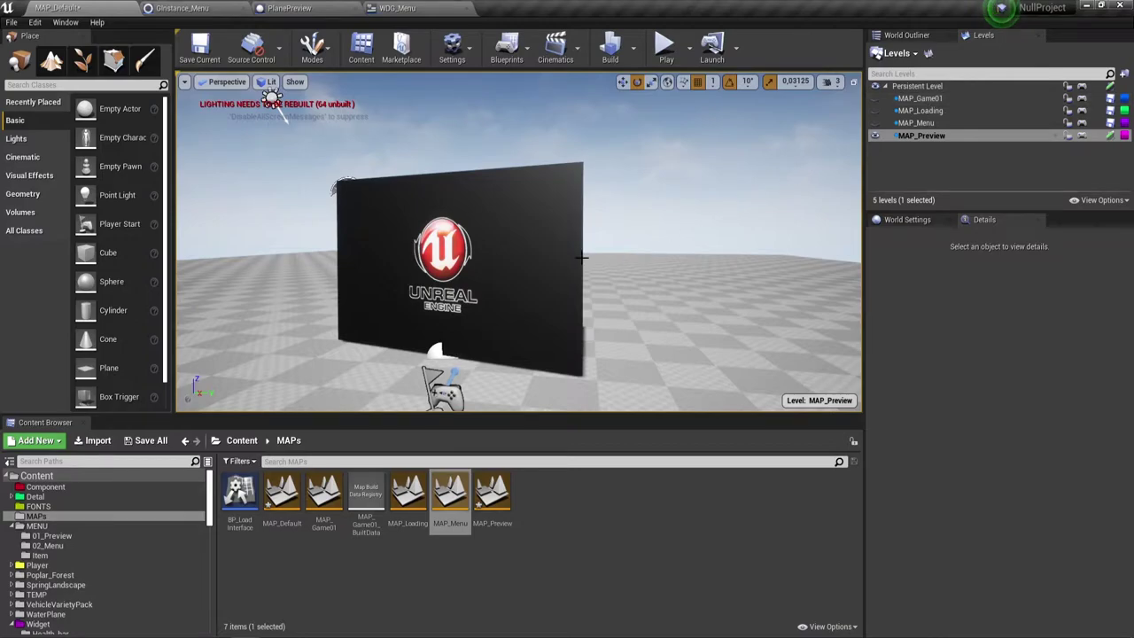
right_click_drag(581, 258, 532, 258)
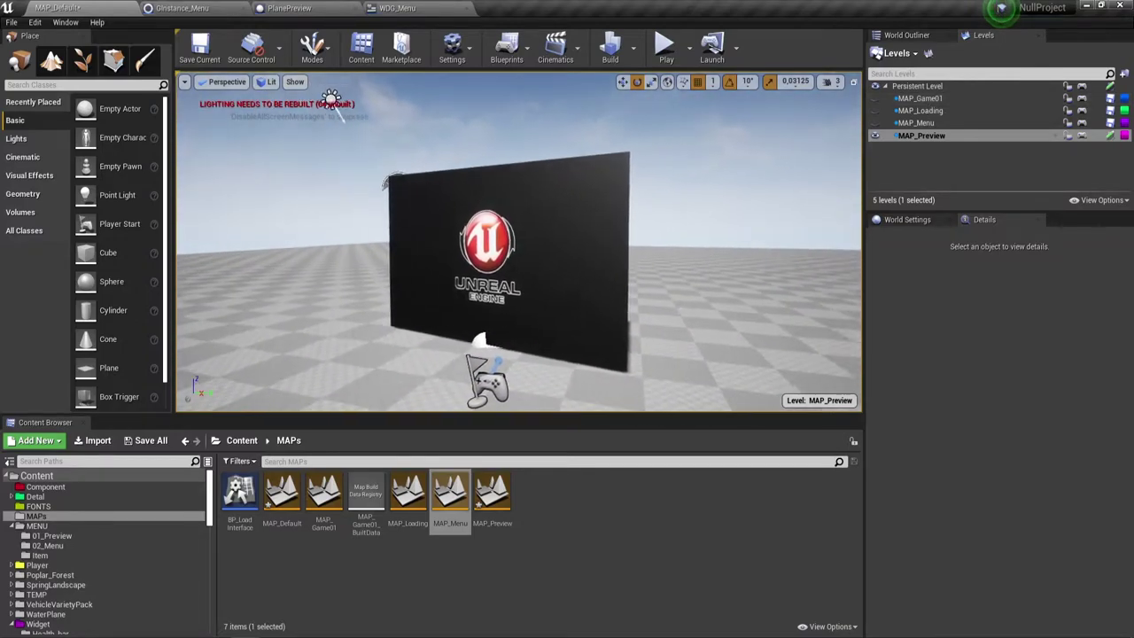
right_click_drag(599, 287, 618, 286)
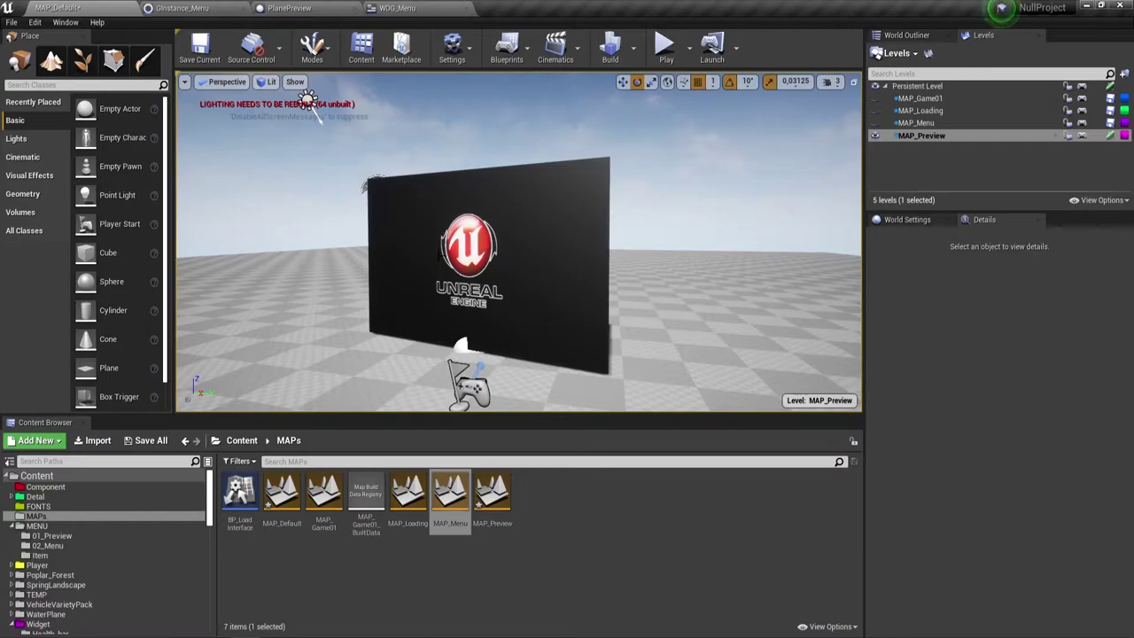
mouse_move(518, 257)
right_mouse_down()
mouse_move(532, 266)
mouse_move(523, 262)
right_mouse_up()
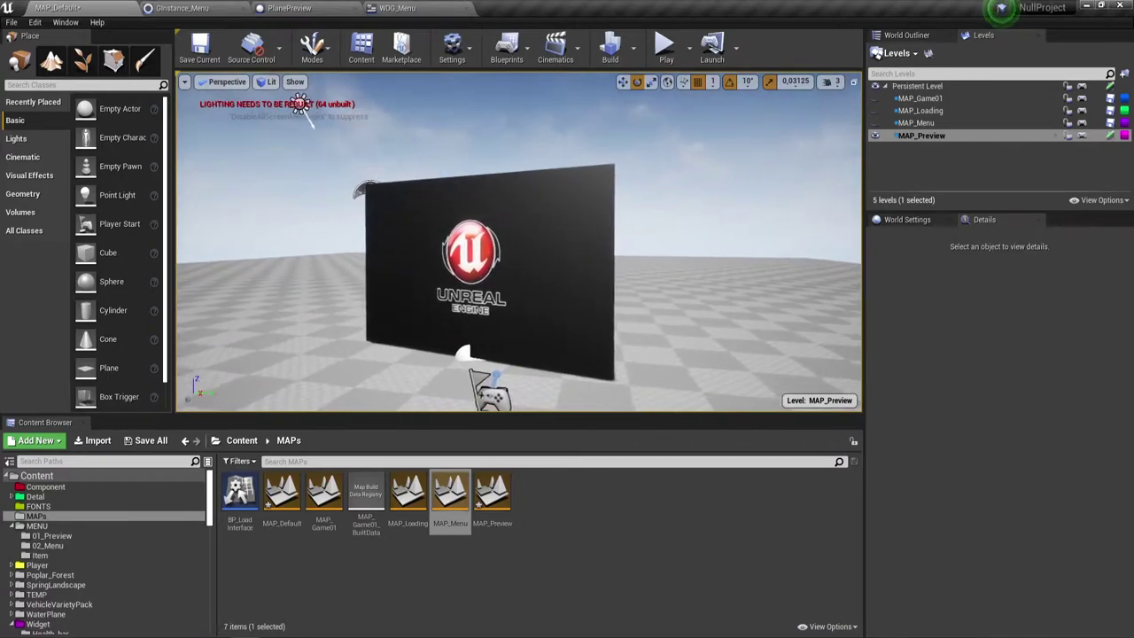
mouse_move(105, 257)
left_mouse_down()
mouse_move(566, 302)
mouse_move(445, 267)
left_mouse_up()
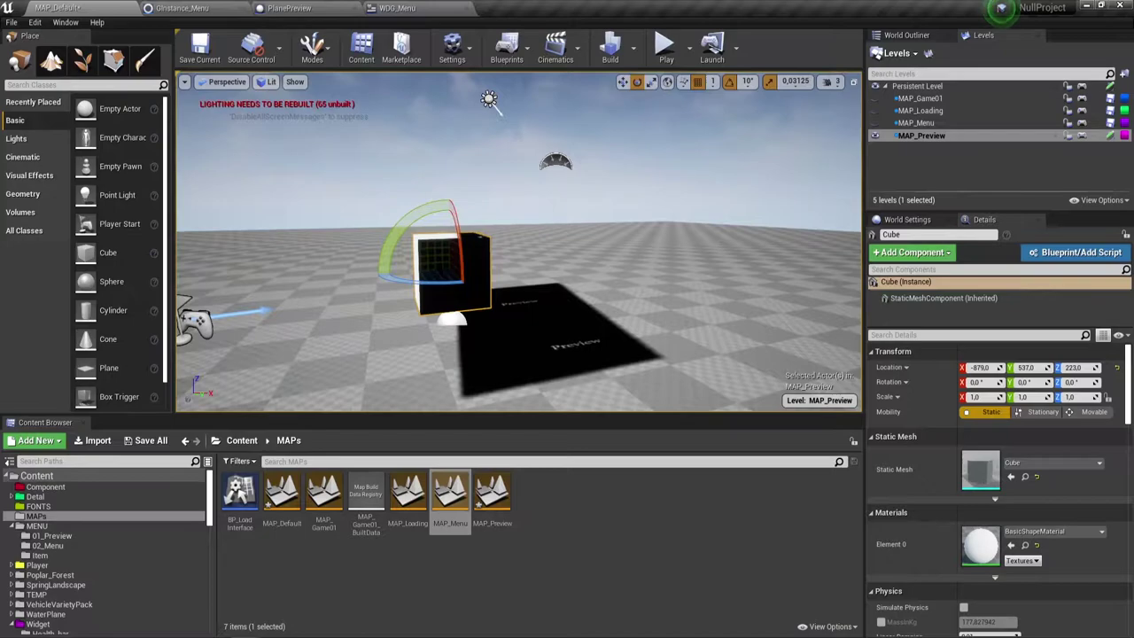
Step: Scale the cube into a thin white panel at 0.25 × 7.90625 × 7.875
left_click(651, 82)
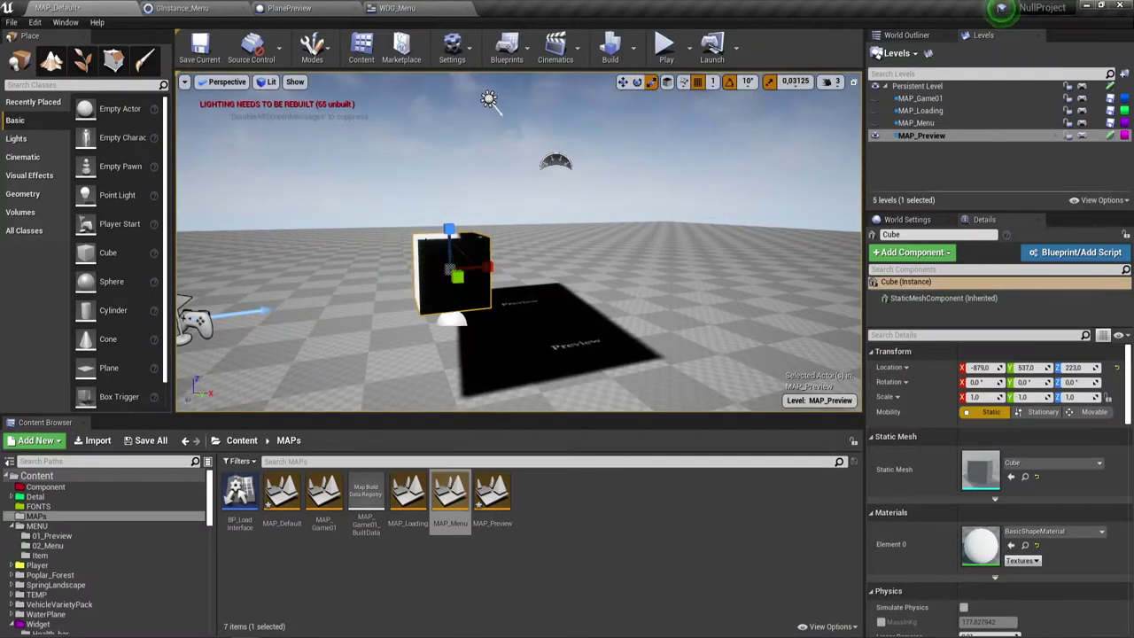
mouse_move(486, 266)
left_mouse_down()
mouse_move(453, 262)
mouse_move(671, 331)
mouse_move(351, 248)
left_mouse_up()
mouse_move(435, 237)
left_mouse_down()
mouse_move(416, 312)
mouse_move(584, 140)
left_mouse_up()
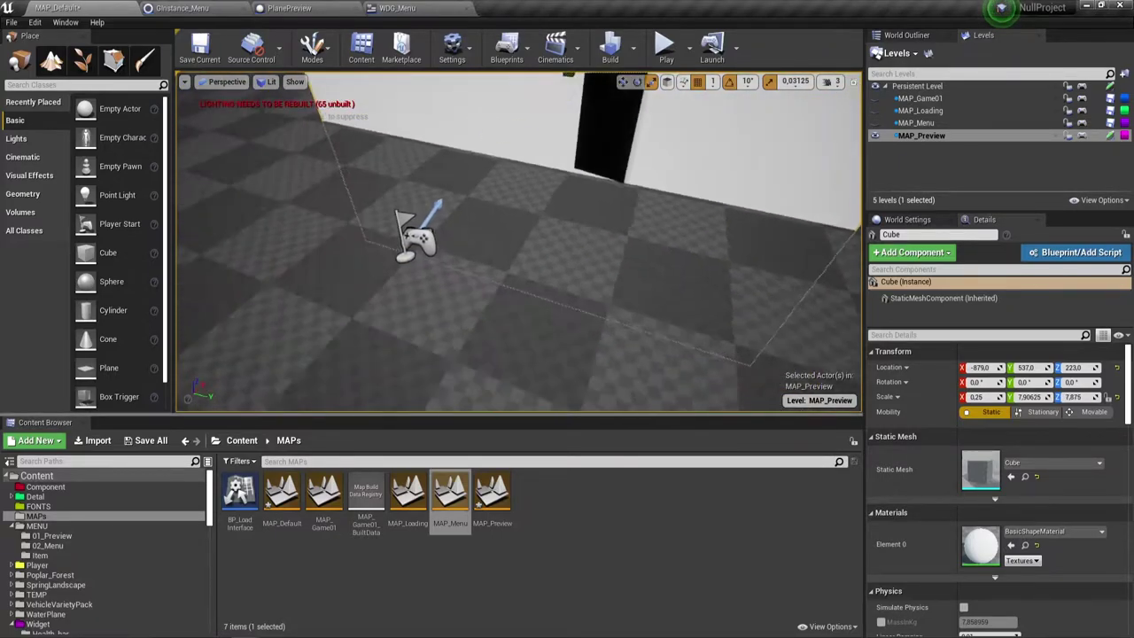
left_click_drag(406, 309, 407, 309, "alt")
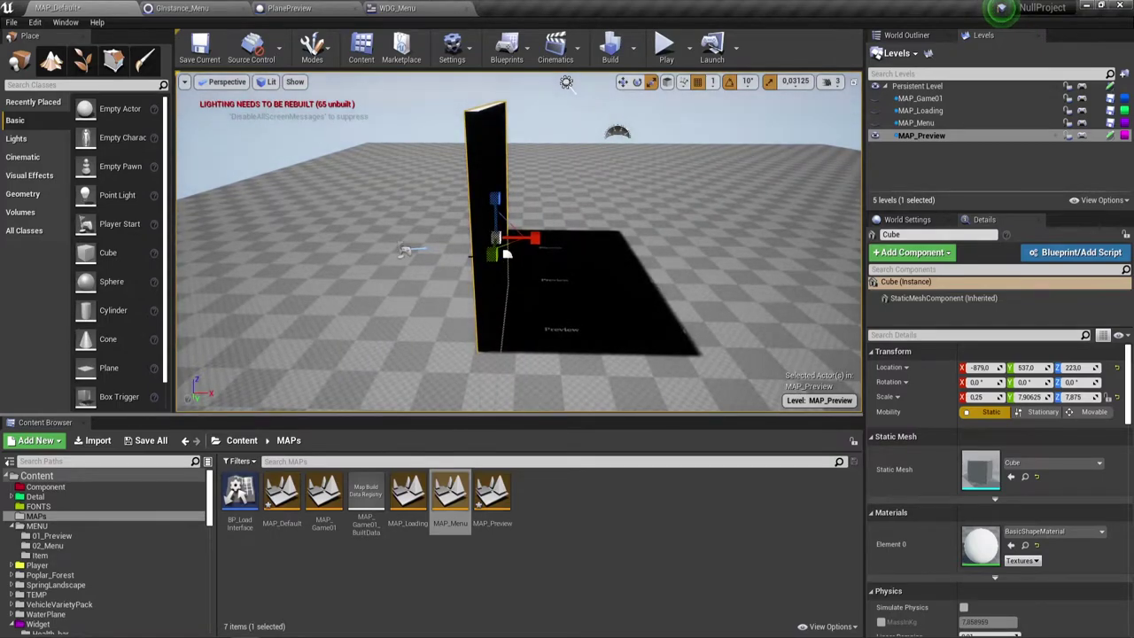
Step: Slide the panel along X to -471 beside the logo board and run a quick test play
left_click(622, 82)
left_click_drag(542, 235, 694, 237)
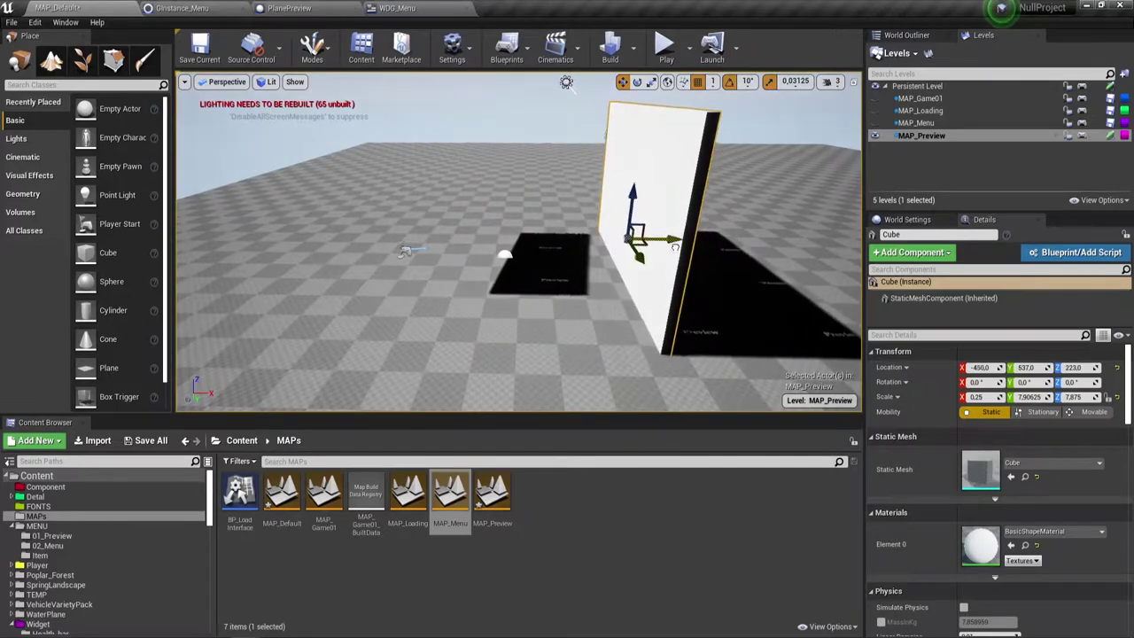
right_click_drag(518, 240, 558, 237)
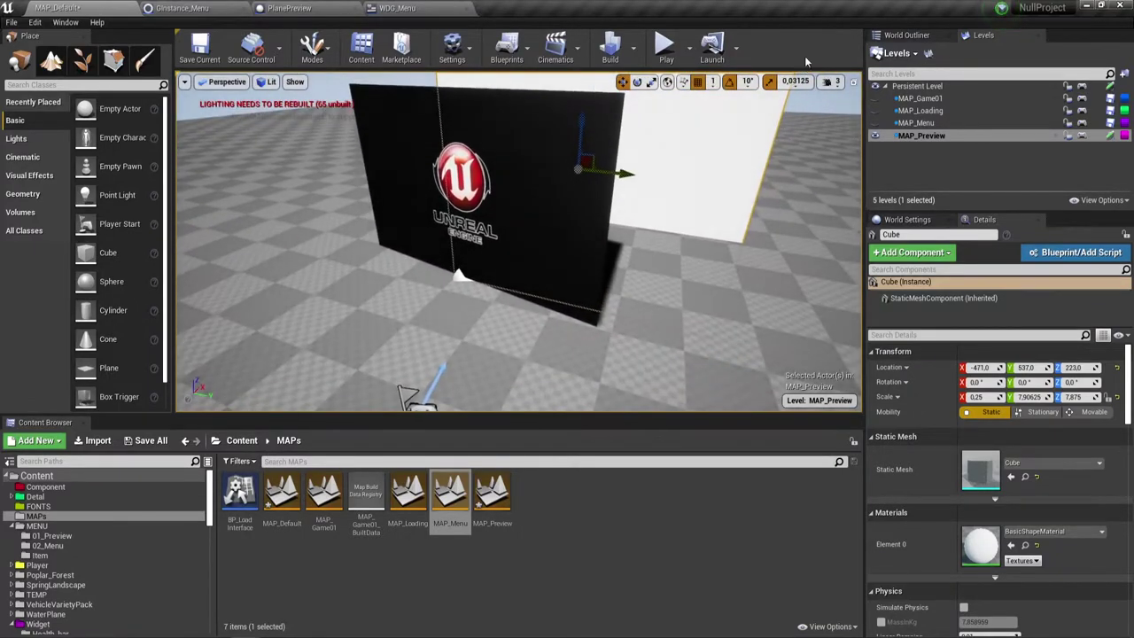
left_click(665, 46)
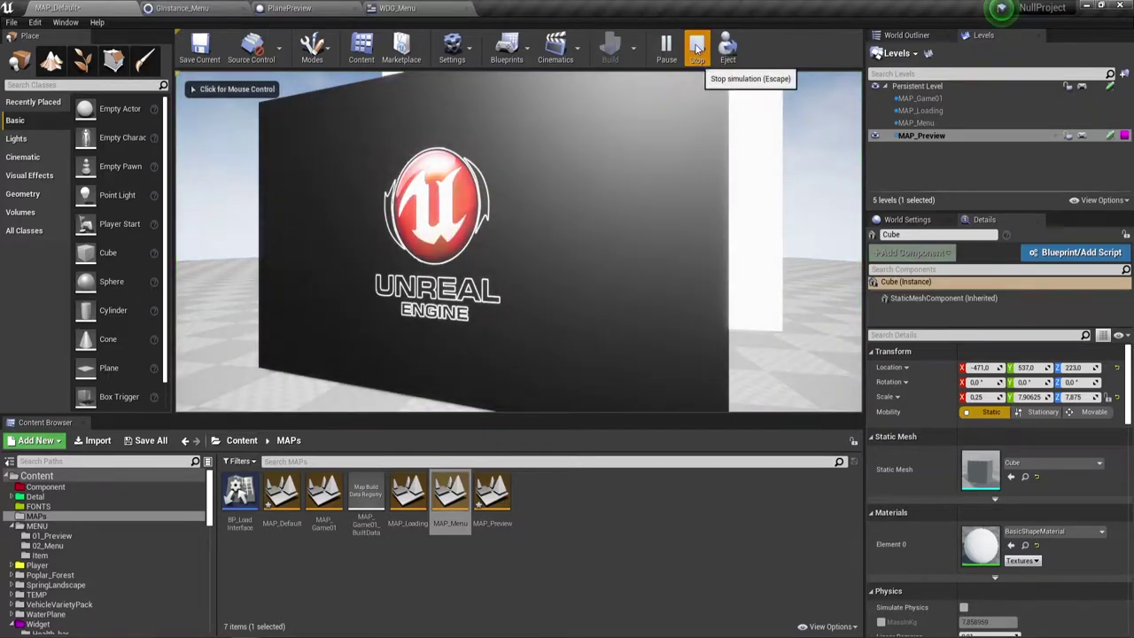
left_click(696, 48)
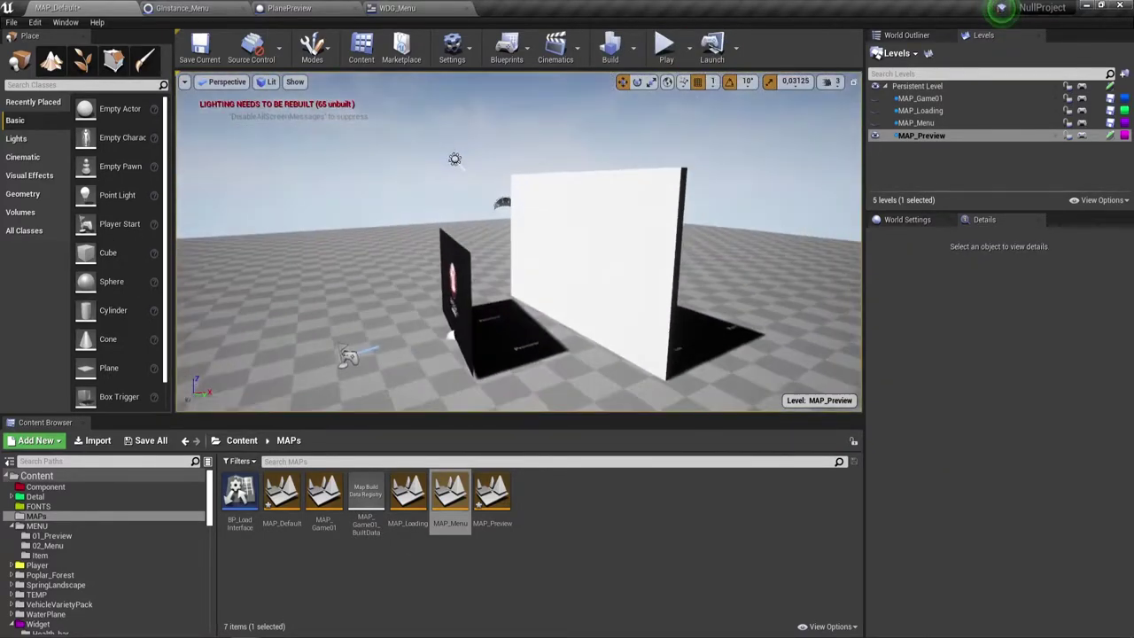
Step: Enlarge the white wall to scale 0.25, 26.125, 12.0625, making it wider and taller
right_click_drag(709, 186, 708, 184)
left_click(579, 151)
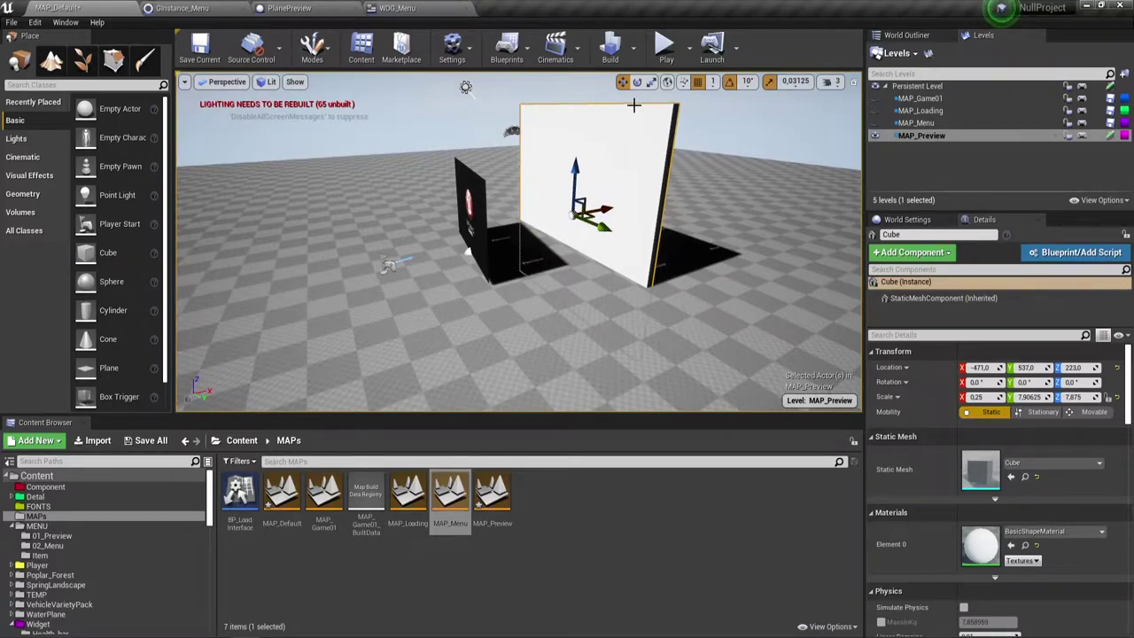
left_click(651, 82)
left_click_drag(575, 175, 575, 151)
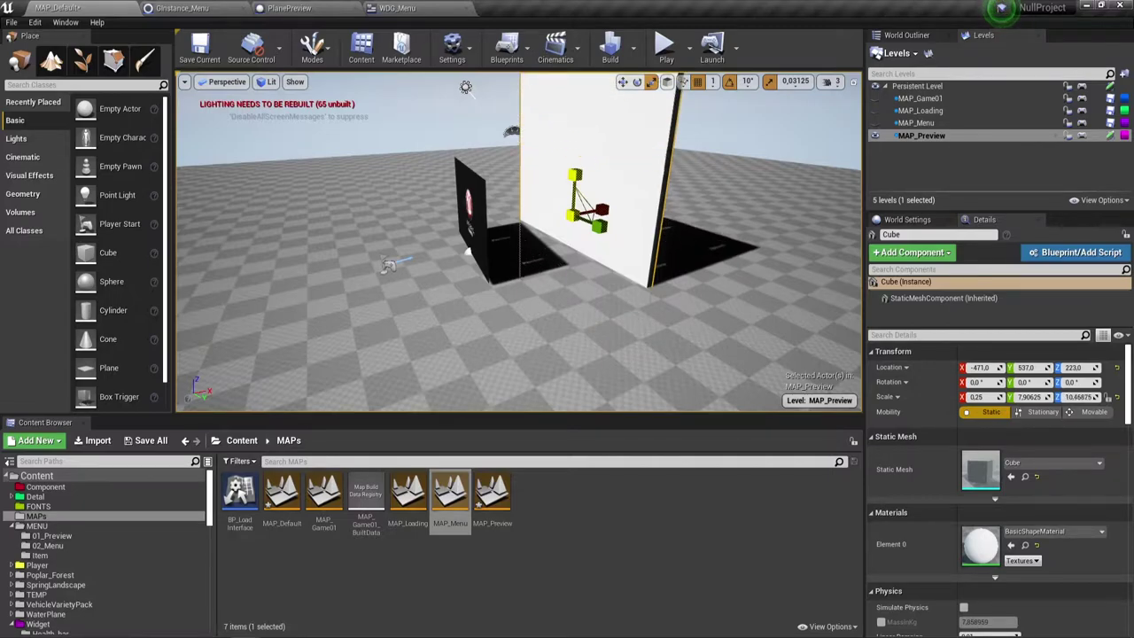
left_click_drag(602, 229, 544, 205)
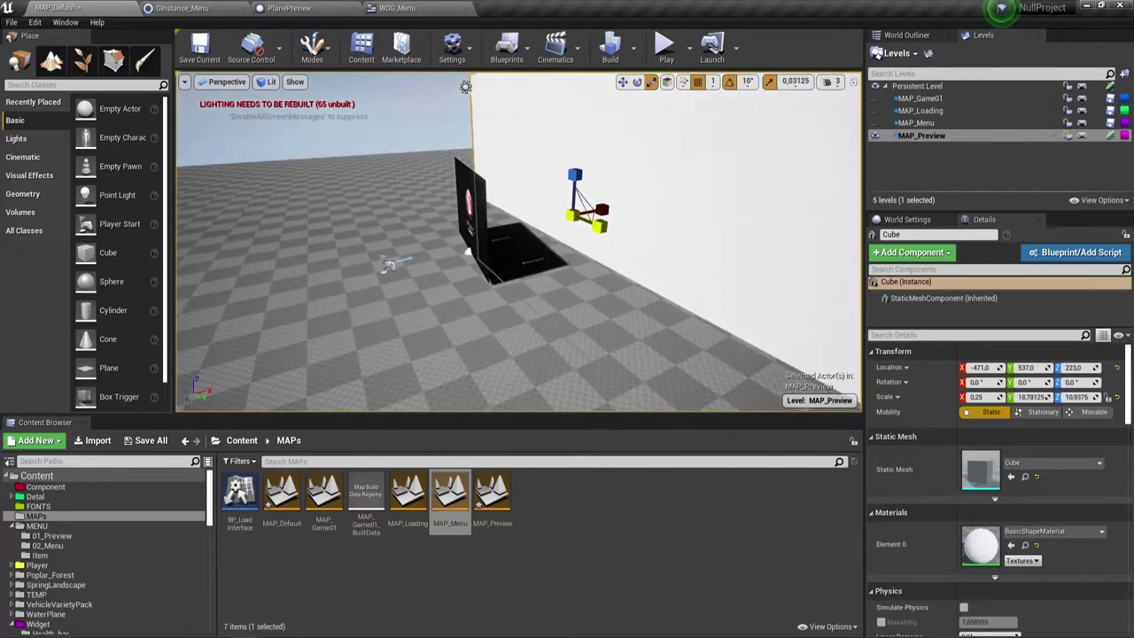
right_click_drag(525, 205, 567, 177)
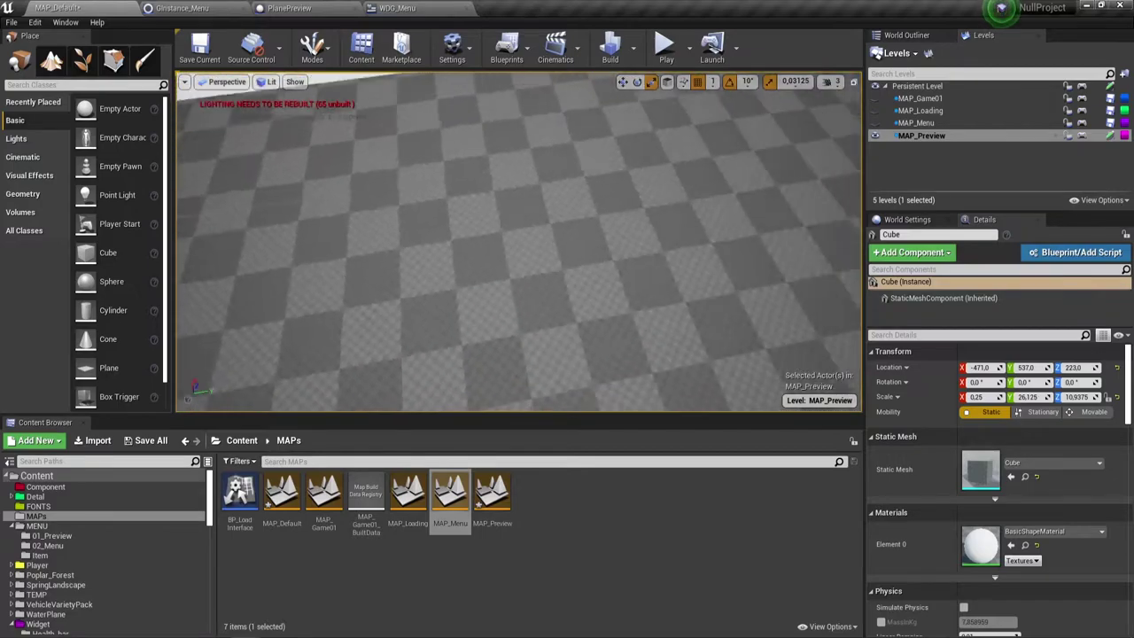
left_click_drag(505, 205, 505, 182)
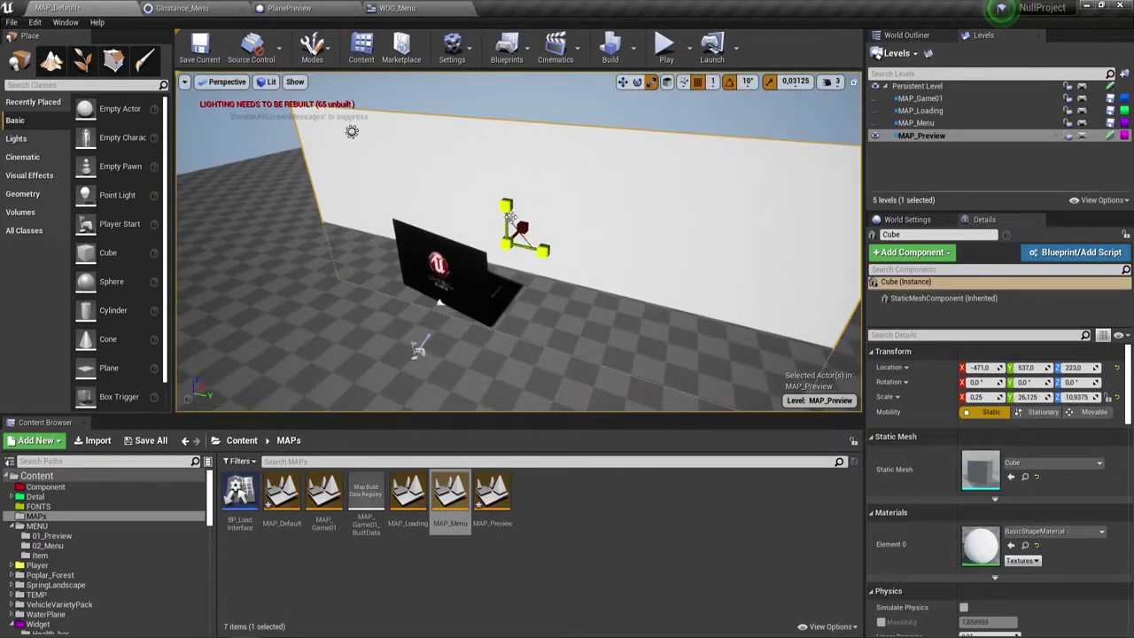
Step: Raise the wall and move it along Y to -471, 156, 634, then test-play the level
left_click(622, 82)
left_click_drag(506, 213, 488, 114)
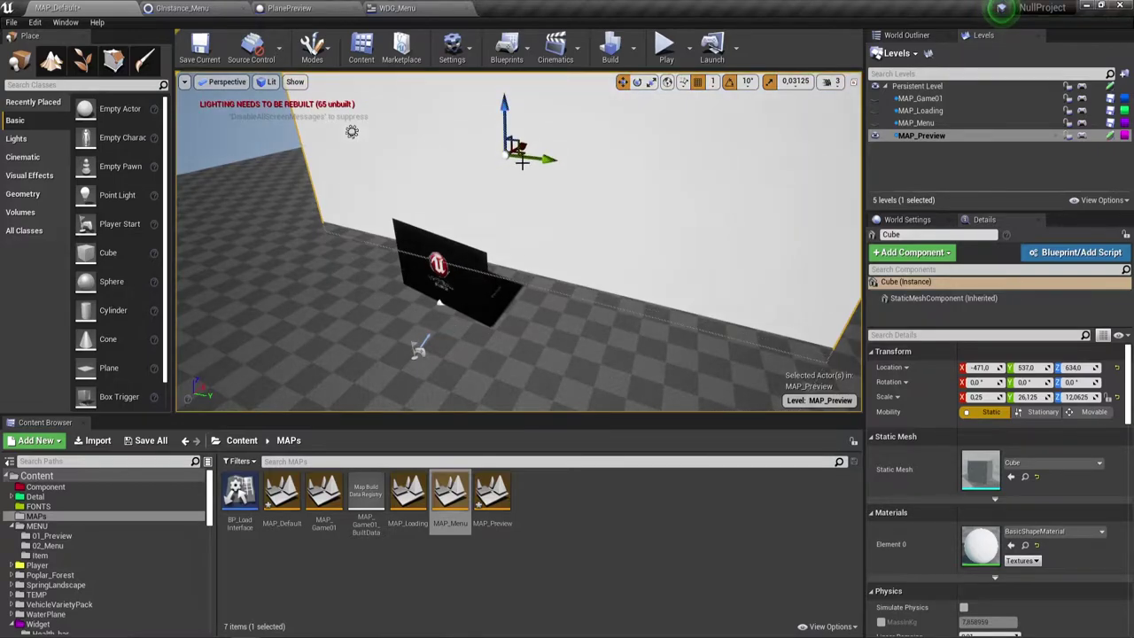
left_click_drag(522, 162, 464, 150)
right_click_drag(592, 245, 592, 244)
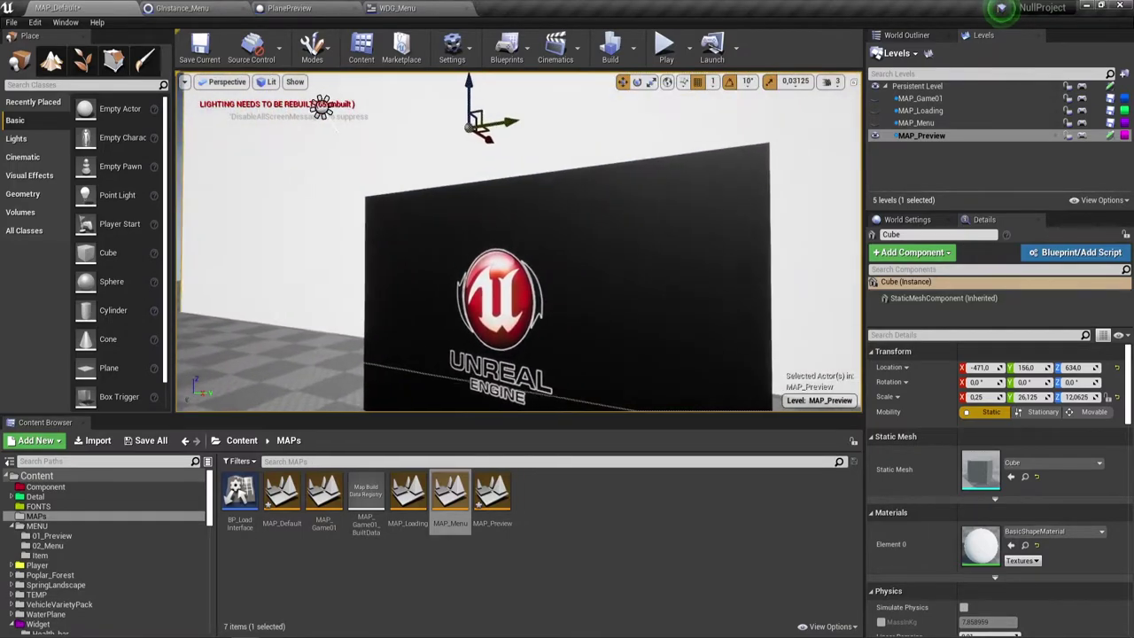
left_click(664, 51)
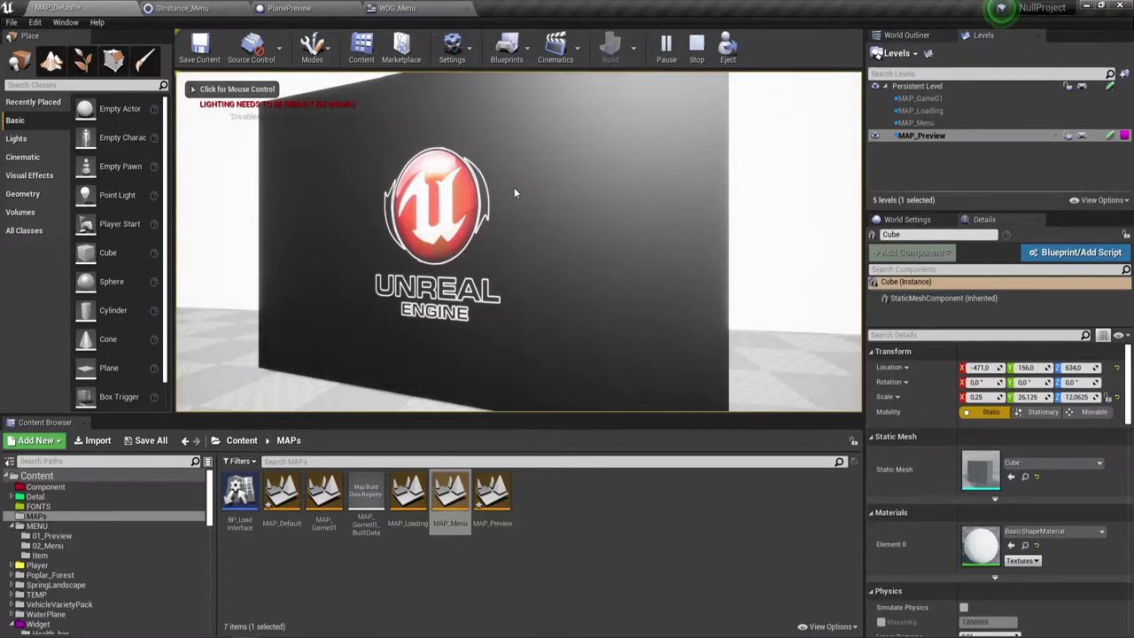
left_click(696, 46)
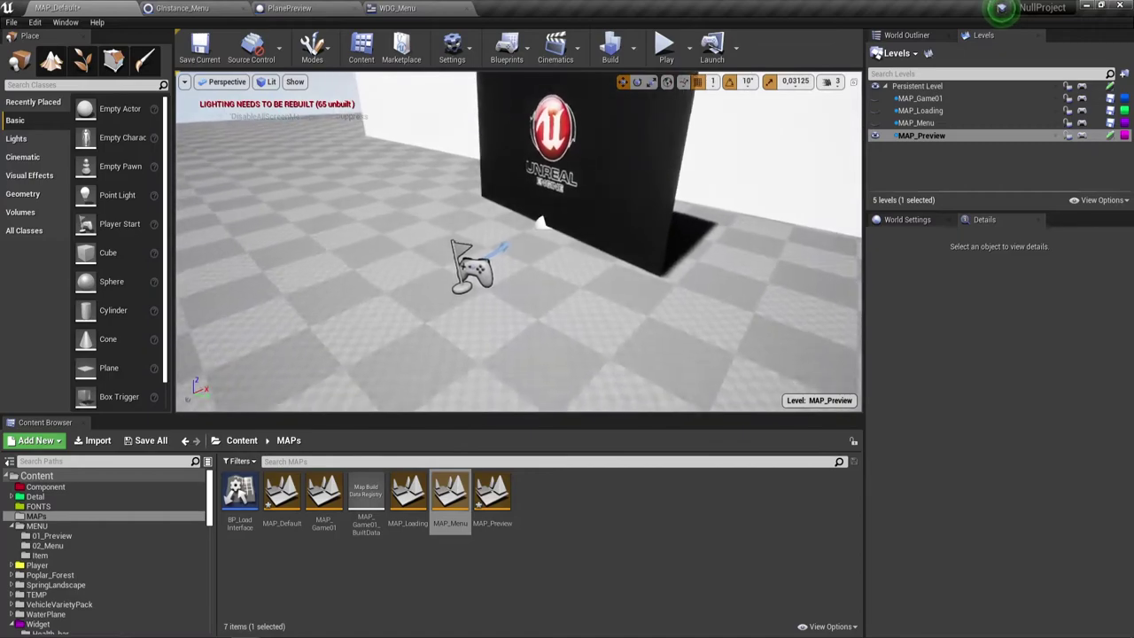
Step: Select the preview plane and run a brief test play of the level
left_click(472, 264)
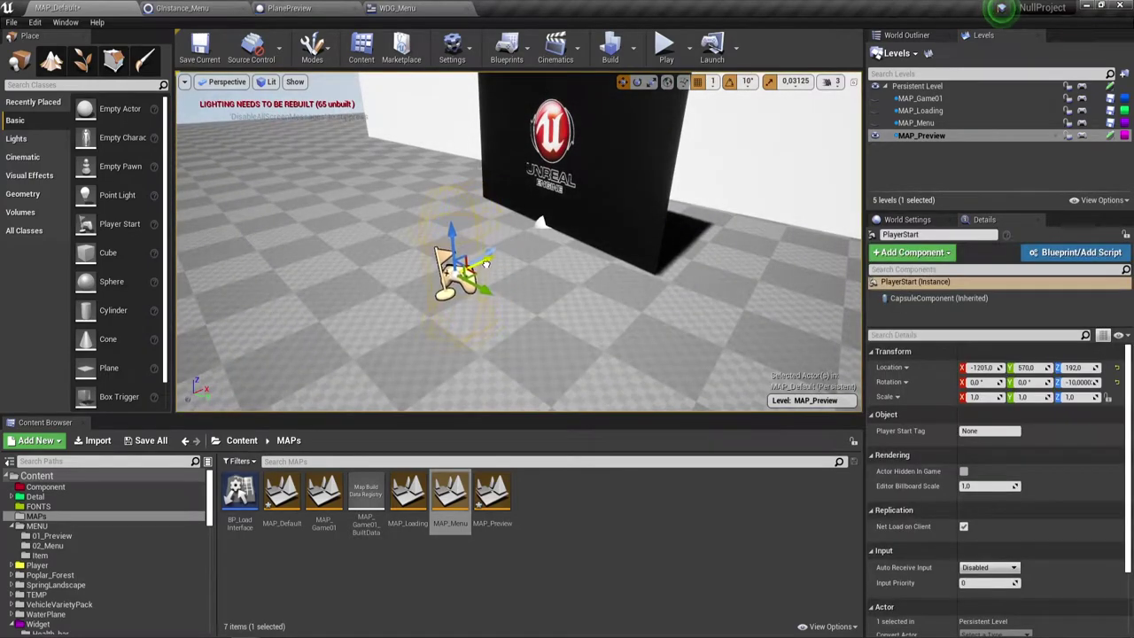
left_click(665, 44)
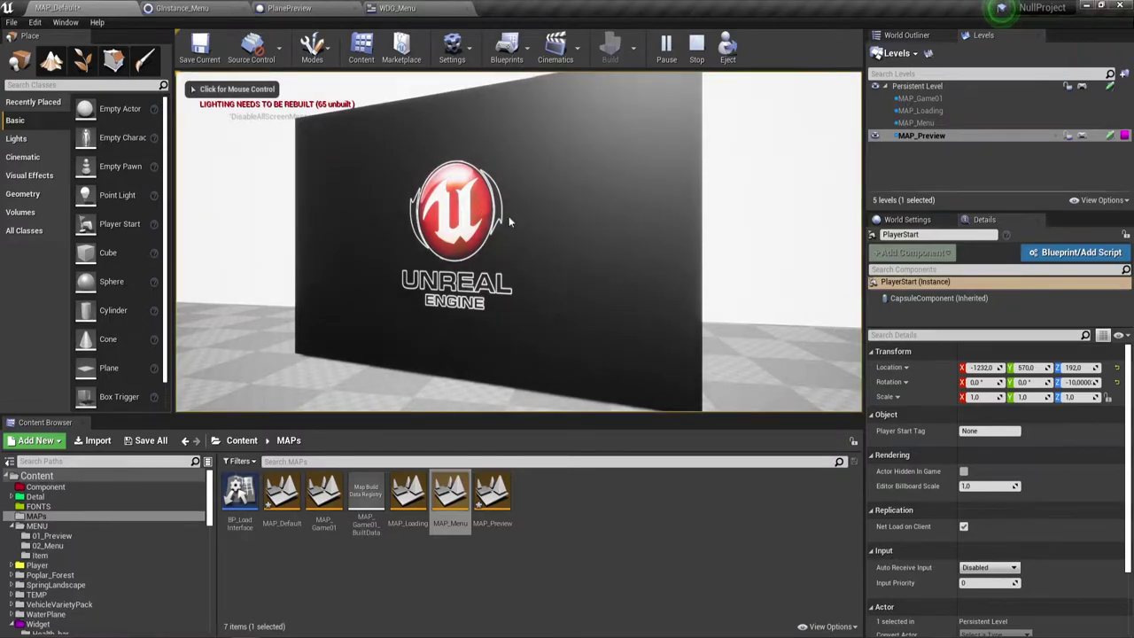
left_click(696, 44)
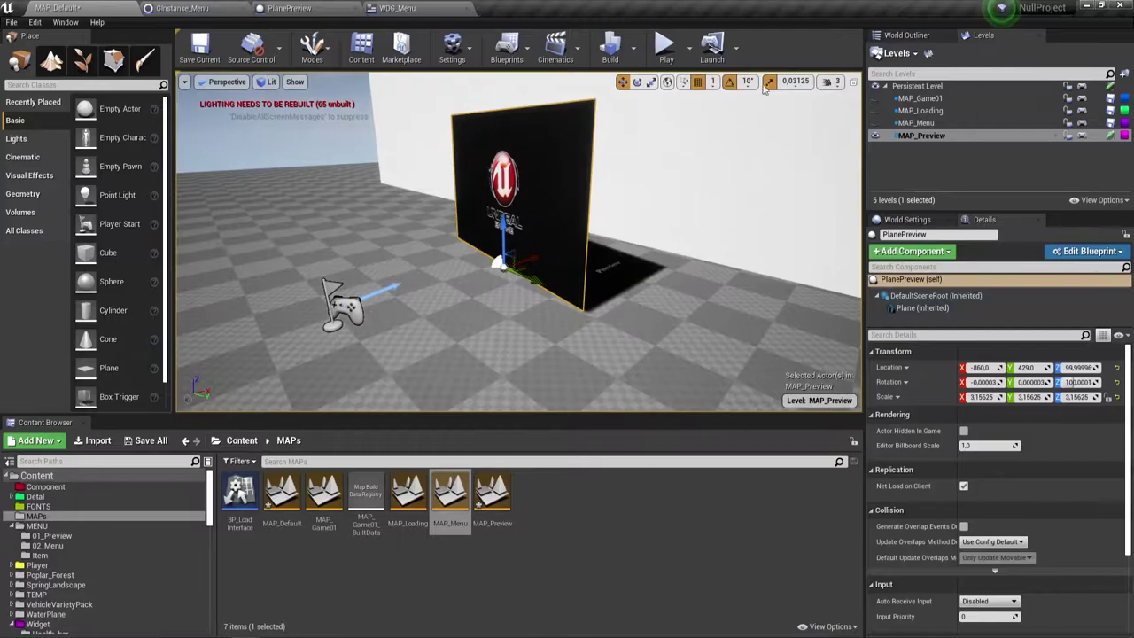
Step: Rotate the plane to 90 degrees around Z and test-play to check it
left_click(636, 82)
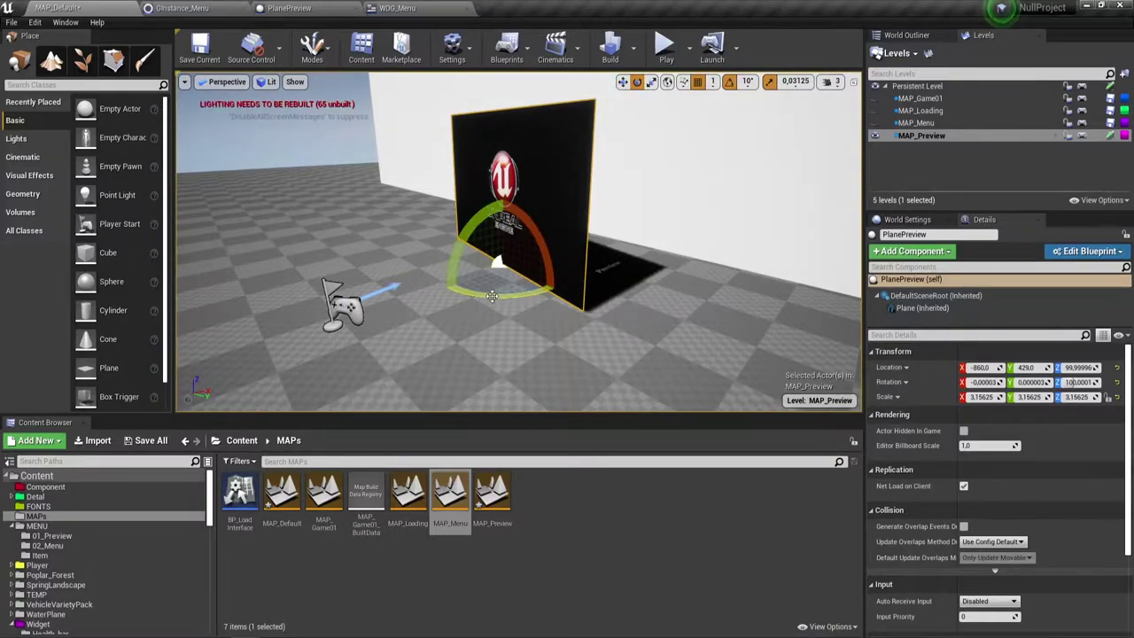
left_click_drag(492, 295, 519, 298)
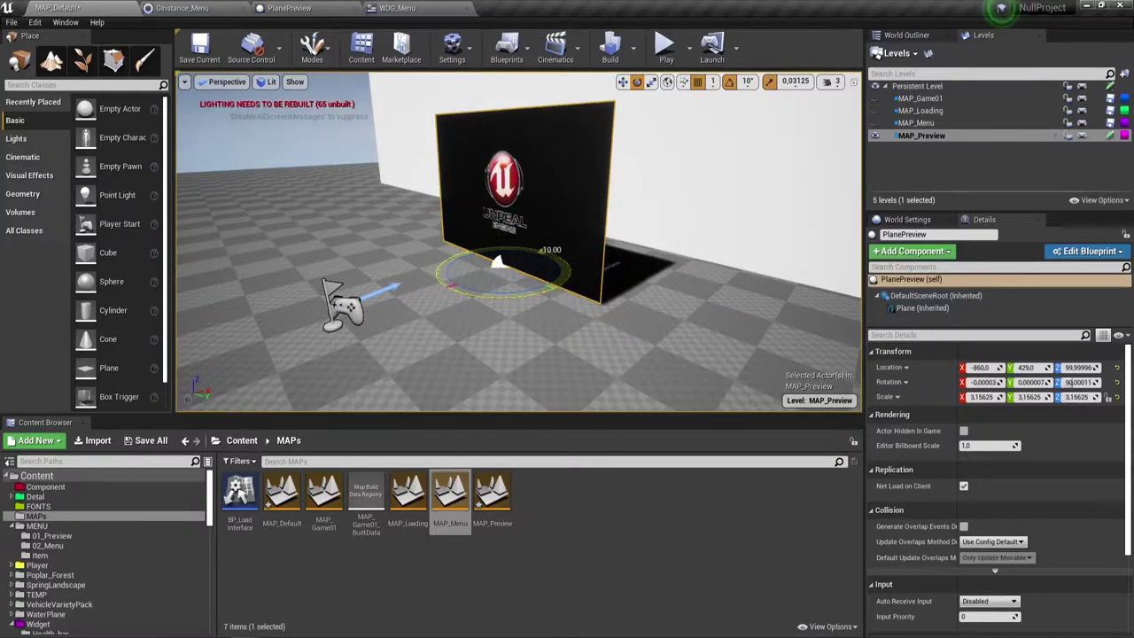
left_click(677, 39)
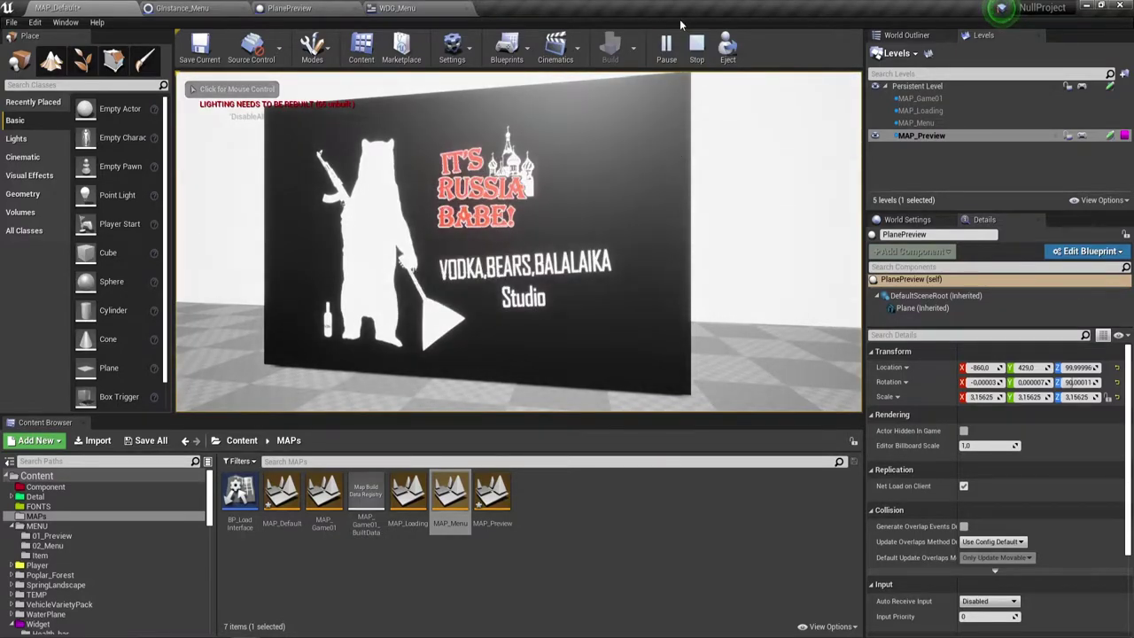
left_click(699, 49)
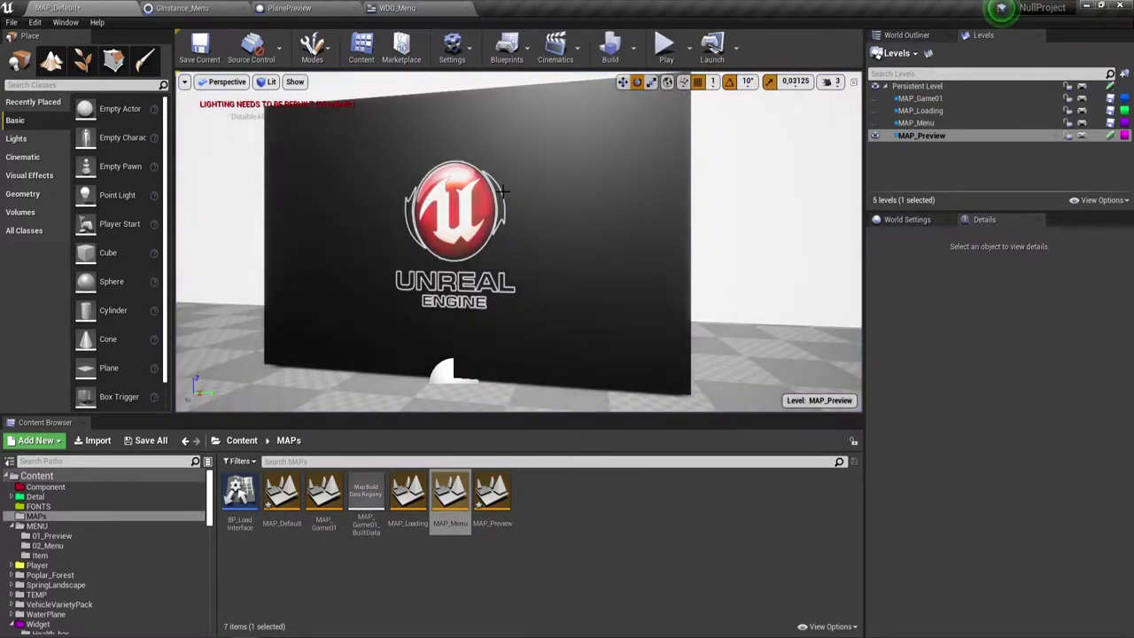
Step: Move the plane along Y to 458 and start the game preview again
left_click(623, 81)
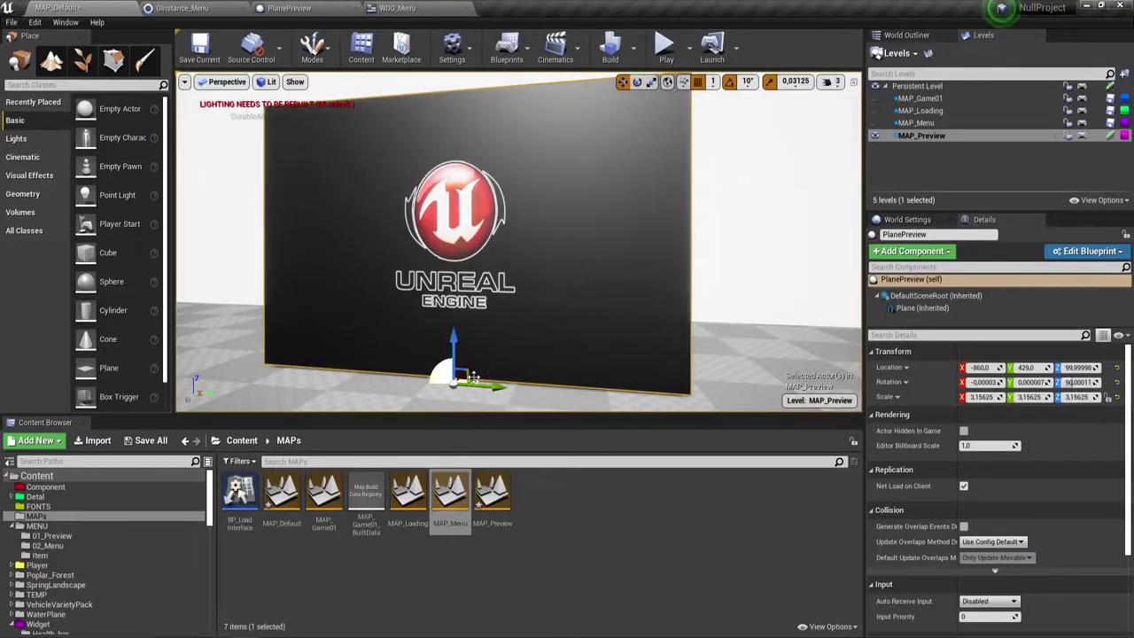
left_click_drag(480, 385, 505, 387)
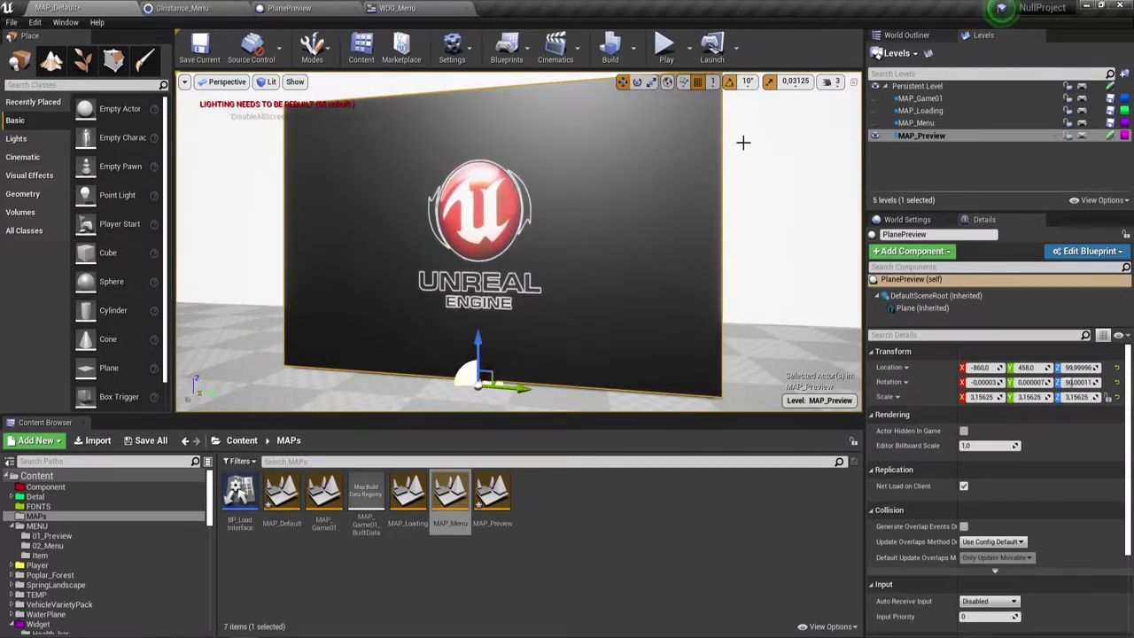
left_click(665, 49)
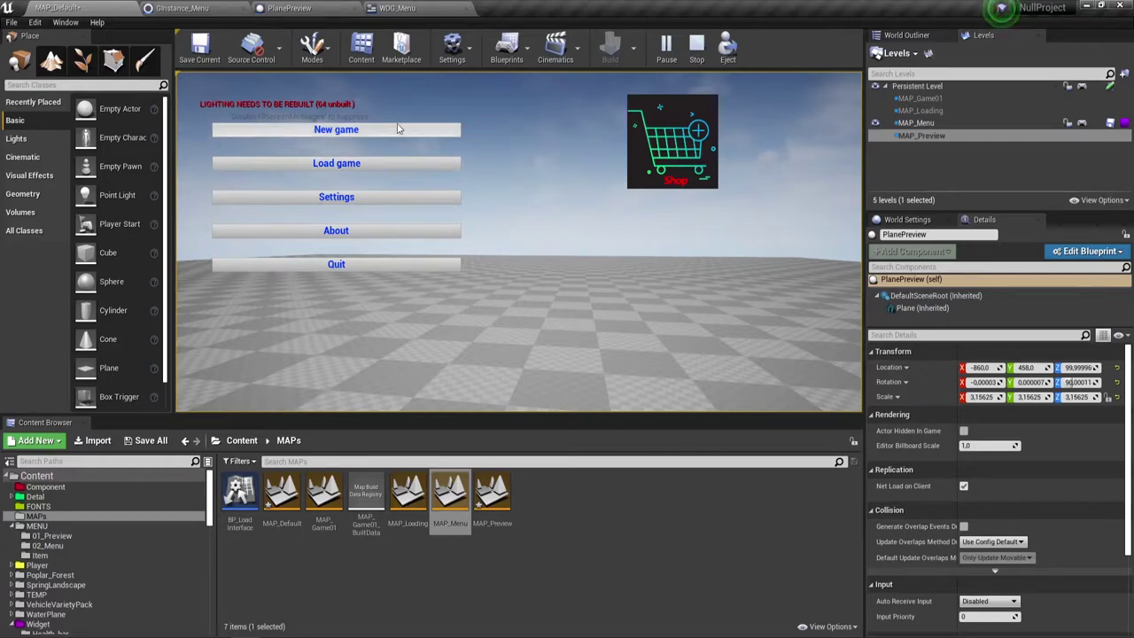
Step: In the running game, open and back out of the About, Load game and Settings screens
left_click(388, 234)
scroll(416, 157, "down", 3)
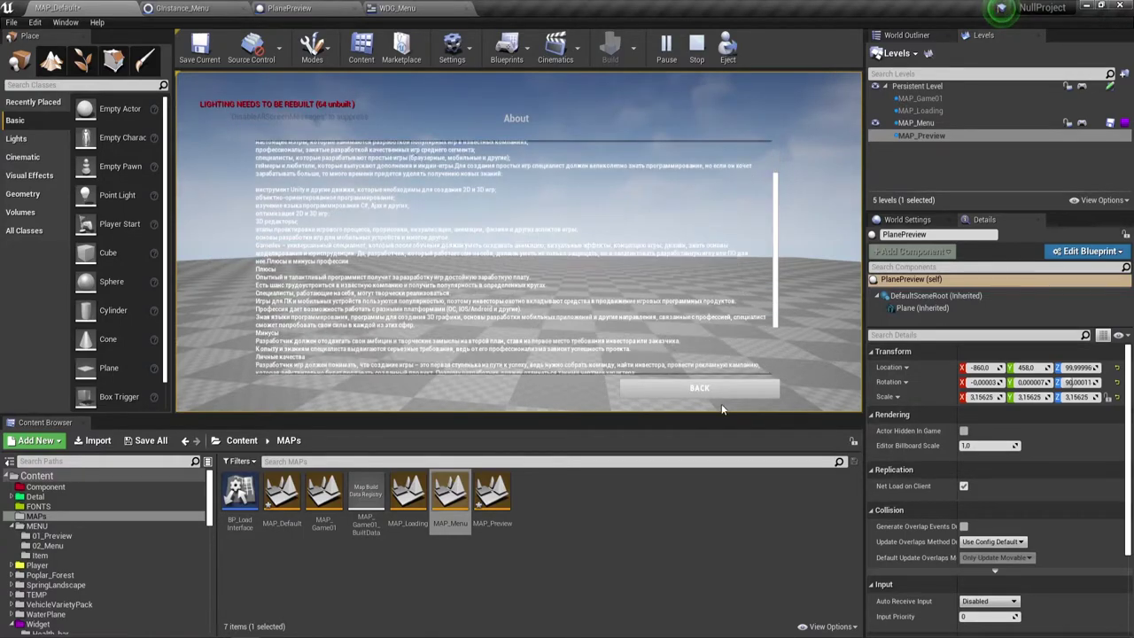
left_click(699, 387)
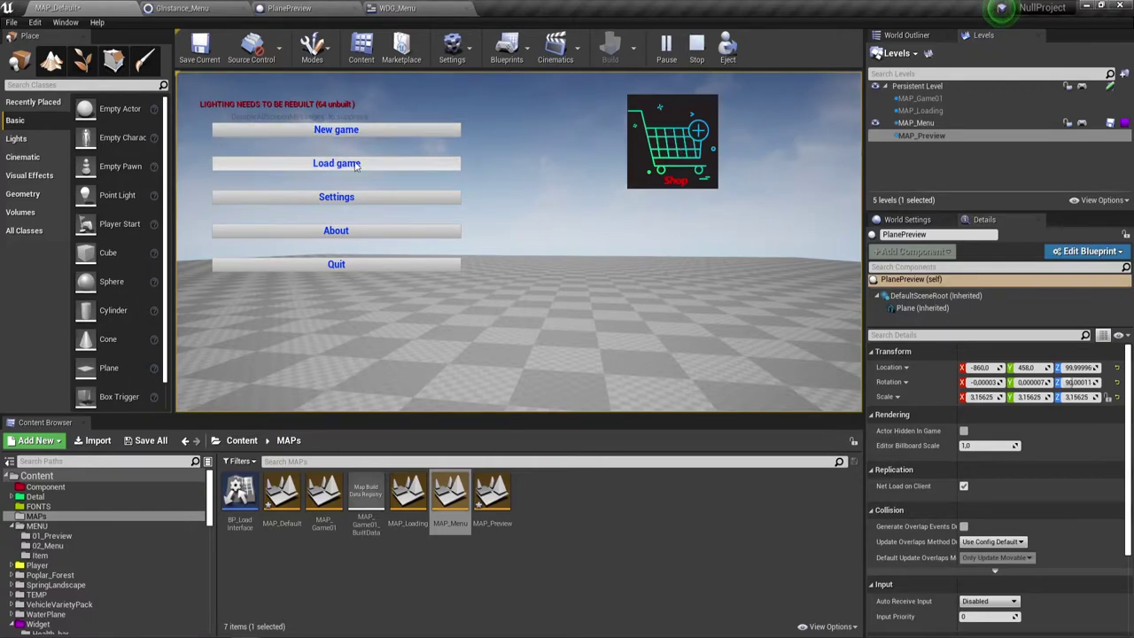
left_click(420, 165)
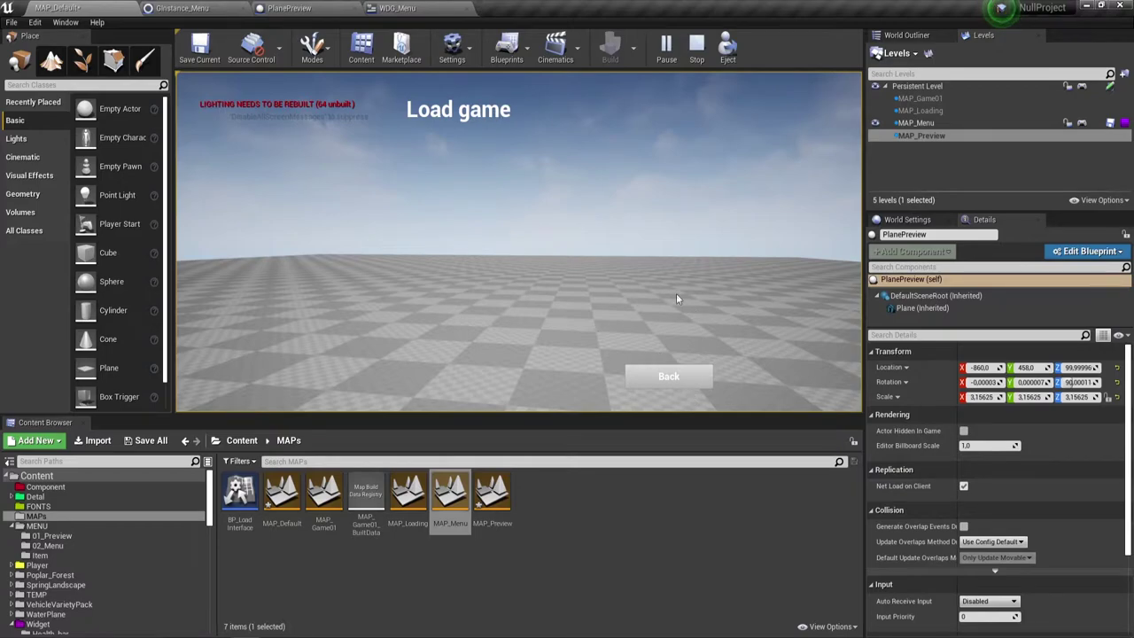
left_click(691, 376)
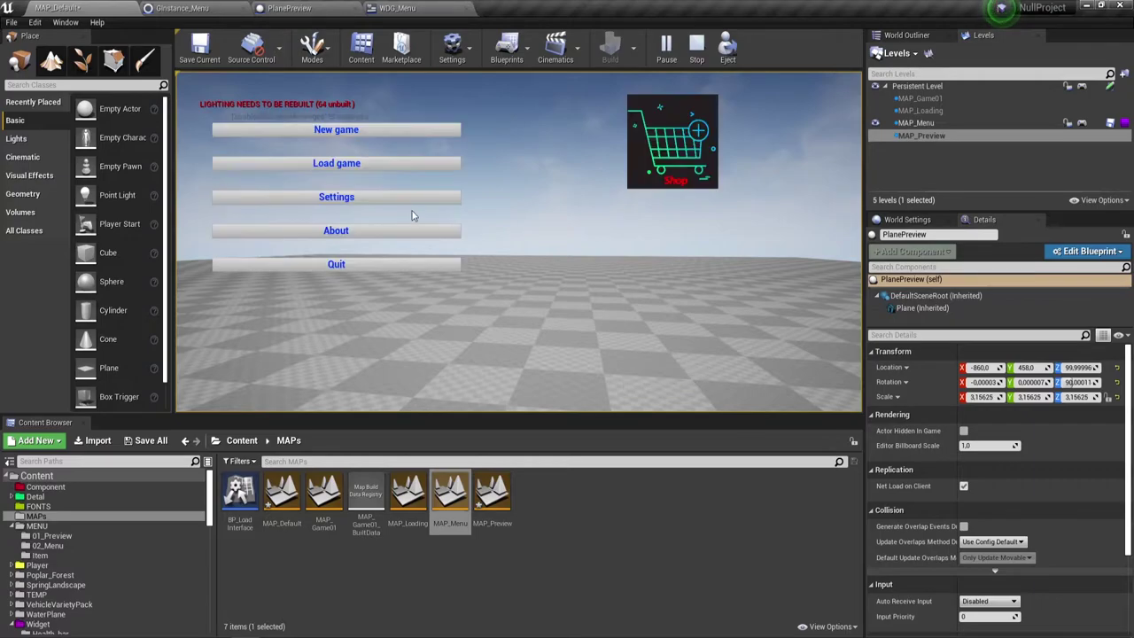
left_click(420, 194)
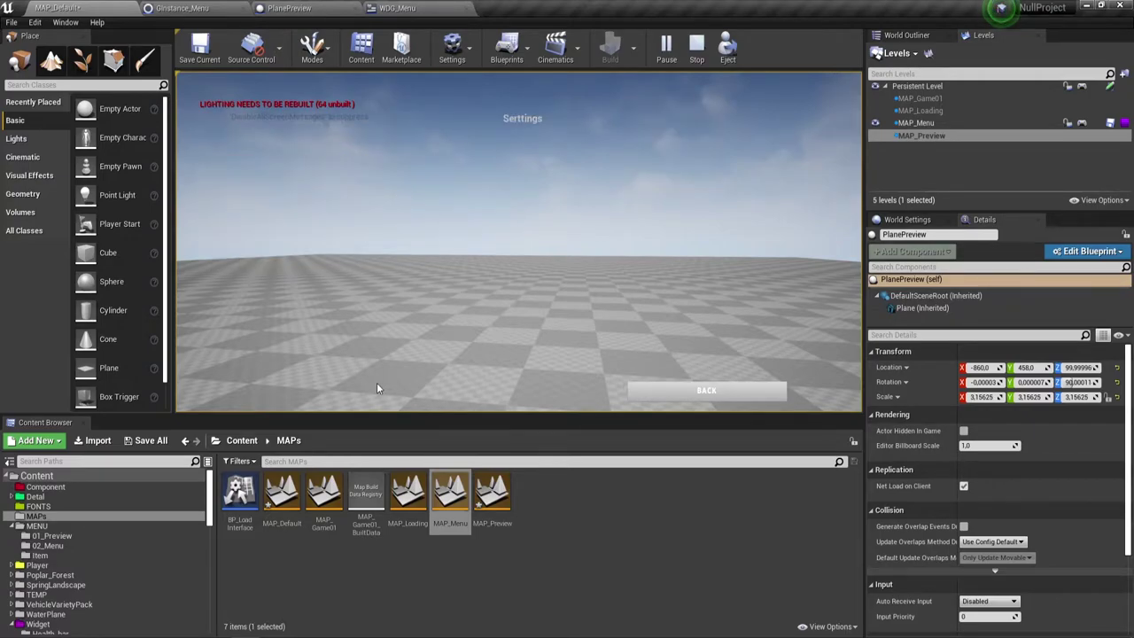
left_click(703, 391)
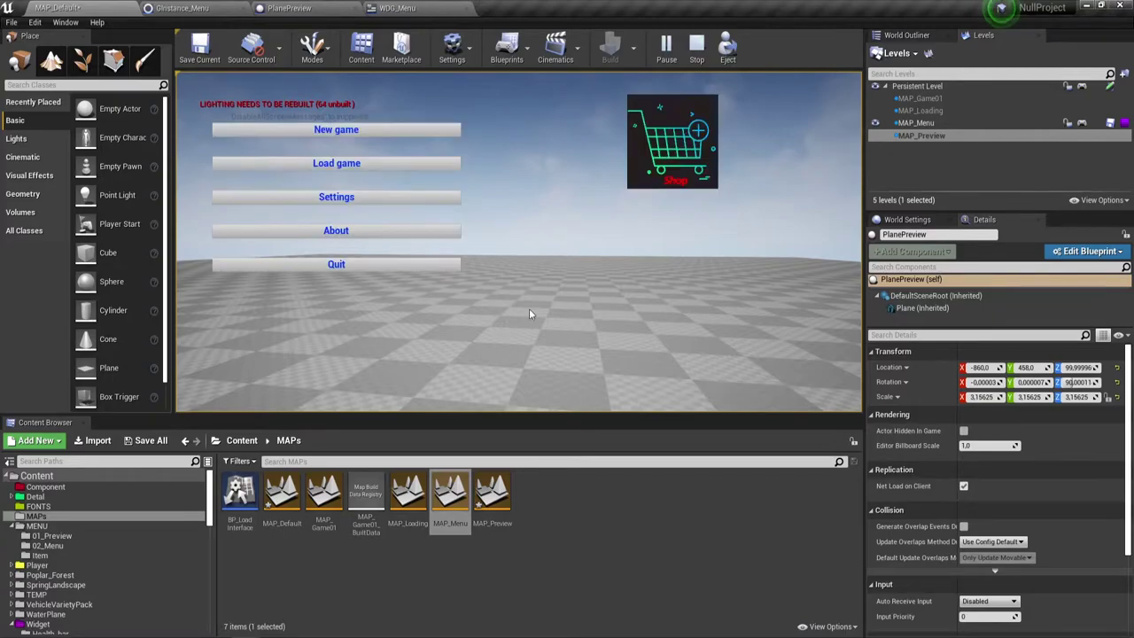
Step: Reopen About, scroll through its text, return to the menu, then open Settings
left_click(359, 232)
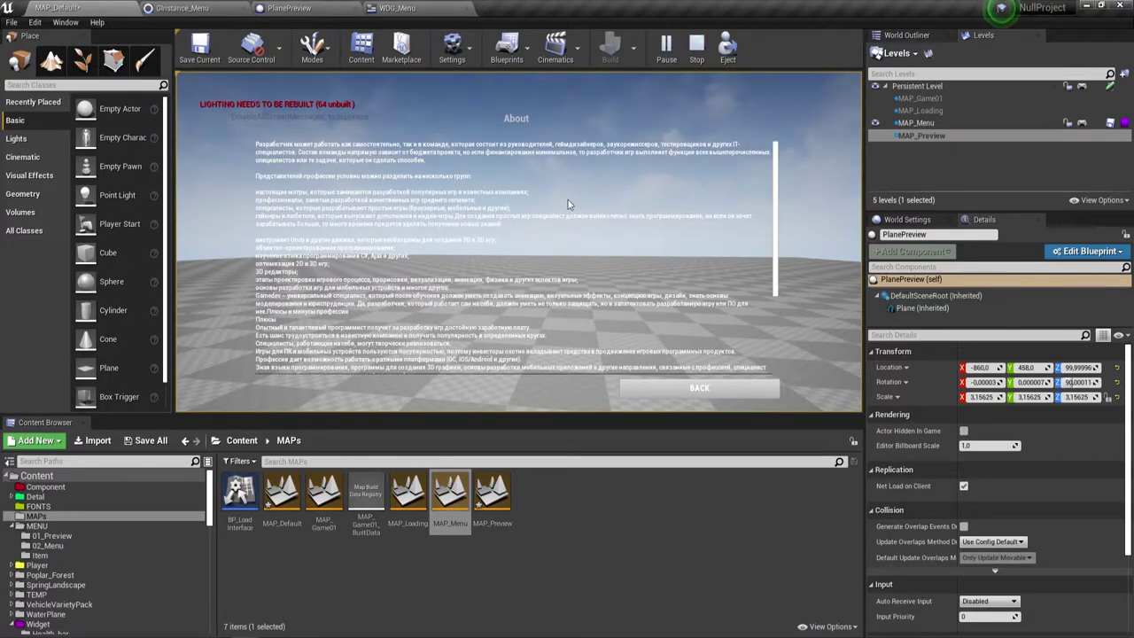
scroll(412, 245, "down", 2)
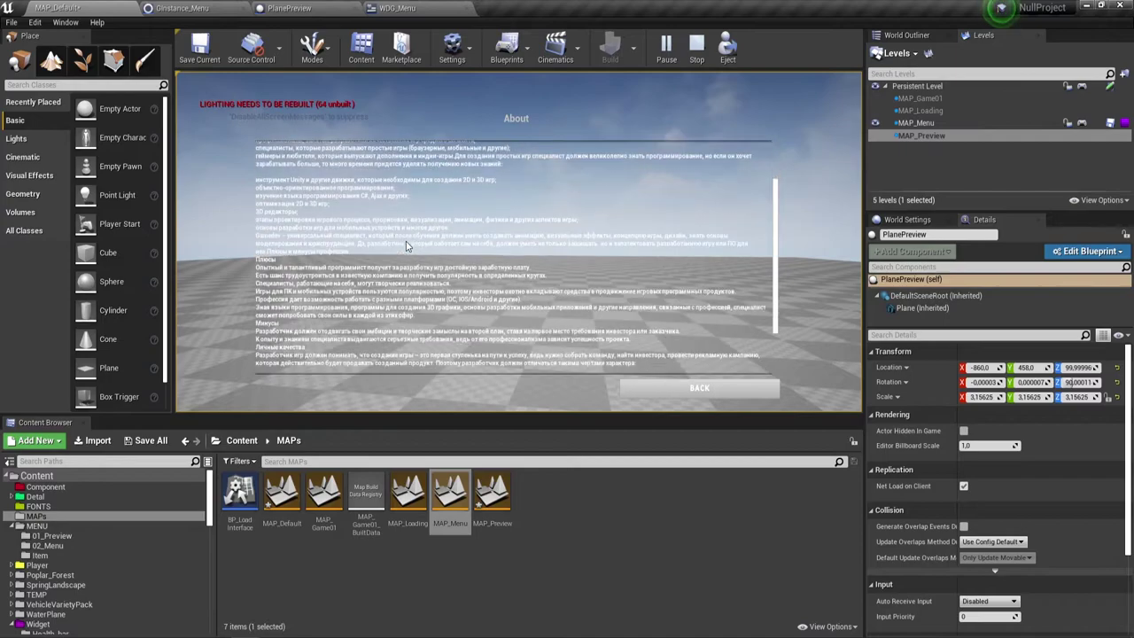
scroll(406, 245, "down", 2)
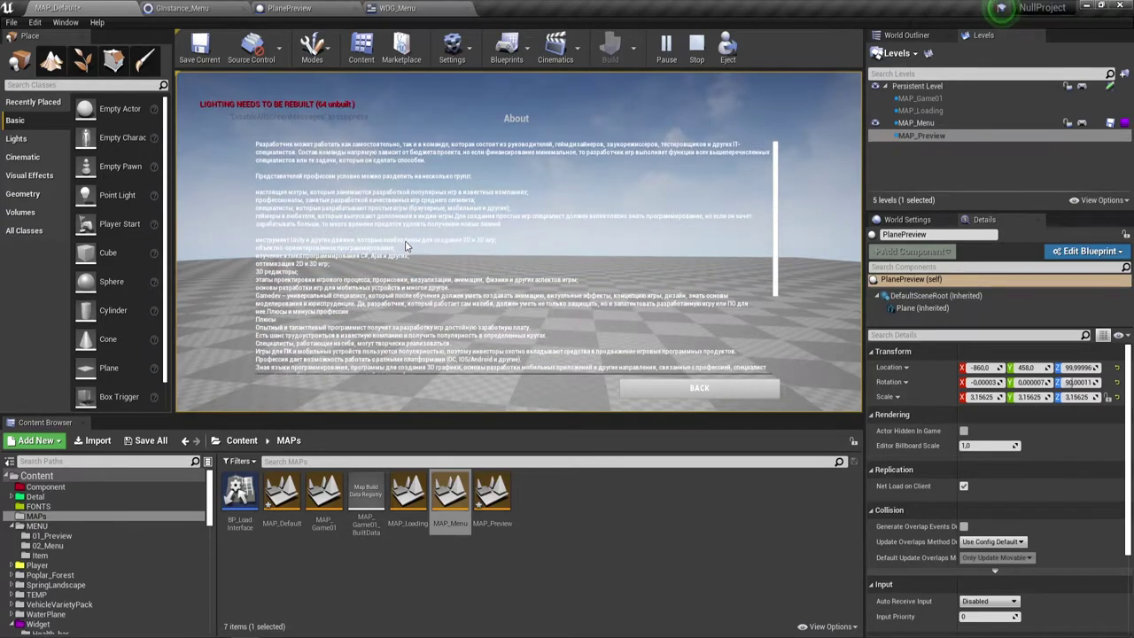
scroll(406, 245, "down", 2)
scroll(405, 245, "down", 2)
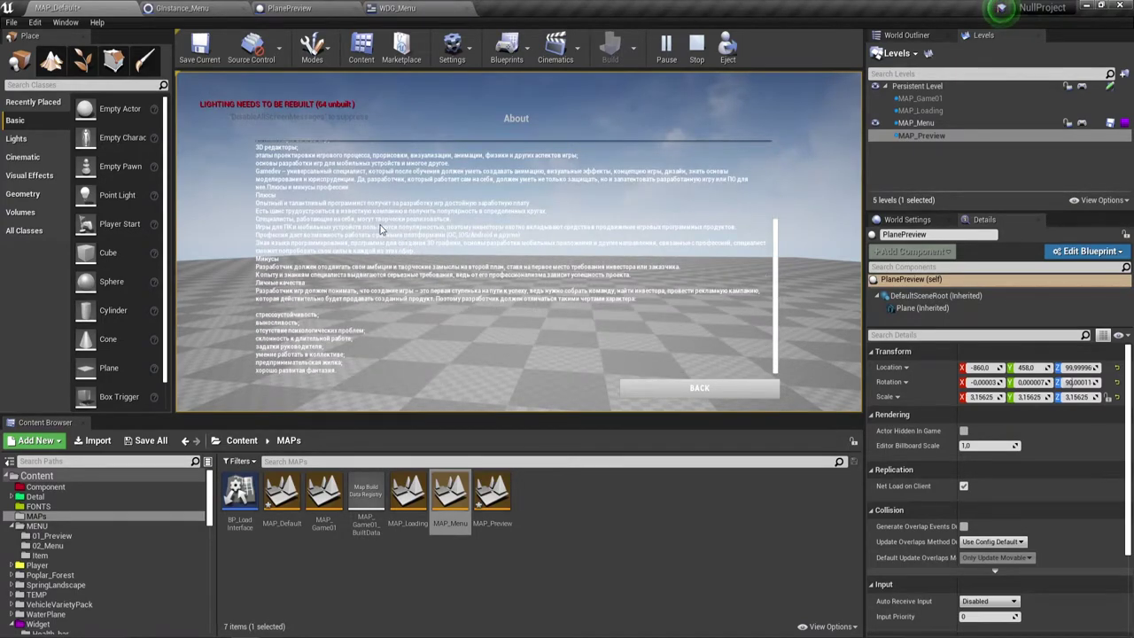
scroll(395, 299, "up", 3)
scroll(398, 296, "up", 3)
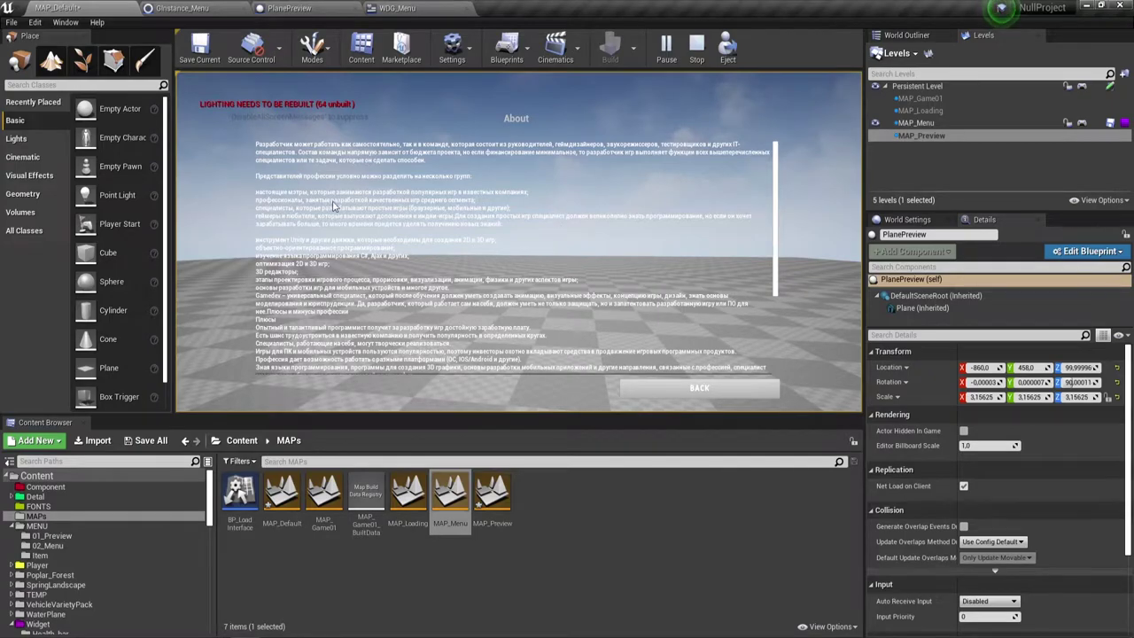
left_click(722, 388)
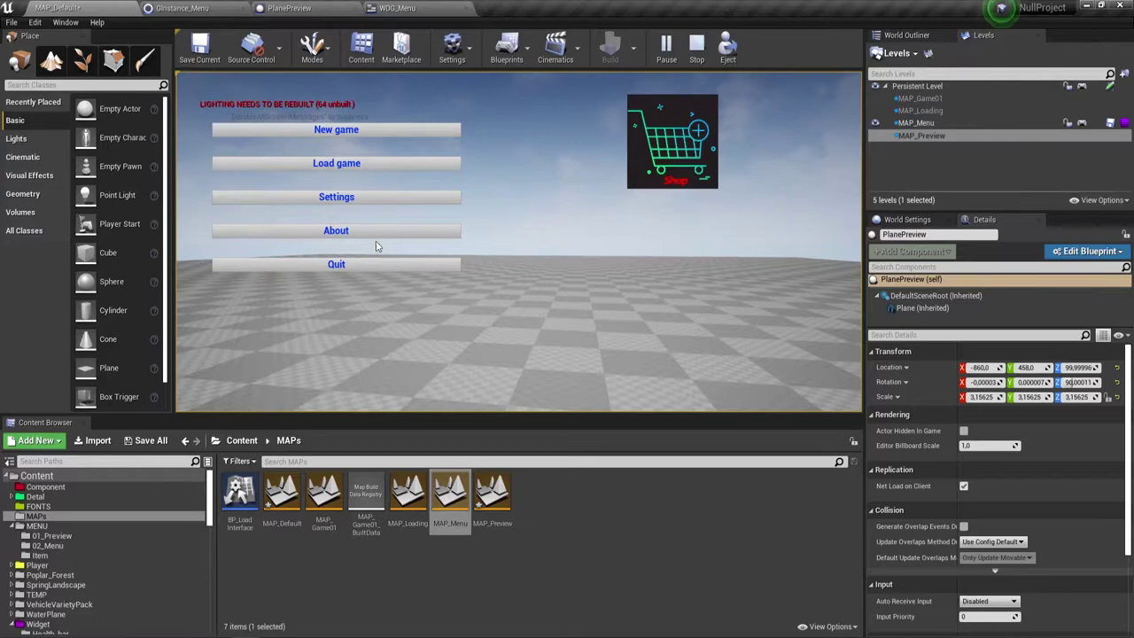
left_click(392, 198)
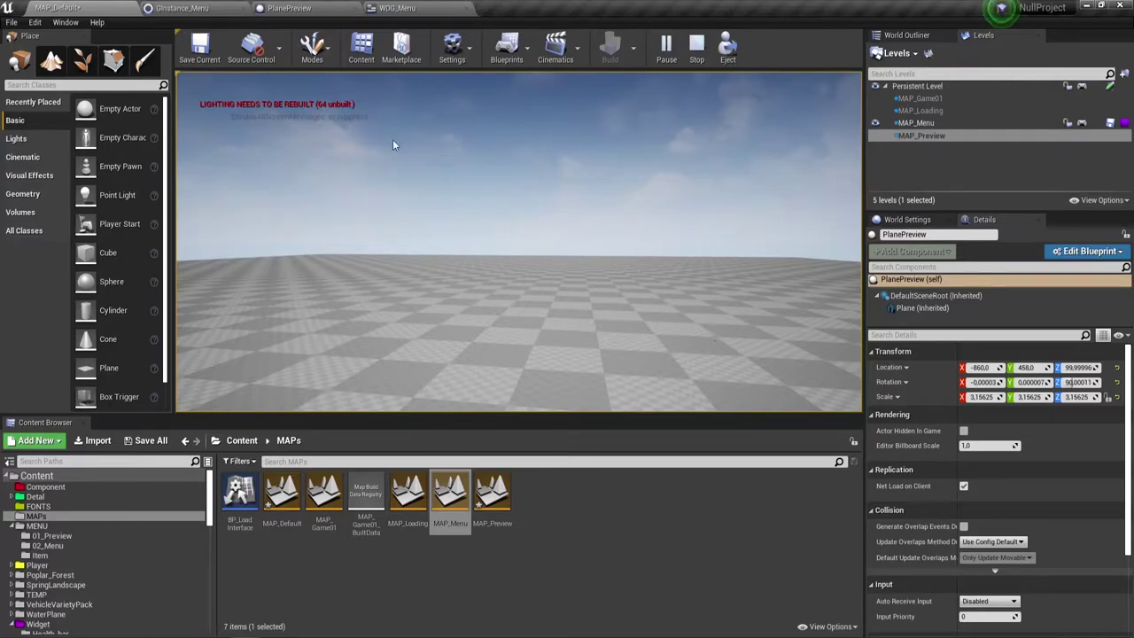
Step: Stop the preview, restart it with Alt+P, and check the Settings screen
left_click(698, 48)
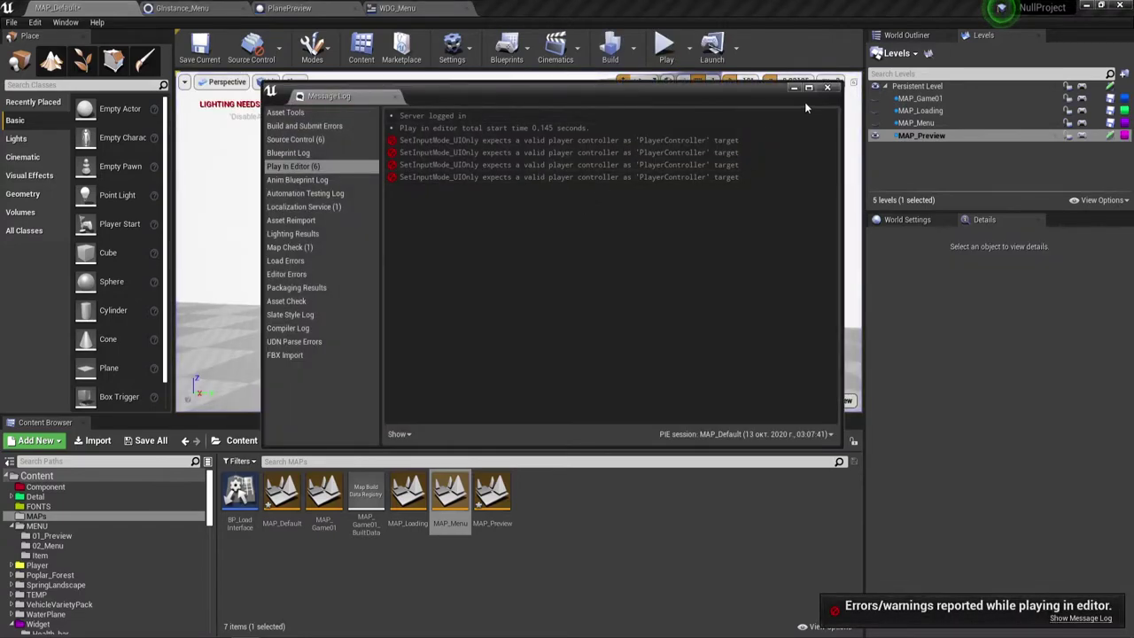
key("alt+p")
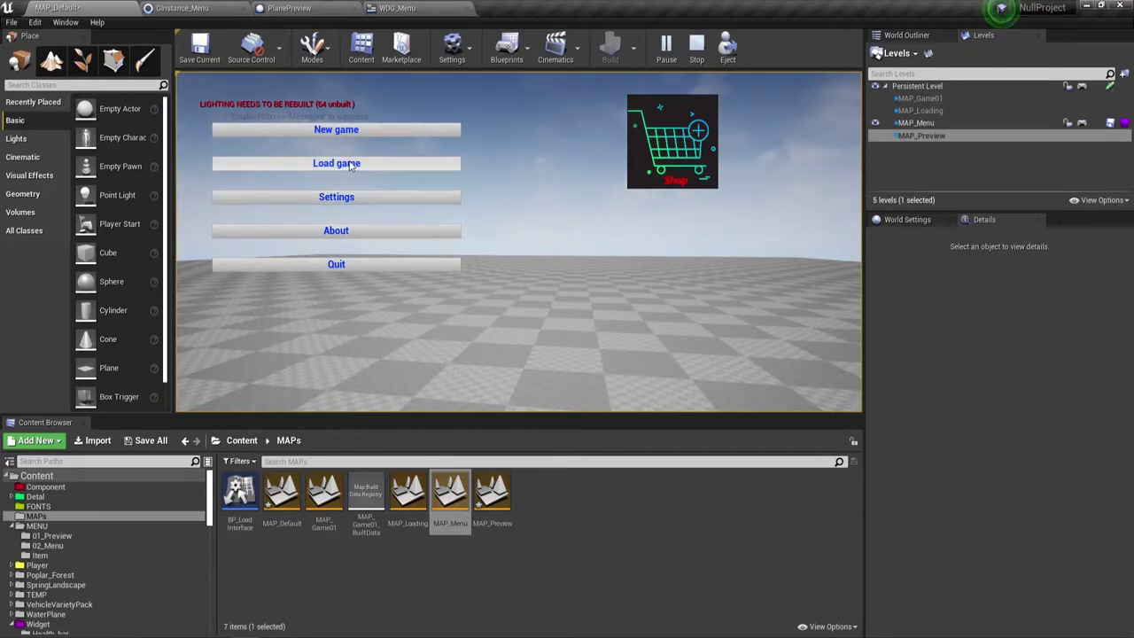
left_click(349, 197)
left_click(722, 395)
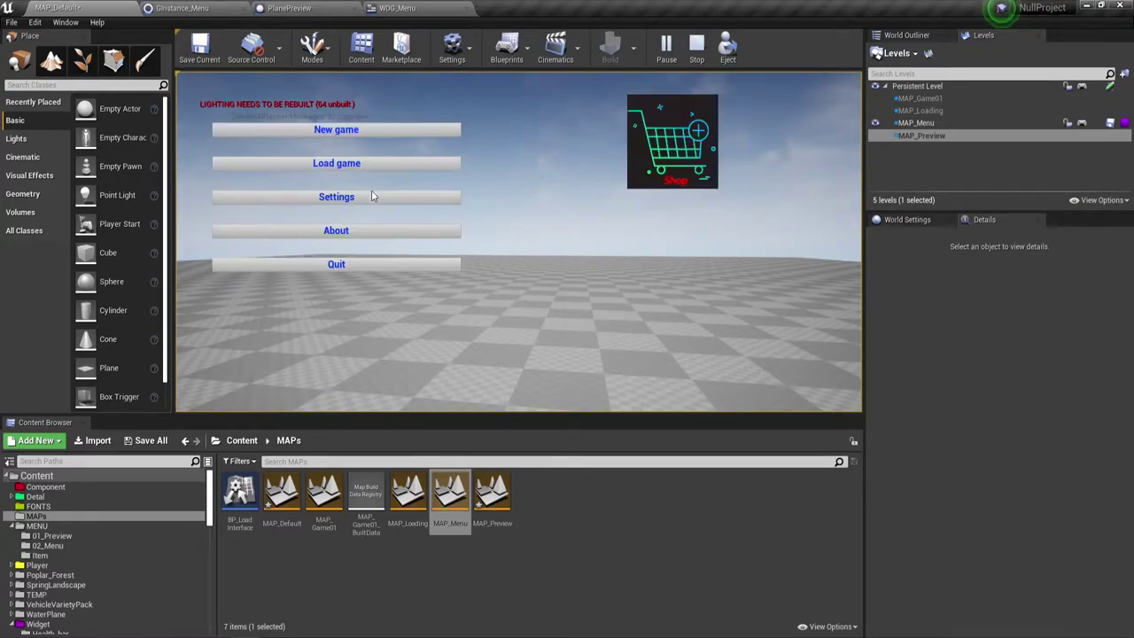
Step: End the preview with Escape, dismiss the Message Log, and play the level again
left_click(381, 196)
key("Escape")
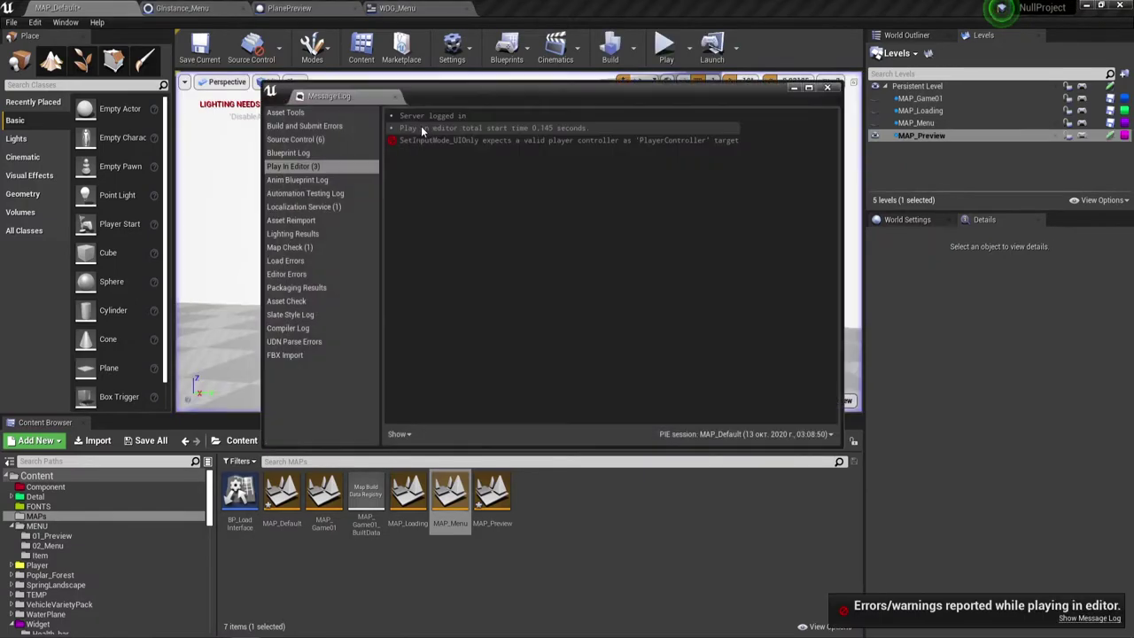
left_click(826, 90)
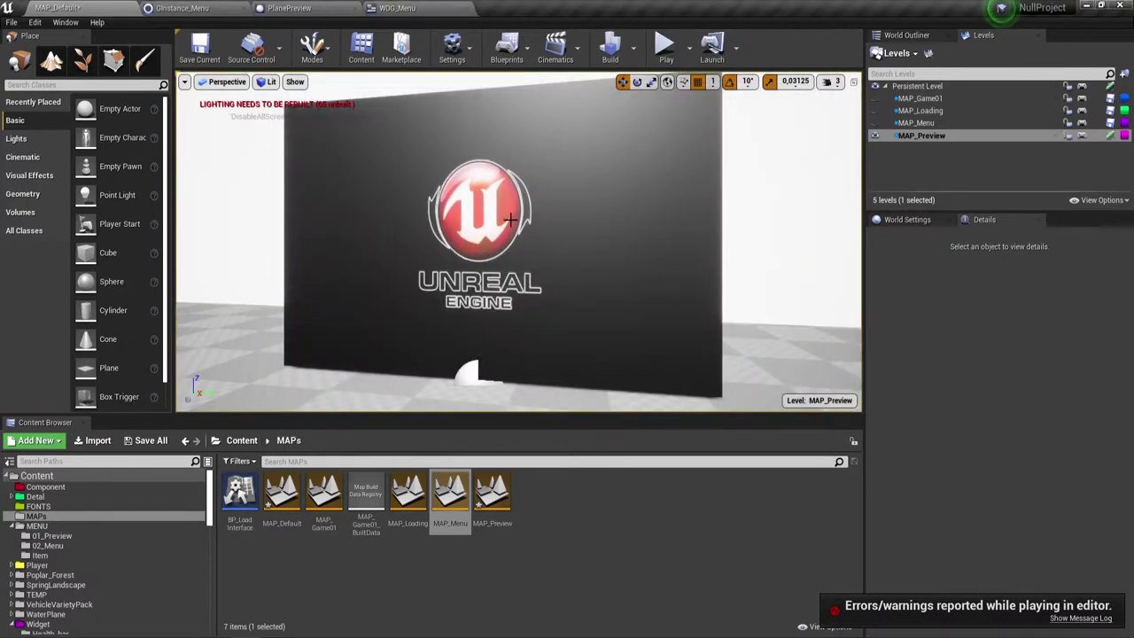
left_click(665, 46)
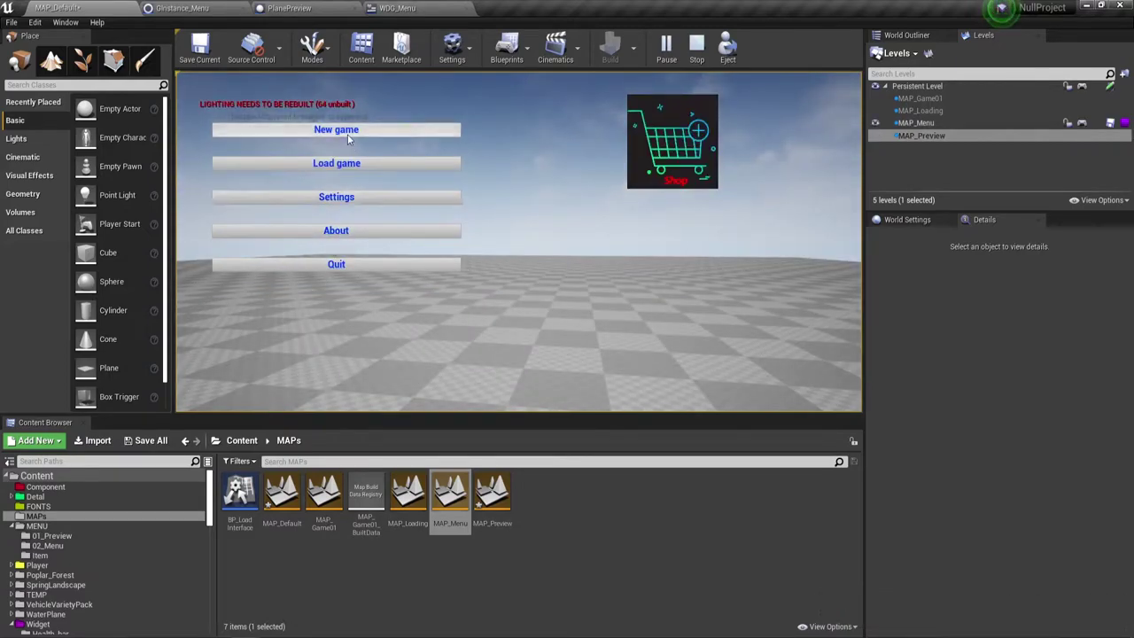
Step: Try New game, review the MAP_Default invalid-URL TravelFailure error, and close the Message Log
left_click(374, 131)
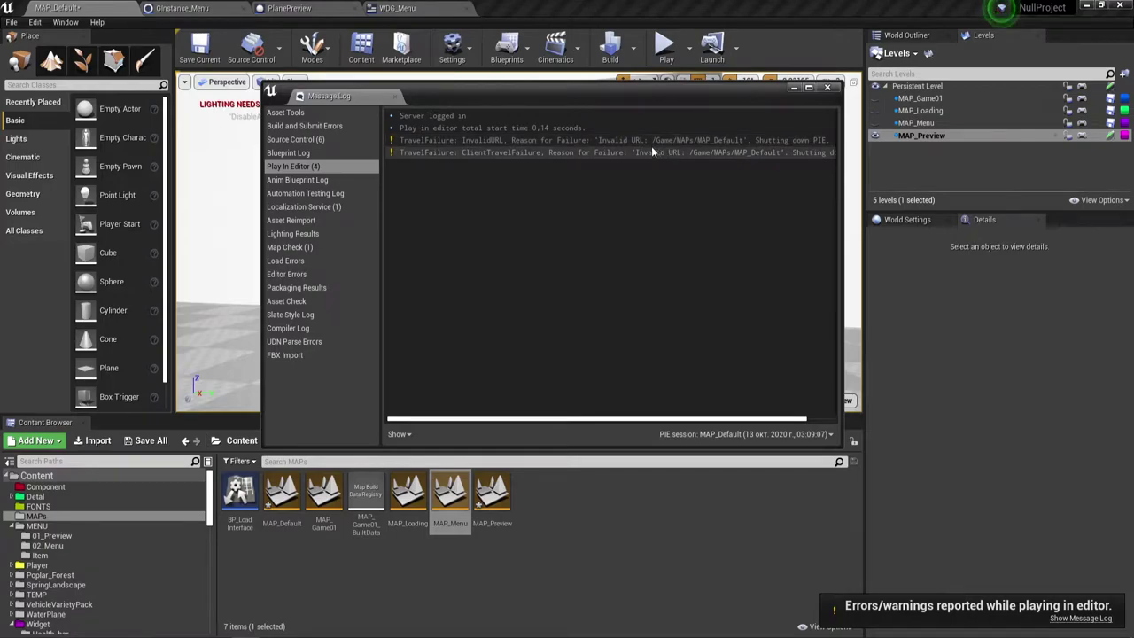
left_click_drag(703, 92, 637, 94)
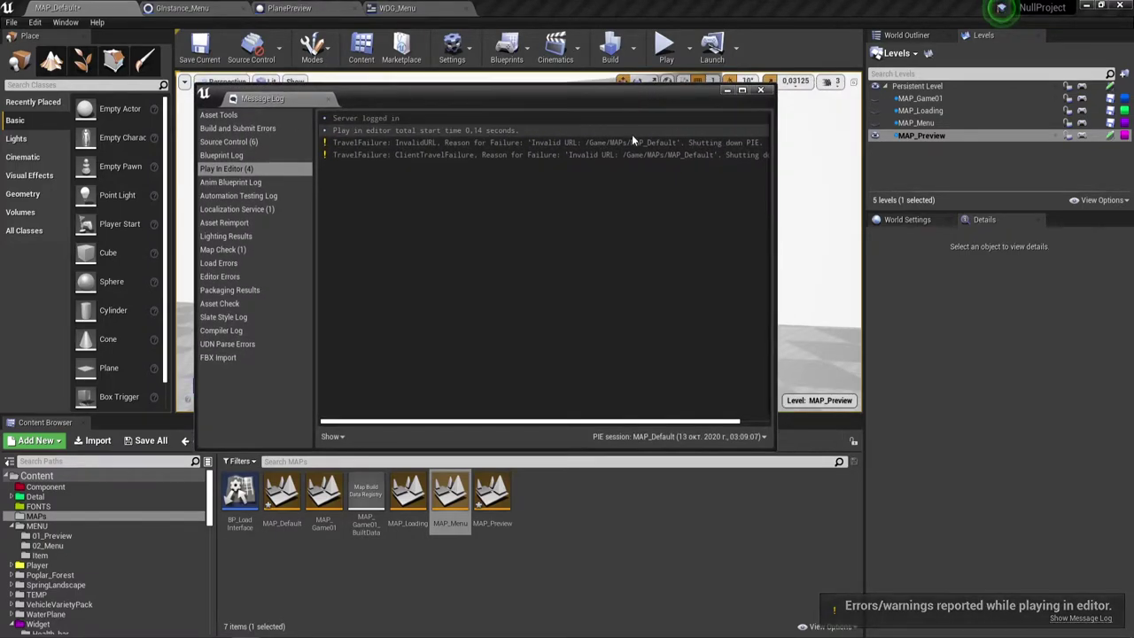
left_click(760, 89)
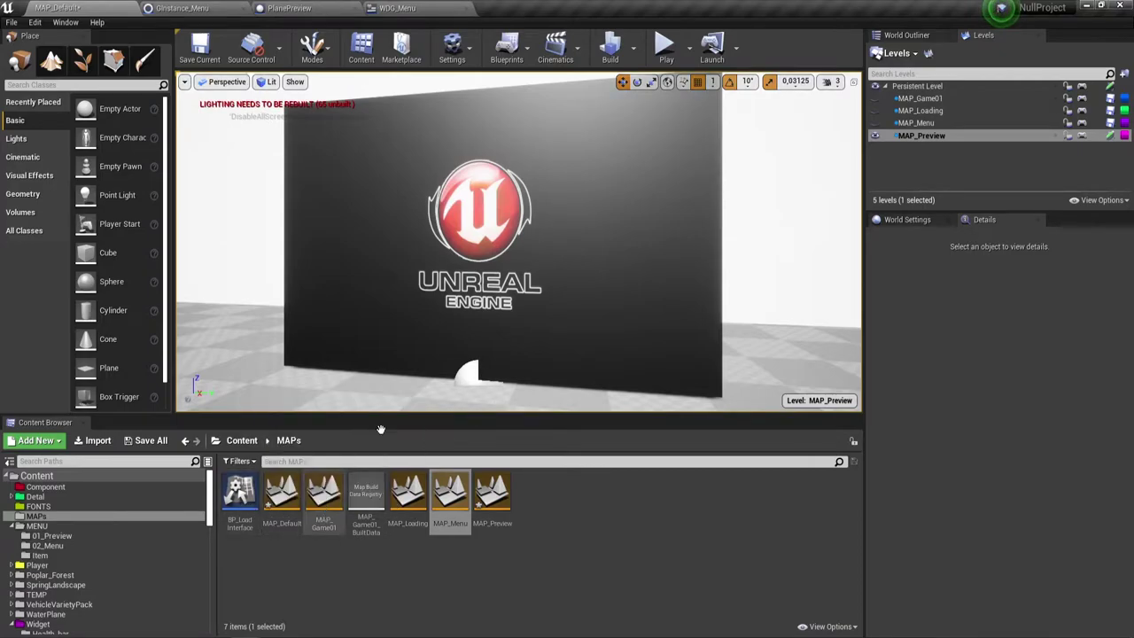
Step: Browse to the MENU folder in the Content Browser and open the WDG_Menu widget blueprint
left_click(241, 440)
double_click(374, 506)
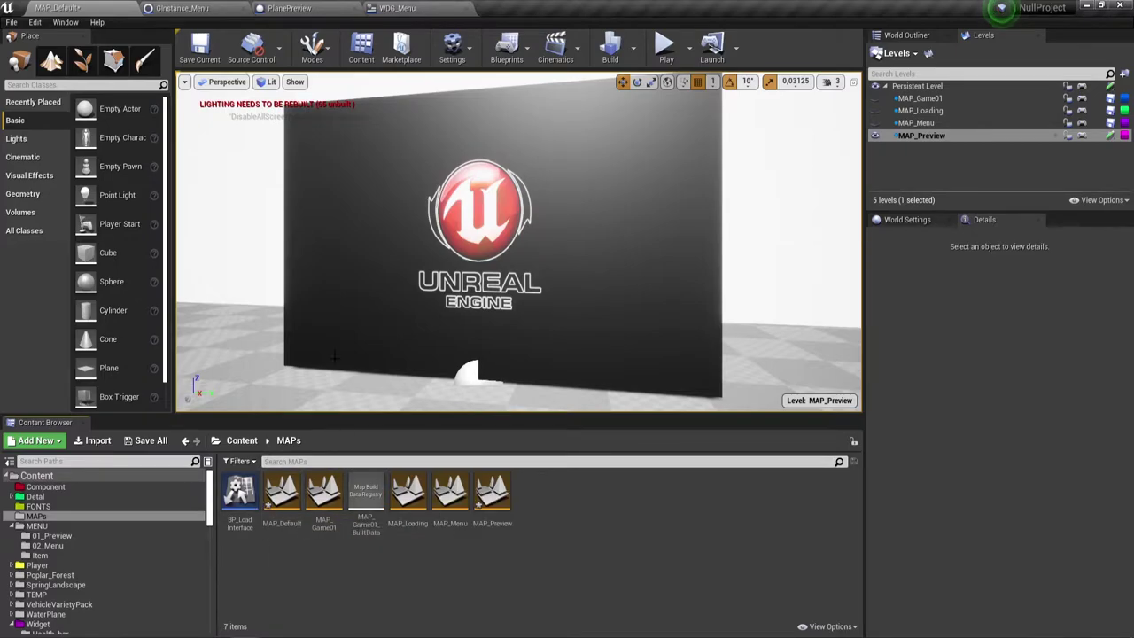
left_click(292, 8)
left_click(58, 7)
left_click(241, 440)
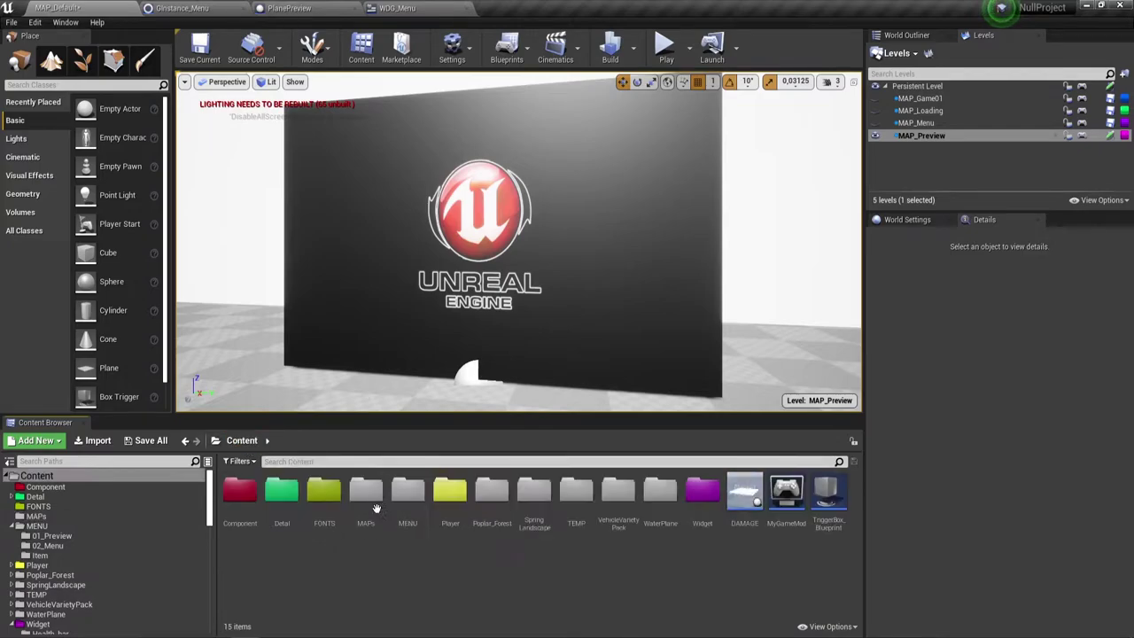
double_click(419, 501)
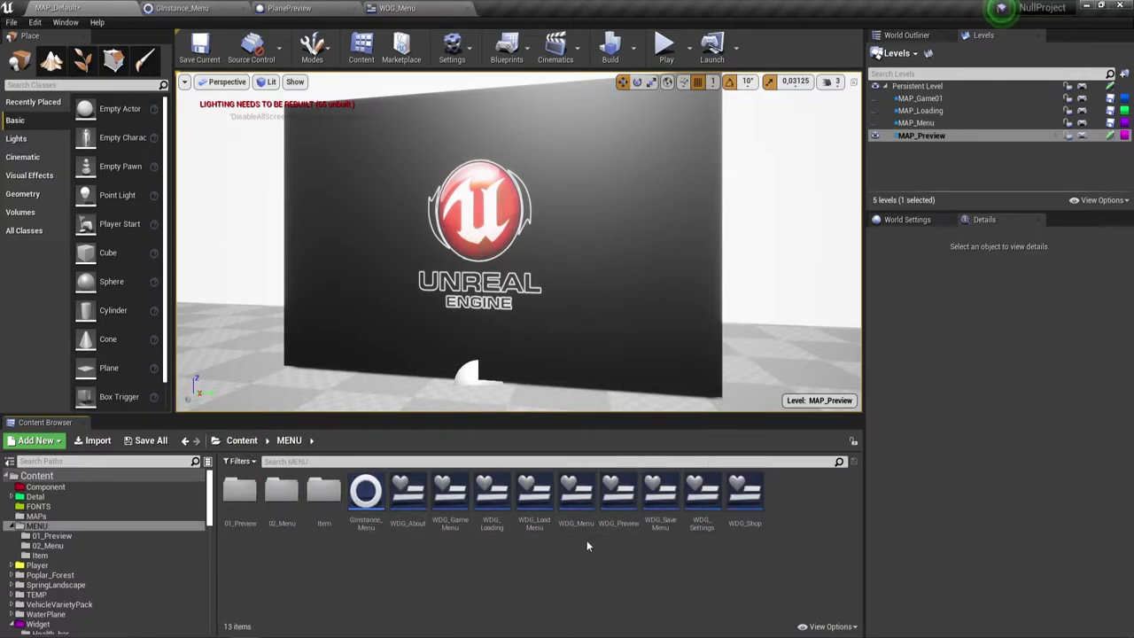
double_click(576, 496)
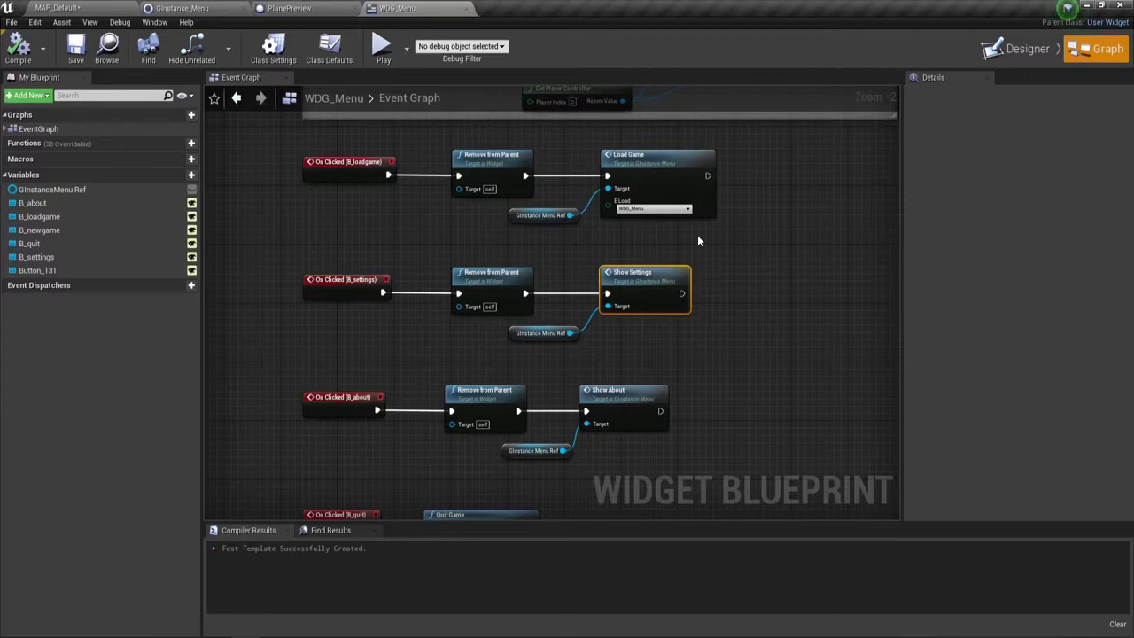
Step: Locate the New game button's graph nodes and widen the new-game comment box to the right
right_click_drag(698, 237, 627, 427)
right_click_drag(692, 304, 709, 307)
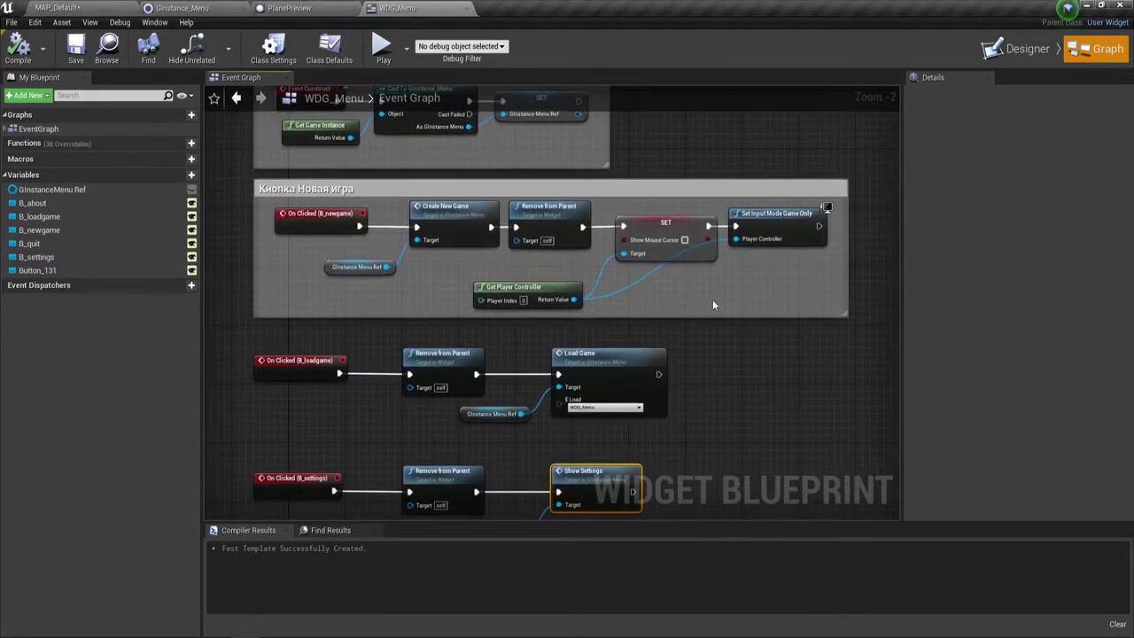
left_click(1018, 49)
left_click(406, 195)
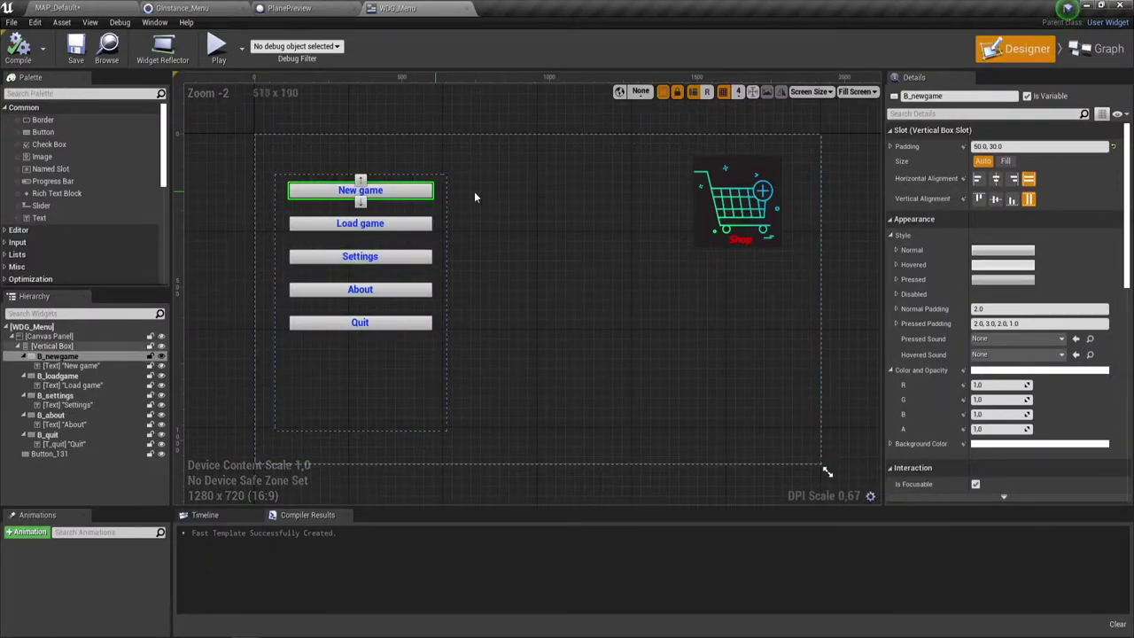
left_click(1098, 49)
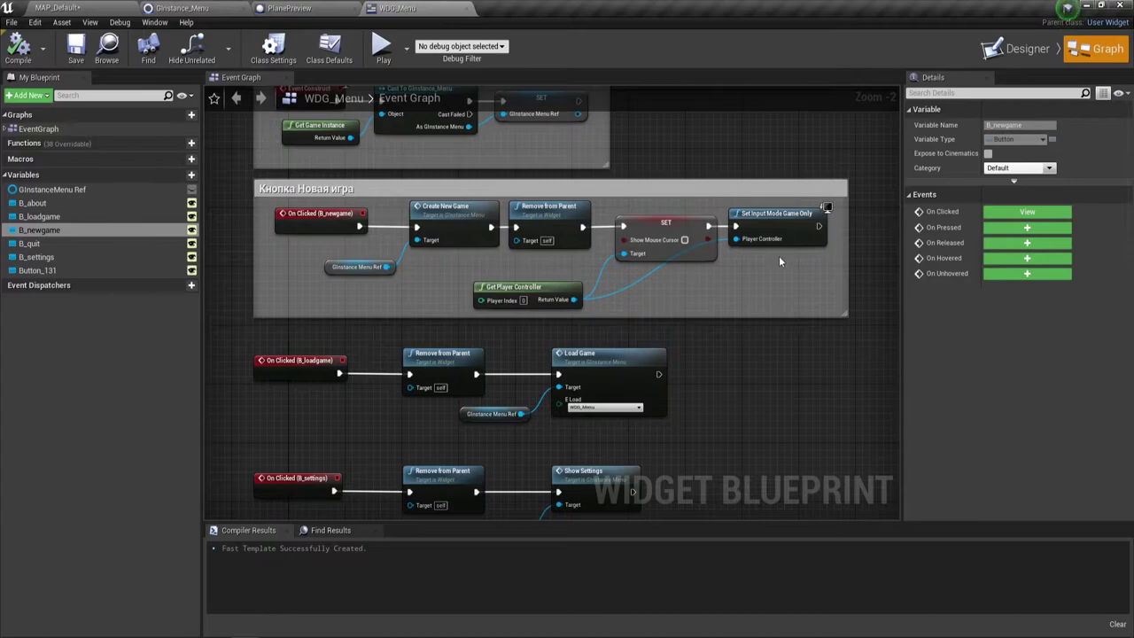
right_click_drag(780, 261, 701, 261)
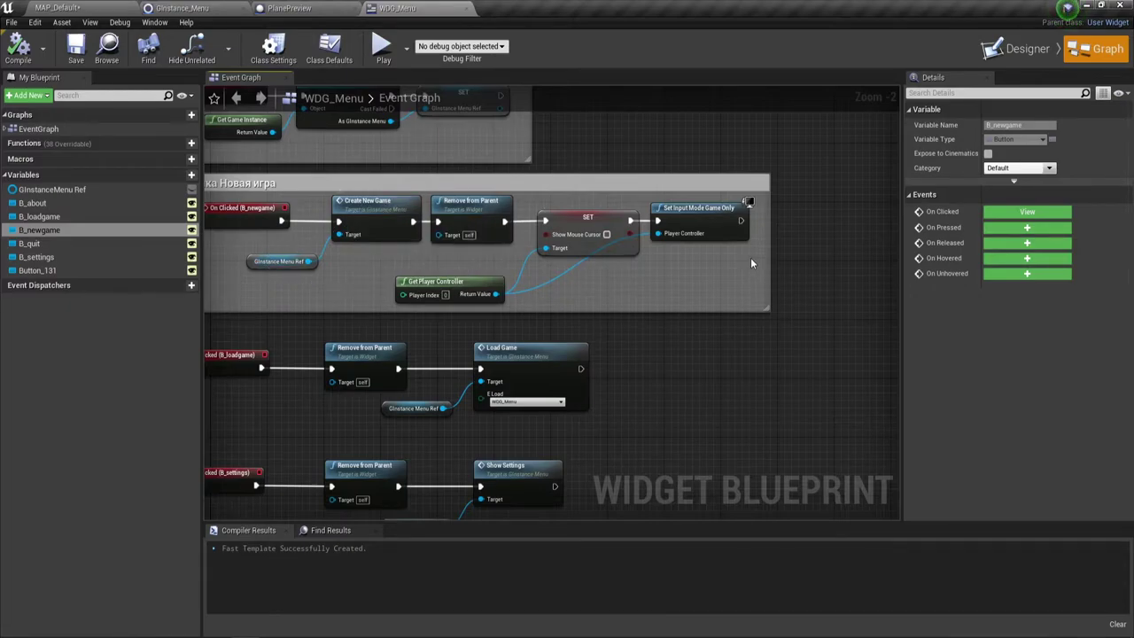
left_click_drag(767, 248, 888, 248)
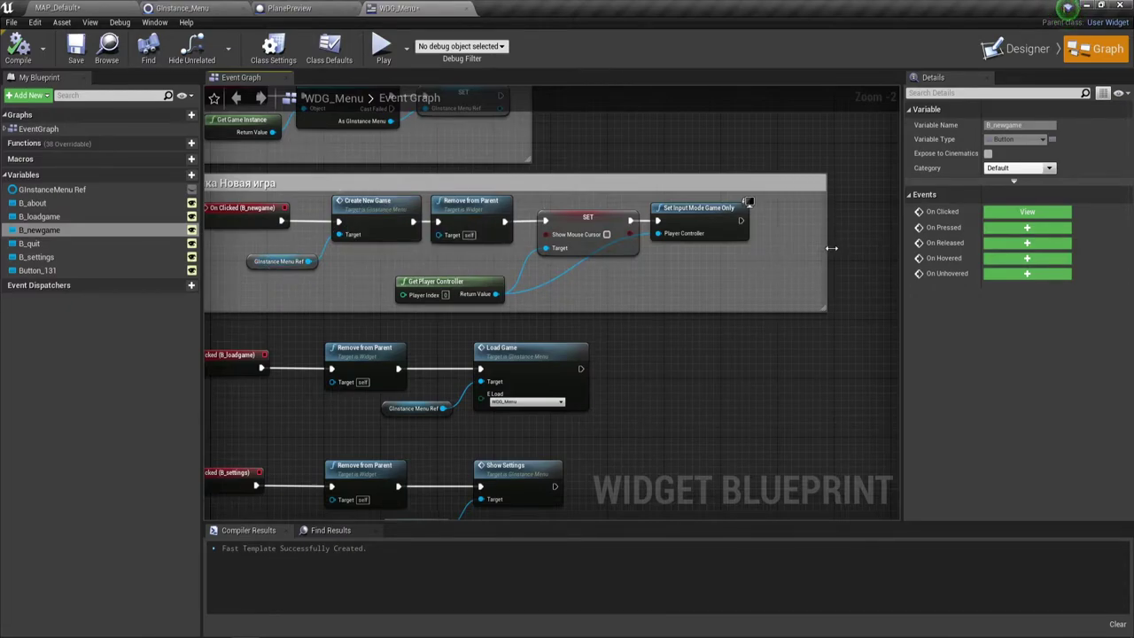
right_click_drag(751, 312, 609, 320)
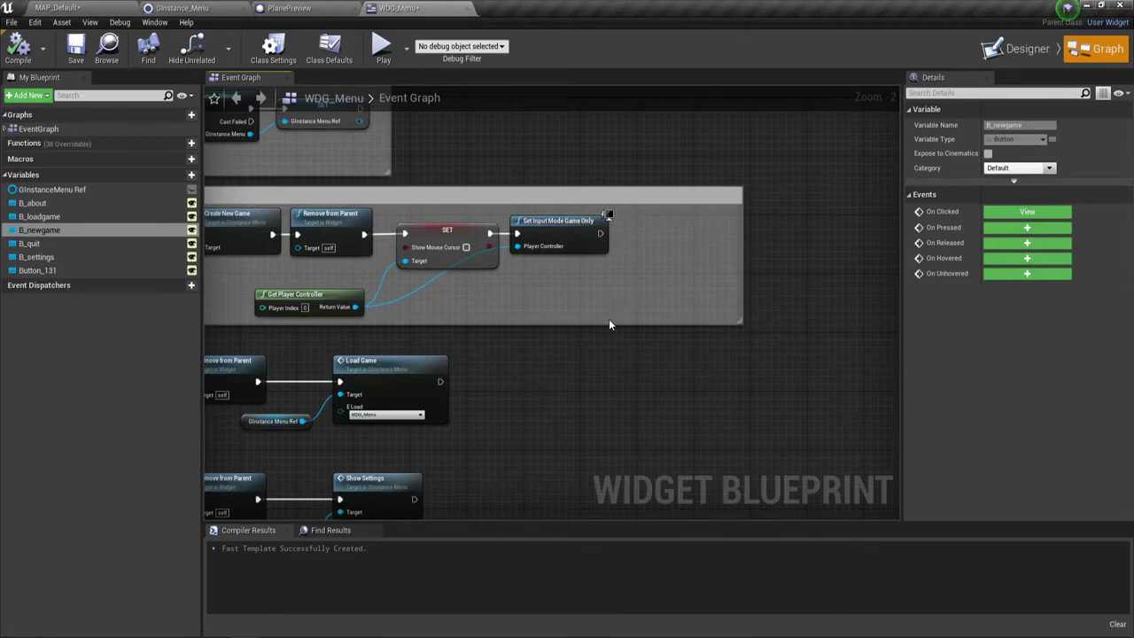
Step: Zoom out over the graph and open the Create New Game function in GInstance_Menu
scroll(609, 302, "down", 3)
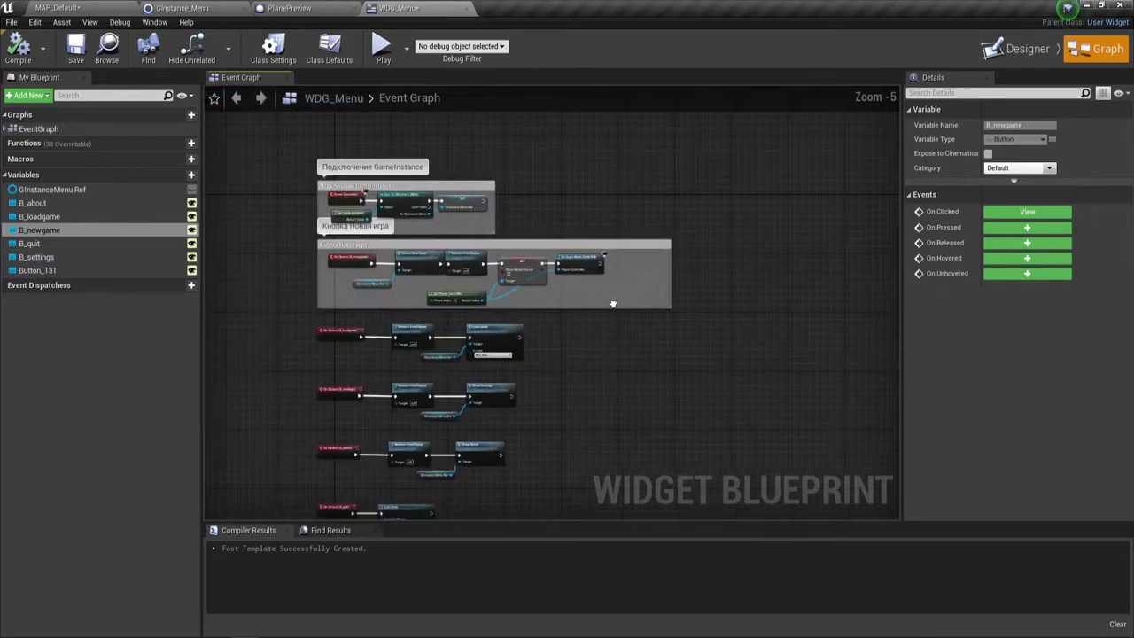
right_click_drag(609, 292, 500, 302)
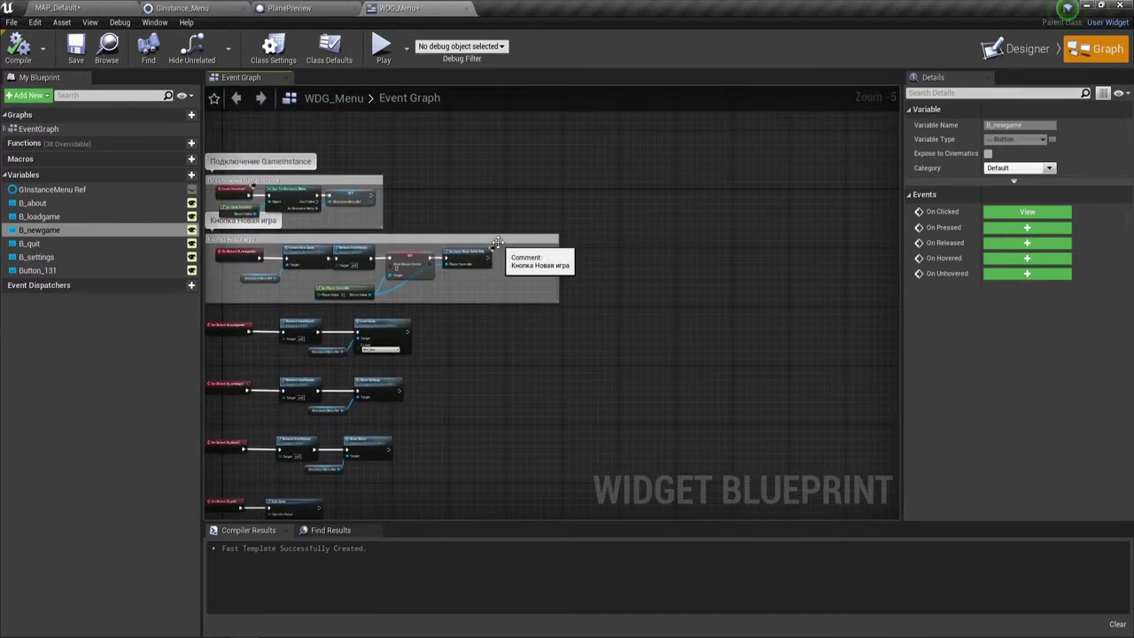
scroll(280, 281, "up", 4)
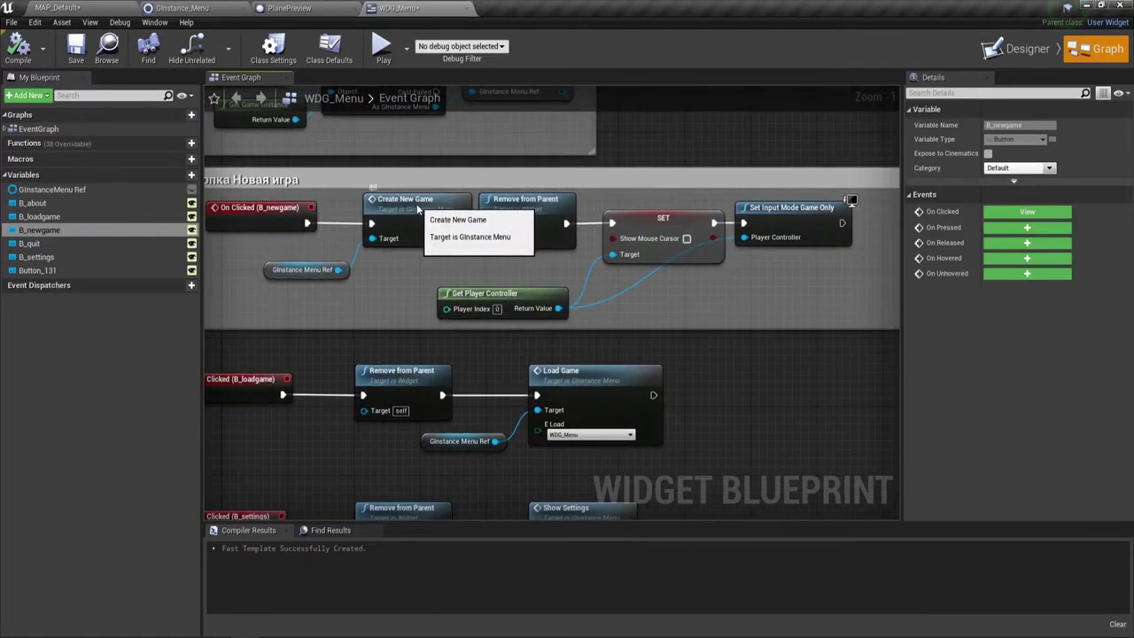
double_click(418, 207)
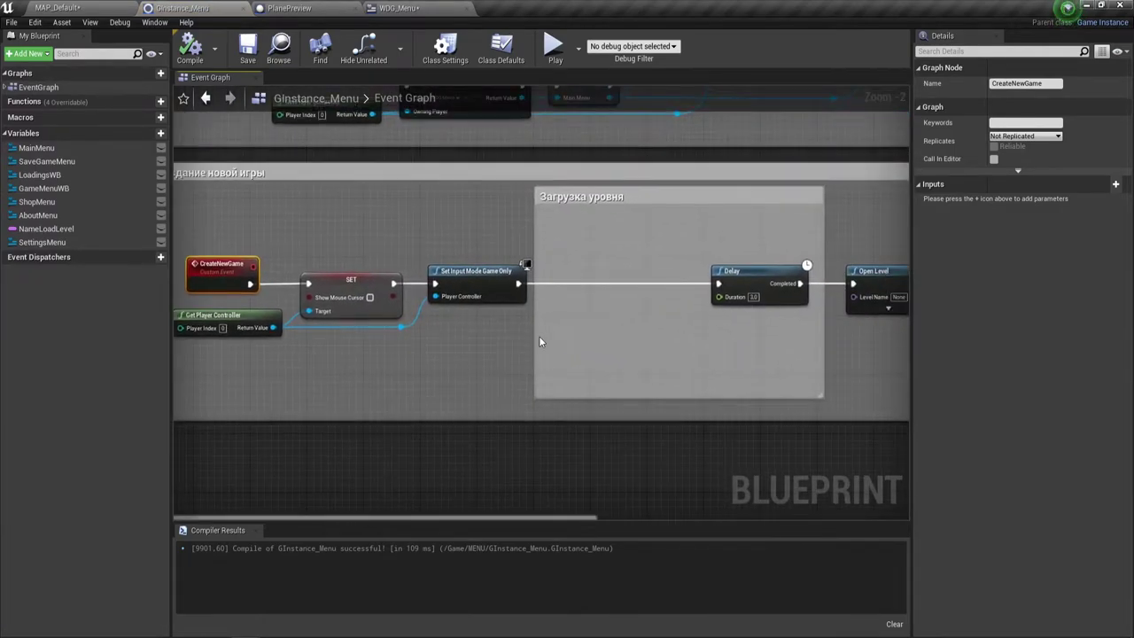
Step: Delete the Open Level node that follows the Delay
right_click_drag(691, 346, 582, 344)
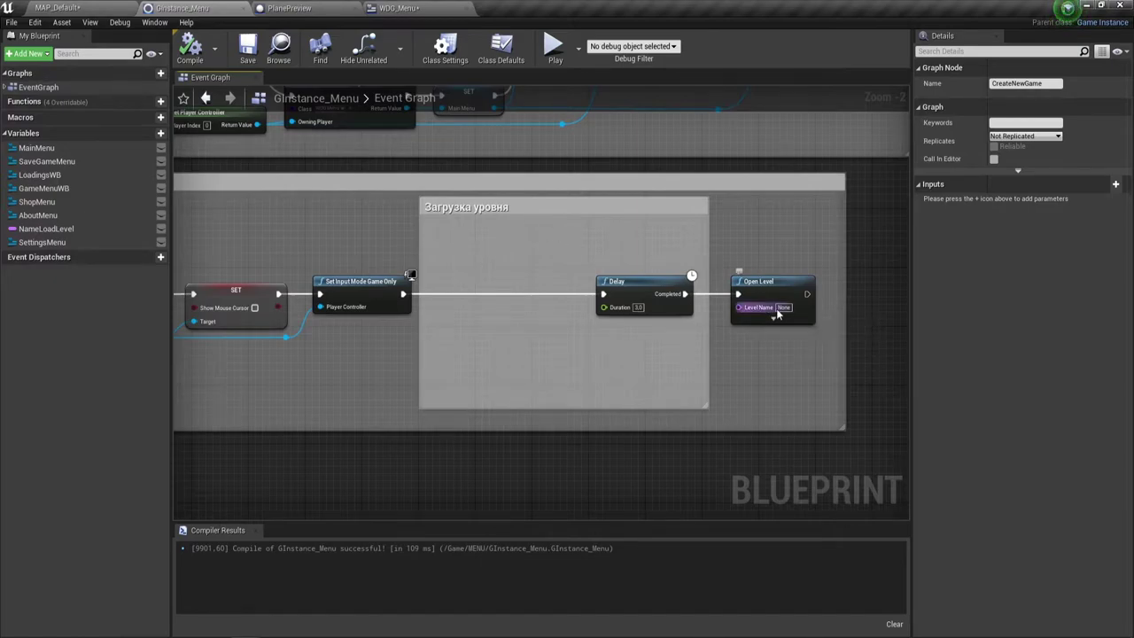
left_click(779, 281)
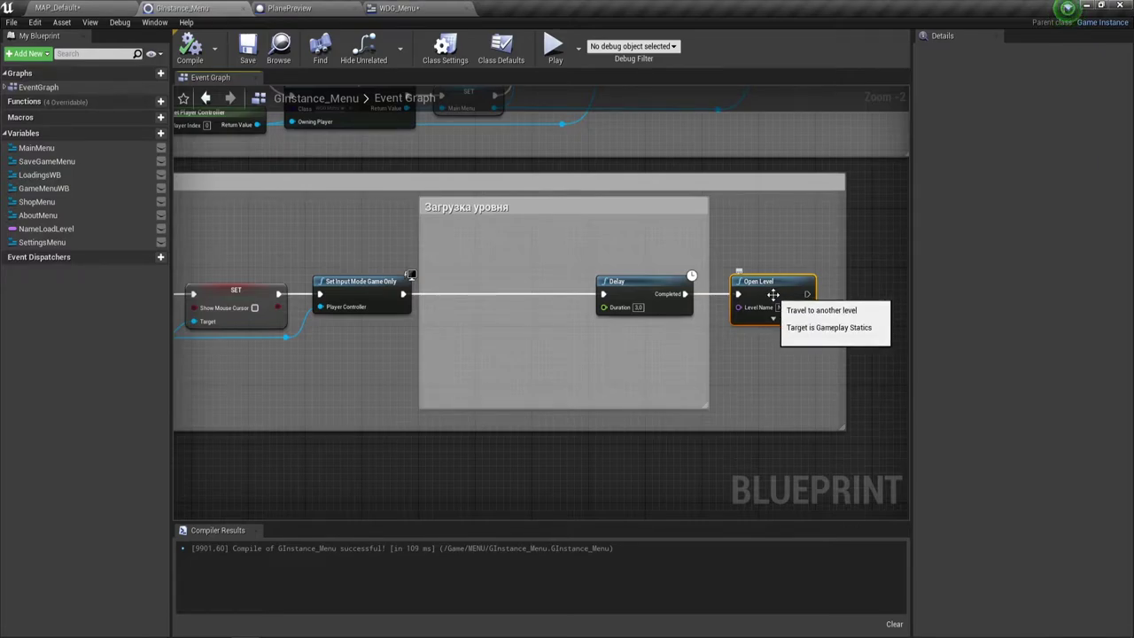
key("Delete")
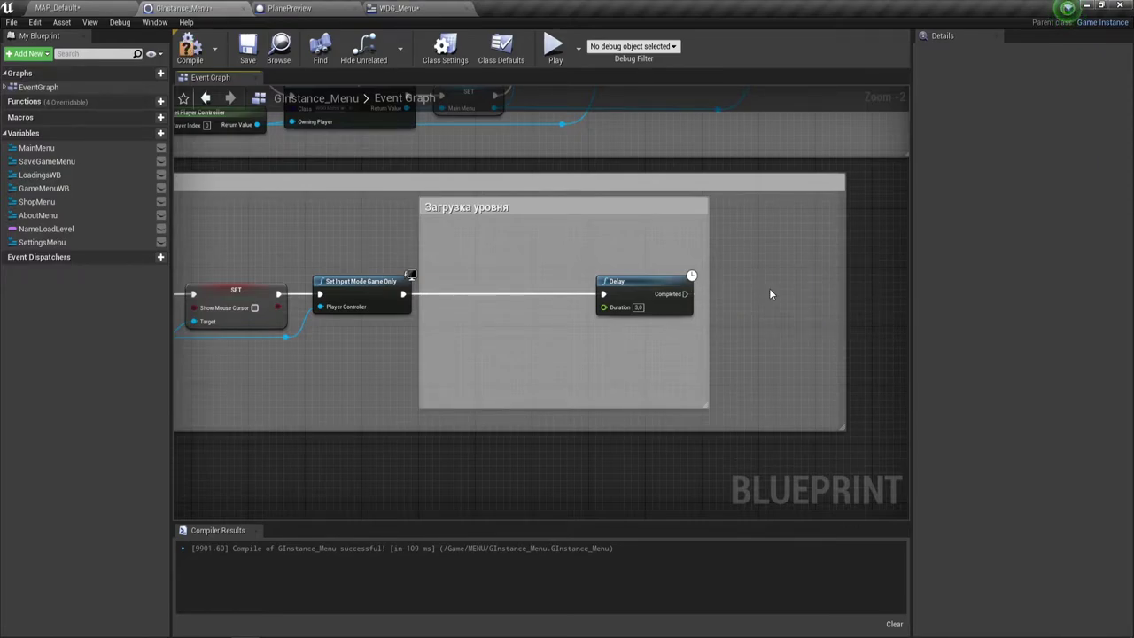
right_click_drag(717, 370, 511, 362)
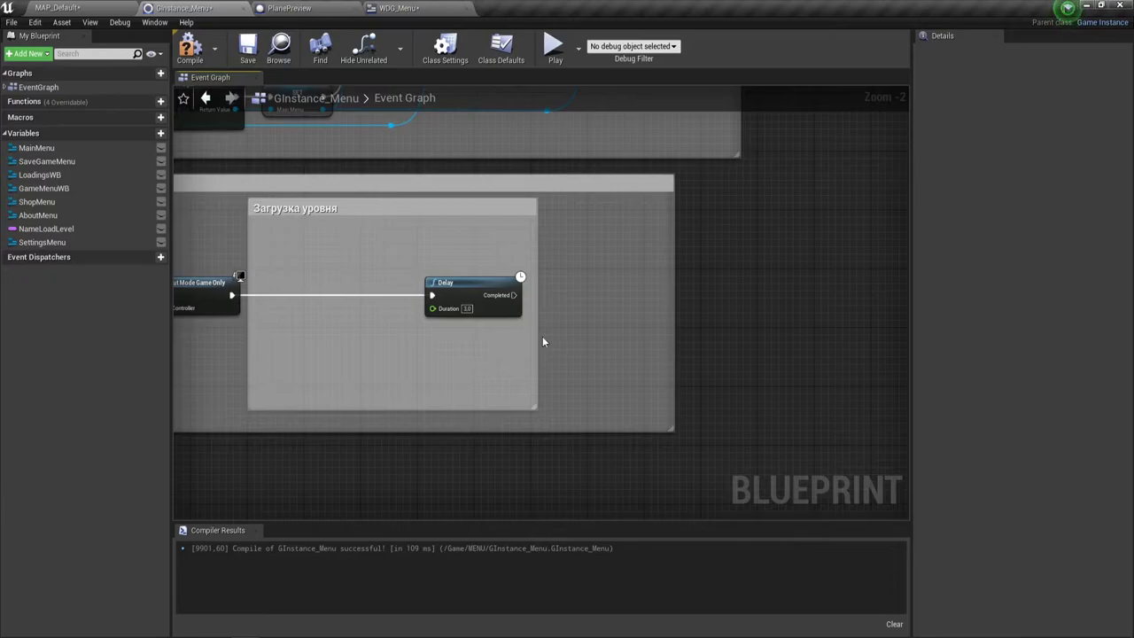
Step: Add Get Game Instance, cast its Return Value to GInstance_Menu, and wire Delay Completed into the cast
right_click(542, 335)
type("get g")
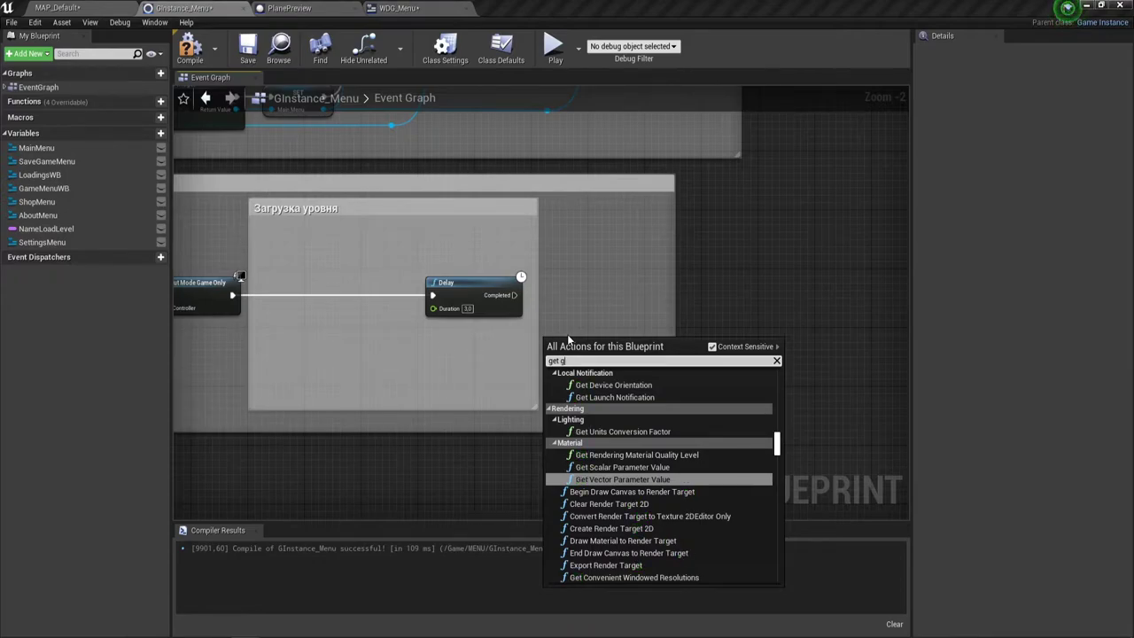
type("ame")
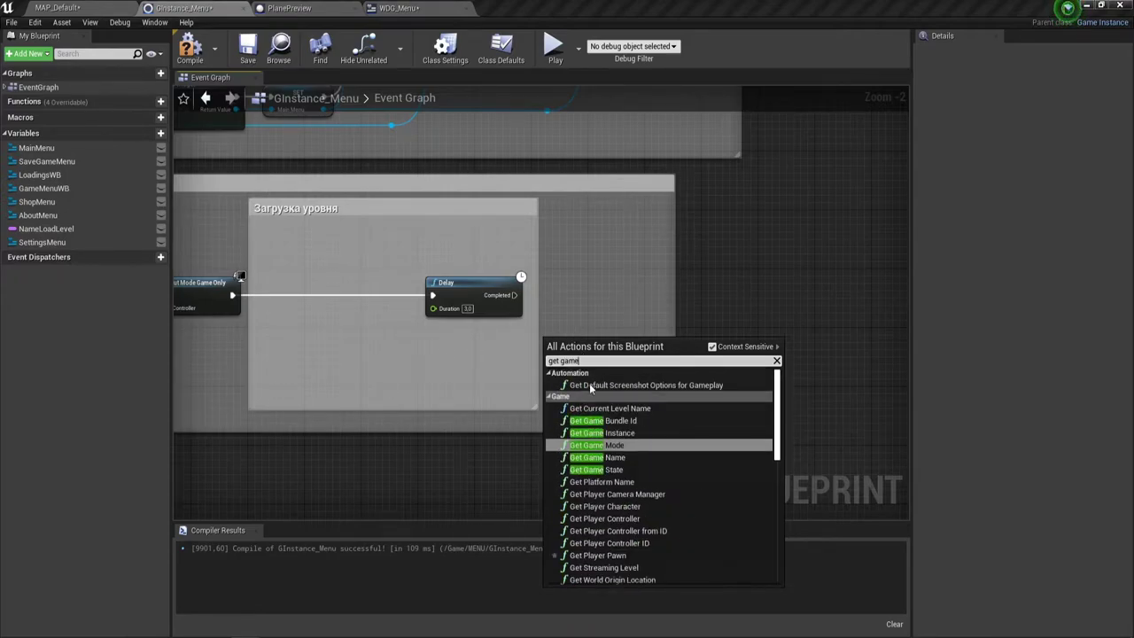
left_click(625, 433)
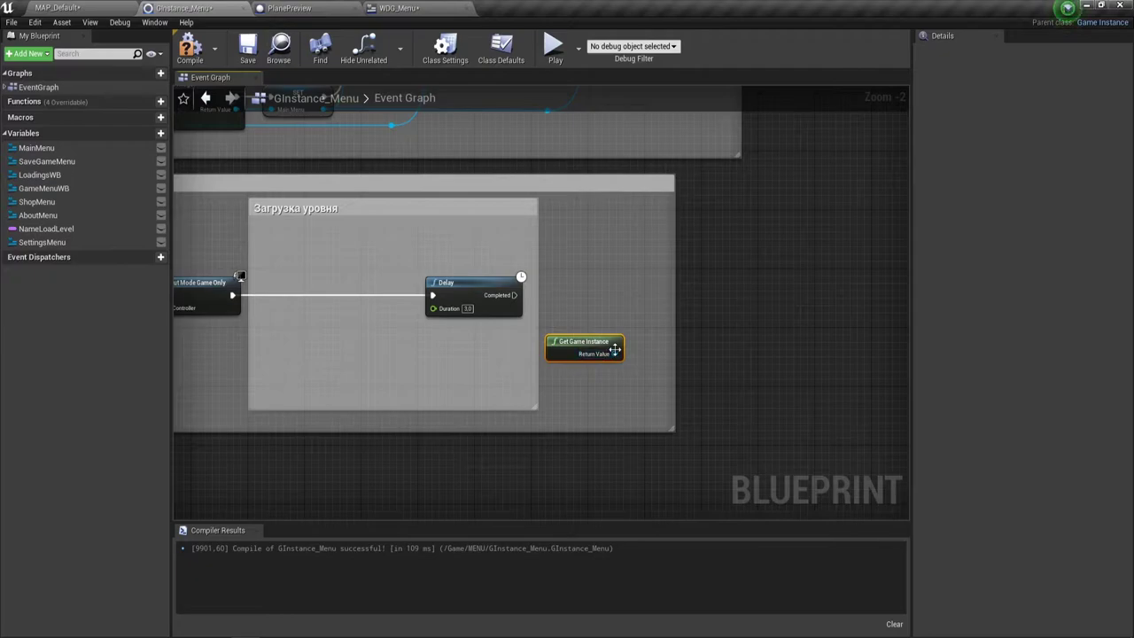
left_click_drag(615, 353, 647, 302)
type("cast")
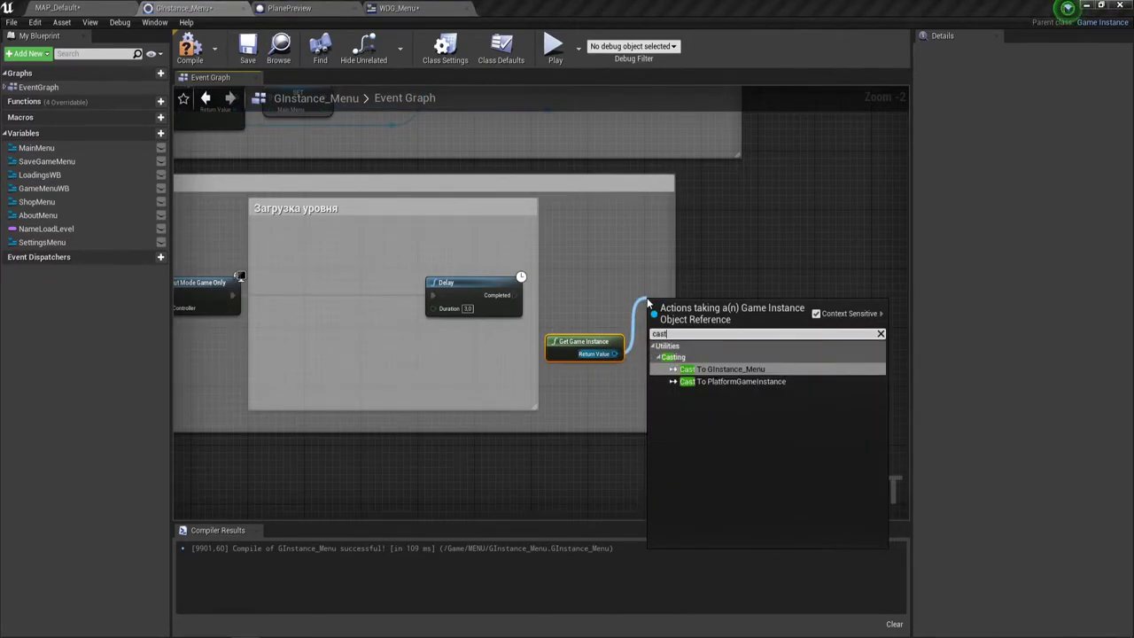
left_click(737, 370)
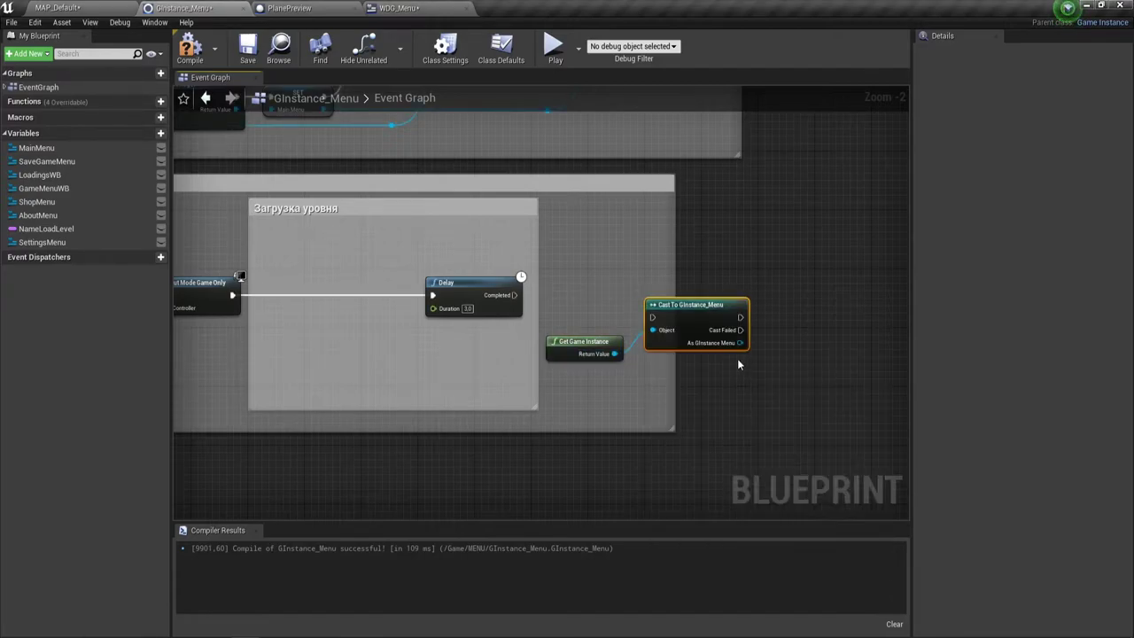
left_click_drag(653, 301, 582, 287)
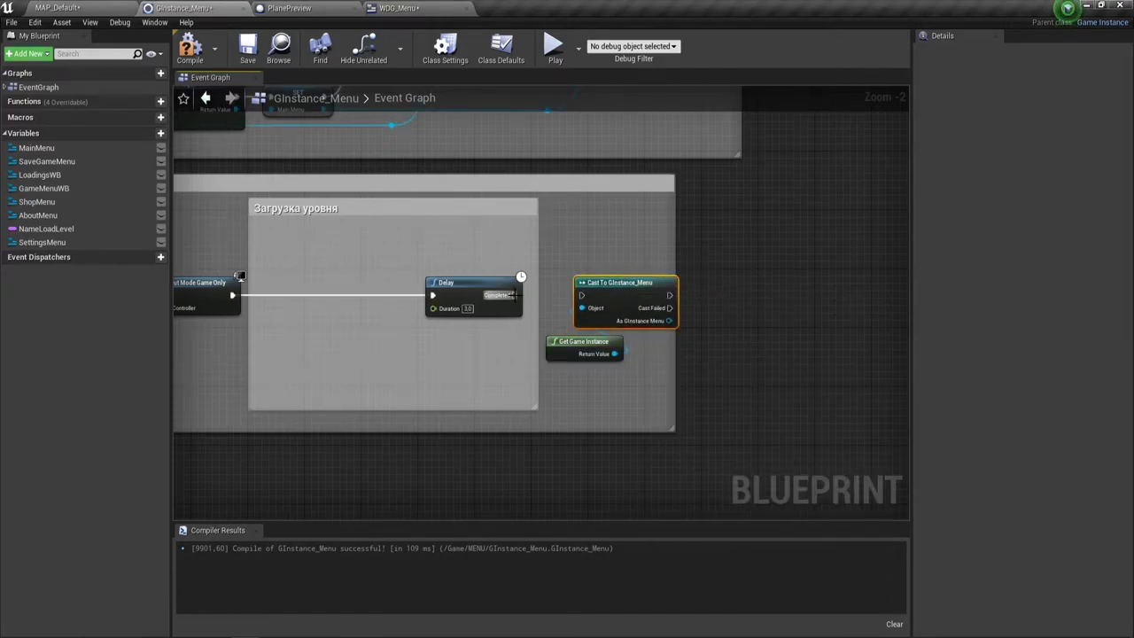
left_click_drag(514, 295, 582, 295)
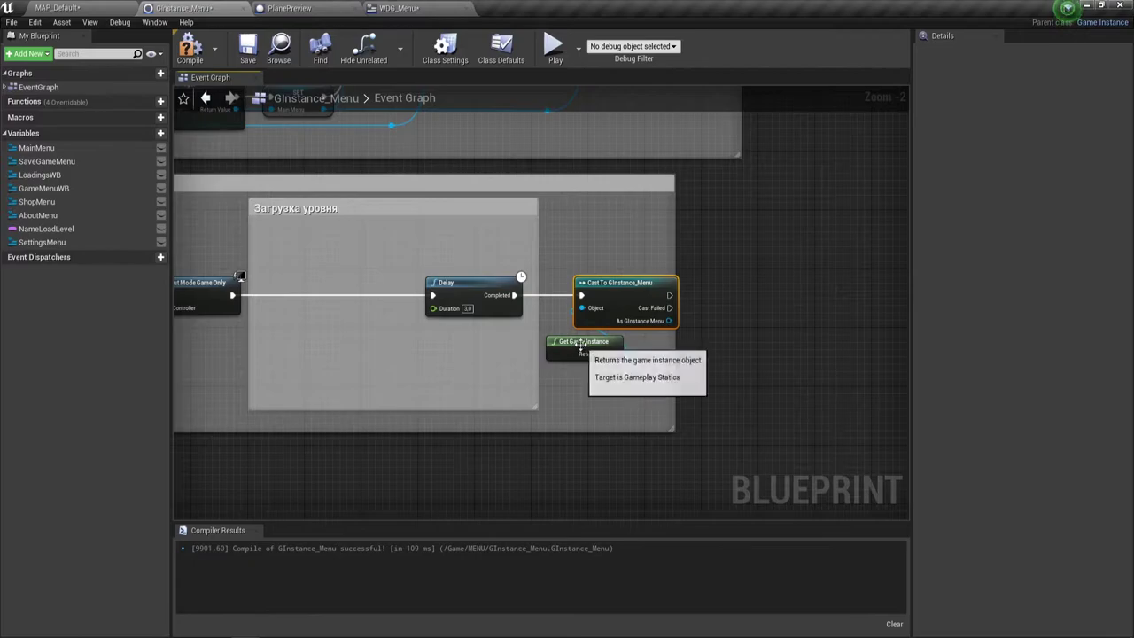
Step: Tidy the Get Game Instance and Cast nodes into position after the Delay
left_click_drag(580, 351, 523, 351)
left_click_drag(553, 271, 596, 389)
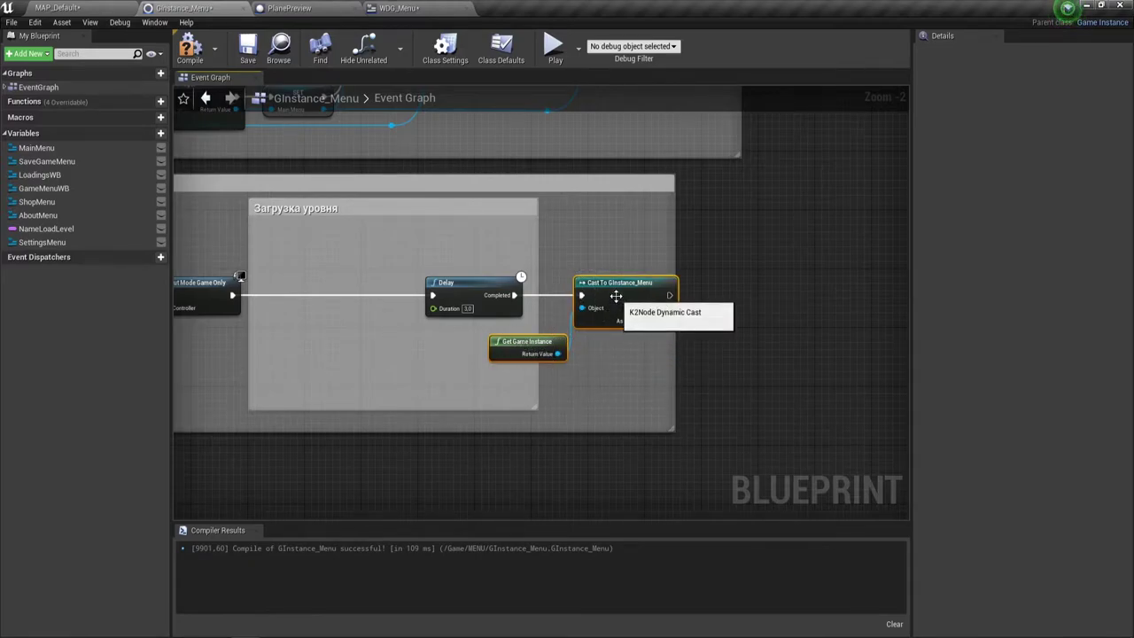
left_click_drag(617, 293, 674, 293)
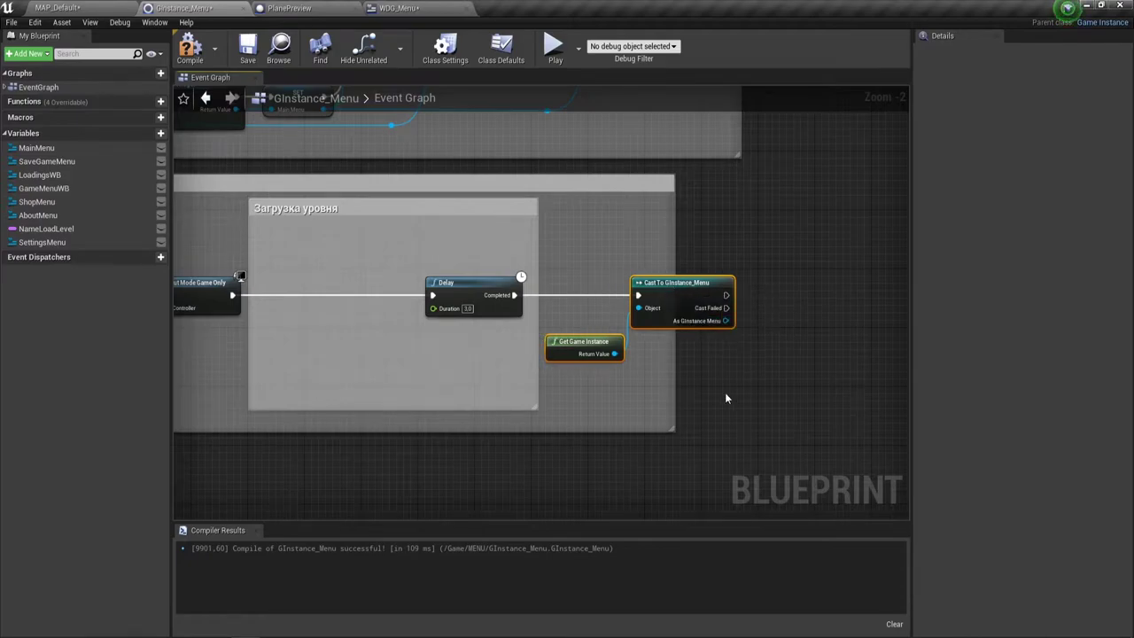
right_click_drag(724, 392, 535, 383)
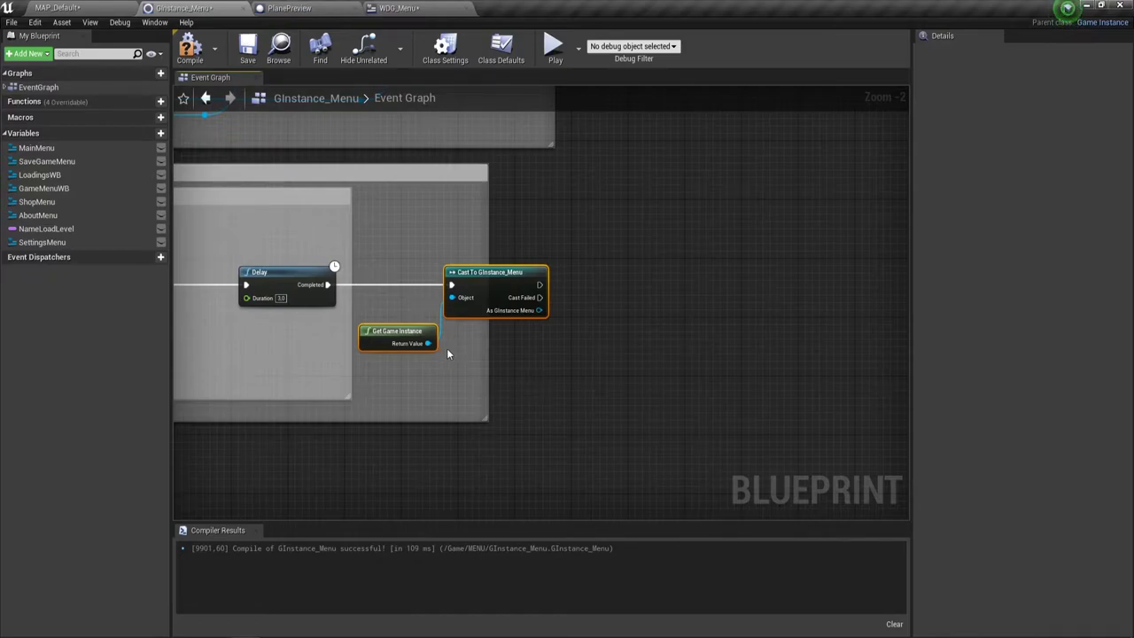
Step: Drag the NameLoadLevel variable in as a setter, then delete that unwanted SET node
left_click(42, 232)
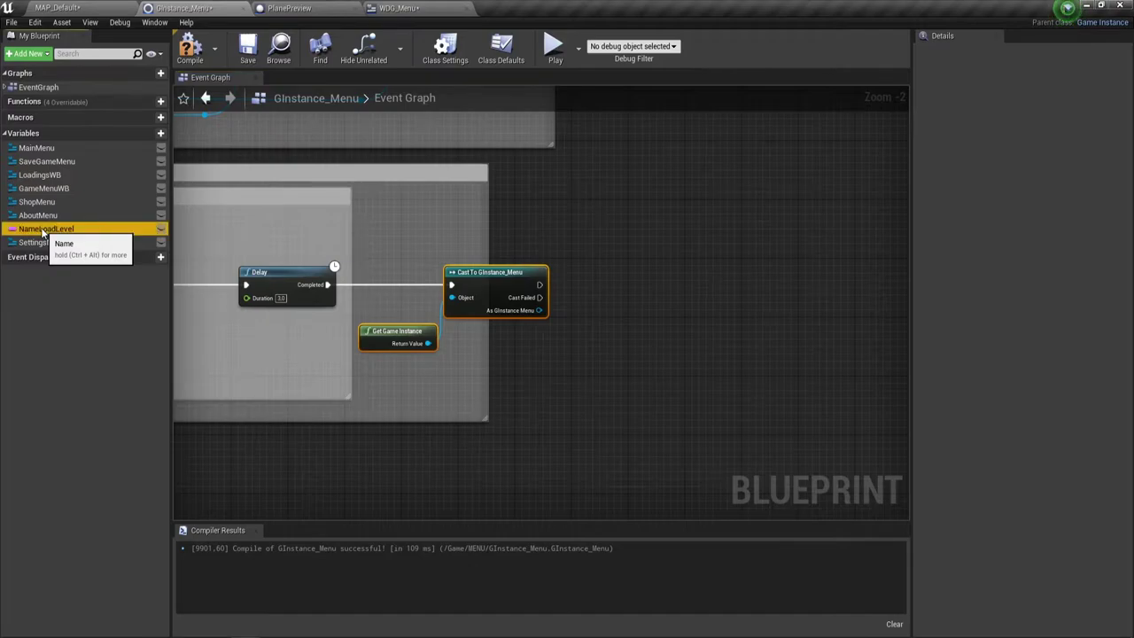
left_click_drag(43, 232, 542, 289)
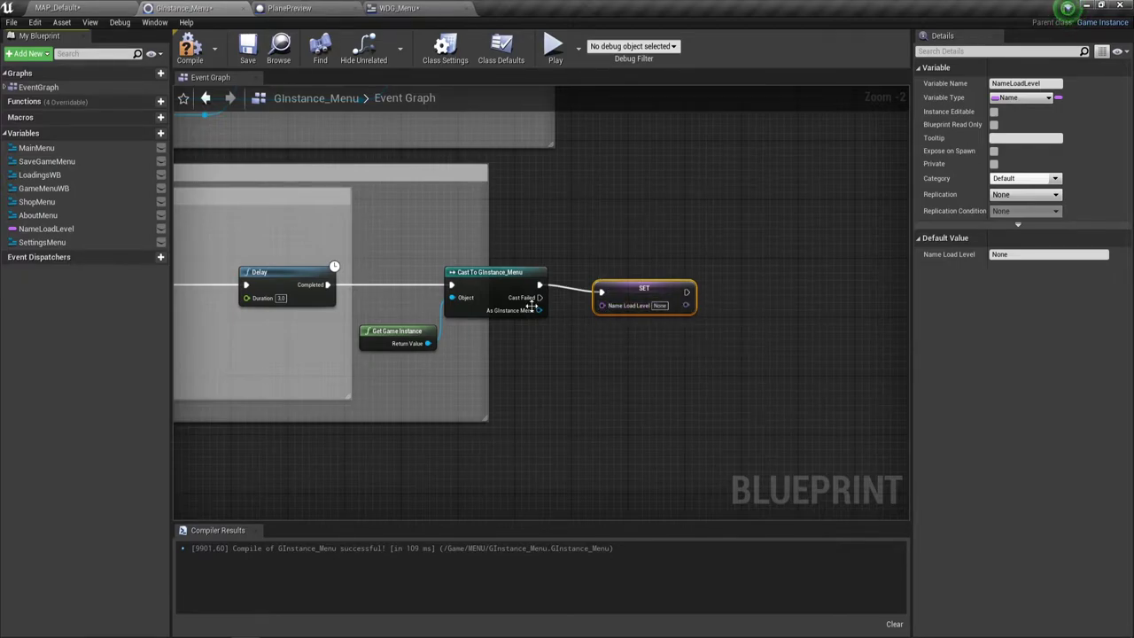
left_click_drag(538, 310, 612, 316)
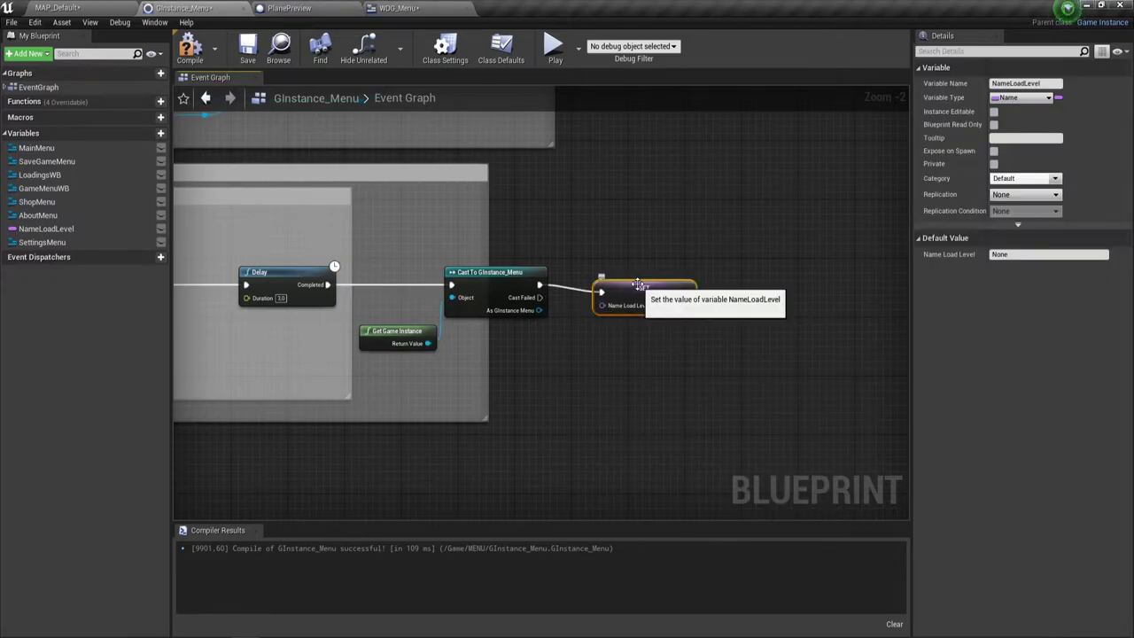
key("Delete")
Step: Add Set Name Load Level from the cast's As GInstance Menu pin and wire the cast's exec into it
left_click_drag(538, 310, 596, 336)
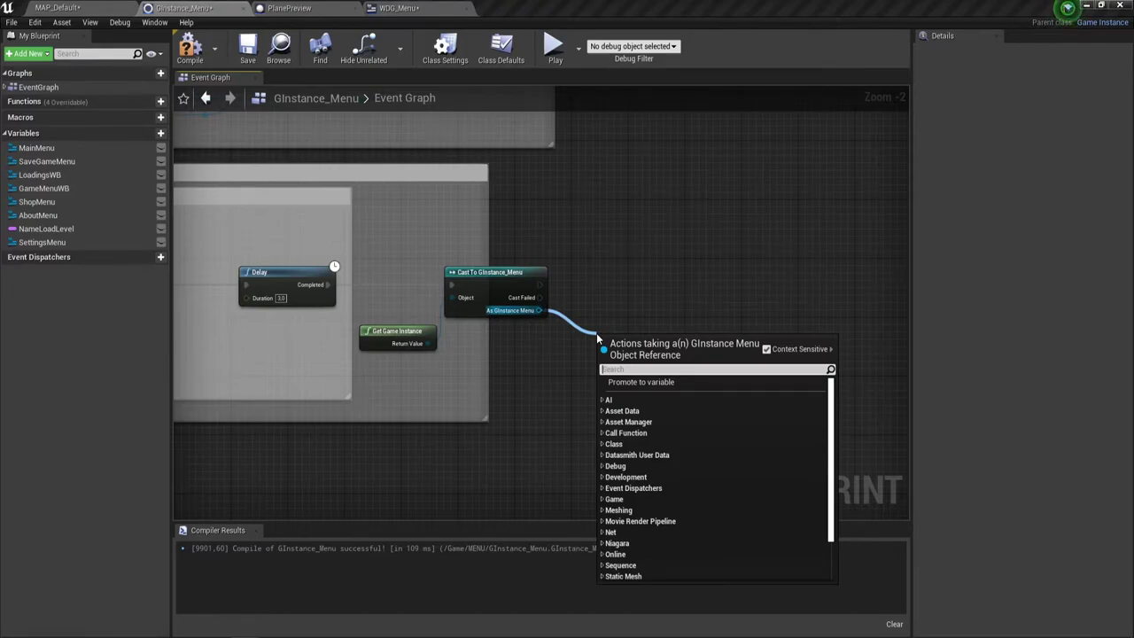
type("nam")
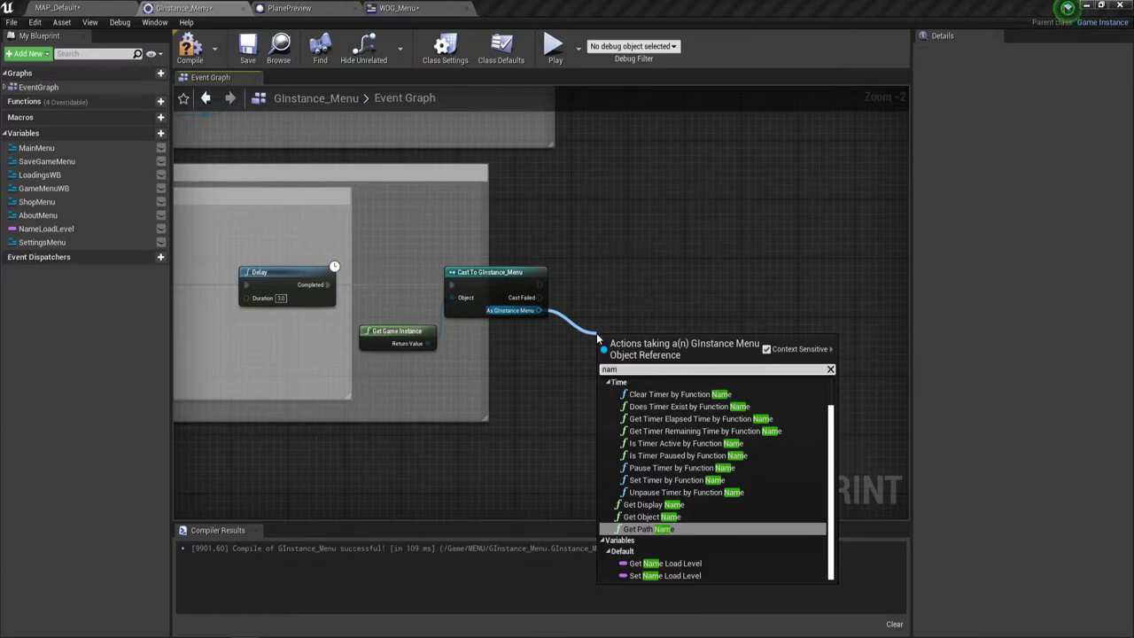
left_click(682, 579)
left_click_drag(608, 357, 628, 286)
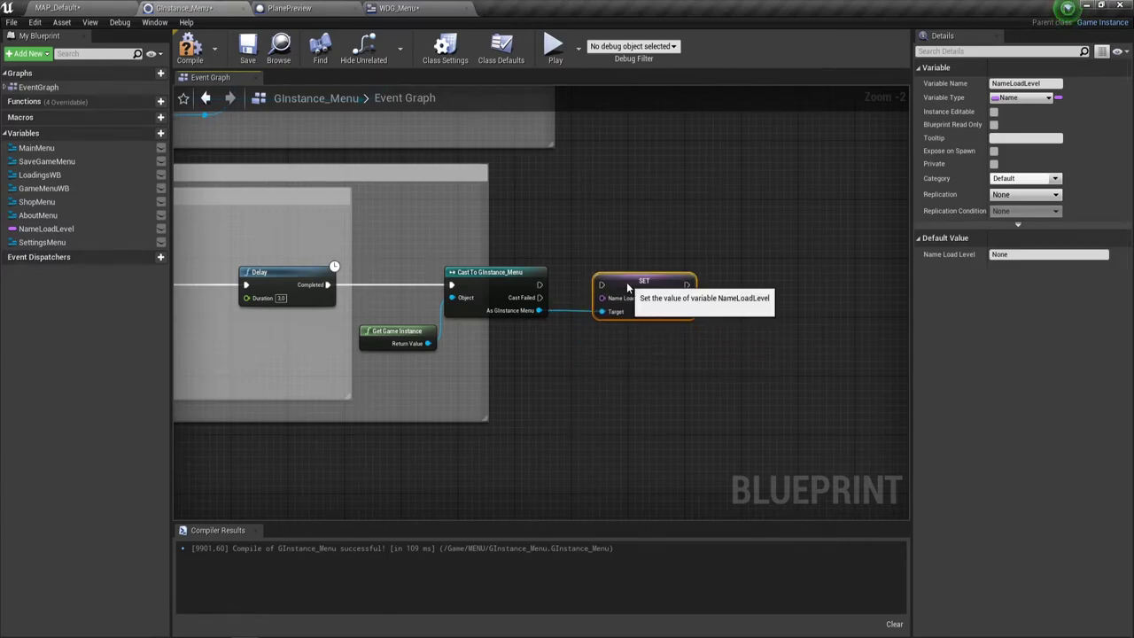
left_click_drag(540, 285, 602, 284)
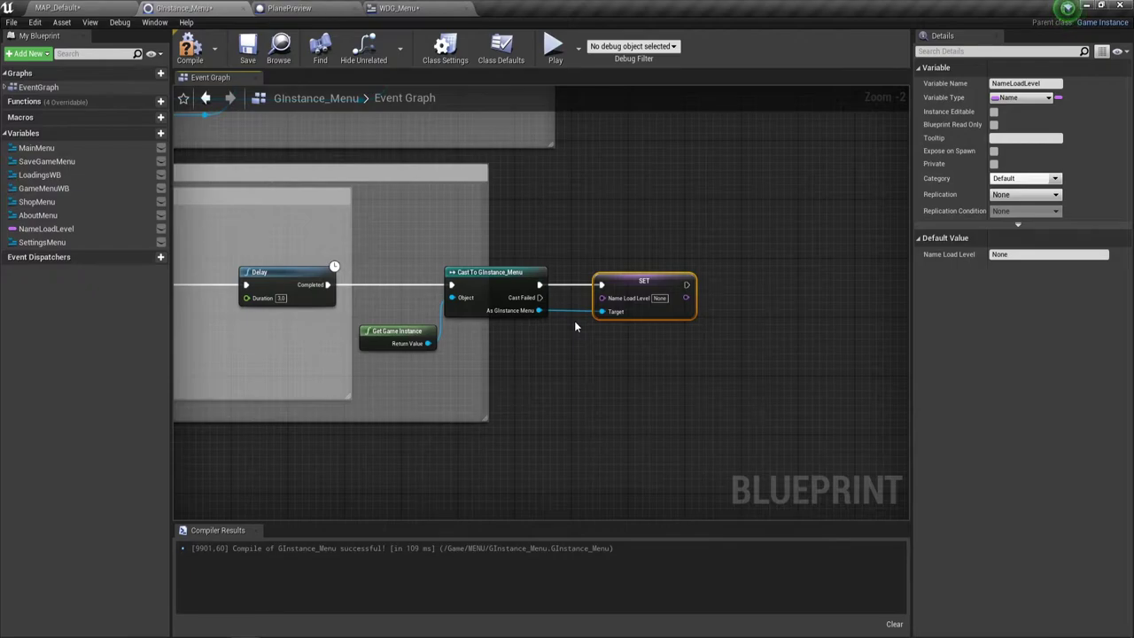
scroll(642, 312, "up", 2)
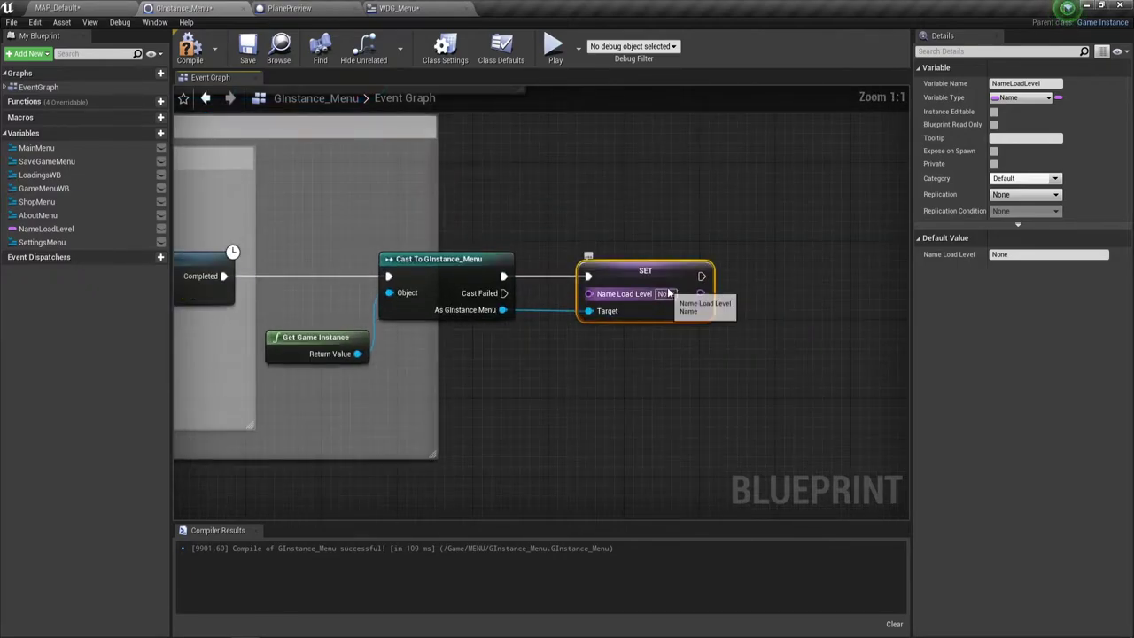
left_click(666, 293)
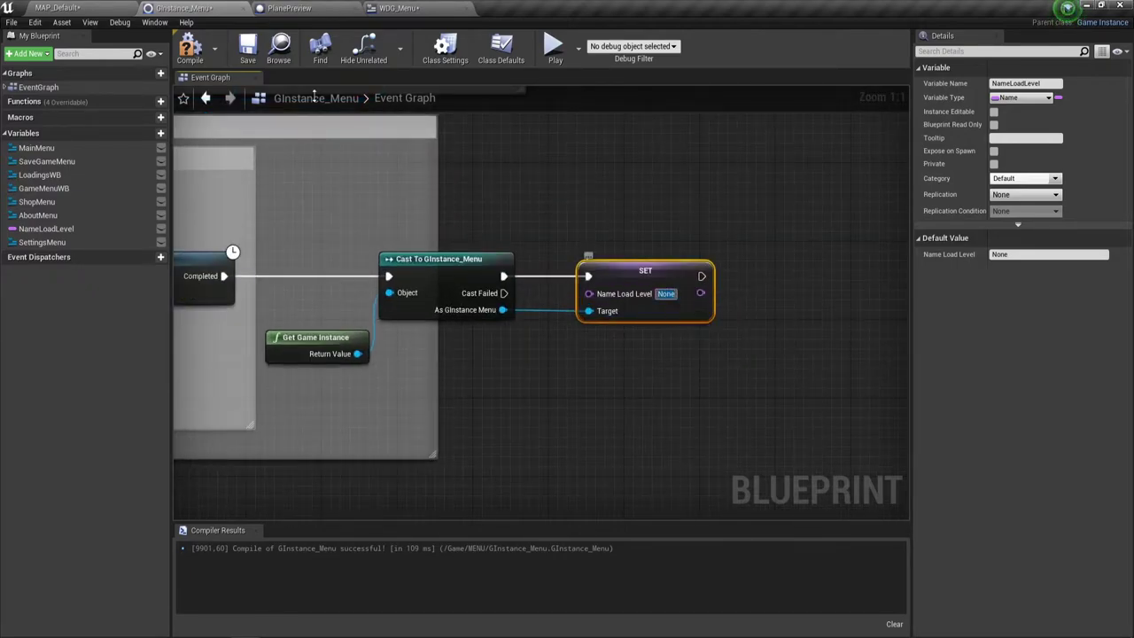
left_click(97, 9)
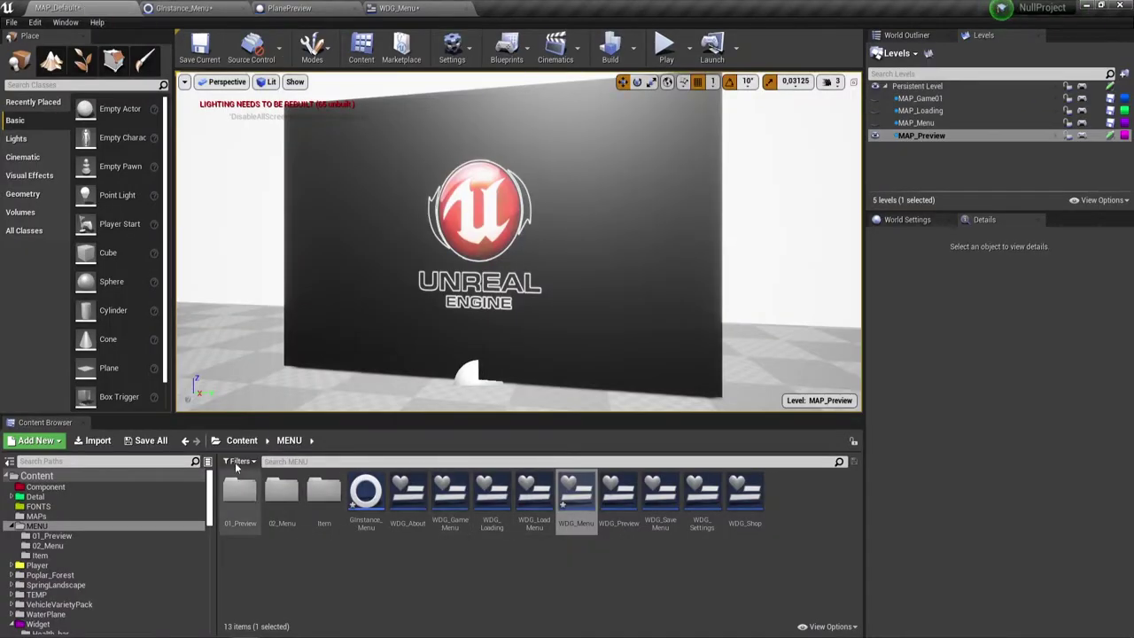
left_click(241, 441)
double_click(366, 492)
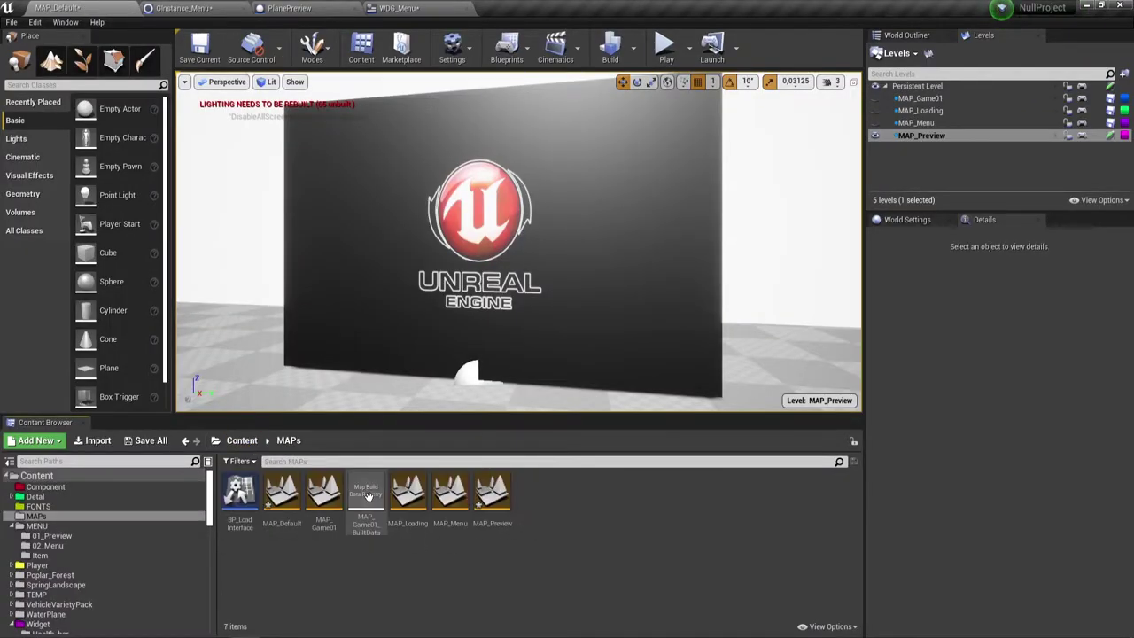
left_click(329, 522)
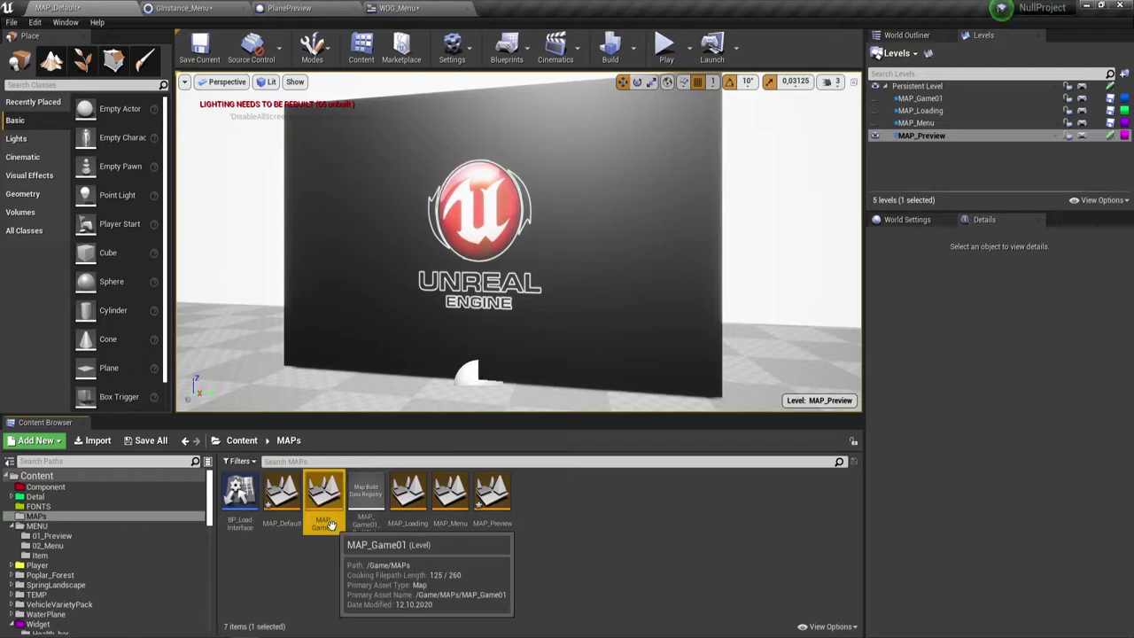
left_click(330, 524)
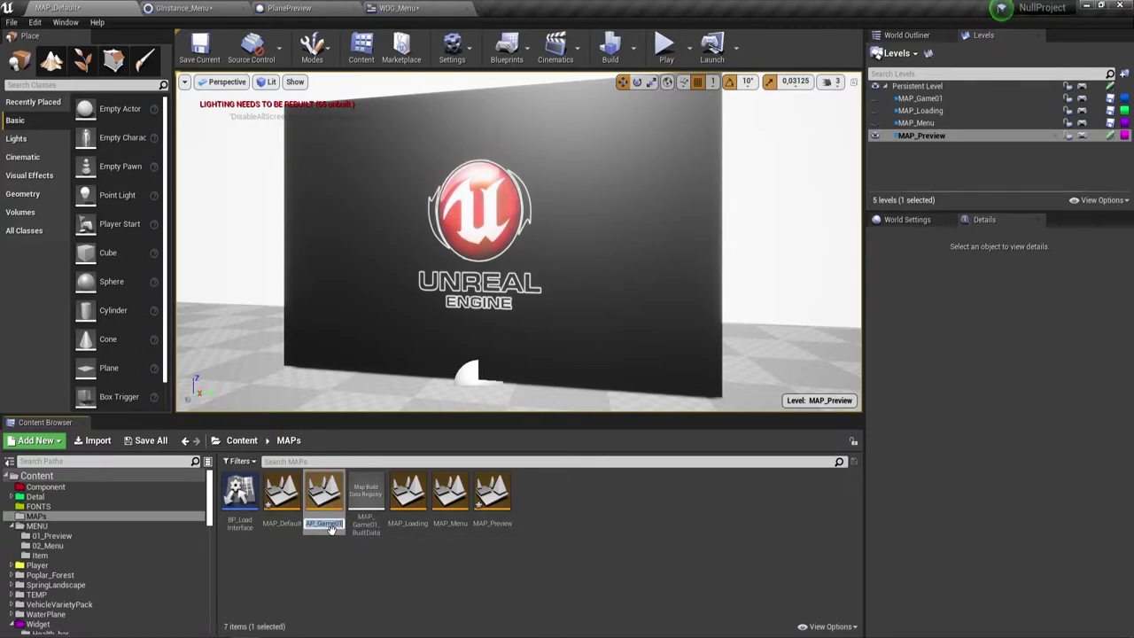
left_click(403, 7)
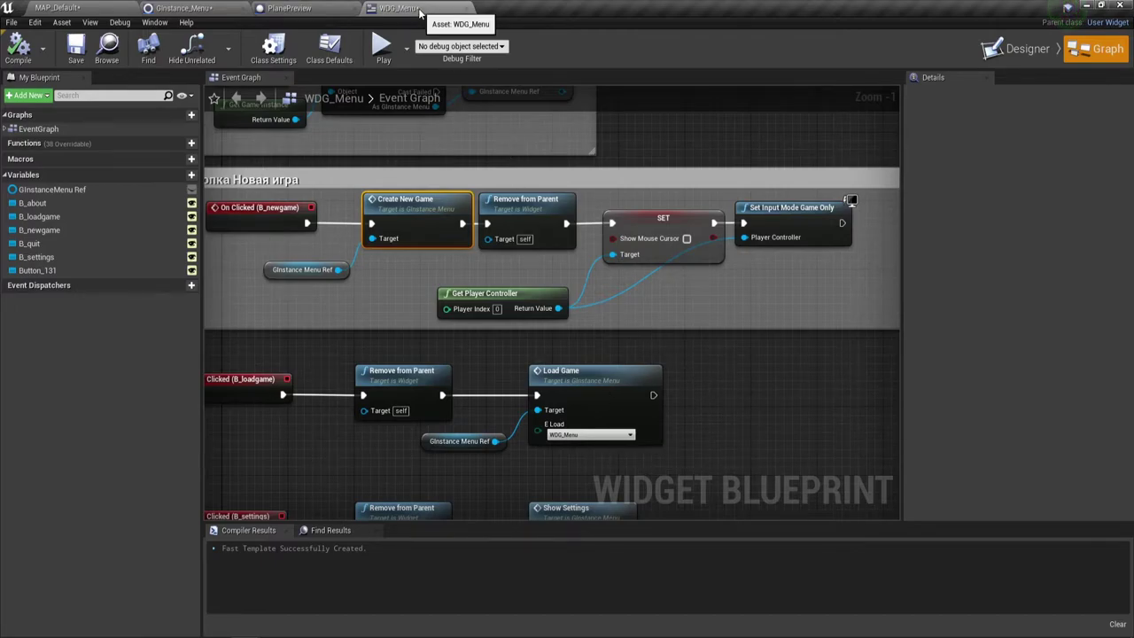
left_click(318, 7)
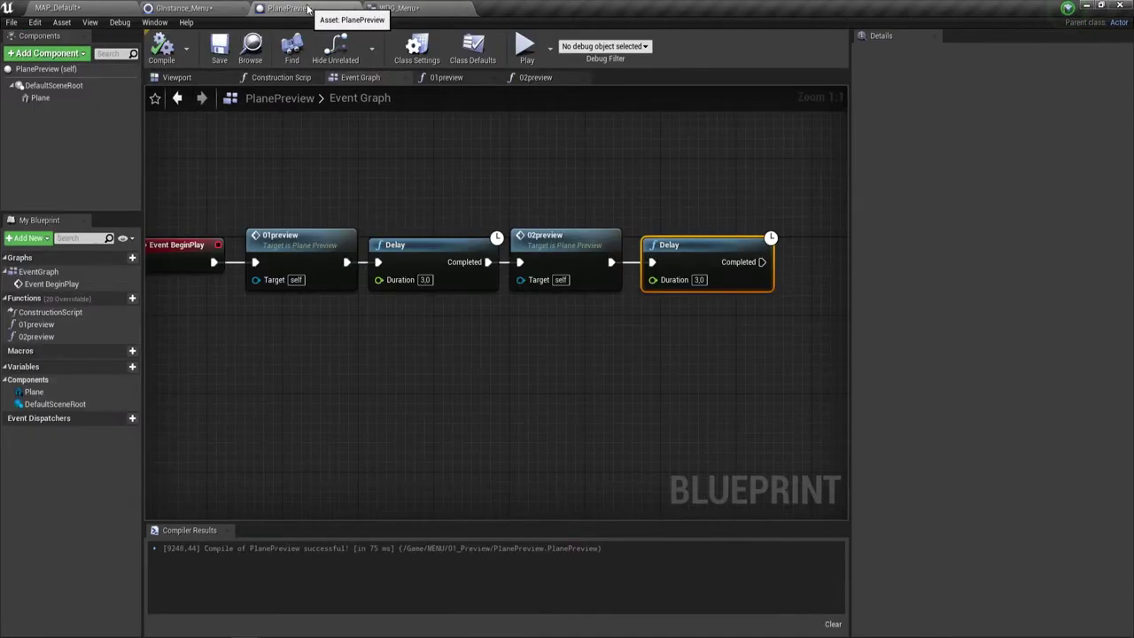
left_click(176, 8)
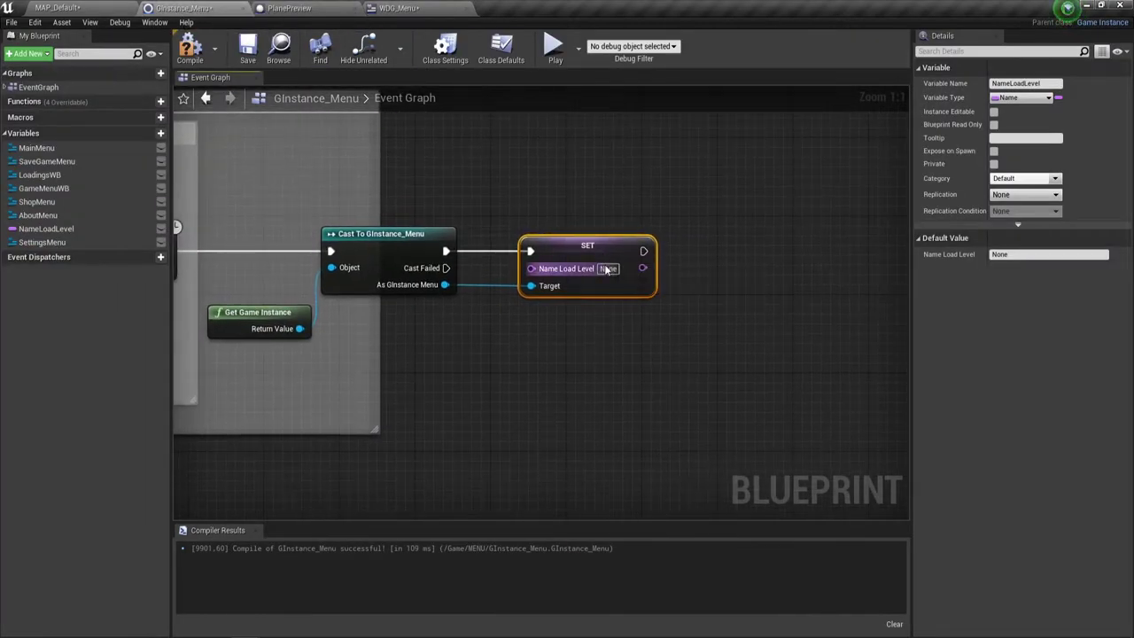
Step: Enter MAP_Game01 as the SET node's Name Load Level value
left_click(608, 268)
type("MAP_Game01")
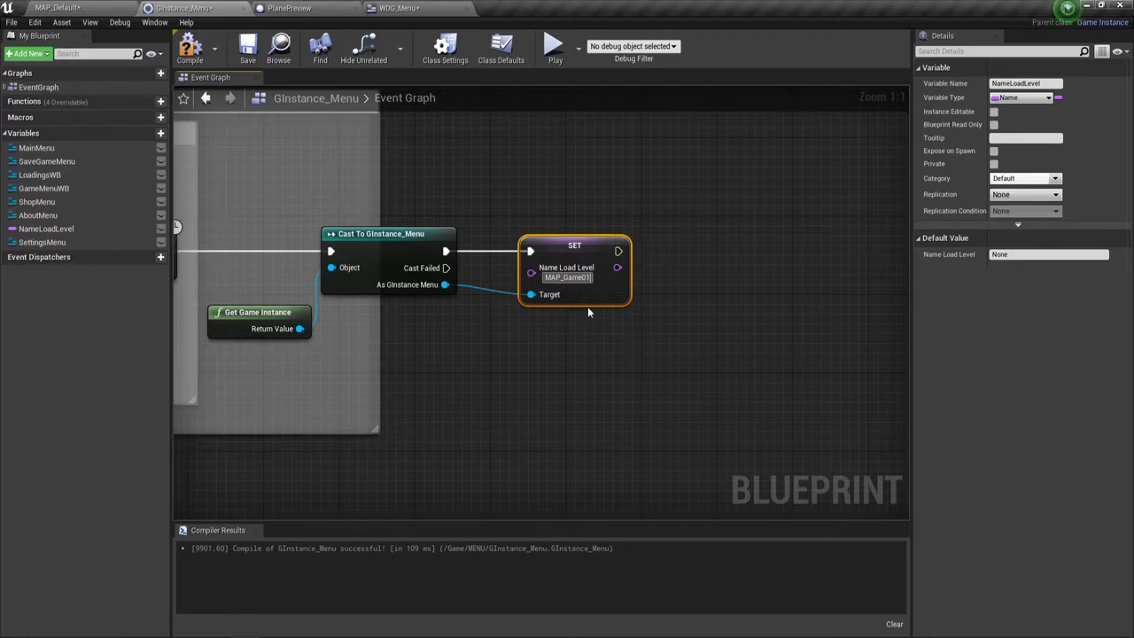
right_click_drag(587, 306, 627, 341)
scroll(620, 355, "down", 2)
mouse_move(588, 385)
right_mouse_down()
mouse_move(674, 358)
mouse_move(678, 368)
right_mouse_up()
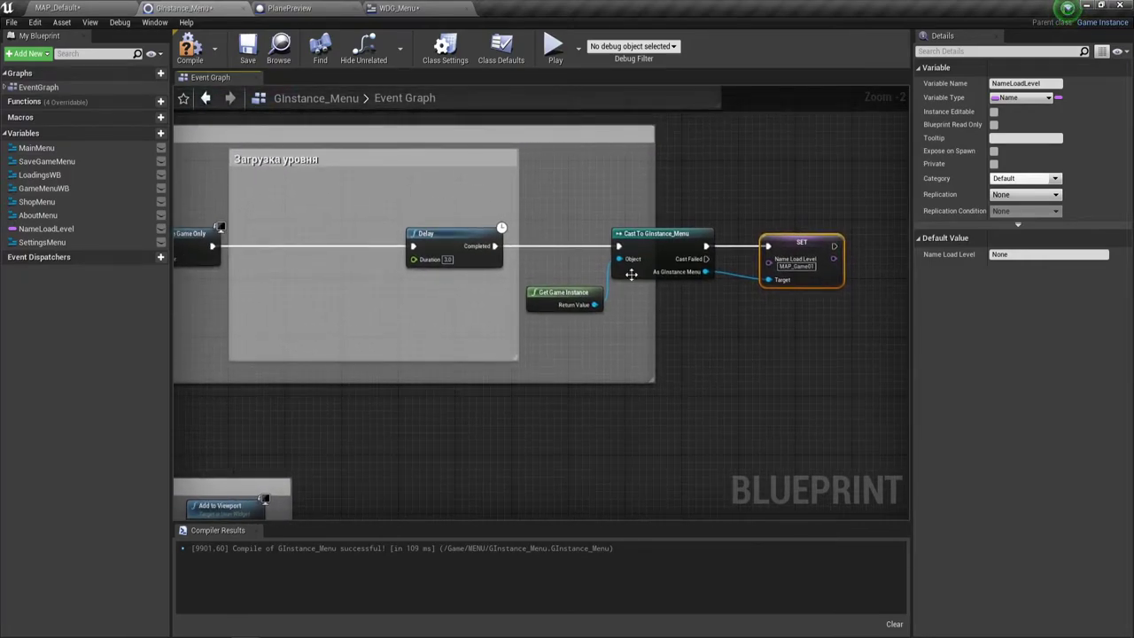
Step: Move the Delay, Get Game Instance, Cast and SET nodes left together
left_click_drag(569, 211, 802, 325)
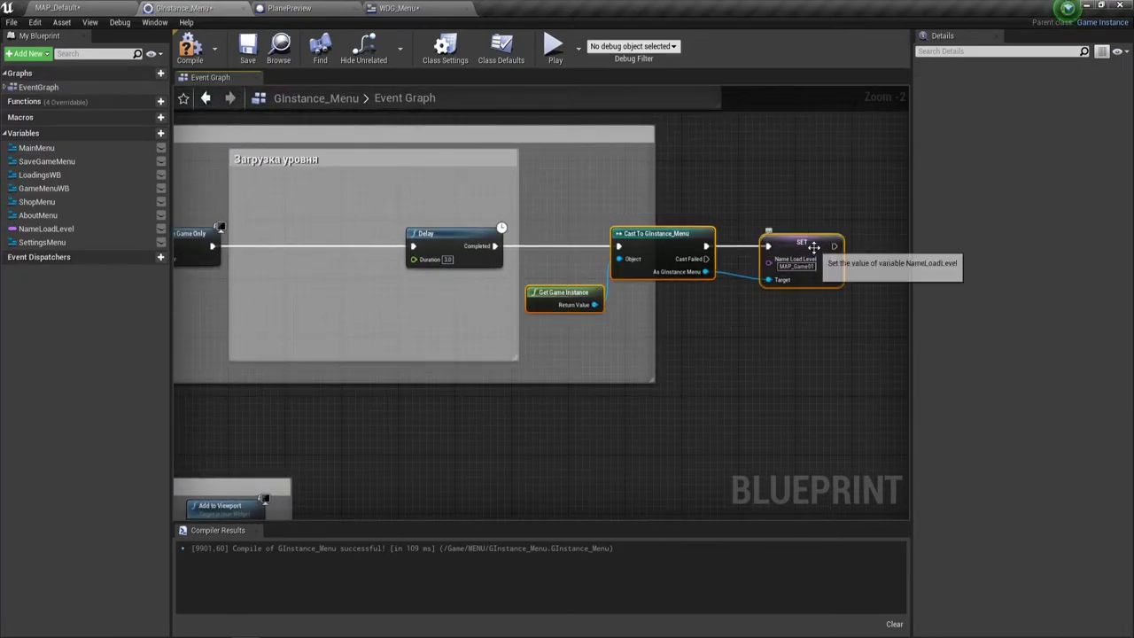
left_click_drag(634, 245, 550, 244)
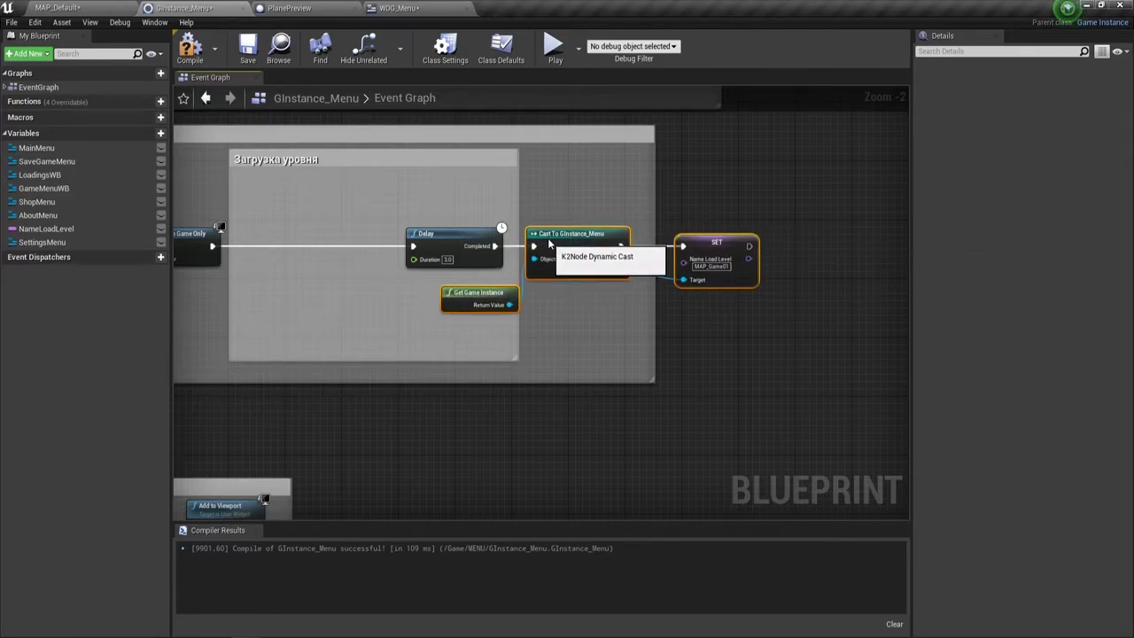
left_click(440, 229)
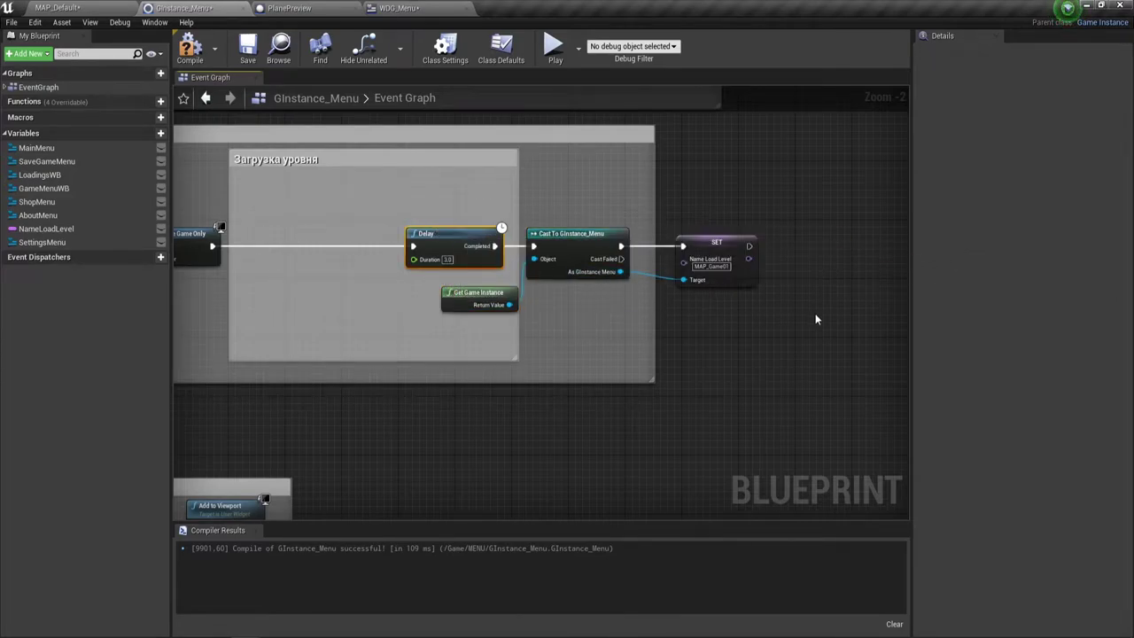
left_click_drag(815, 319, 434, 256)
left_click_drag(570, 251, 398, 251)
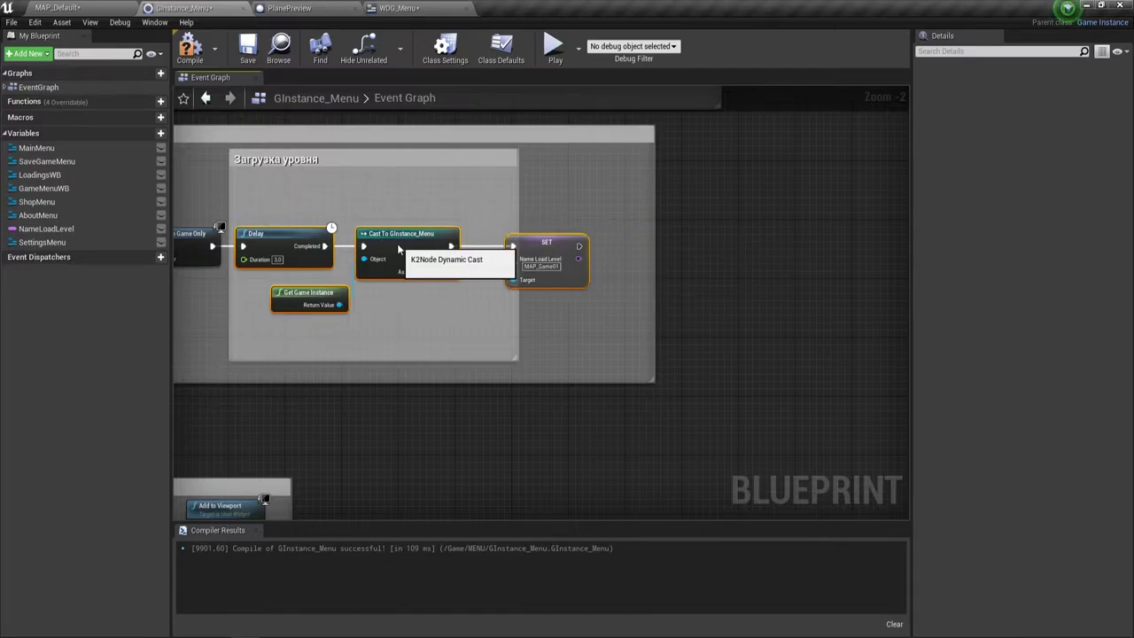
Step: Widen the outer comment and the Загрузка уровня comment box to enclose the level-load nodes
mouse_move(381, 334)
right_mouse_down()
mouse_move(564, 336)
mouse_move(528, 333)
right_mouse_up()
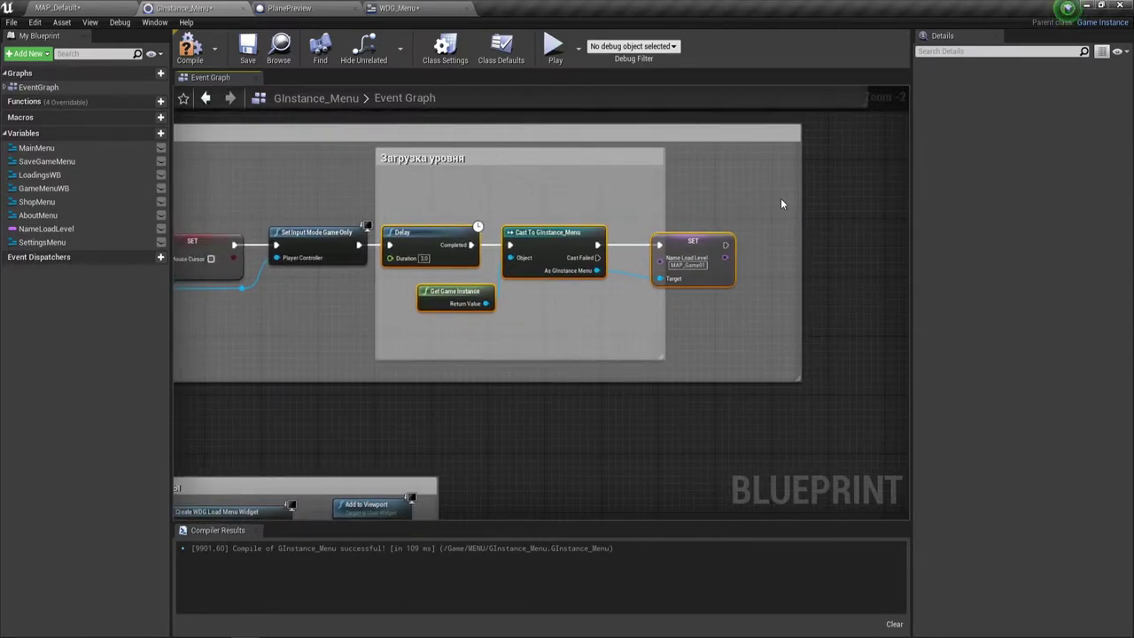
scroll(767, 212, "down", 4)
left_click_drag(665, 212, 790, 213)
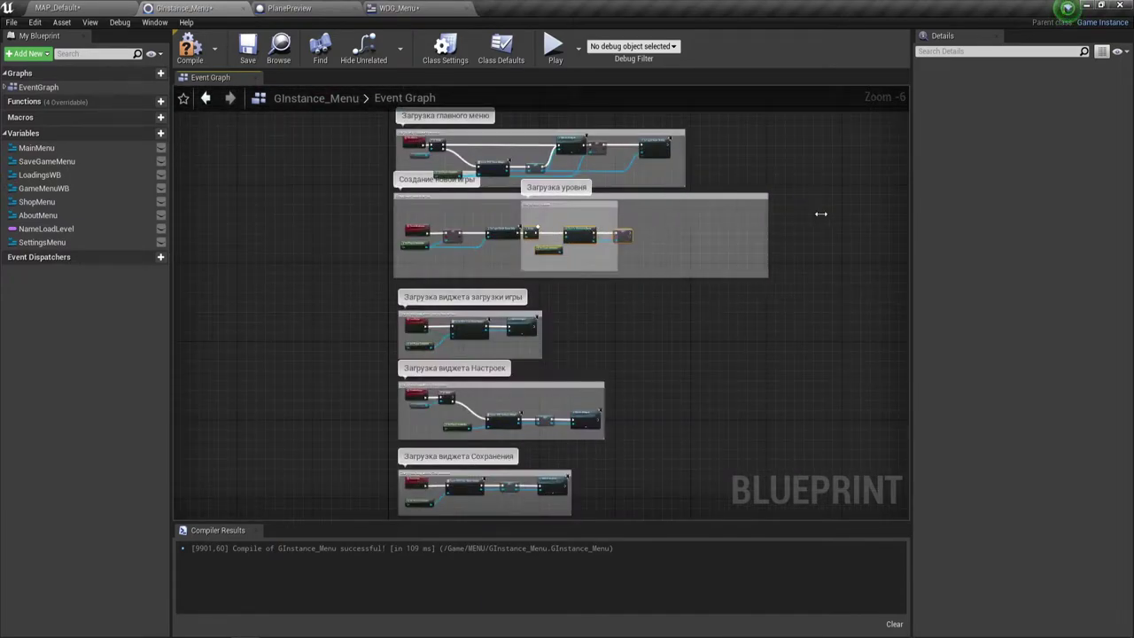
left_click_drag(617, 211, 718, 221)
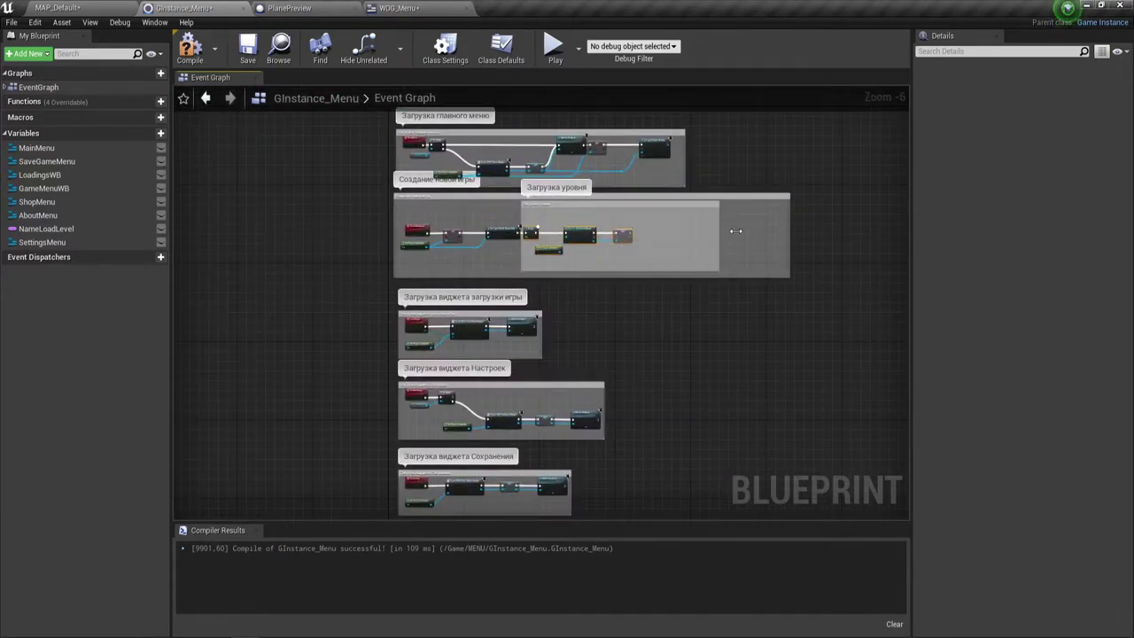
scroll(656, 258, "up", 4)
right_click_drag(666, 248, 534, 325)
scroll(541, 330, "up", 2)
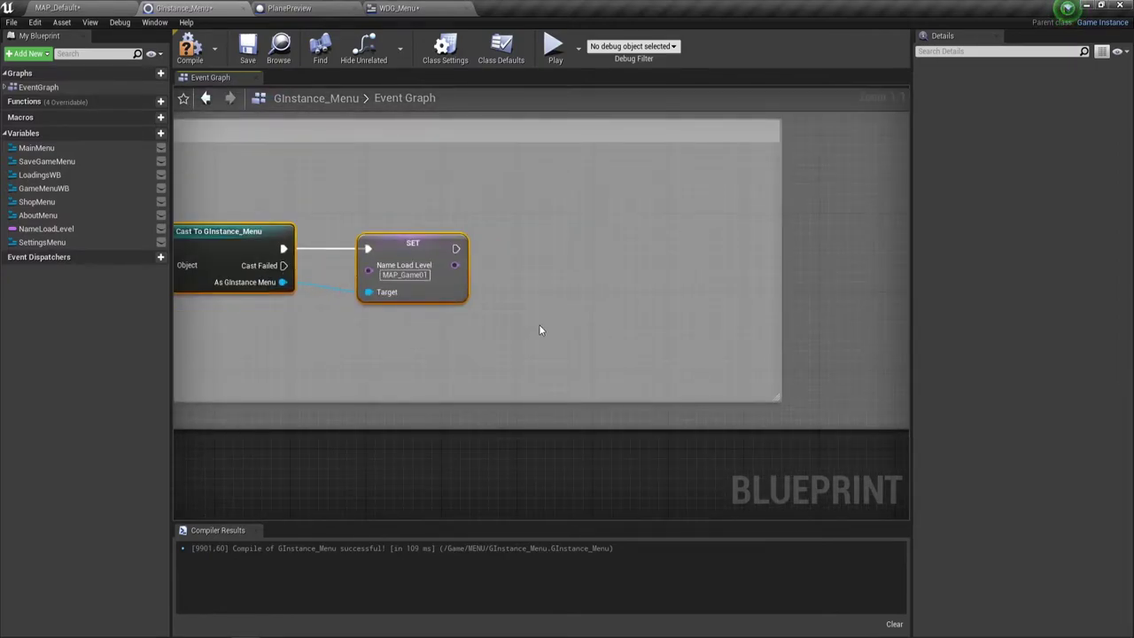
Step: Glance over the WDG_Menu widget and MAP_Default level, then return to the GInstance_Menu graph
left_click(398, 9)
scroll(427, 179, "down", 3)
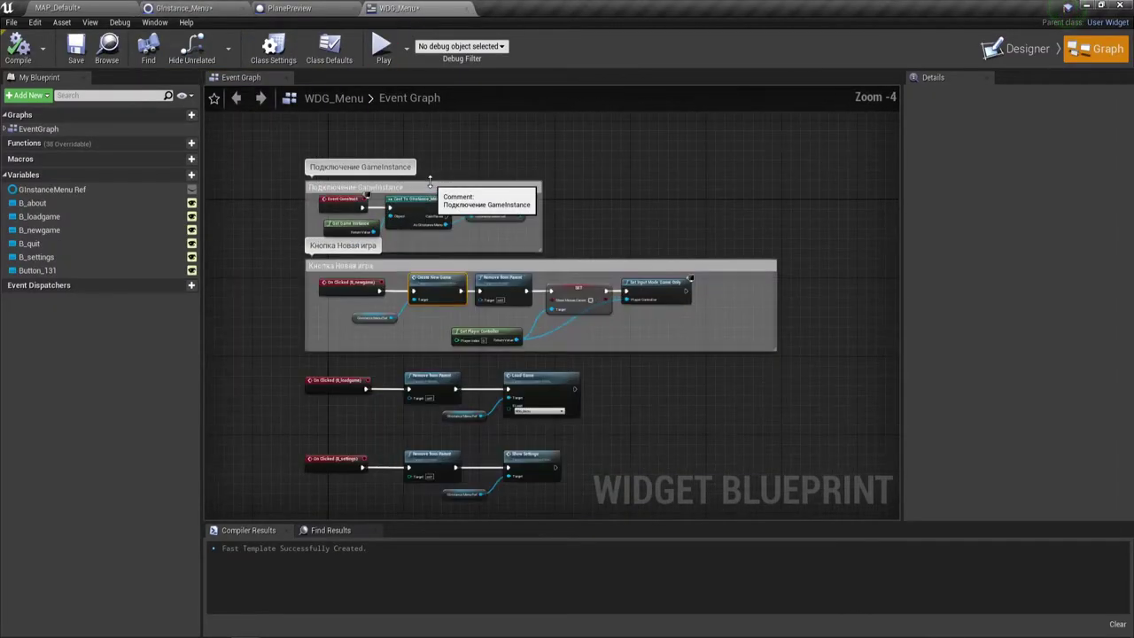
left_click(75, 8)
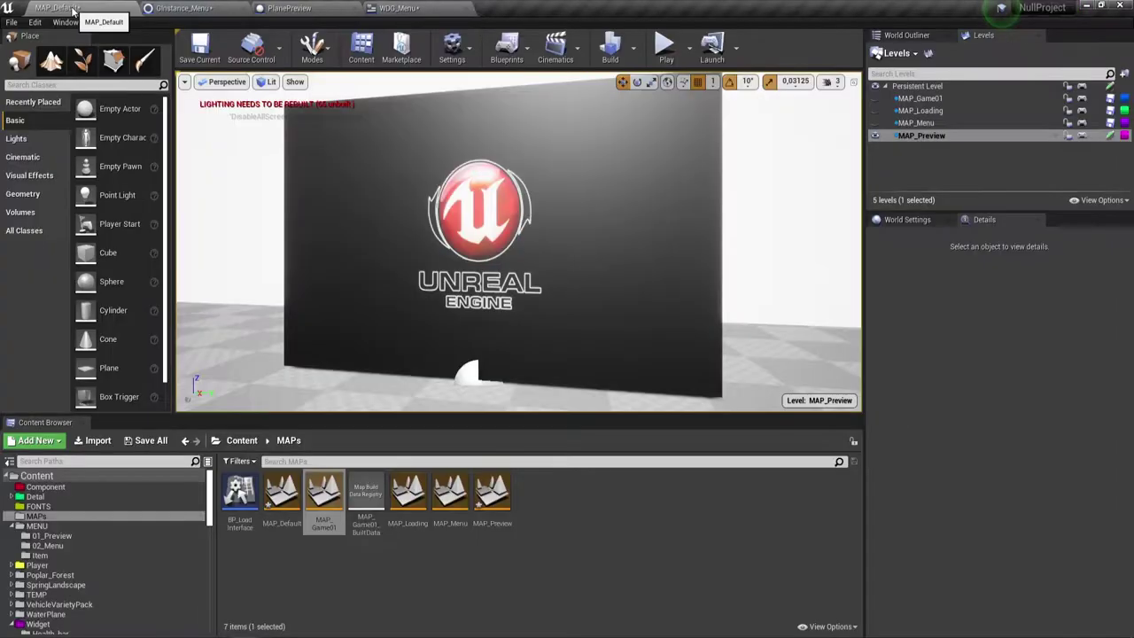
left_click(183, 8)
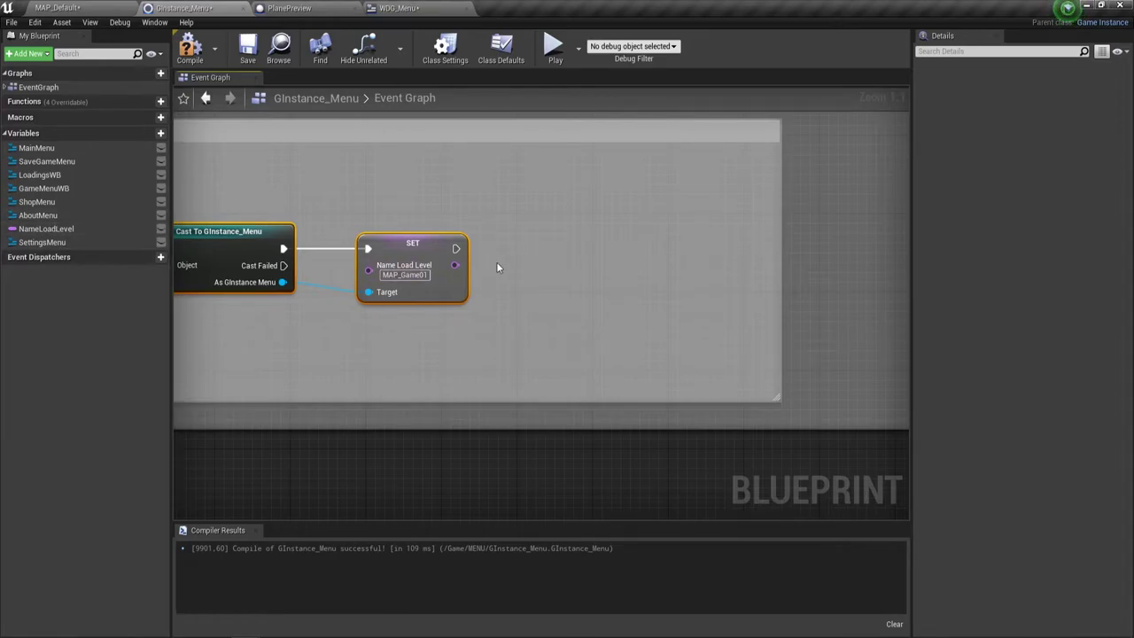
Step: Wire a BP Load Interface Level Load Stream (Message) node after SET NameLoadLevel
left_click_drag(456, 249, 517, 246)
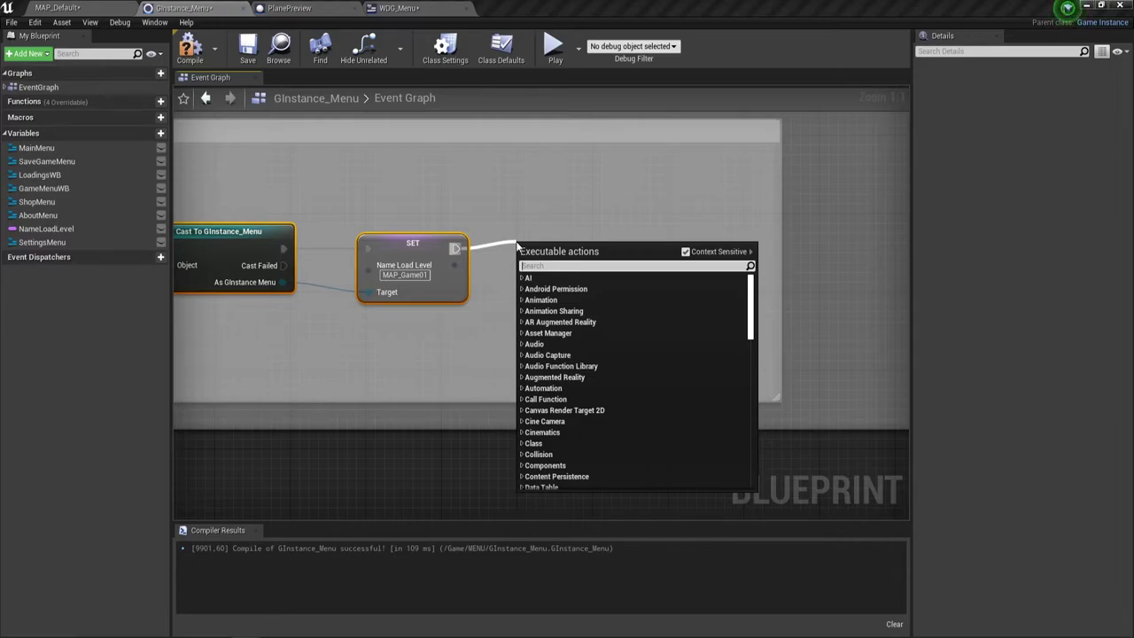
type("Leve")
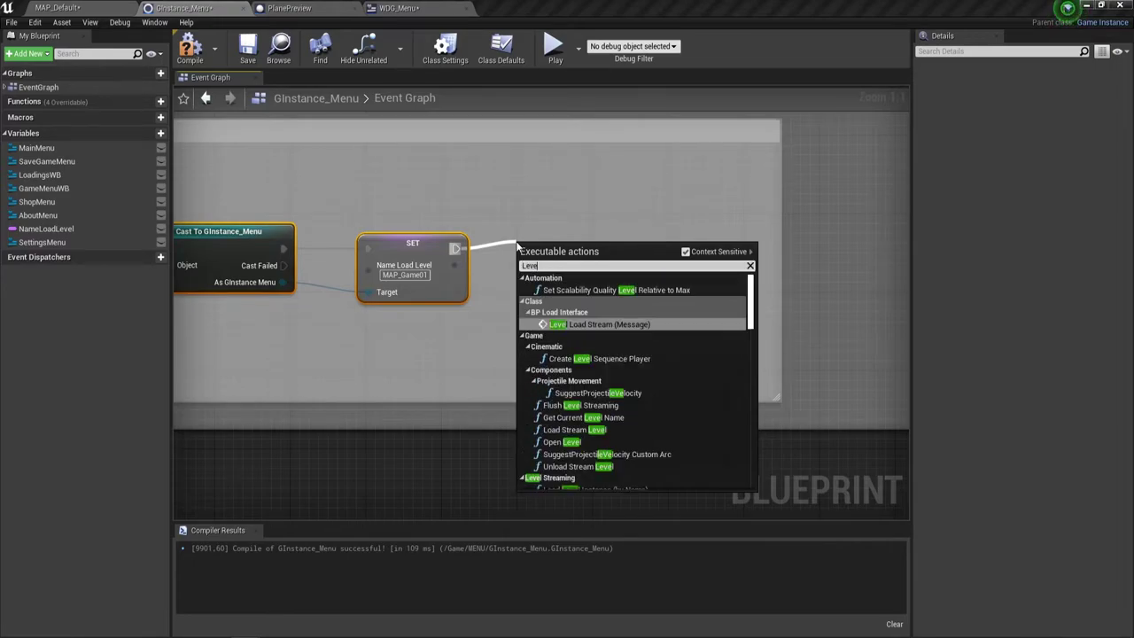
left_click(605, 323)
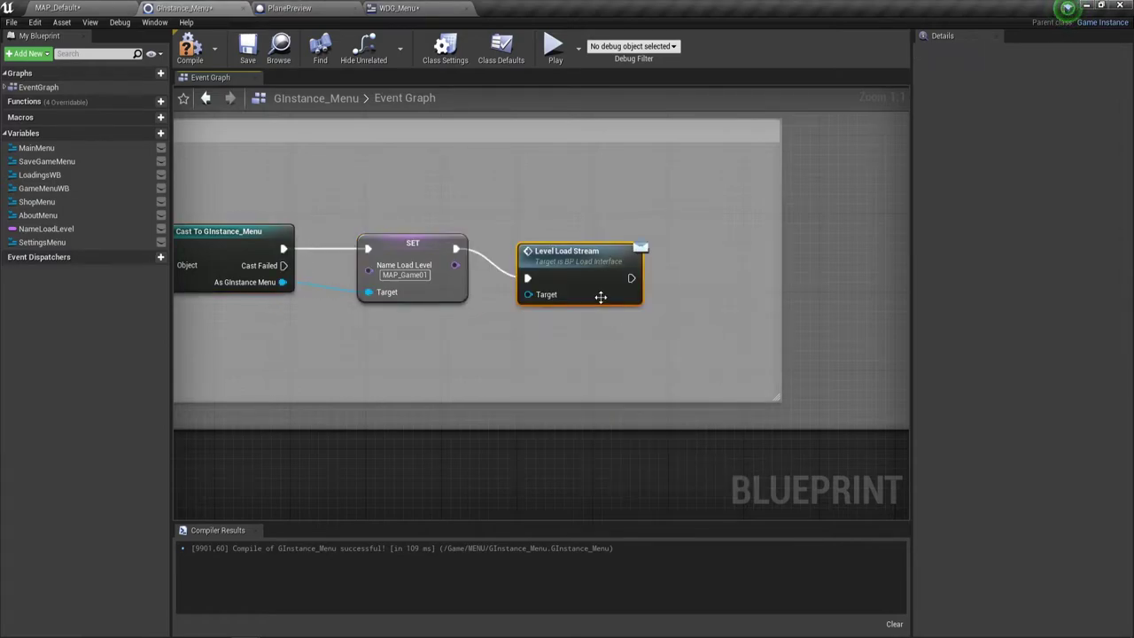
left_click_drag(581, 241, 590, 230)
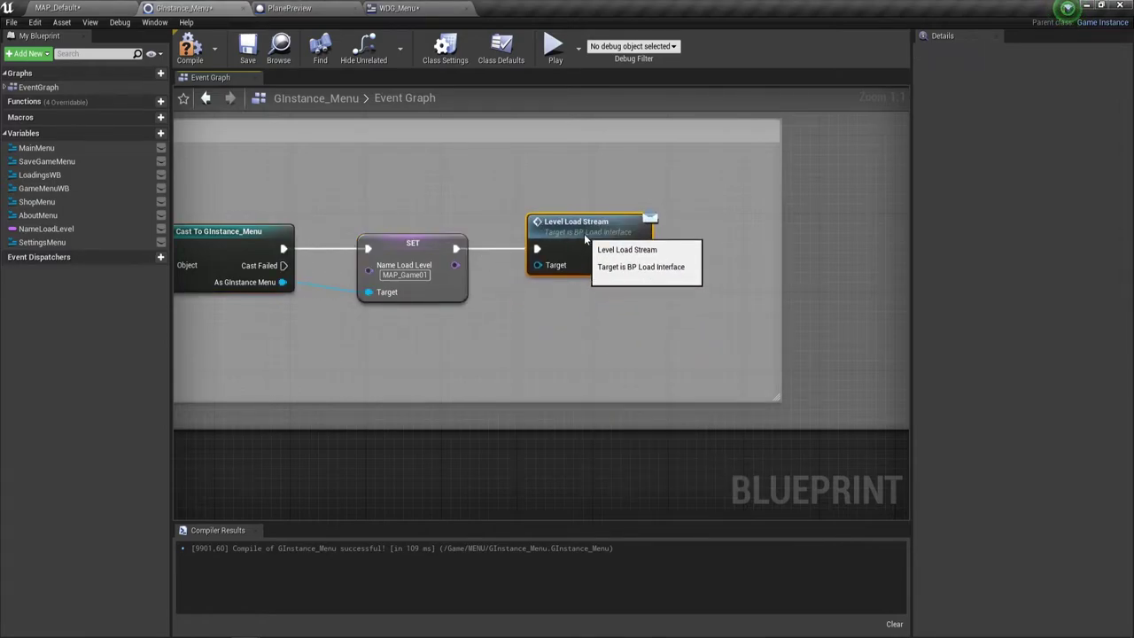
right_click_drag(594, 302, 531, 300)
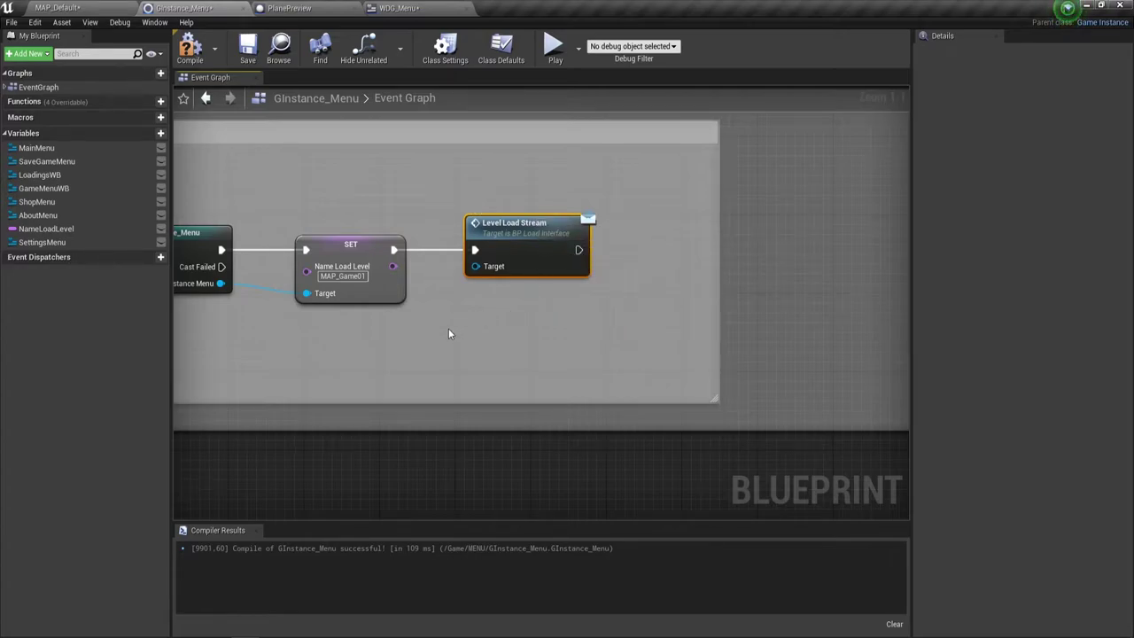
Step: Add a Get Streaming Level node feeding Level Load Stream's Target, for package MAP_Loading
left_click_drag(476, 266, 420, 340)
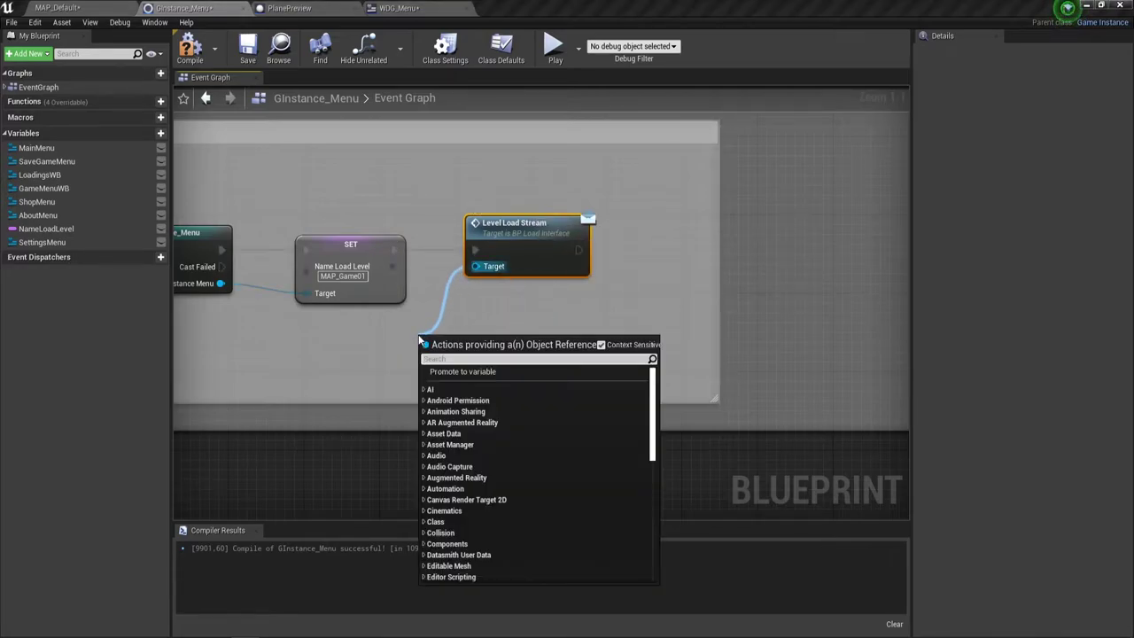
type("get")
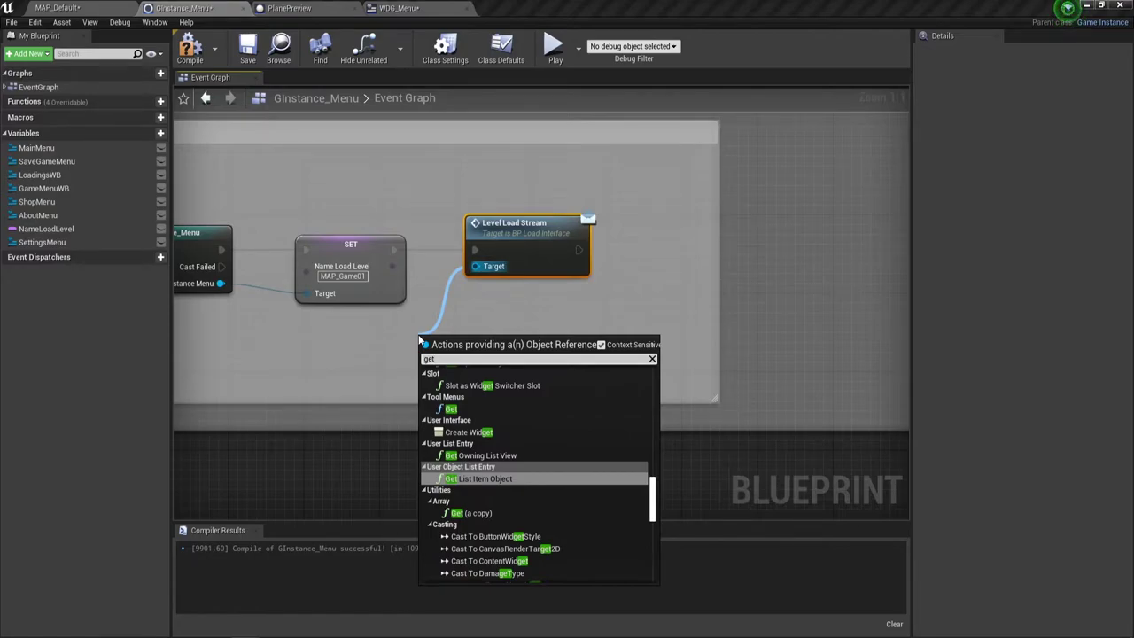
type("str")
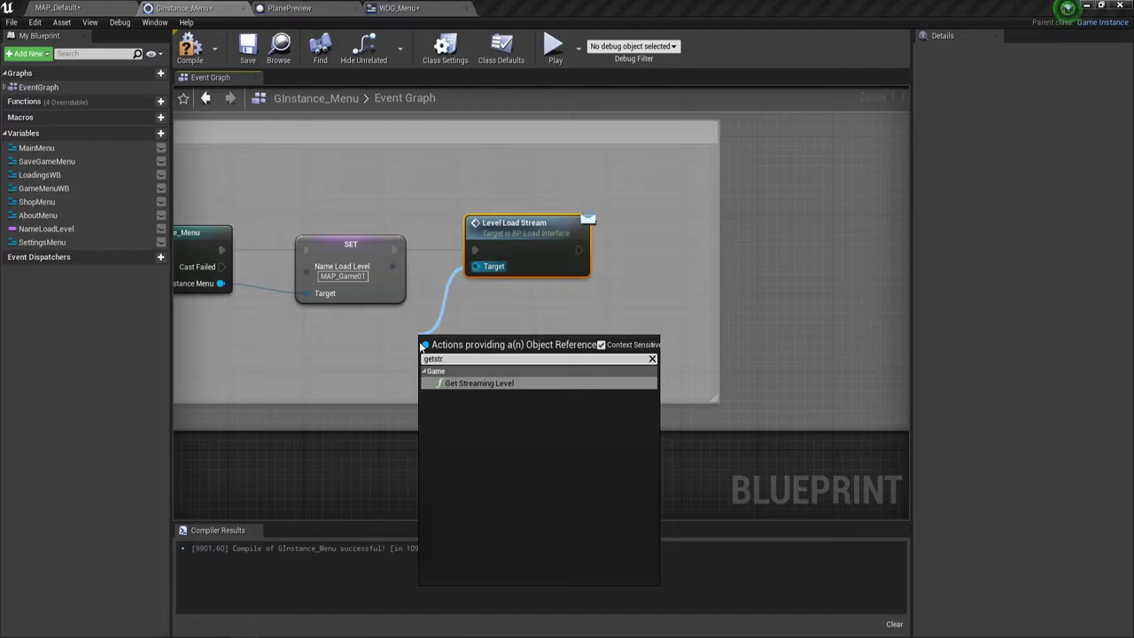
left_click(494, 382)
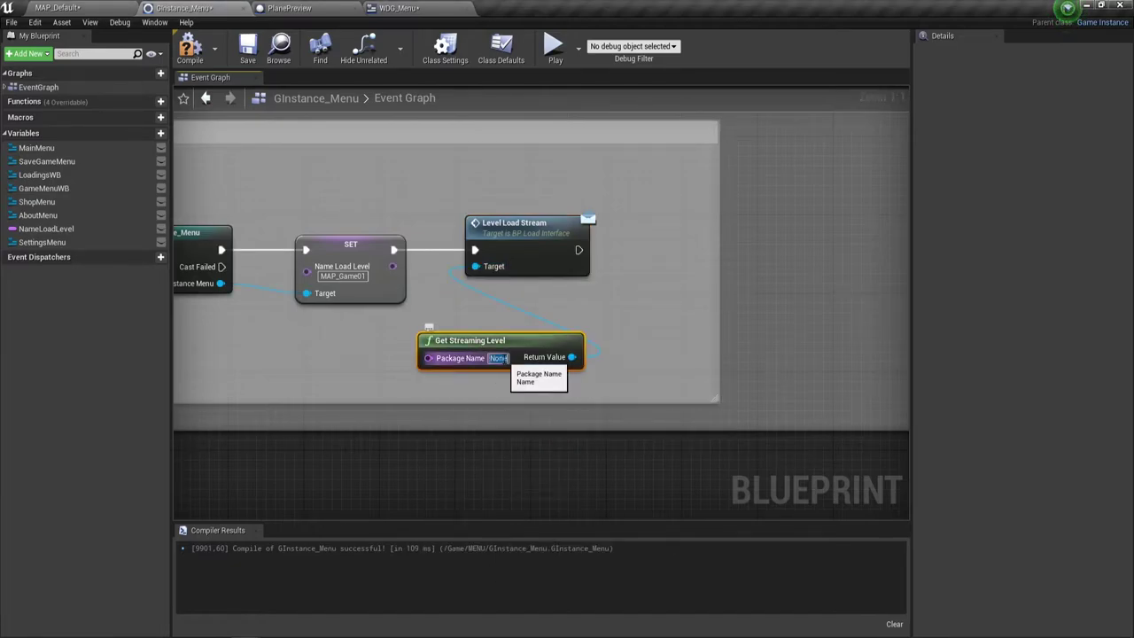
type("MA")
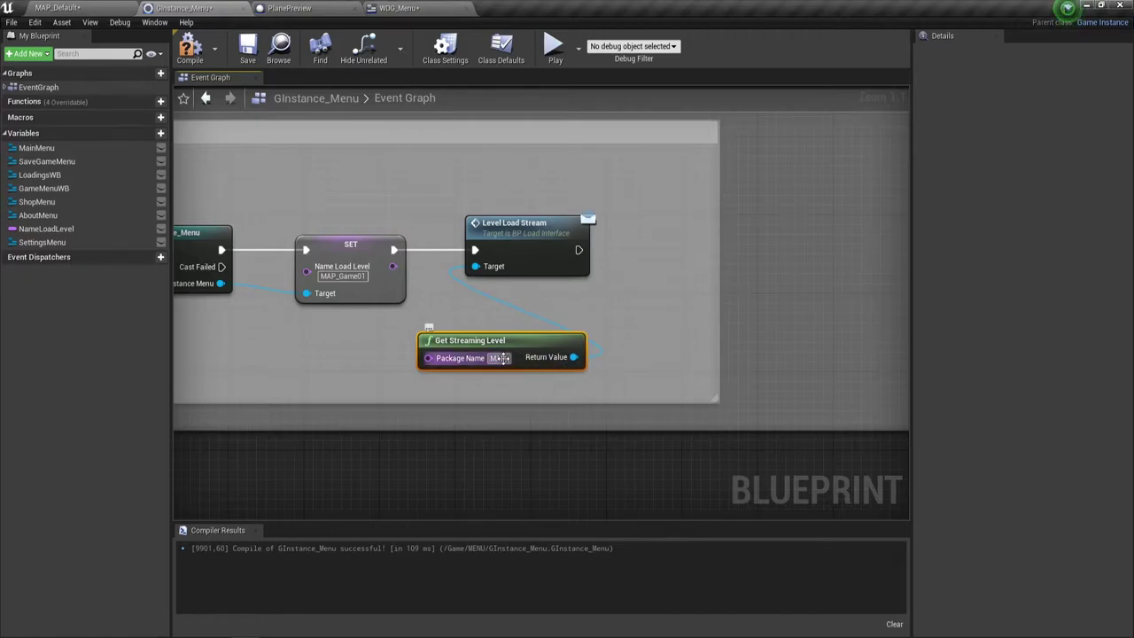
type("P_Loading")
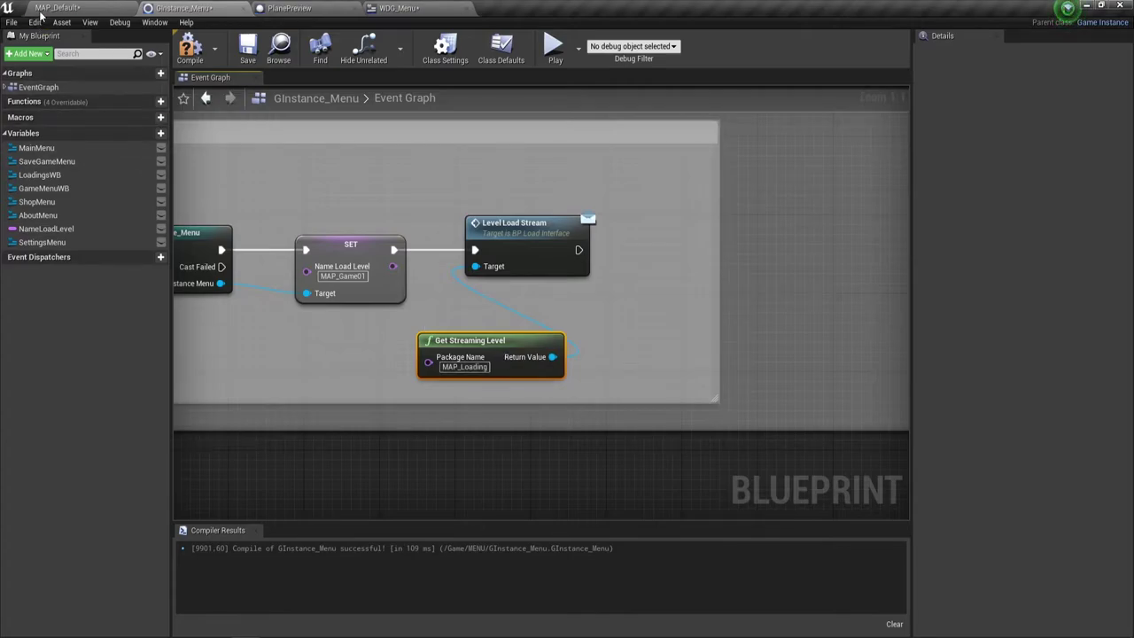
left_click(79, 8)
Step: Copy the MAP_Loading asset name into the Get Streaming Level node's Package Name
left_click(413, 521)
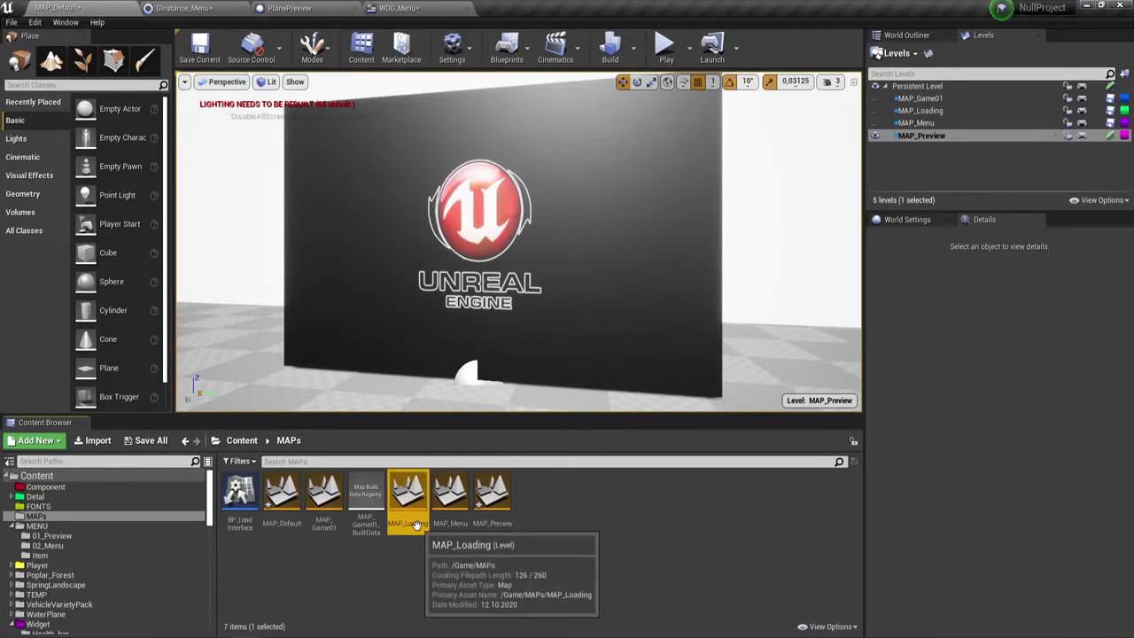
left_click(417, 525)
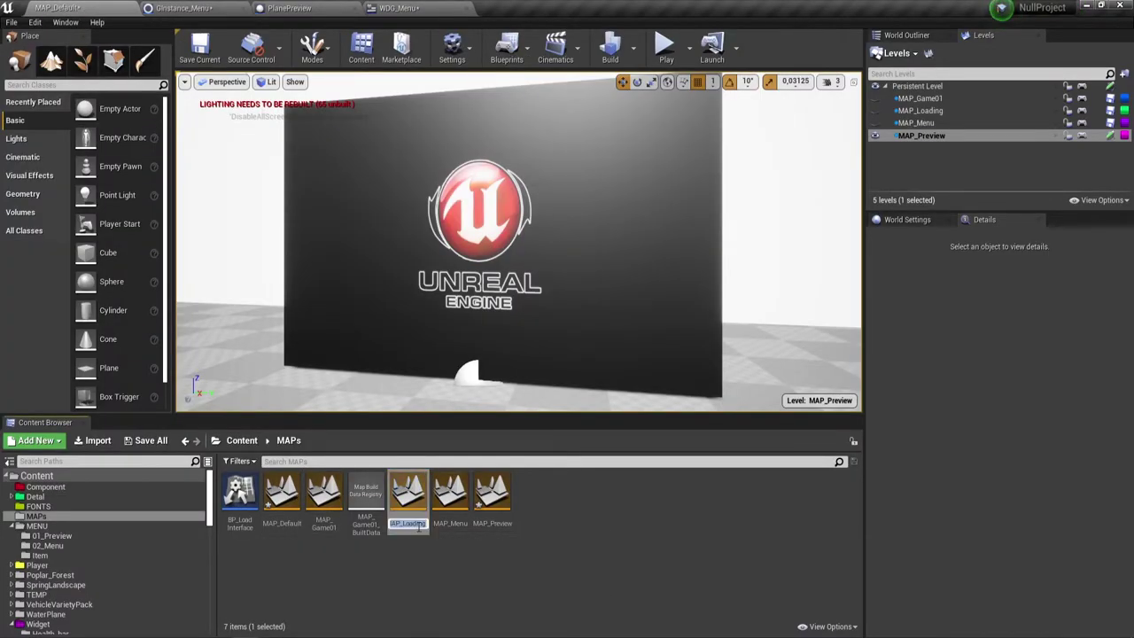
left_click(399, 8)
left_click(182, 8)
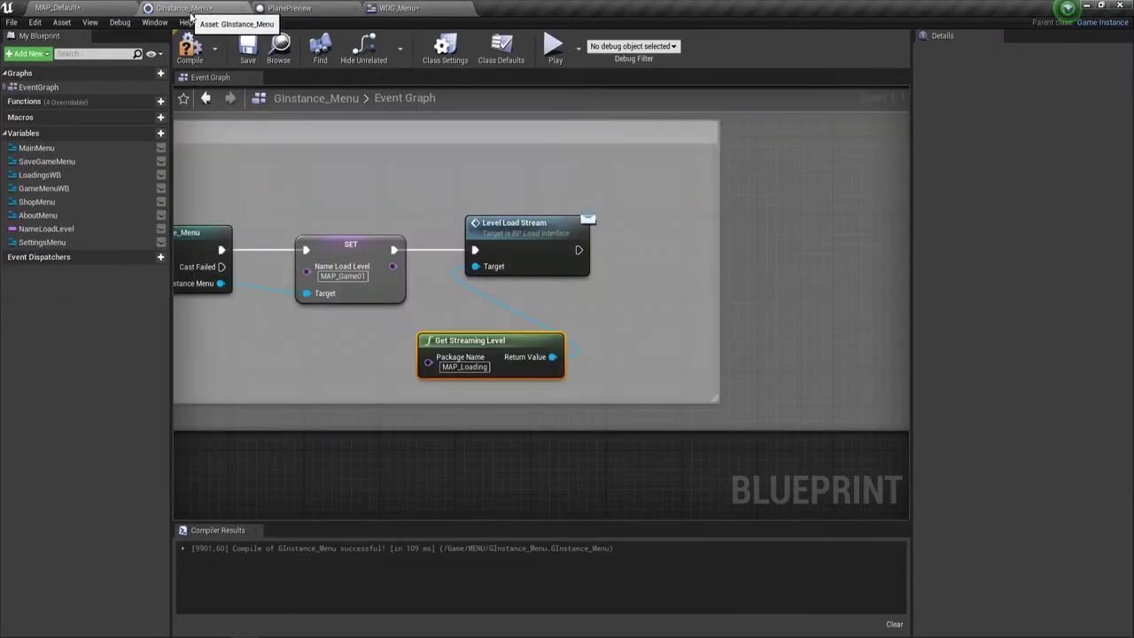
left_click(467, 366)
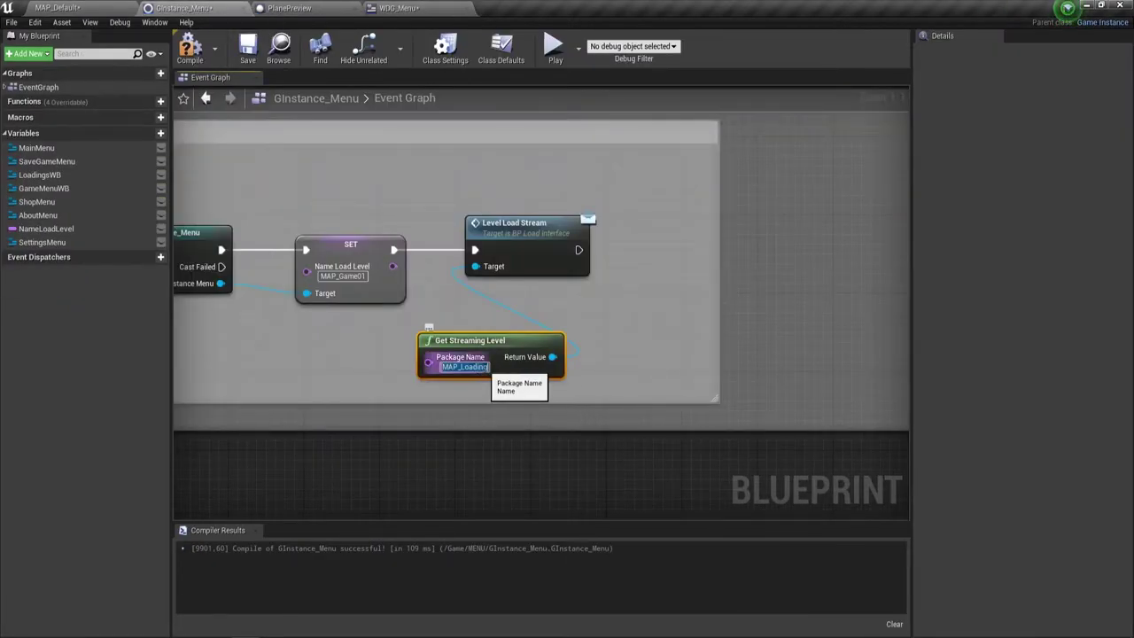
key("Return")
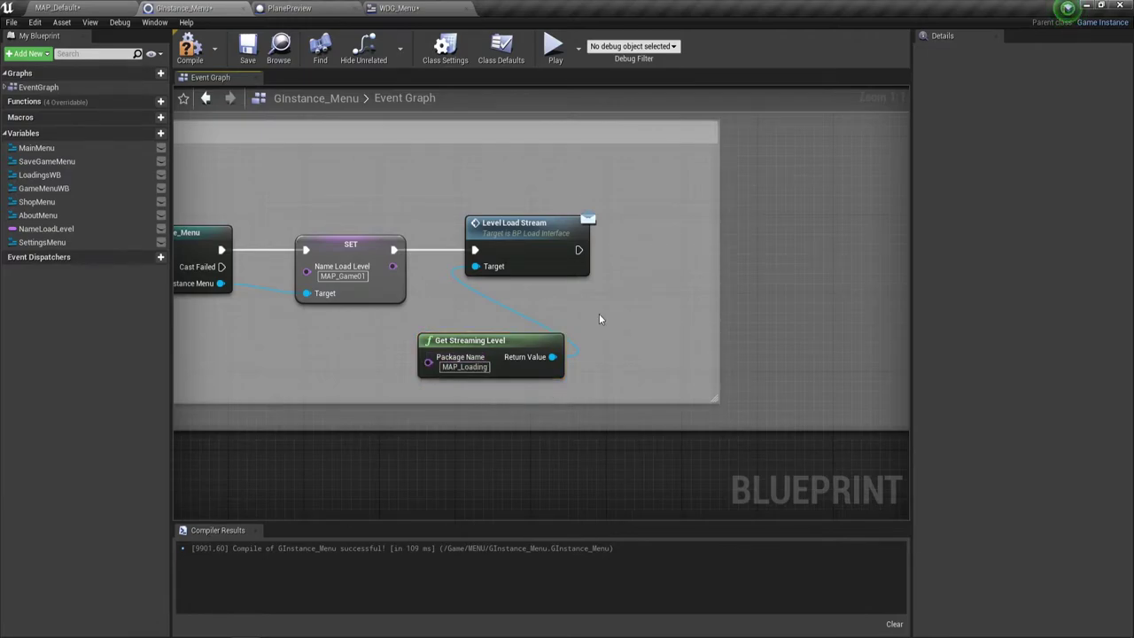
Step: Zoom out to review the graph, then return to the MAP_Default level editor
scroll(599, 317, "down", 1)
scroll(599, 317, "down", 3)
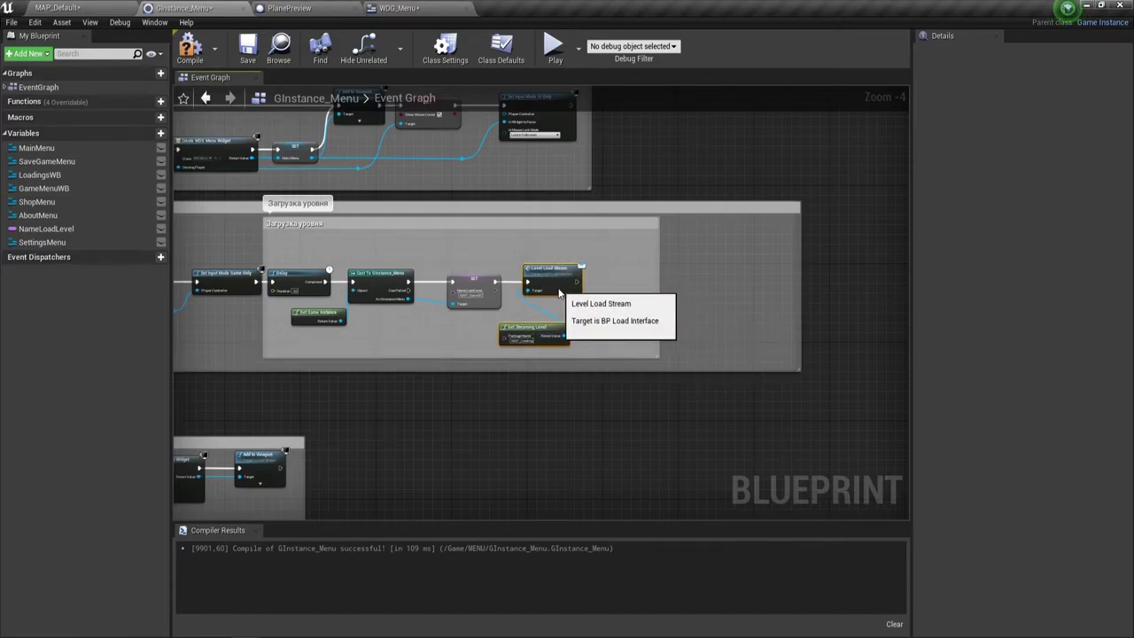
right_click_drag(597, 317, 684, 313)
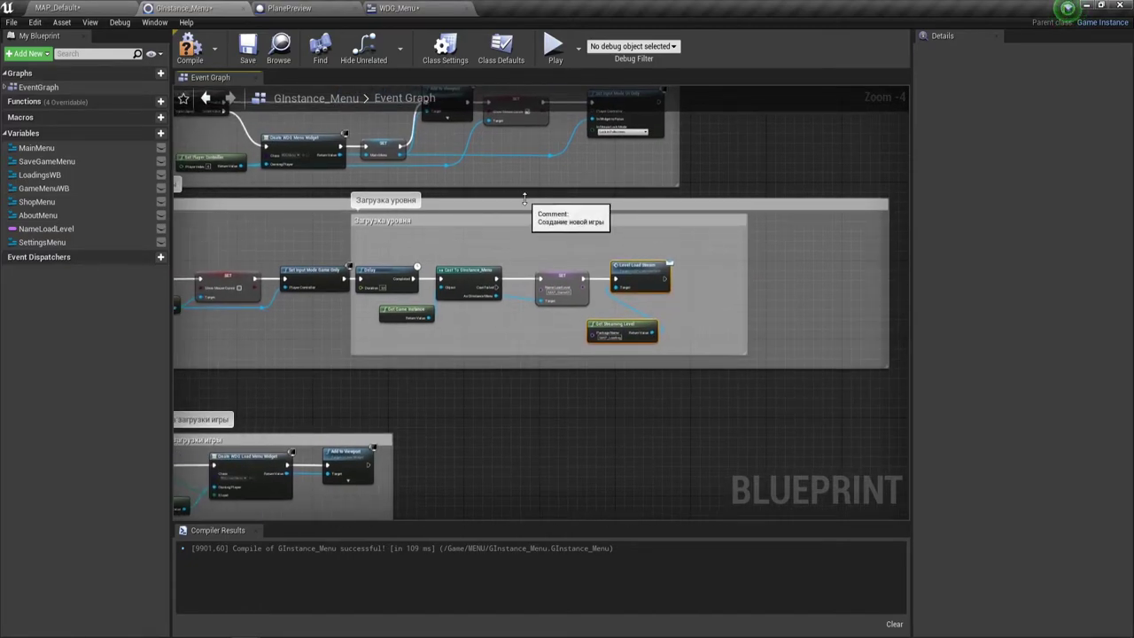
left_click(74, 11)
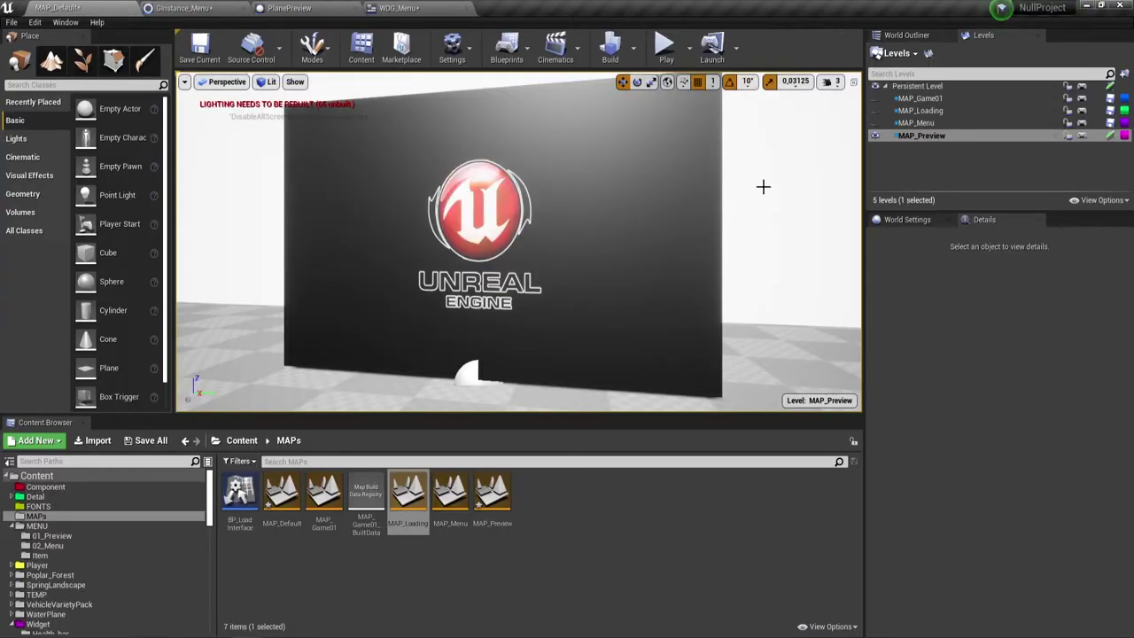
Step: Make the MAP_Menu level visible and hide MAP_Preview with its logo wall
left_click(919, 113)
left_click(918, 122)
left_click(875, 122)
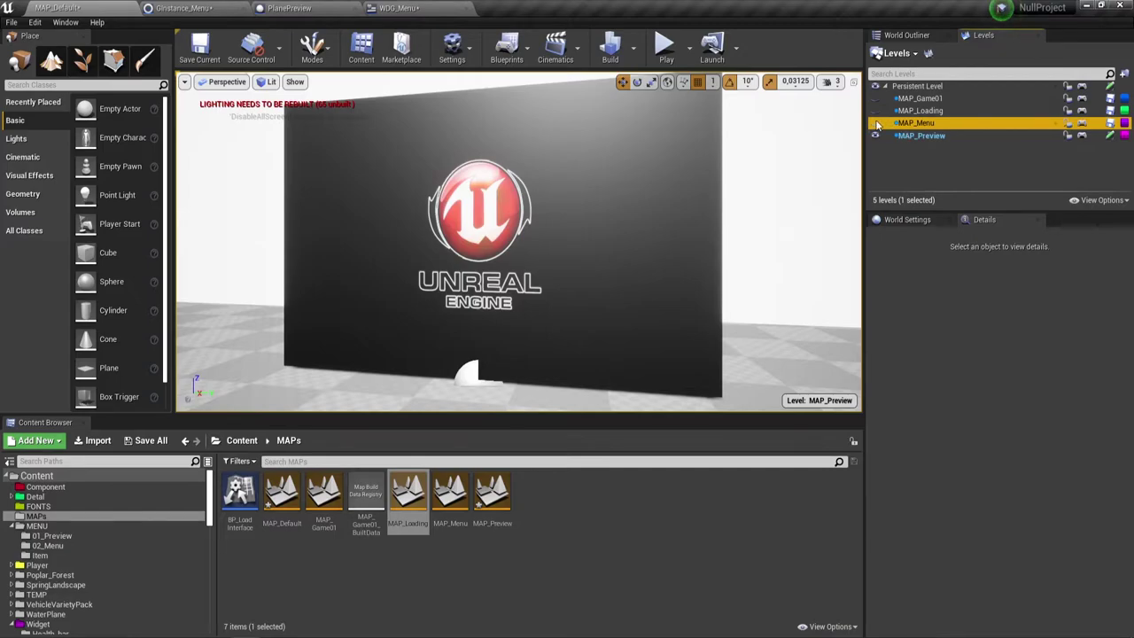
left_click(875, 136)
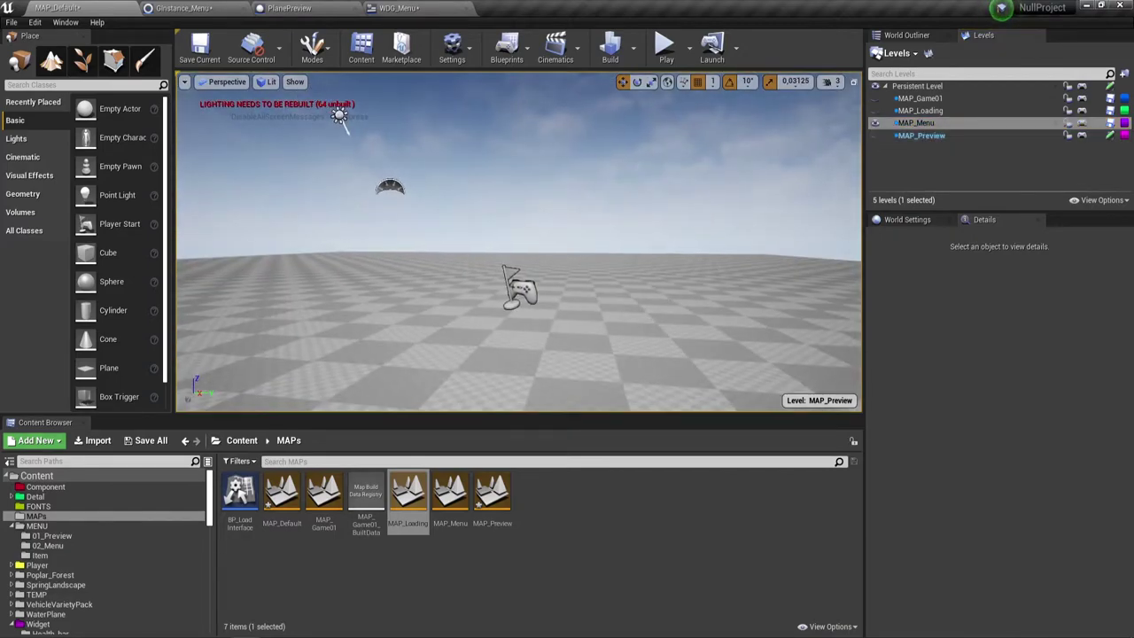
left_click_drag(704, 208, 703, 257)
right_click_drag(532, 239, 532, 292)
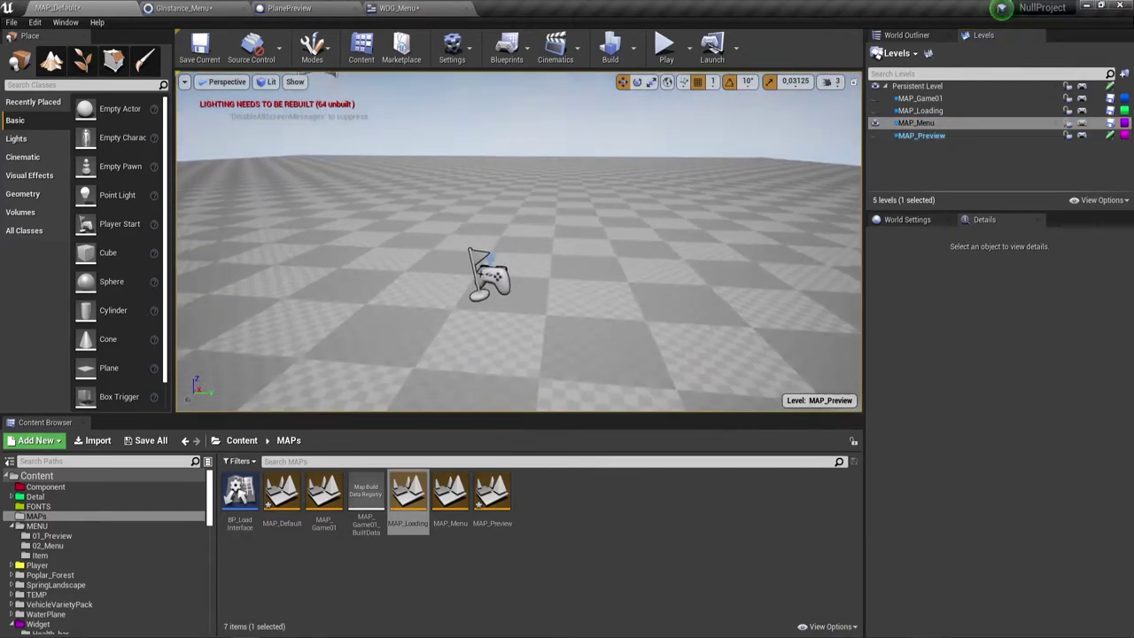
right_click_drag(410, 200, 410, 151)
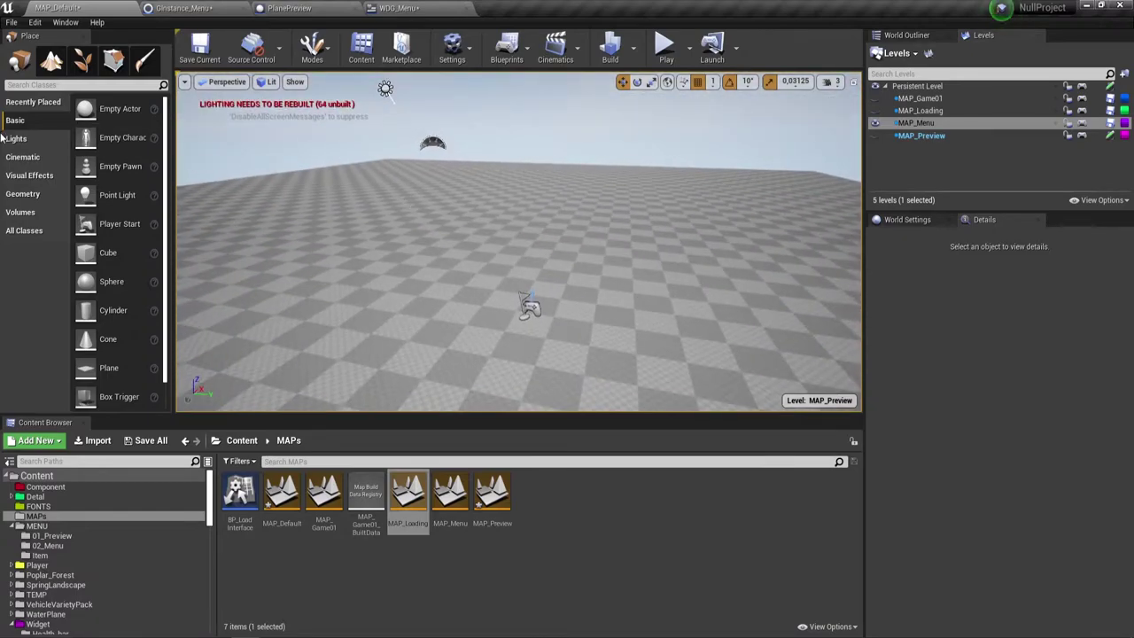
Step: In Landscape Sculpt mode, shrink the brush to about 958 and raise a small hill
left_click(51, 59)
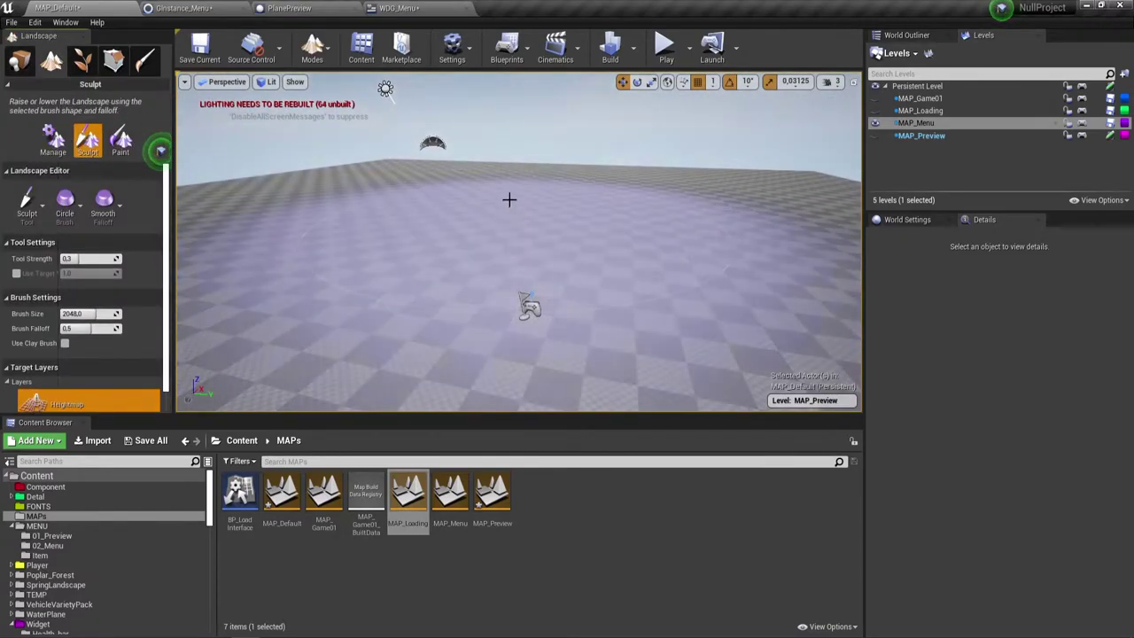
right_click_drag(508, 198, 509, 266)
right_click_drag(393, 283, 393, 224)
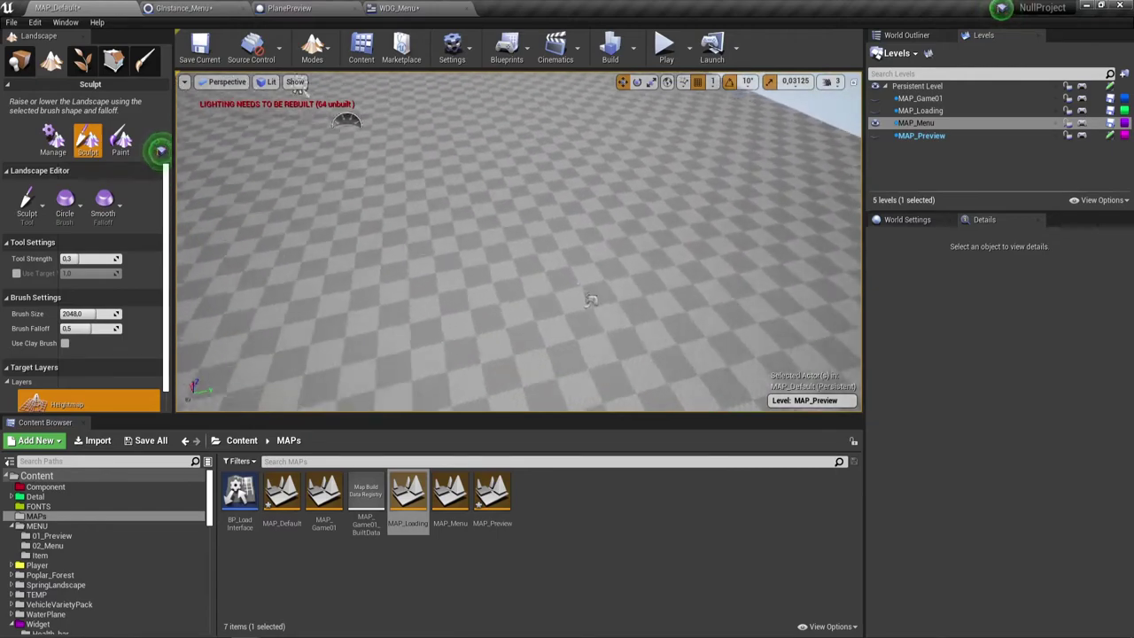
left_click_drag(393, 225, 472, 165)
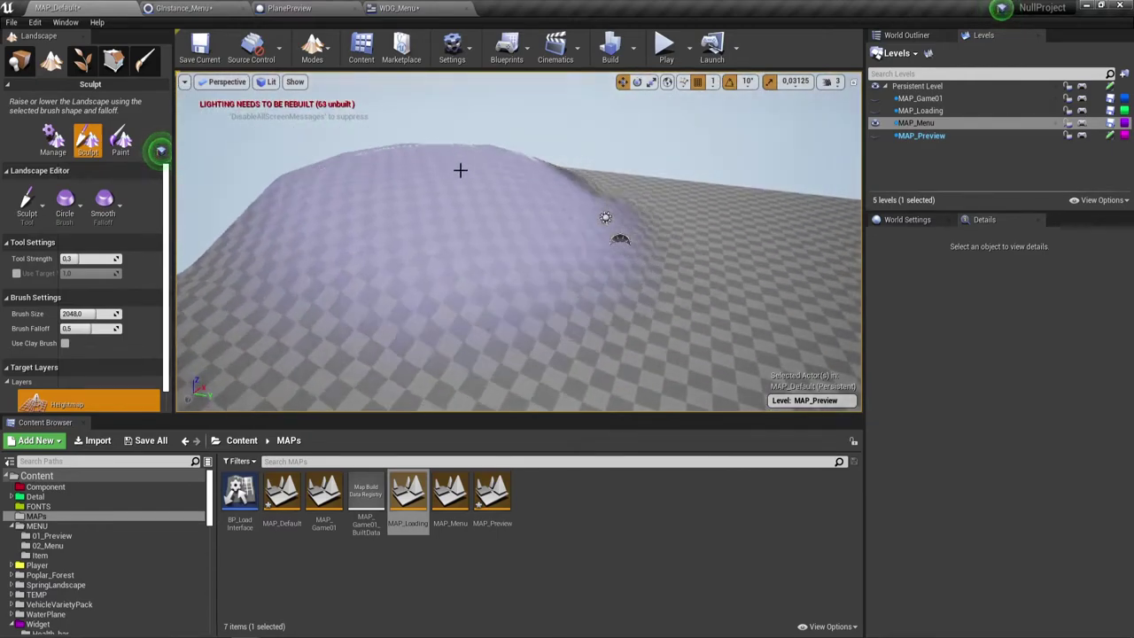
key("ctrl+z")
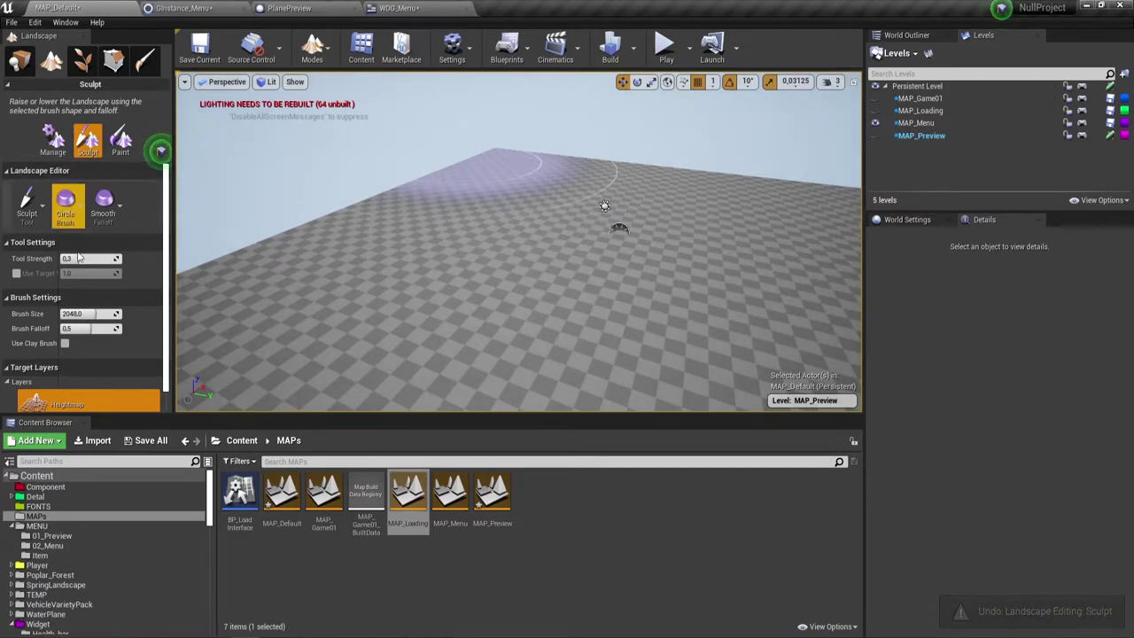
left_click_drag(89, 313, 70, 314)
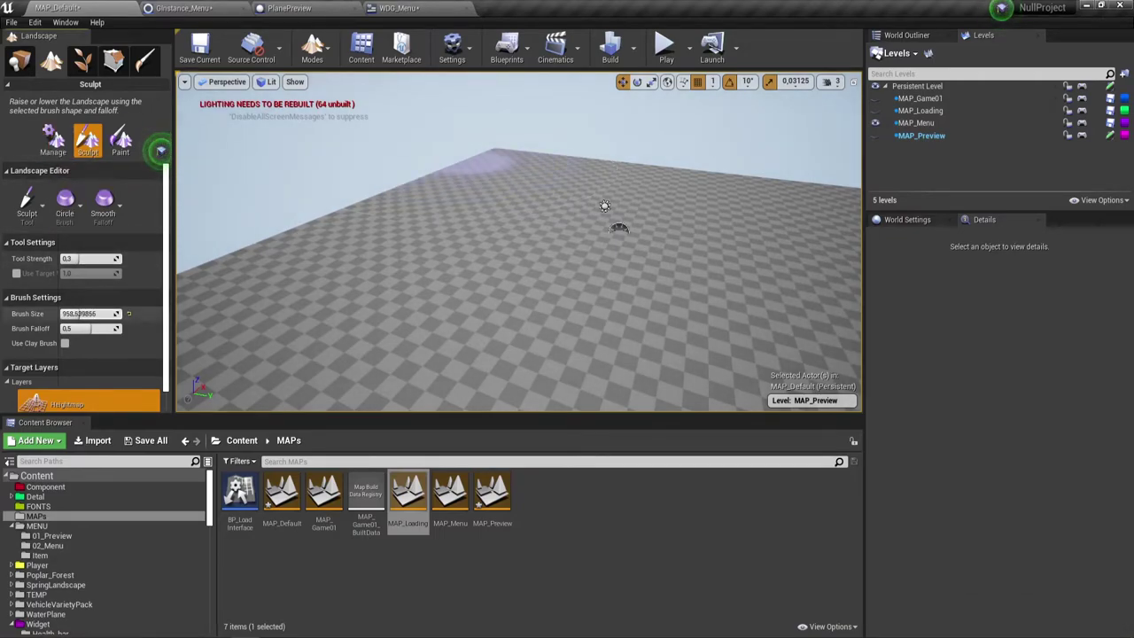
left_click_drag(393, 183, 498, 147)
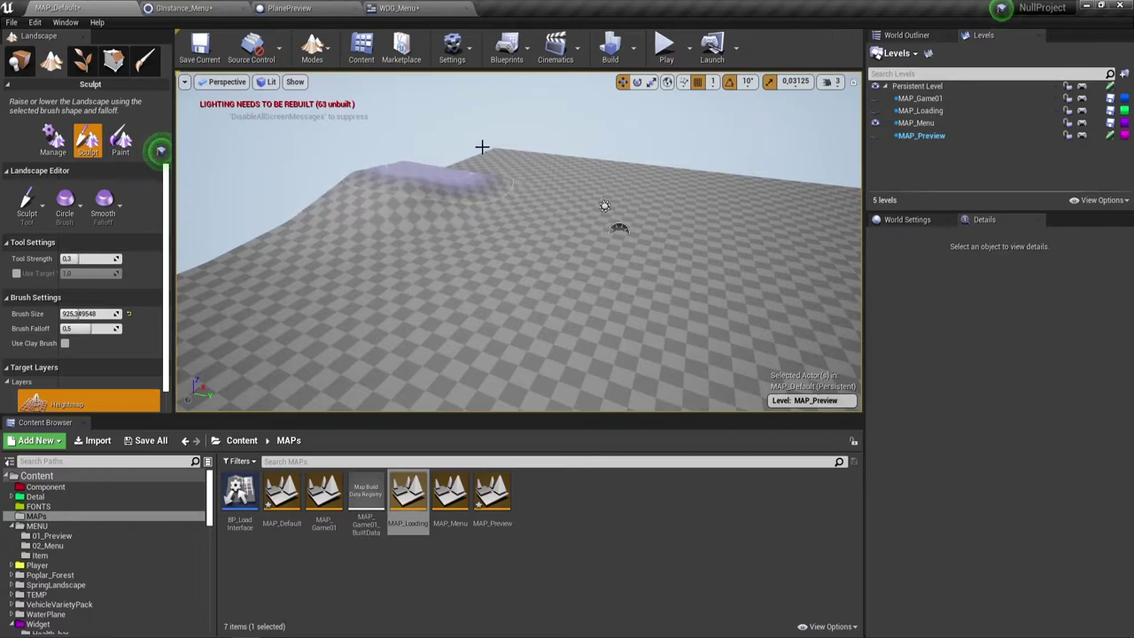
right_click_drag(498, 147, 550, 159)
Step: Raise a large hill on the right and more terrain toward the left
left_click(837, 82)
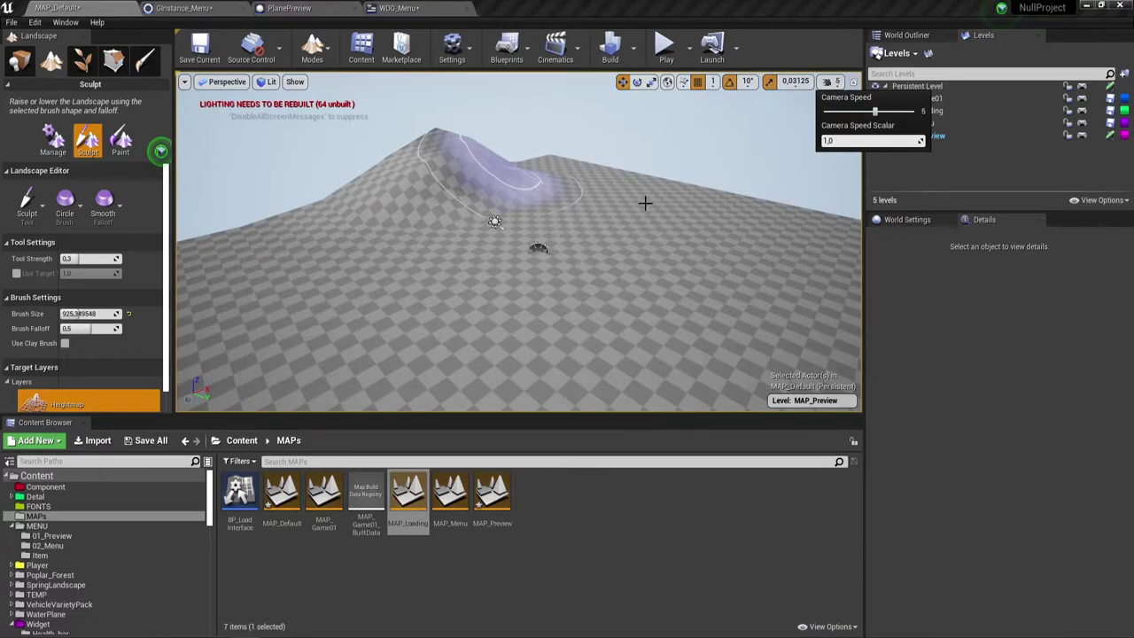
right_click_drag(645, 203, 575, 204)
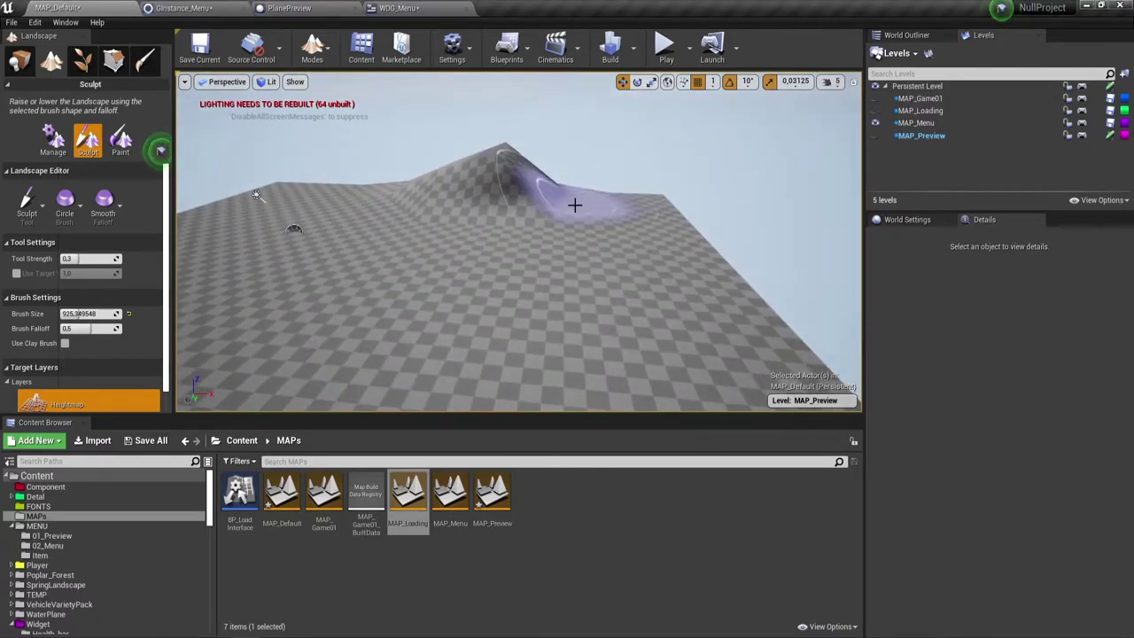
left_click_drag(575, 204, 630, 169)
mouse_move(630, 169)
right_mouse_down()
mouse_move(584, 186)
mouse_move(620, 180)
right_mouse_up()
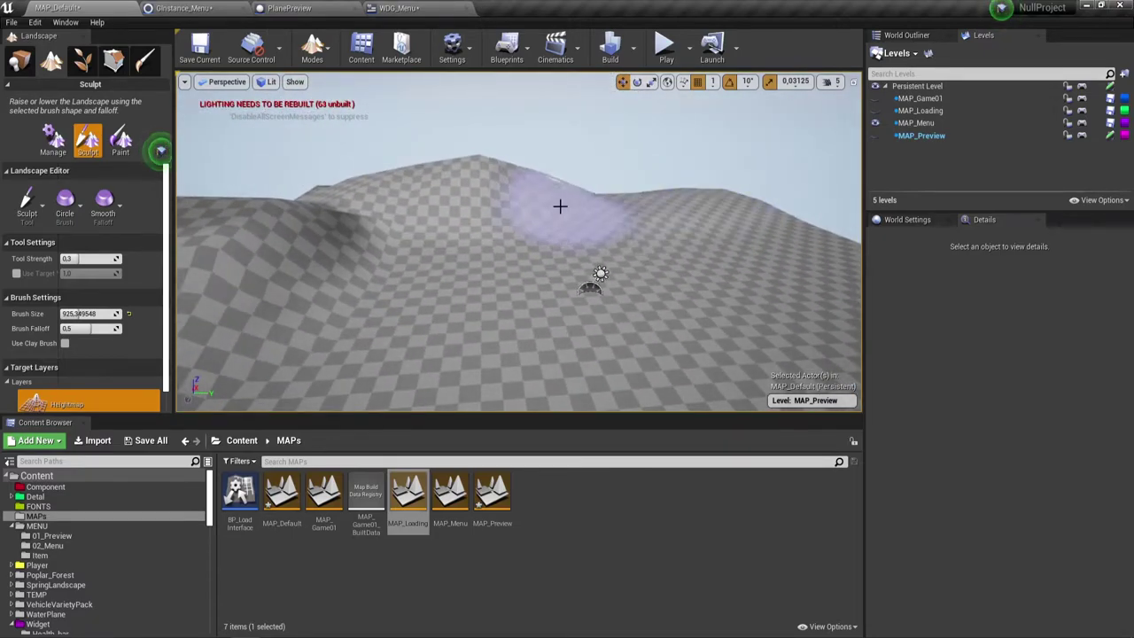
left_click_drag(560, 206, 329, 169)
right_click_drag(329, 169, 460, 231)
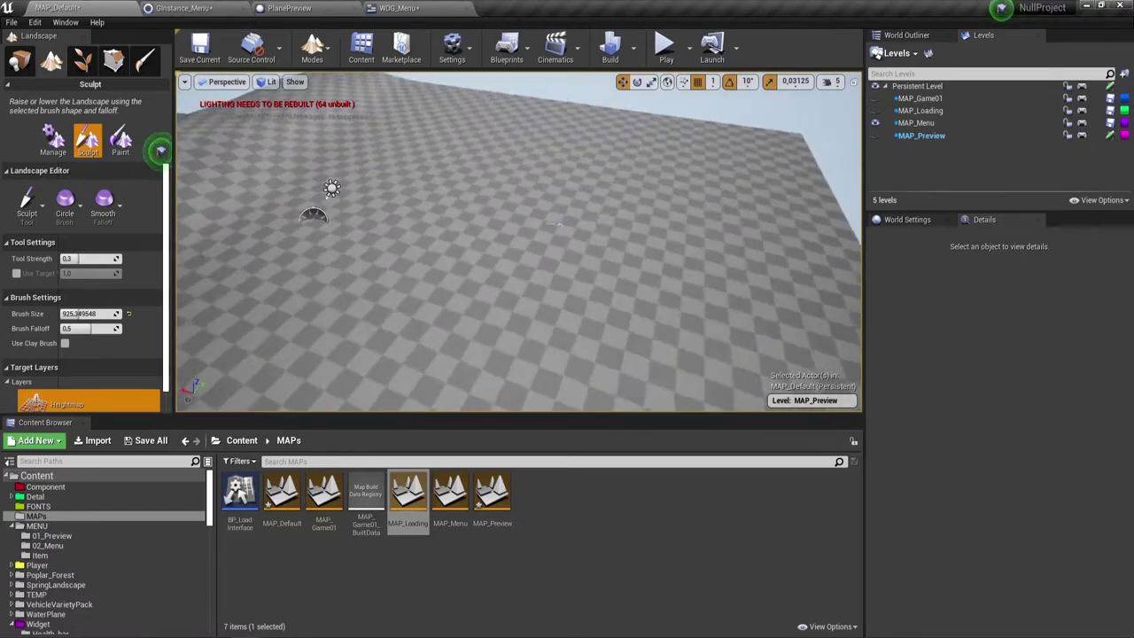
right_click_drag(554, 224, 352, 154)
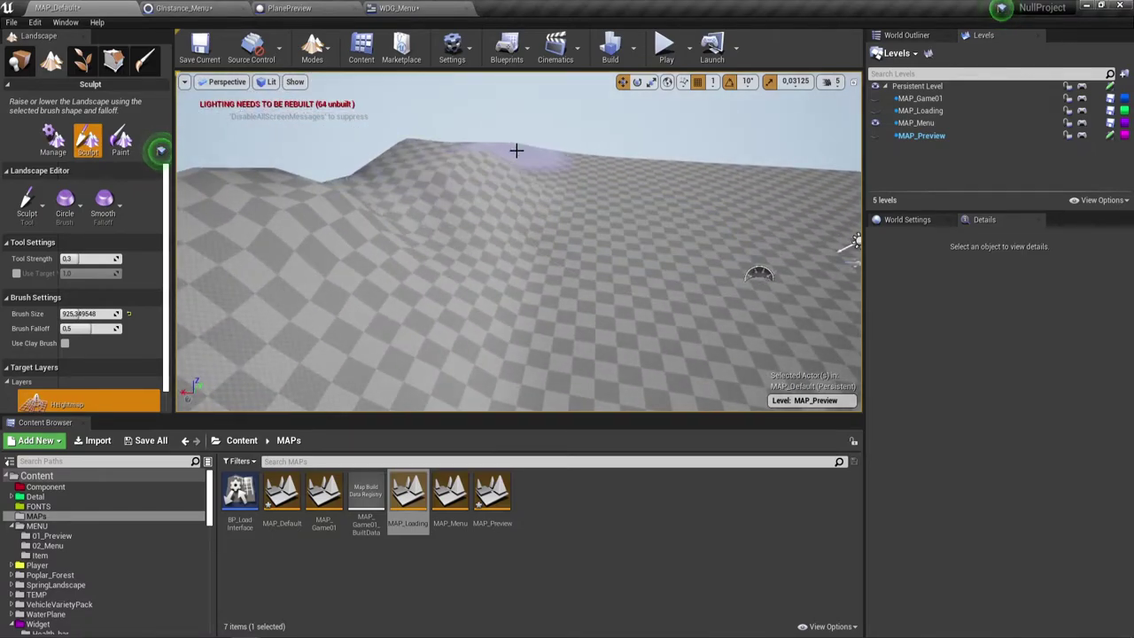
Step: Sculpt a raised ridge into the slope and view the hills from several angles
mouse_move(682, 174)
right_mouse_down()
mouse_move(519, 394)
mouse_move(653, 165)
right_mouse_up()
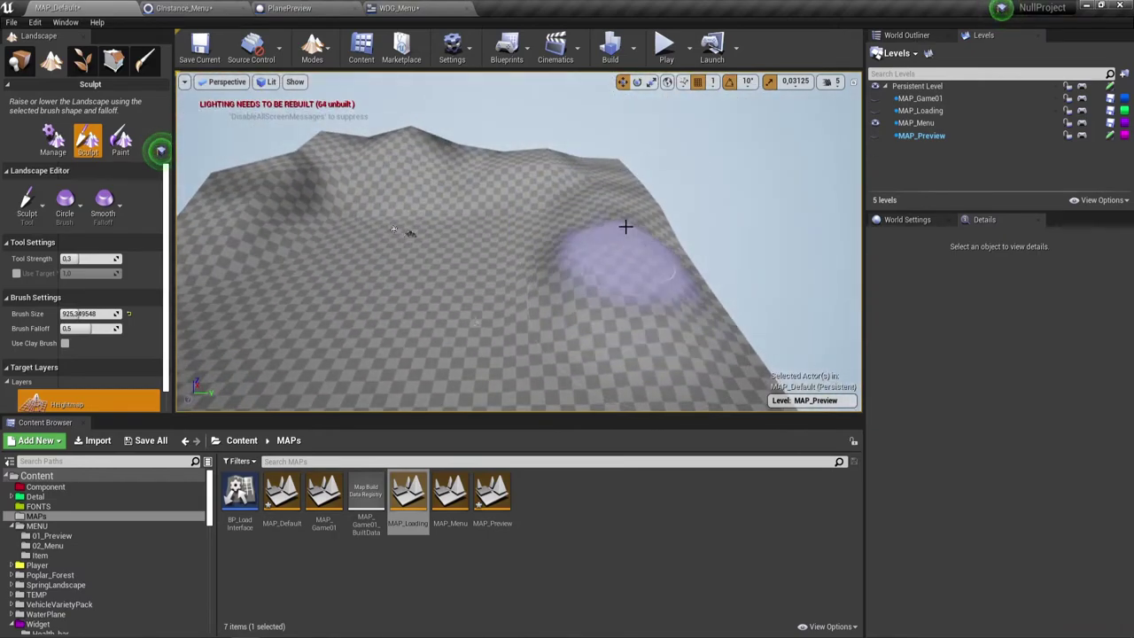
right_click_drag(626, 227, 562, 164)
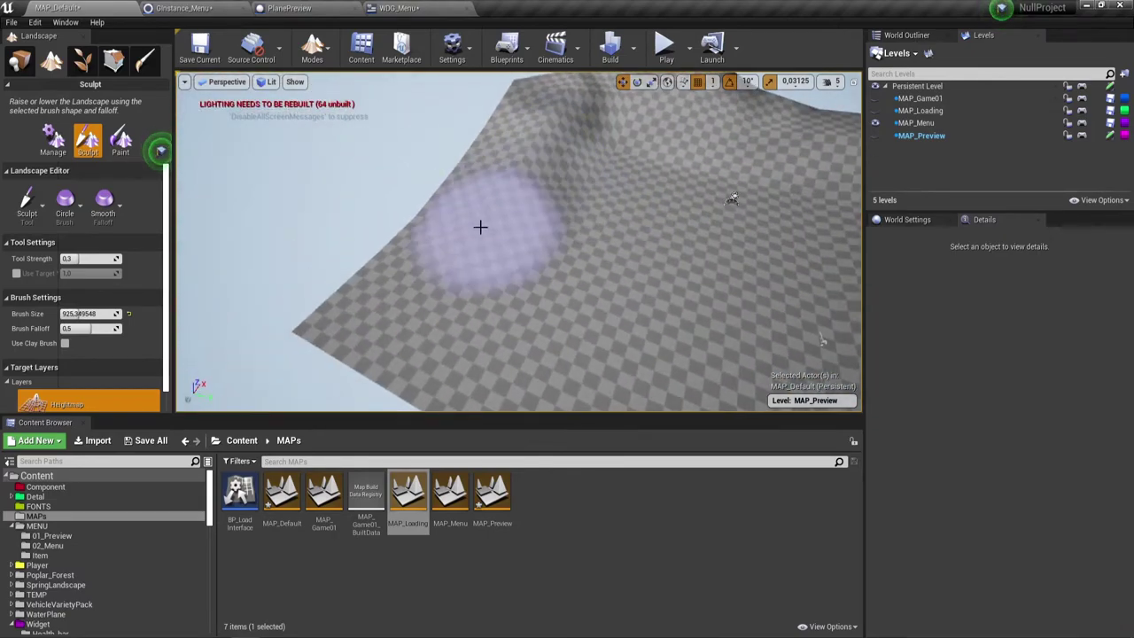
left_click_drag(480, 227, 611, 159)
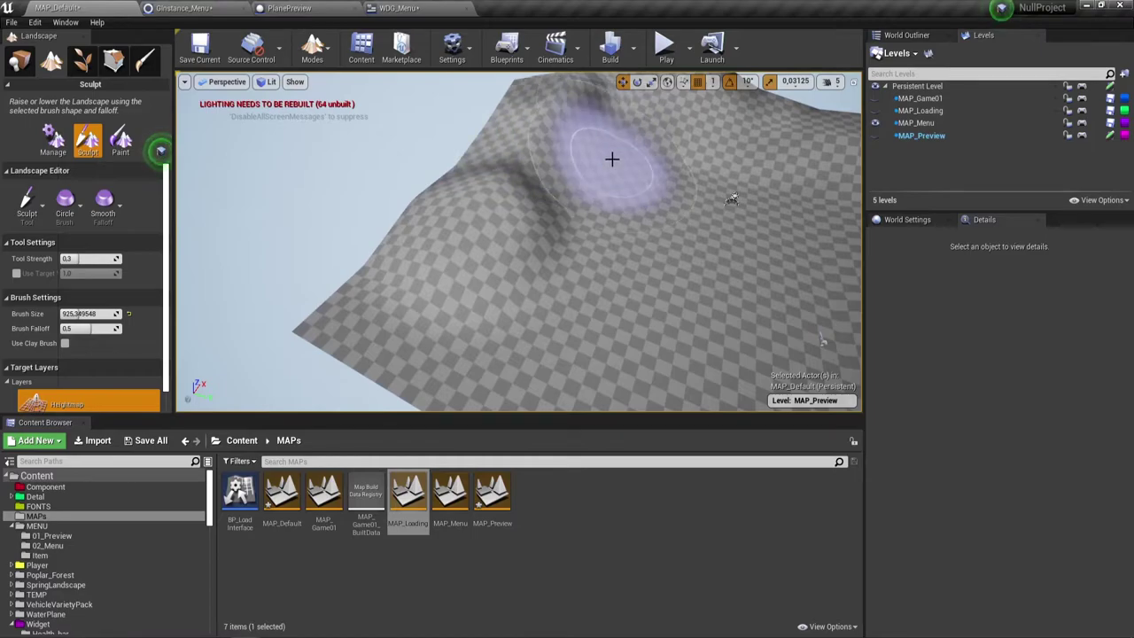
right_click_drag(611, 158, 592, 177)
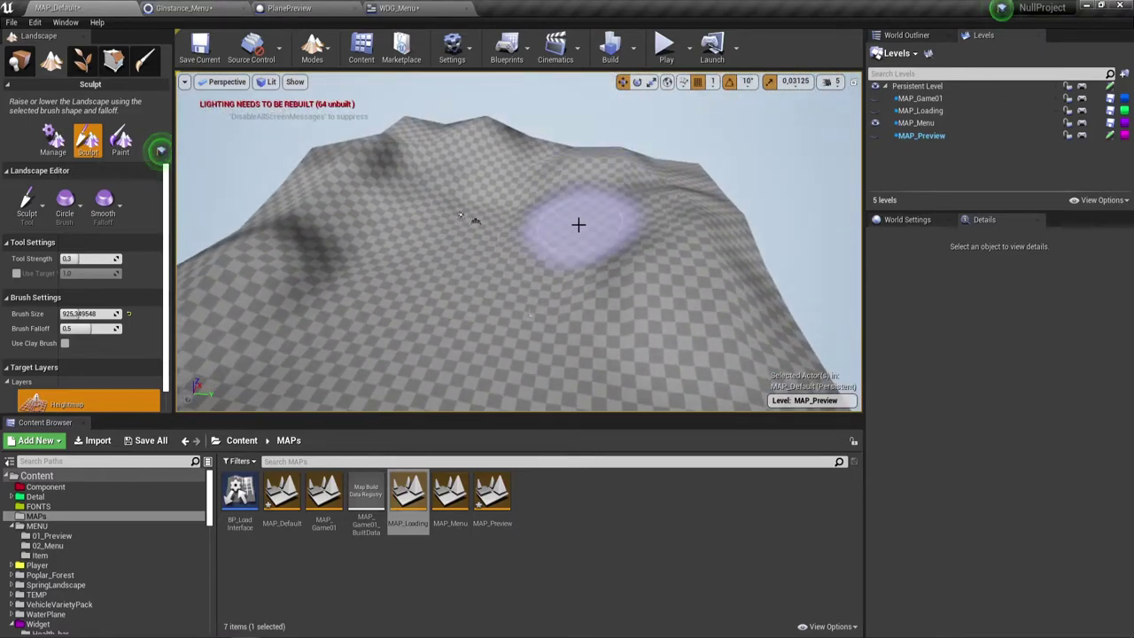
right_click_drag(578, 225, 759, 289)
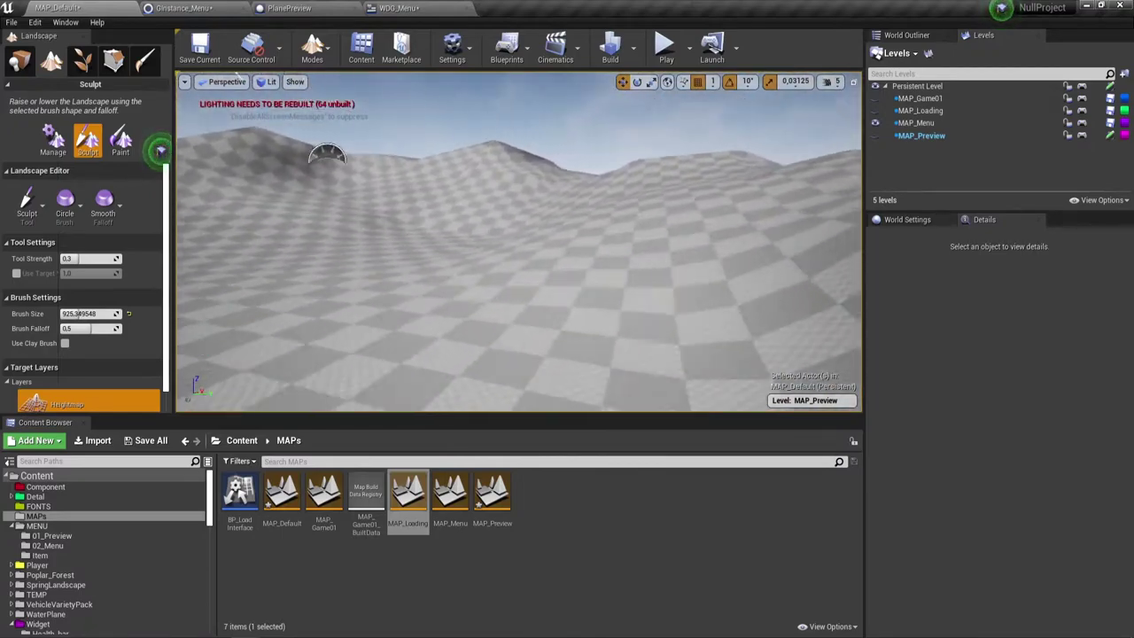
mouse_move(328, 304)
right_mouse_down()
mouse_move(544, 266)
mouse_move(512, 199)
mouse_move(646, 208)
right_mouse_up()
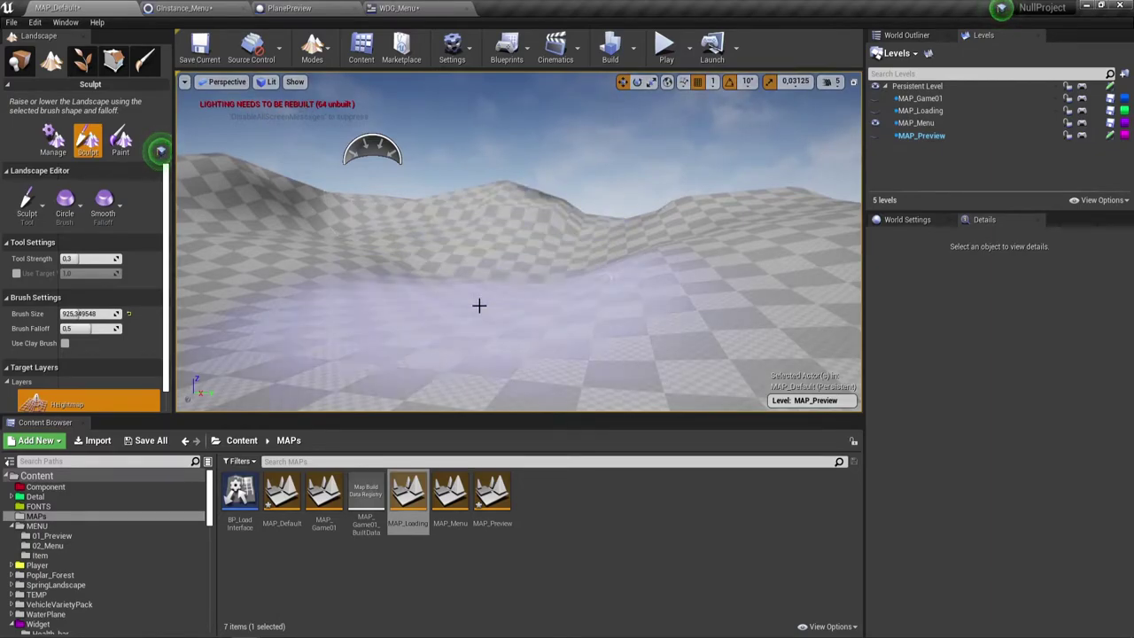
right_click_drag(626, 292, 673, 282)
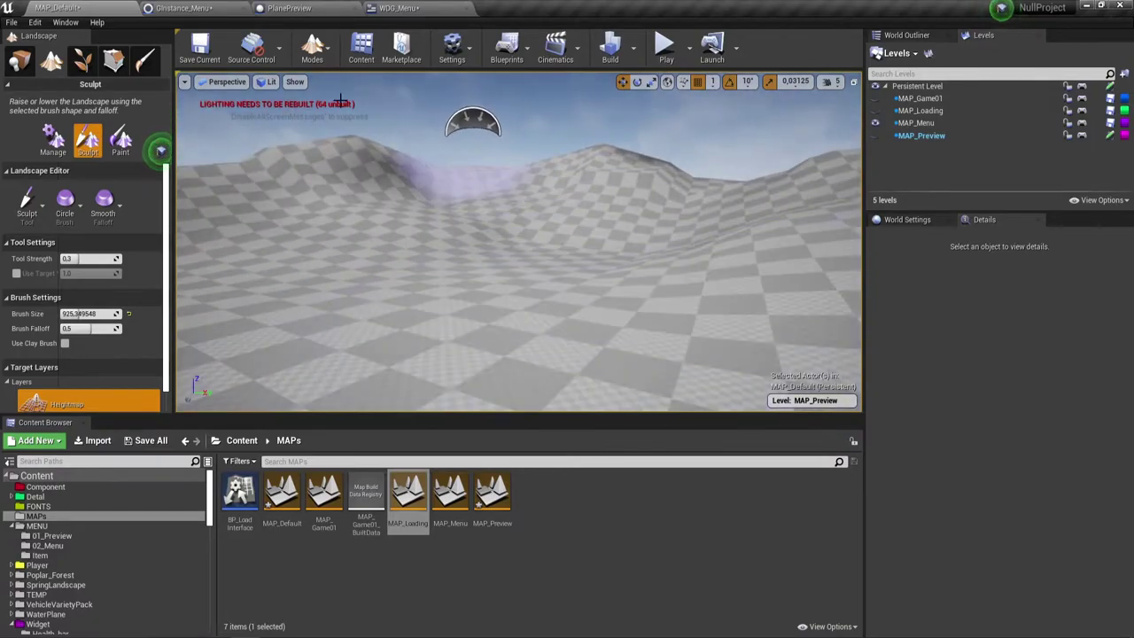
left_click(677, 48)
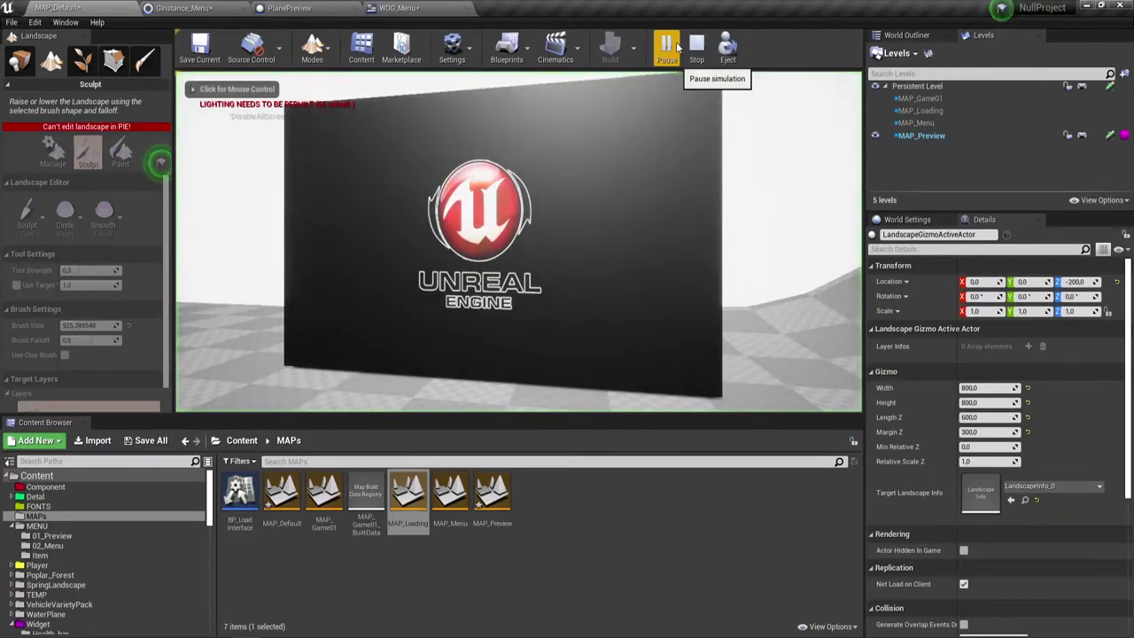
left_click(802, 292)
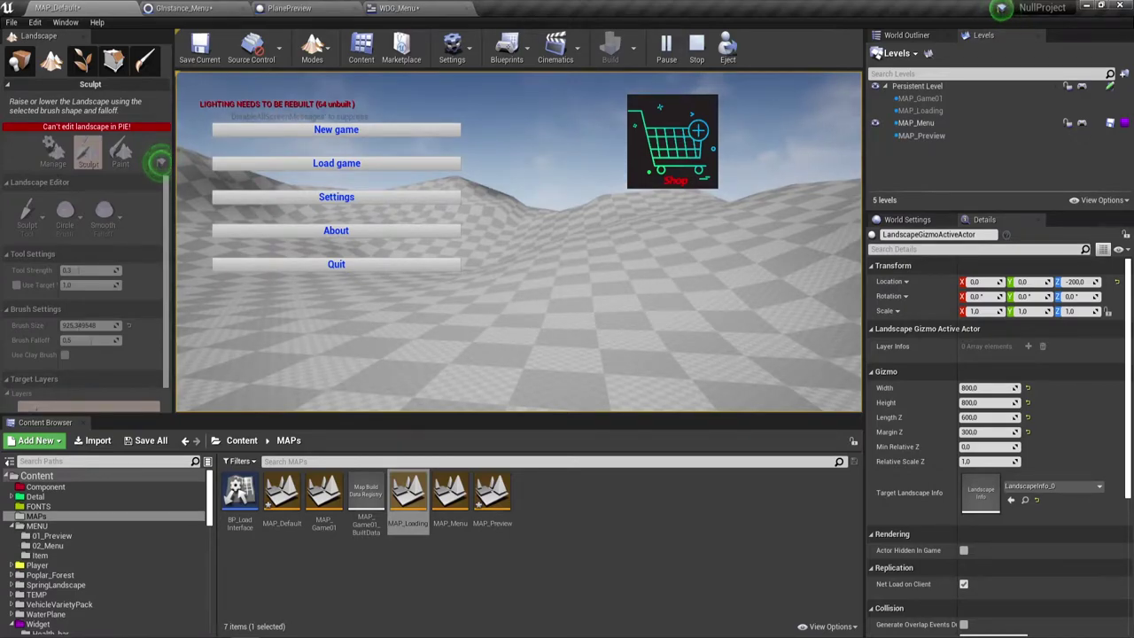
key("Escape")
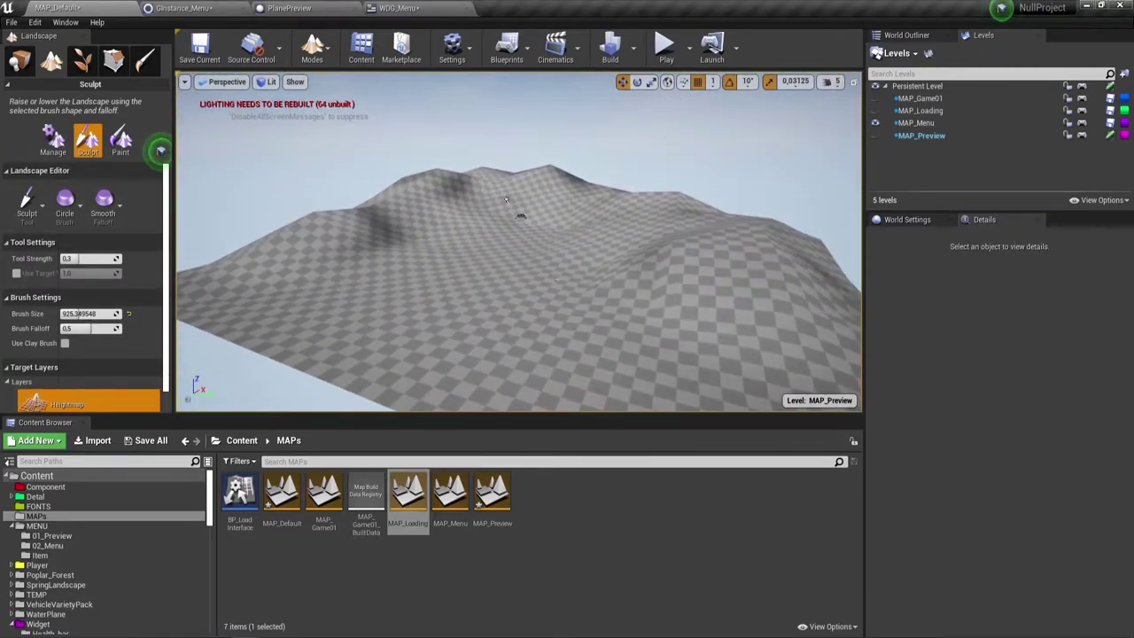
Step: Move PlayerStart to Y 160 and PlanePreview to Y 32
scroll(566, 242, "up", 5)
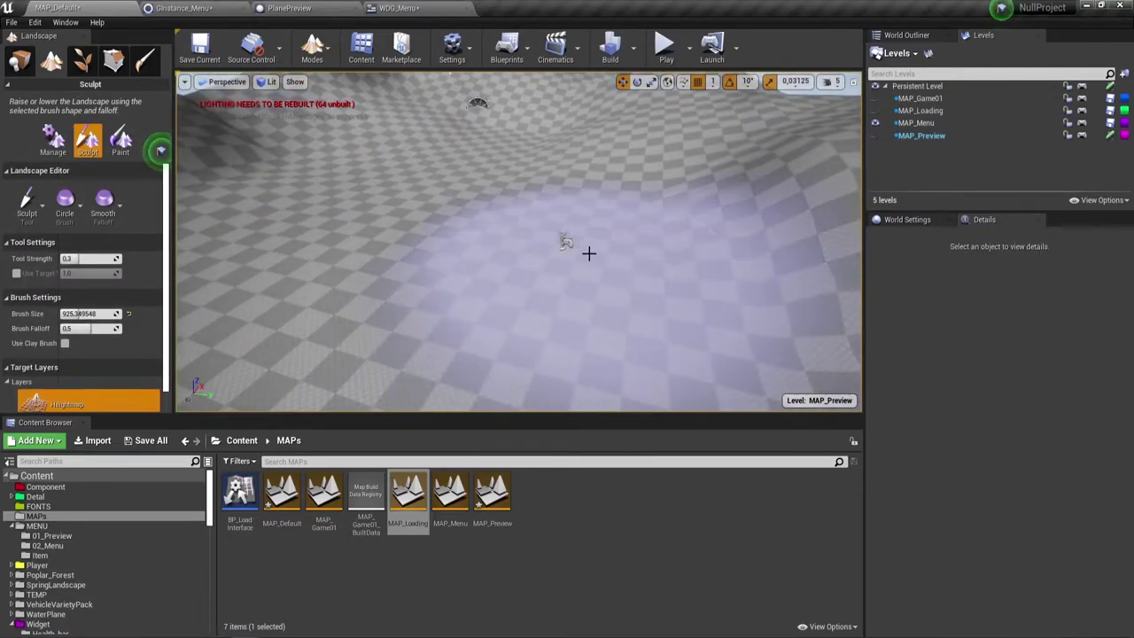
left_click(28, 78)
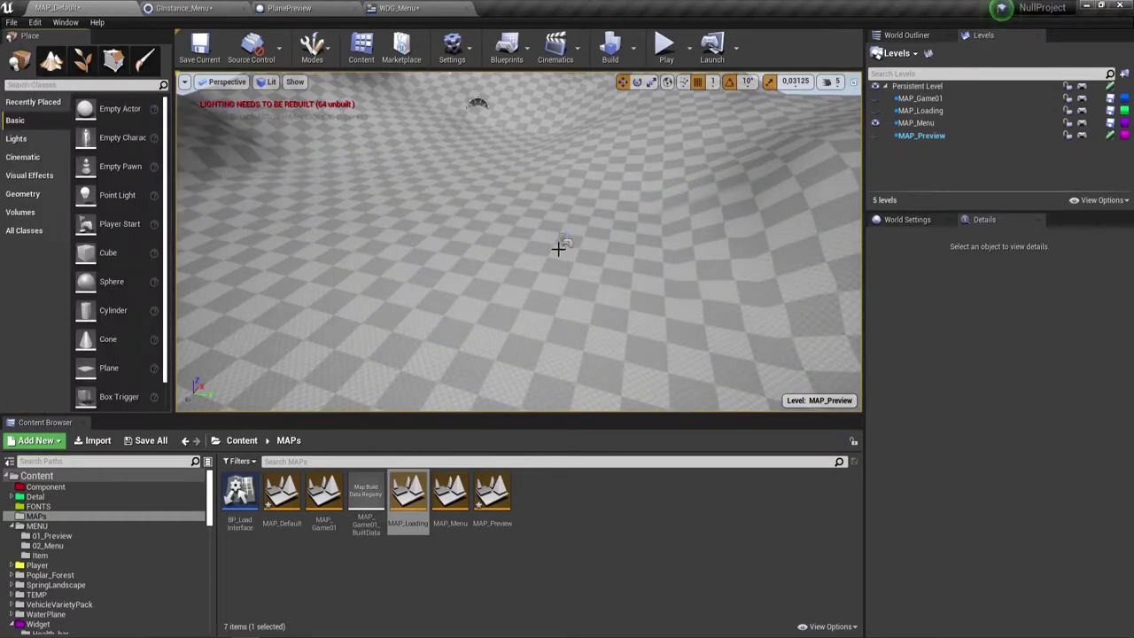
left_click(564, 243)
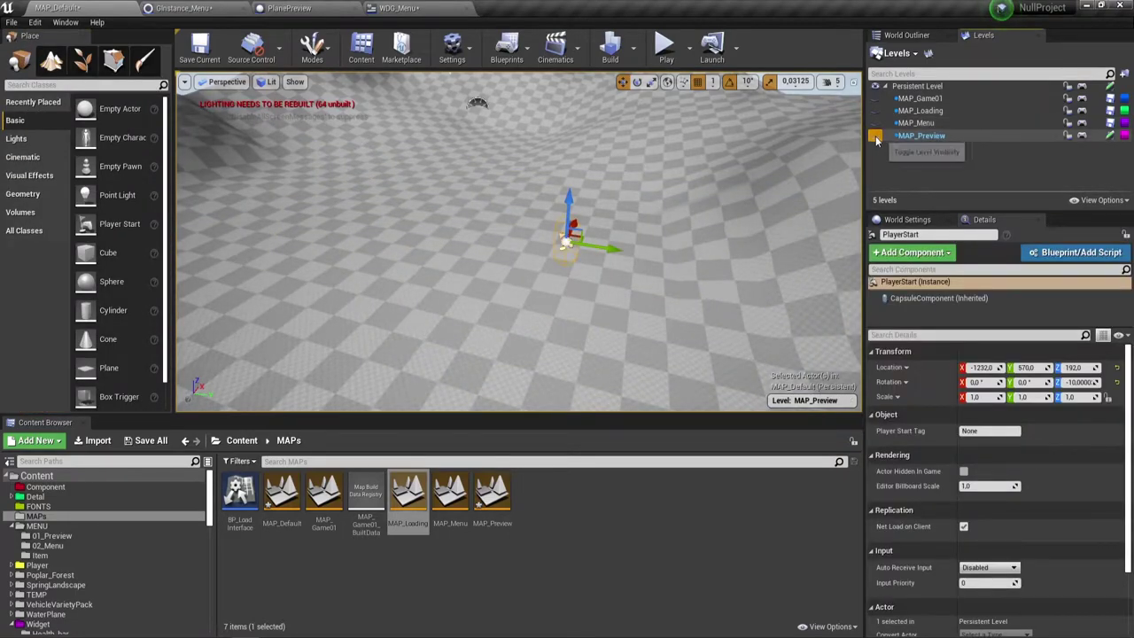
left_click(875, 124)
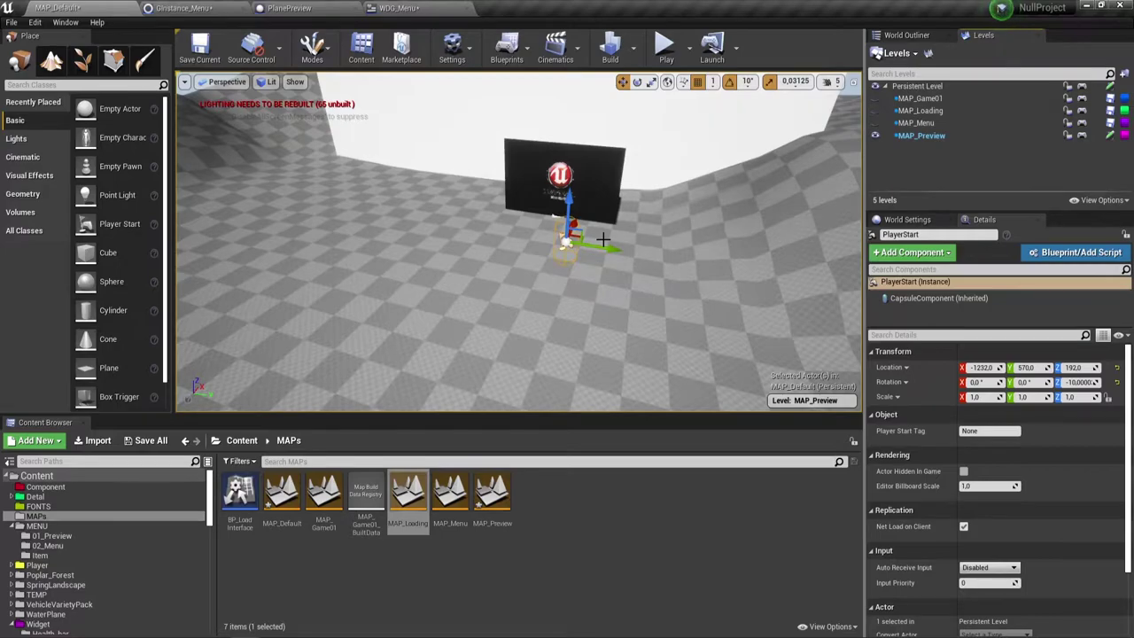
left_click_drag(605, 245, 500, 247)
left_click(598, 210)
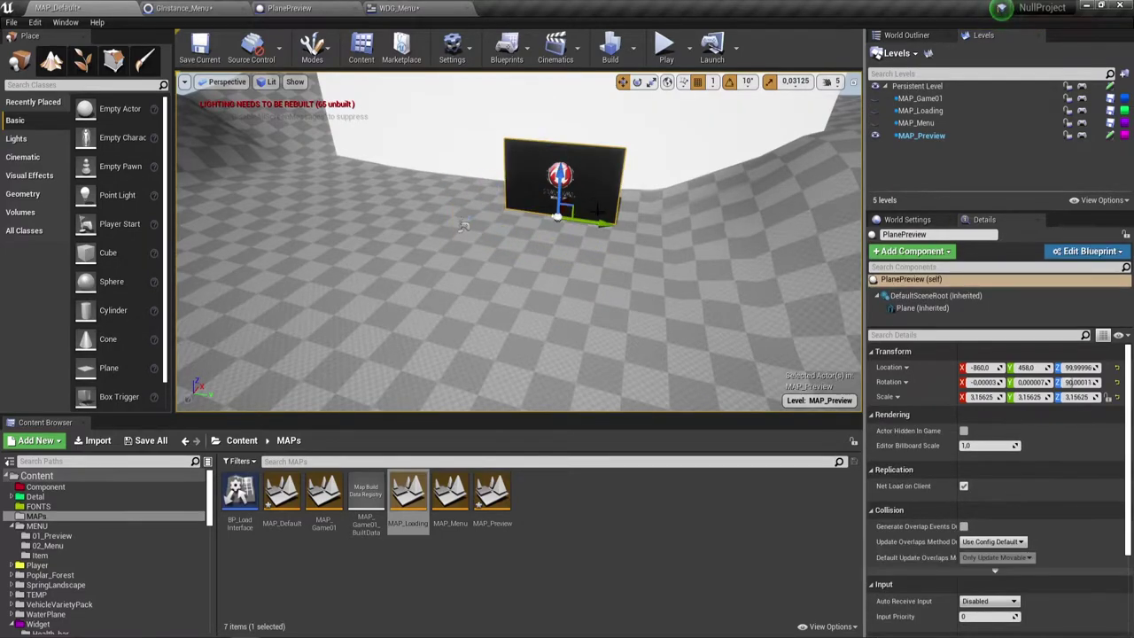
left_click_drag(601, 224, 518, 211)
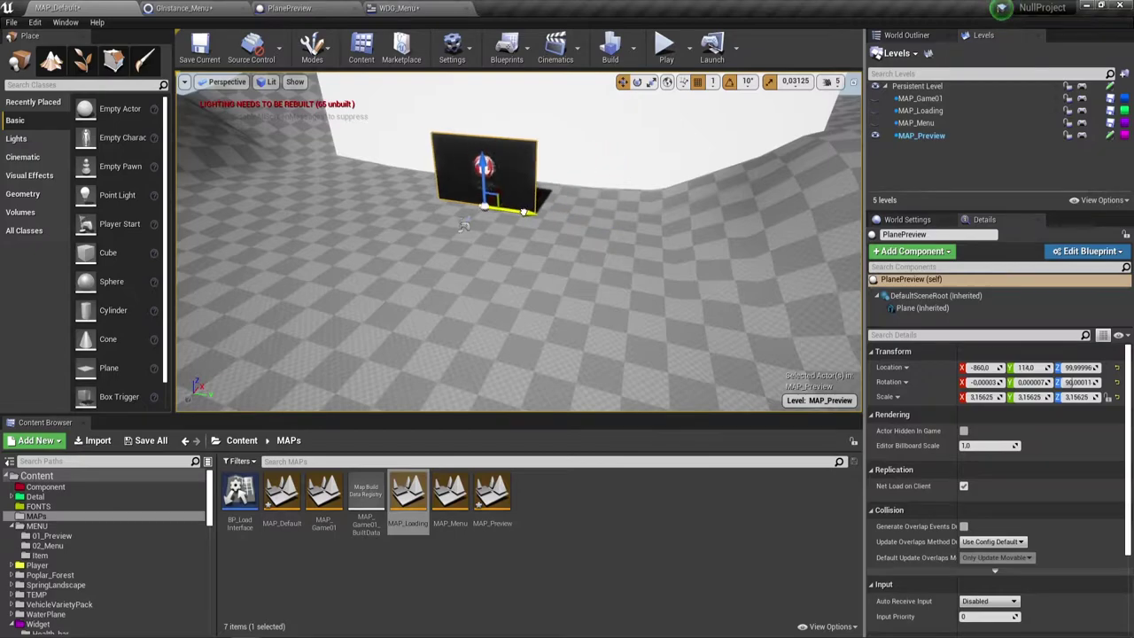
Step: Test the framing in Play, then nudge PlanePreview to Y 73
left_click(664, 46)
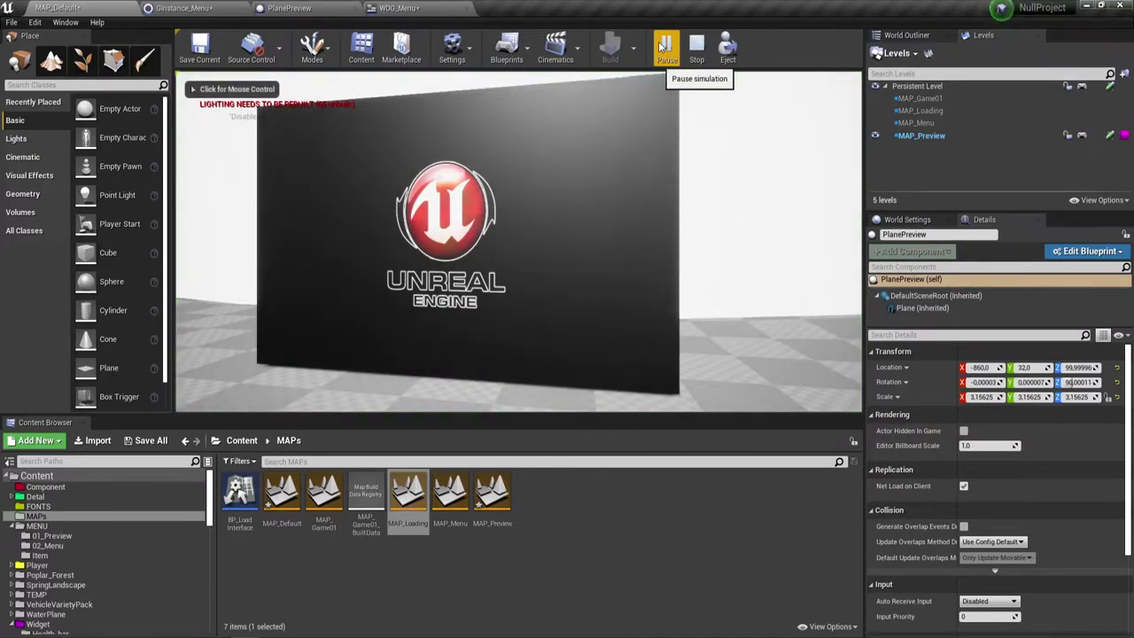
left_click(696, 46)
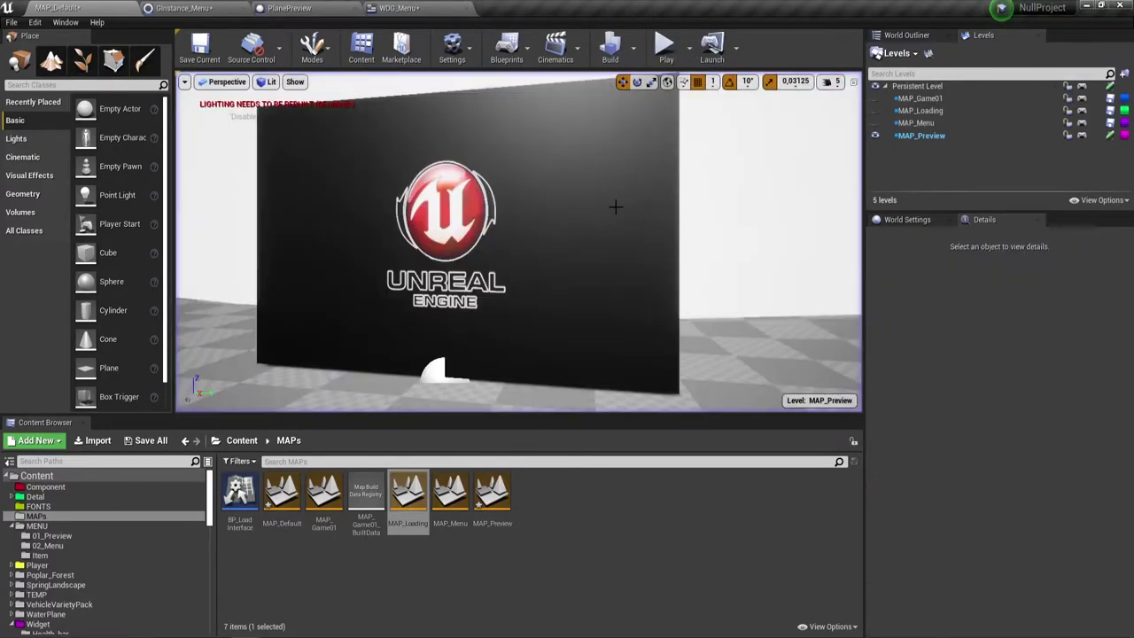
left_click(454, 238)
left_click_drag(477, 381, 514, 388)
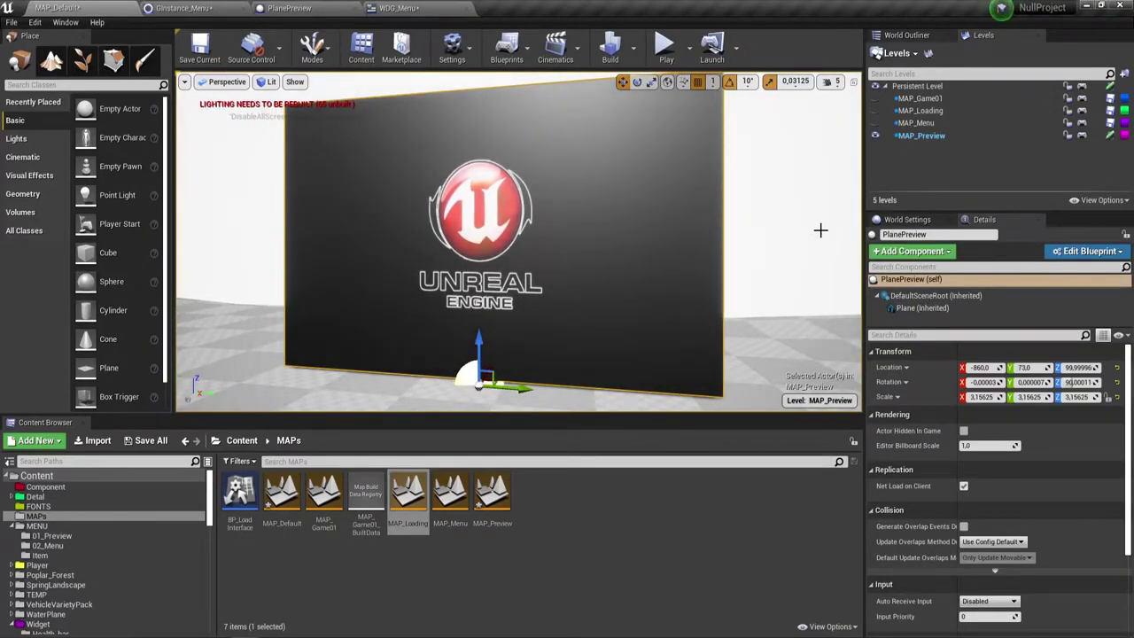
right_click_drag(821, 231, 502, 229)
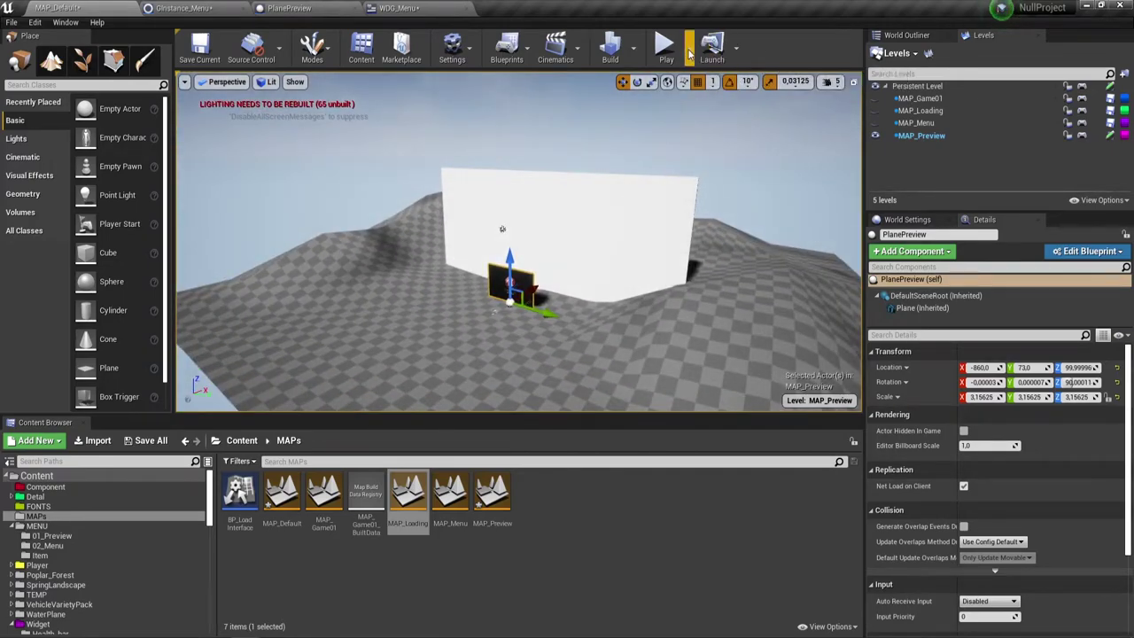
Step: Hide MAP_Preview, show MAP_Menu, and run a Play preview with the menu
left_click(875, 136)
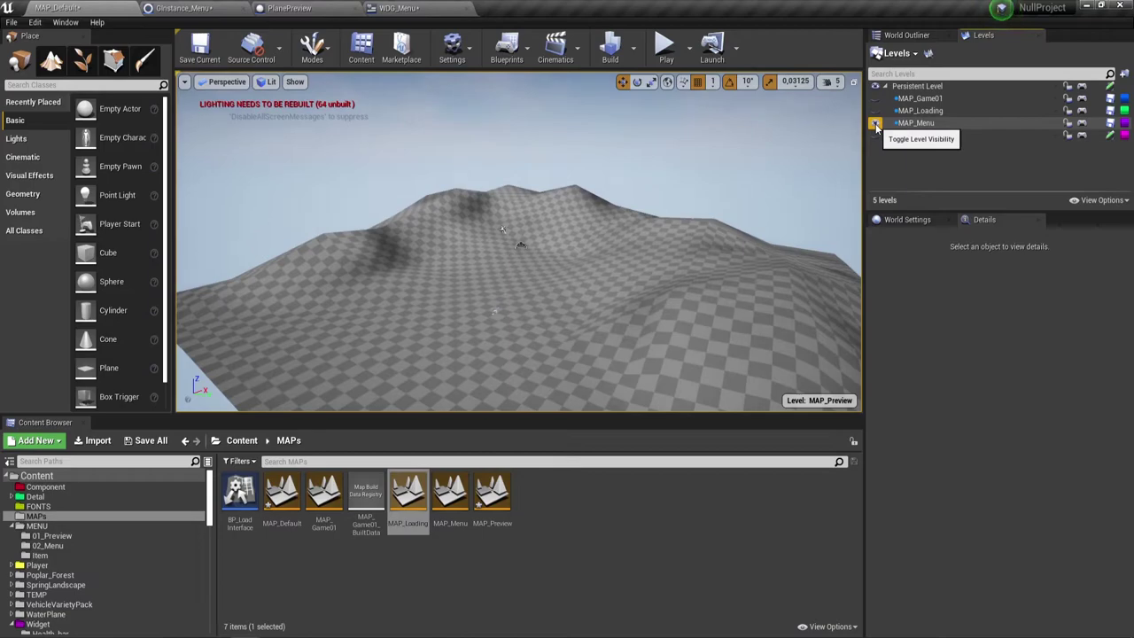
left_click(875, 126)
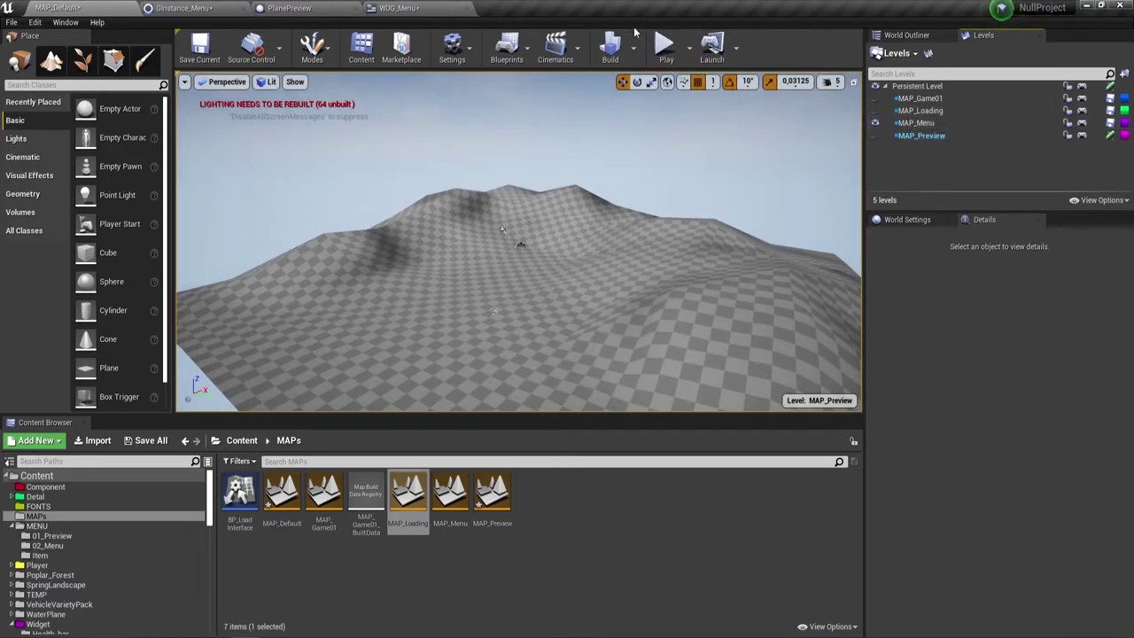
left_click(657, 42)
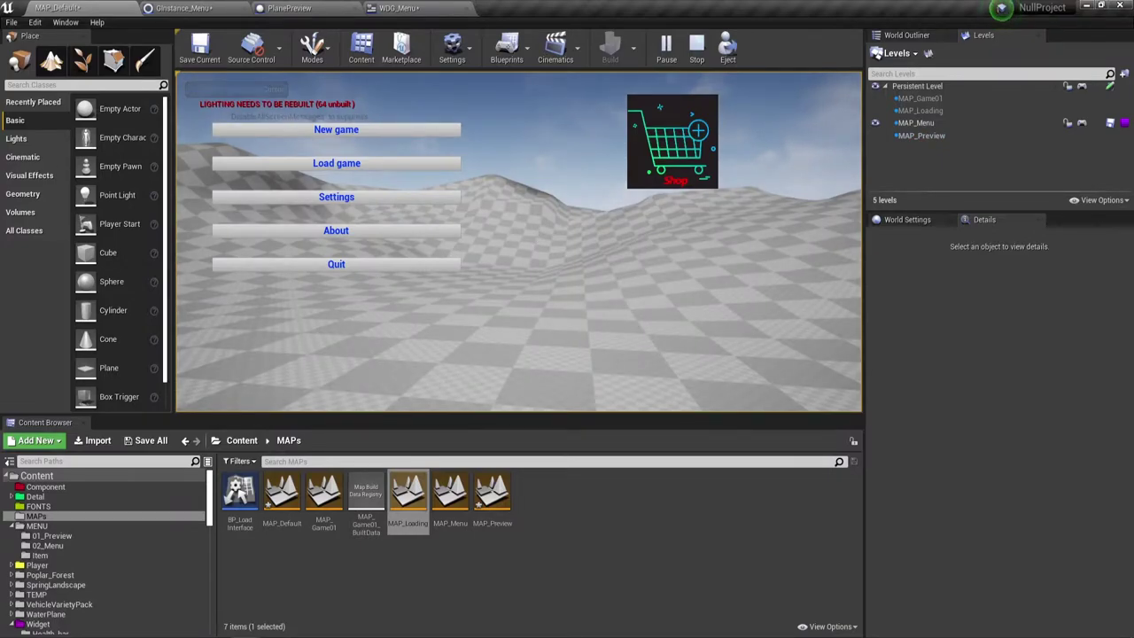
Step: Stop the play preview and open the MAP_Loading level blueprint from the Levels panel
key("Escape")
right_click_drag(440, 164, 518, 182)
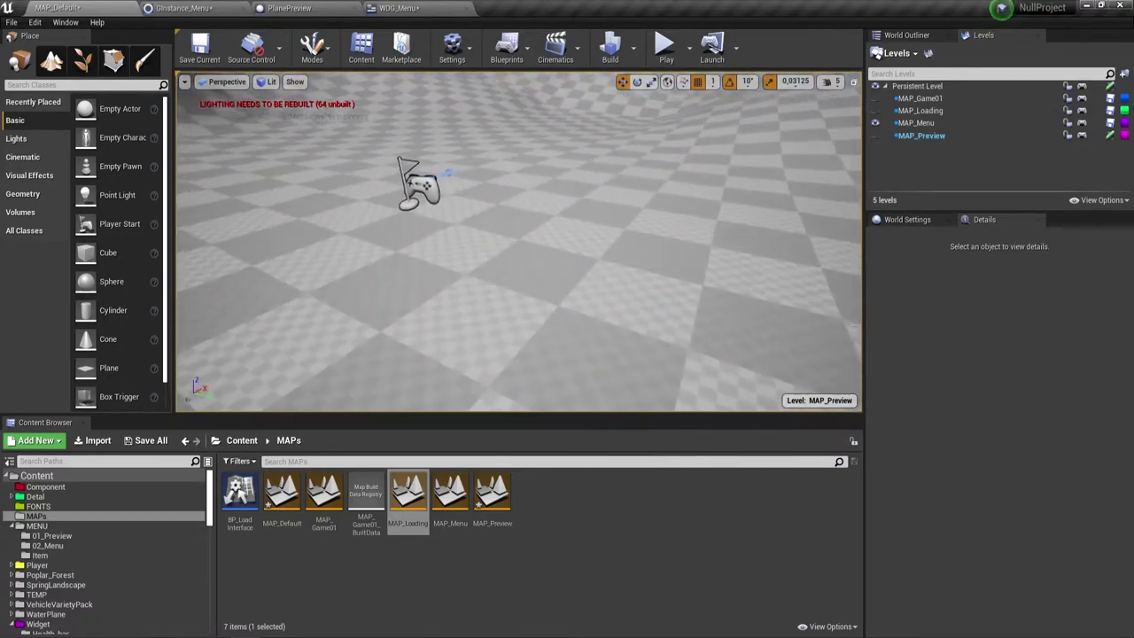
left_click(919, 111)
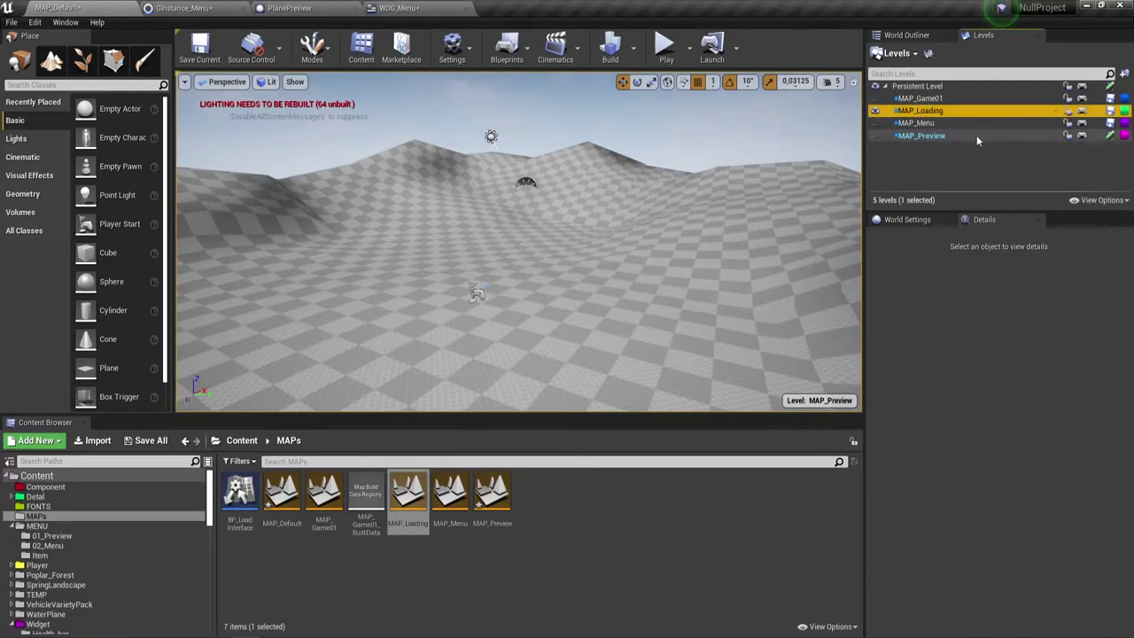
left_click(1068, 111)
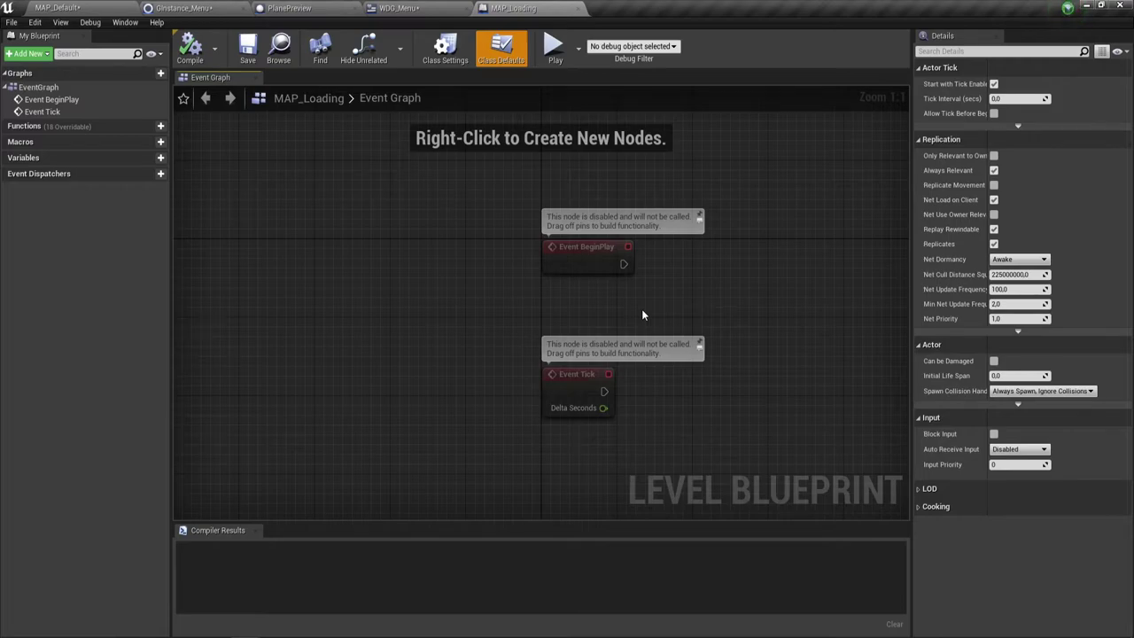
Step: Inspect the NameLoadLevel SET node in the GInstance_Menu graph
left_click(408, 10)
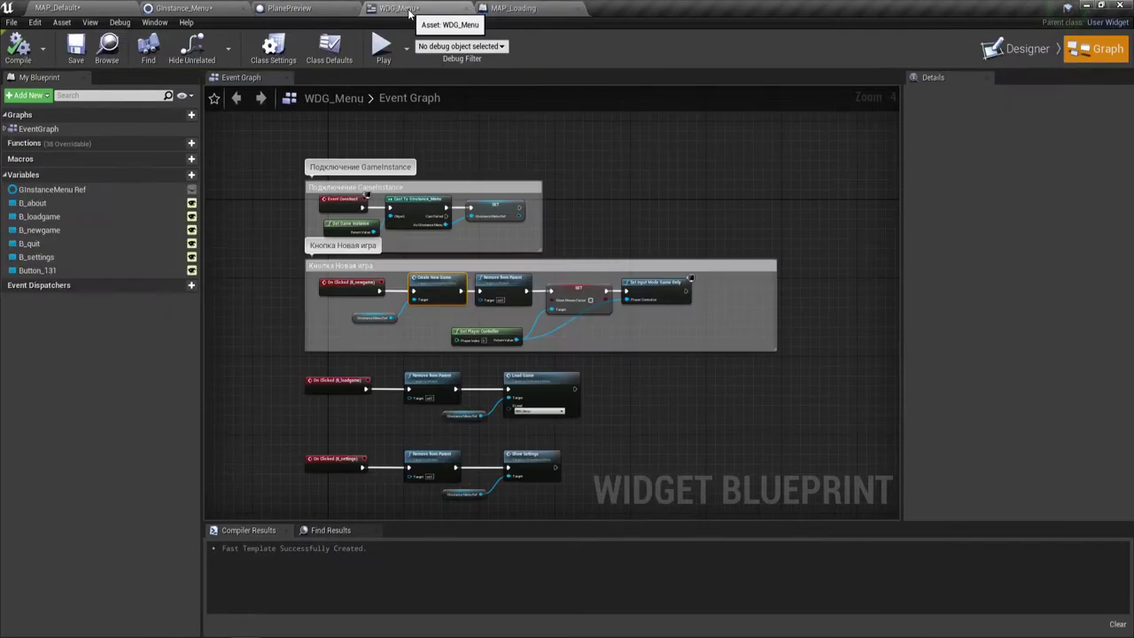
left_click(160, 7)
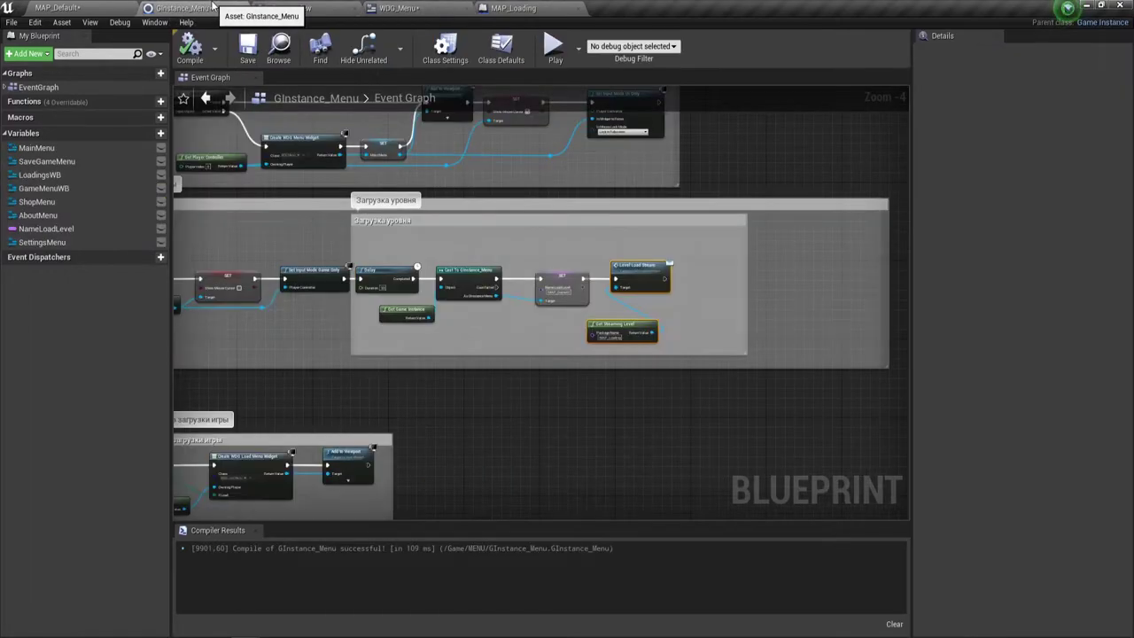
scroll(520, 315, "up", 5)
right_click_drag(567, 323, 503, 335)
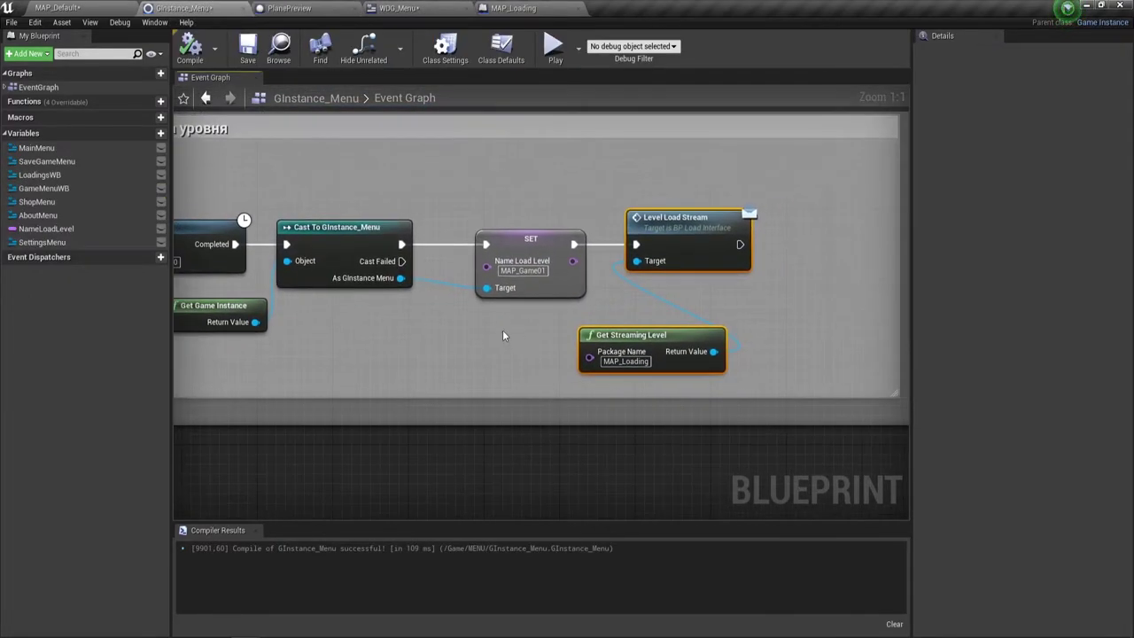
left_click_drag(498, 179, 559, 324)
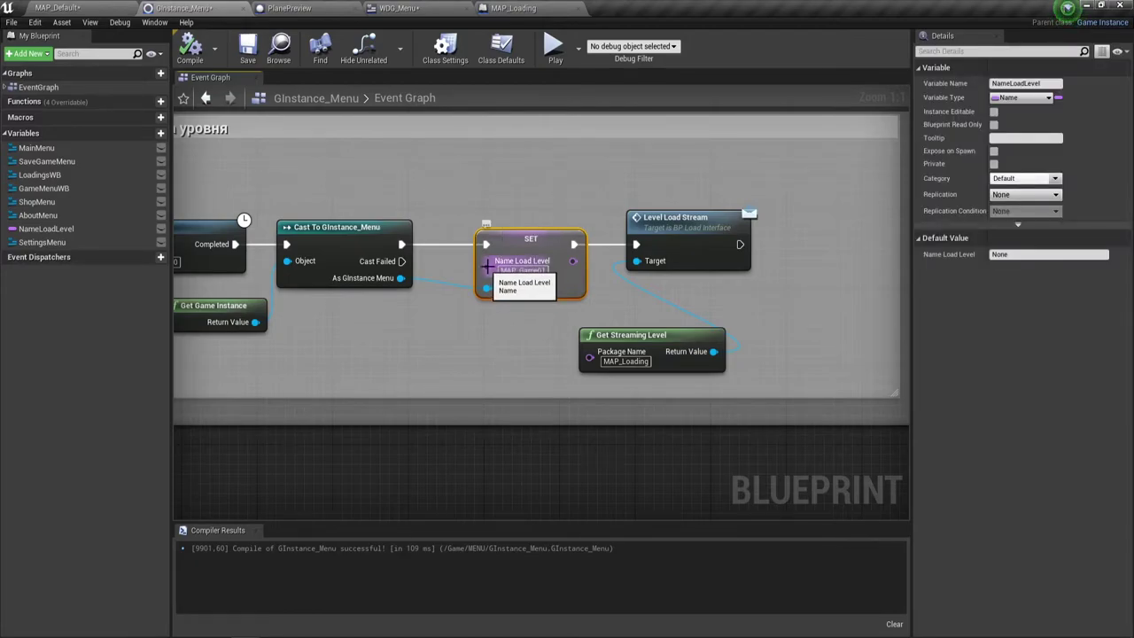
left_click_drag(523, 179, 534, 322)
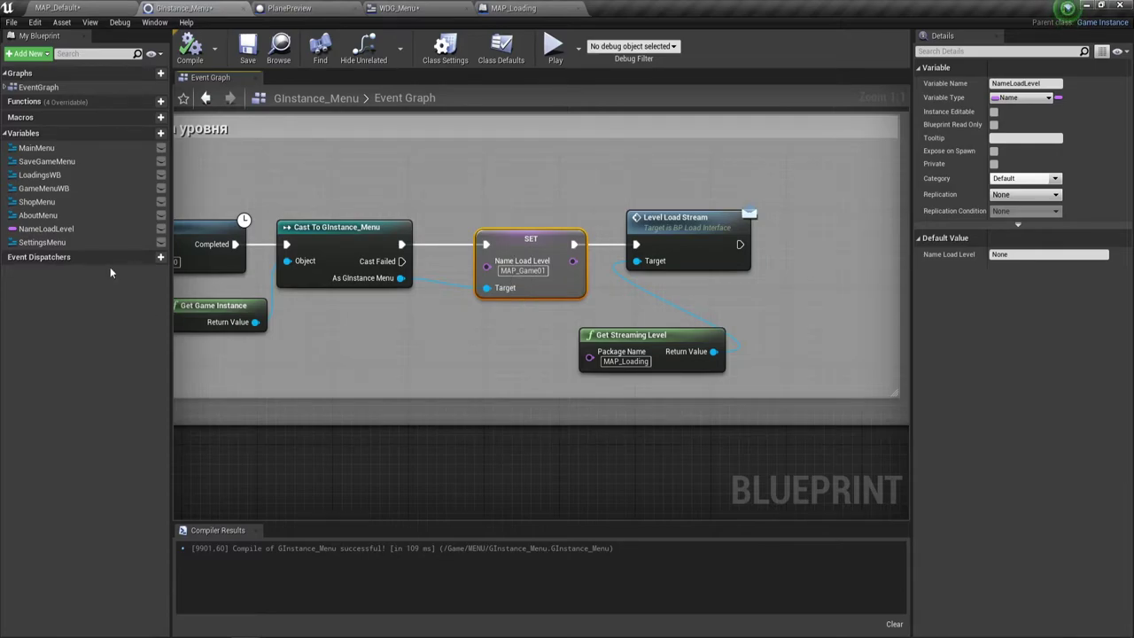
Step: Bring up MAP_Loading's event graph and pan to its disabled BeginPlay and Tick events
left_click(518, 8)
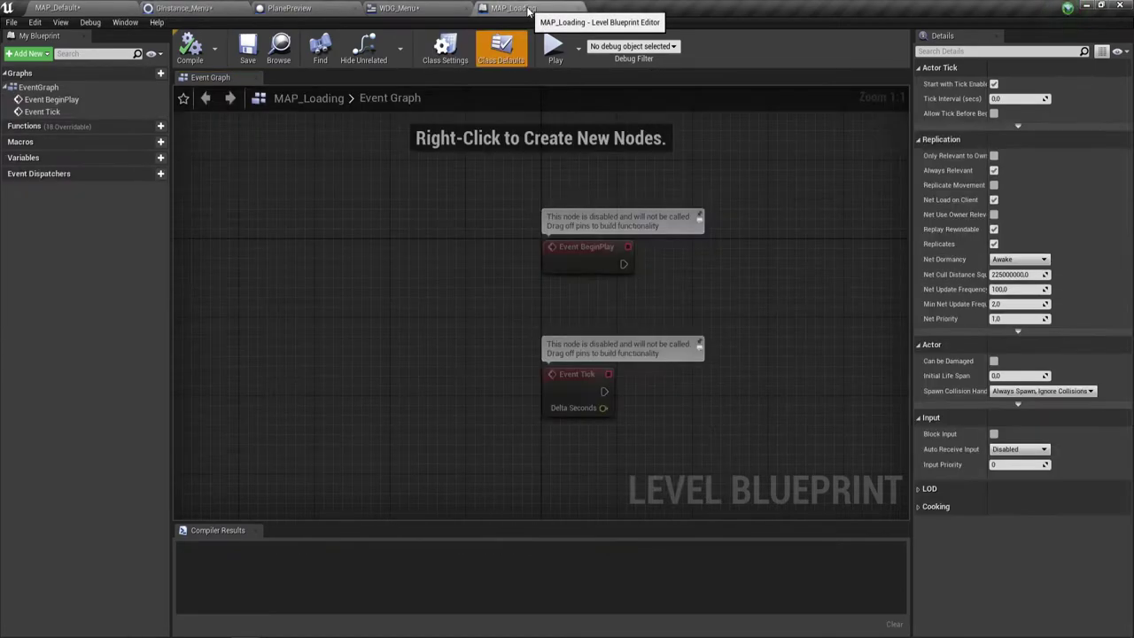
right_click_drag(691, 296, 679, 300)
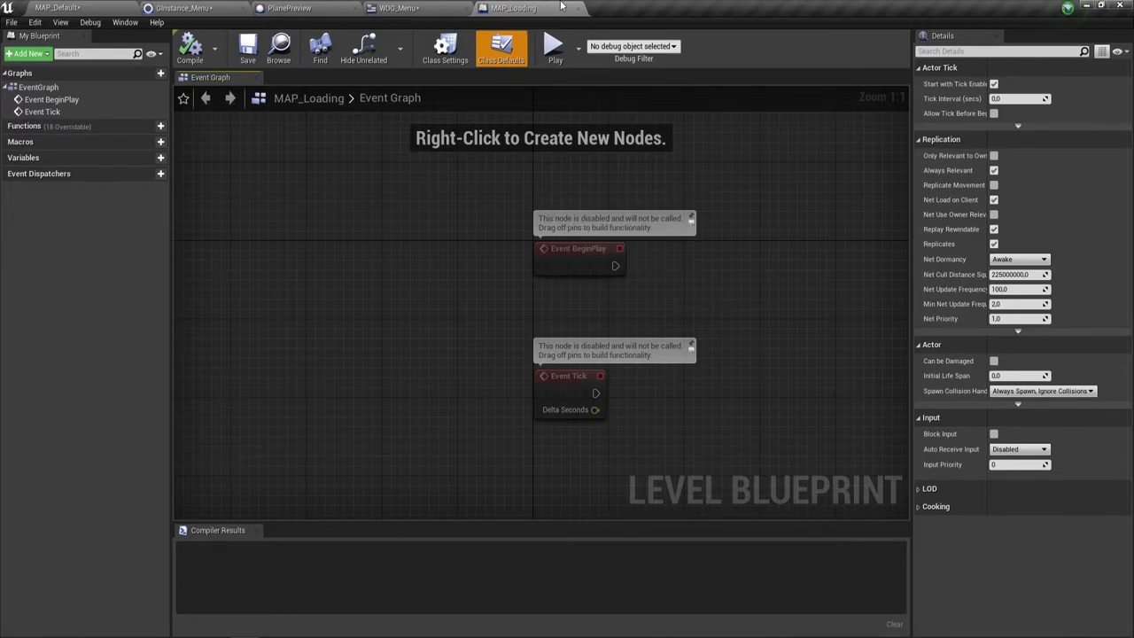
right_click_drag(598, 306, 434, 270)
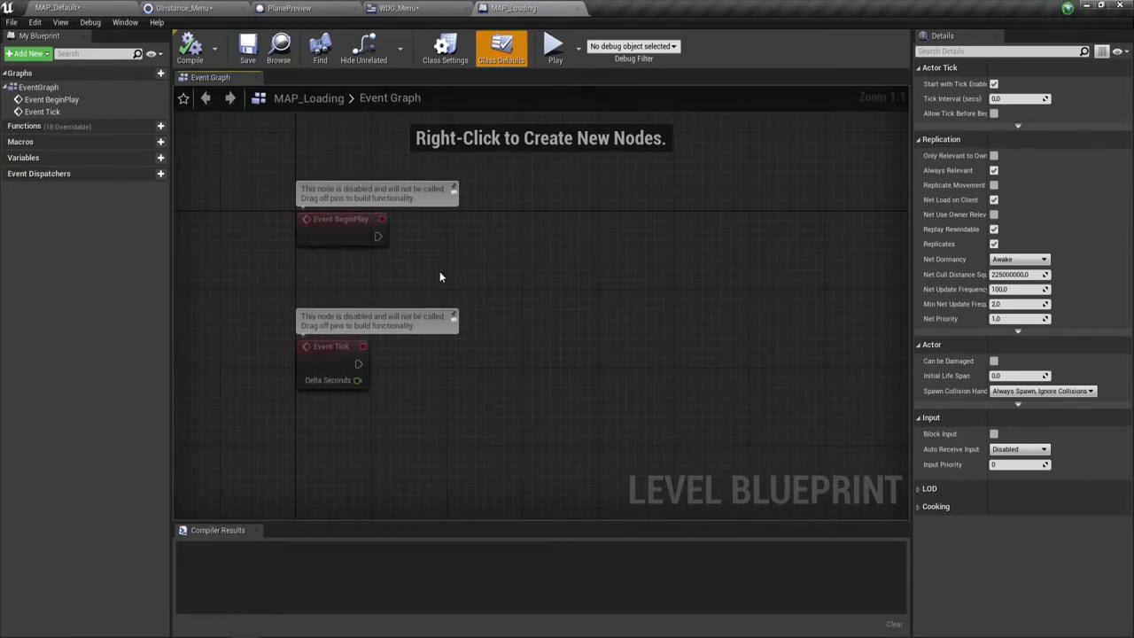
right_click_drag(440, 271, 328, 245)
Step: Add a custom event named LoadLoanding to MAP_Loading's event graph
right_click(328, 245)
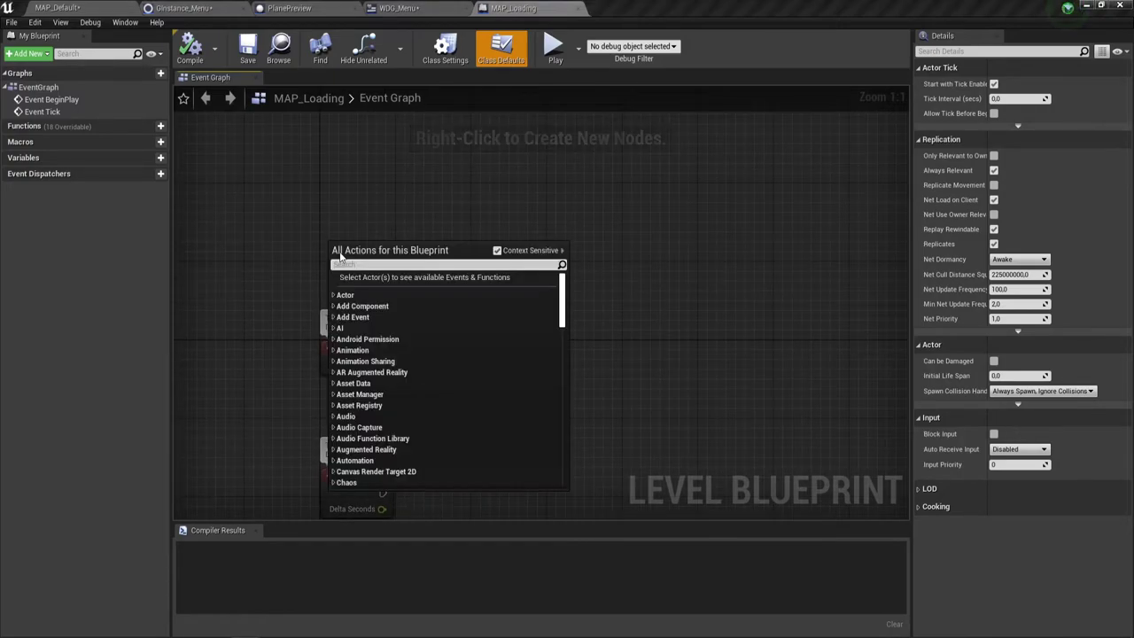
type("cust")
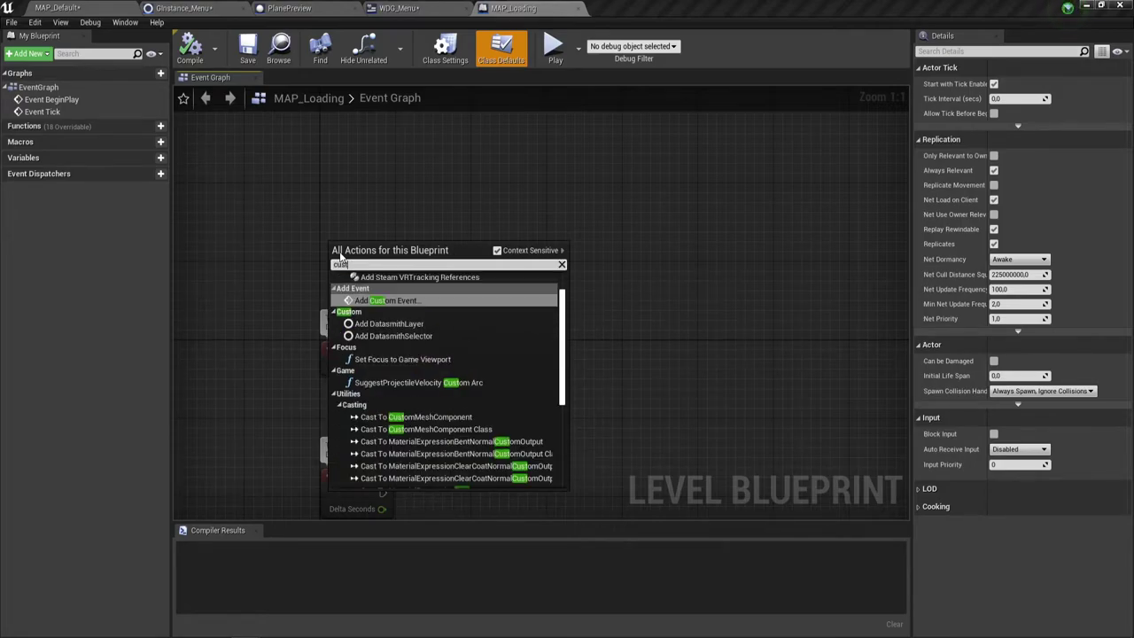
left_click(397, 298)
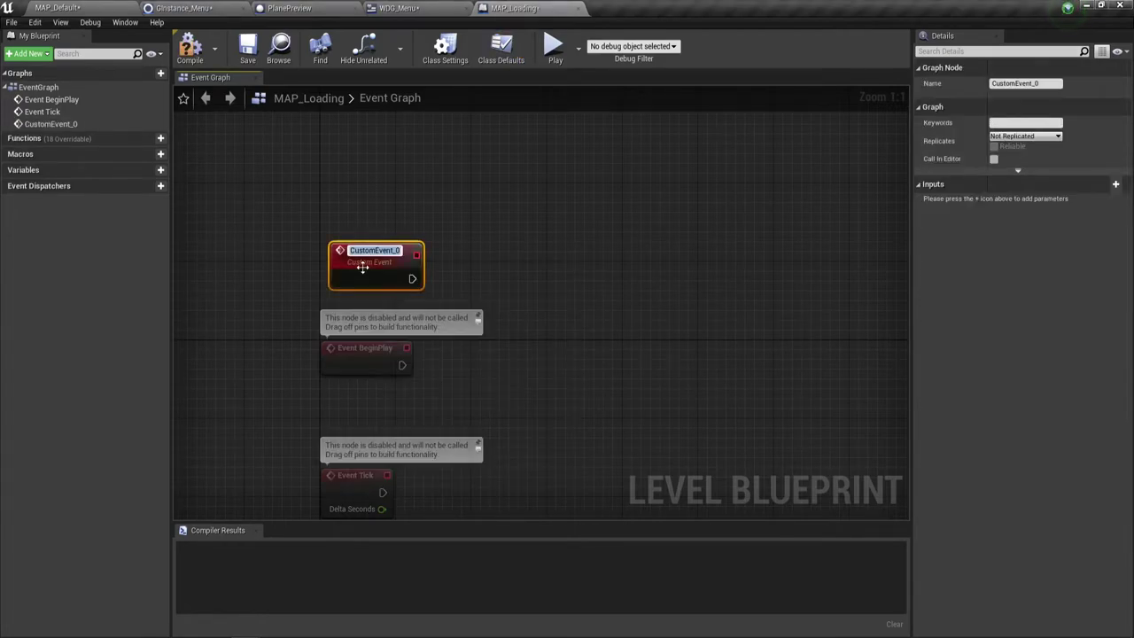
type("Lo")
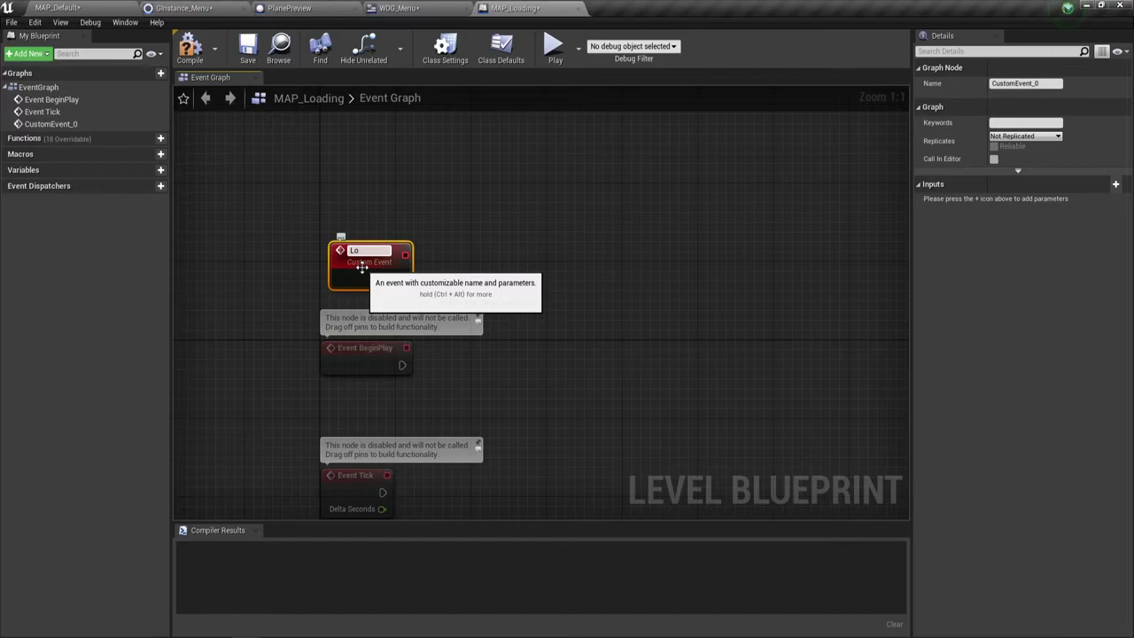
type("adL")
type("oan")
type("ding")
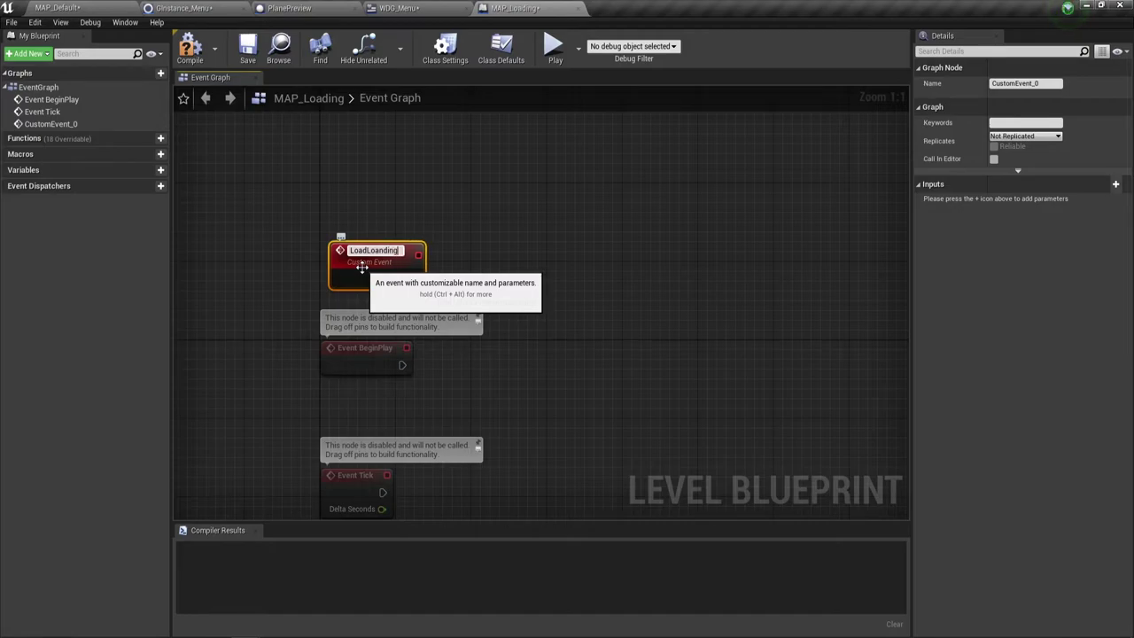
key("Return")
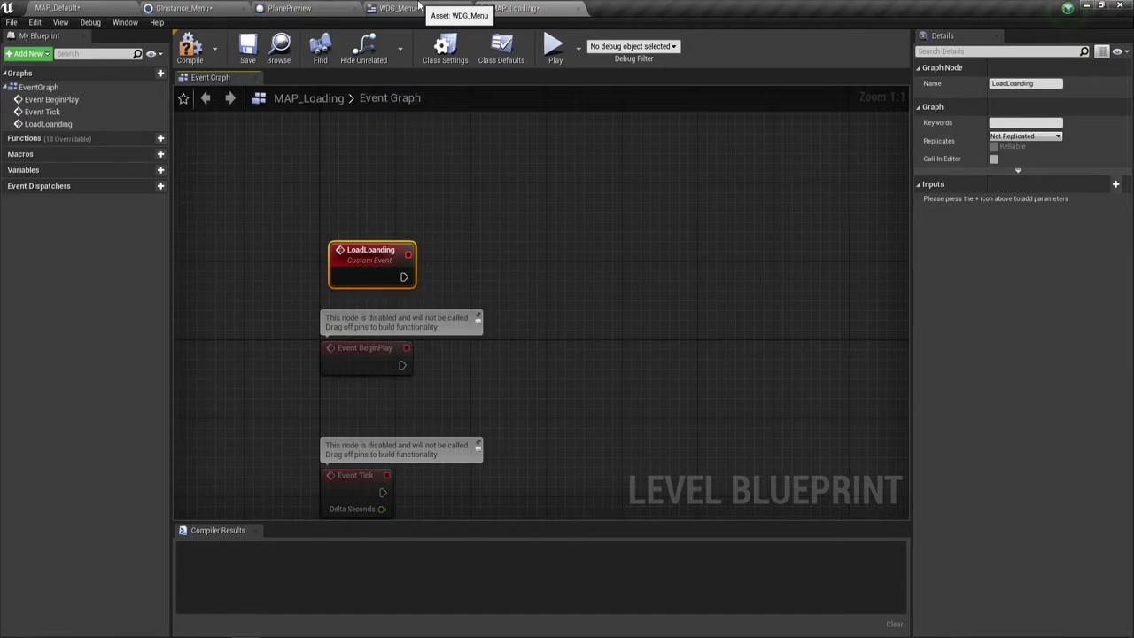
left_click(417, 8)
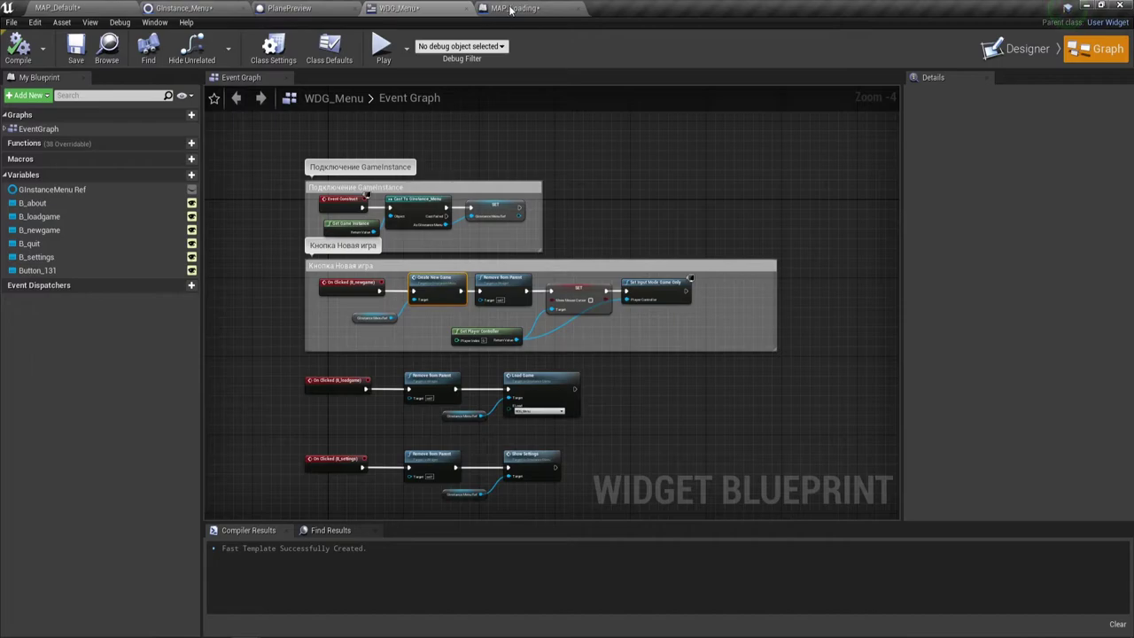
Step: Tick Make Visible After Load on MAP_Menu's Load Stream Level node
left_click(58, 8)
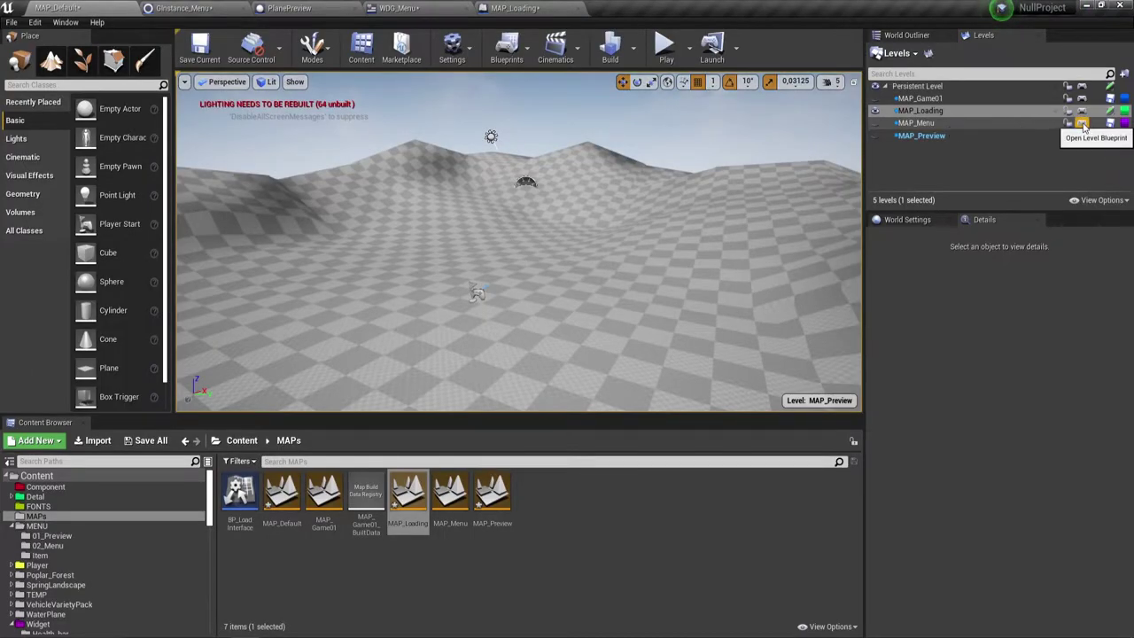
left_click(1082, 124)
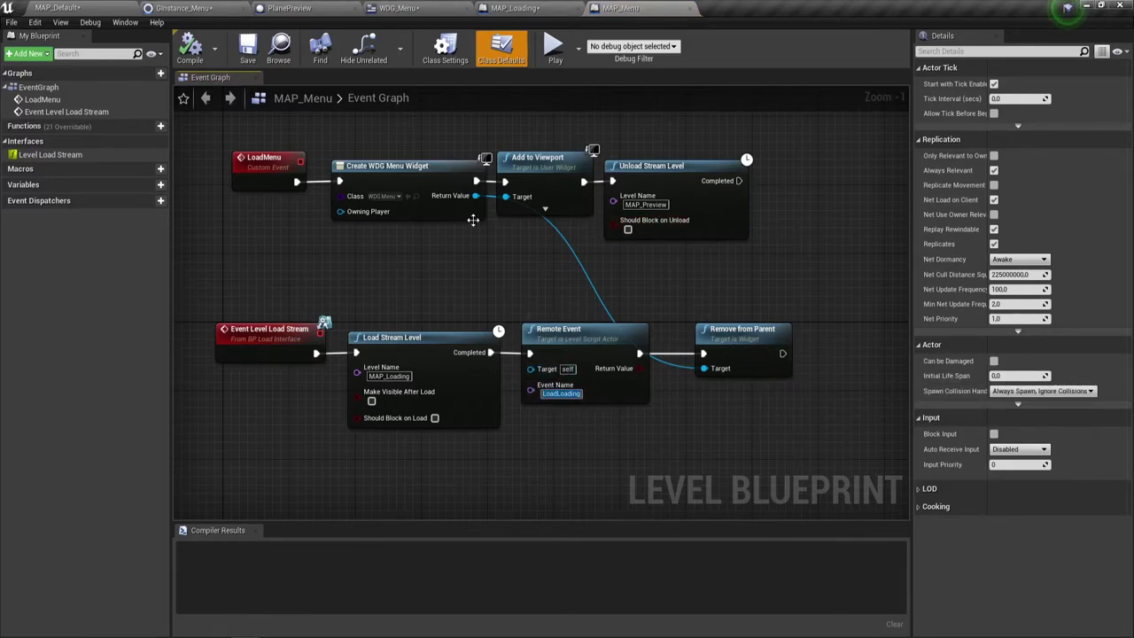
left_click(372, 401)
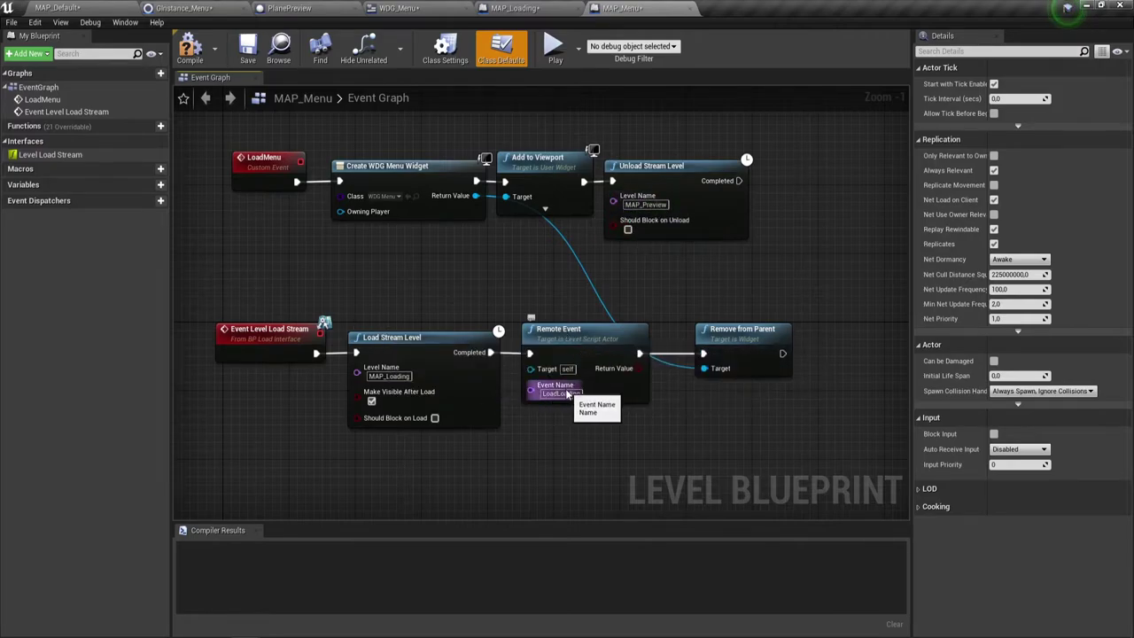
left_click(522, 7)
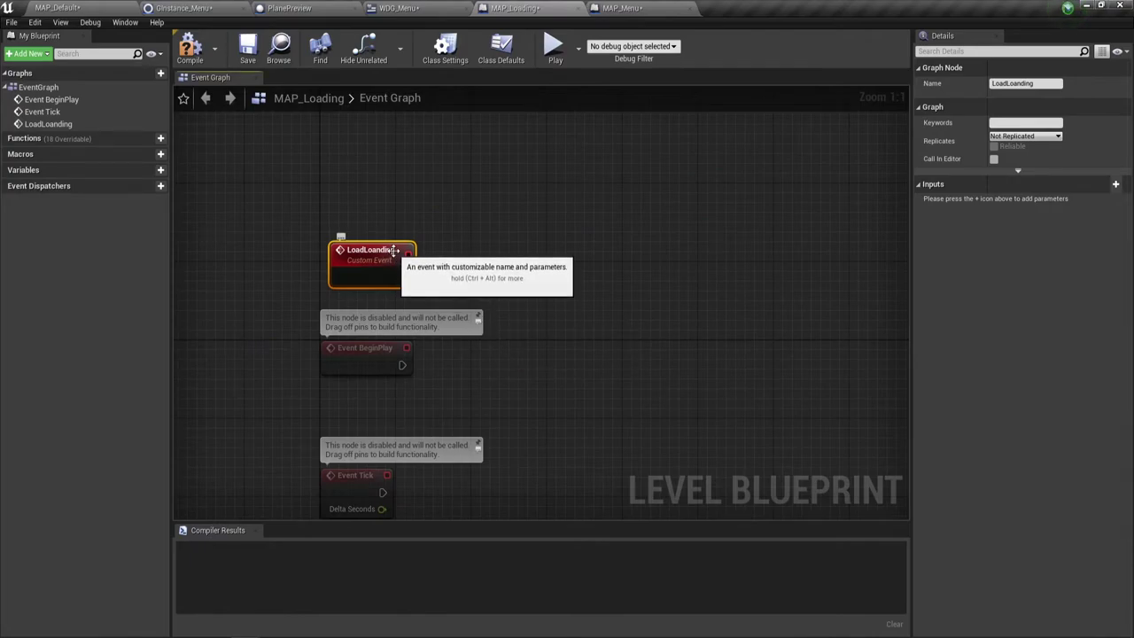
Step: Rename the custom event to LoadLoading in Details
left_click(1017, 83)
key("ctrl+a")
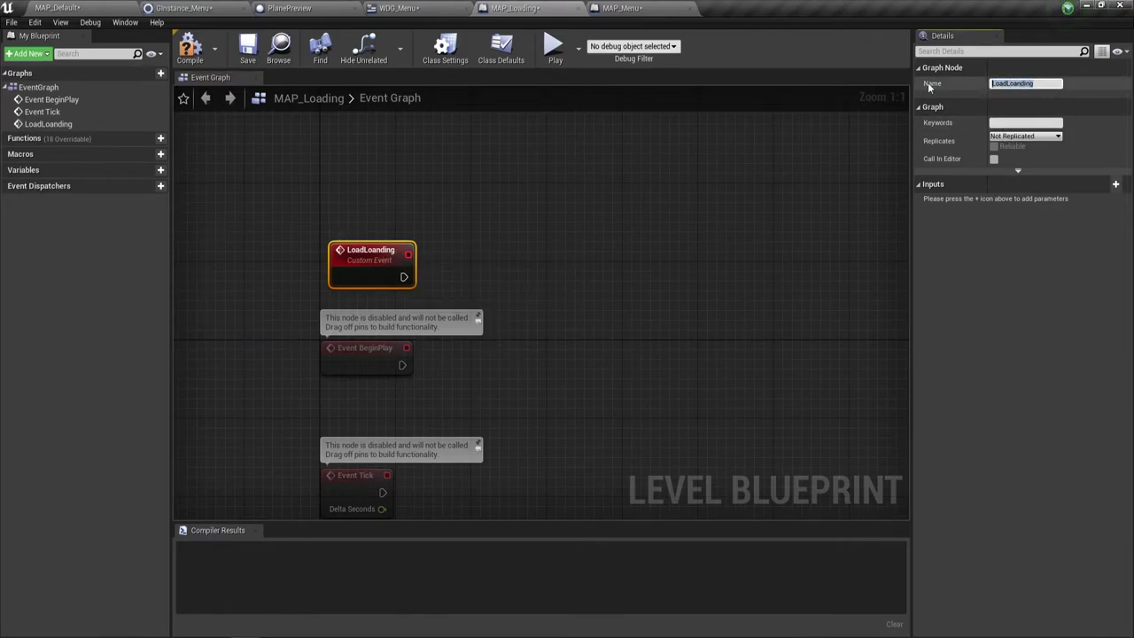
type("LoadLoading")
key("Return")
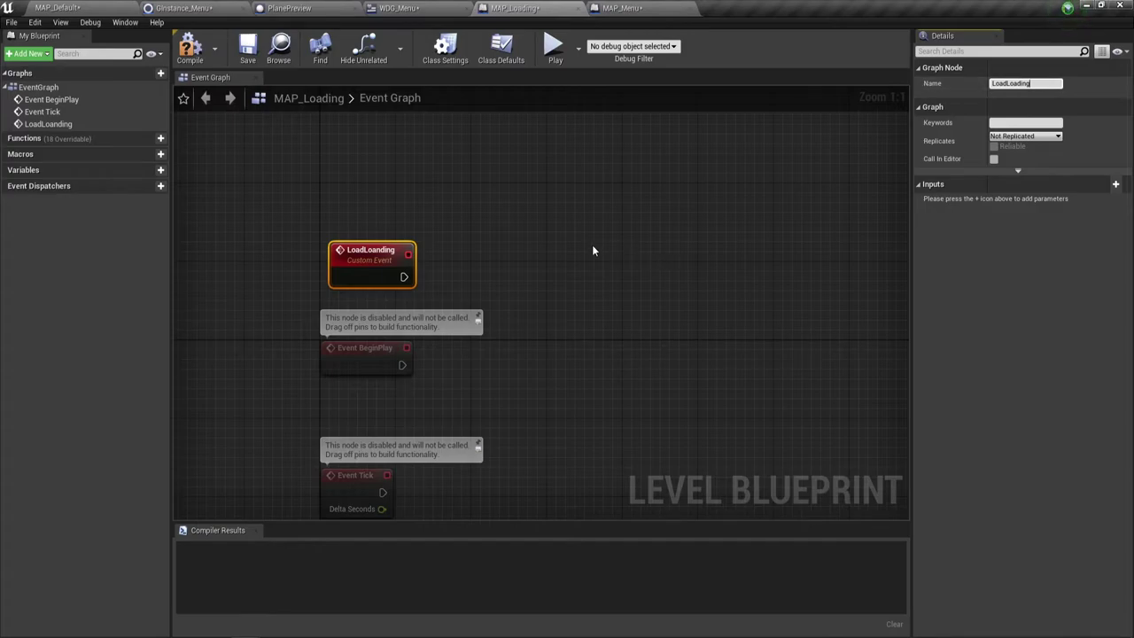
left_click(583, 248)
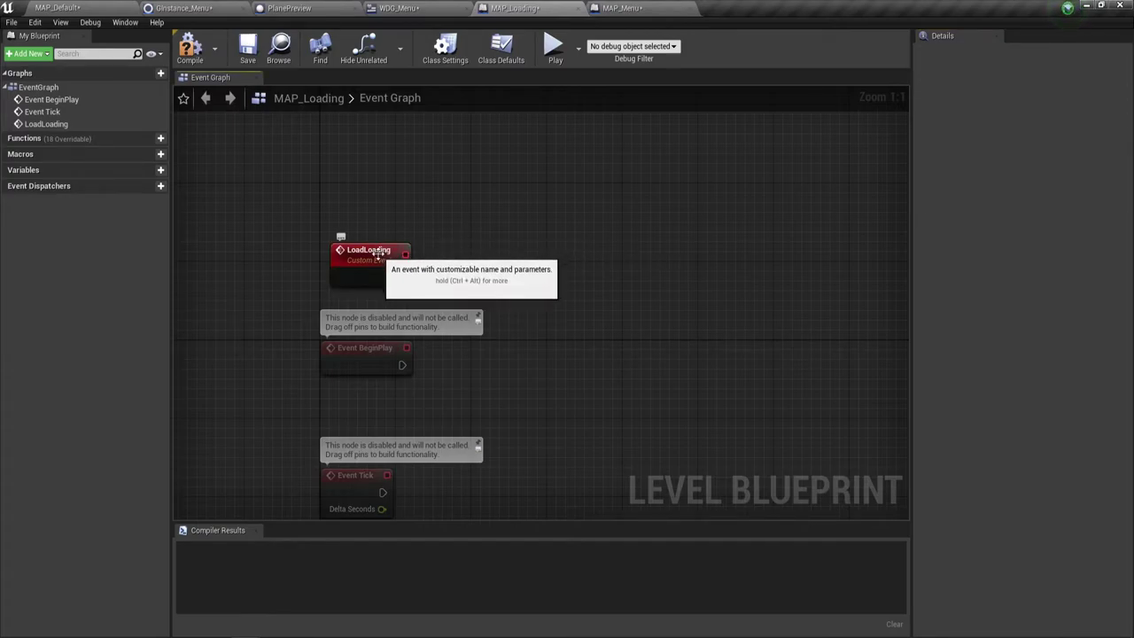
left_click_drag(378, 255, 379, 214)
right_click_drag(456, 263, 395, 323)
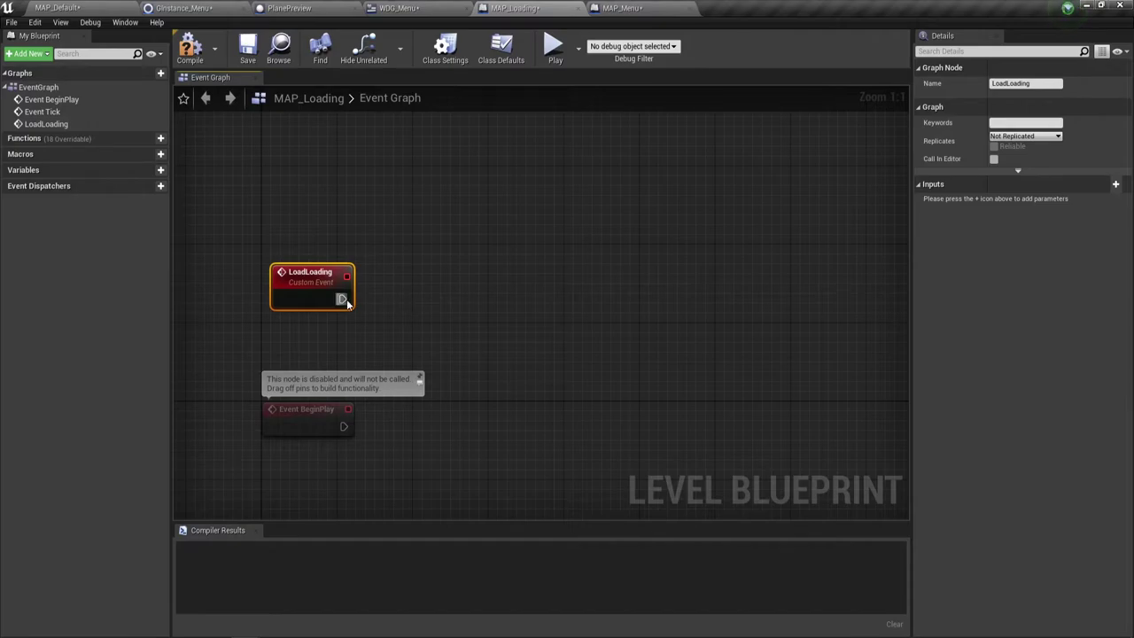
Step: Wire a Create Widget node of class WDG_Loading after the LoadLoading event
left_click_drag(341, 300, 434, 253)
type("crea")
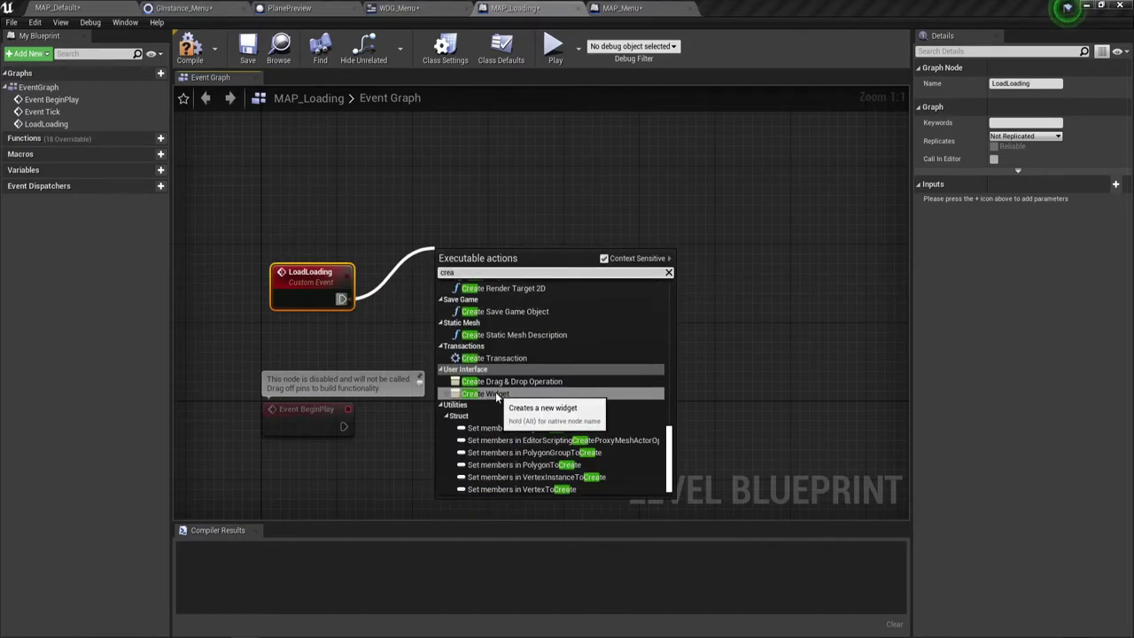
left_click(496, 393)
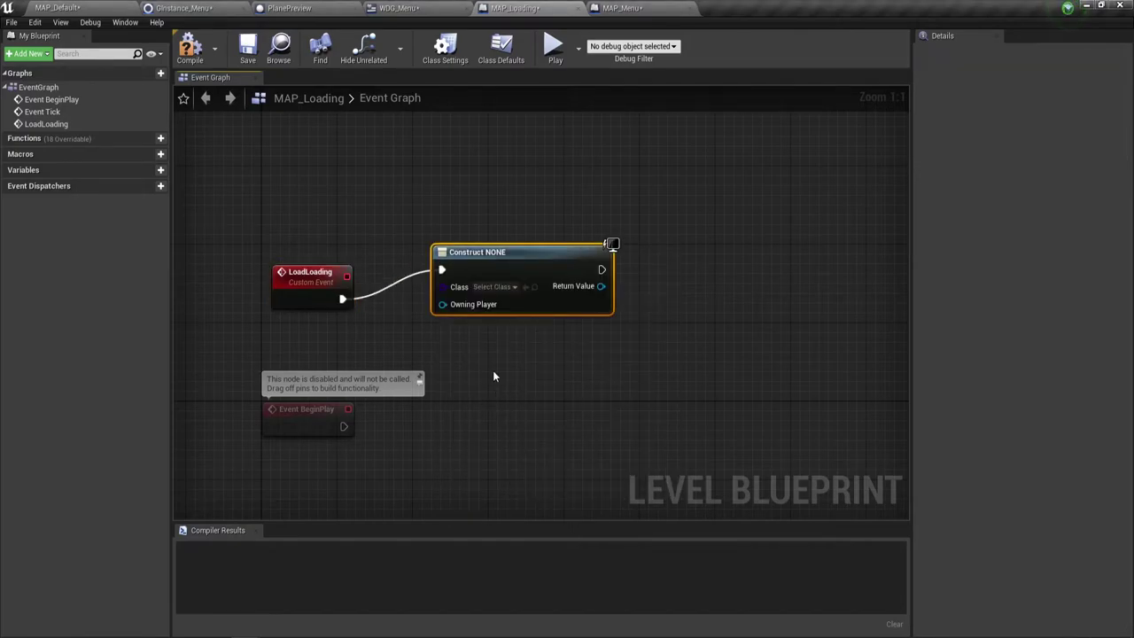
left_click(496, 286)
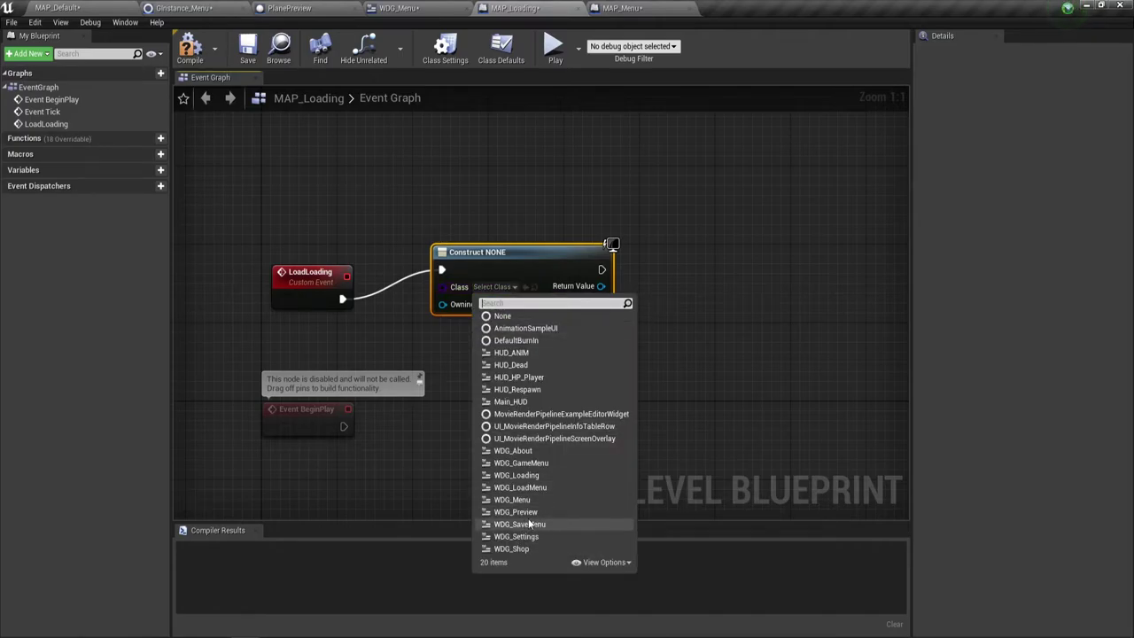
left_click(523, 475)
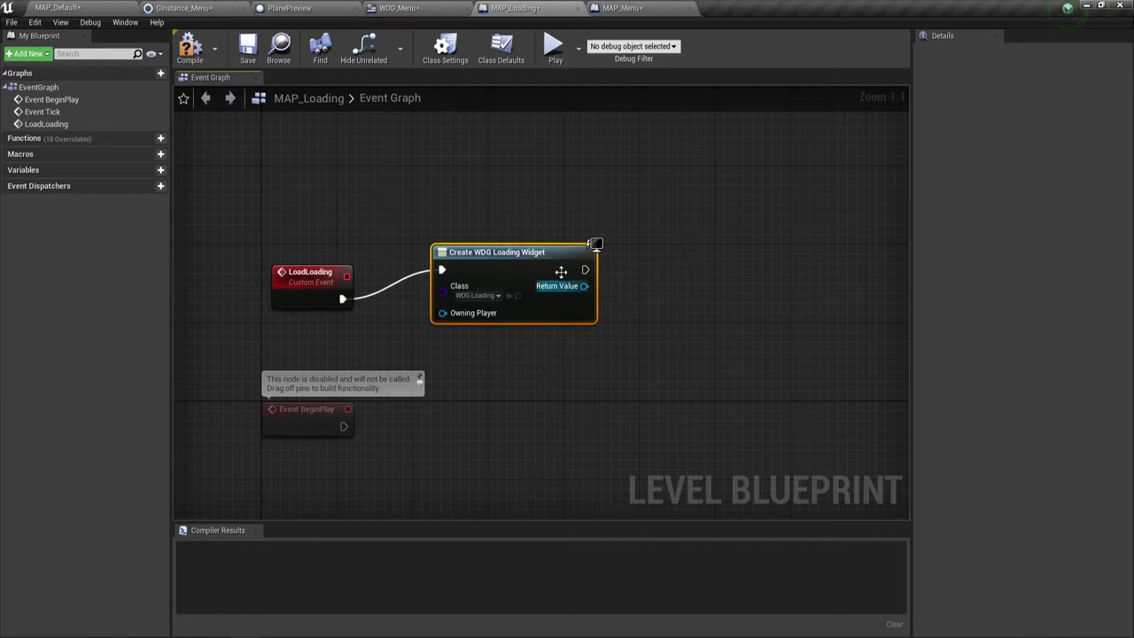
left_click_drag(561, 272, 572, 291)
Step: Delete the unused Event BeginPlay and Event Tick nodes
left_click_drag(202, 396, 355, 464)
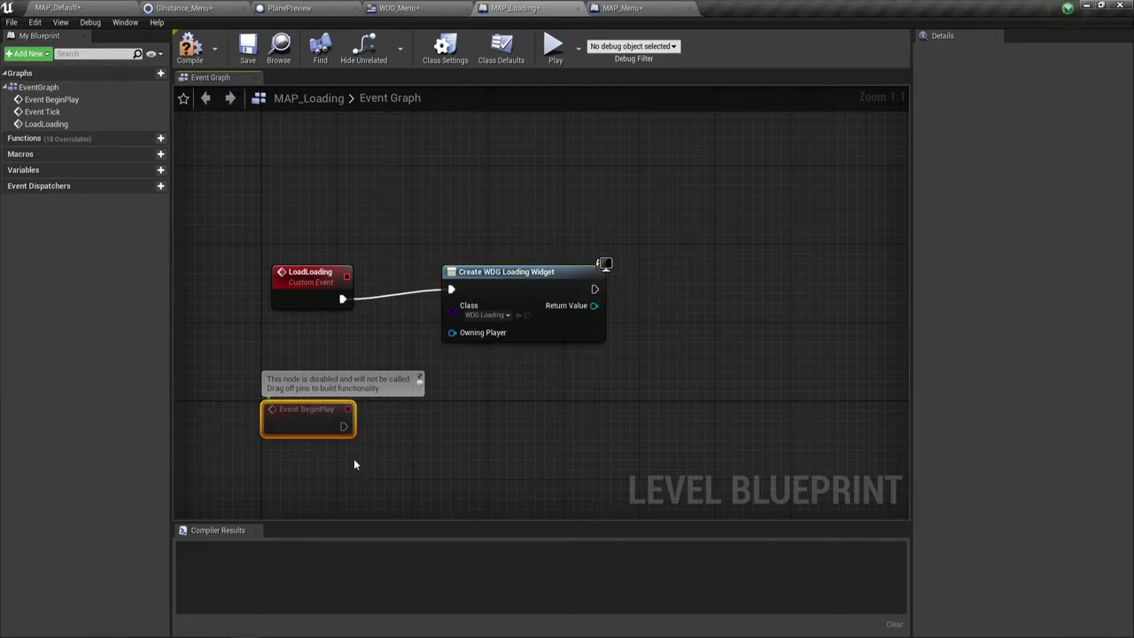
key("Delete")
right_click_drag(583, 436, 539, 375)
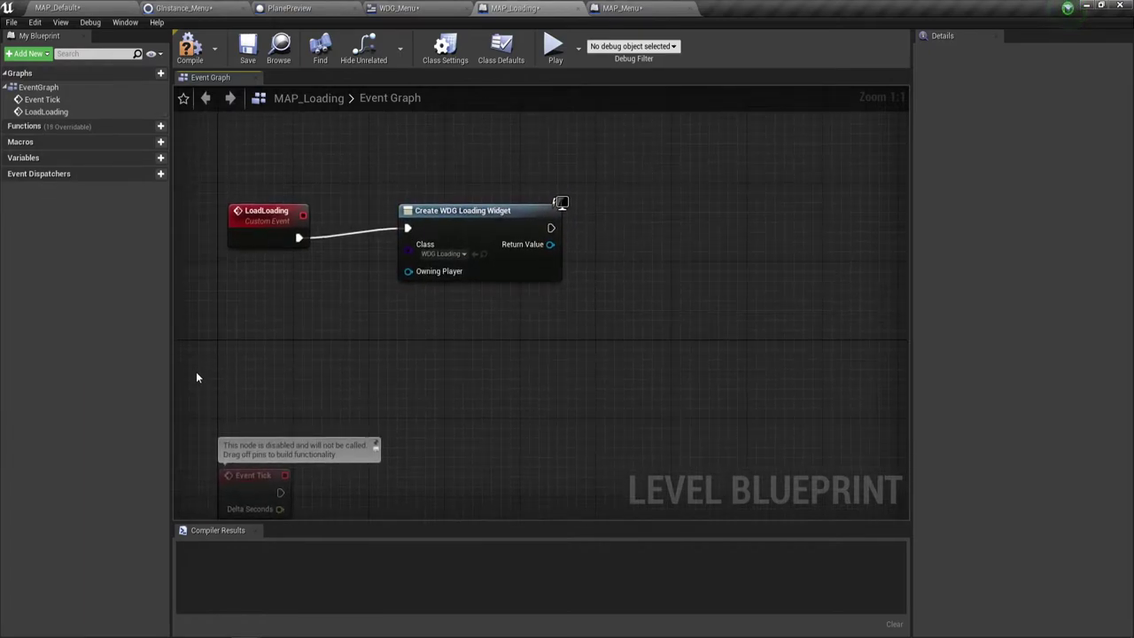
left_click_drag(246, 395, 310, 478)
key("Delete")
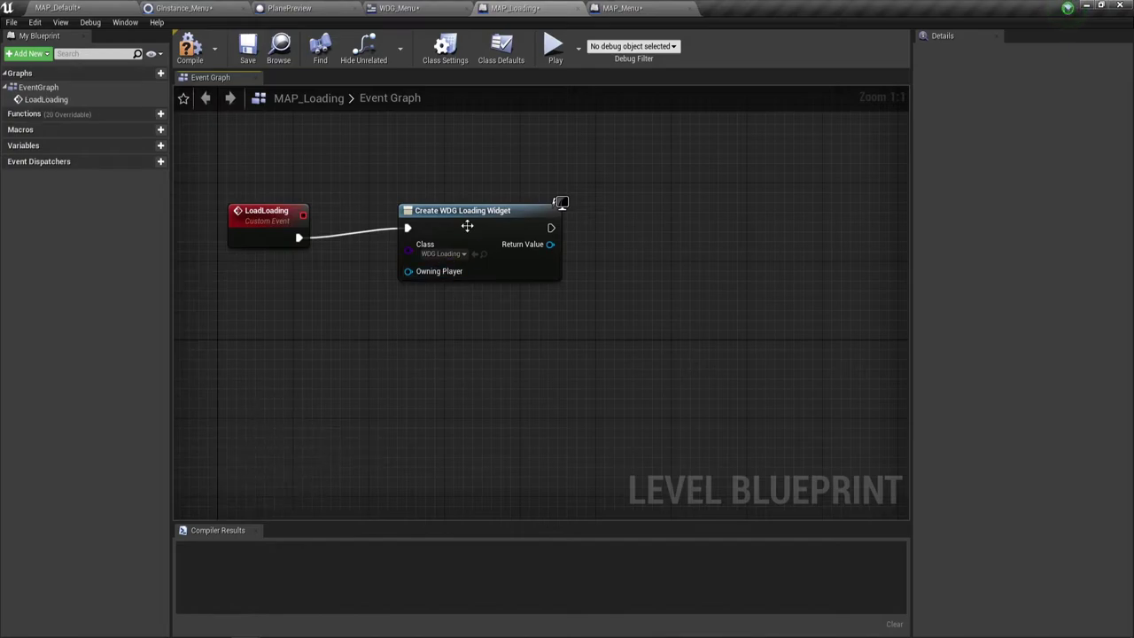
left_click(467, 227)
right_click_drag(457, 345, 467, 375)
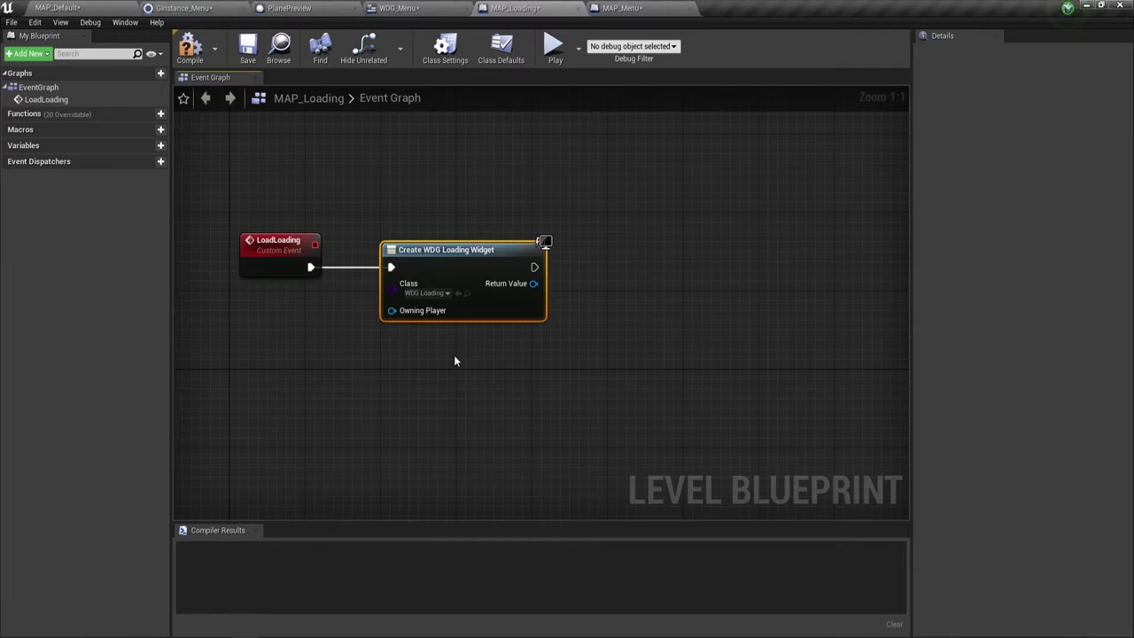
left_click_drag(533, 283, 606, 273)
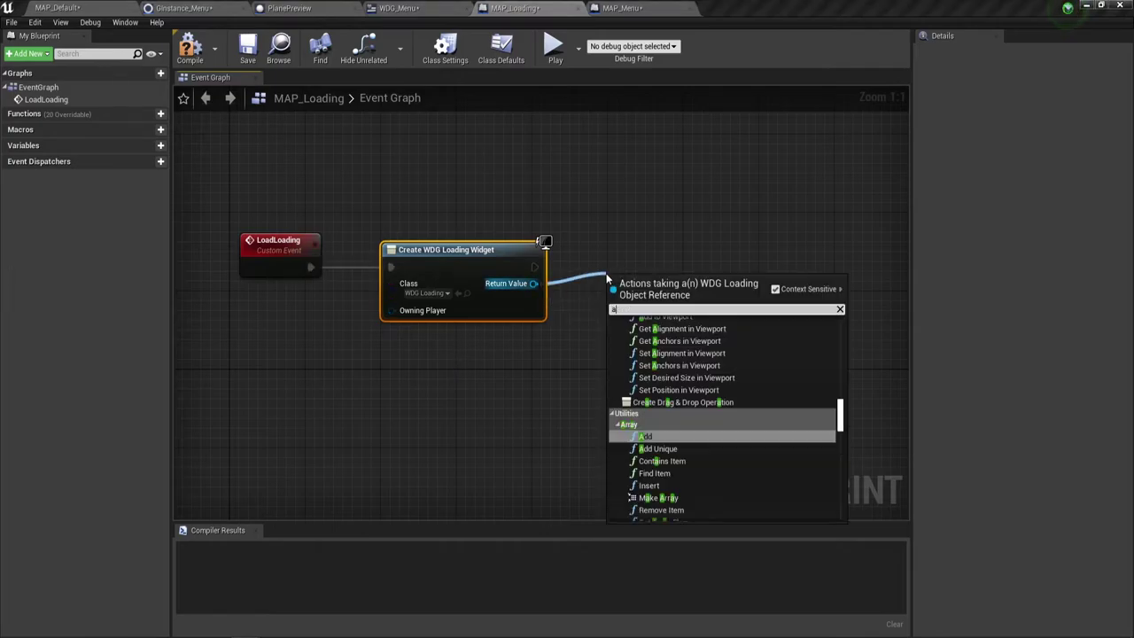
Step: Add the created loading widget to the viewport with an Add to Viewport node
type("add")
key("Up")
key("Up")
key("Up")
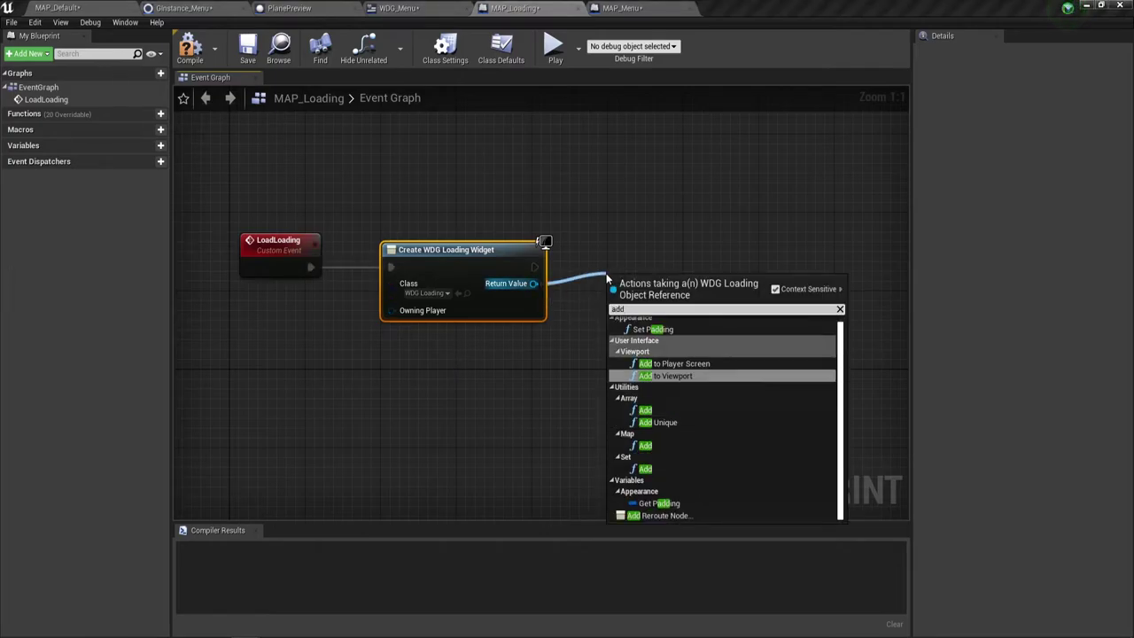
key("Return")
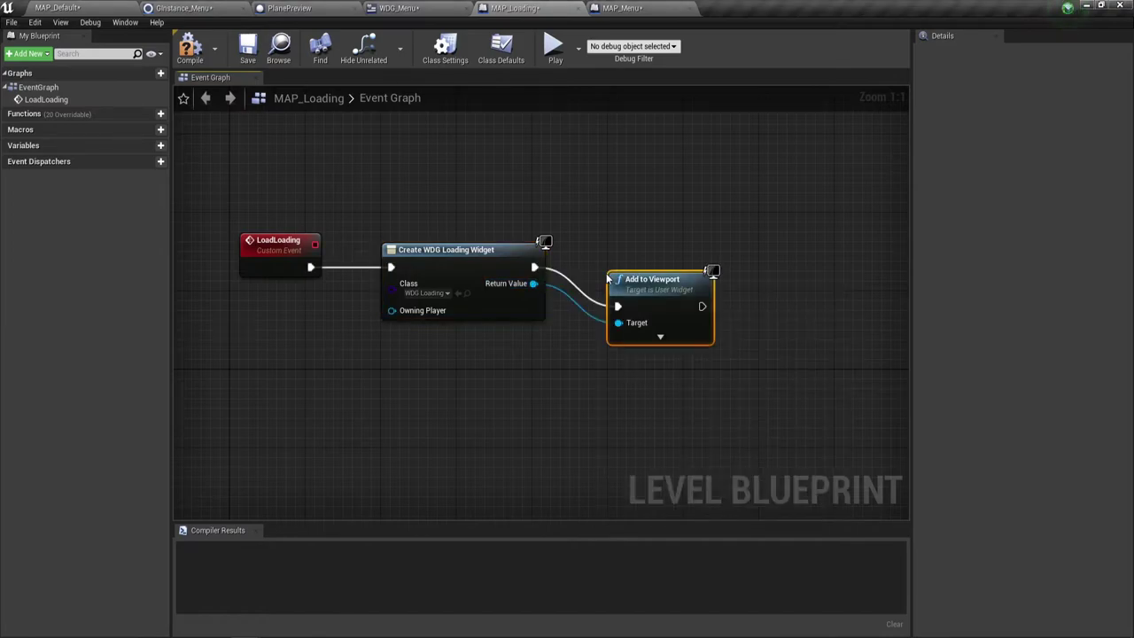
right_click_drag(609, 345, 370, 385)
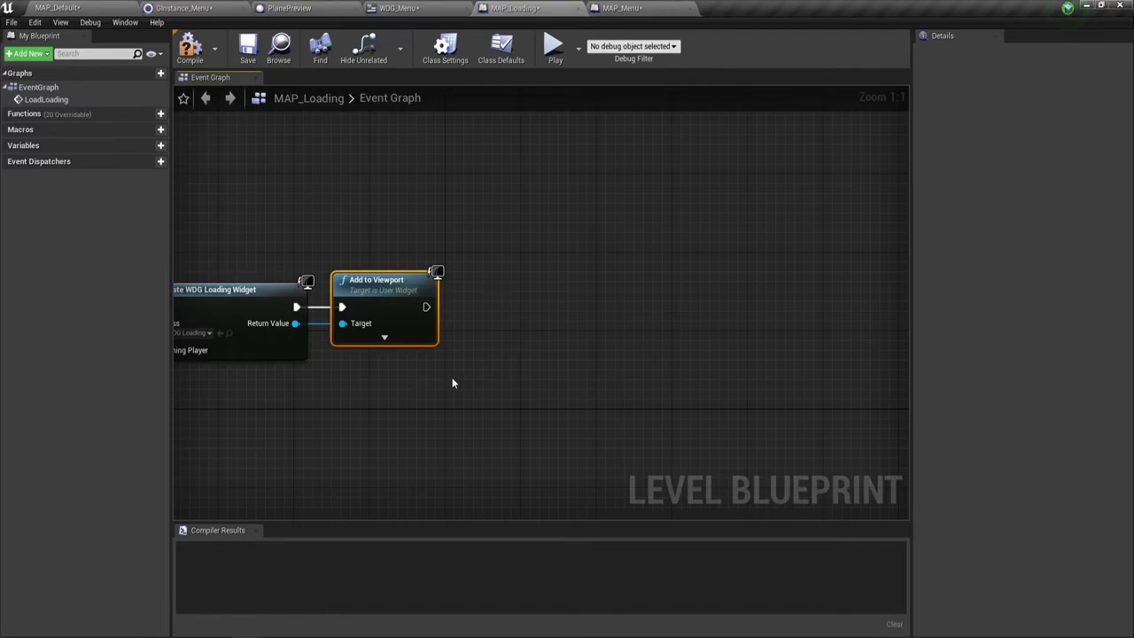
Step: Place a Load Stream Level node after Add to Viewport
left_click_drag(426, 307, 480, 300)
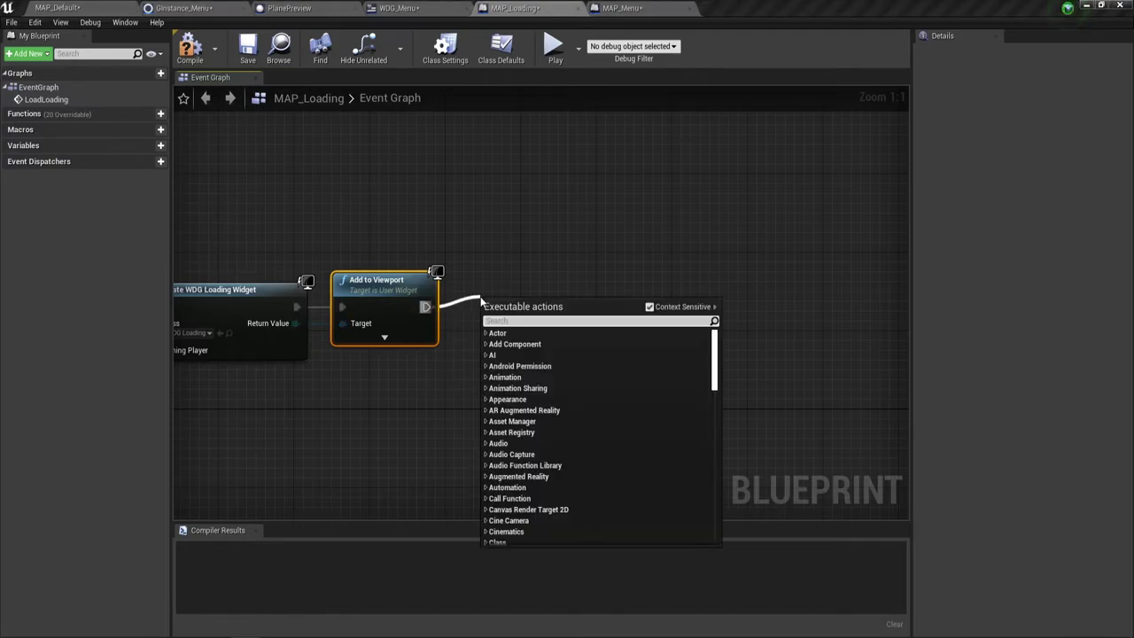
type("load")
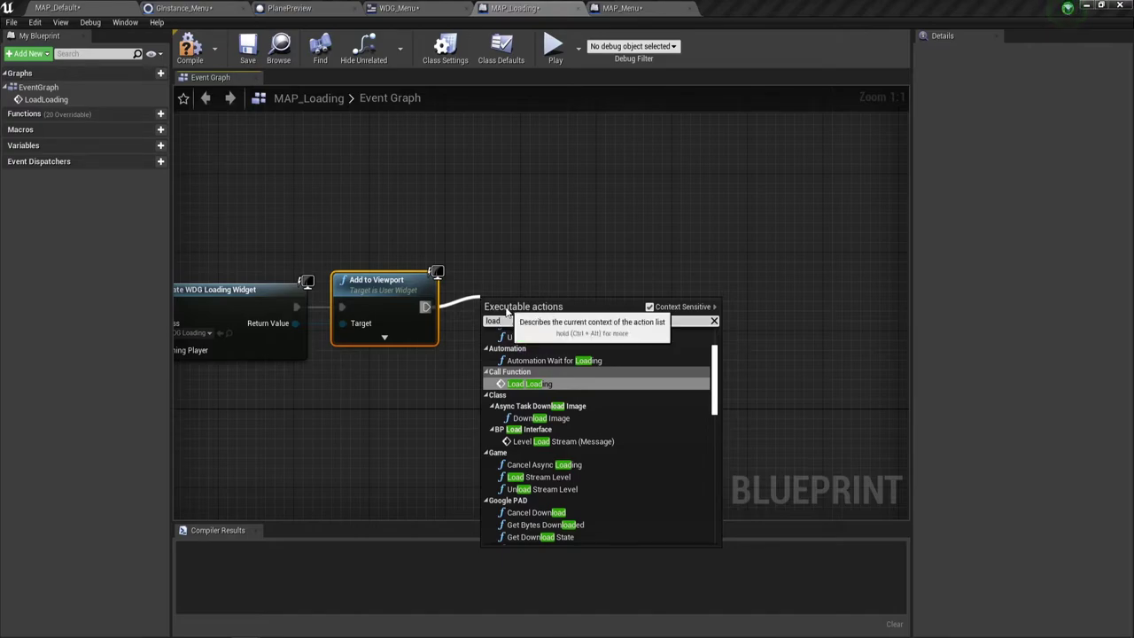
type(" stre")
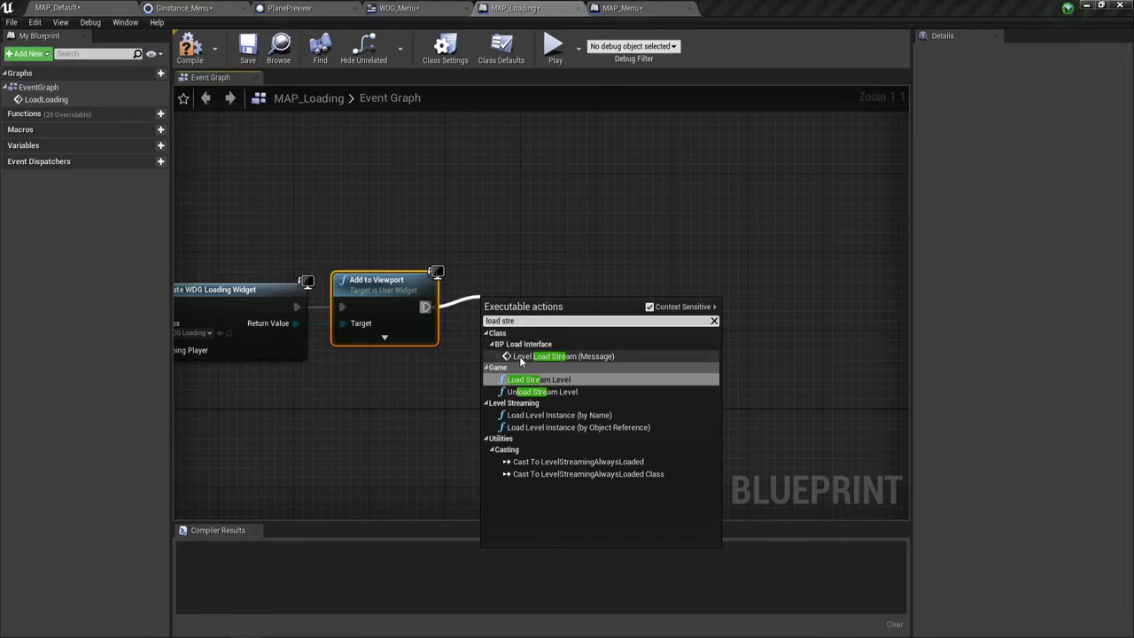
left_click(570, 381)
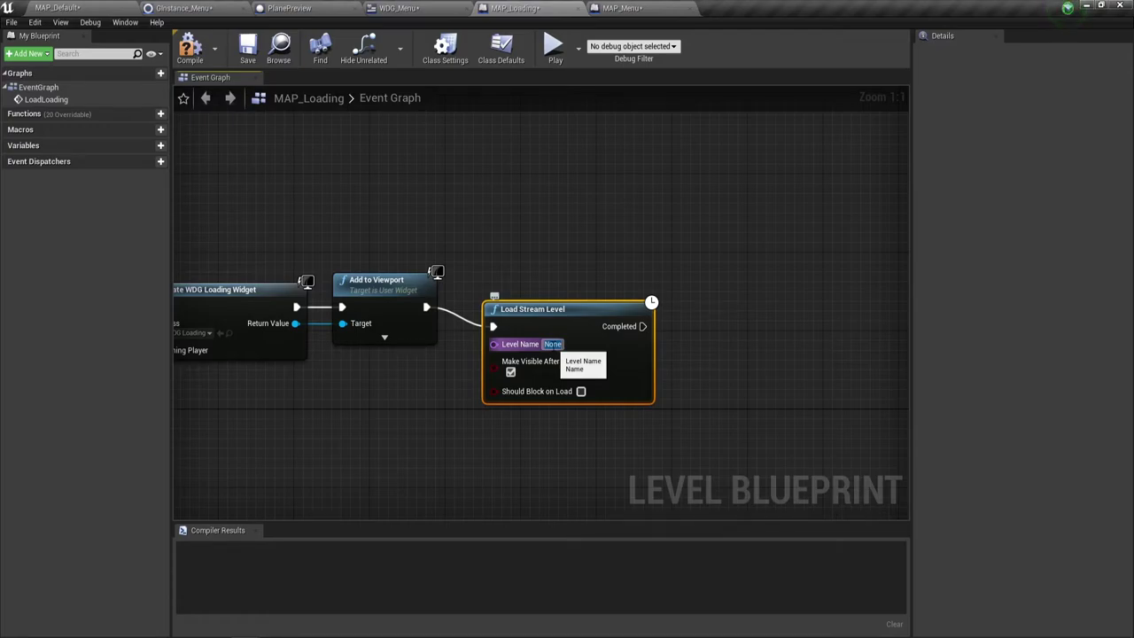
right_click_drag(401, 400, 601, 285)
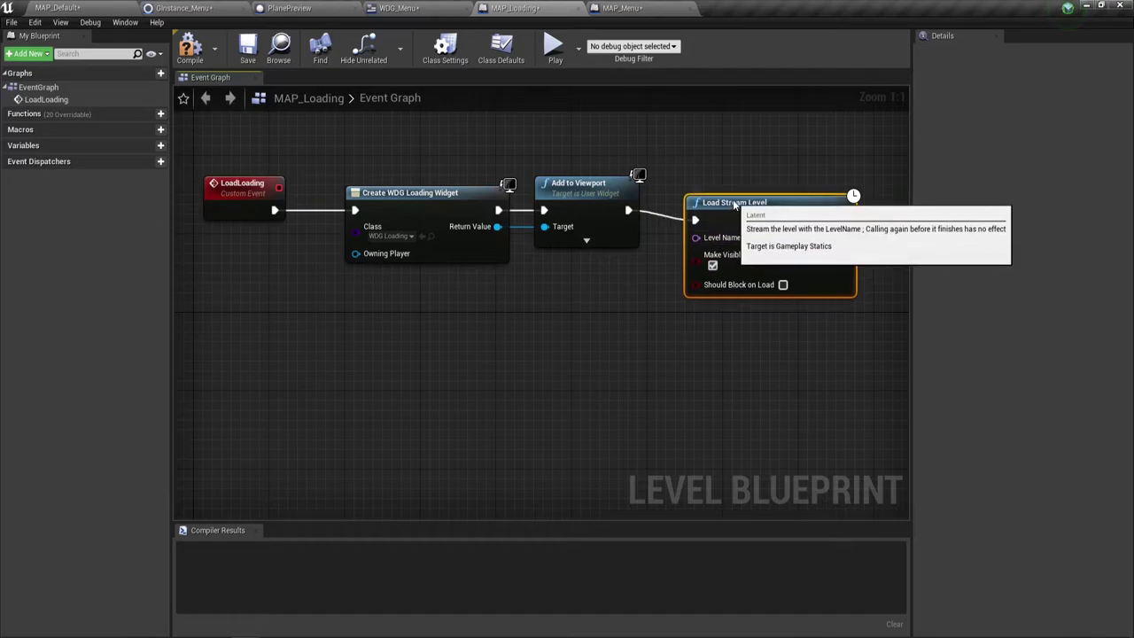
right_click_drag(509, 327, 511, 323)
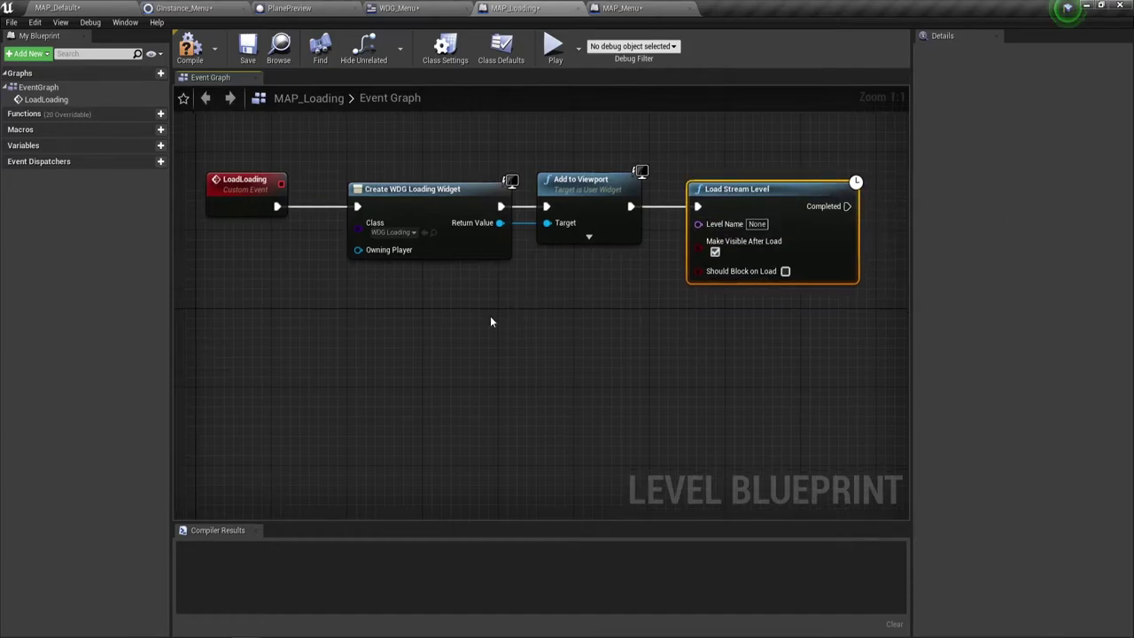
Step: Add a Get Game Instance node and a Cast To GInstance_Menu beside it
right_click(345, 329)
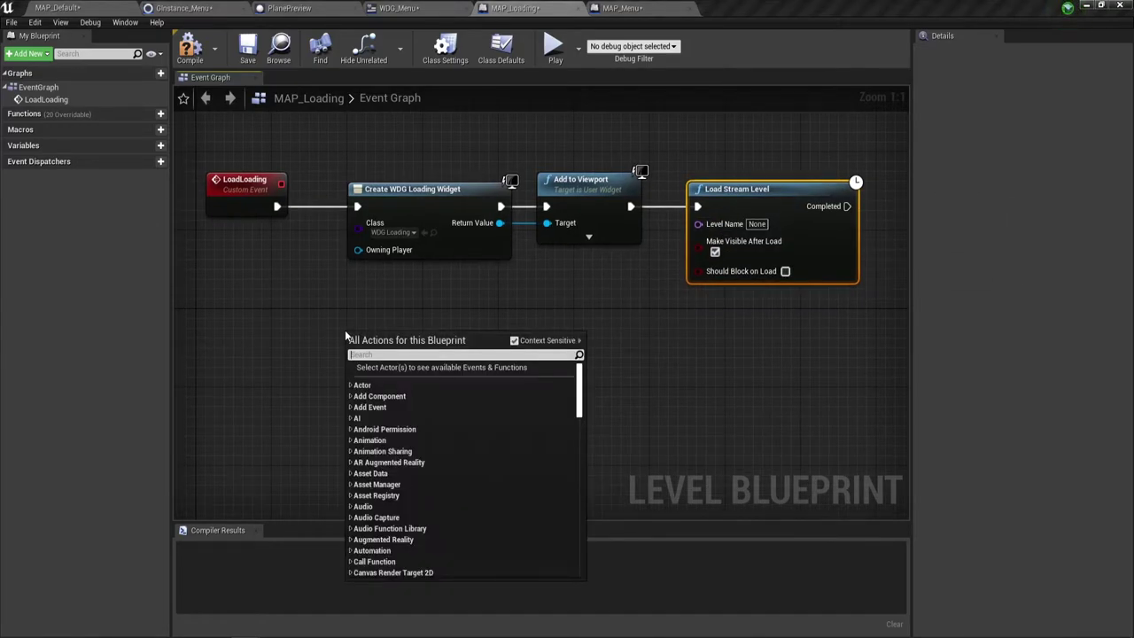
type("Get")
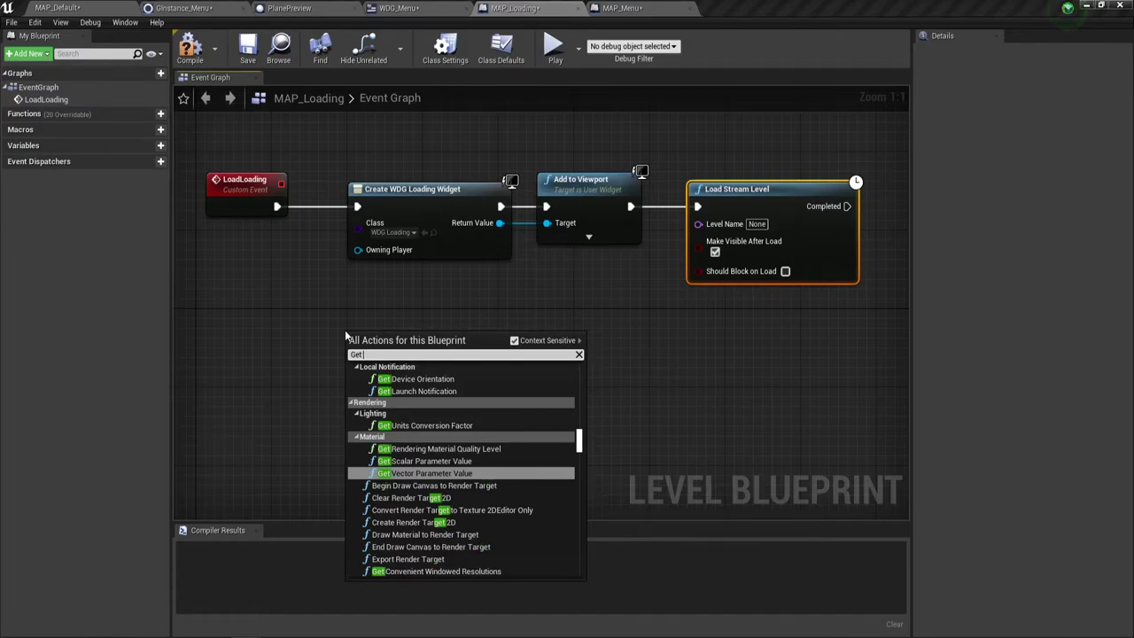
type("game")
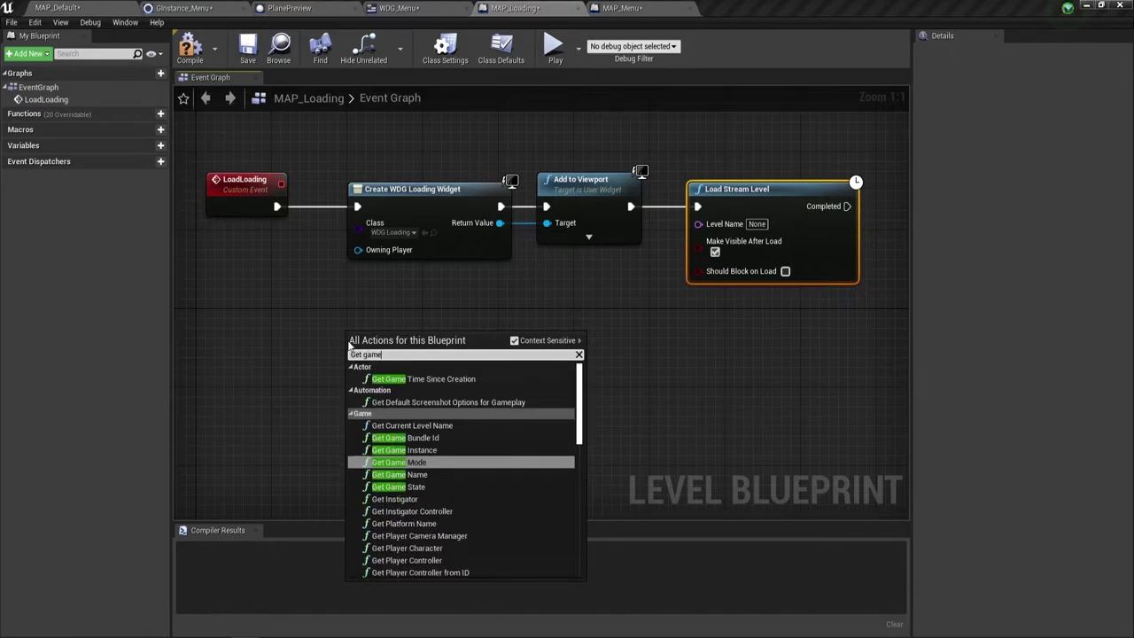
left_click(434, 449)
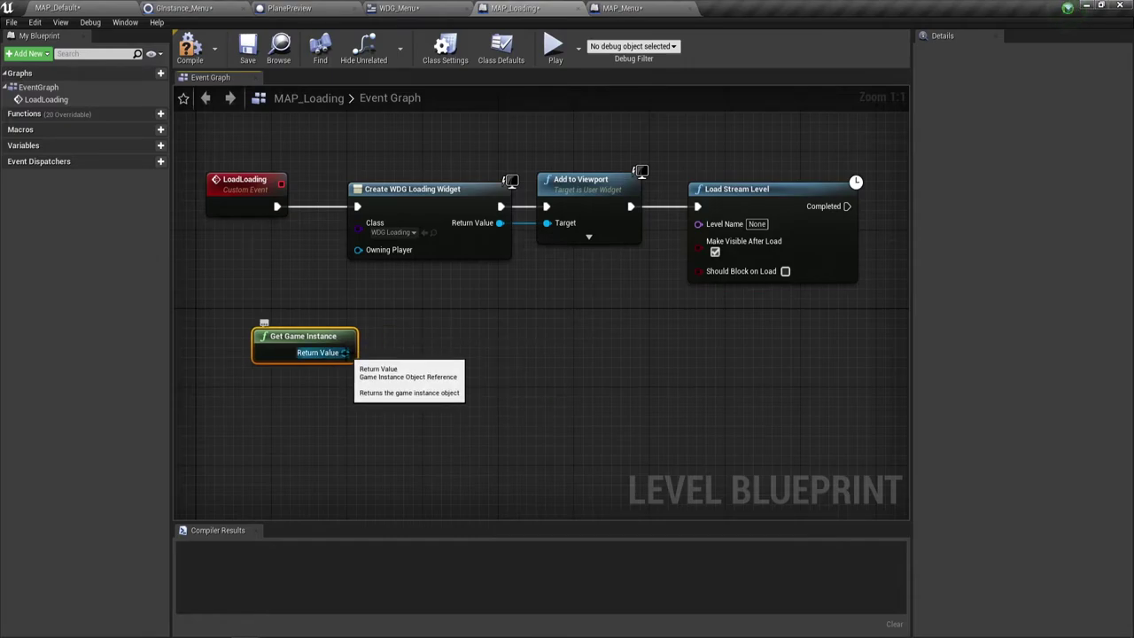
left_click_drag(345, 353, 448, 327)
type("ca")
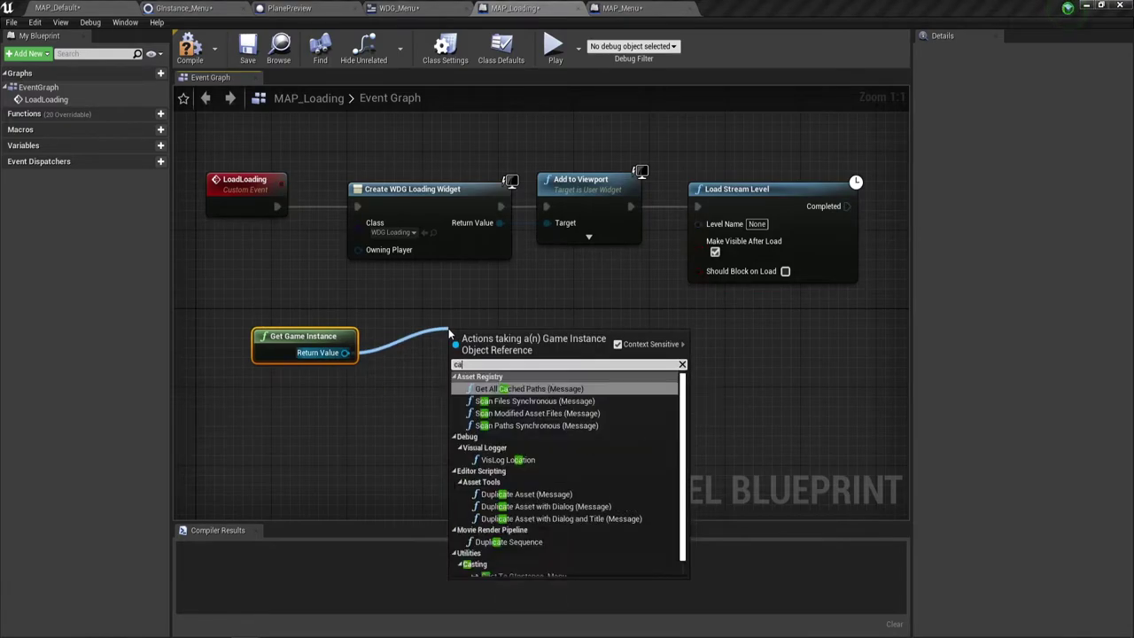
type("st")
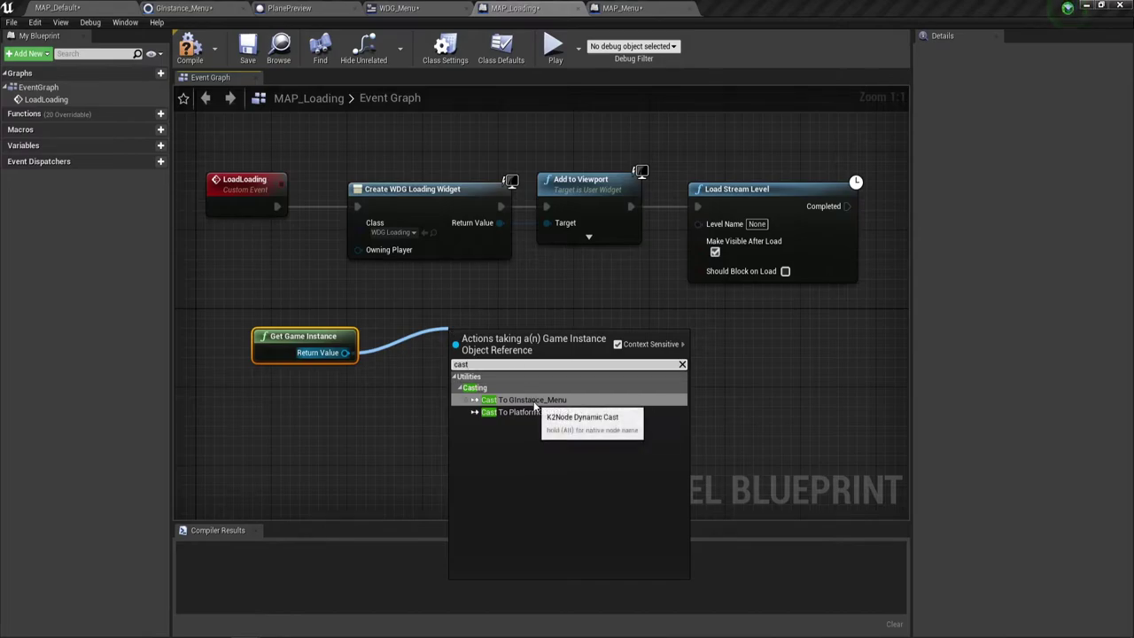
left_click(535, 406)
left_click_drag(514, 344, 432, 330)
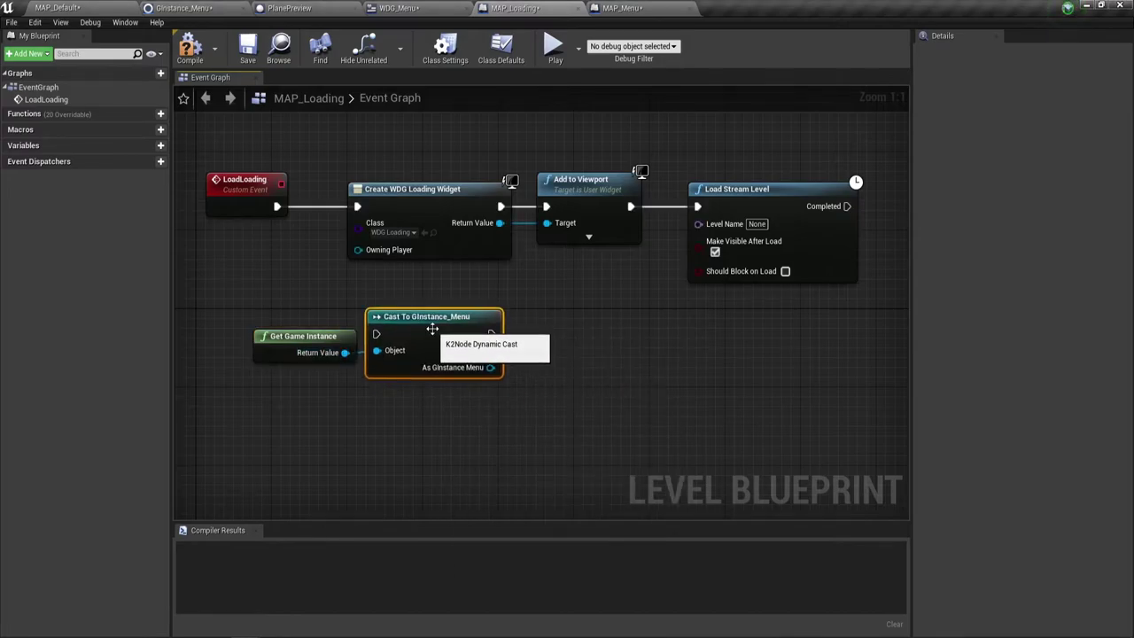
Step: From the cast output, add a Name Load Level getter and wire it into Load Stream Level's Level Name
left_click_drag(490, 367, 528, 350)
type("target")
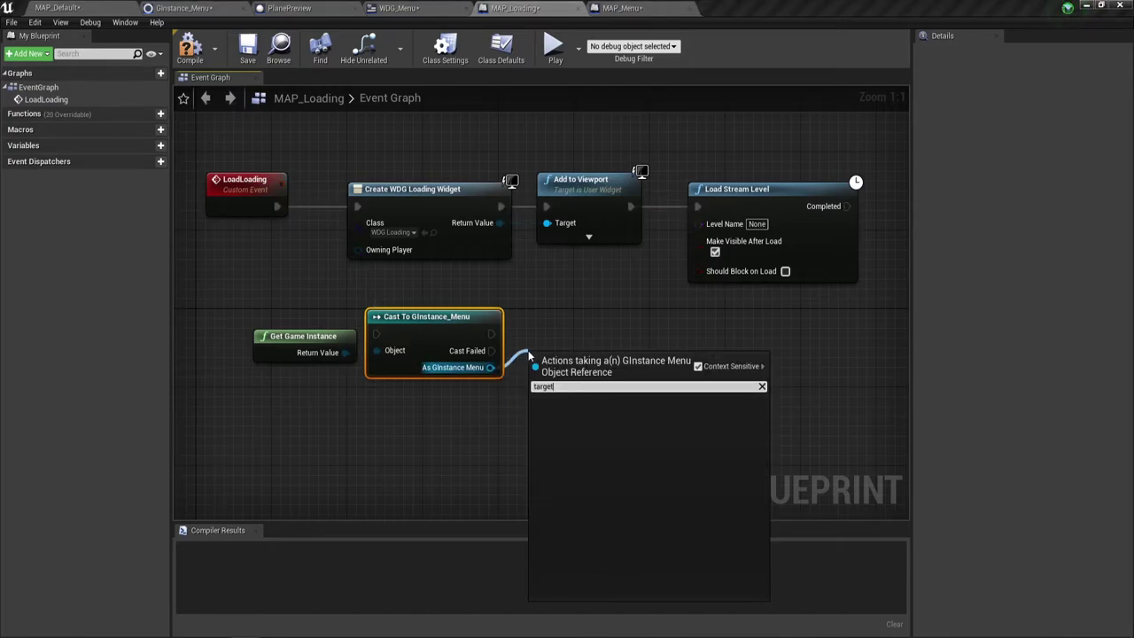
key("BackSpace")
key("BackSpace")
key("BackSpace")
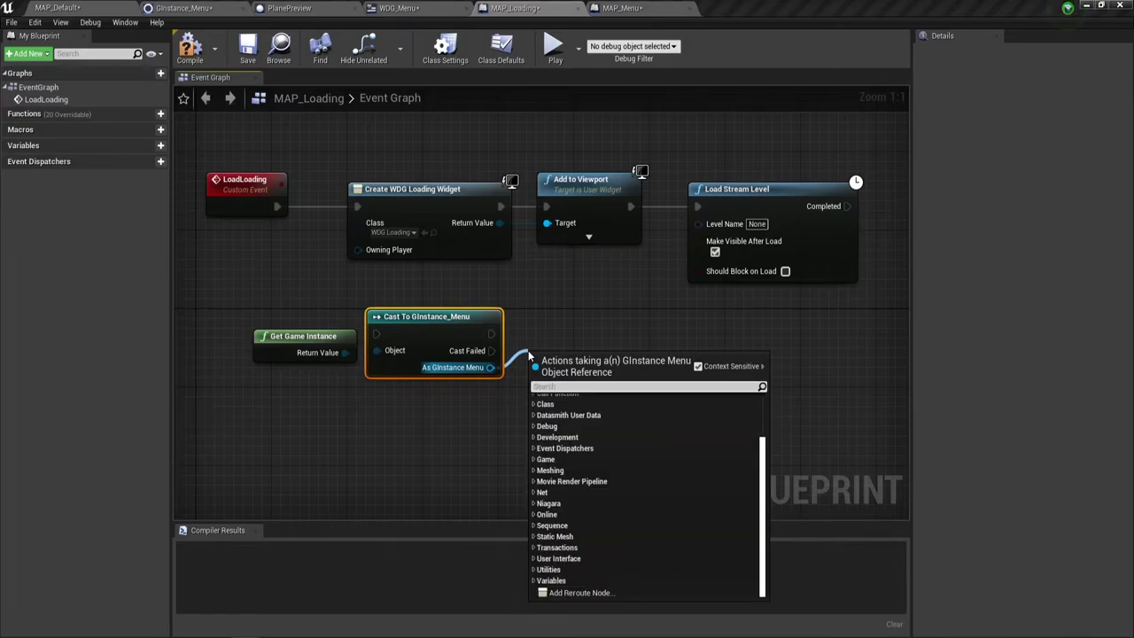
type("name")
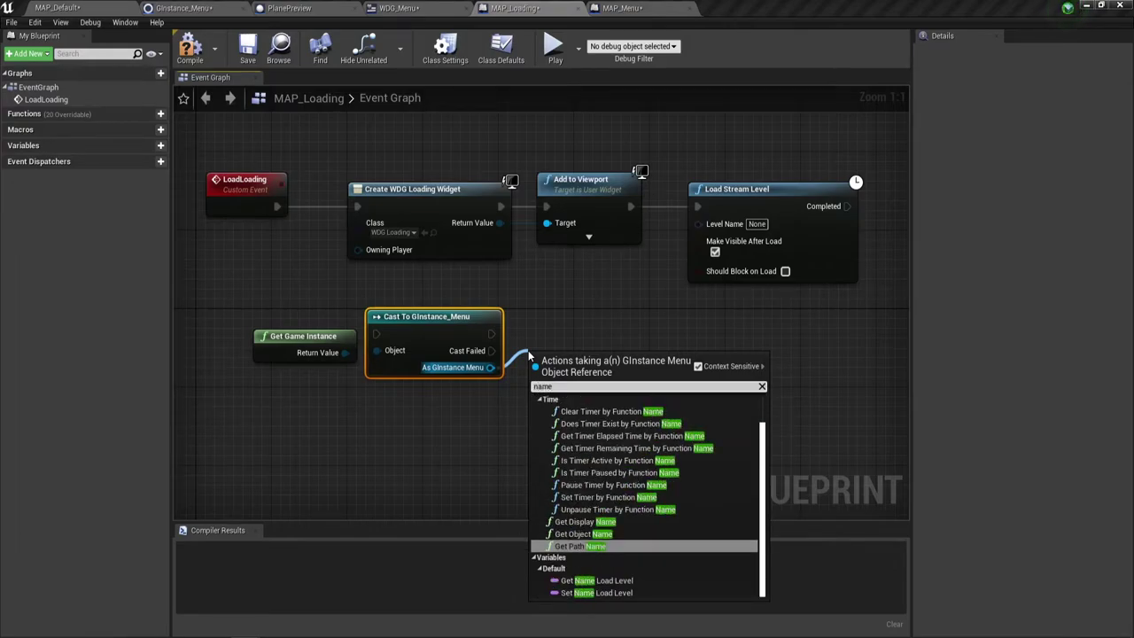
left_click(597, 580)
left_click_drag(649, 358, 698, 223)
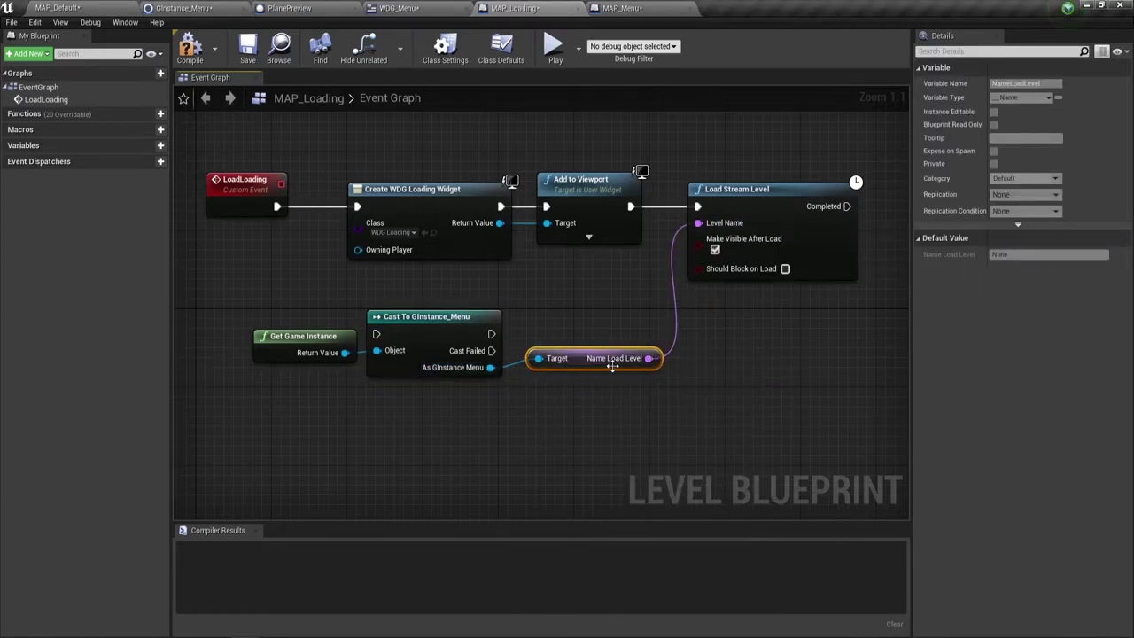
left_click_drag(614, 352, 614, 282)
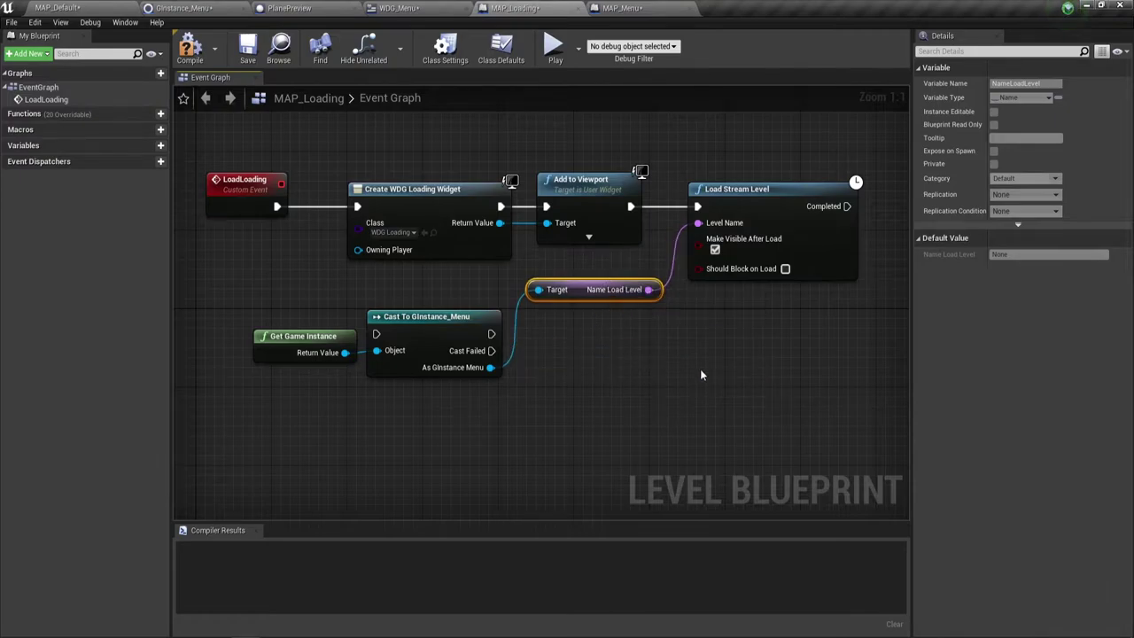
right_click_drag(709, 344, 608, 348)
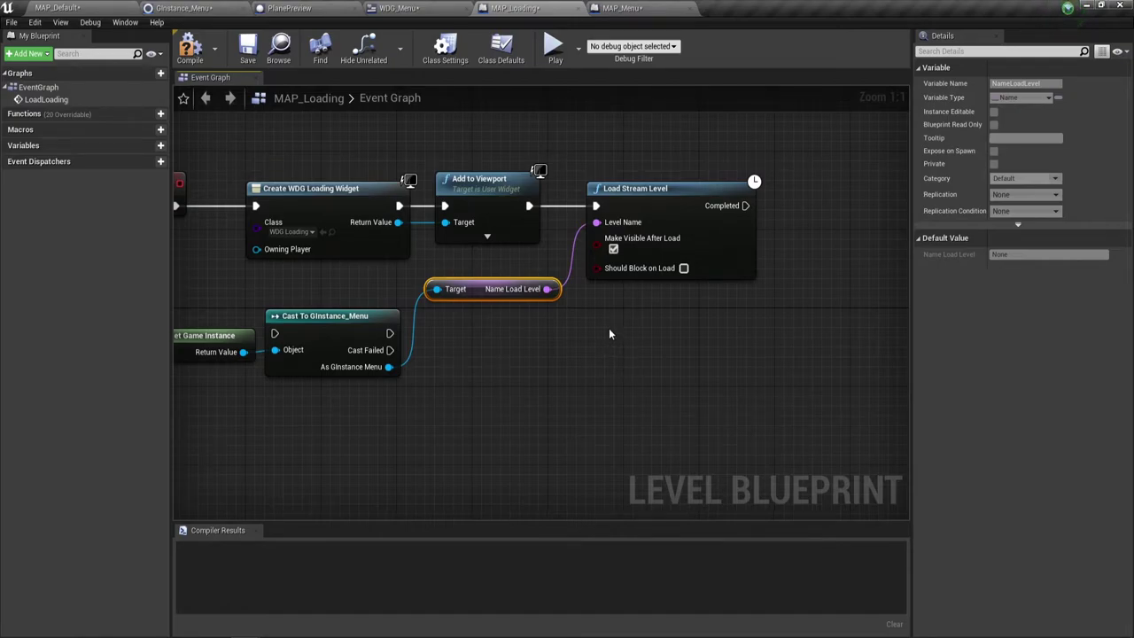
Step: Nudge Add to Viewport right and pull a connection from the loading widget's return value
right_click_drag(734, 320, 601, 327)
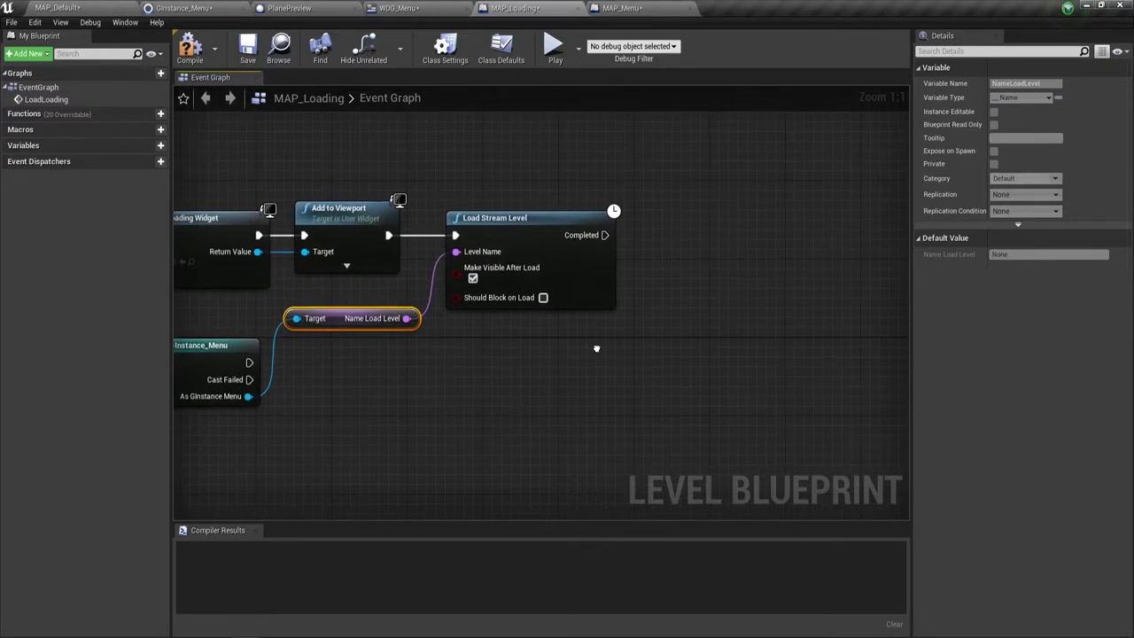
left_click_drag(364, 186, 380, 186)
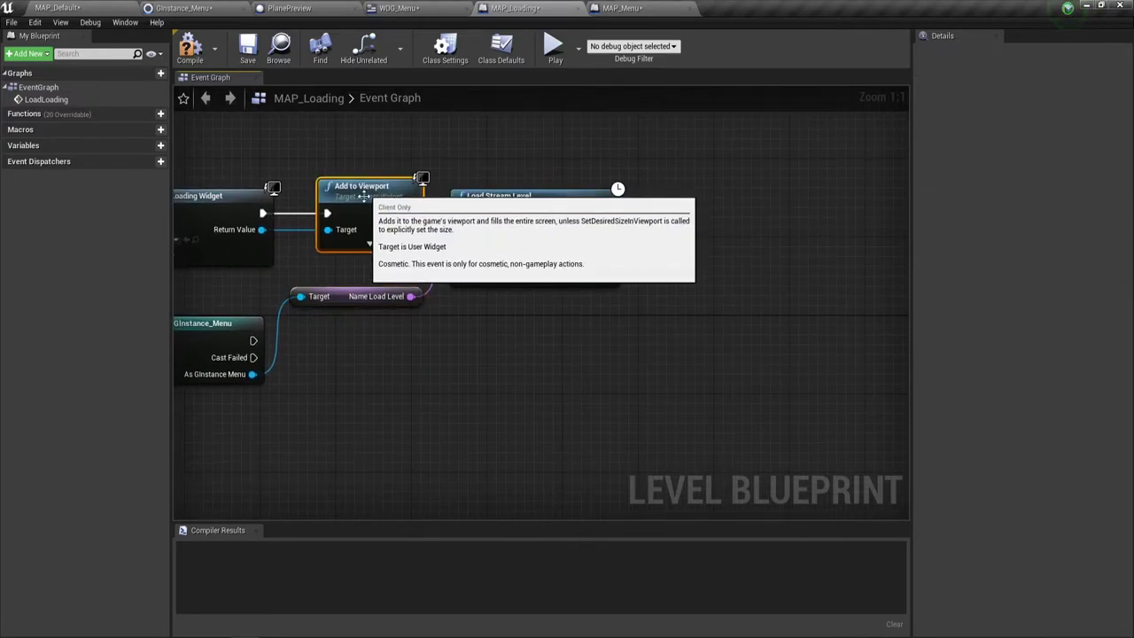
left_click_drag(609, 213, 639, 216)
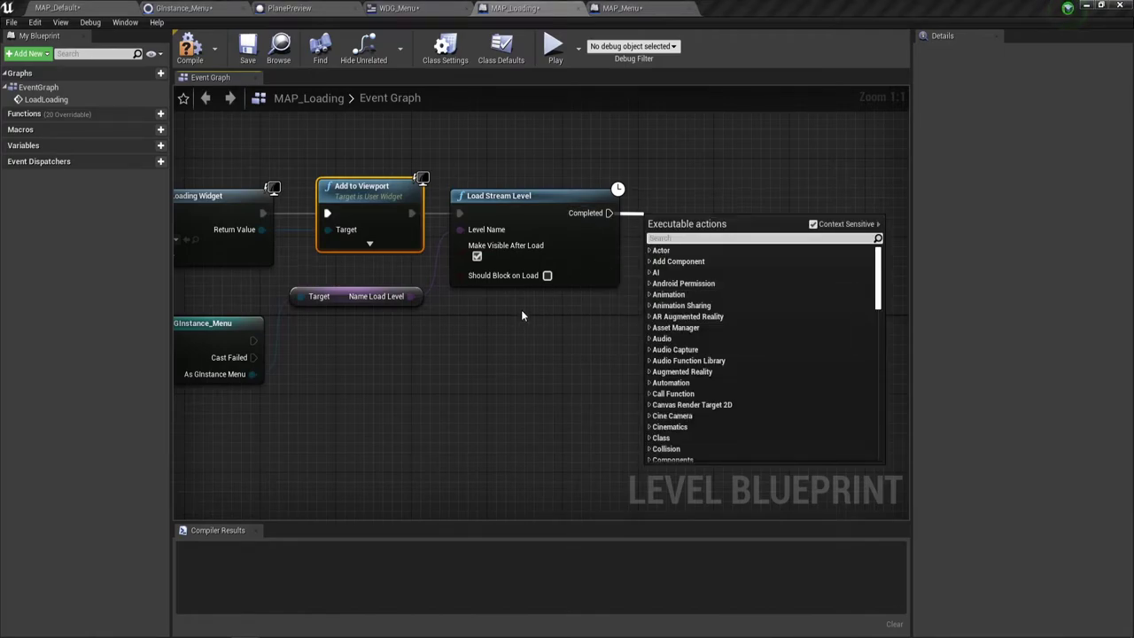
left_click(474, 341)
right_click(472, 340)
left_click(417, 367)
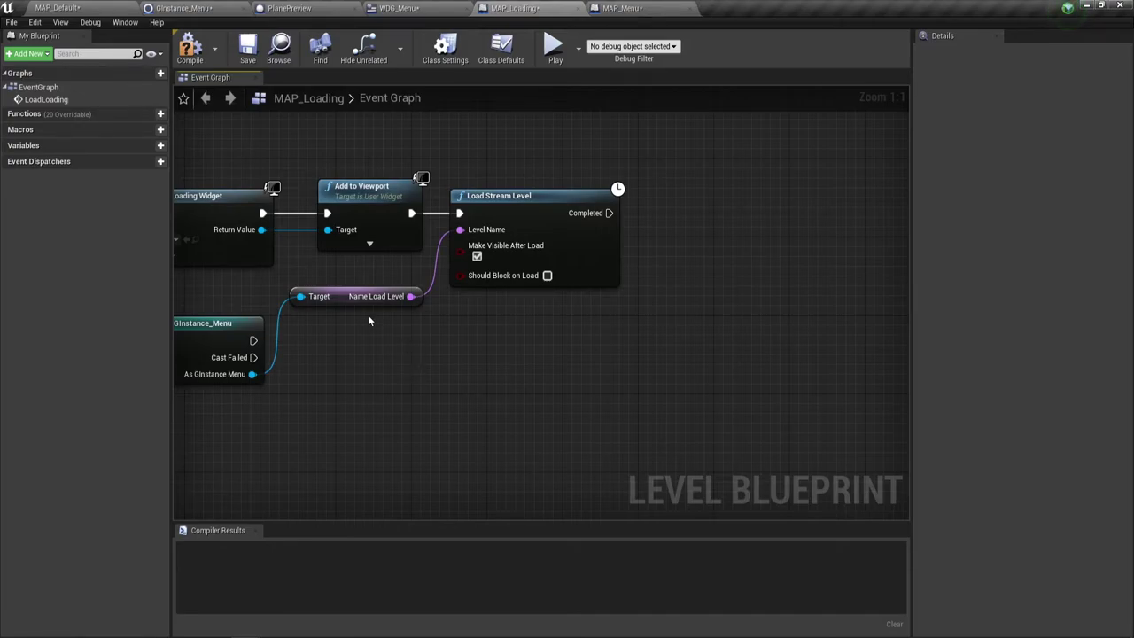
right_click_drag(429, 276, 614, 258)
right_click_drag(430, 275, 367, 286)
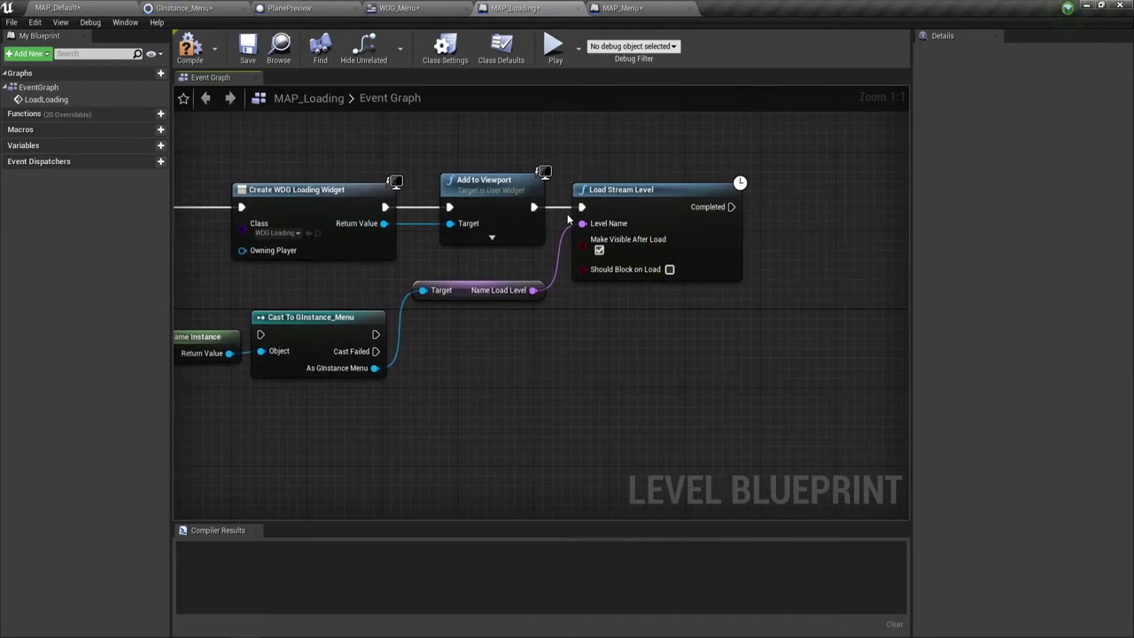
mouse_move(383, 223)
left_mouse_down()
mouse_move(787, 295)
mouse_move(810, 256)
left_mouse_up()
Step: Add Remove from Parent for the loading widget, rerouting its Target wire, running after streaming completes
type("rem")
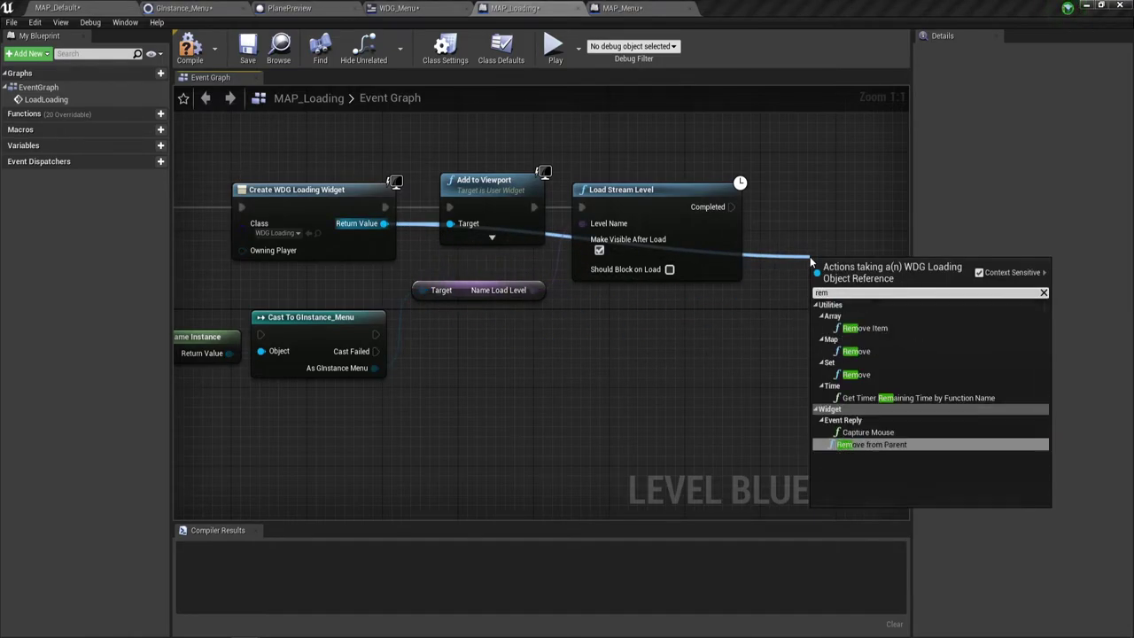
type("ove")
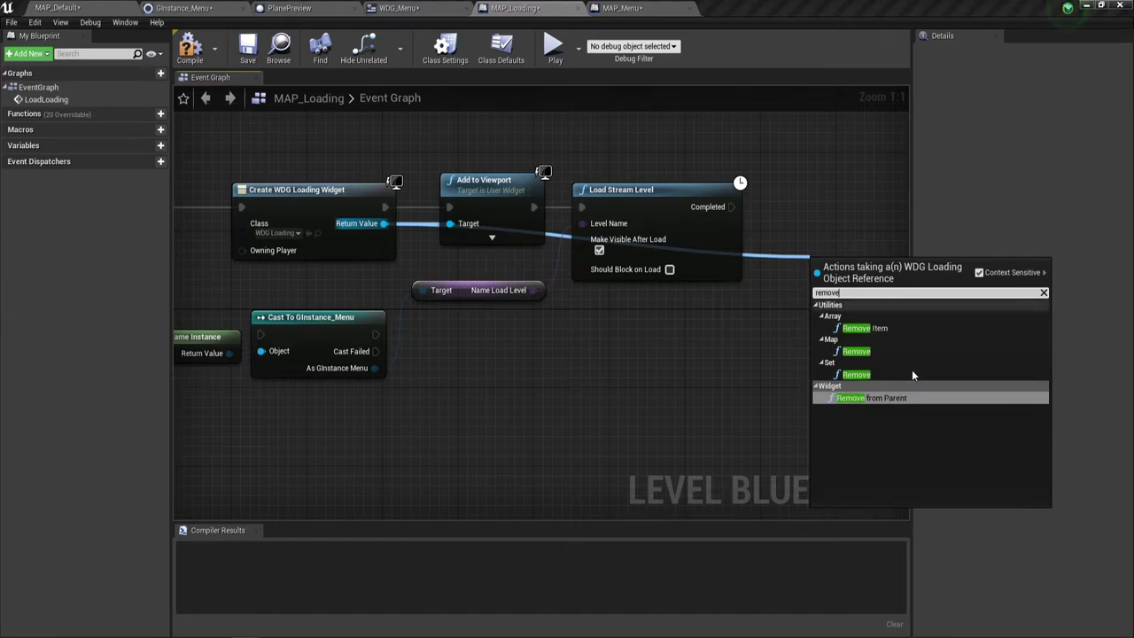
left_click(913, 398)
right_click_drag(746, 357, 528, 374)
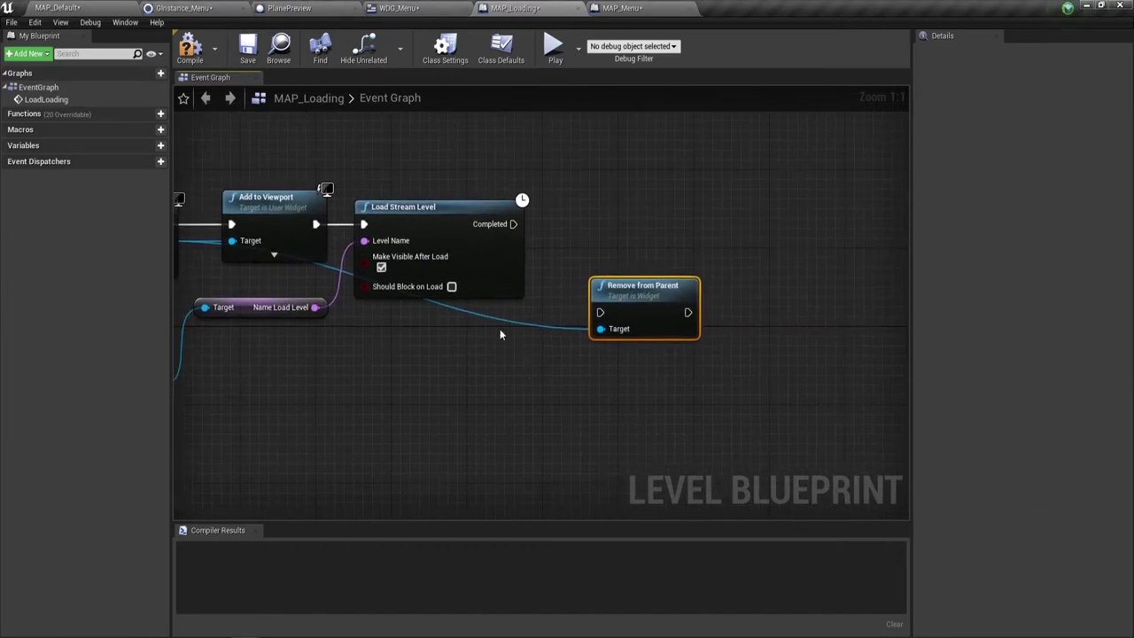
double_click(448, 306)
left_click_drag(448, 307, 365, 323)
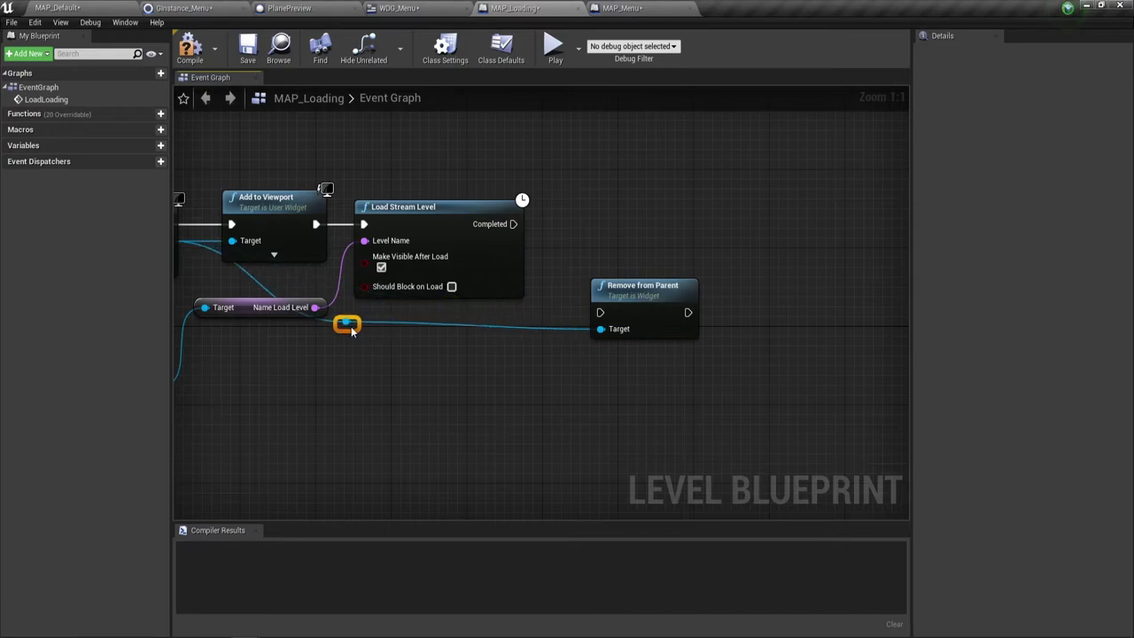
double_click(499, 324)
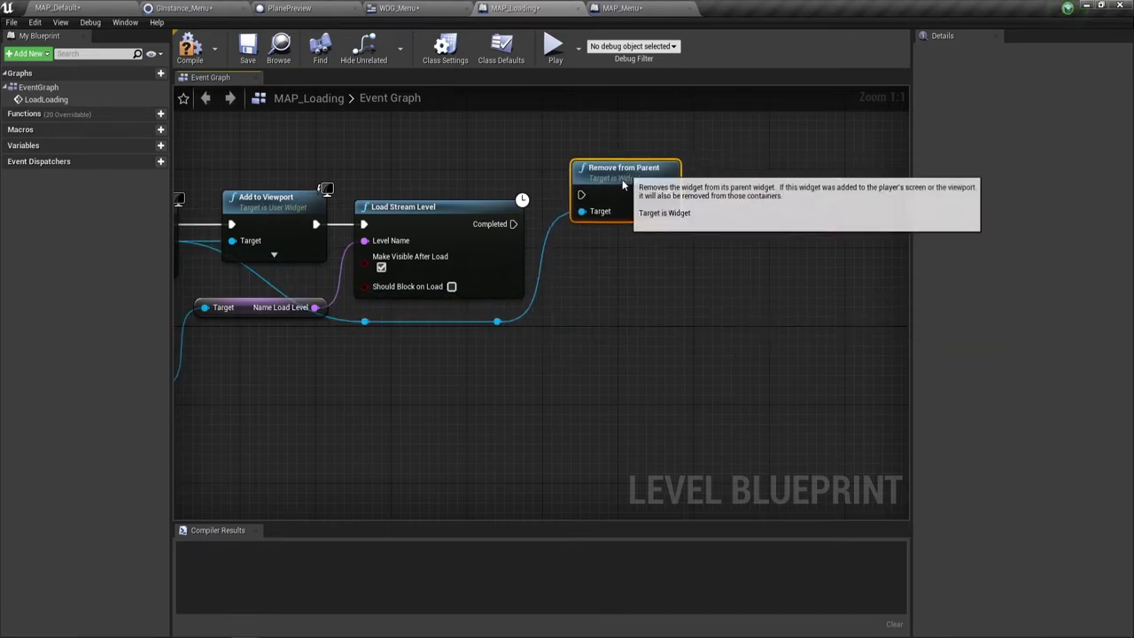
left_click_drag(644, 287, 615, 196)
left_click_drag(513, 224, 573, 225)
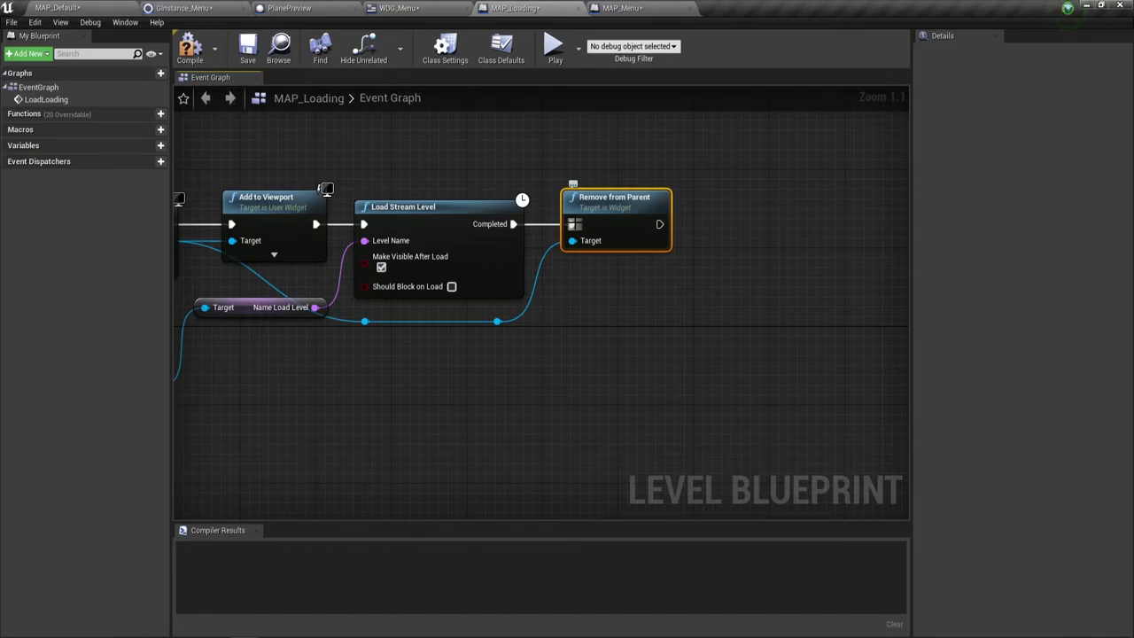
right_click_drag(694, 289, 503, 319)
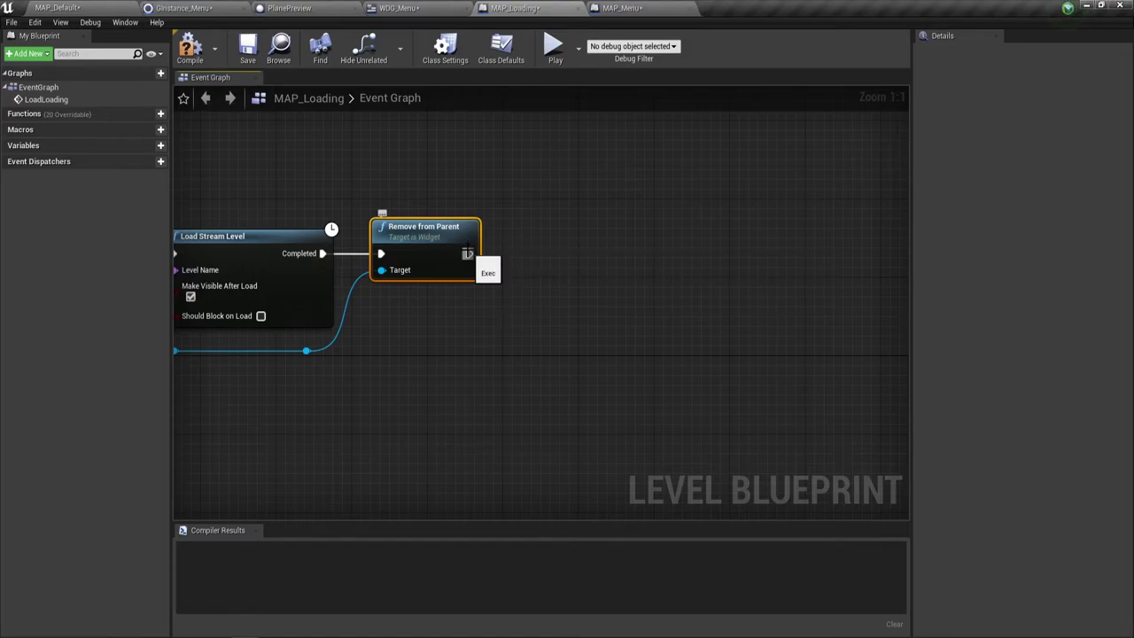
Step: Chain an Unload Stream Level node after Remove from Parent with Level Name MAP_Menu
left_click_drag(468, 254, 506, 259)
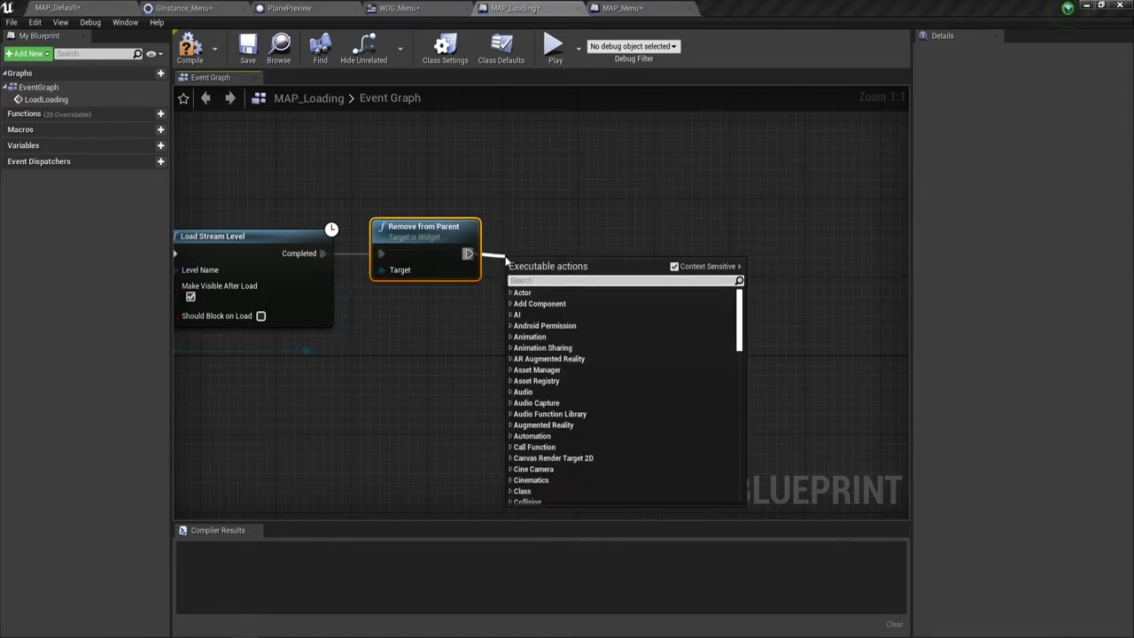
type("unlo")
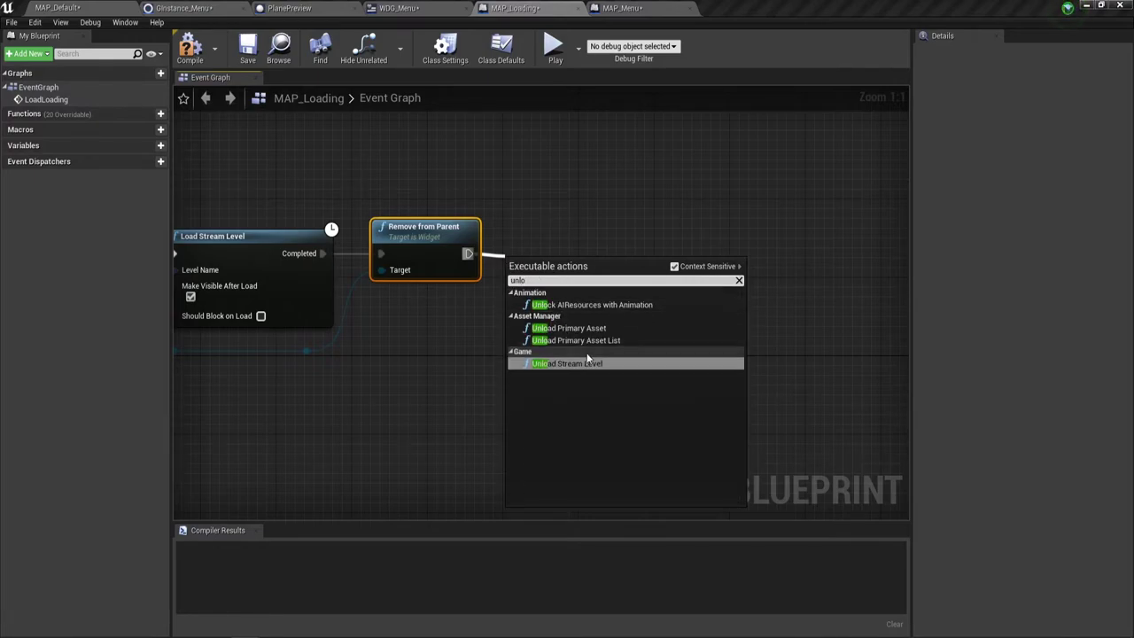
left_click(586, 360)
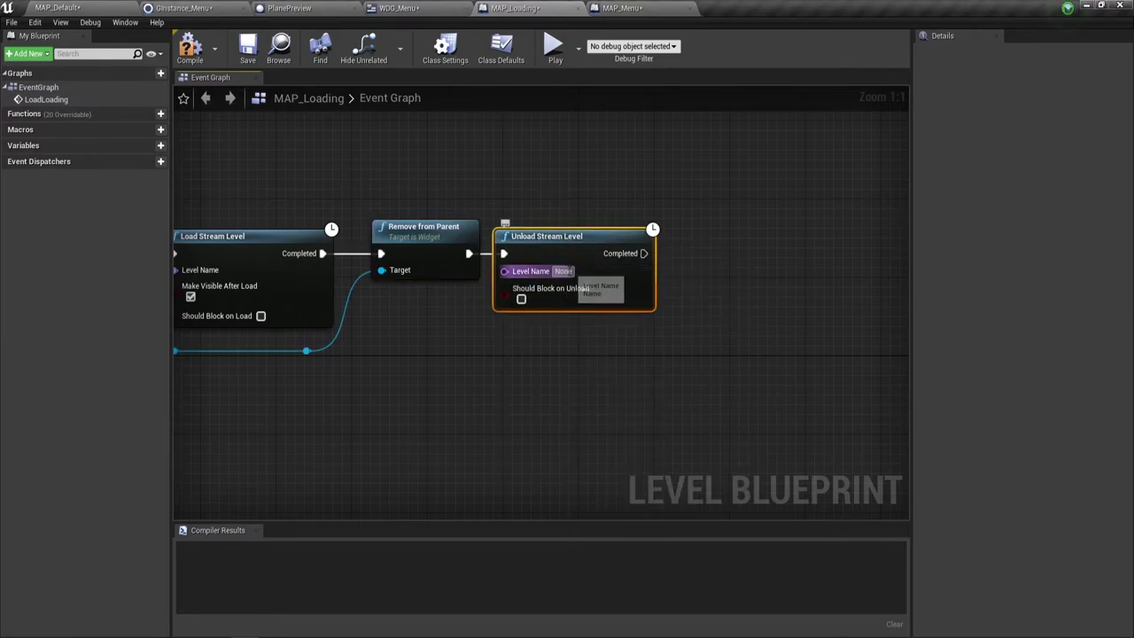
left_click(563, 271)
type("MA")
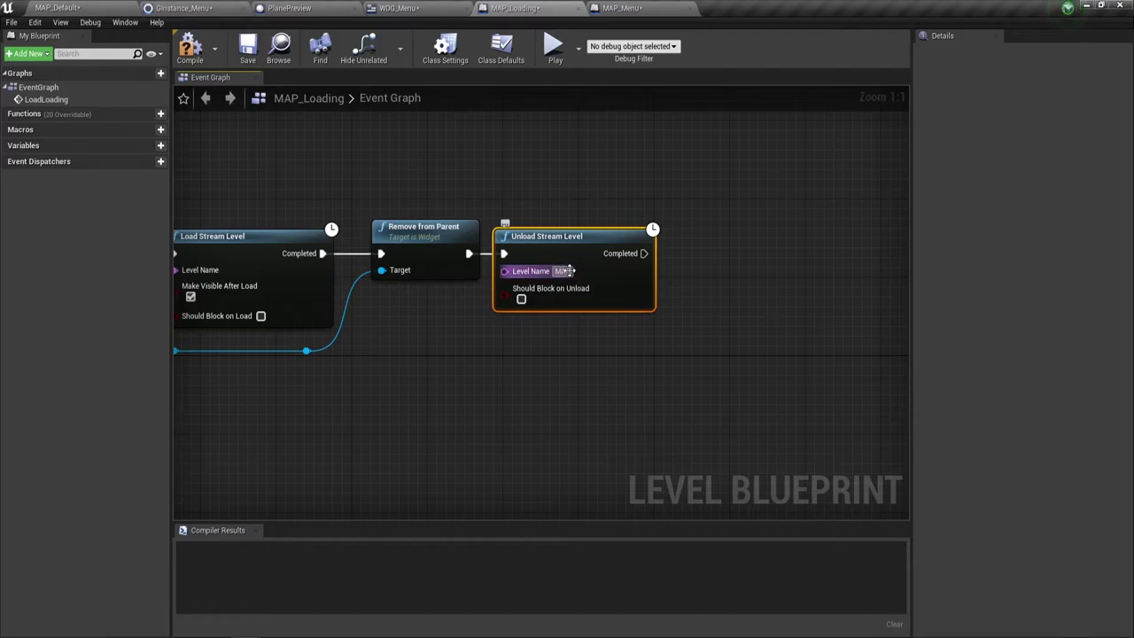
type("P_Men")
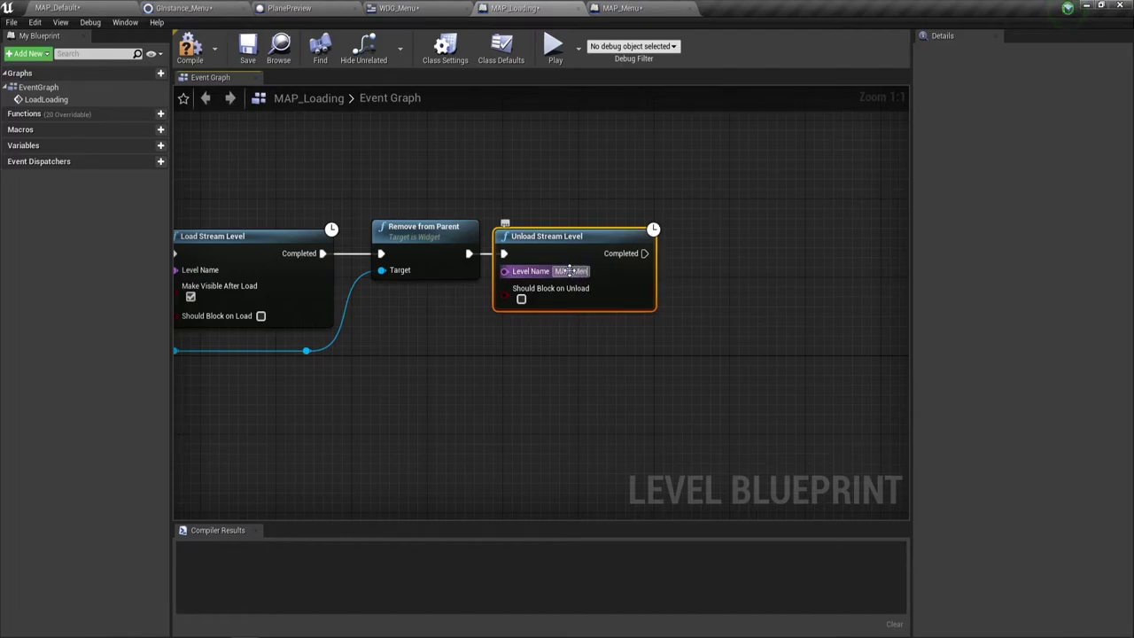
type("u")
key("Return")
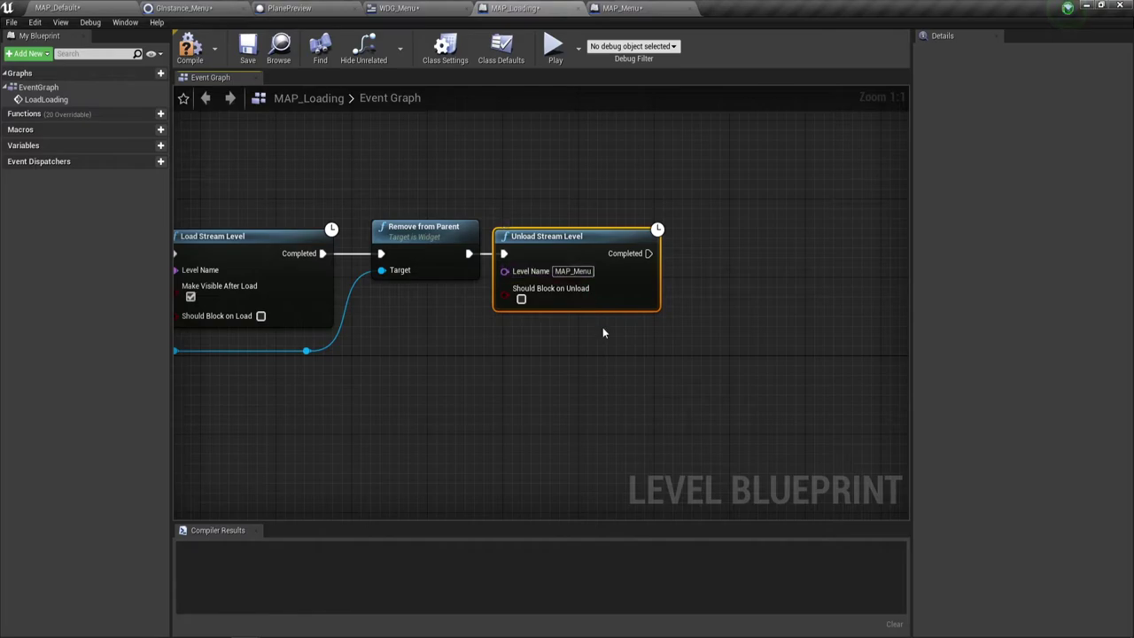
left_click(603, 328)
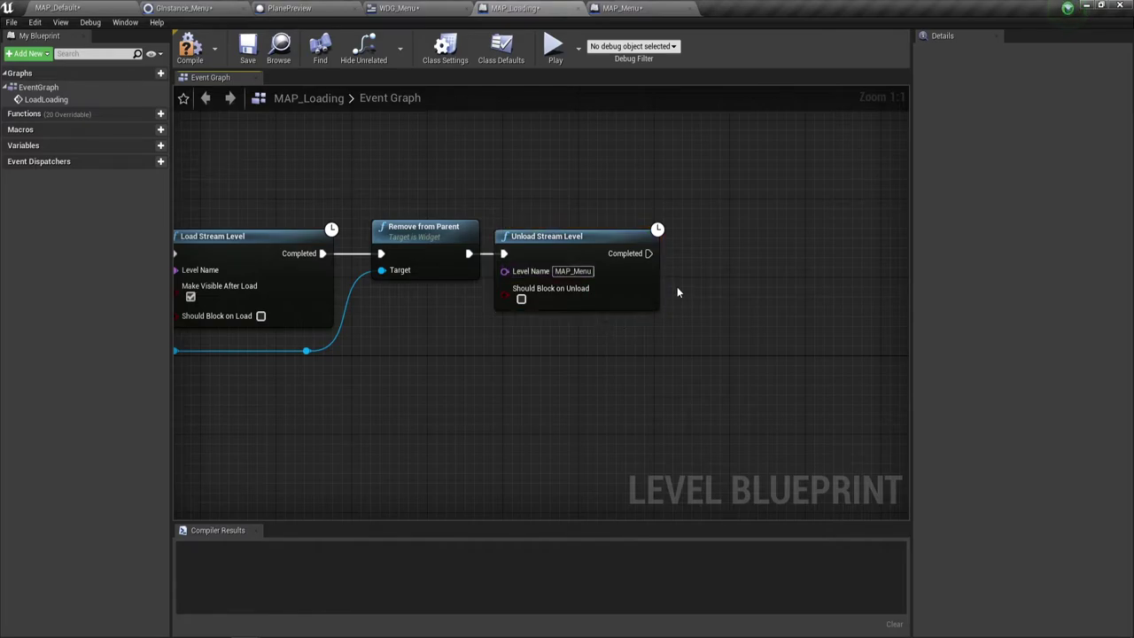
Step: Try extending from the unload's Completed output, dismissing the node menu without adding anything
left_click_drag(649, 254, 676, 251)
left_click(600, 346)
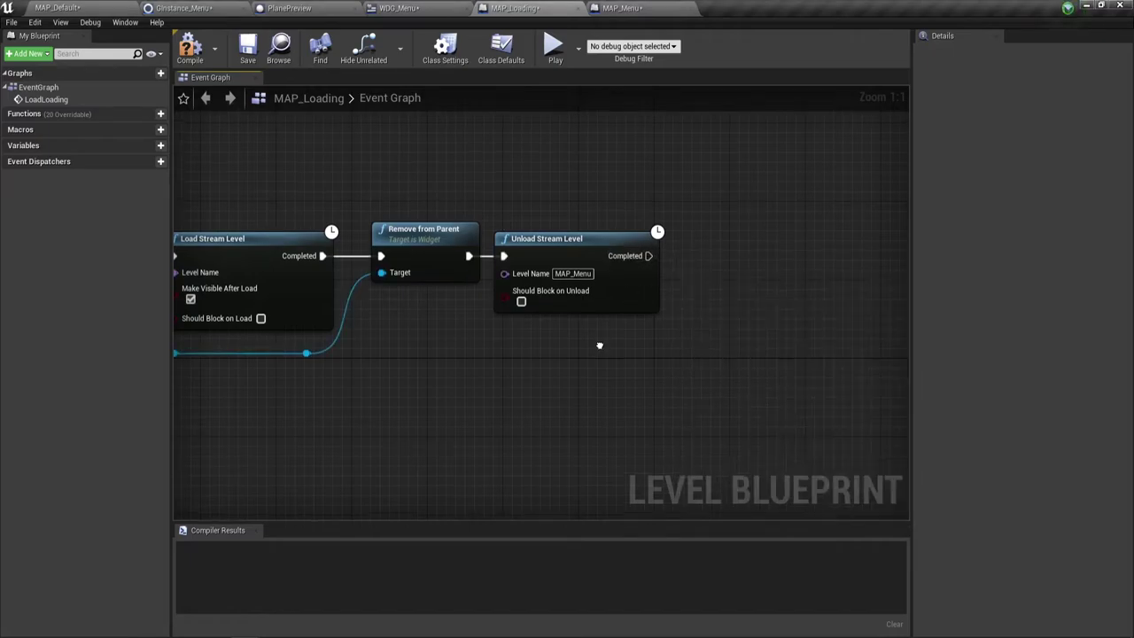
right_click_drag(599, 347, 421, 349)
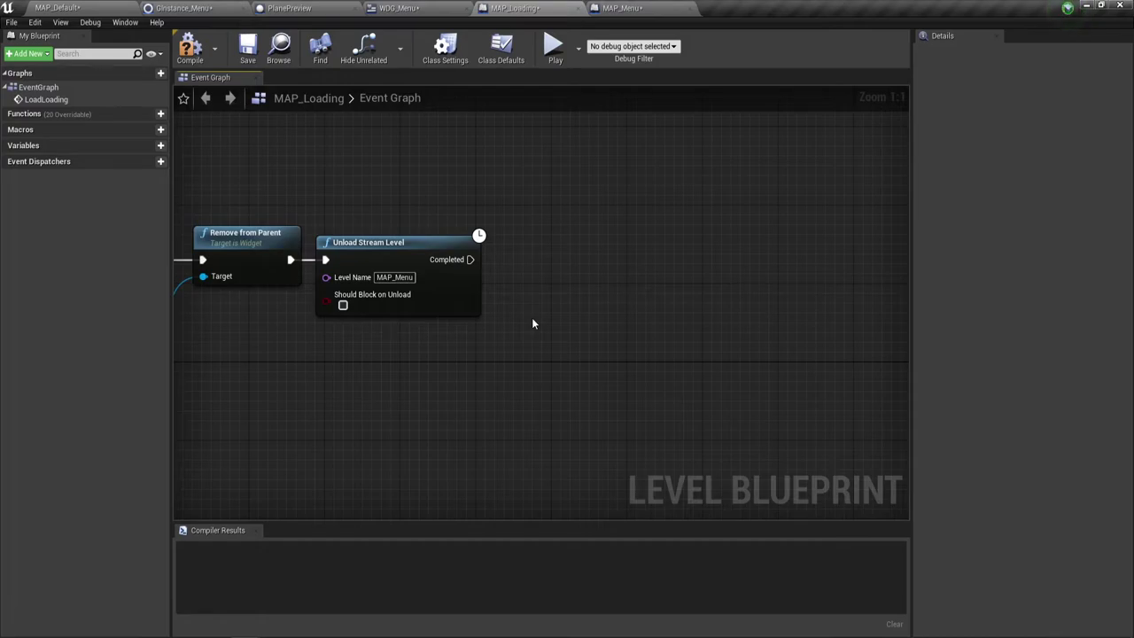
right_click(505, 296)
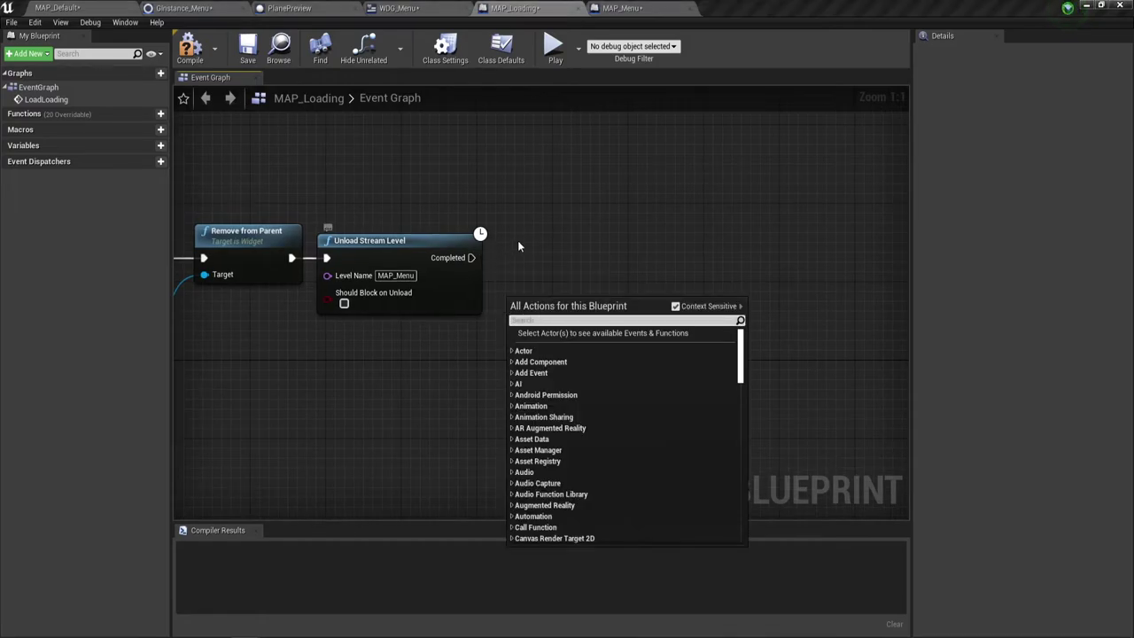
left_click_drag(509, 221, 707, 340)
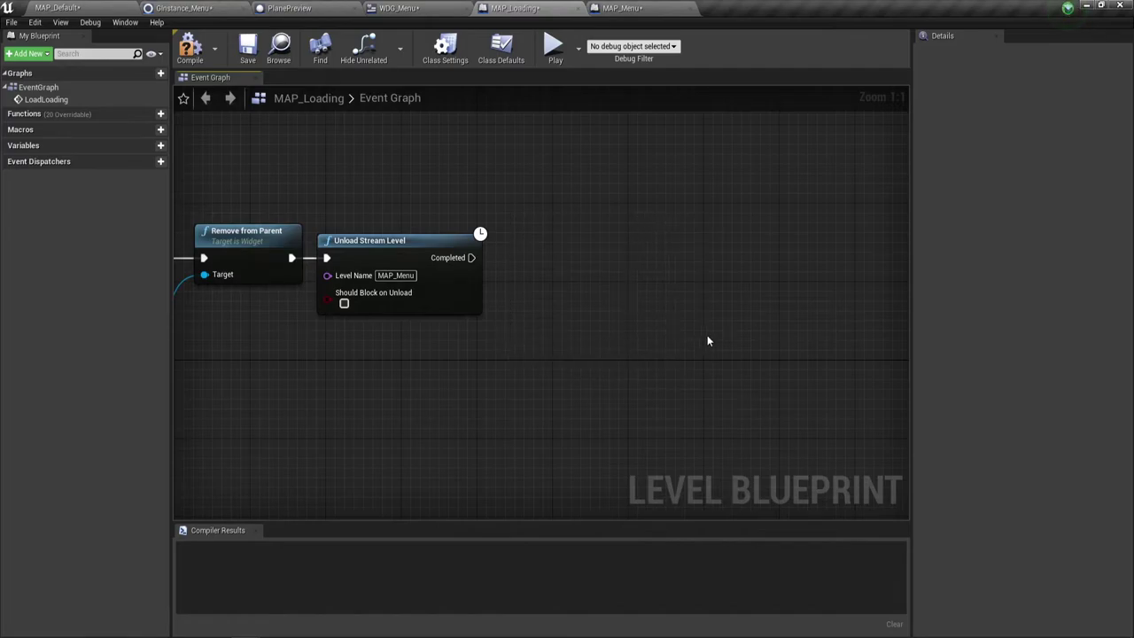
left_click_drag(472, 258, 503, 257)
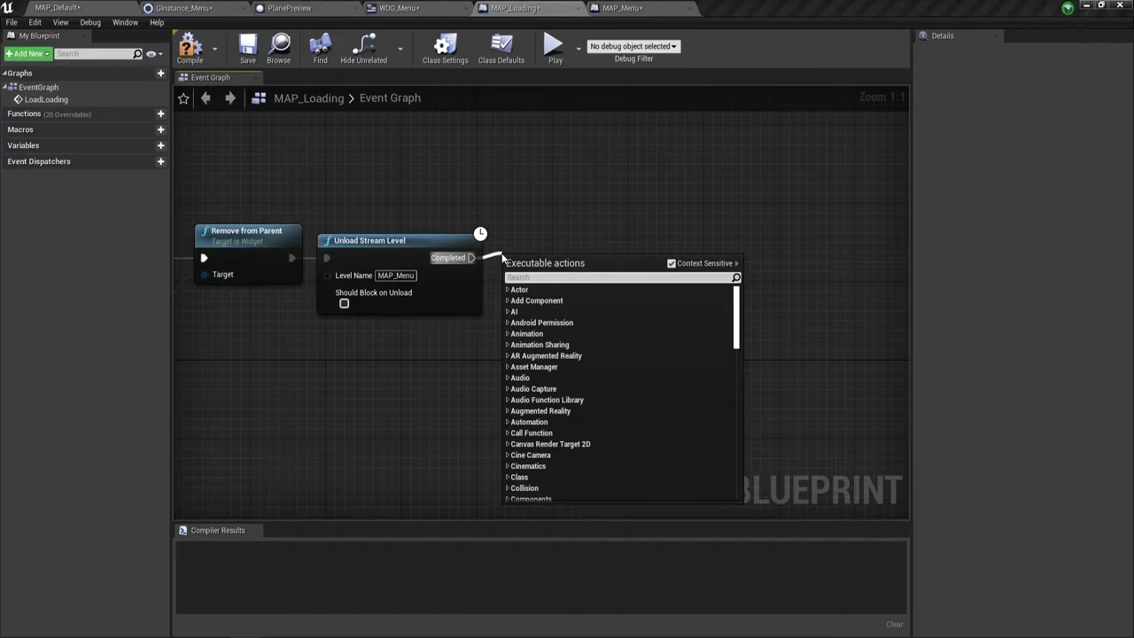
left_click(525, 202)
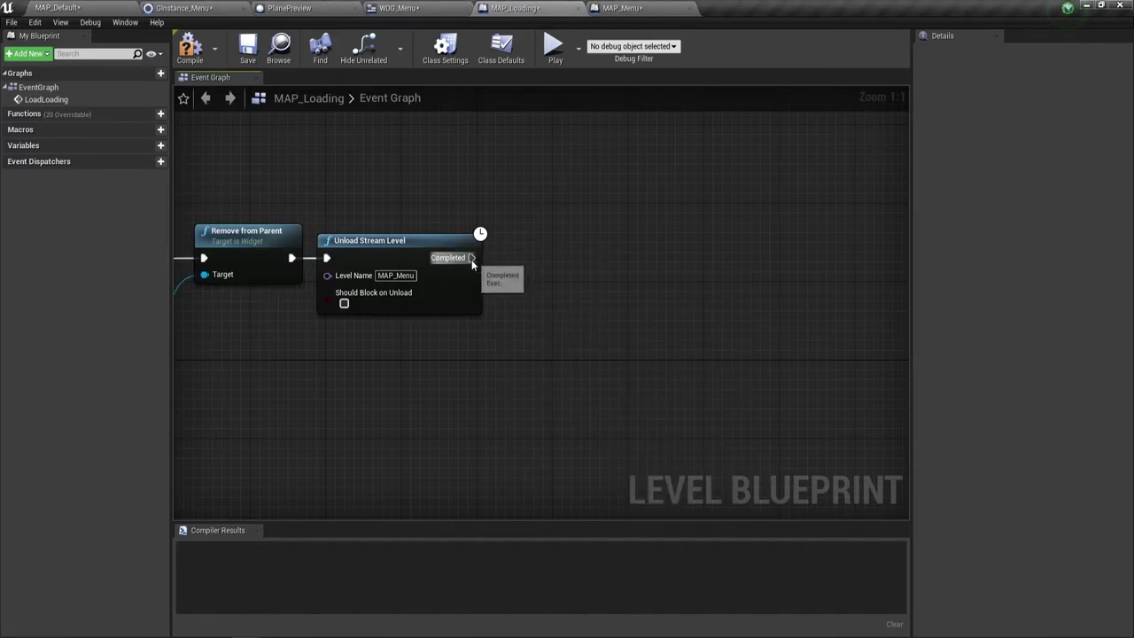
left_click_drag(472, 258, 524, 247)
left_click(507, 296)
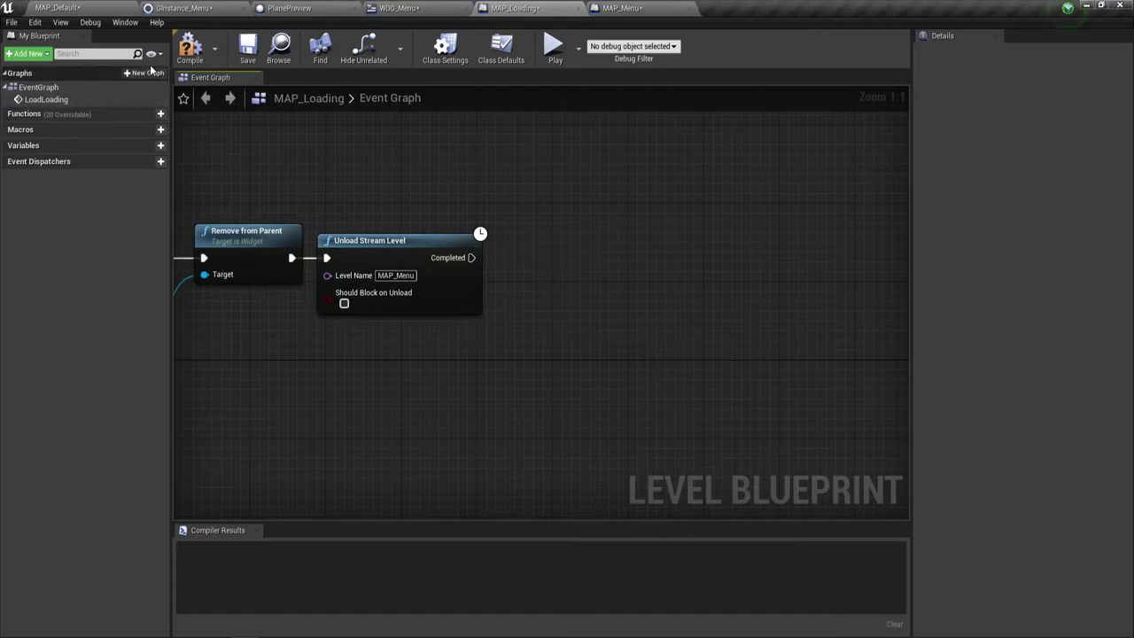
Step: Compile, jump to the cast warning, and convert Cast To GInstance_Menu to a pure cast
left_click(187, 46)
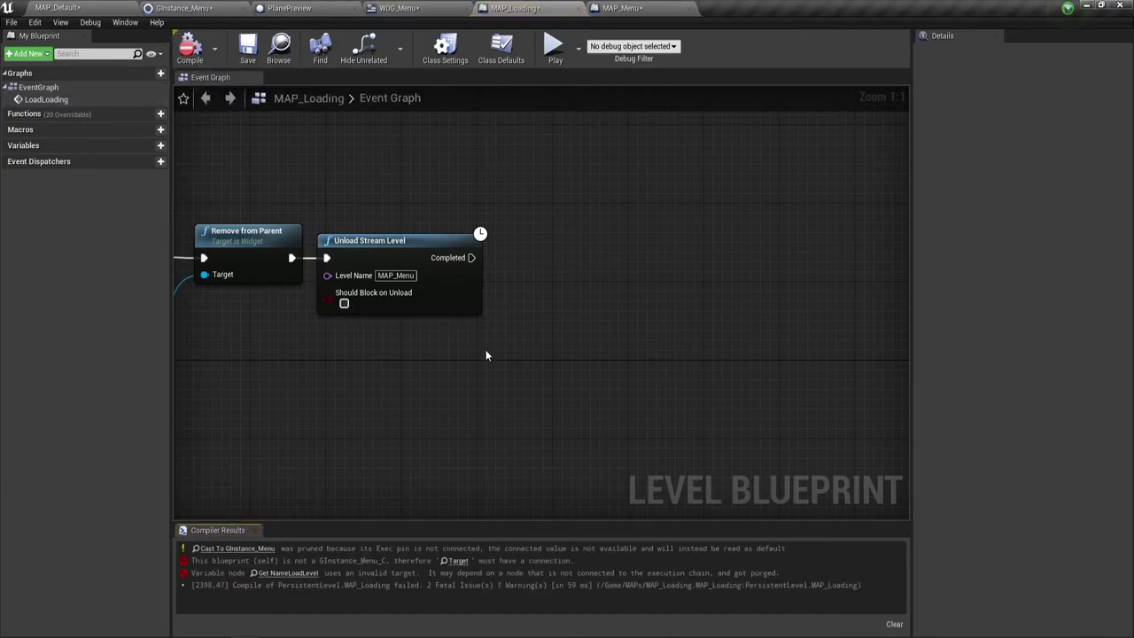
right_click_drag(300, 366, 410, 334)
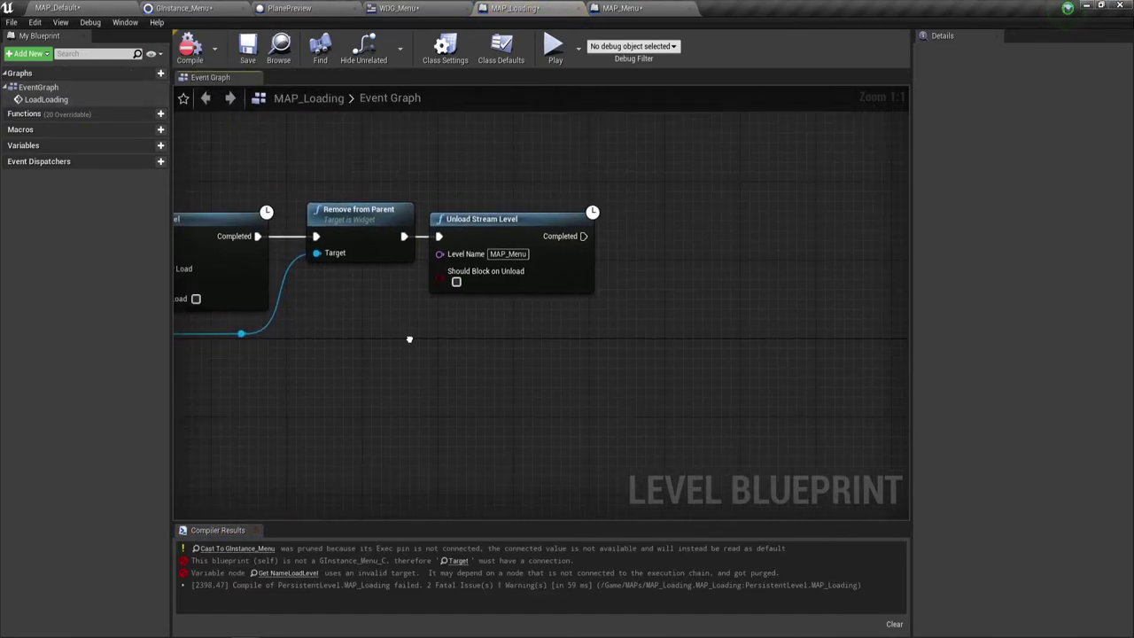
left_click(237, 548)
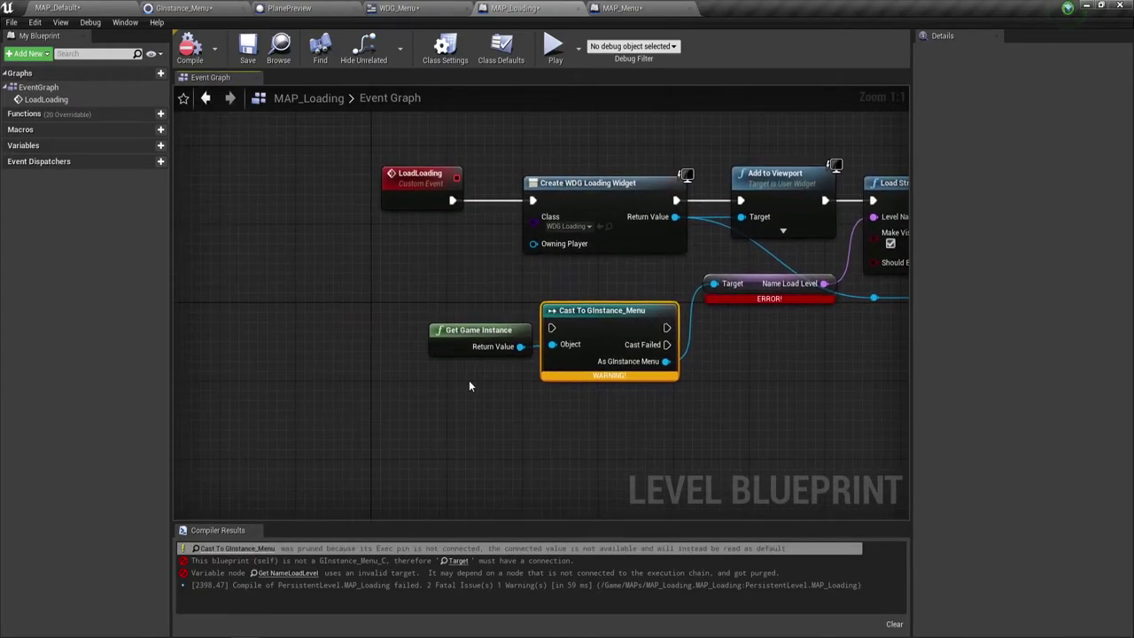
left_click_drag(484, 341, 434, 330)
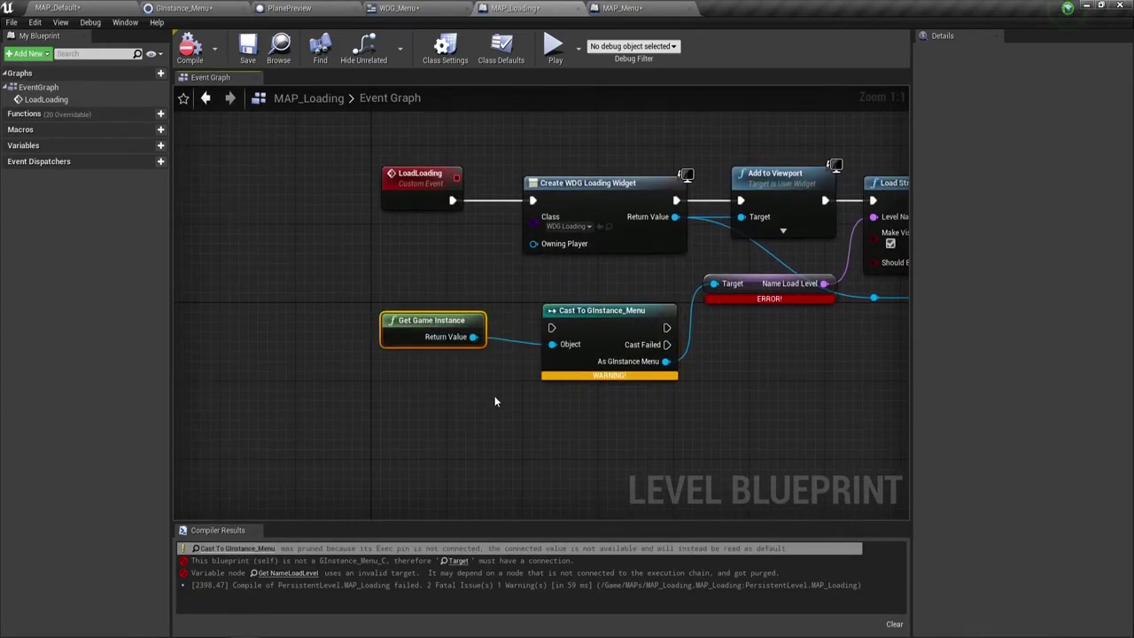
right_click_drag(613, 397, 569, 396)
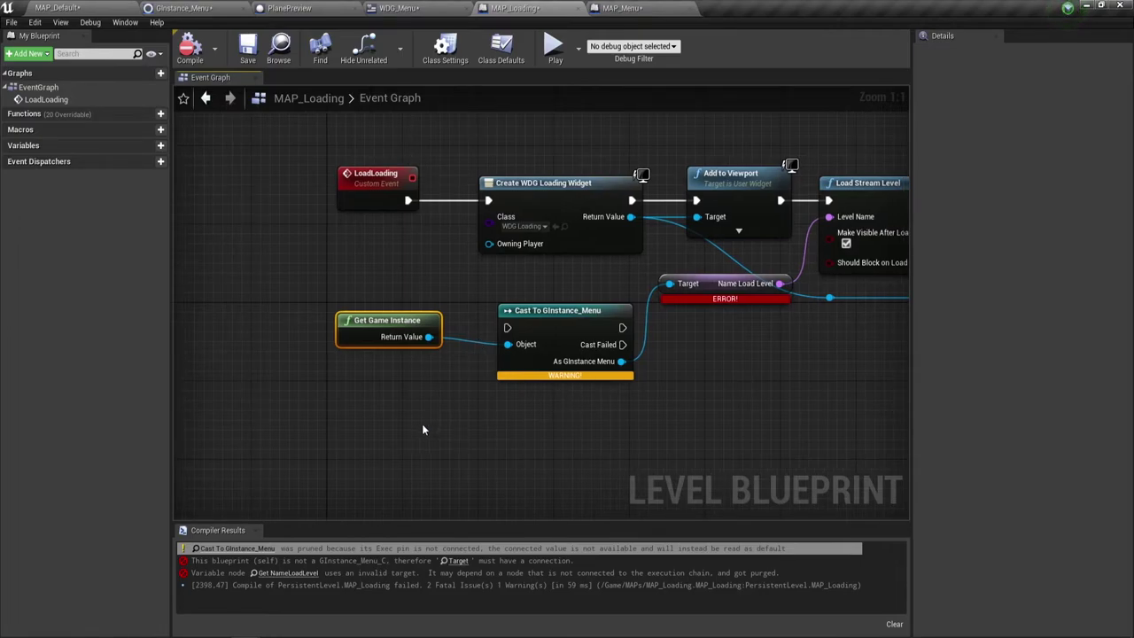
right_click(549, 320)
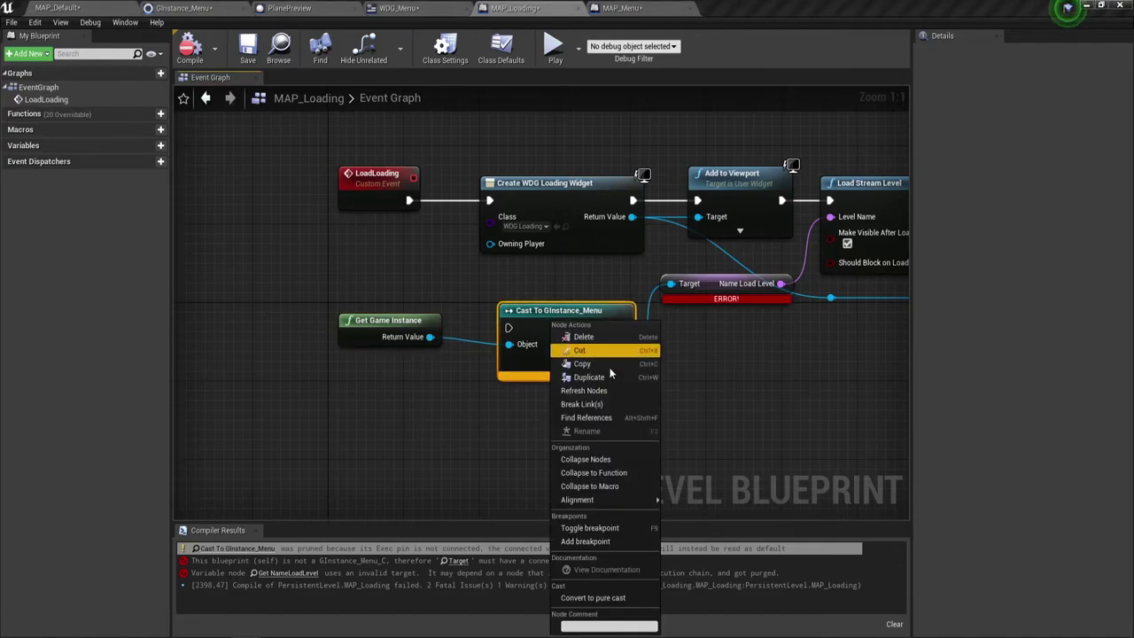
left_click(592, 598)
right_click_drag(667, 424, 571, 428)
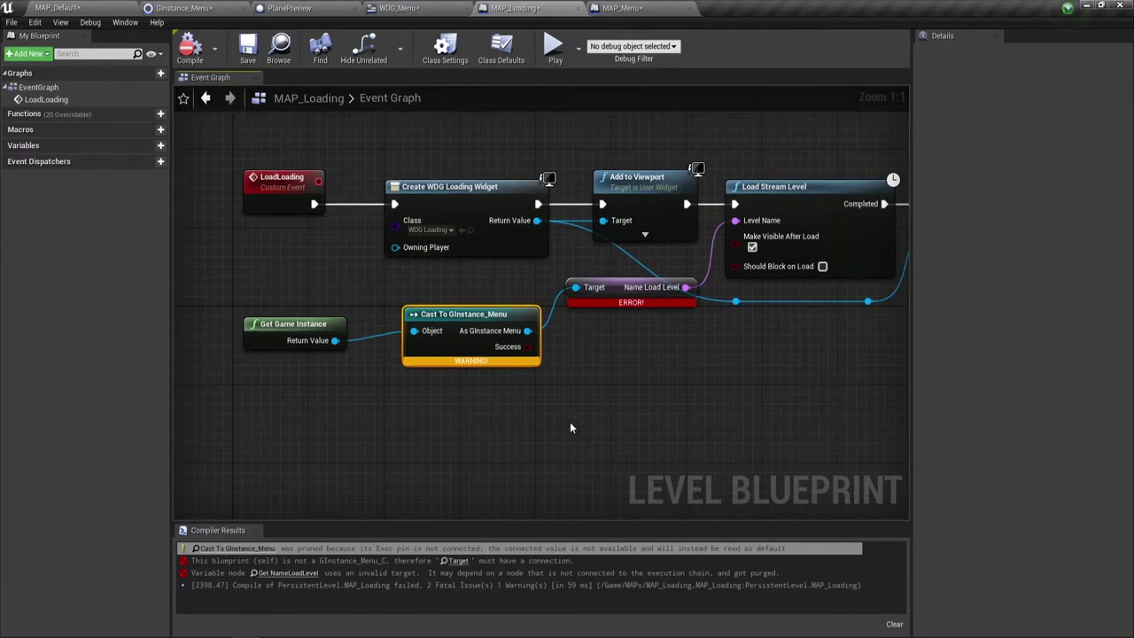
Step: Recompile, align Get Game Instance beside the cast node, and save the MAP_Loading level
right_click(466, 317)
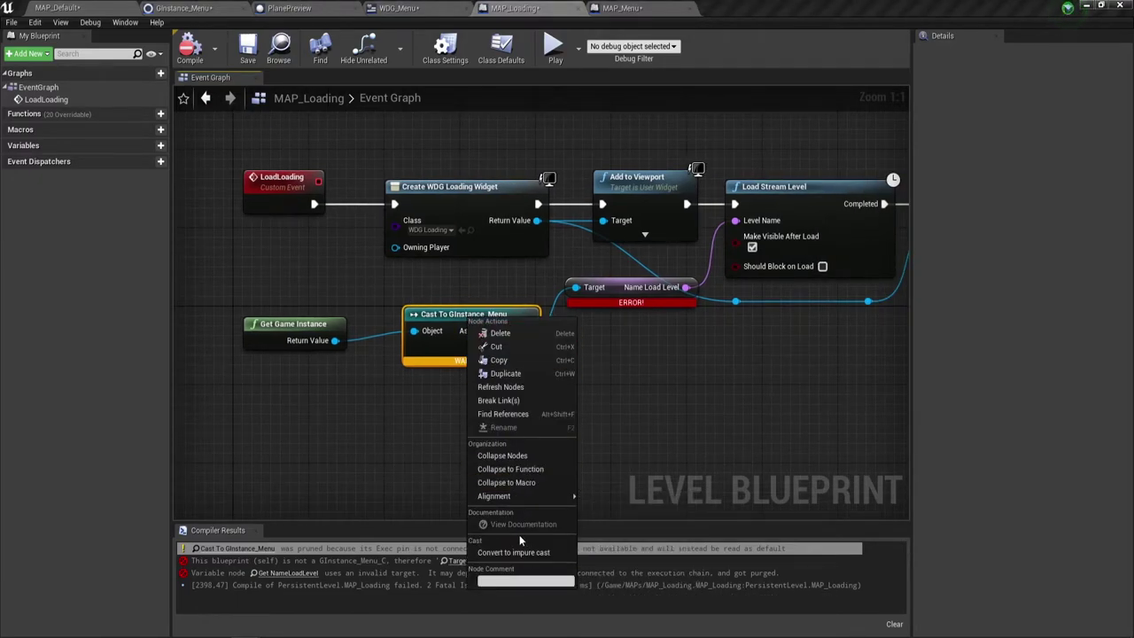
mouse_move(560, 496)
left_click(602, 411)
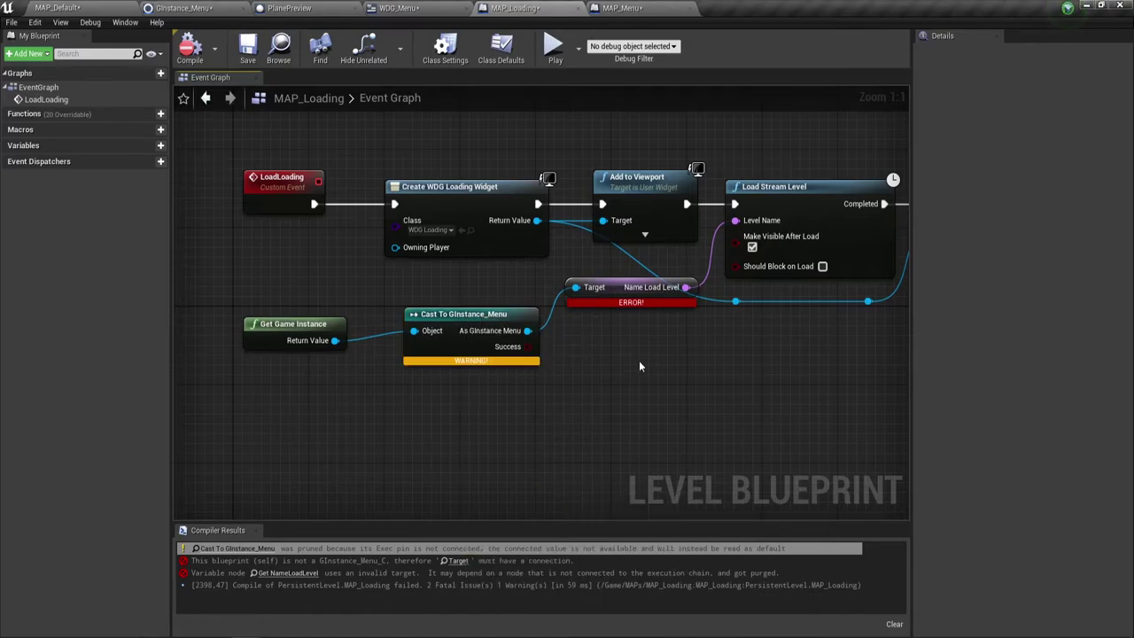
left_click(190, 49)
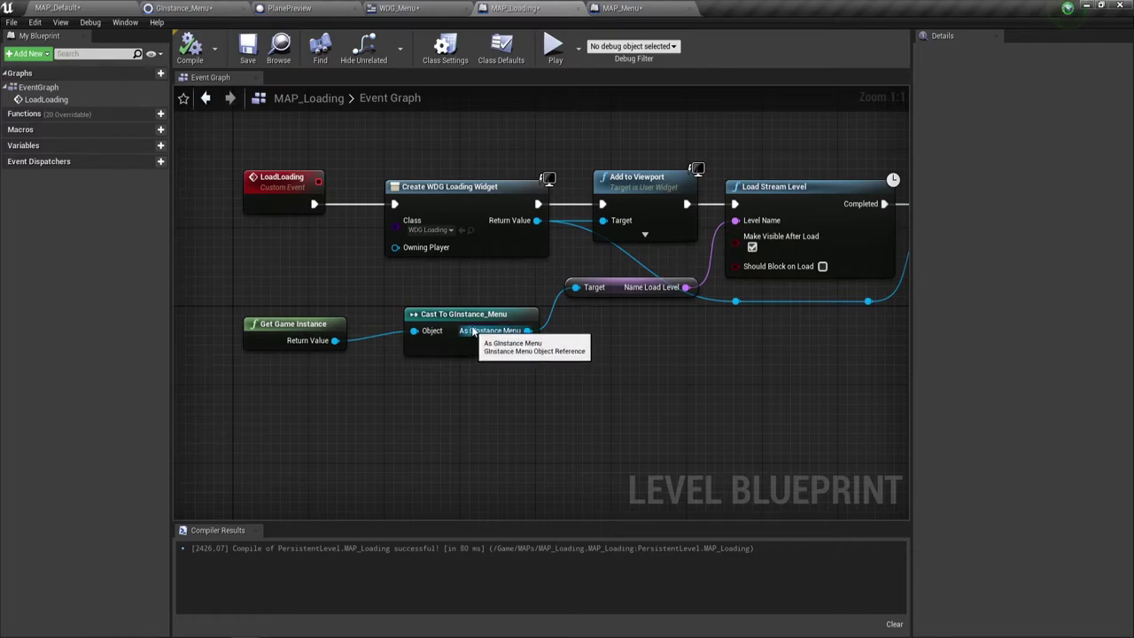
left_click_drag(485, 315, 486, 285)
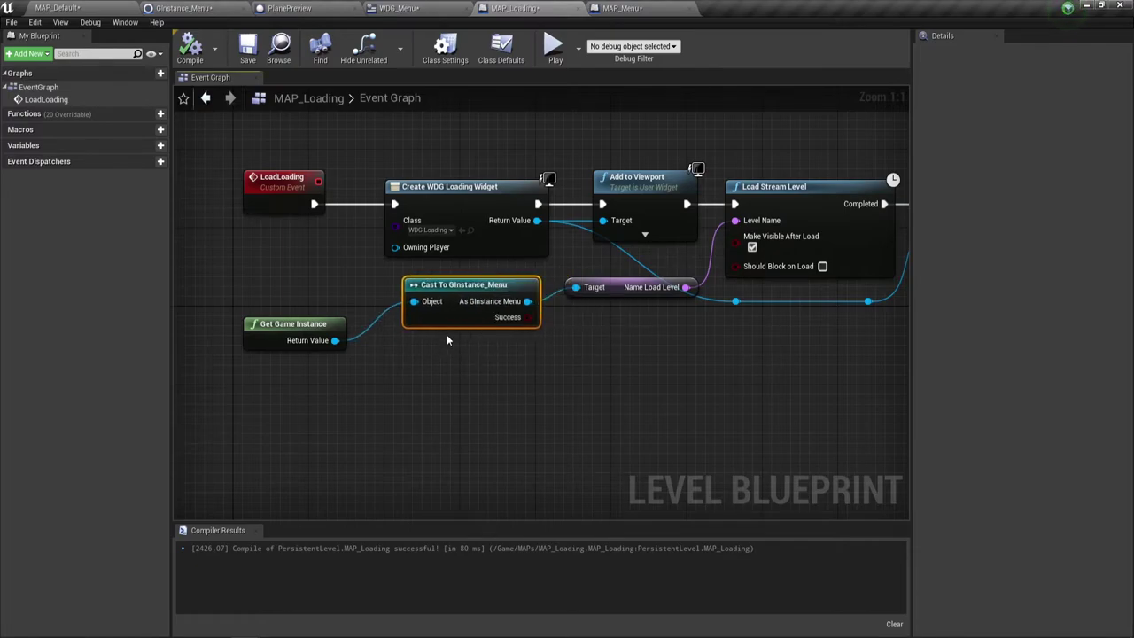
left_click_drag(326, 317, 363, 278)
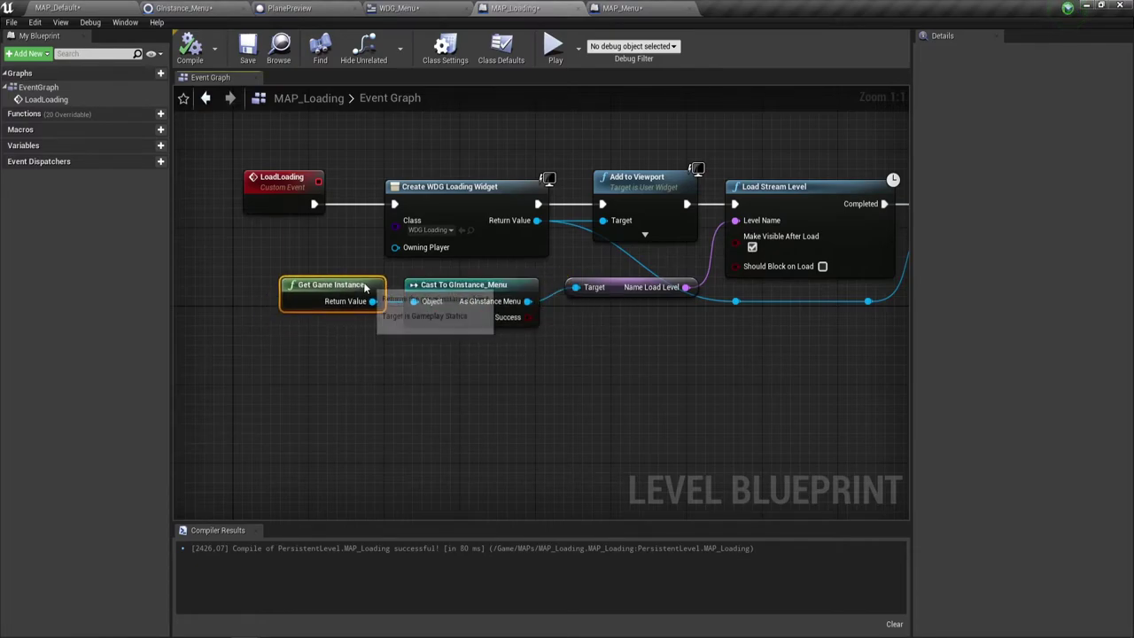
right_click_drag(625, 378, 506, 379)
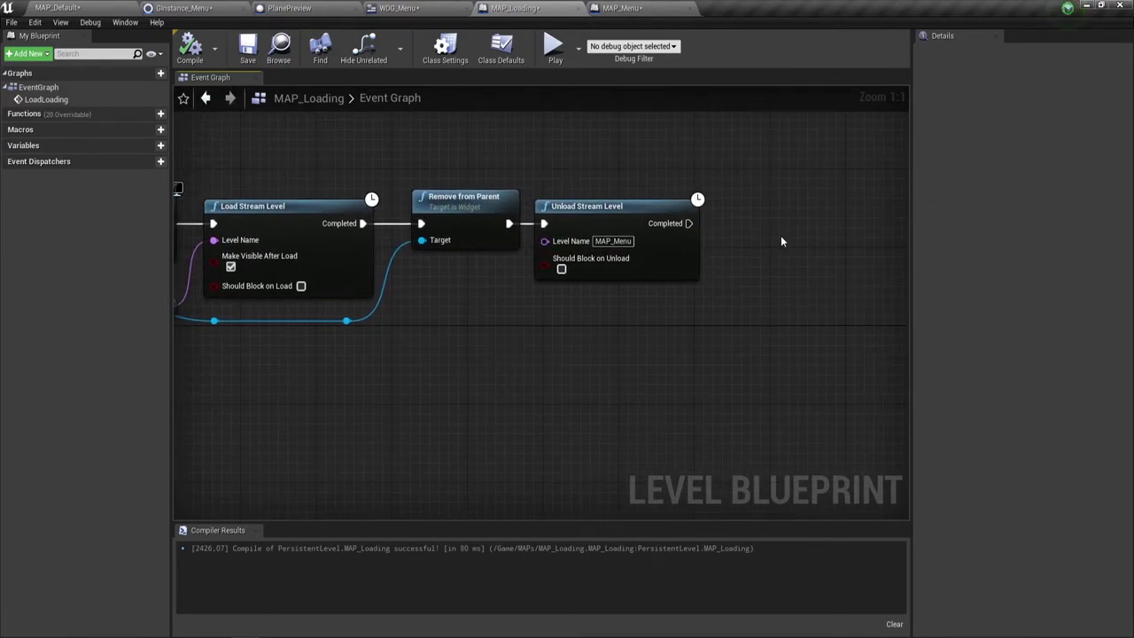
left_click(247, 48)
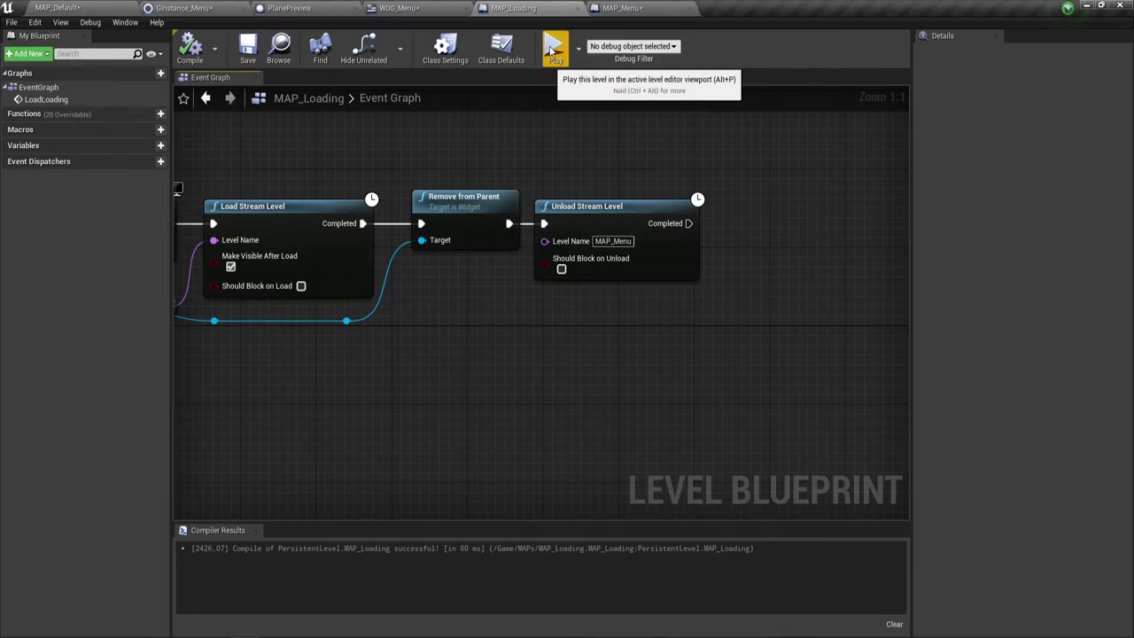
Step: Play-test the level through the logo splashes to the main menu, then stop with Esc
left_click(551, 51)
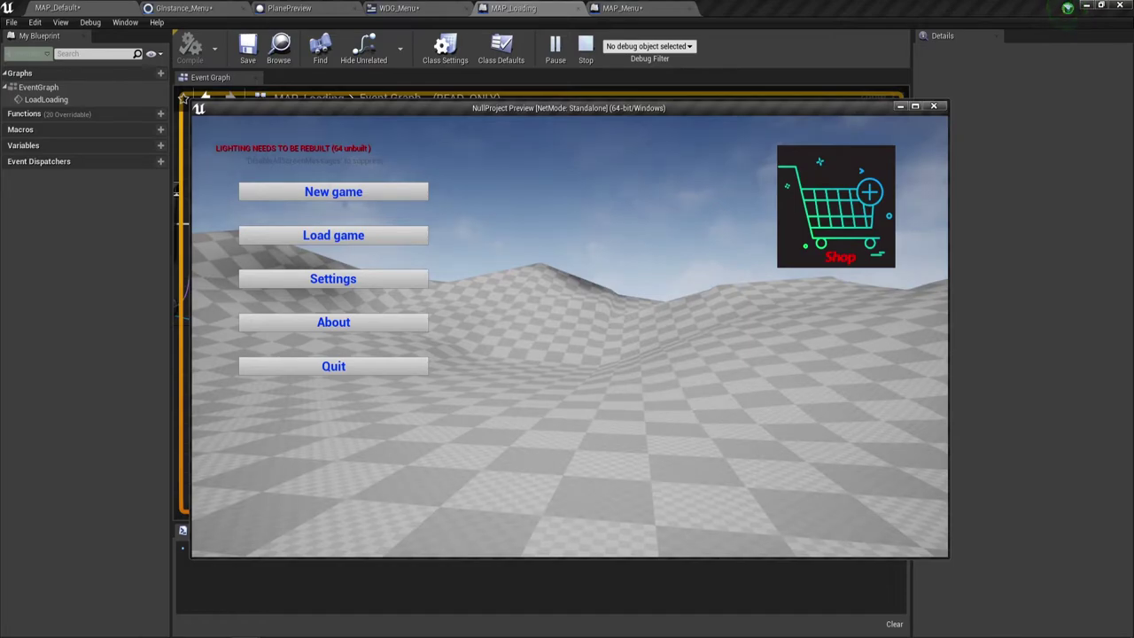
key("Escape")
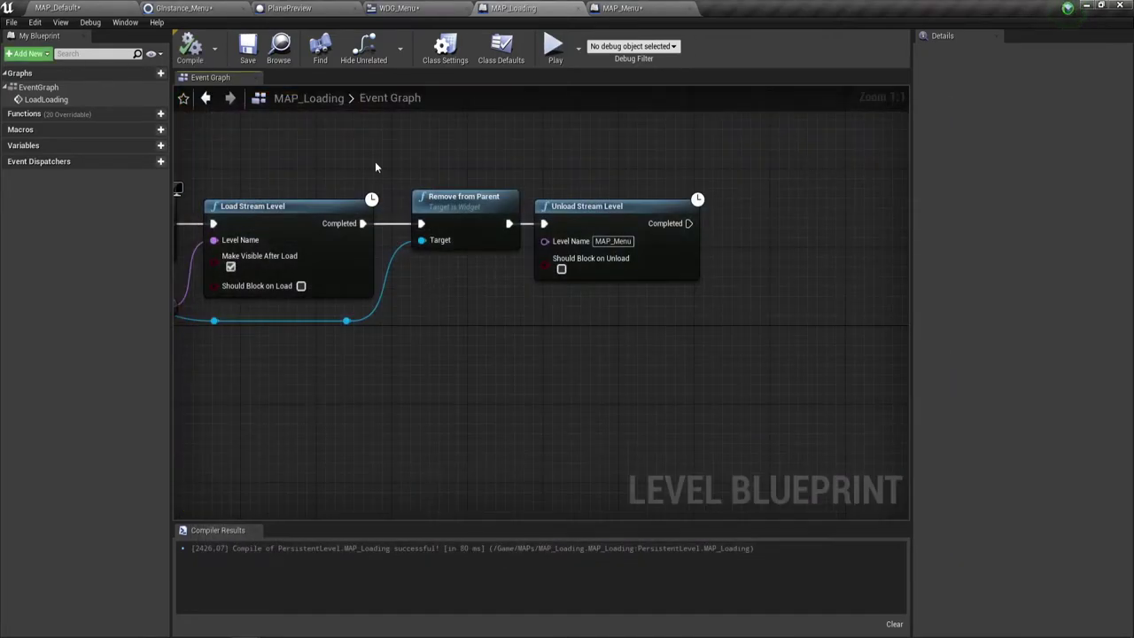
Step: In the MAP_Menu level blueprint, move Unload Stream Level further right to leave room after Add to Viewport
left_click(621, 10)
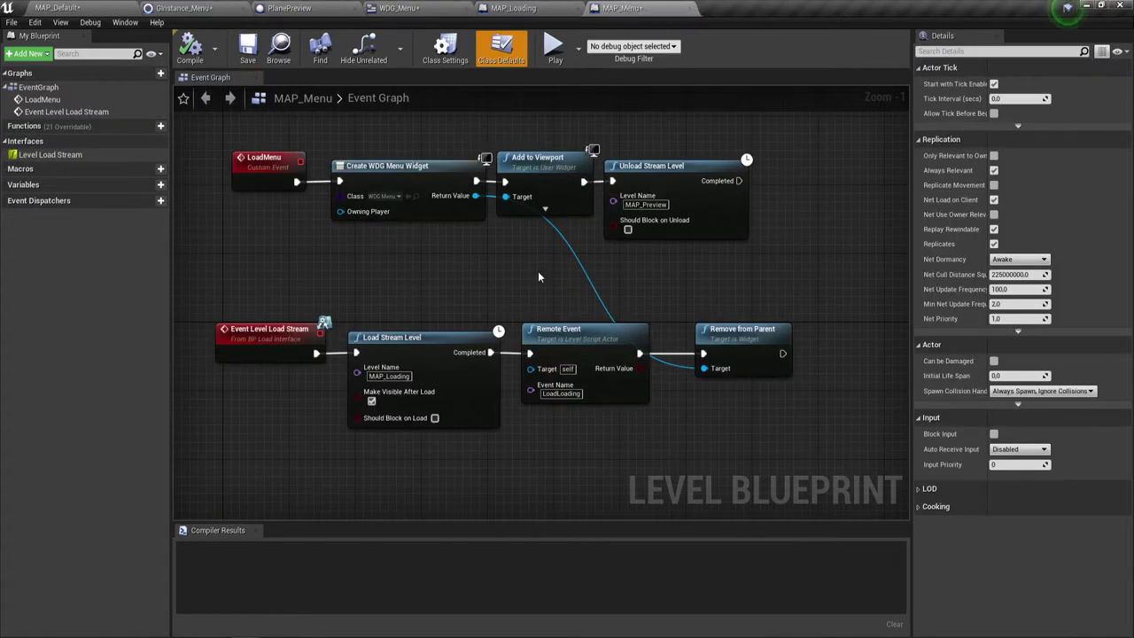
right_click_drag(646, 275, 648, 293)
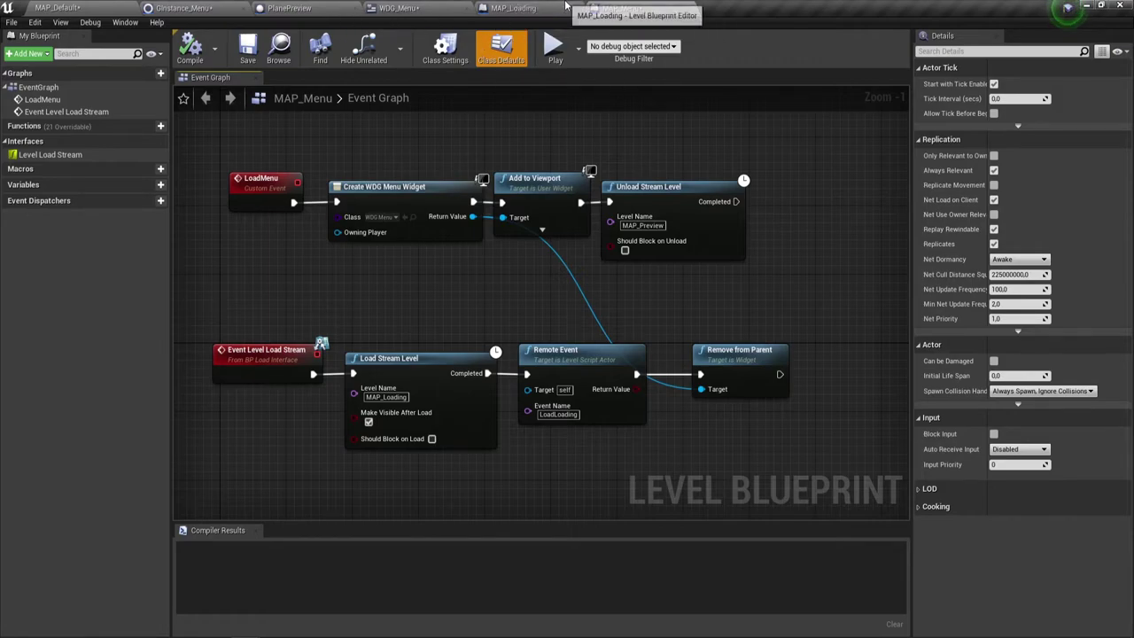
mouse_move(492, 271)
right_mouse_down()
mouse_move(500, 280)
mouse_move(457, 247)
right_mouse_up()
left_click(416, 206)
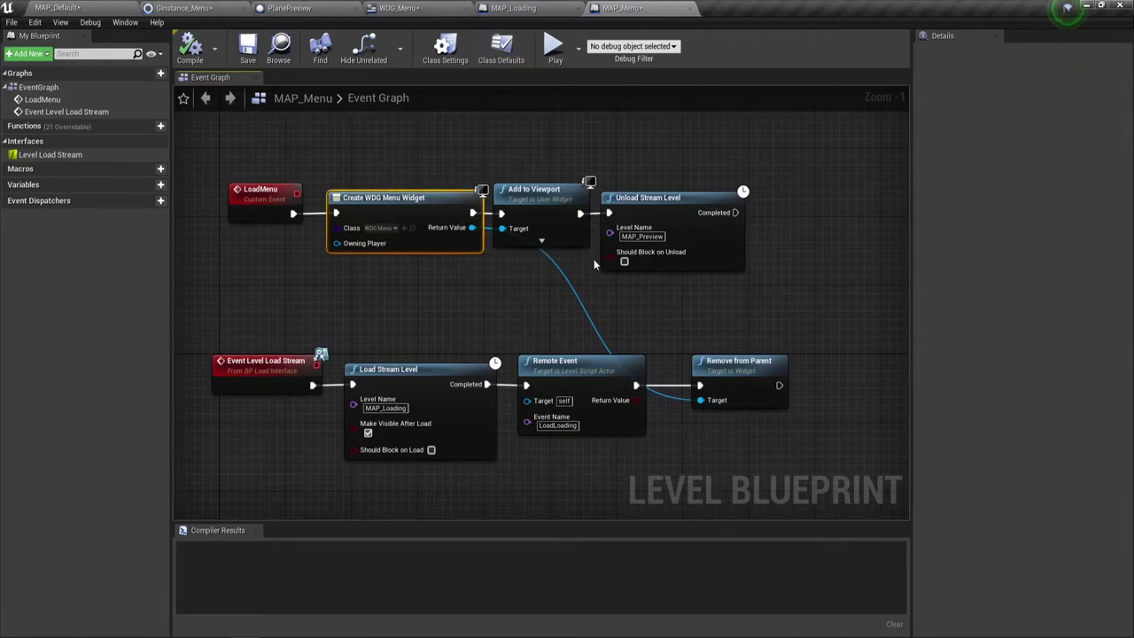
right_click_drag(595, 289, 438, 317)
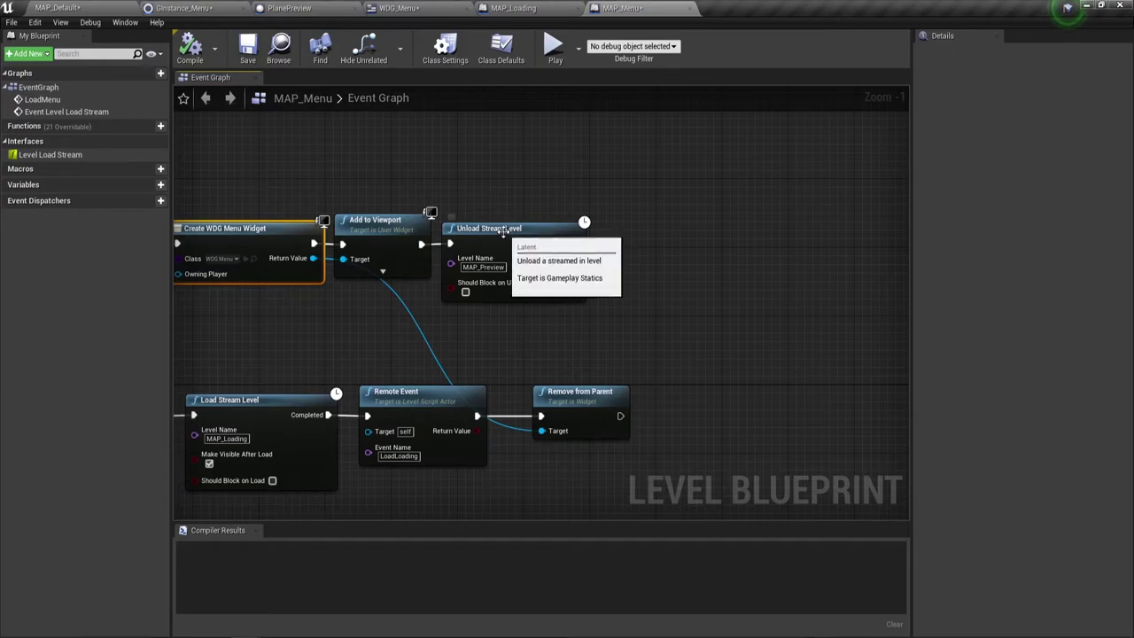
left_click_drag(492, 233, 699, 232)
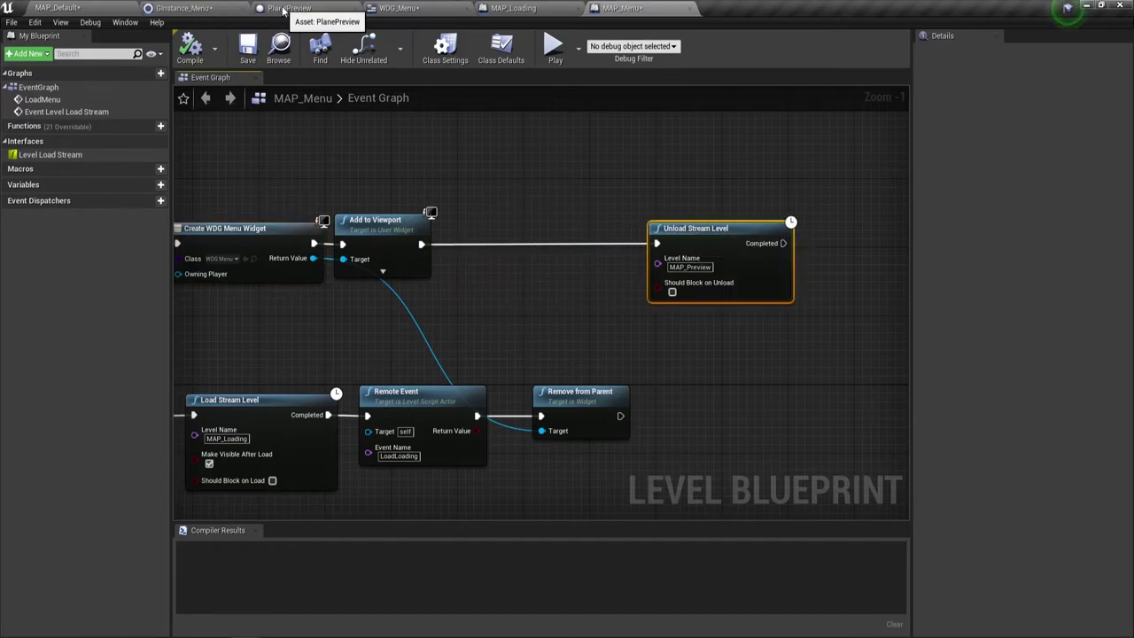
left_click(188, 11)
scroll(377, 195, "down", 5)
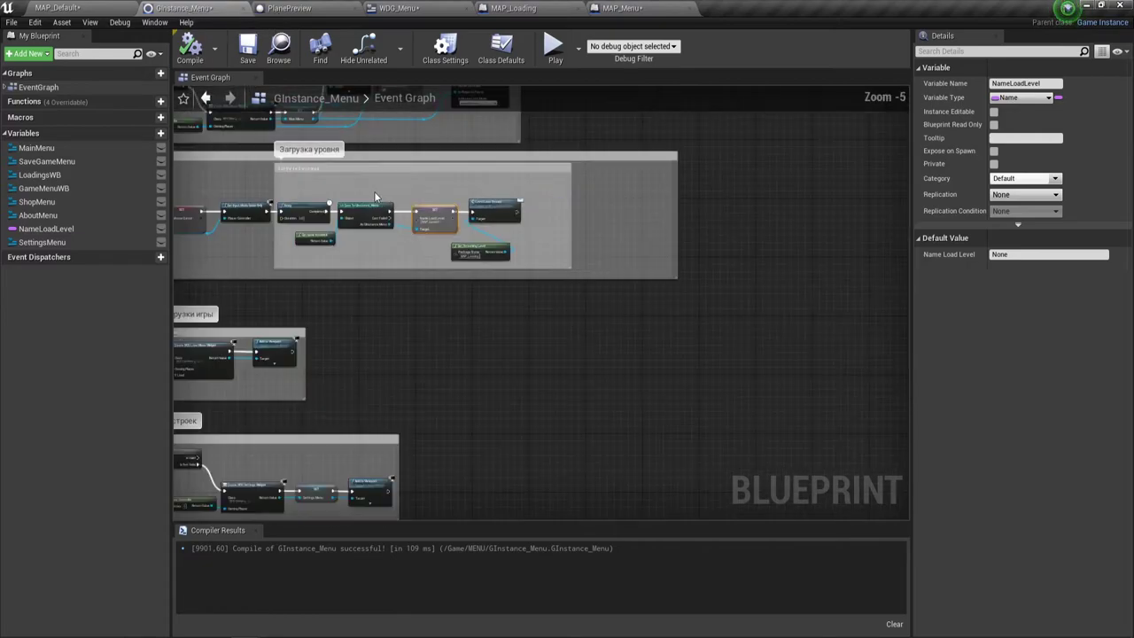
right_click_drag(378, 195, 475, 289)
mouse_move(406, 119)
right_mouse_down()
mouse_move(409, 289)
mouse_move(411, 165)
mouse_move(386, 128)
right_mouse_up()
scroll(410, 164, "up", 2)
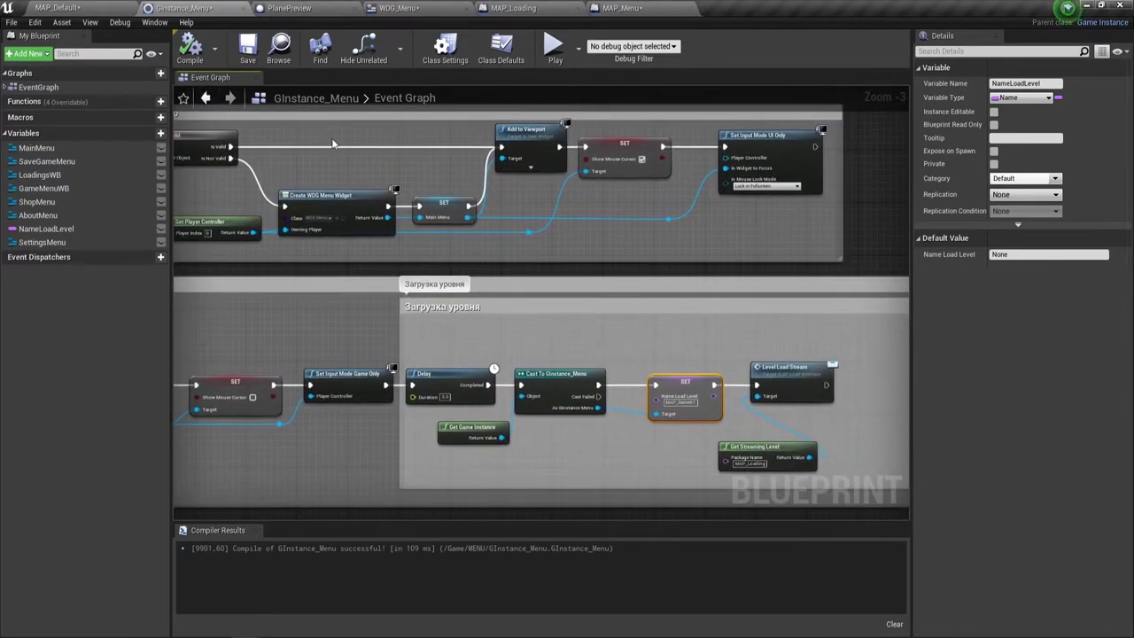
right_click_drag(345, 334, 425, 274)
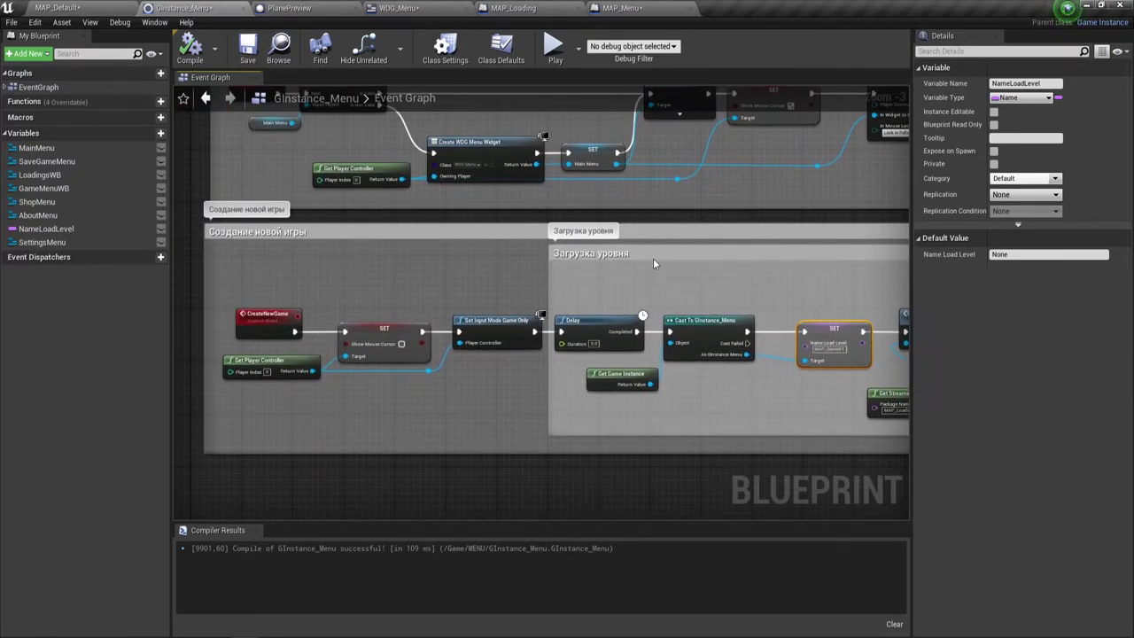
right_click_drag(652, 263, 496, 421)
scroll(300, 346, "up", 2)
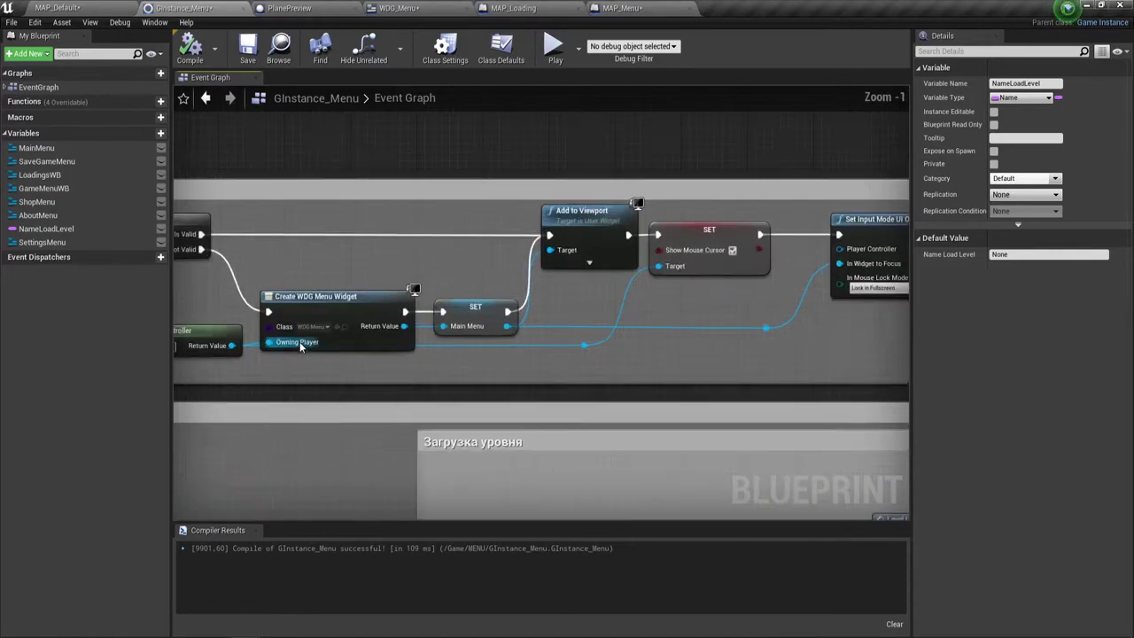
right_click_drag(300, 346, 362, 304)
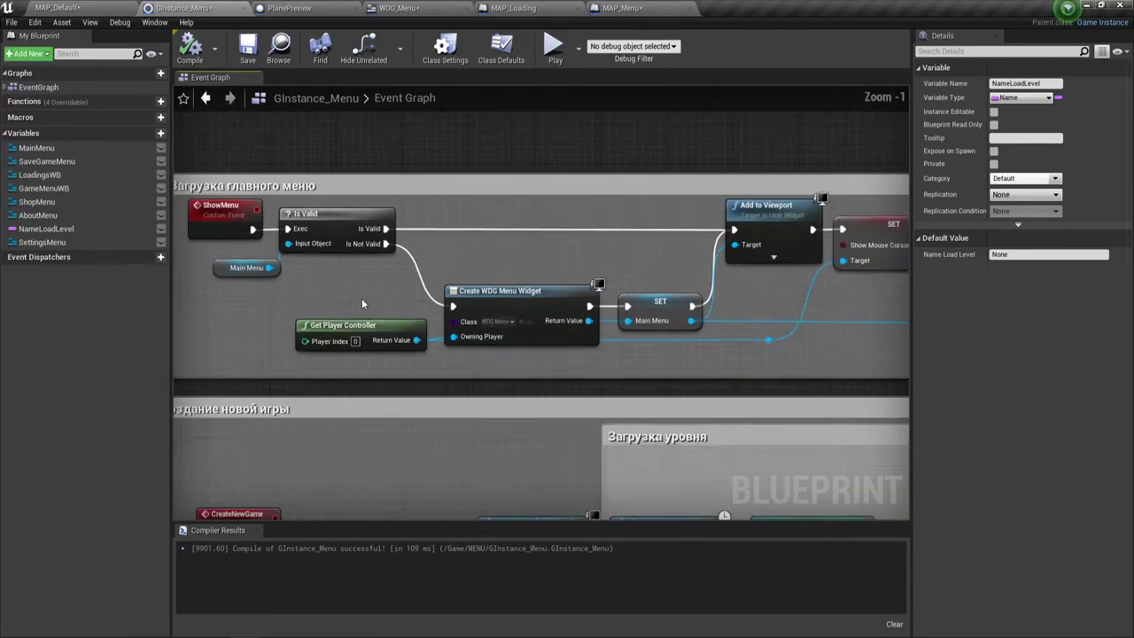
scroll(361, 304, "down", 1)
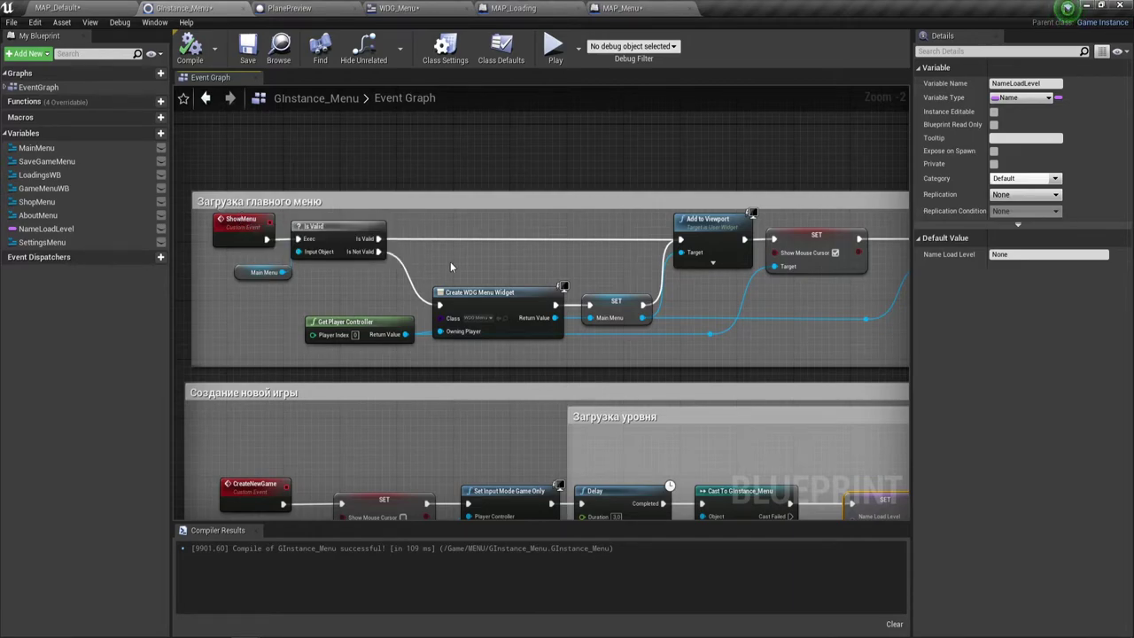
mouse_move(589, 257)
right_mouse_down()
mouse_move(381, 228)
mouse_move(601, 232)
right_mouse_up()
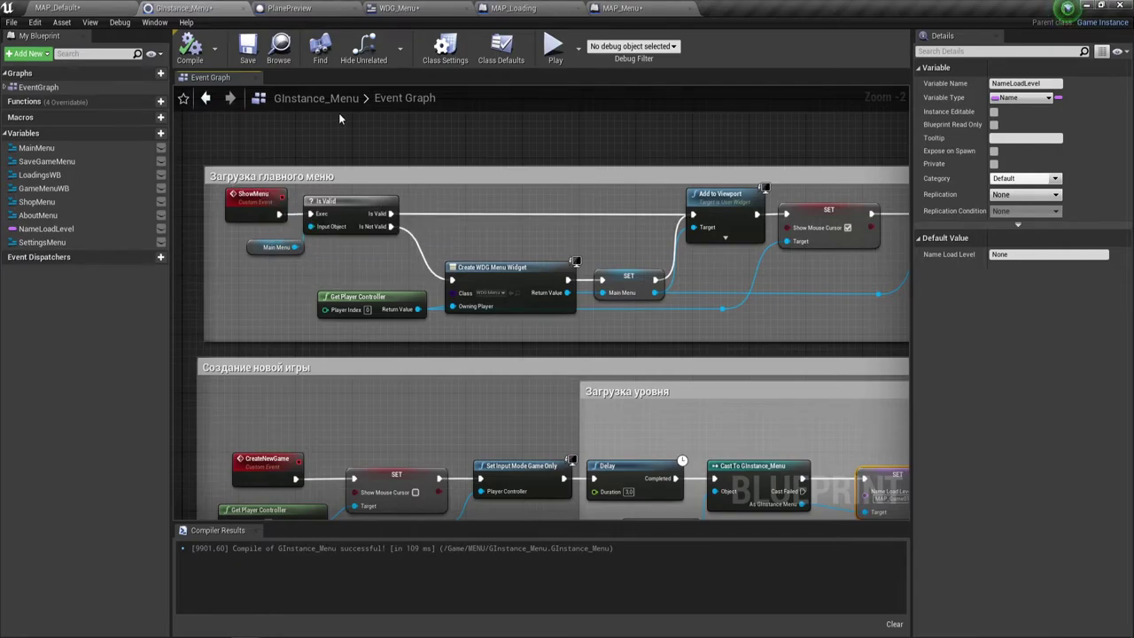
left_click(397, 8)
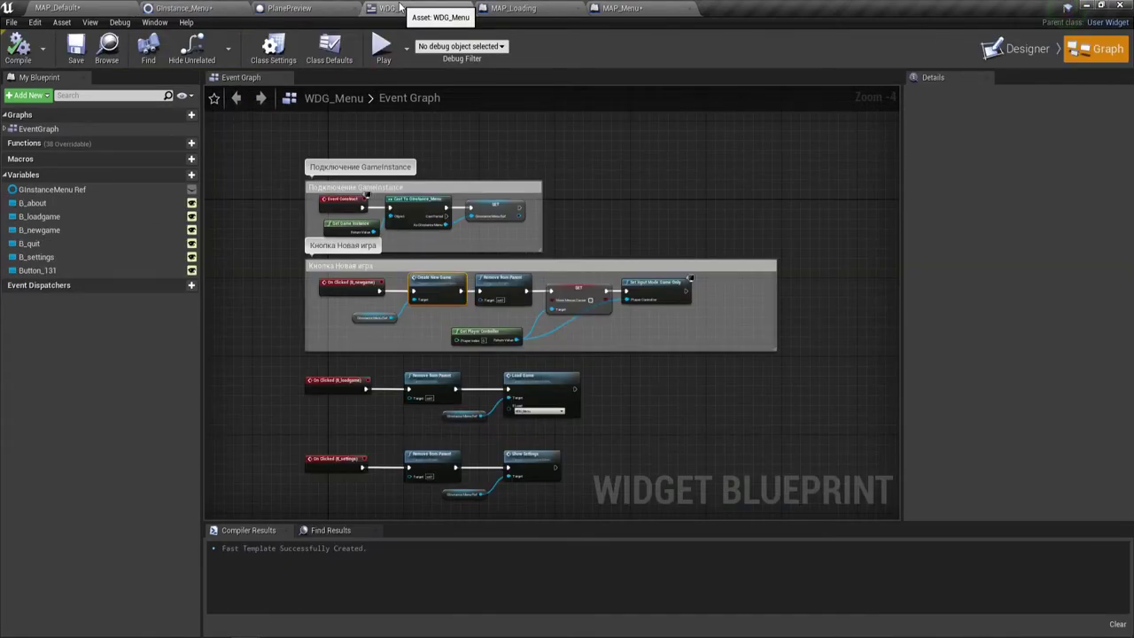
left_click(620, 8)
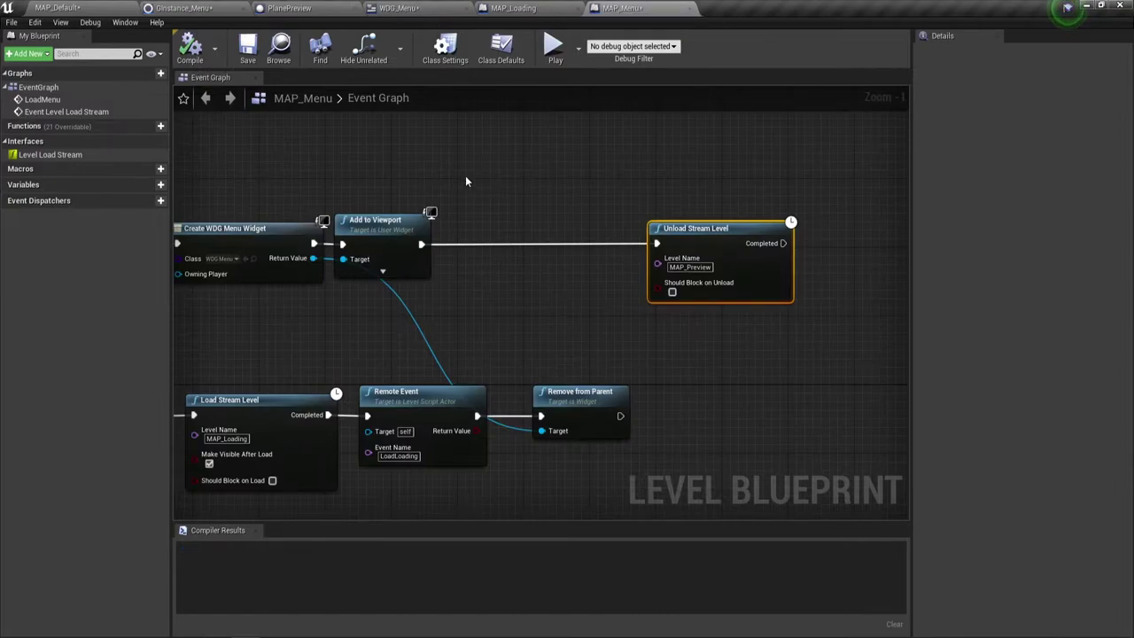
right_click_drag(467, 181, 638, 252)
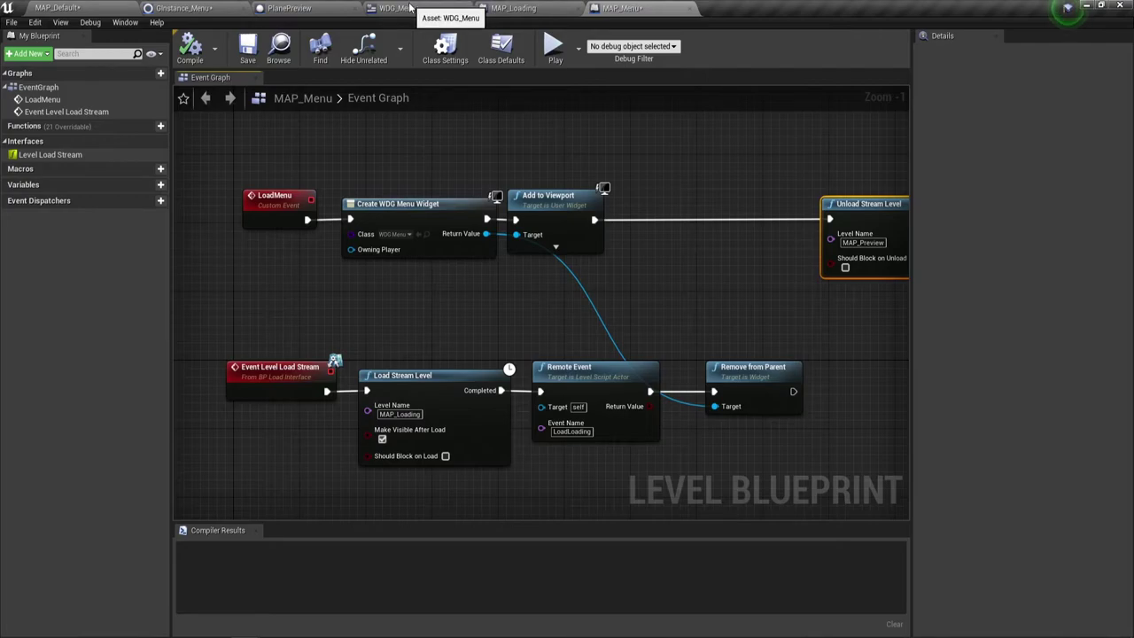
left_click(247, 7)
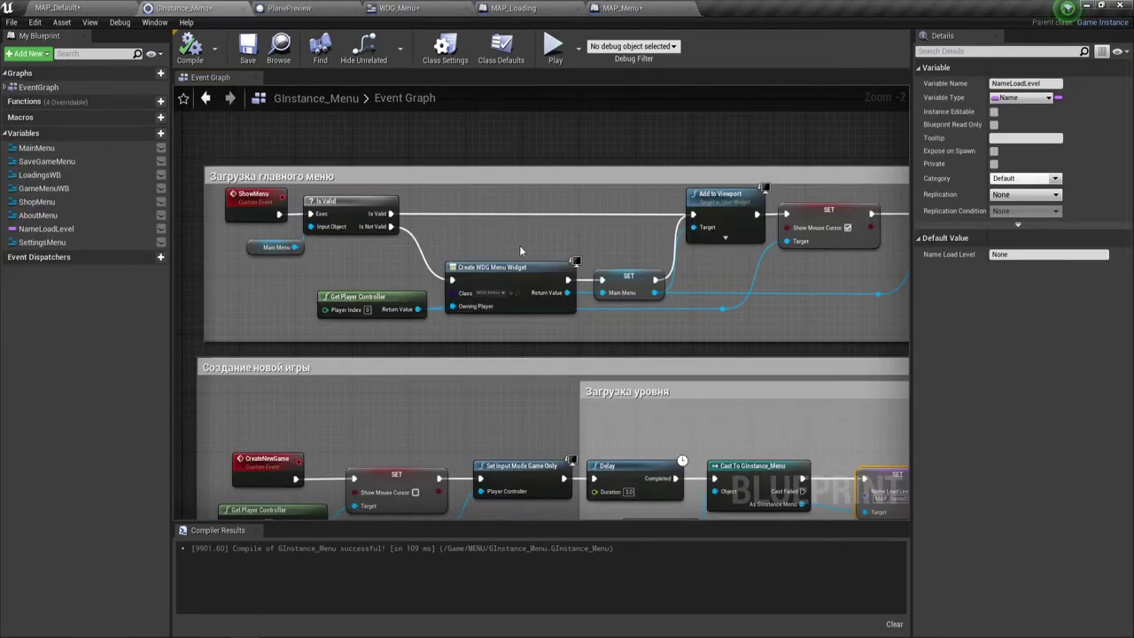
scroll(328, 234, "up", 1)
scroll(329, 235, "up", 1)
right_click_drag(328, 235, 518, 241)
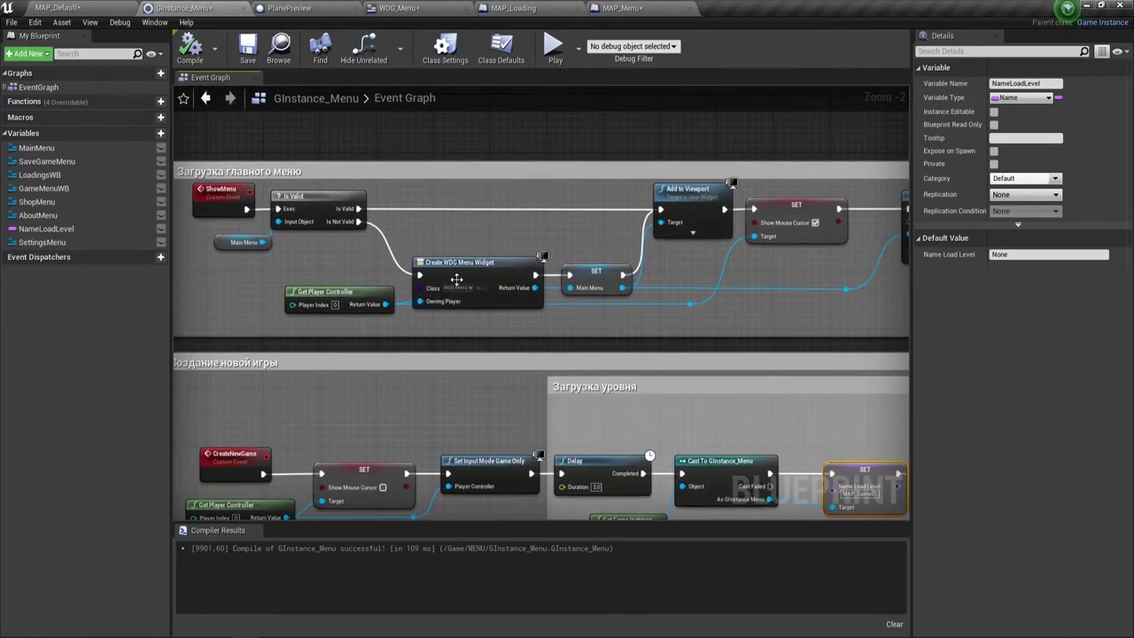
left_click(635, 9)
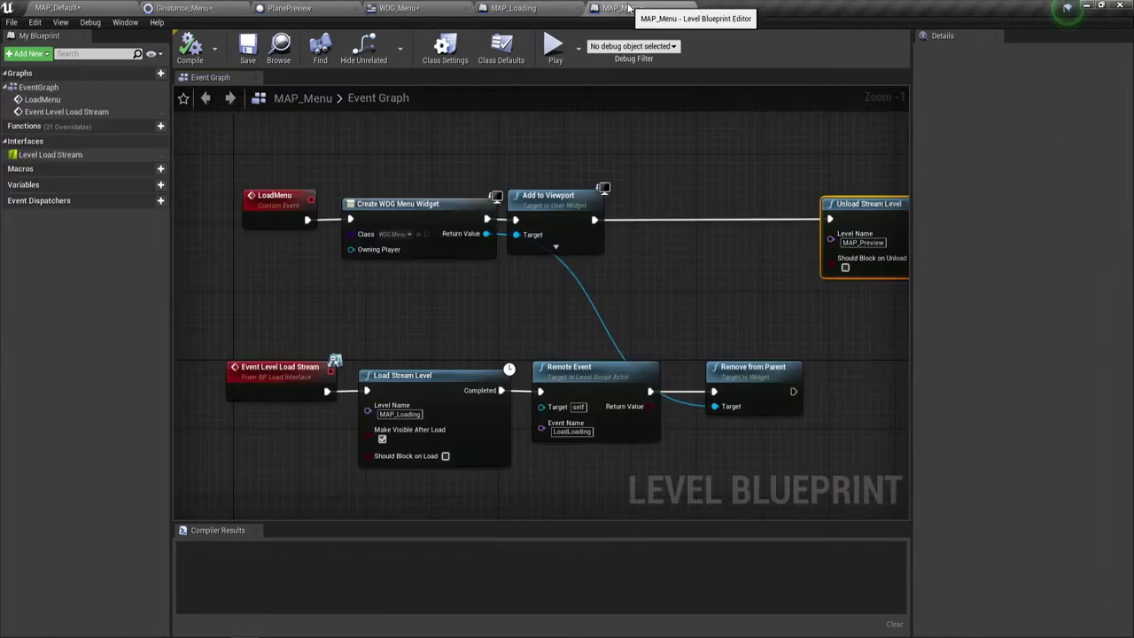
right_click_drag(417, 286, 414, 376)
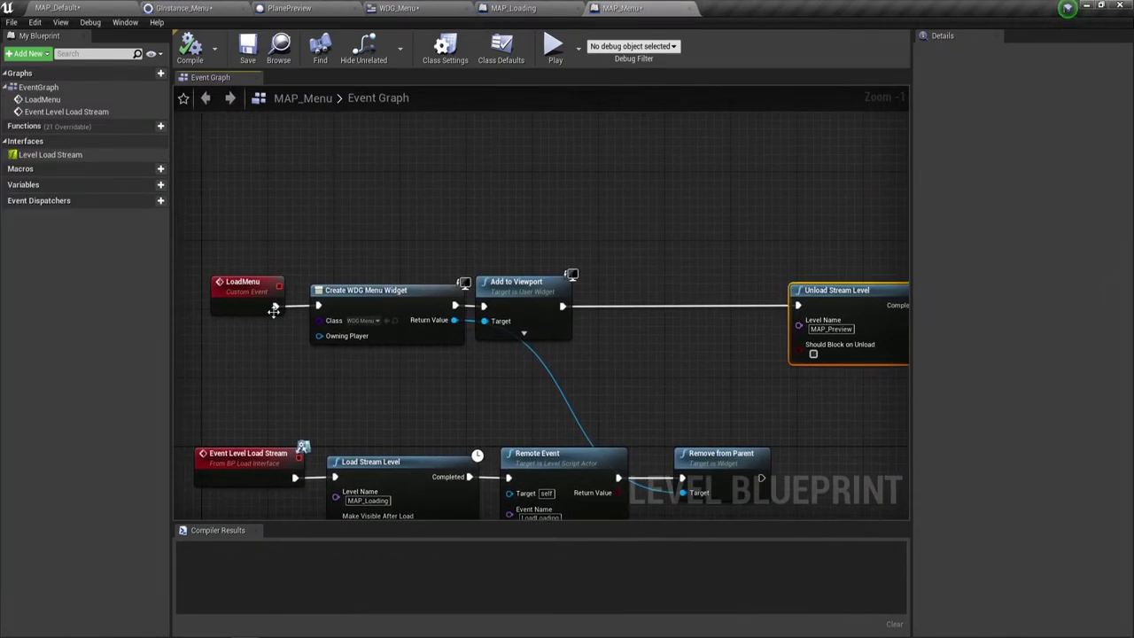
Step: Add Get Game Instance and cast its return value to GInstance_Menu as a pure cast
right_click(346, 209)
type("get ga")
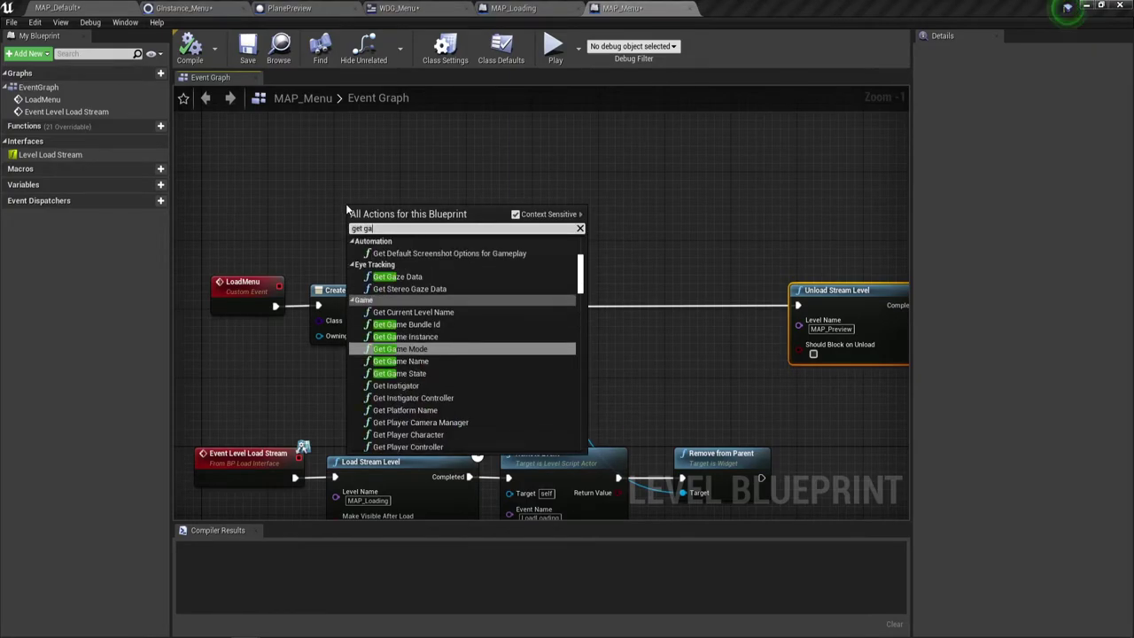
left_click(405, 337)
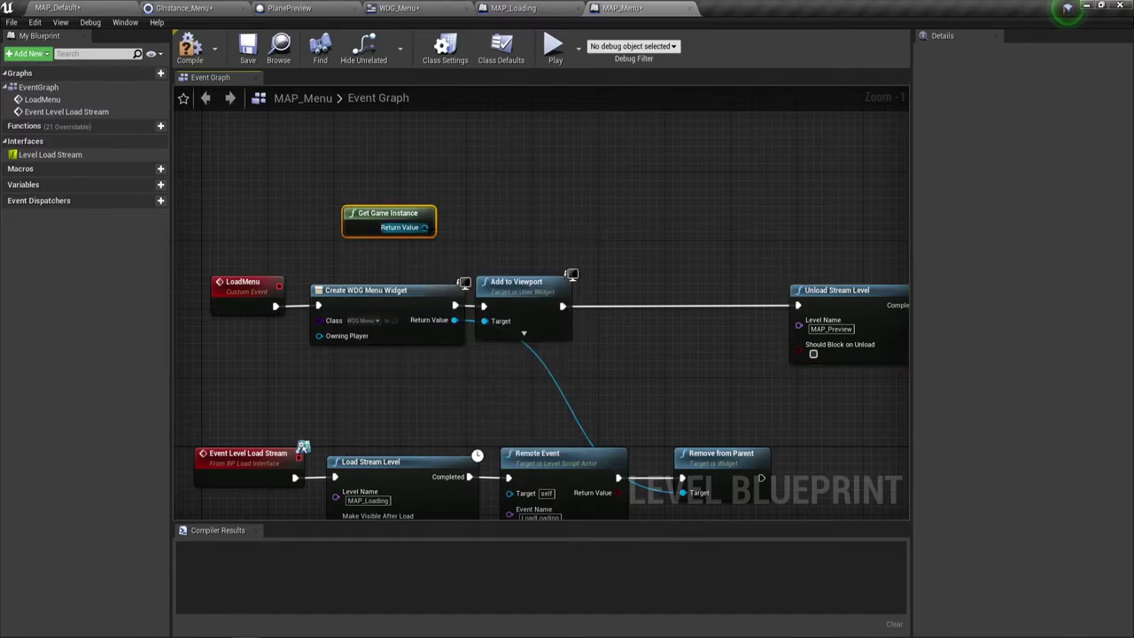
left_click_drag(425, 228, 465, 190)
type("s")
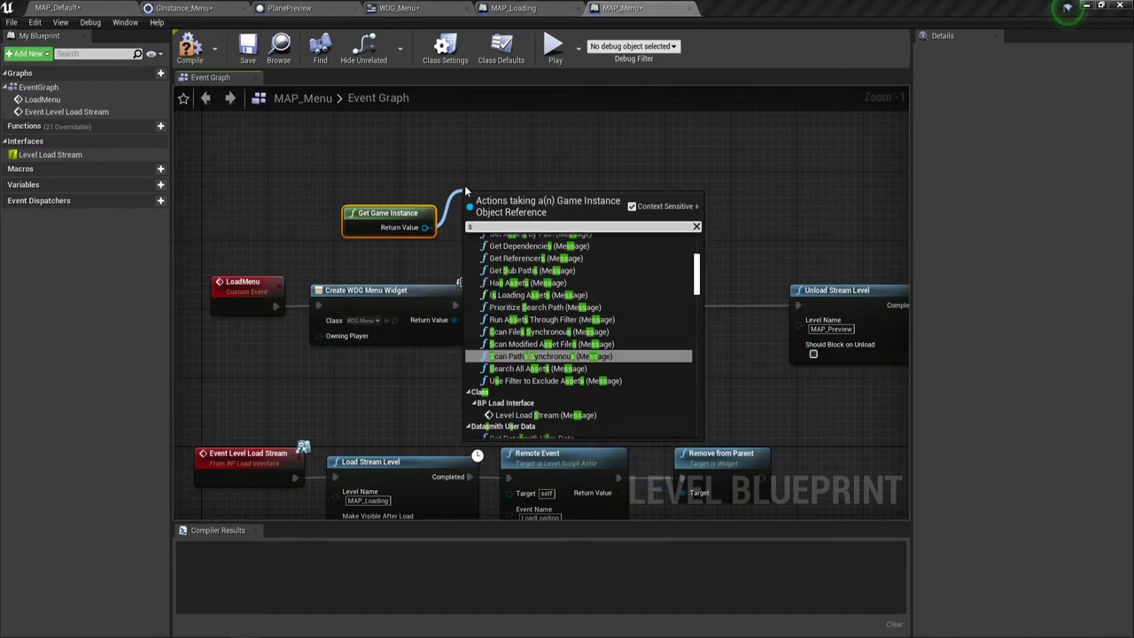
type("how")
key("BackSpace")
type("w")
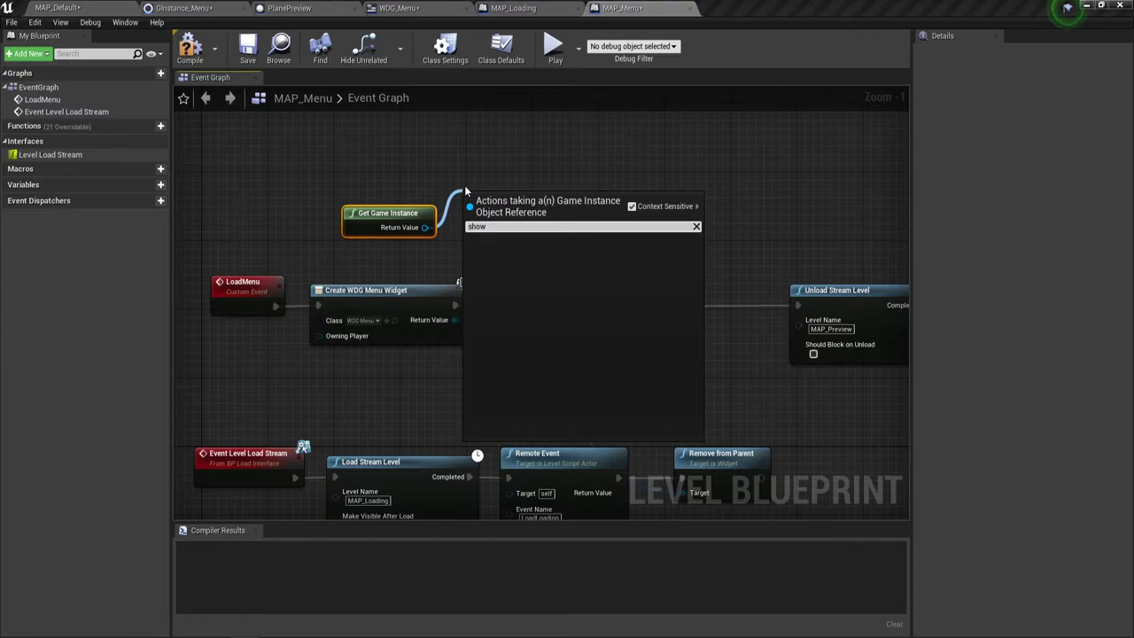
key("BackSpace")
key("BackSpace")
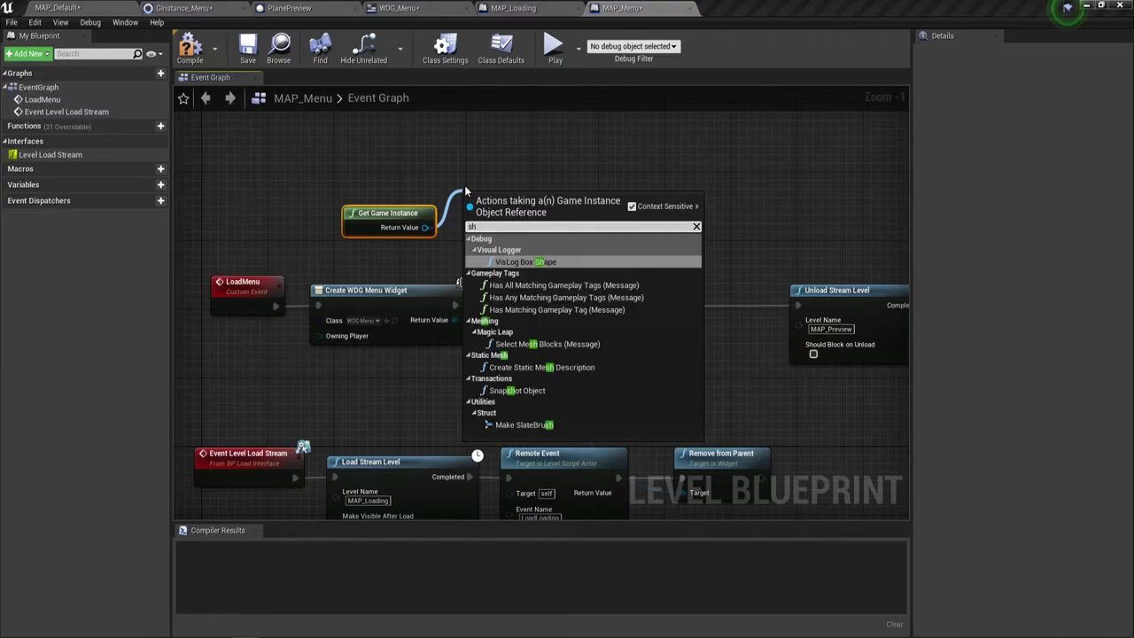
key("BackSpace")
key("BackSpace")
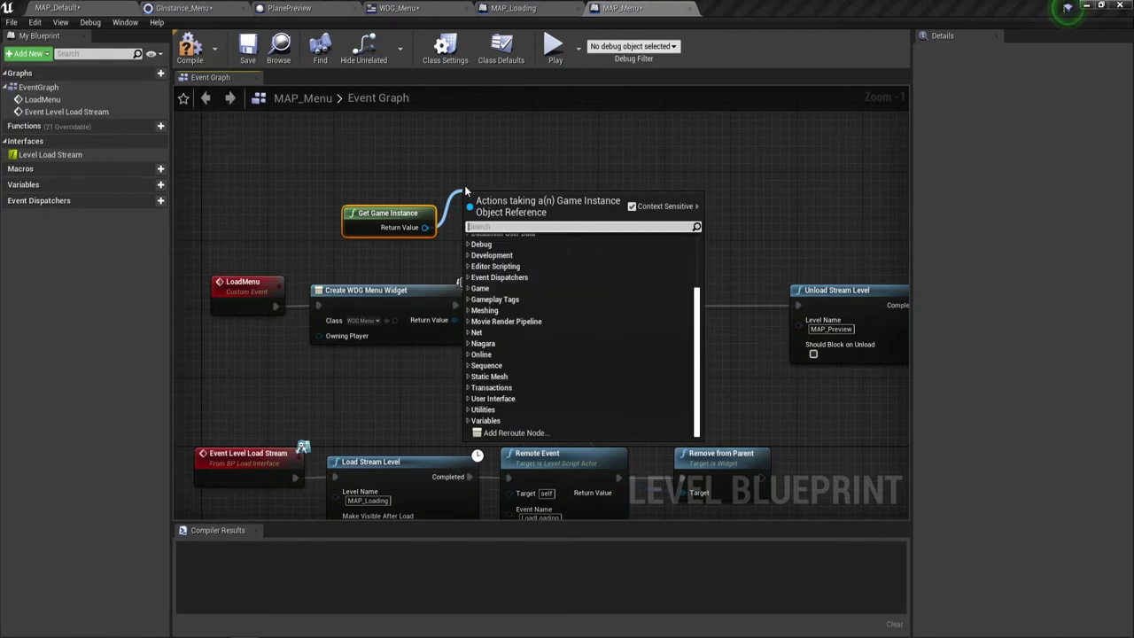
type("cast")
key("Return")
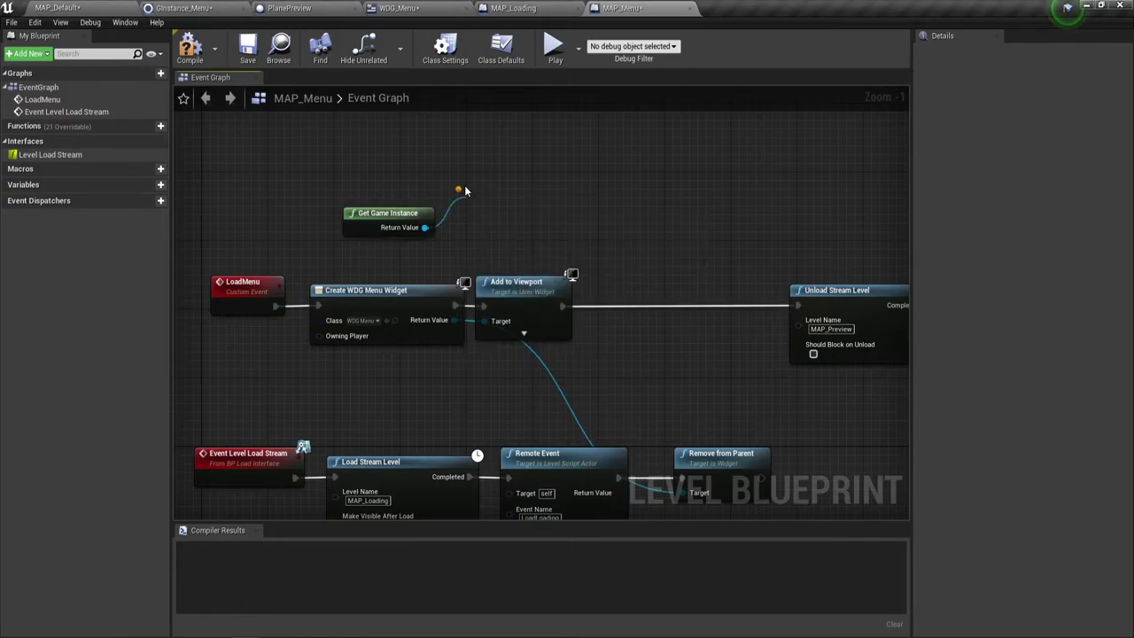
right_click(492, 207)
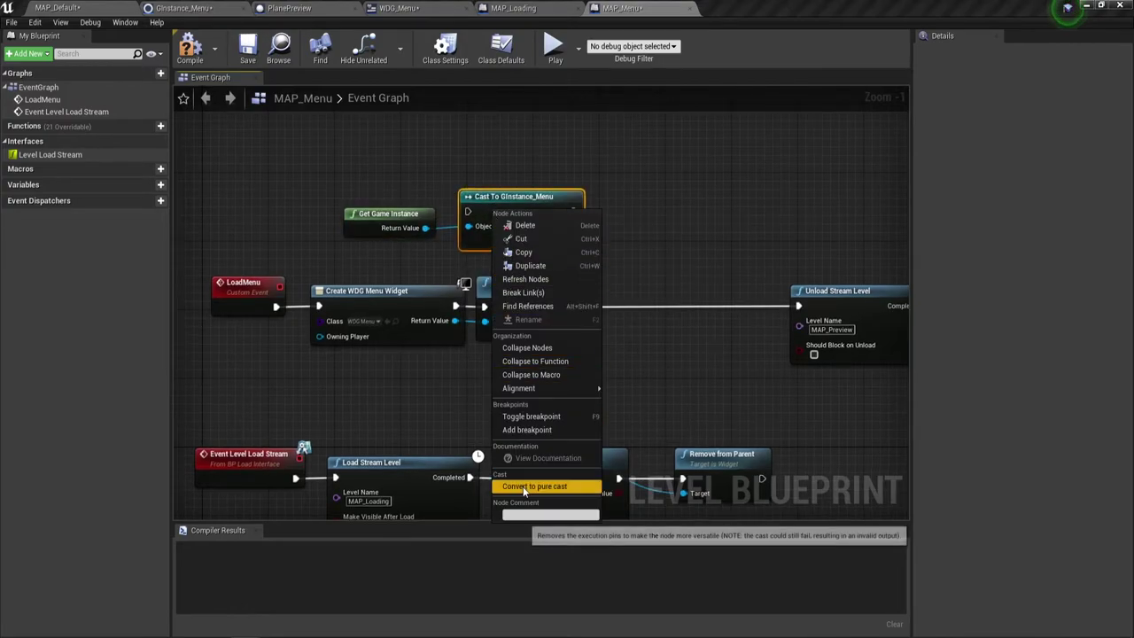
key("Escape")
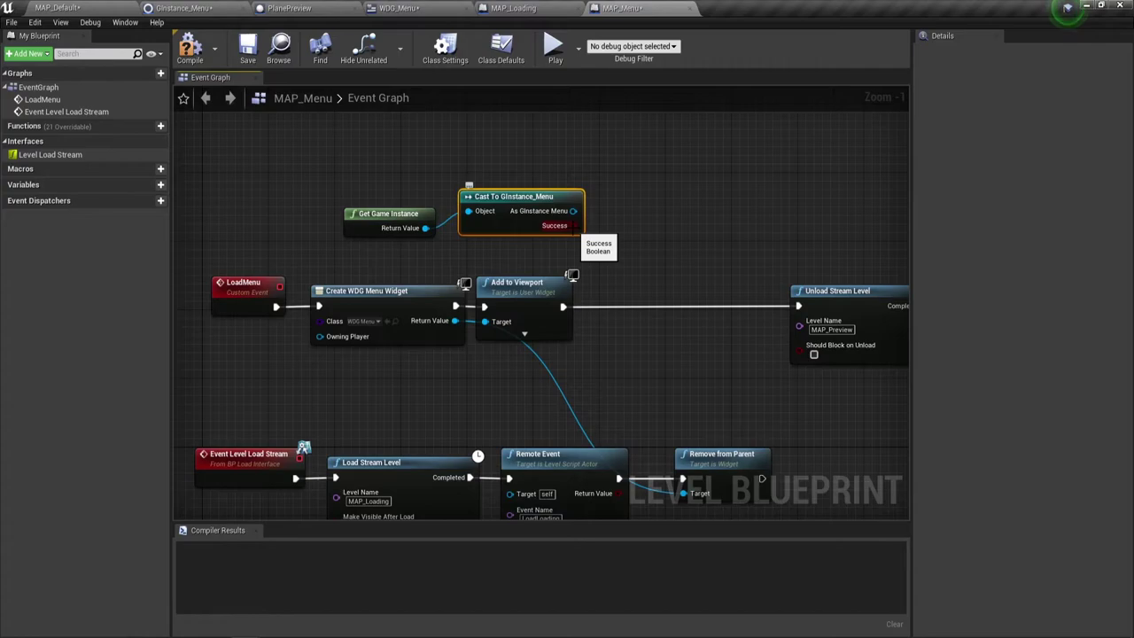
Step: Add a Show Menu call targeting the As GInstance Menu result
left_click_drag(573, 210, 606, 175)
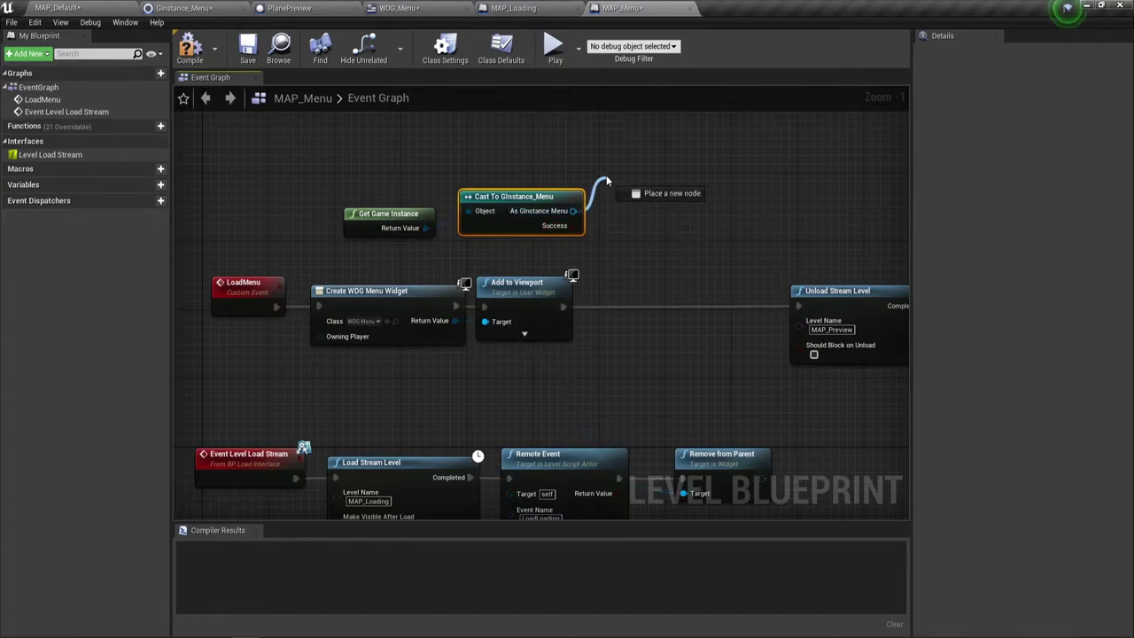
type("s")
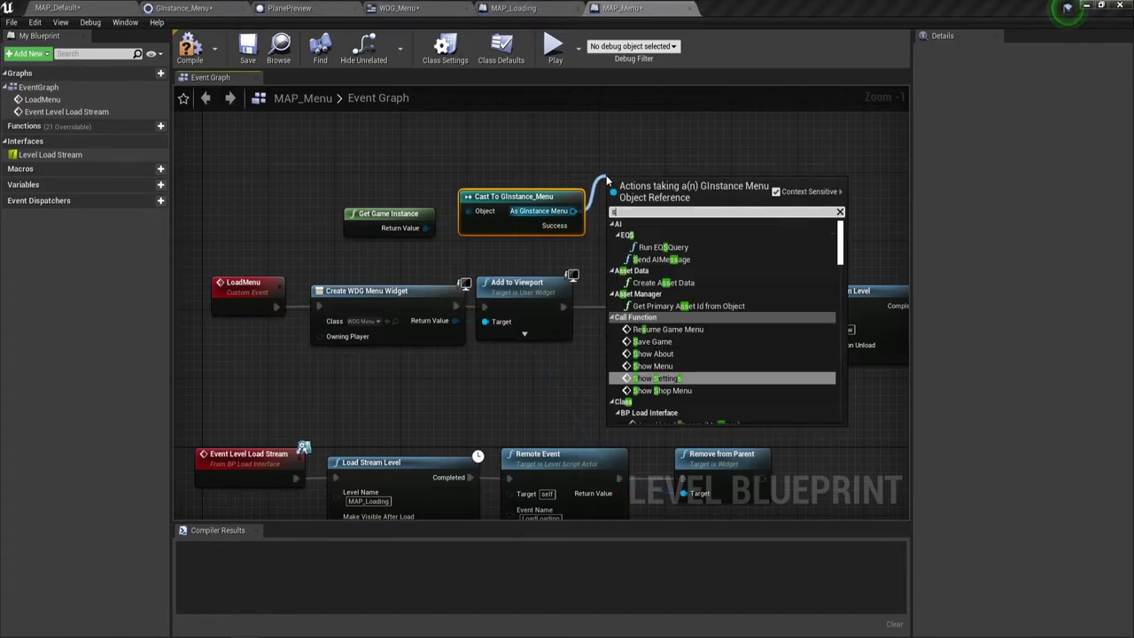
type("how")
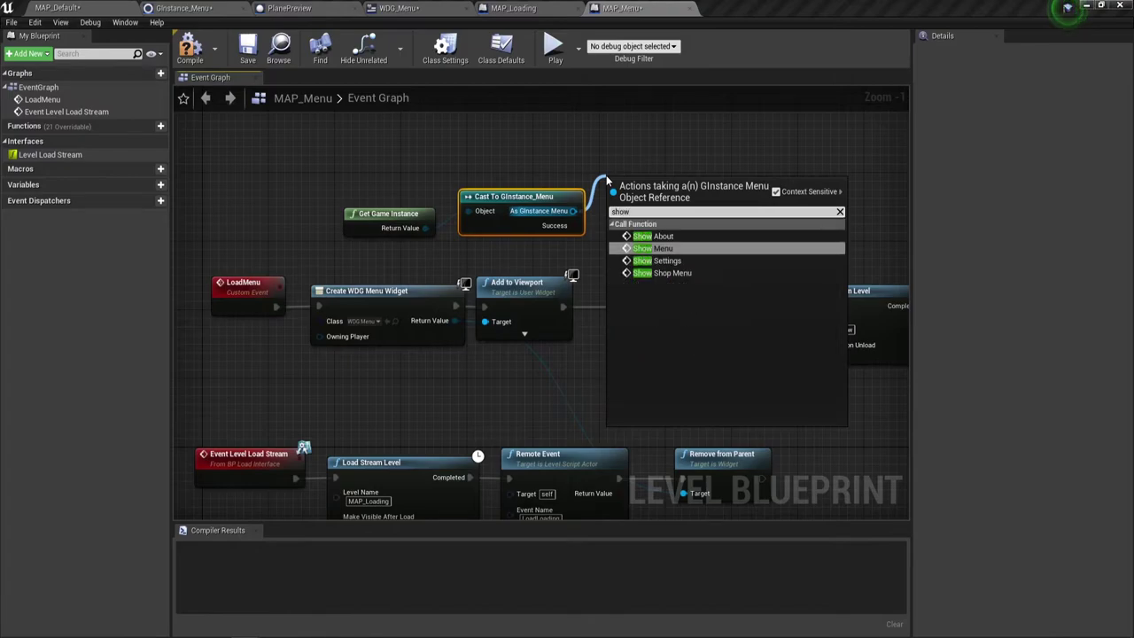
left_click(649, 249)
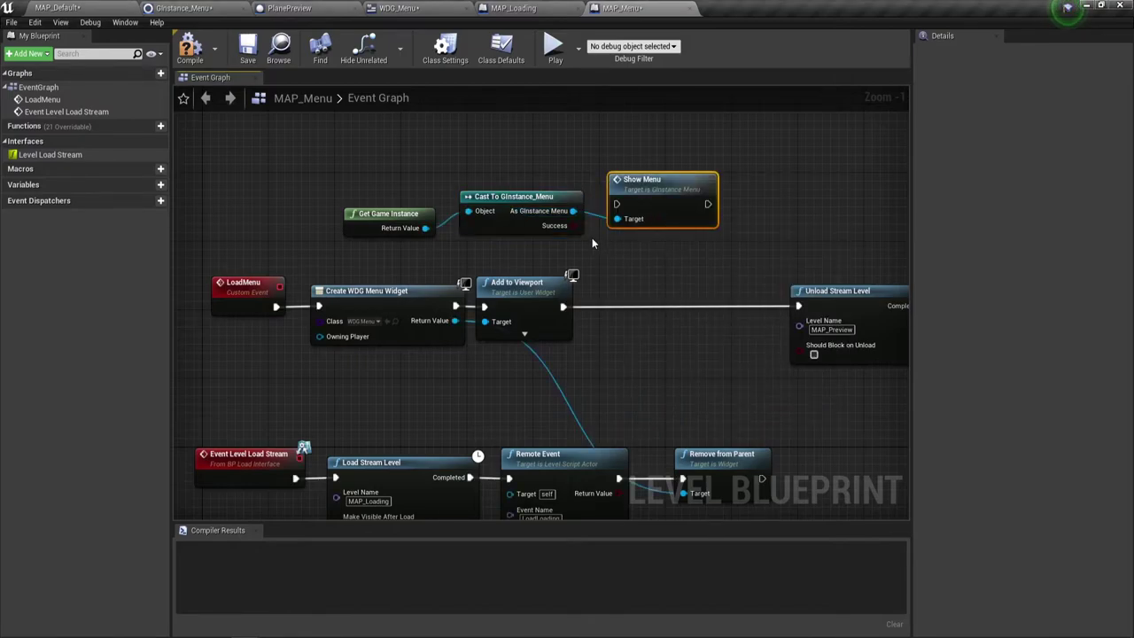
Step: Delete Create WDG Menu Widget and Add to Viewport, then wire LoadMenu → Show Menu → Unload Stream Level
left_click_drag(427, 274, 533, 327)
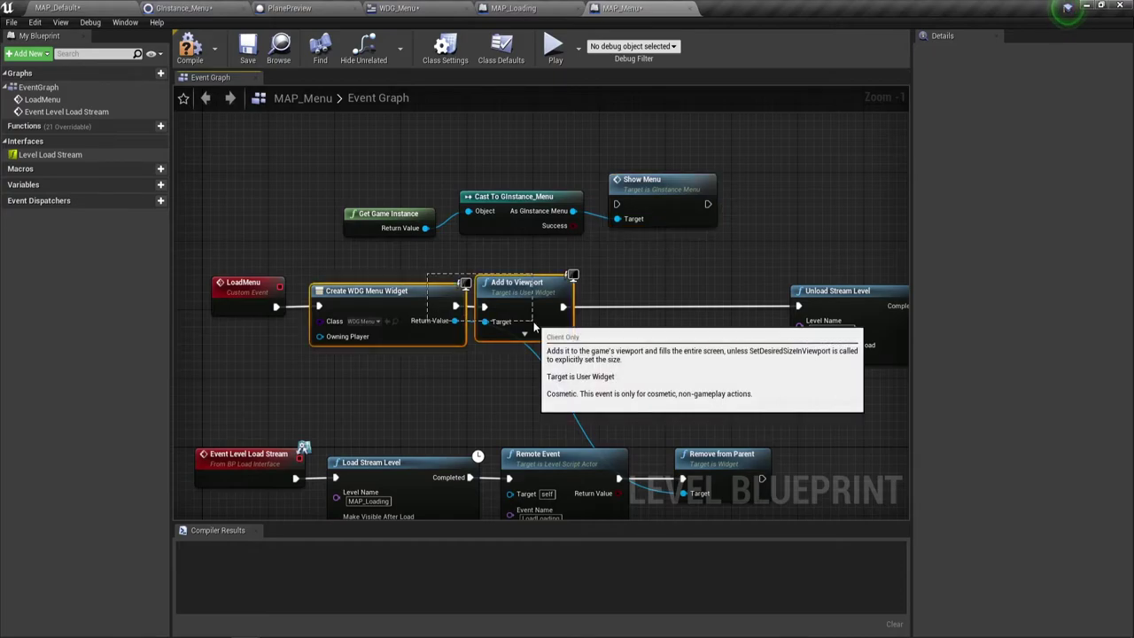
key("Delete")
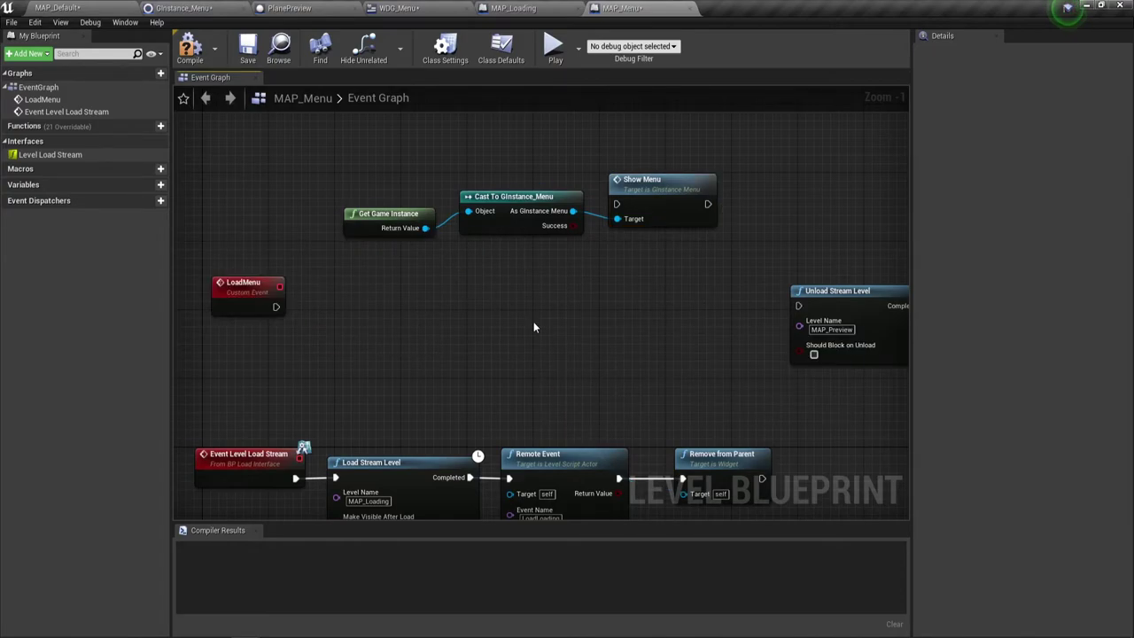
left_click_drag(649, 207, 484, 310)
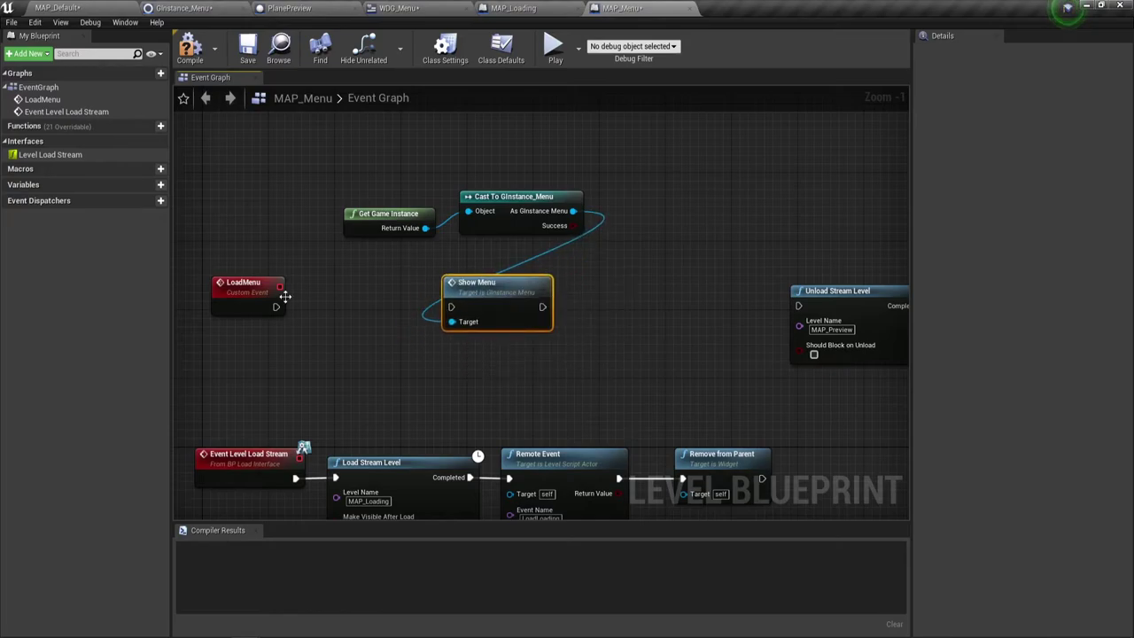
left_click_drag(276, 306, 798, 305)
mouse_move(639, 279)
right_mouse_down()
mouse_move(548, 212)
mouse_move(598, 226)
right_mouse_up()
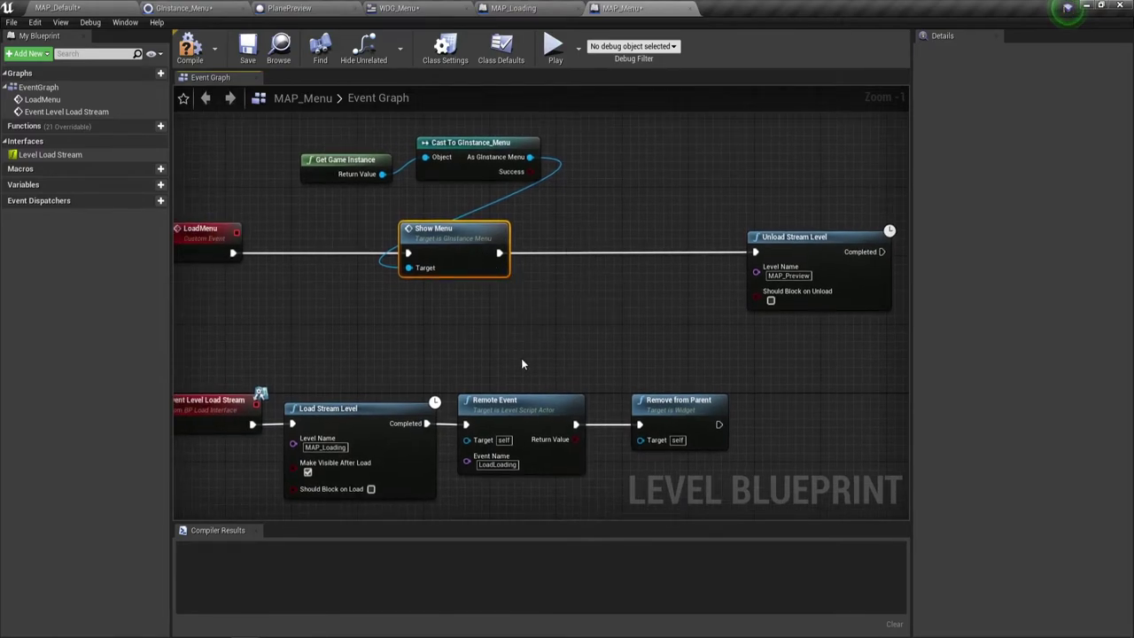
right_click_drag(521, 360, 555, 313)
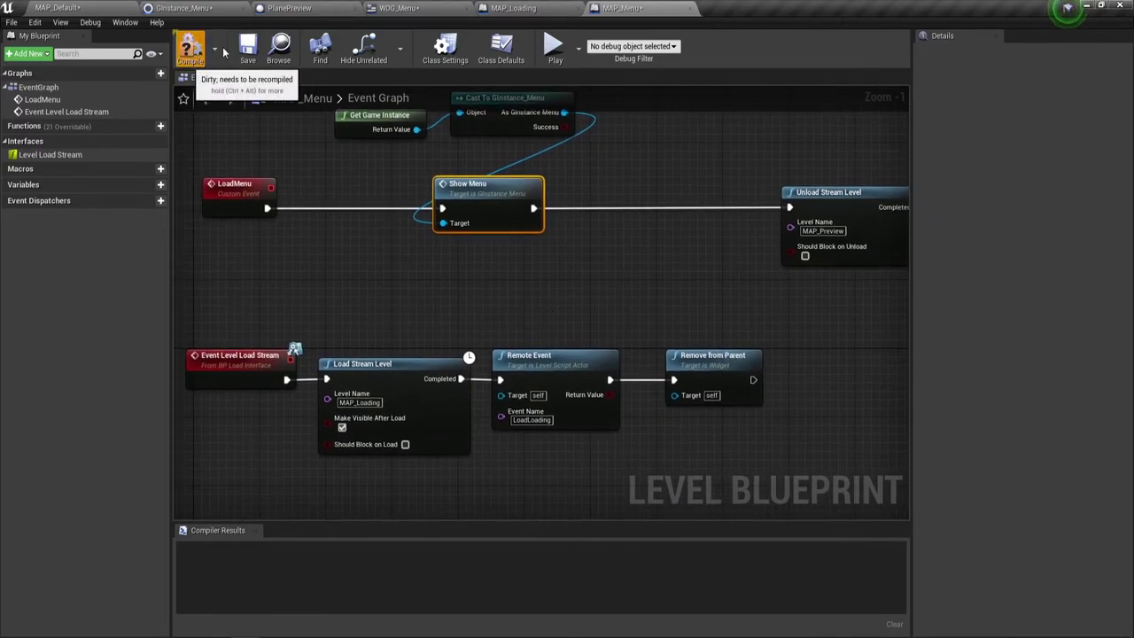
Step: After compiling, feed Remove from Parent's Target from a new Widget > Get Parent node, then return to MAP_Default
left_click(189, 46)
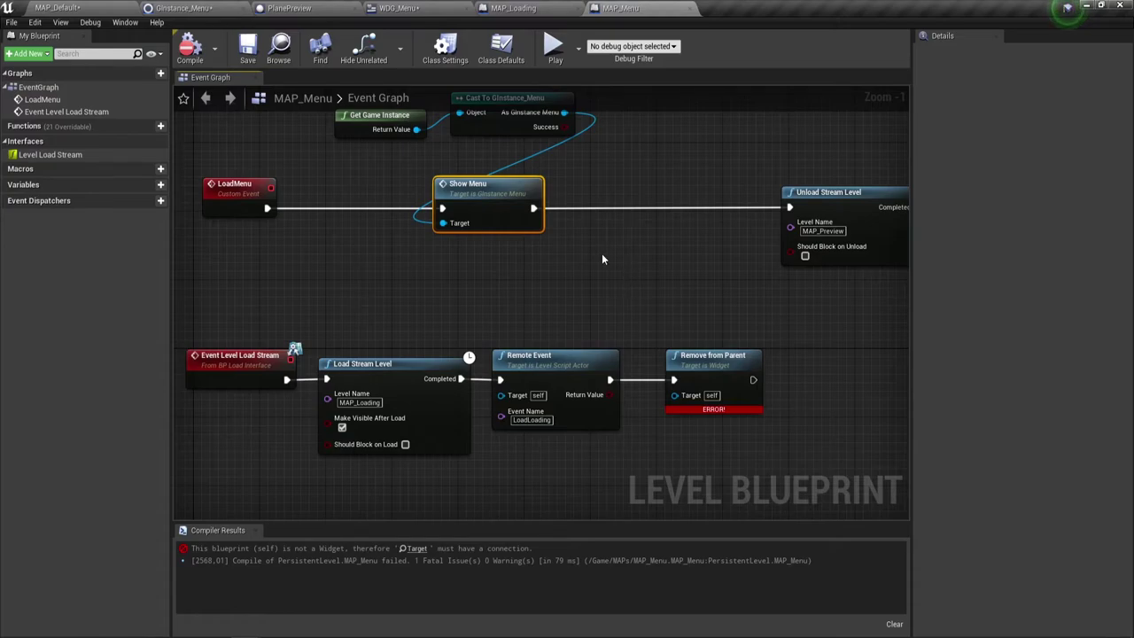
right_click_drag(625, 304, 519, 307)
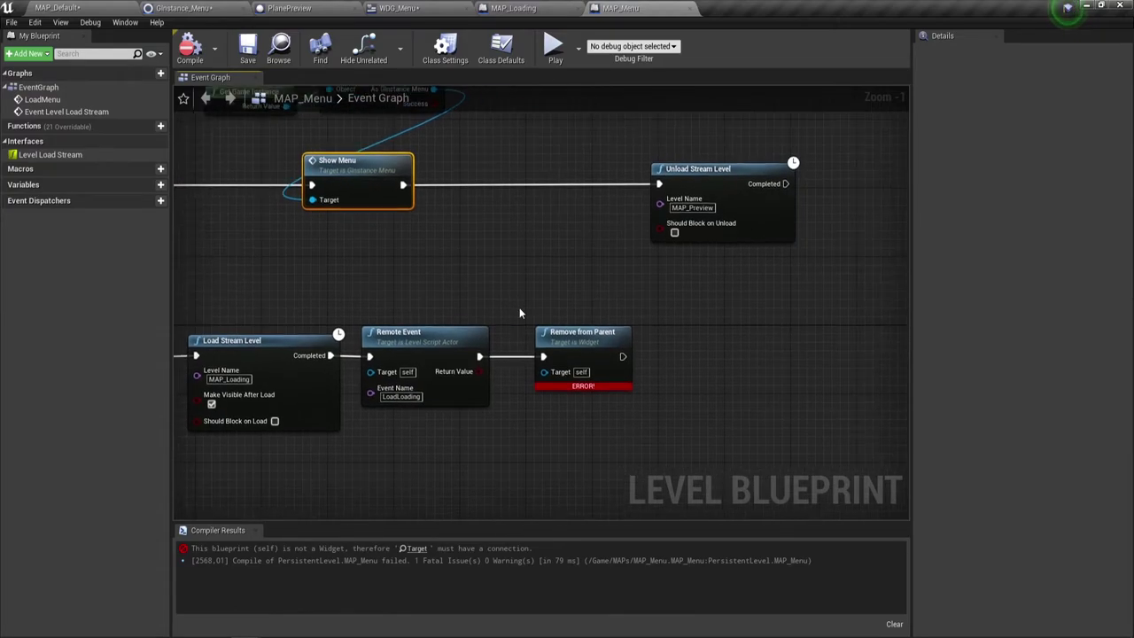
mouse_move(577, 342)
left_mouse_down()
mouse_move(674, 342)
mouse_move(583, 410)
left_mouse_up()
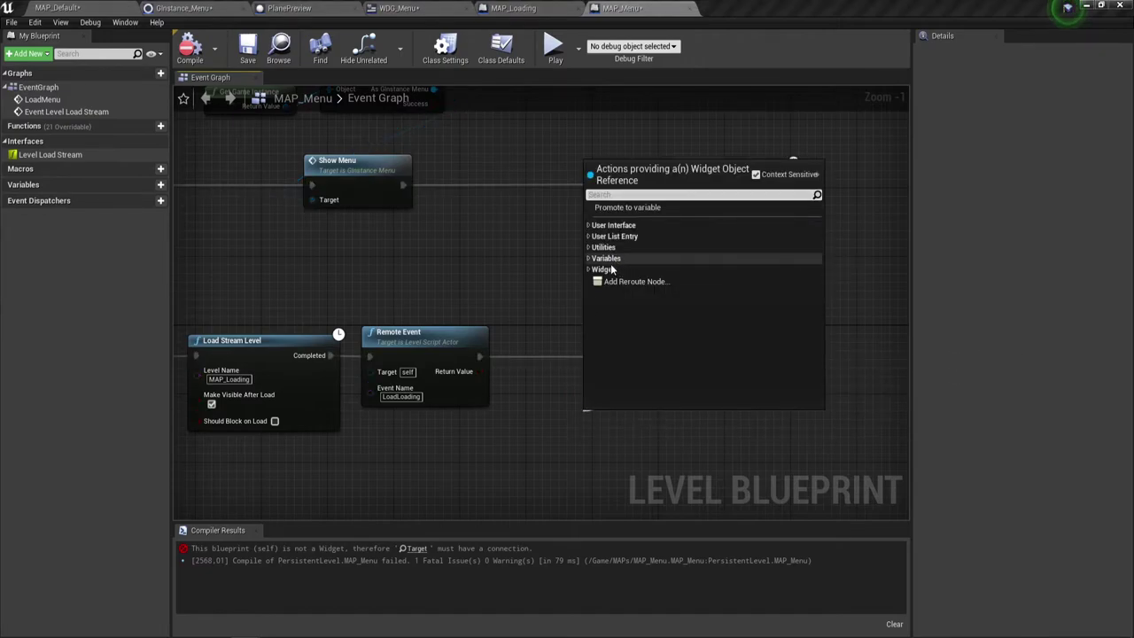
left_click(611, 270)
left_click(602, 269)
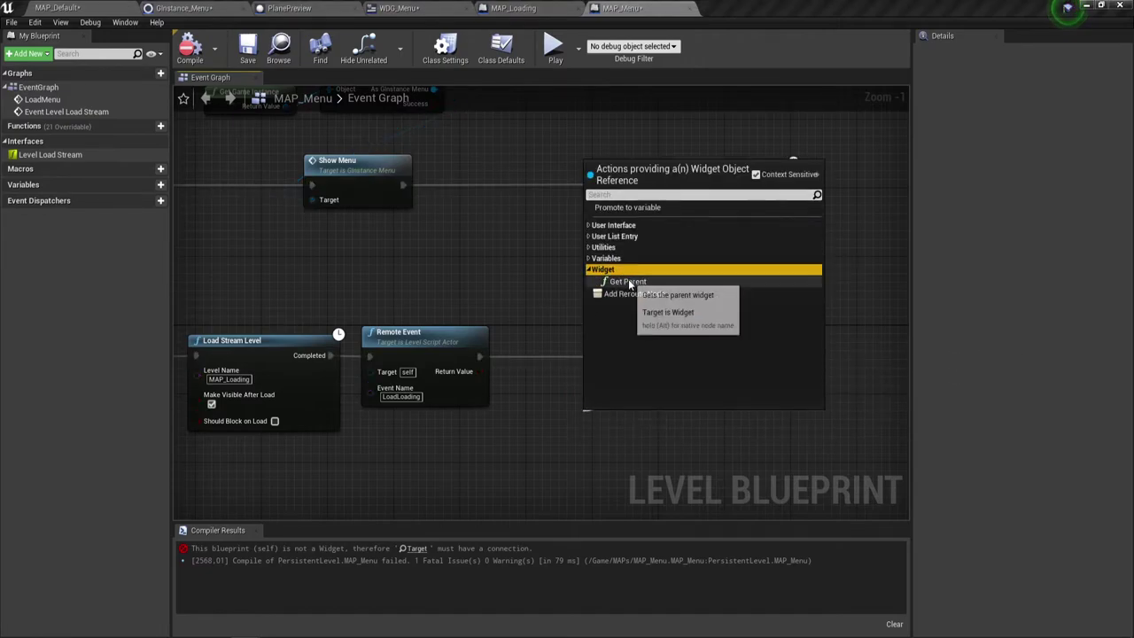
left_click(628, 281)
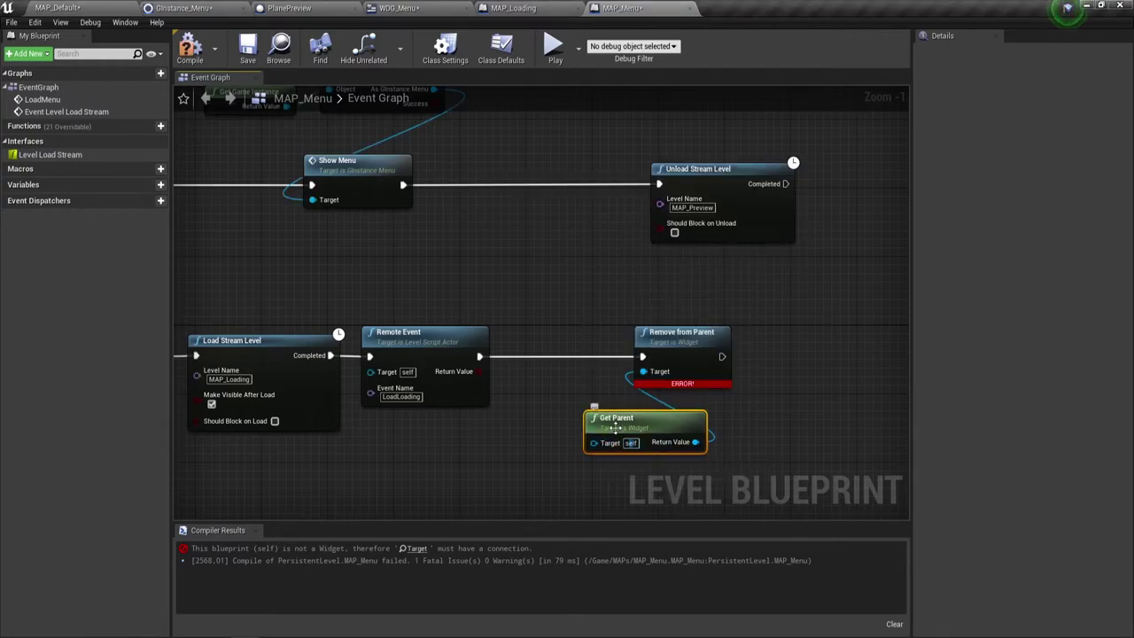
left_click_drag(616, 418, 559, 418)
left_click(101, 6)
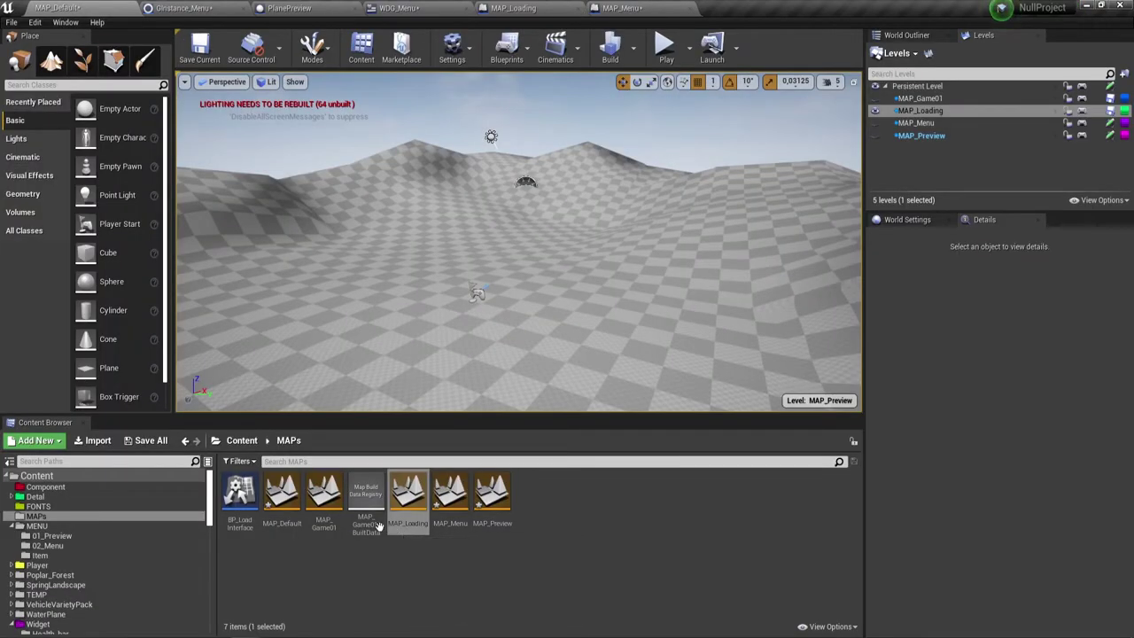
Step: Browse to Content > MENU, select WDG_Menu, and go back to the MAP_Menu level blueprint
left_click(241, 441)
double_click(415, 501)
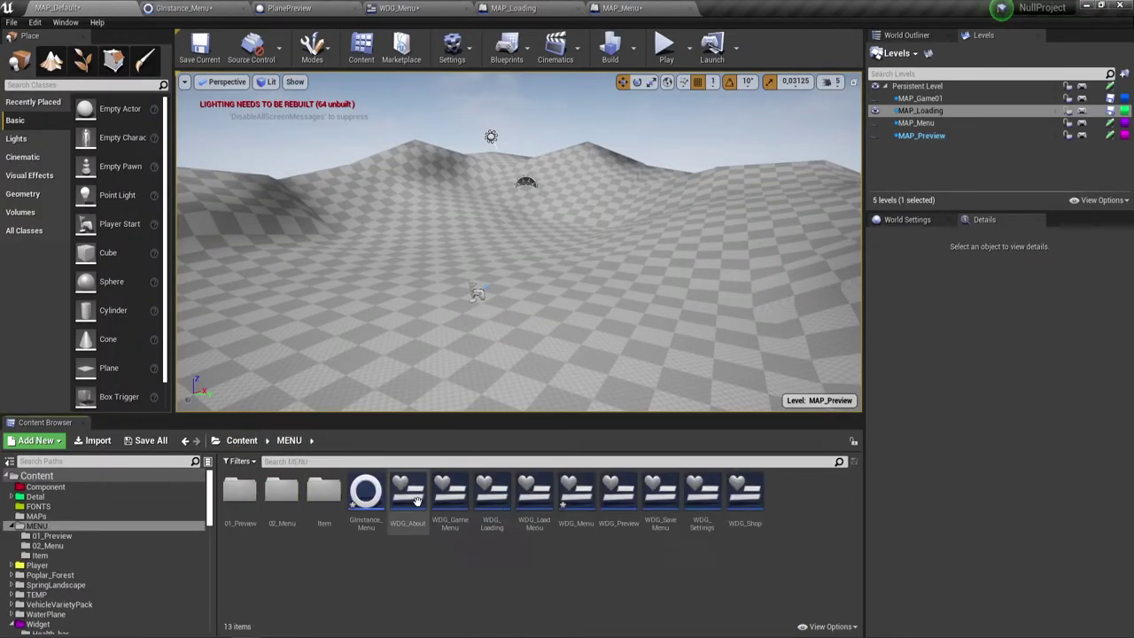
left_click(578, 510)
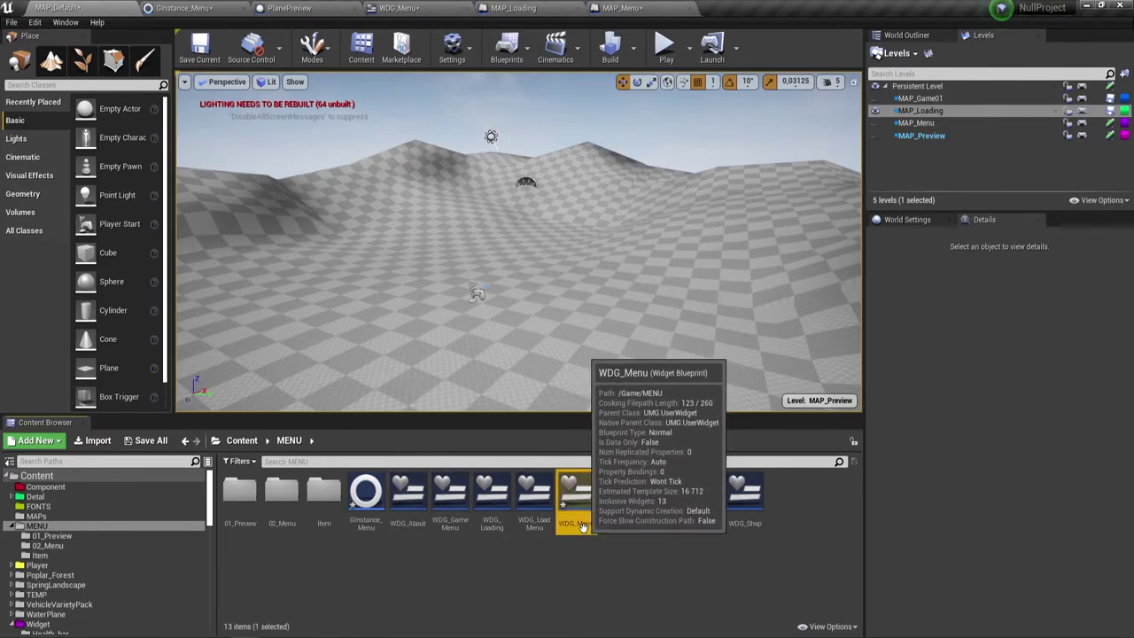
left_click(583, 523)
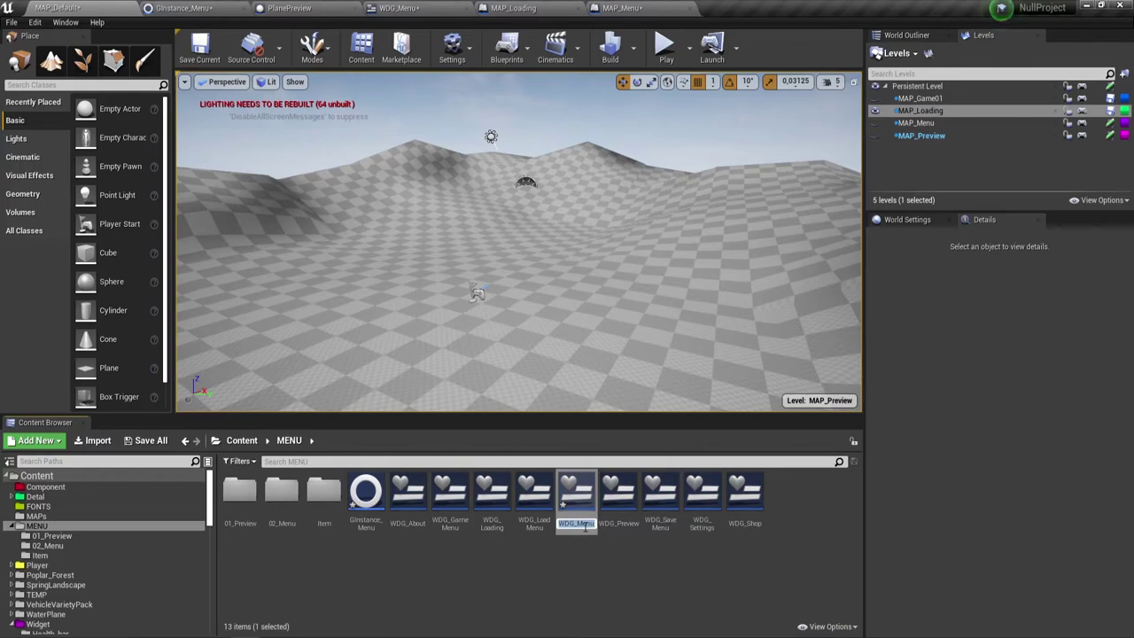
left_click(651, 9)
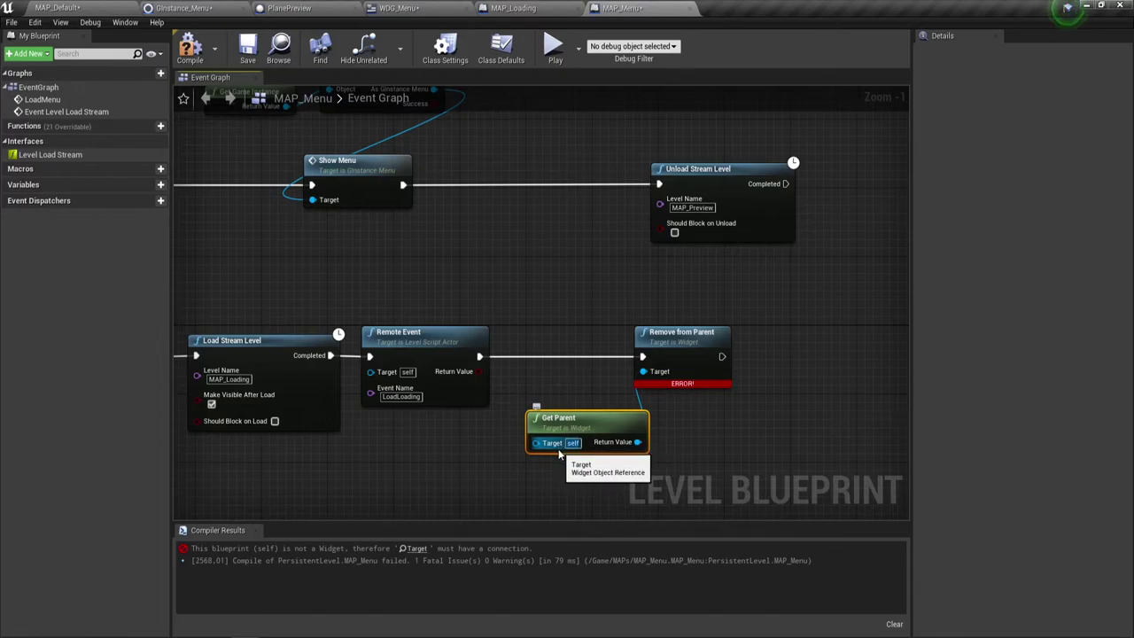
Step: Delete the Get Parent node and recompile, jumping to Remove from Parent's compile error
right_click(600, 426)
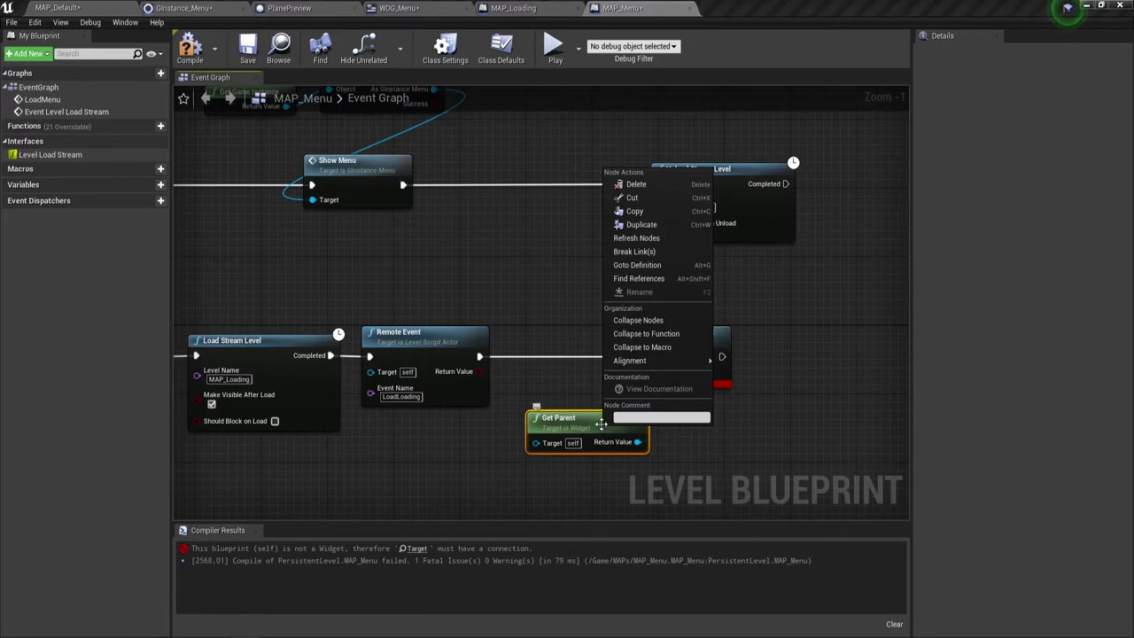
left_click(496, 265)
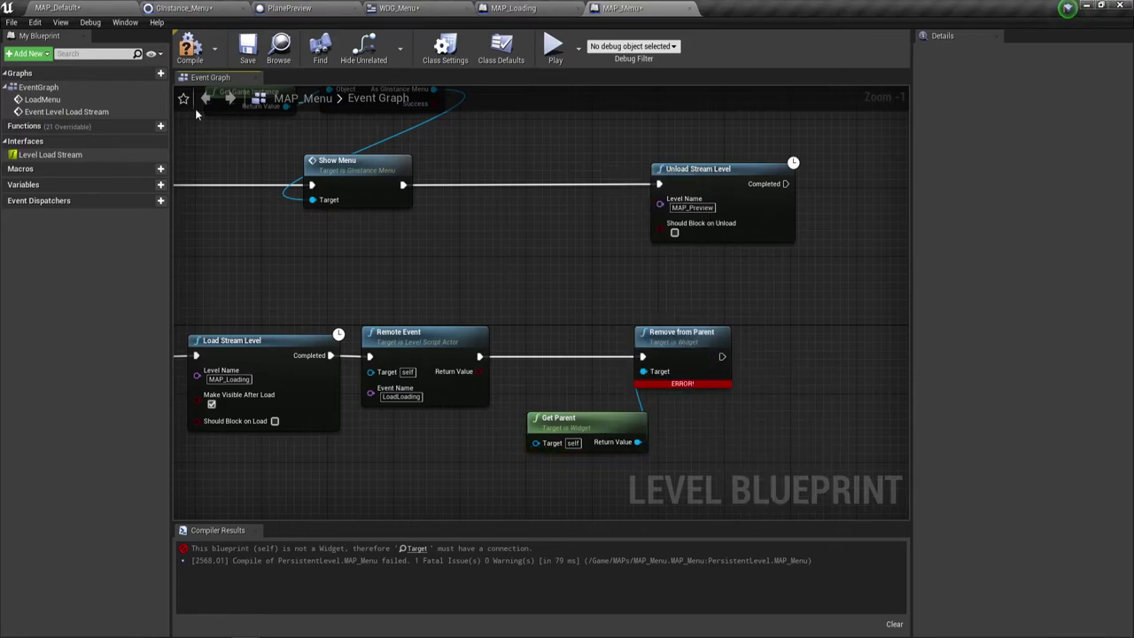
left_click(190, 46)
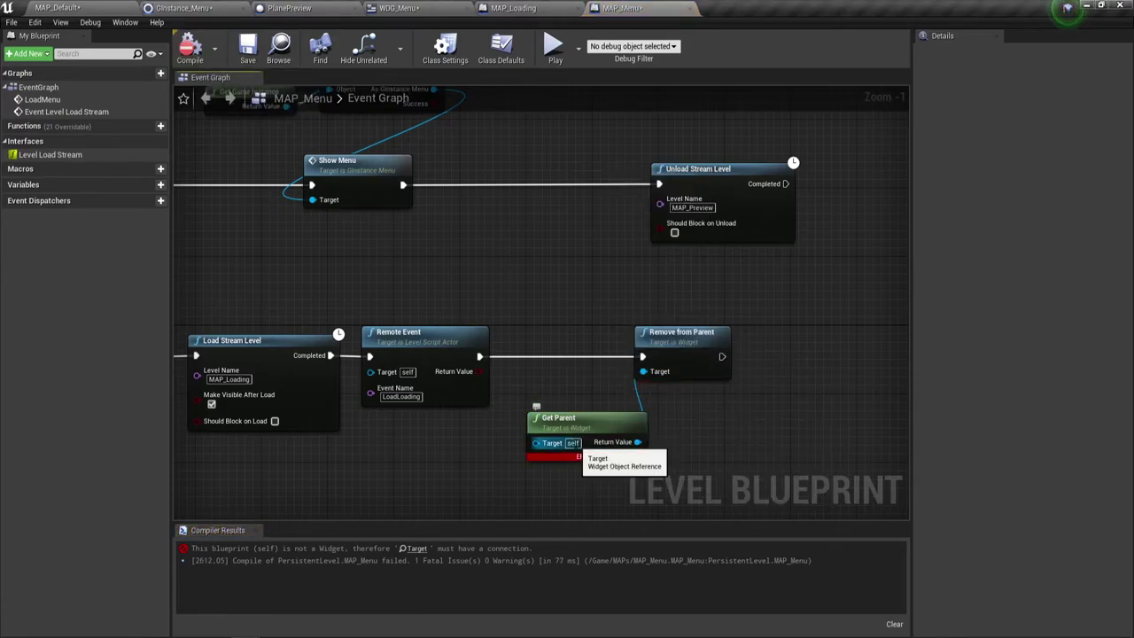
right_click(575, 446)
left_click(568, 420)
key("Delete")
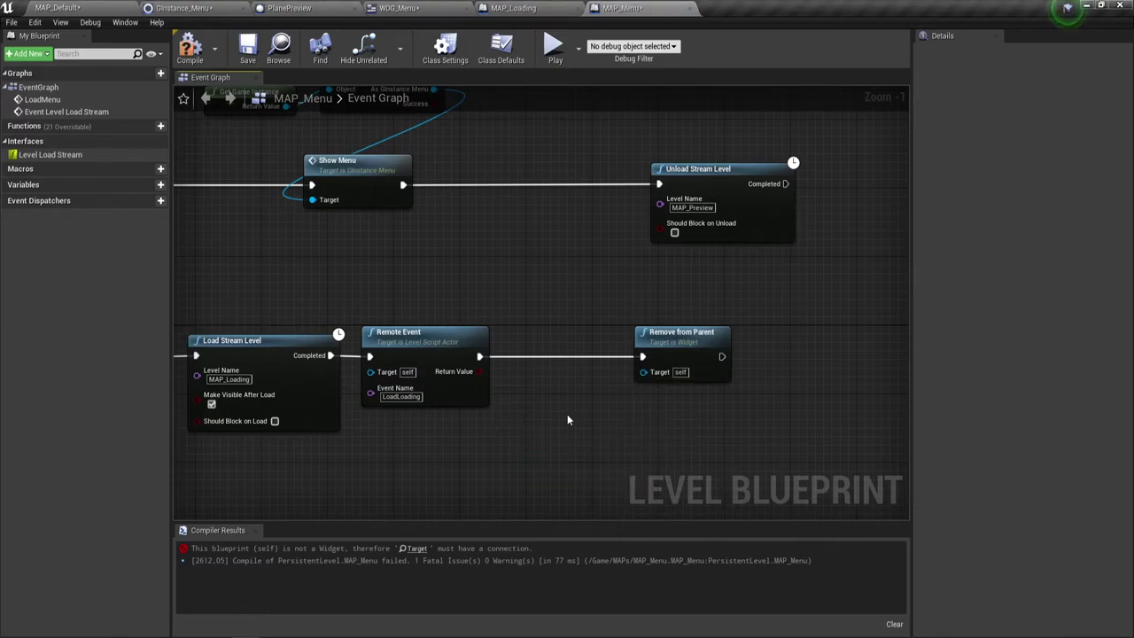
left_click_drag(644, 371, 592, 420)
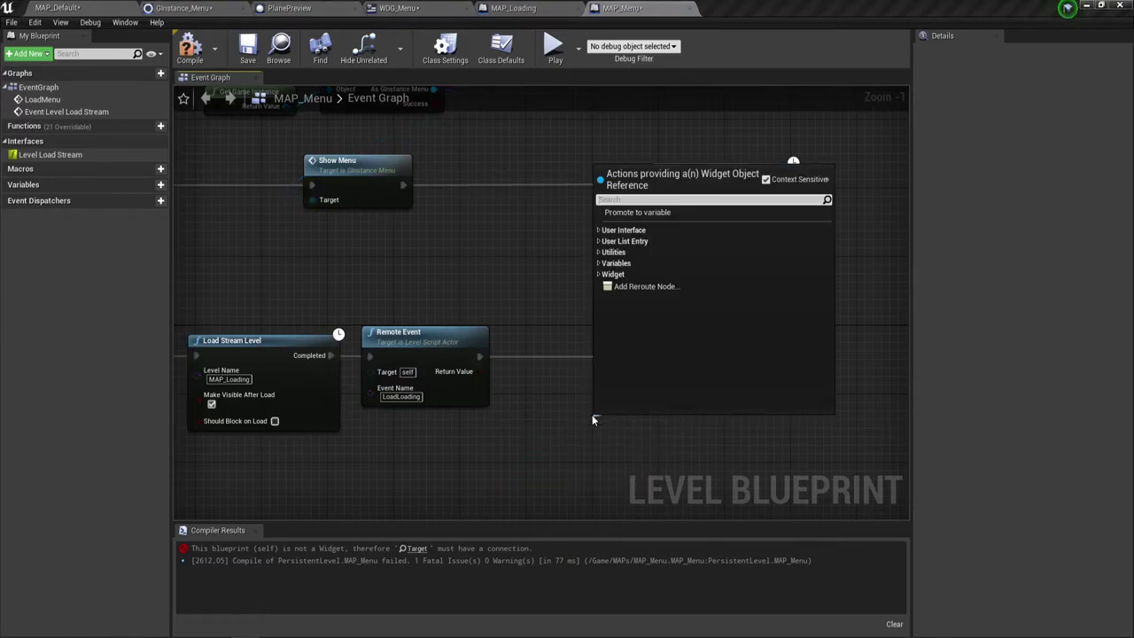
left_click(543, 430)
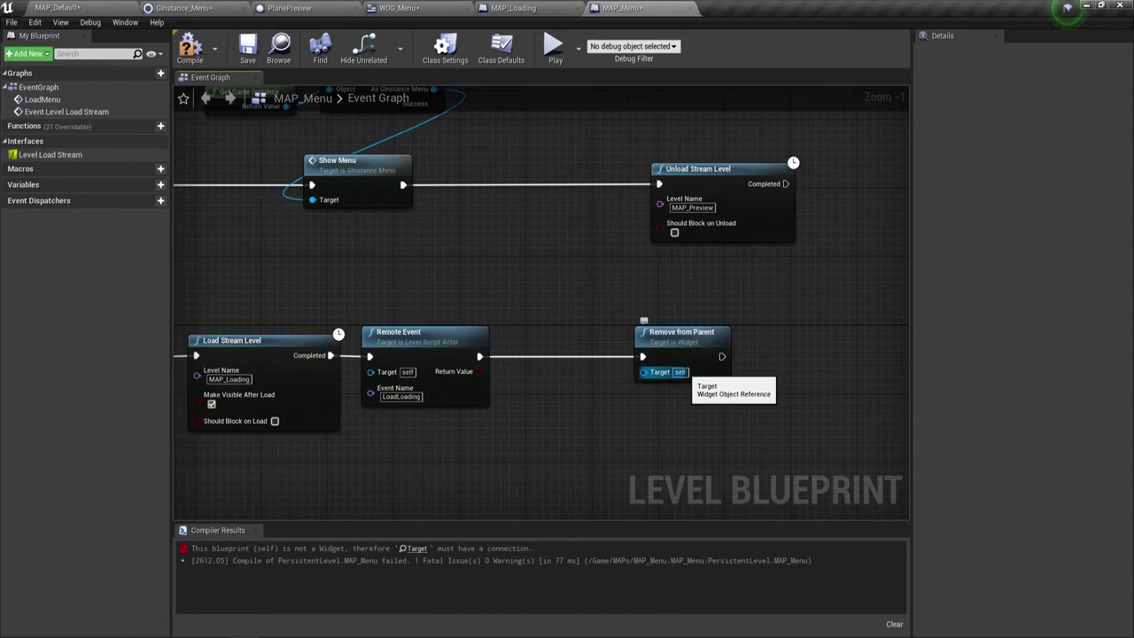
left_click(189, 48)
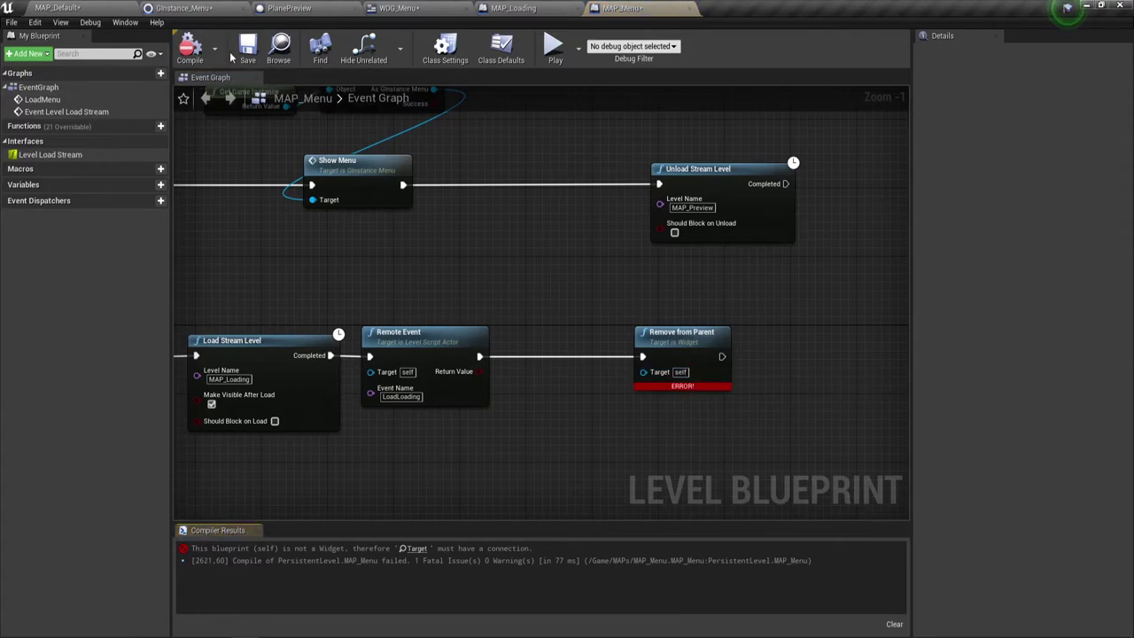
left_click(417, 549)
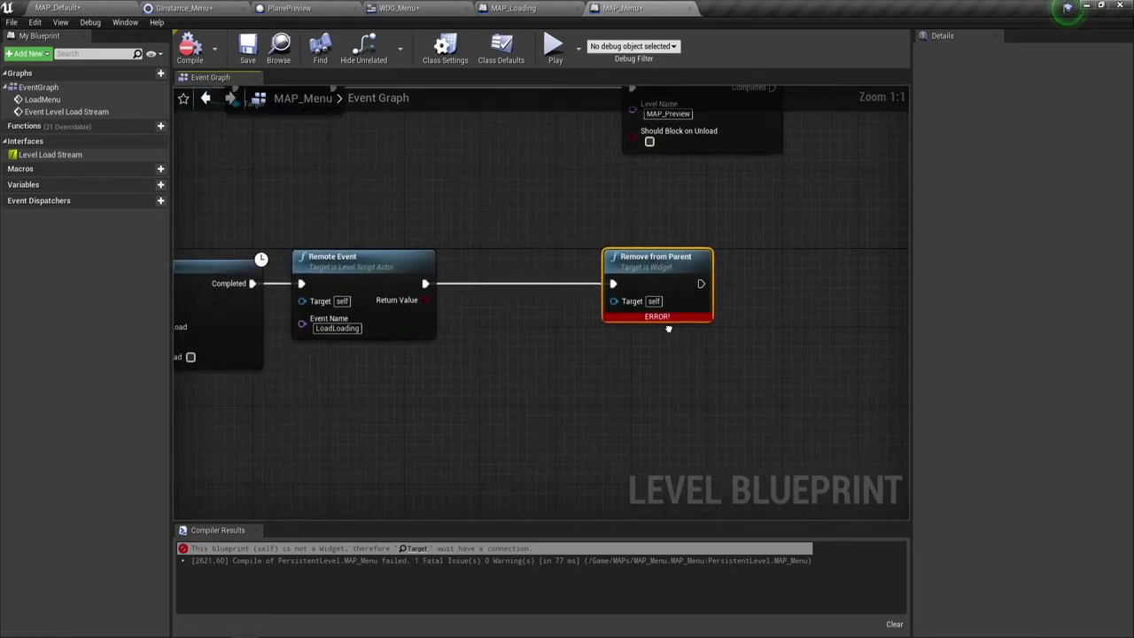
Step: Browse Widget, User Interface and Utilities actions from Remove from Parent's Target without adding a node
left_click_drag(614, 301, 529, 367)
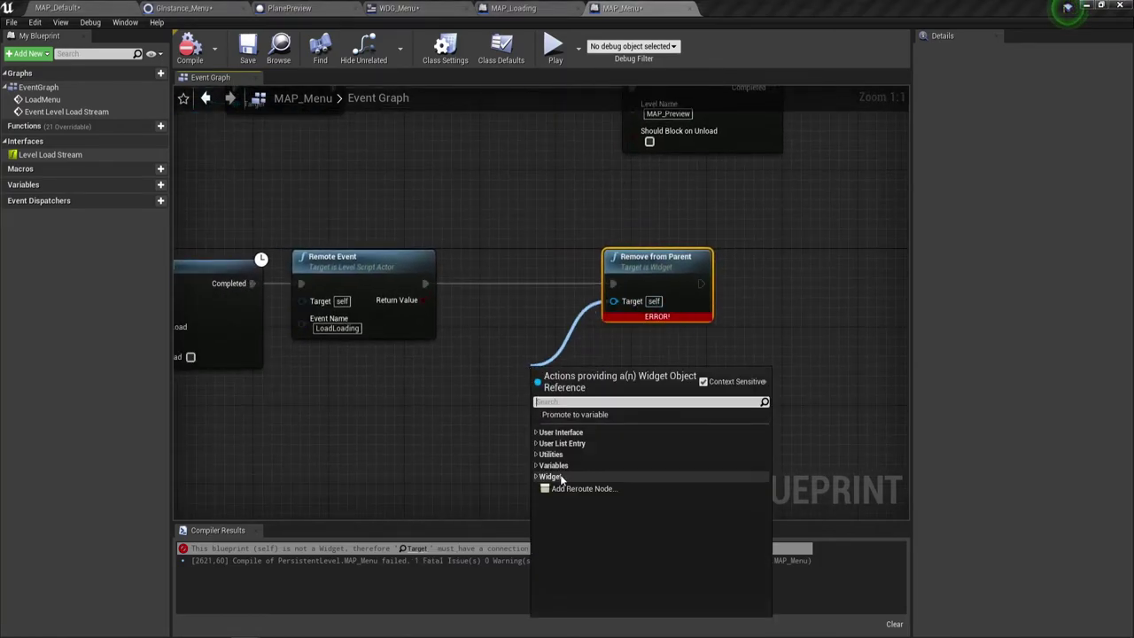
left_click(535, 476)
left_click(535, 476)
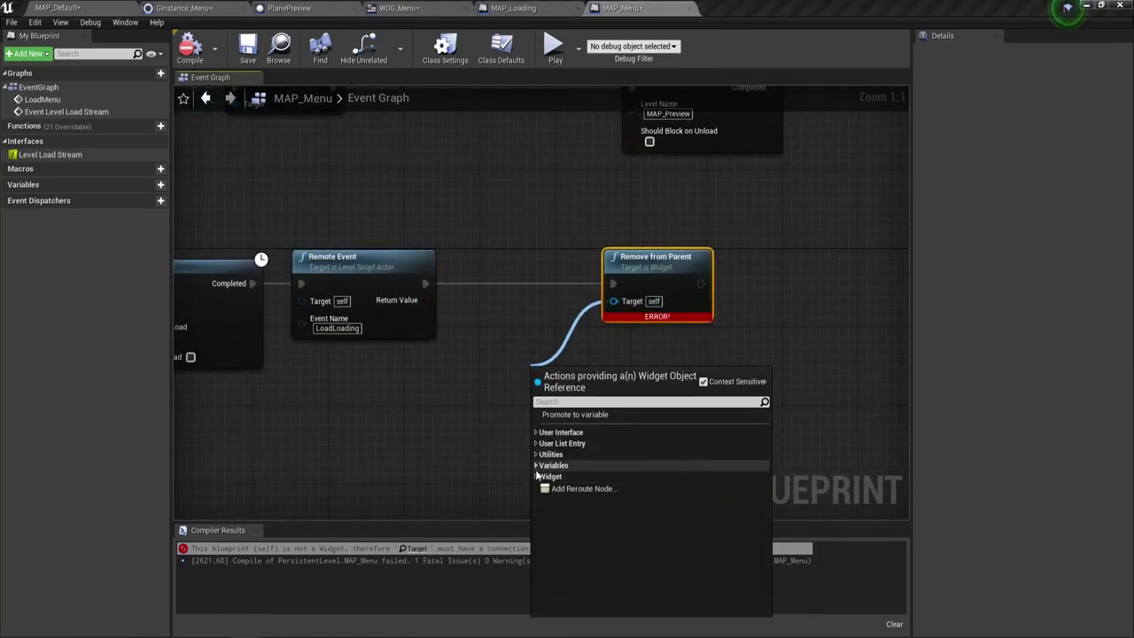
left_click(536, 432)
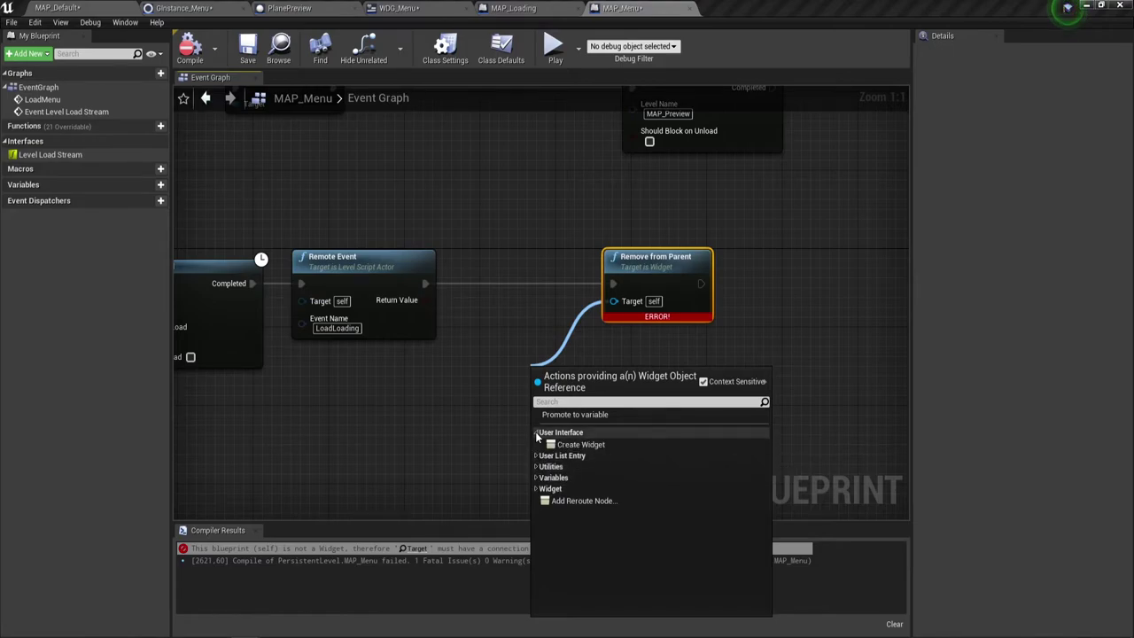
left_click(535, 455)
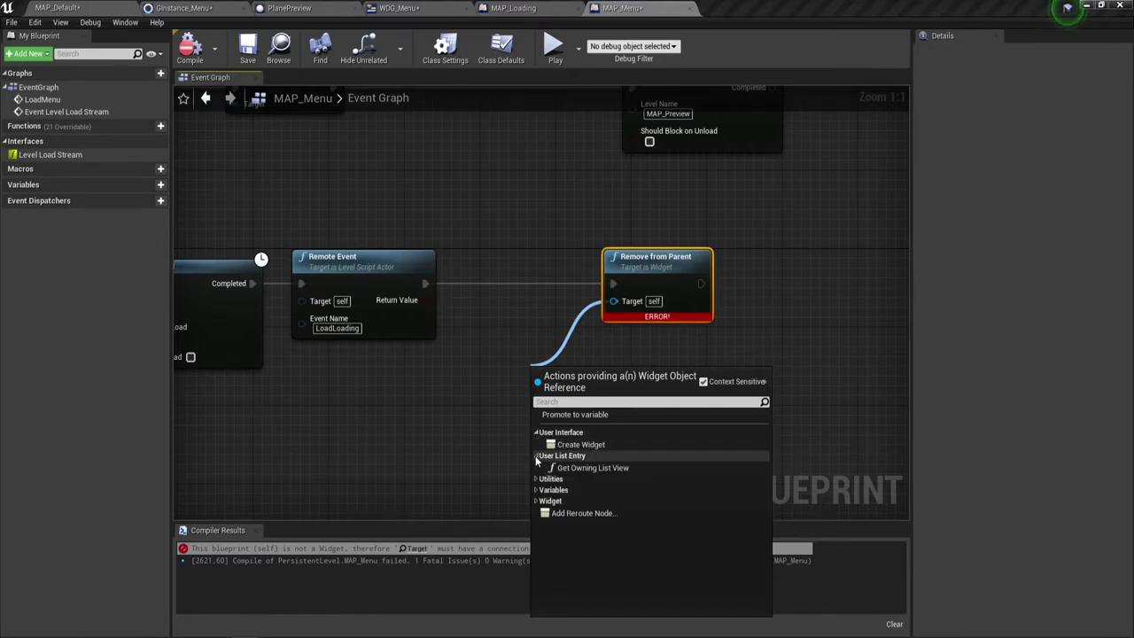
left_click(536, 478)
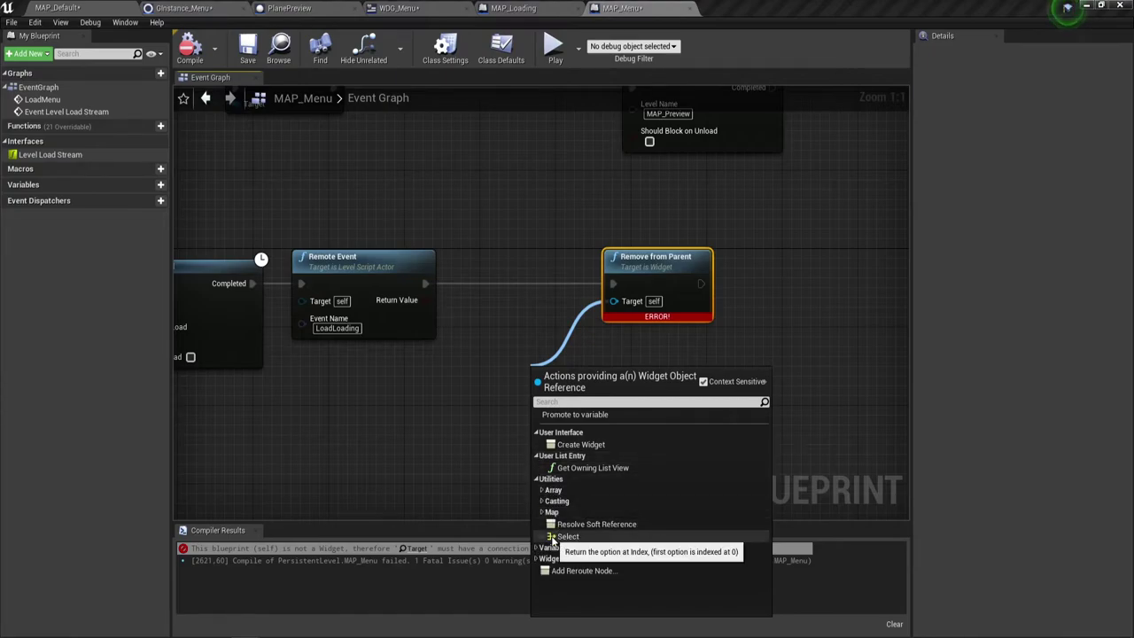
left_click(491, 253)
Step: Undo two graph edits and delete the Get Game Instance, cast and Show Menu nodes
scroll(518, 201, "down", 1)
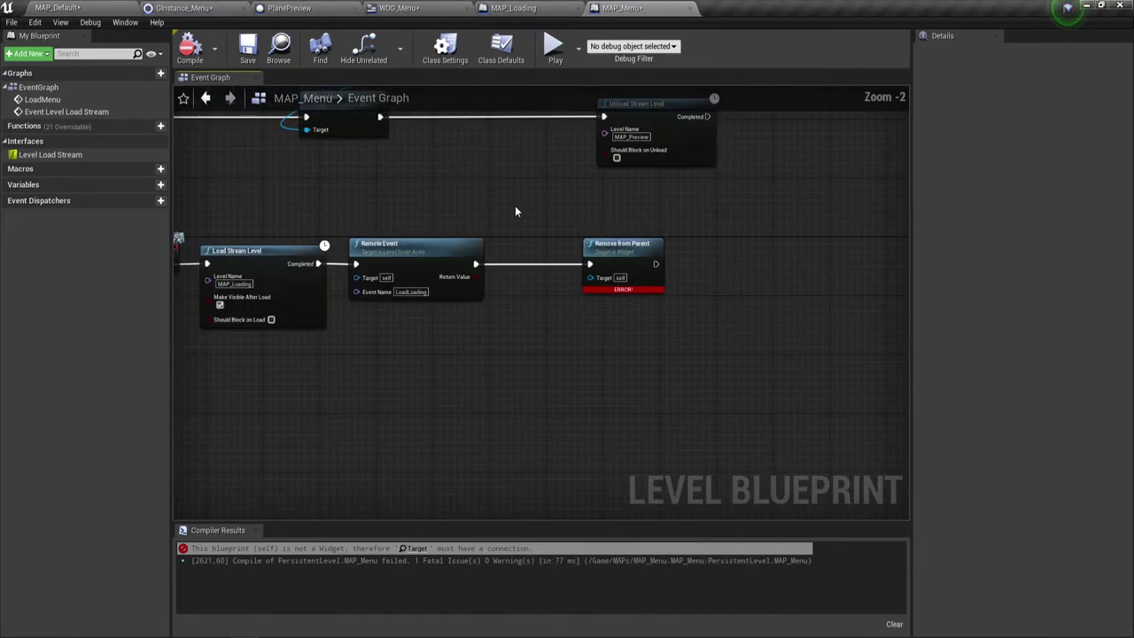
scroll(515, 206, "down", 1)
right_click_drag(633, 347, 672, 357)
key("ctrl+z")
key("ctrl+z")
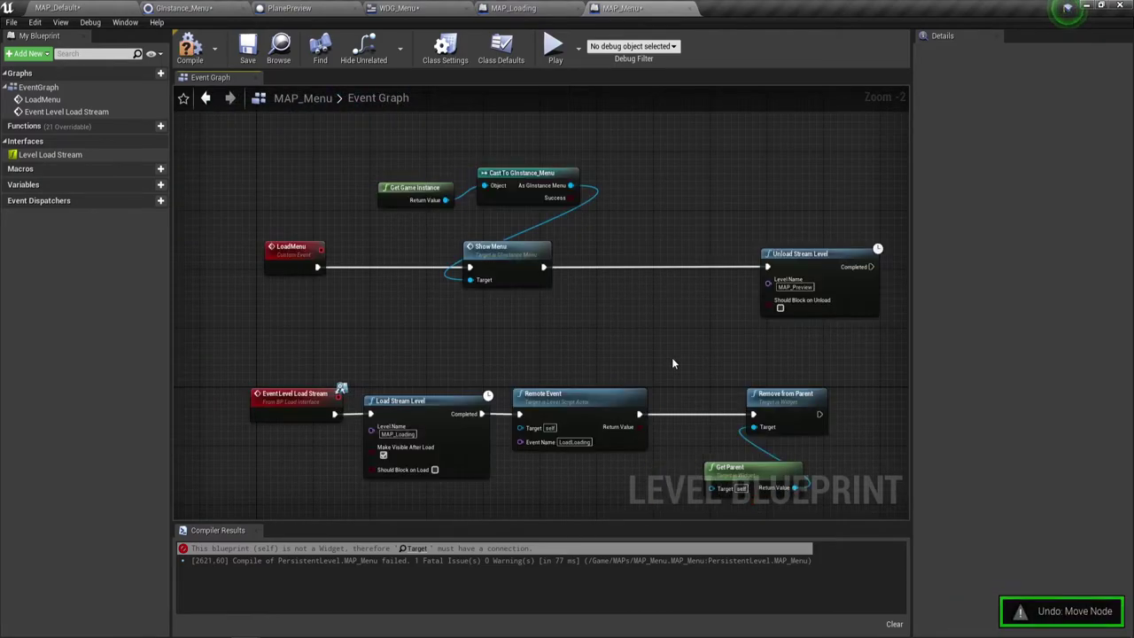
key("ctrl+z")
key("ctrl+z")
key("ctrl+z")
key("ctrl+z")
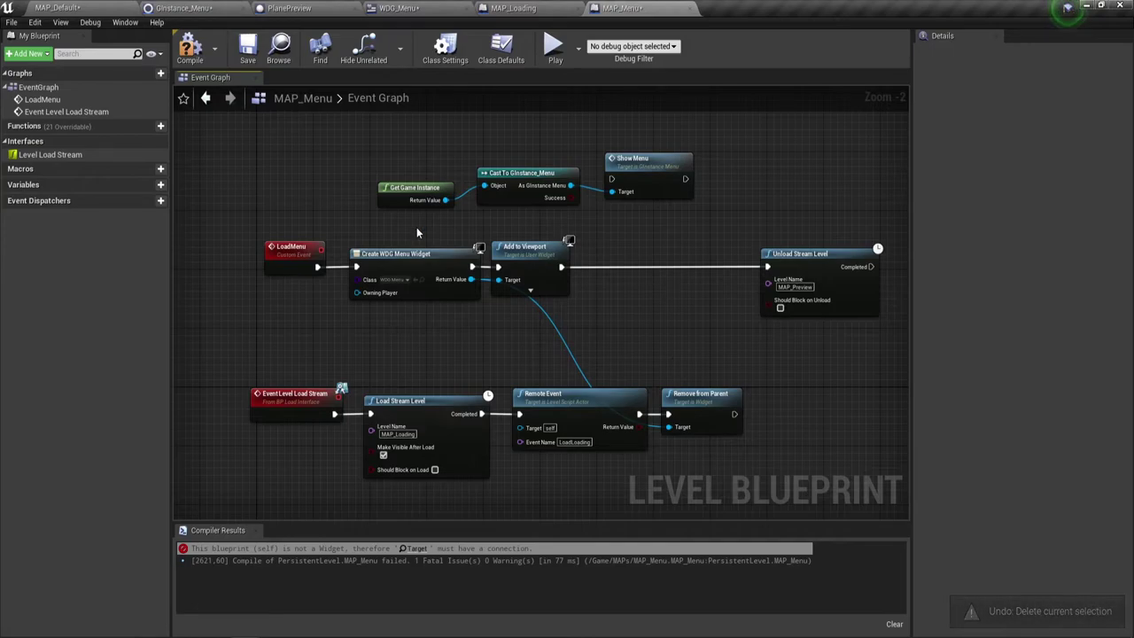
left_click_drag(416, 226, 682, 164)
key("Delete")
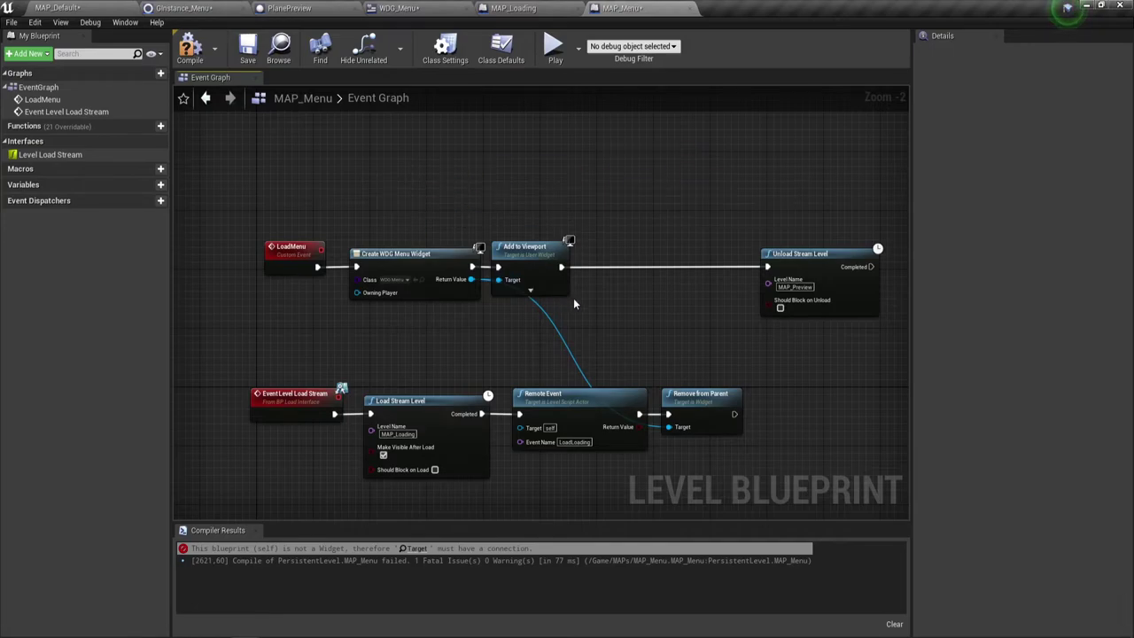
Step: In GInstance_Menu, copy the Show Mouse Cursor SET, Set Input Mode UI Only and Get Player Controller nodes
left_click(190, 8)
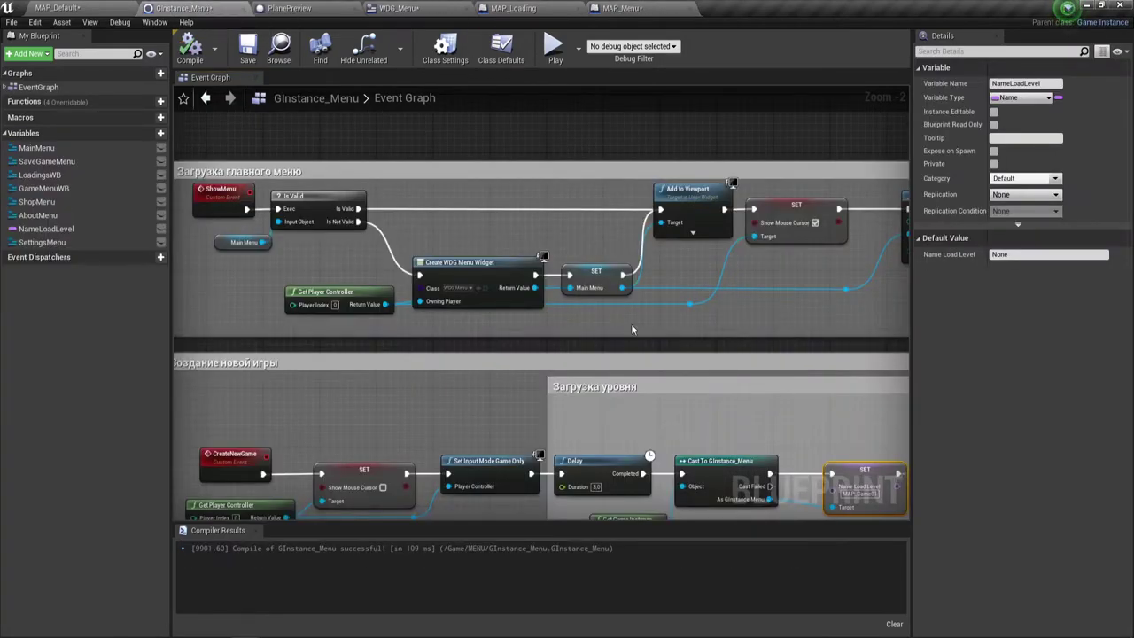
right_click_drag(632, 330, 450, 327)
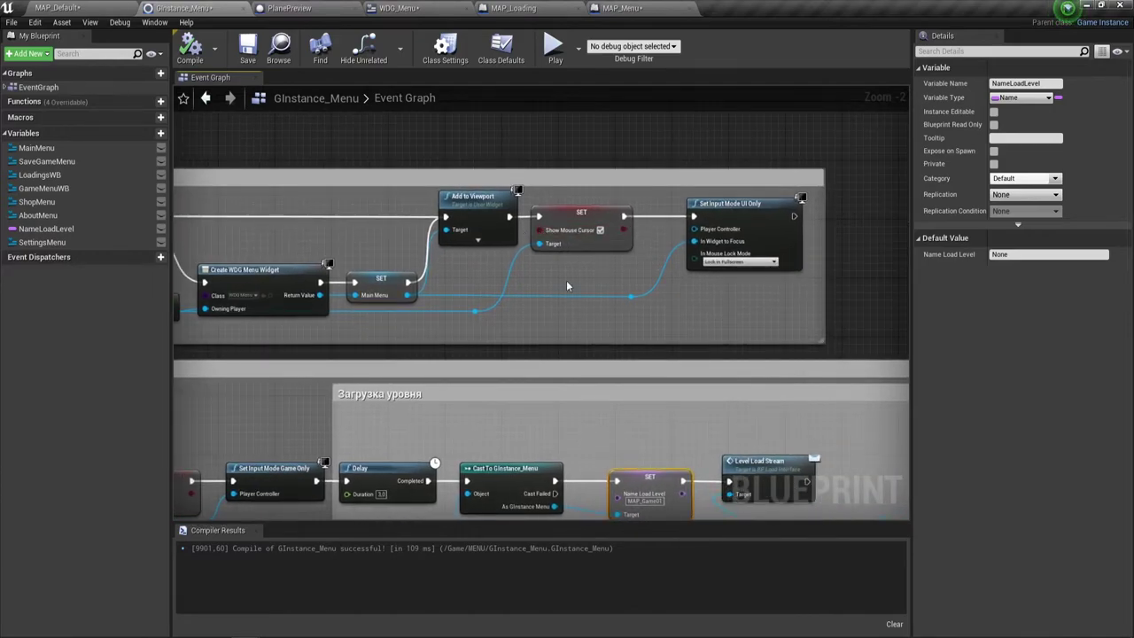
left_click_drag(553, 265, 761, 214)
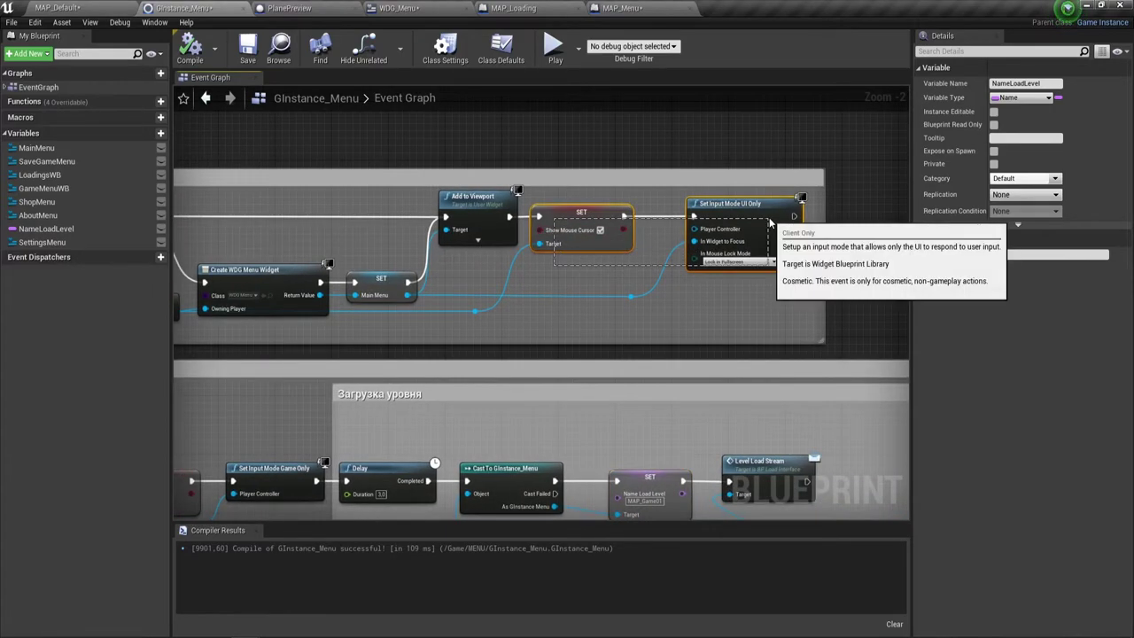
right_click(761, 213)
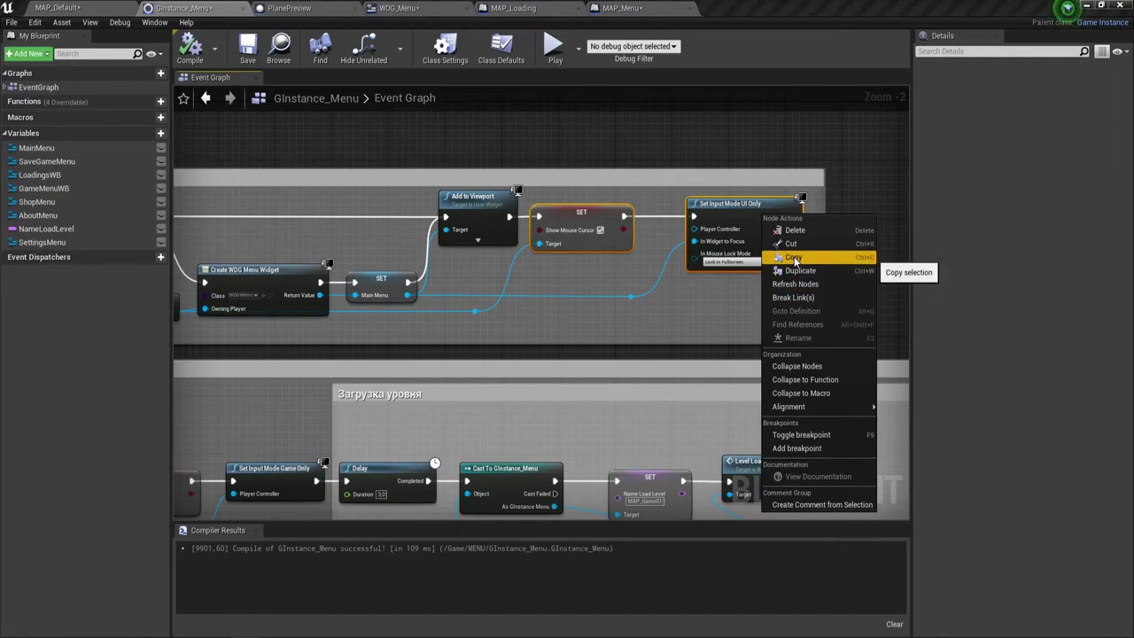
right_click_drag(487, 328, 572, 293)
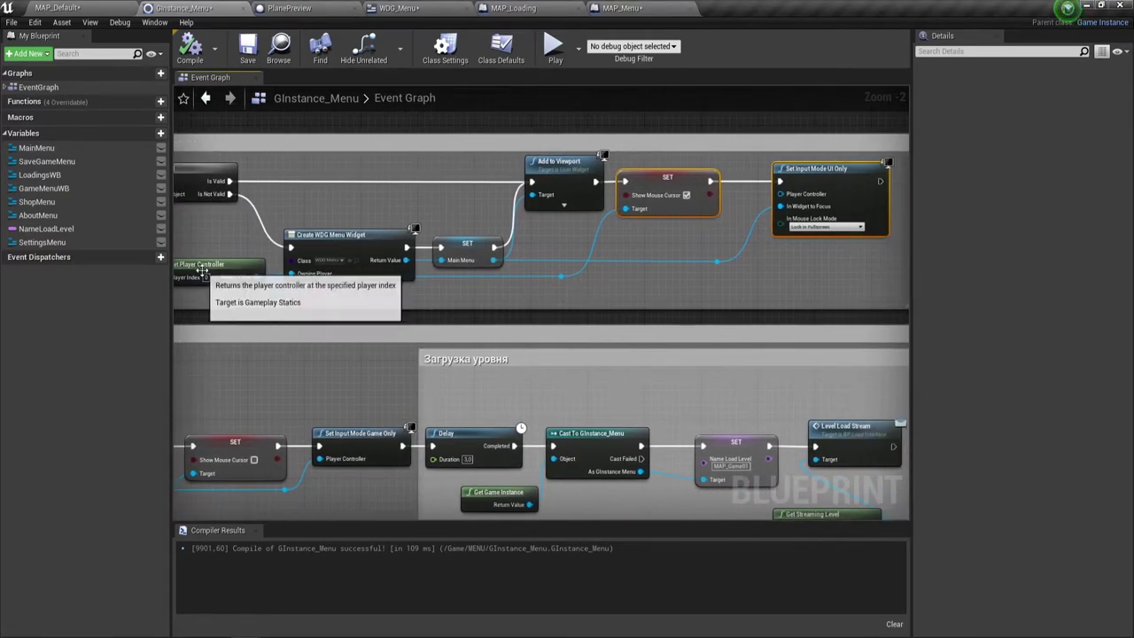
left_click(677, 184)
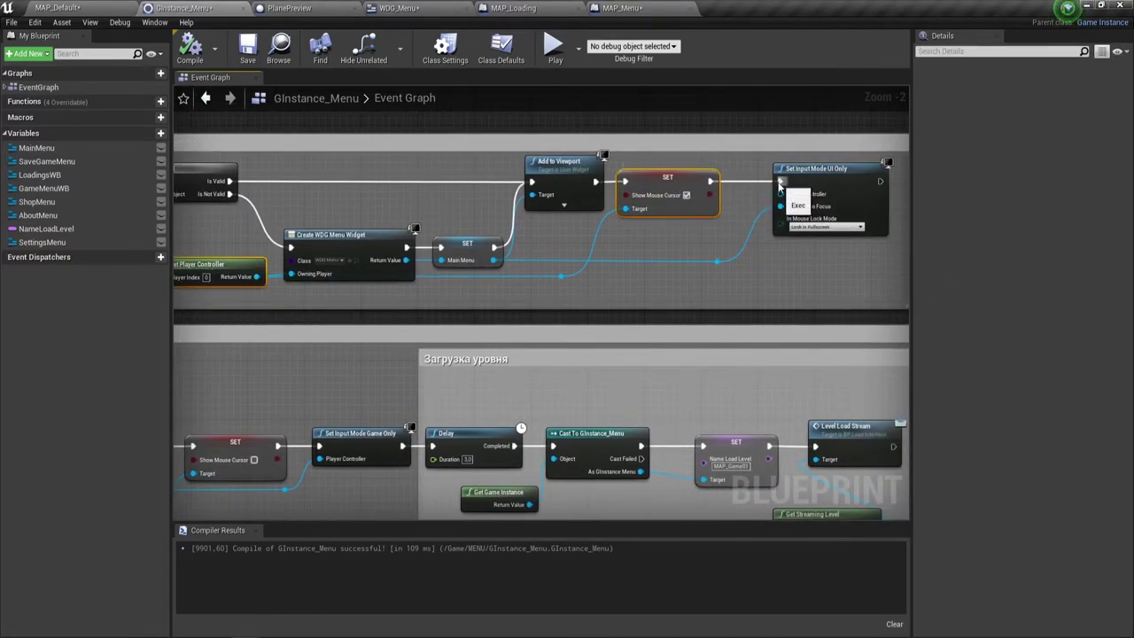
right_click(797, 181)
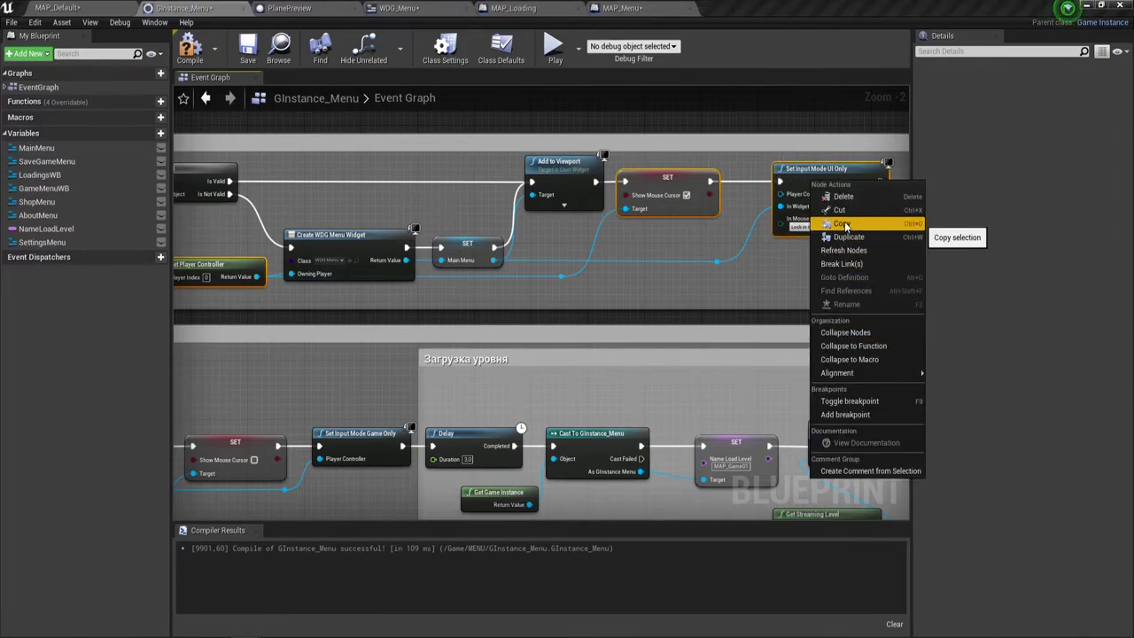
left_click(842, 227)
left_click(638, 8)
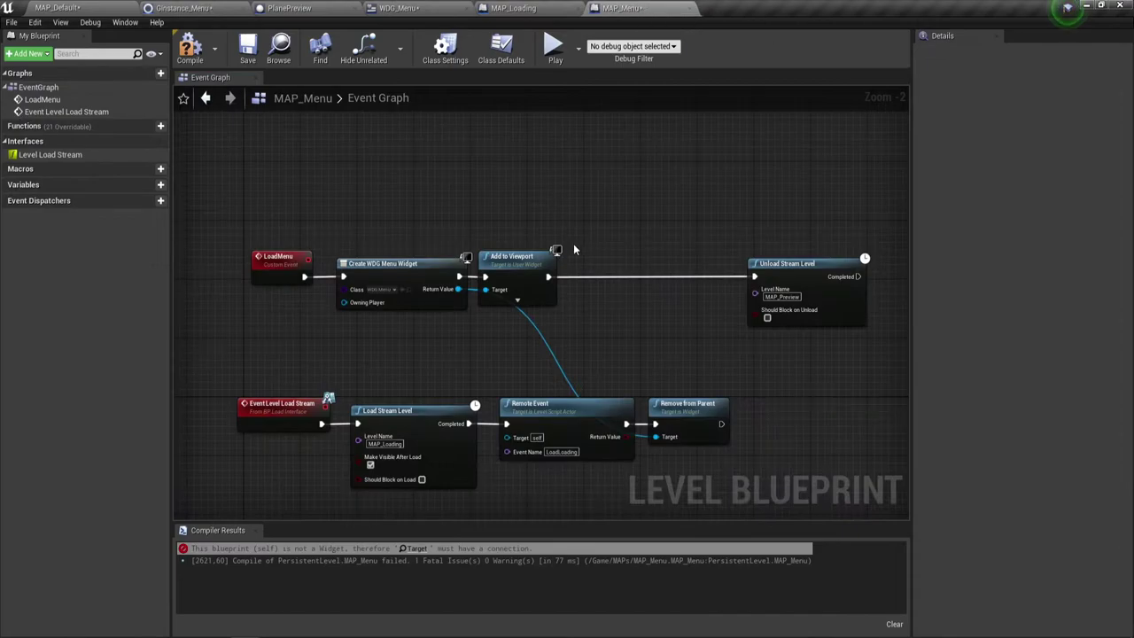
Step: Paste the copied nodes into MAP_Menu and place Get Player Controller below the widget nodes
right_click(544, 230)
key("Escape")
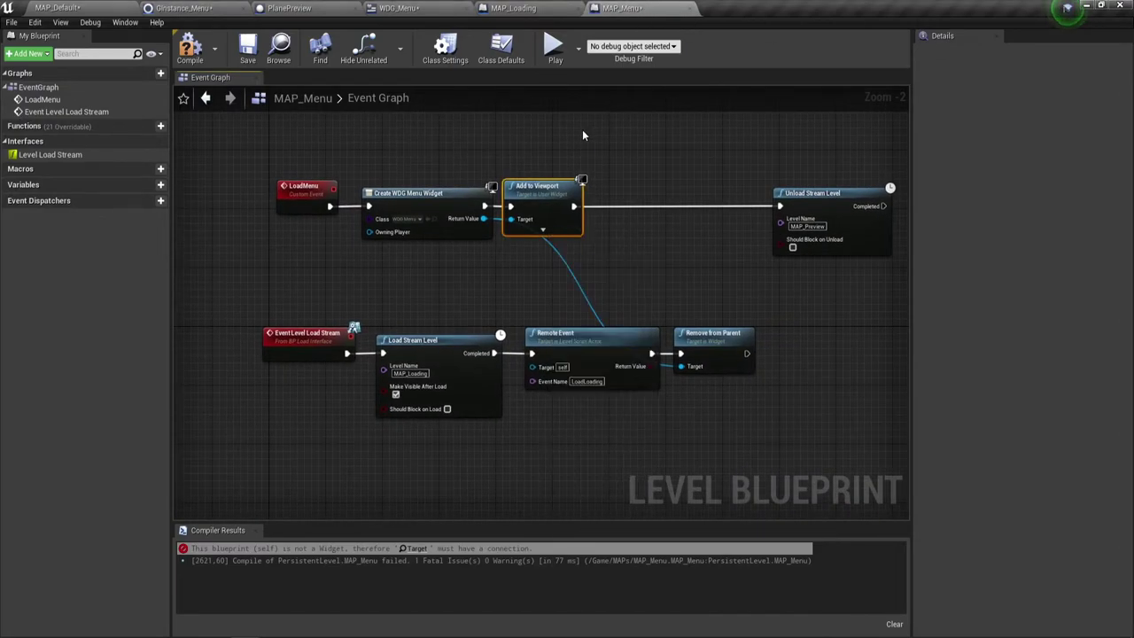
right_click(582, 129)
left_click(478, 160)
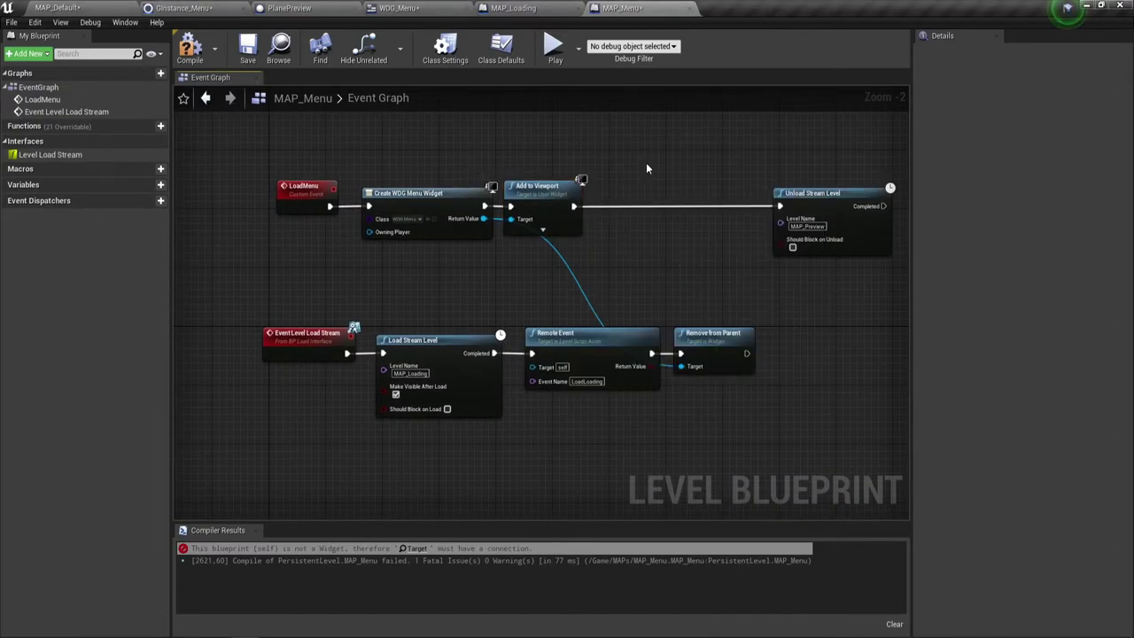
key("ctrl+v")
left_click(330, 240)
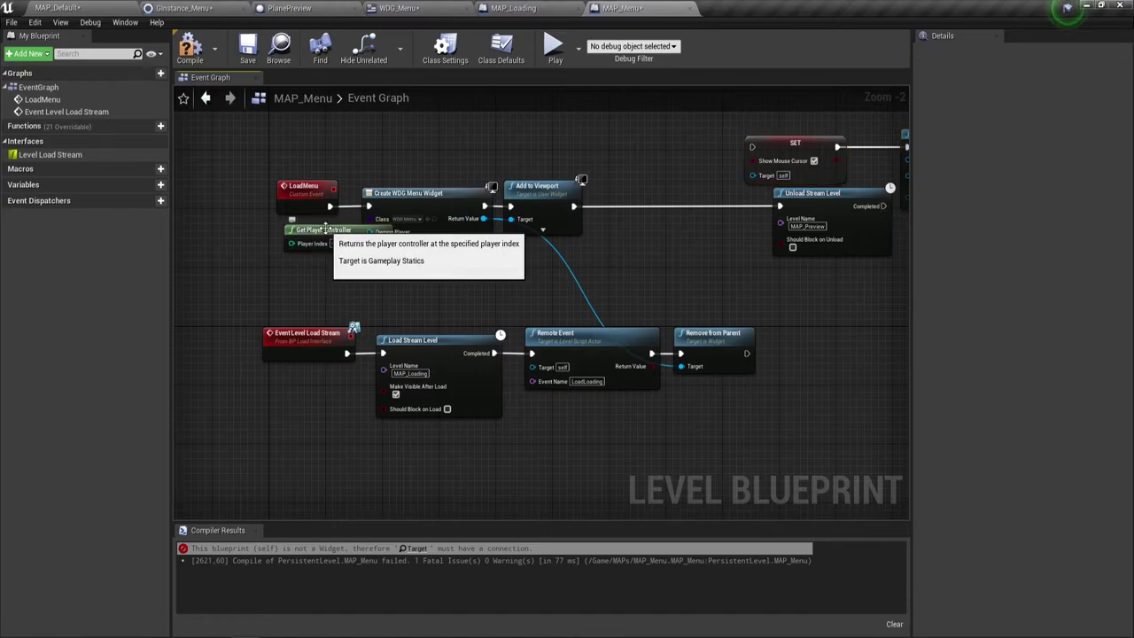
left_click_drag(330, 240, 380, 283)
Step: Move Unload Stream Level right and chain Set Input Mode UI Only into it
right_click_drag(700, 174, 488, 190)
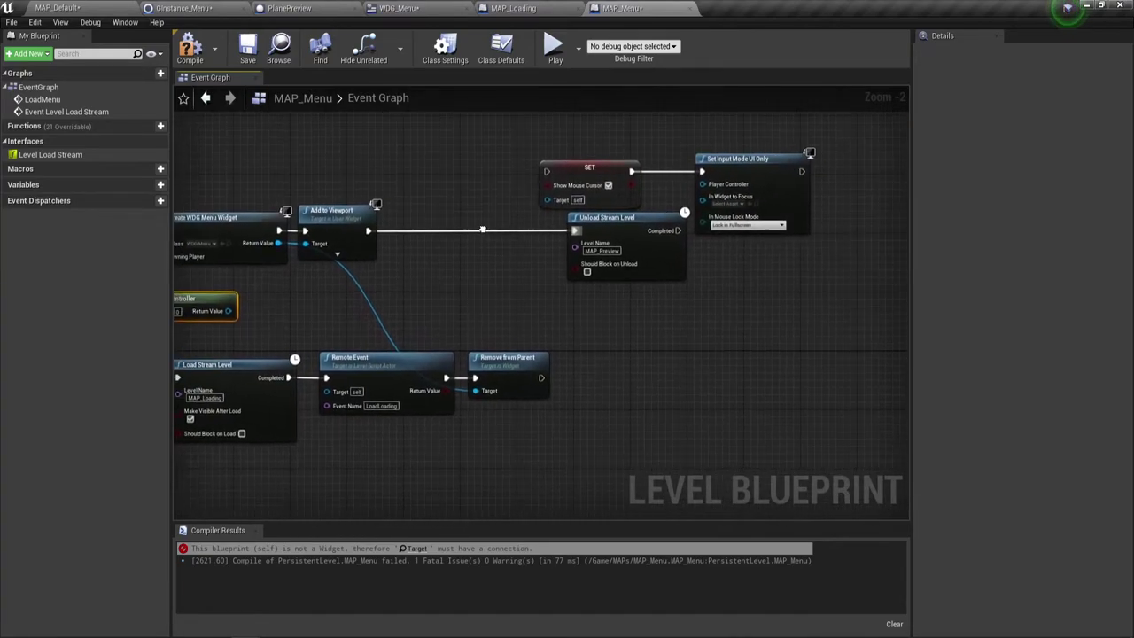
scroll(552, 257, "down", 4)
scroll(595, 239, "up", 2)
scroll(595, 239, "up", 1)
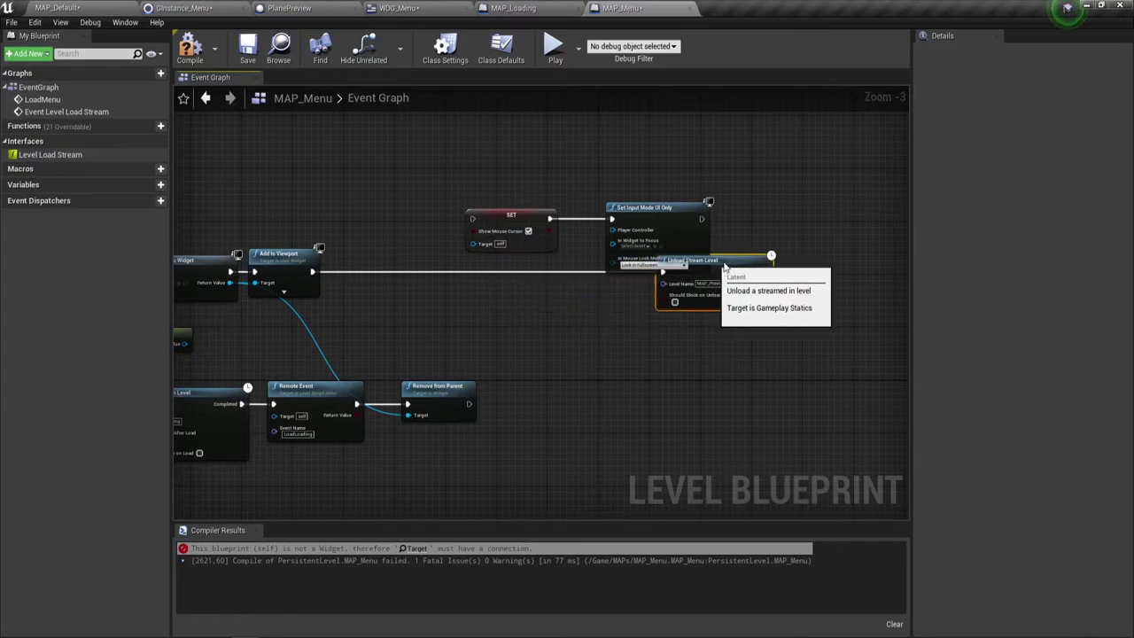
left_click_drag(532, 257, 733, 258)
mouse_move(496, 153)
left_mouse_down()
mouse_move(684, 228)
mouse_move(556, 257)
left_mouse_up()
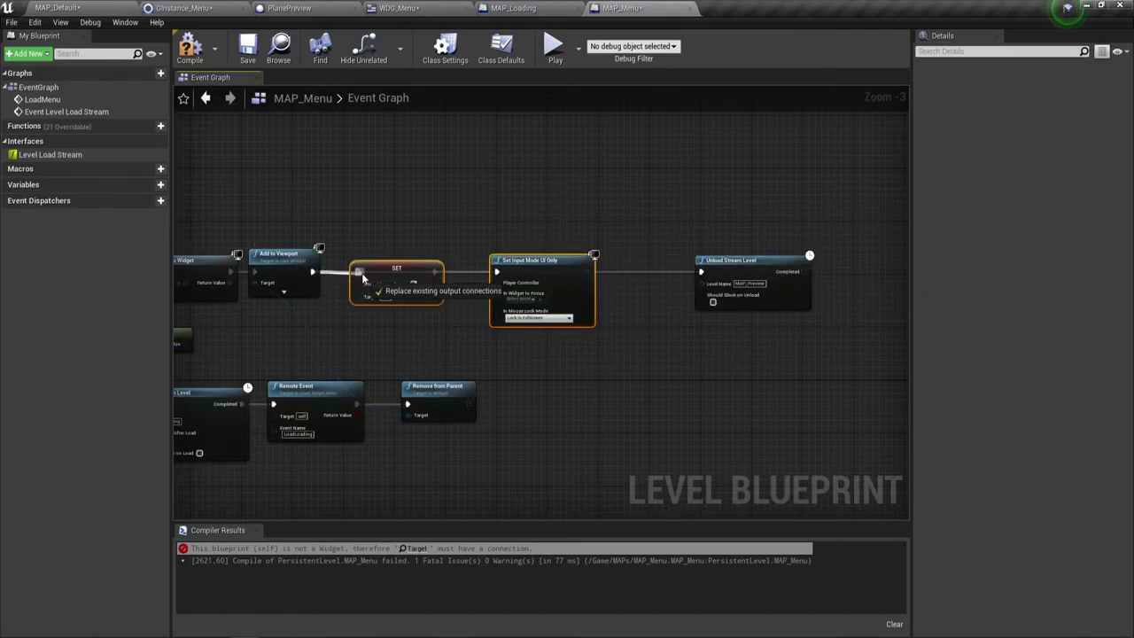
mouse_move(586, 272)
left_mouse_down()
mouse_move(708, 271)
mouse_move(671, 268)
left_mouse_up()
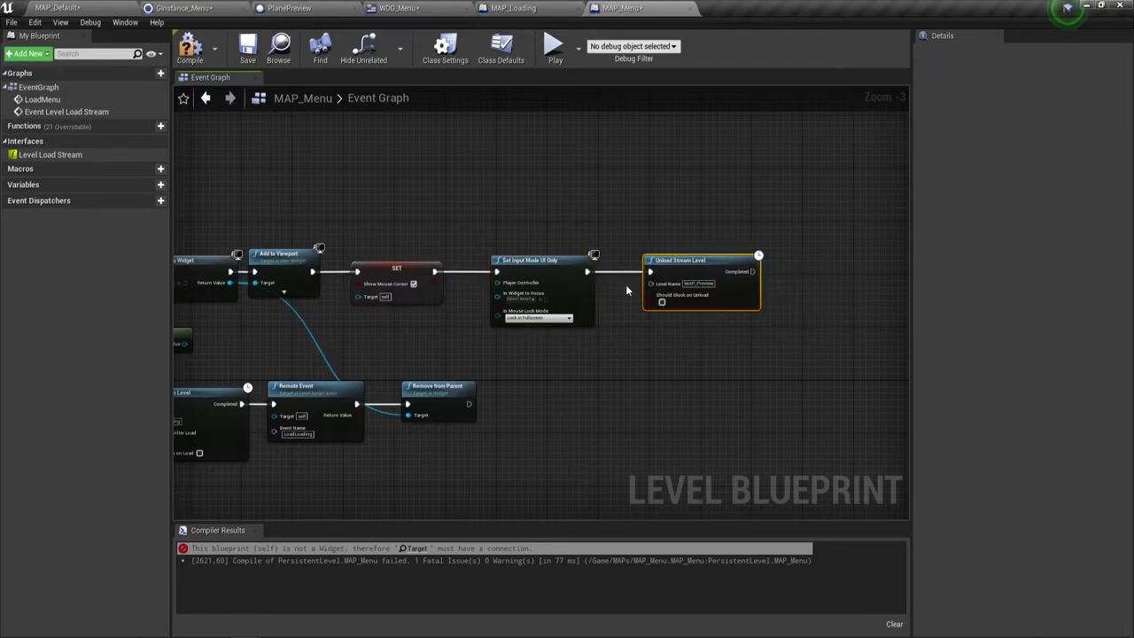
Step: Wire Get Player Controller into Set Input Mode UI Only and the SET Target, then compile and play
right_click_drag(445, 341, 564, 298)
scroll(564, 298, "up", 1)
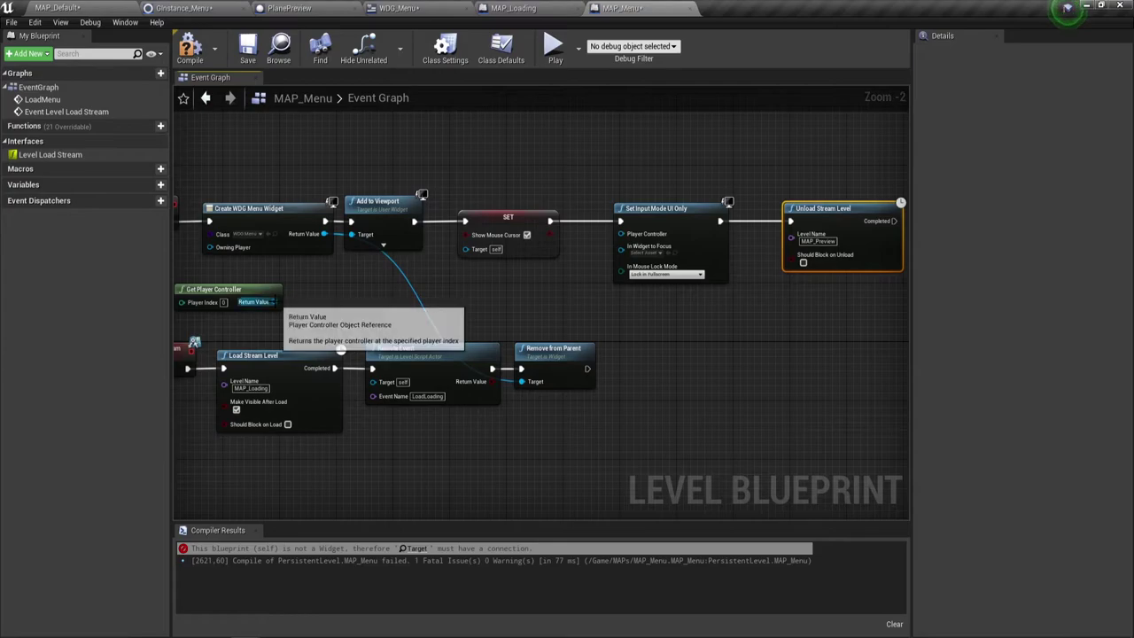
left_click_drag(273, 301, 620, 235)
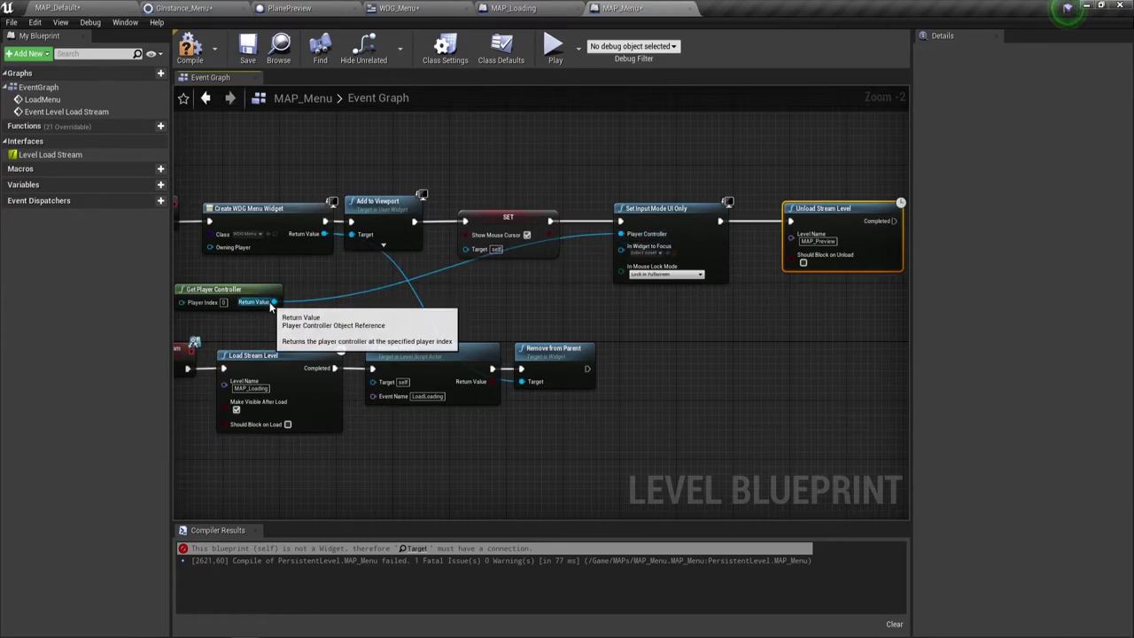
left_click_drag(273, 301, 467, 251)
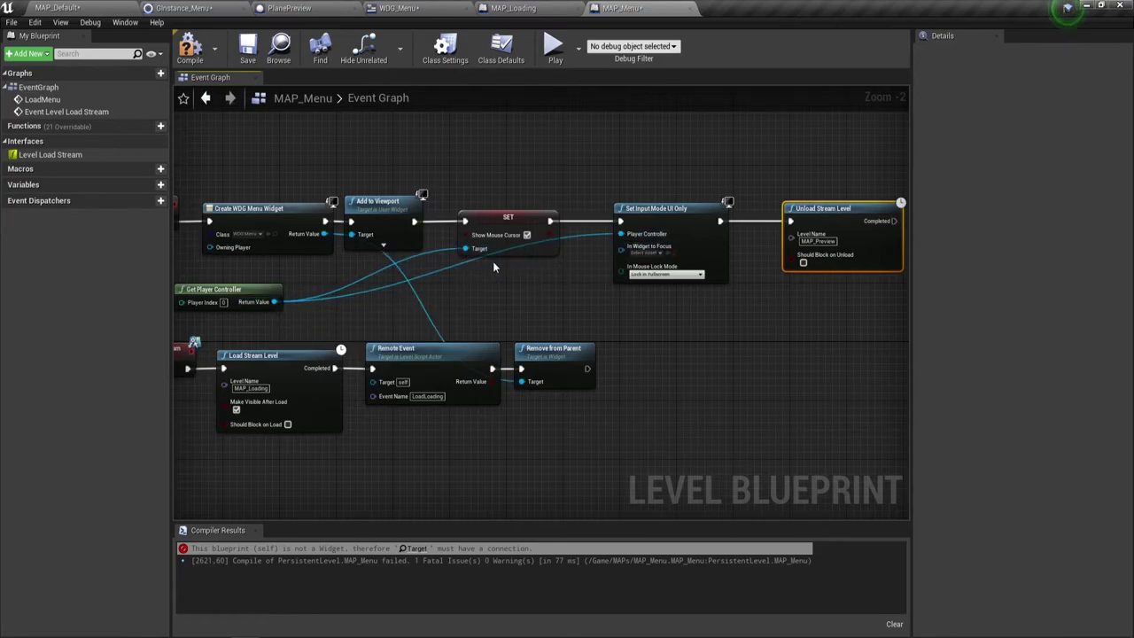
left_click(188, 52)
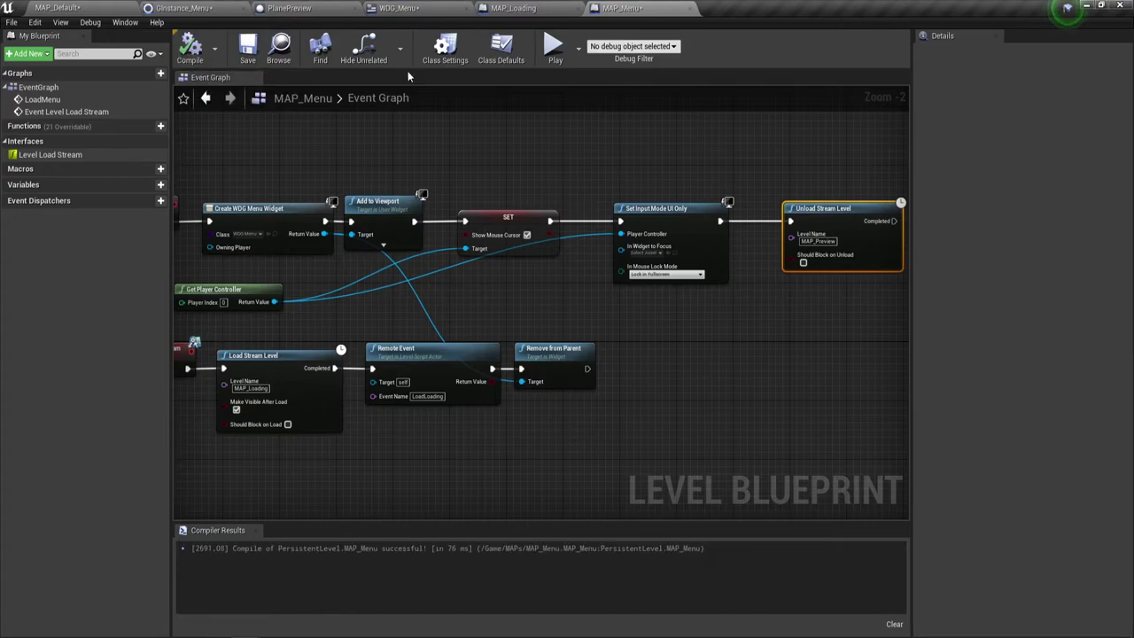
left_click(553, 49)
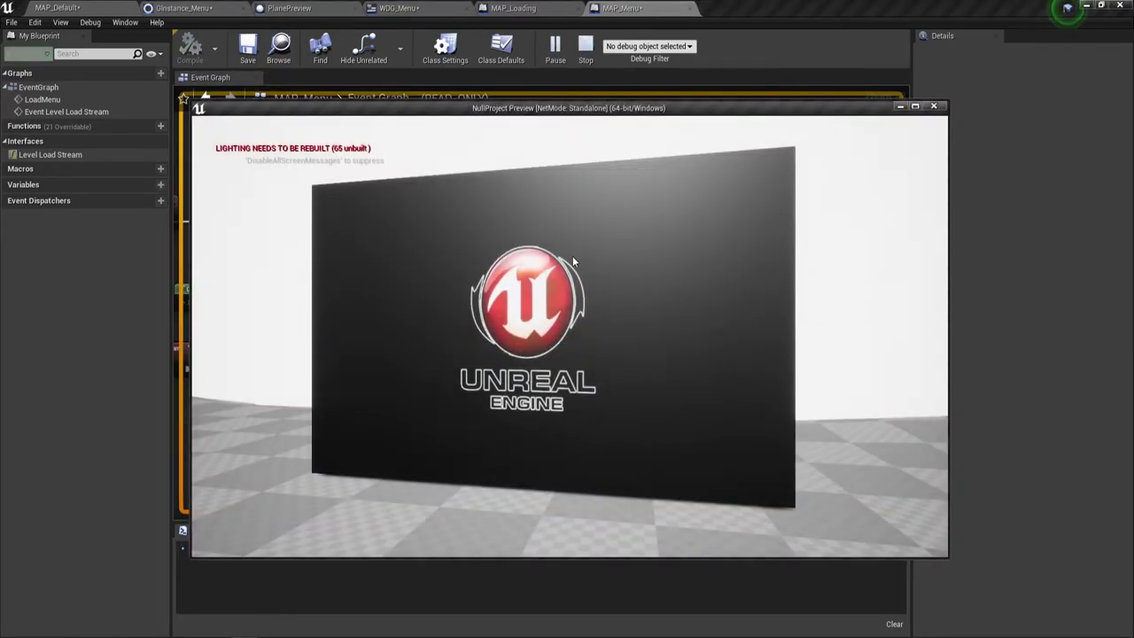
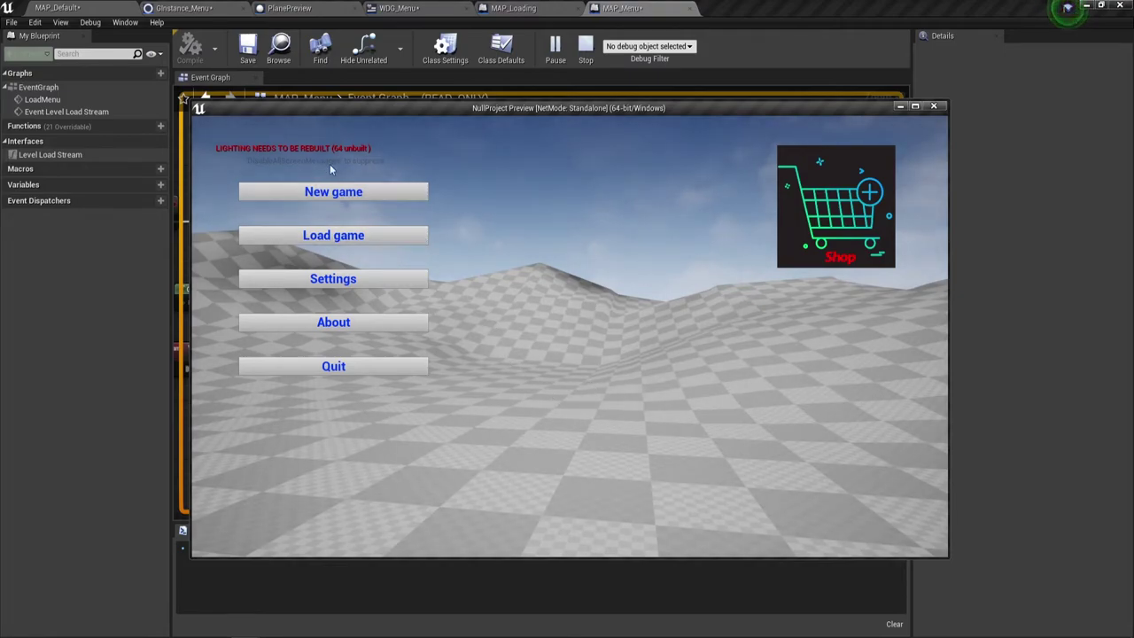
Step: Open the About screen in the preview and return to the main menu several times
left_click(372, 322)
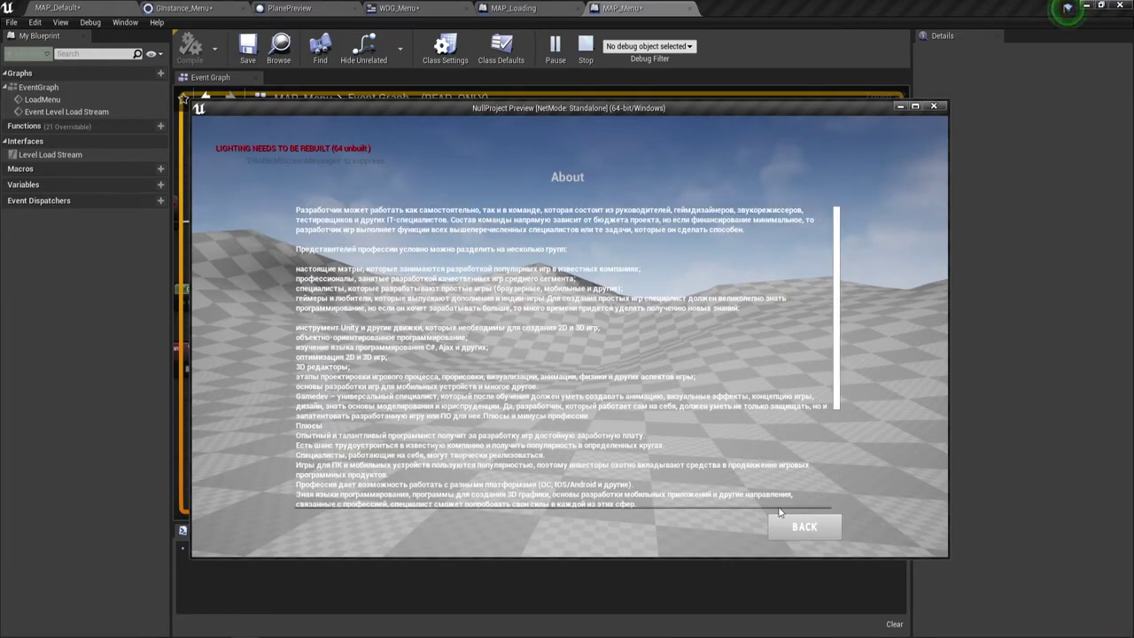
left_click(784, 523)
left_click(346, 322)
left_click(795, 531)
left_click(328, 321)
left_click(782, 528)
Step: Try the Settings screen and its Back button, then stop the preview session
left_click(341, 279)
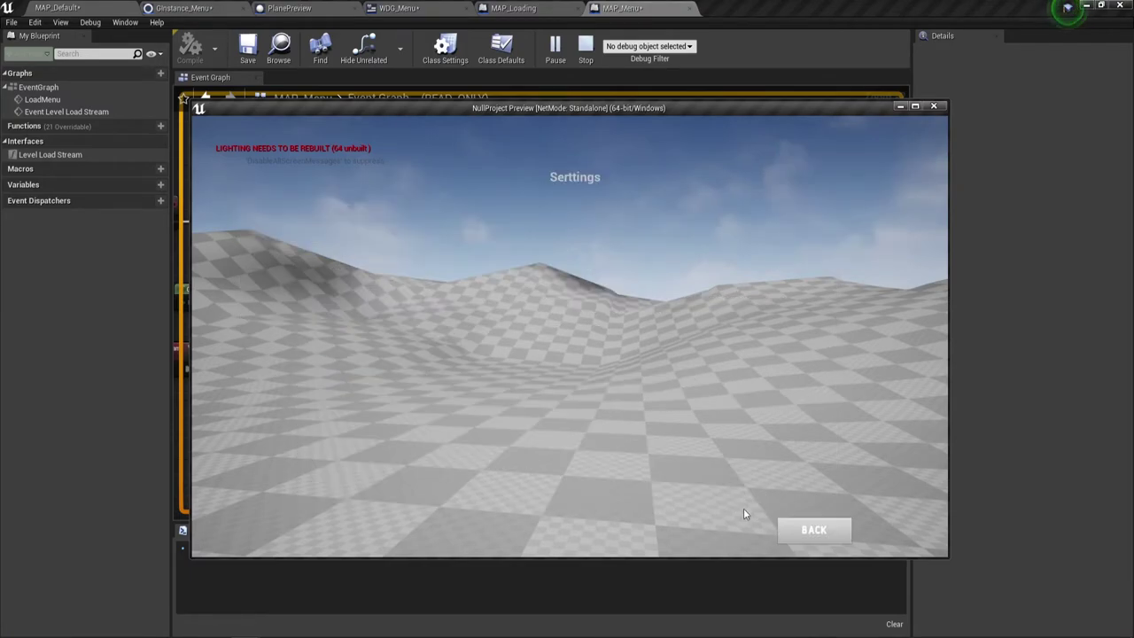
left_click(801, 534)
left_click(372, 289)
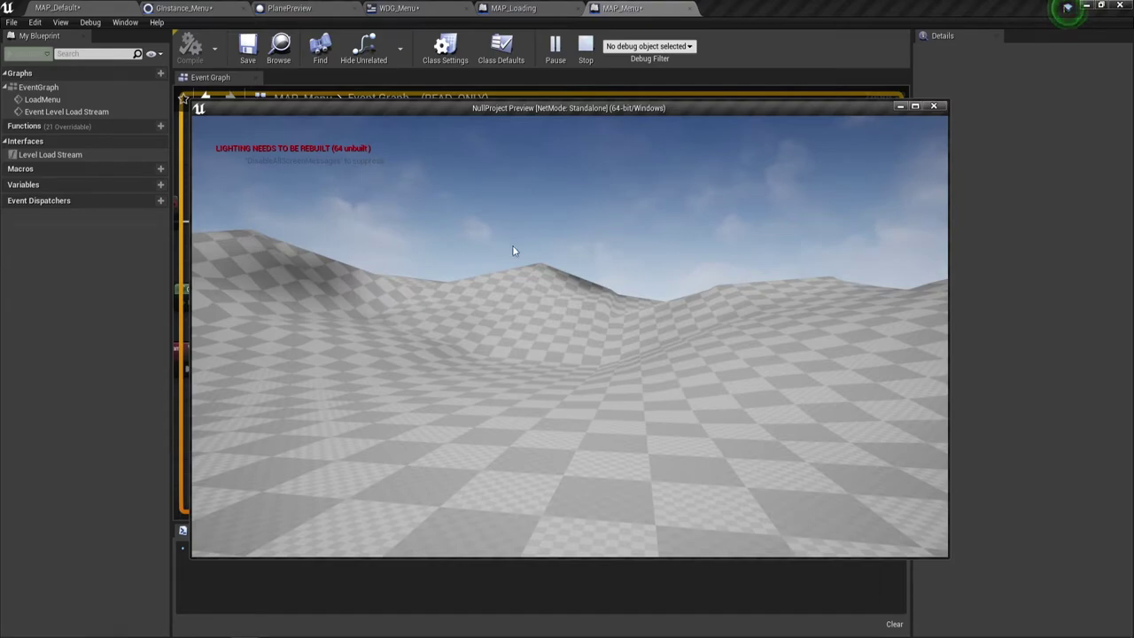
key("Escape")
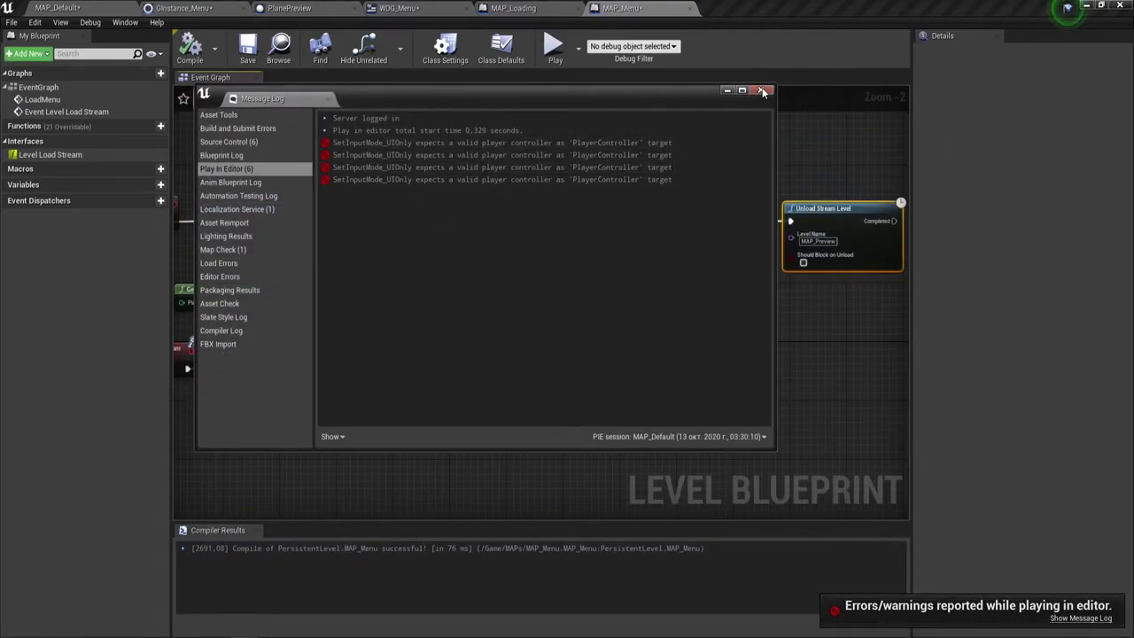
Step: Close the Message Log, restart the preview, and test Load game with its Back button
left_click(764, 92)
left_click(551, 49)
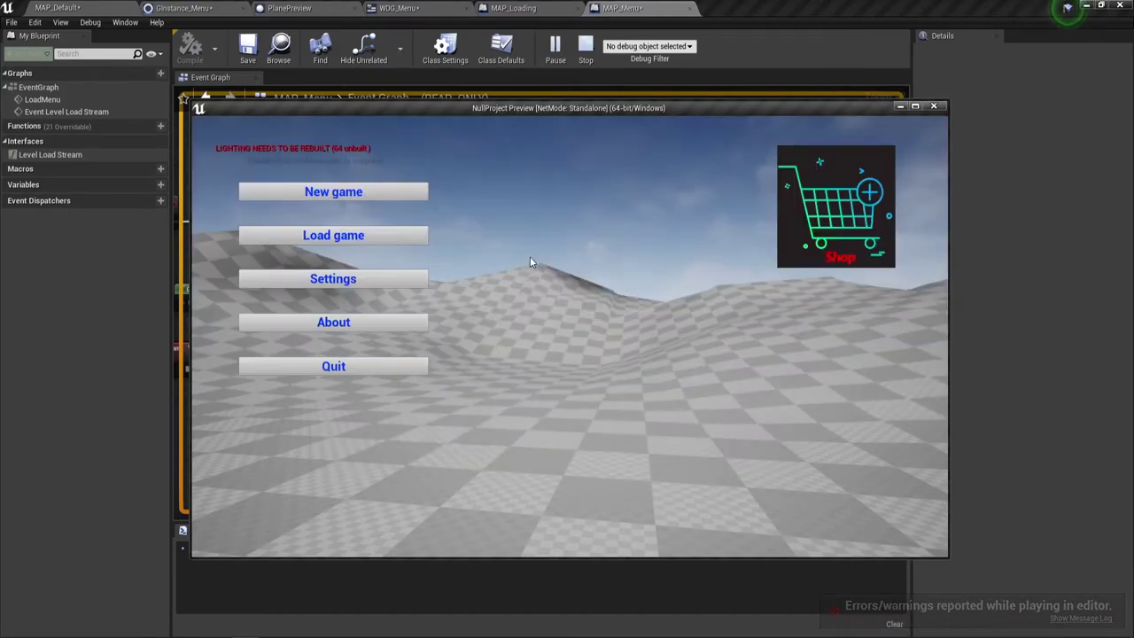
left_click(296, 235)
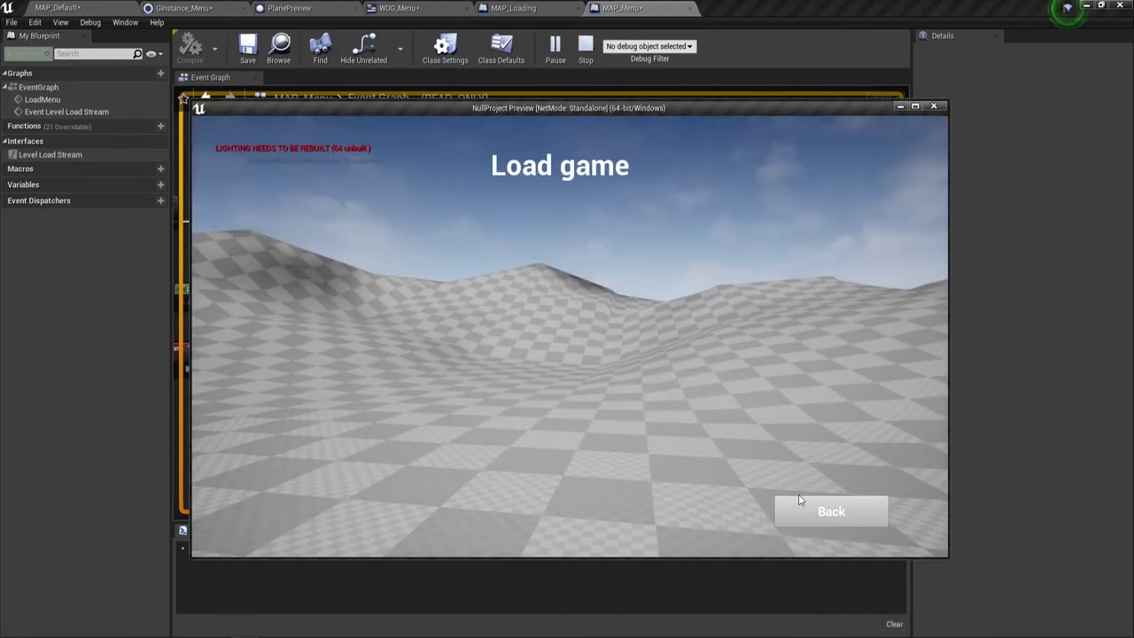
left_click(799, 502)
left_click(396, 235)
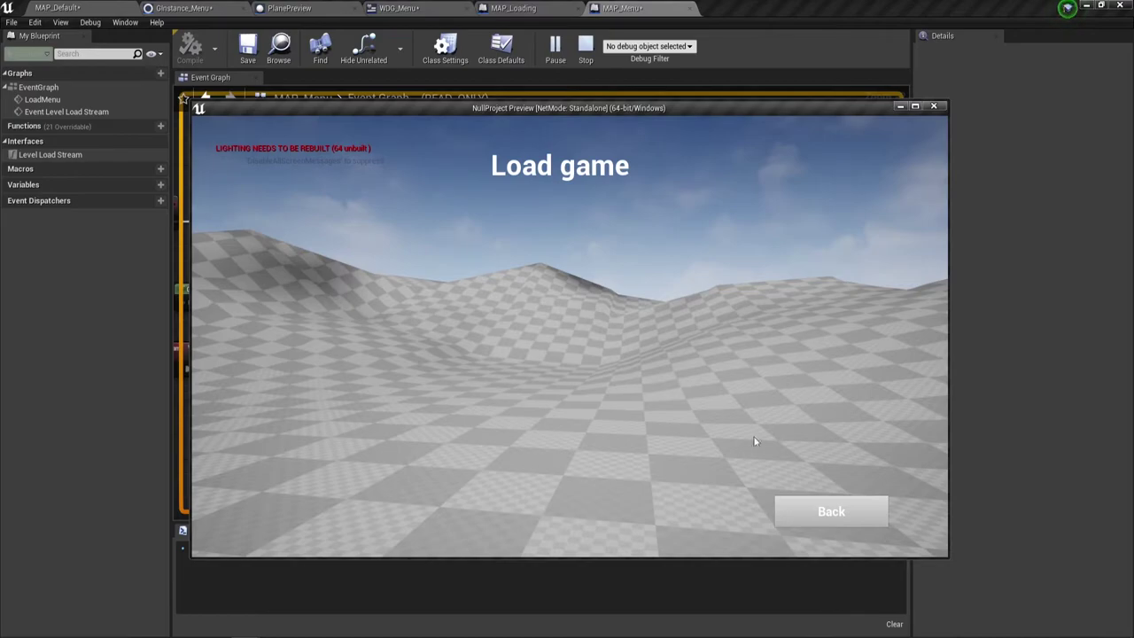
left_click(859, 526)
left_click(363, 240)
left_click(792, 508)
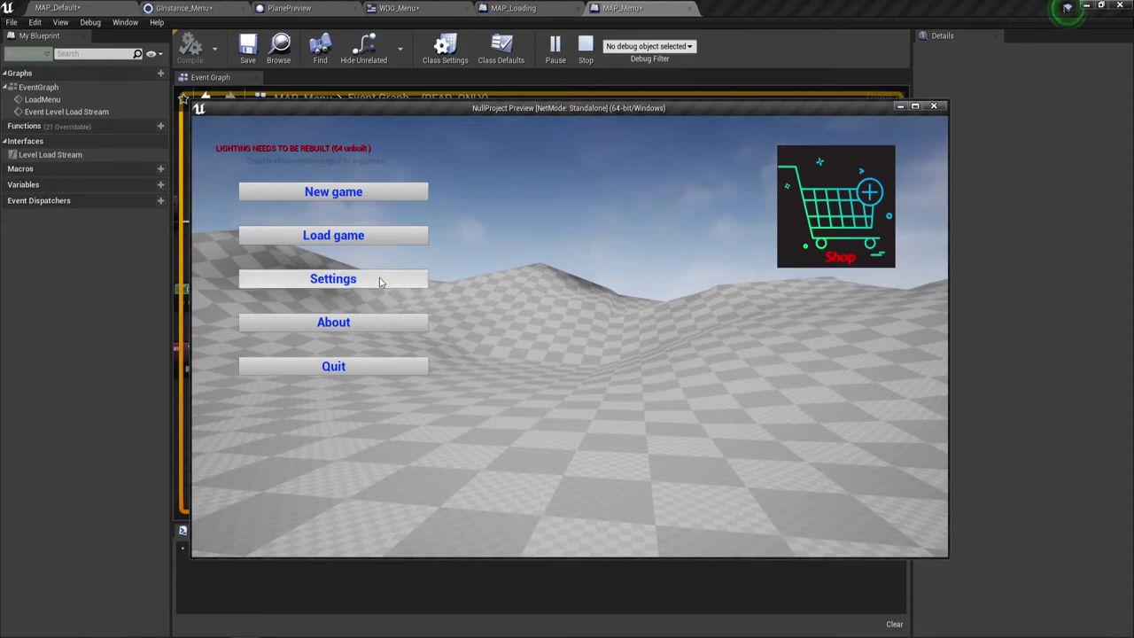
Step: Test the Settings and About screens, returning to the main menu each time
left_click(389, 280)
left_click(811, 537)
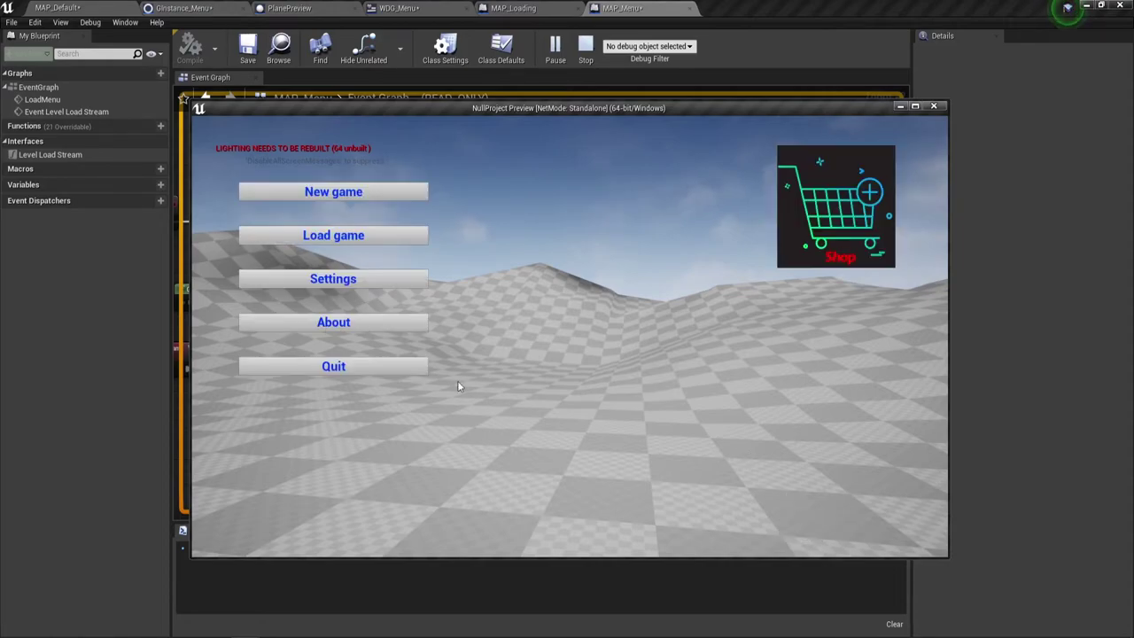
left_click(321, 325)
left_click(785, 523)
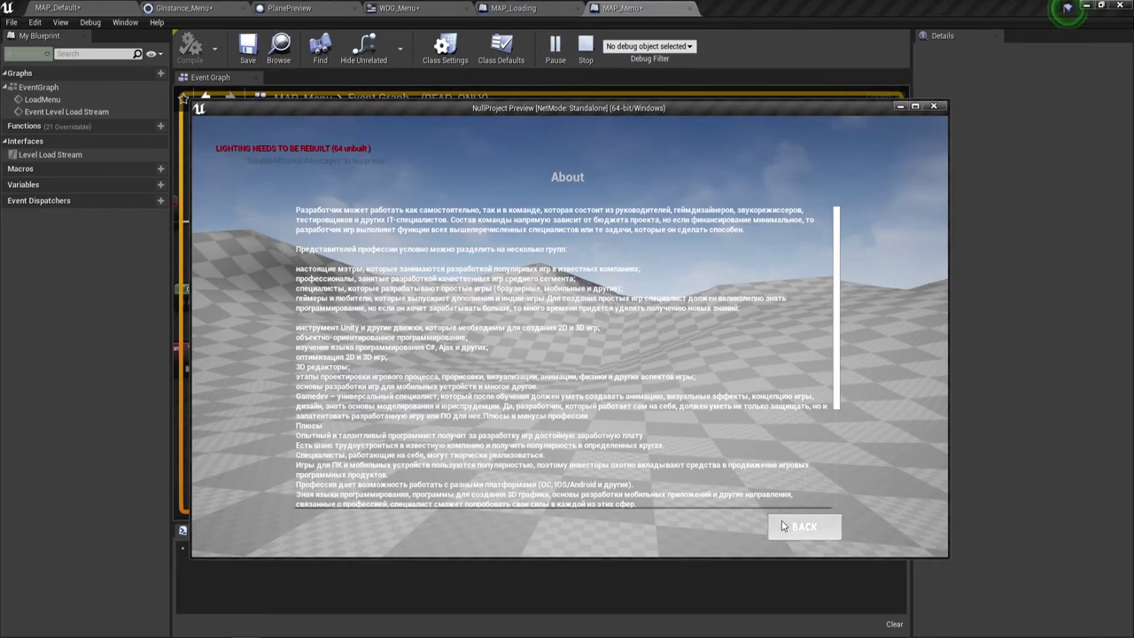
left_click(355, 324)
left_click(770, 528)
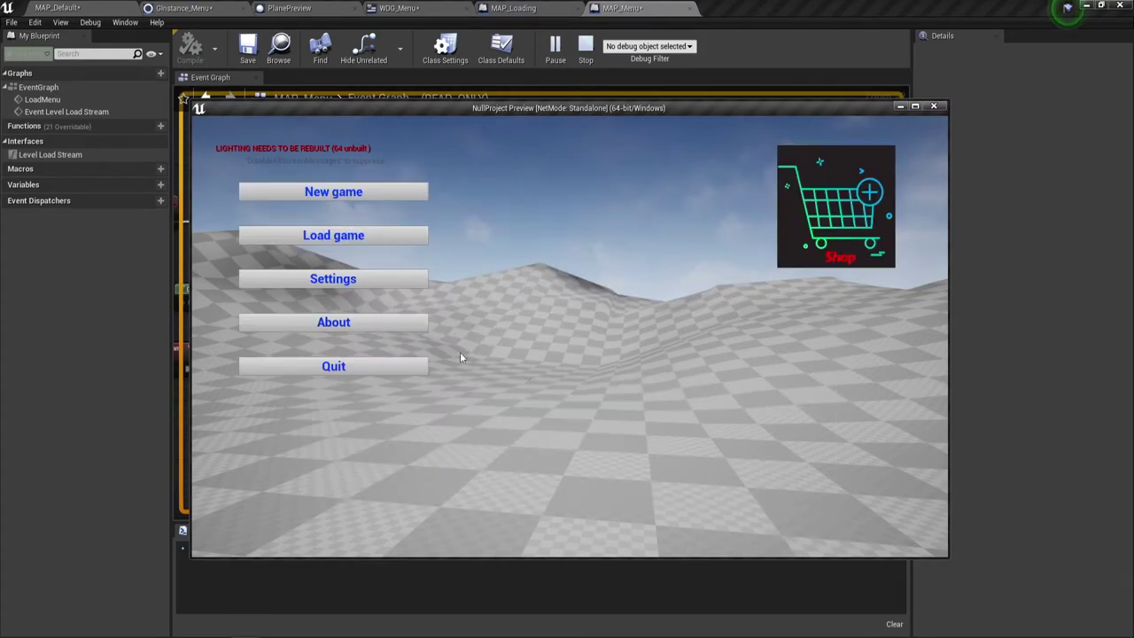
left_click(405, 323)
left_click(772, 524)
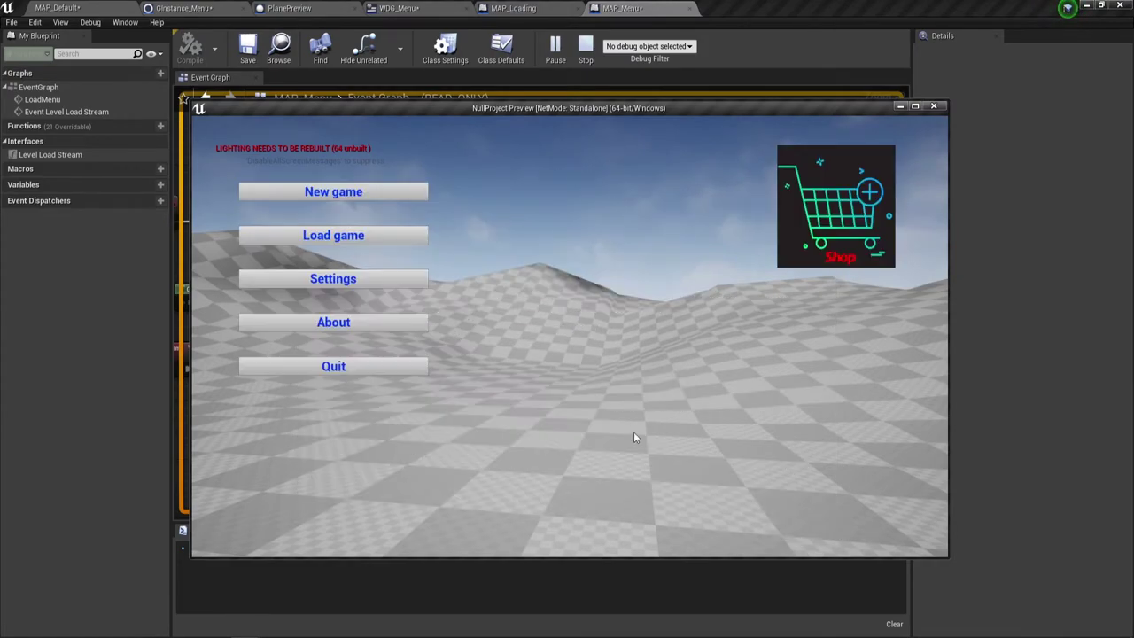
left_click(415, 324)
left_click(783, 524)
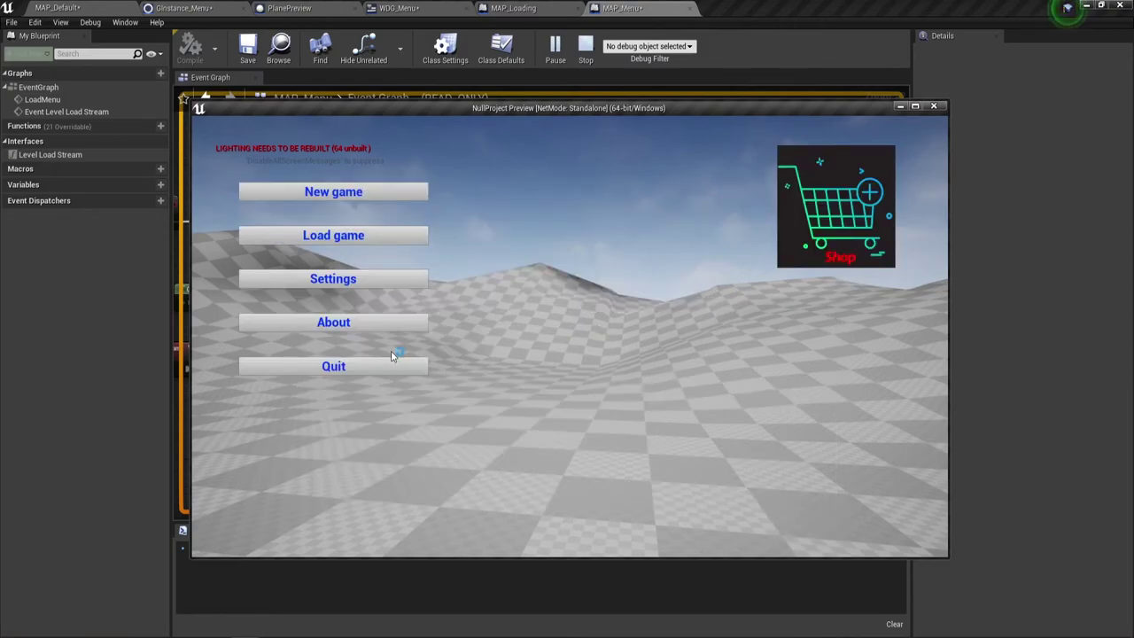
Step: Open the Shop screen and scroll through its item rows
left_click(842, 233)
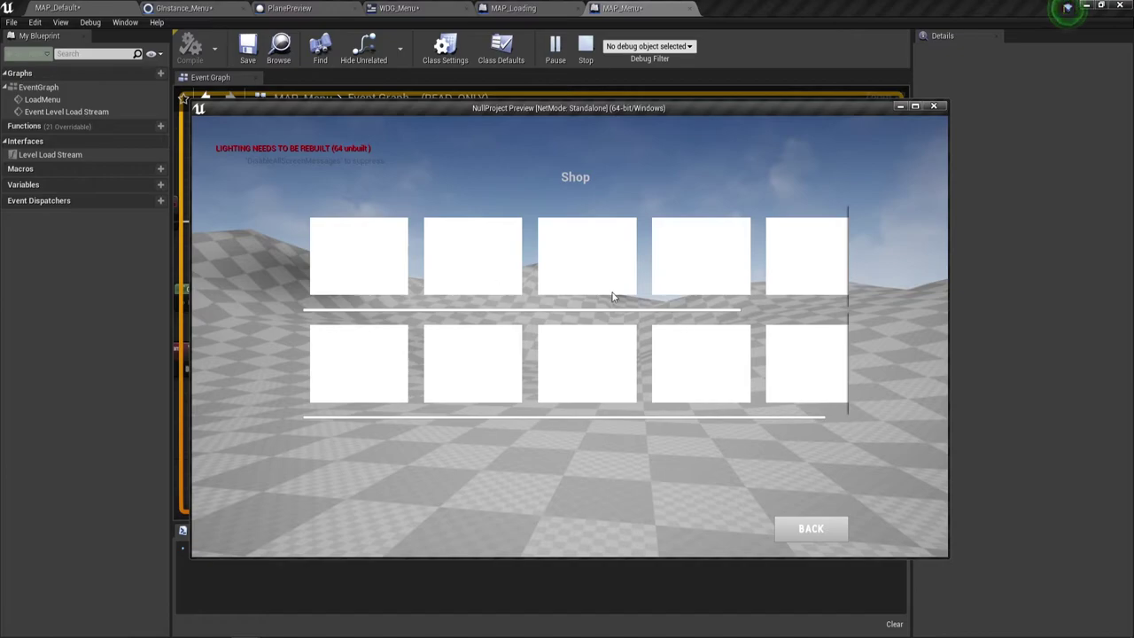
scroll(613, 290, "down", 1)
scroll(612, 291, "up", 1)
scroll(612, 290, "down", 1)
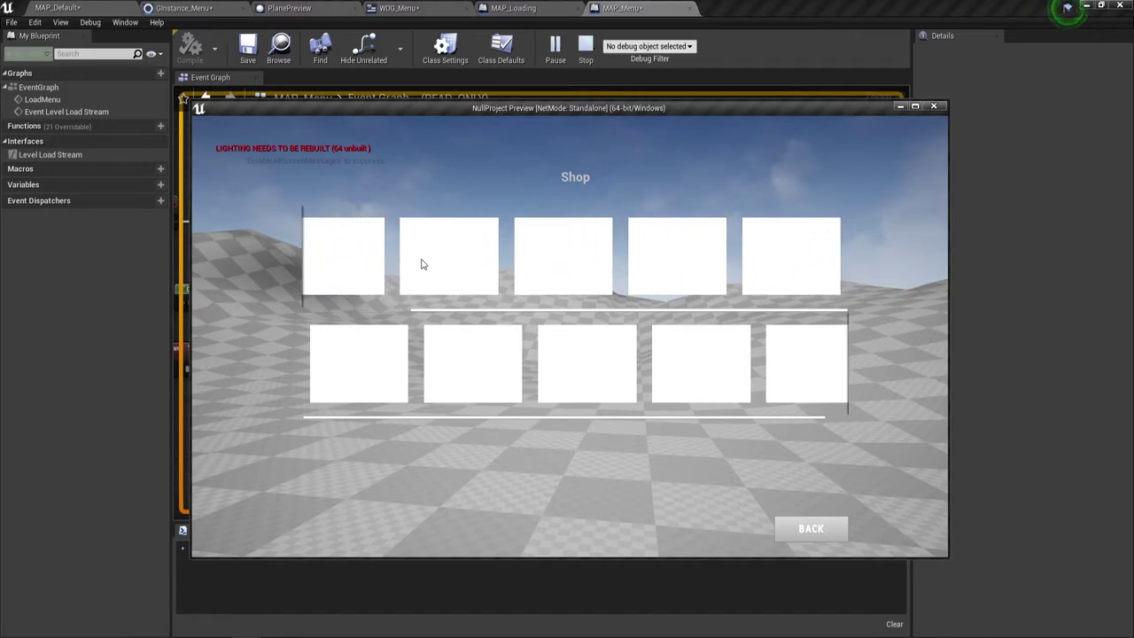
scroll(422, 264, "up", 1)
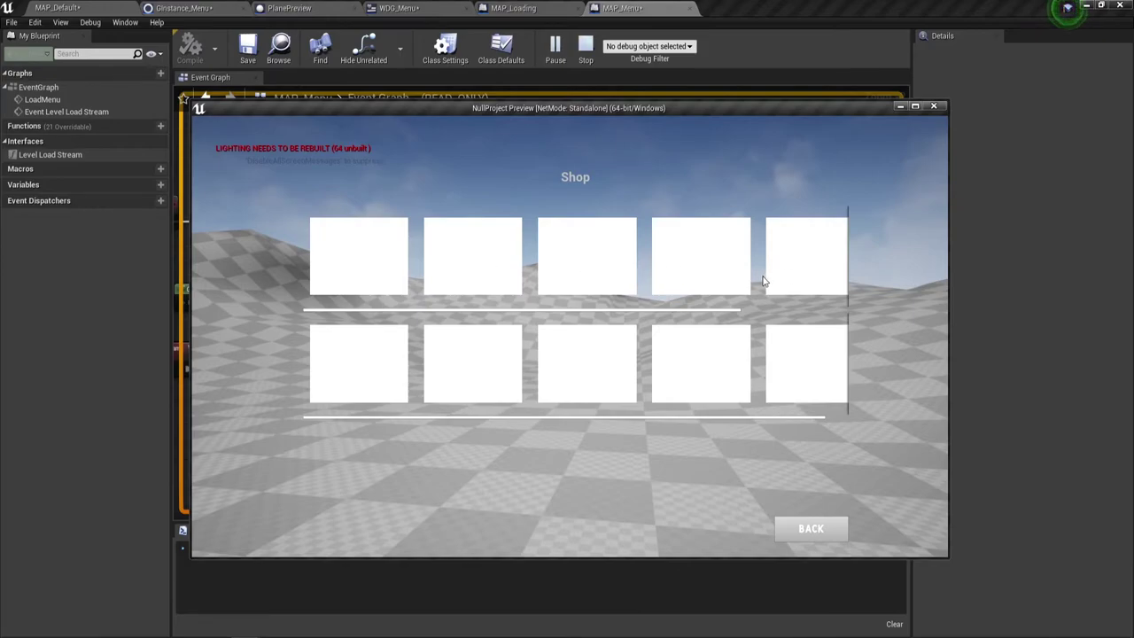
scroll(757, 277, "down", 1)
scroll(755, 273, "up", 1)
Step: Finish browsing the Shop items, go BACK, and dismiss the main menu
scroll(755, 275, "down", 1)
scroll(472, 366, "down", 1)
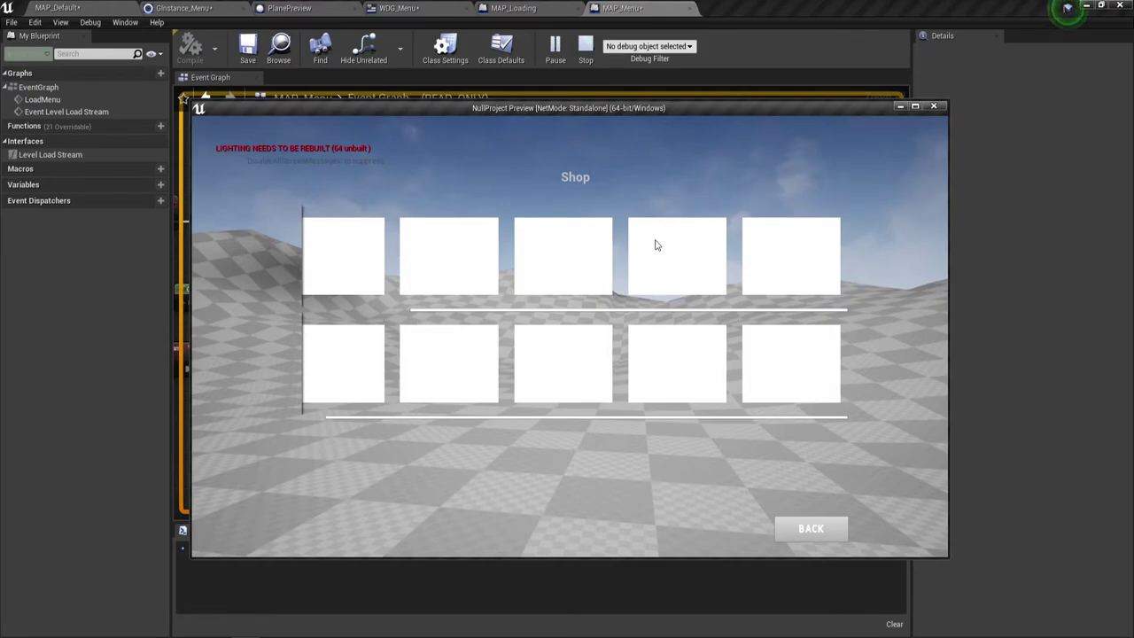
scroll(694, 286, "up", 1)
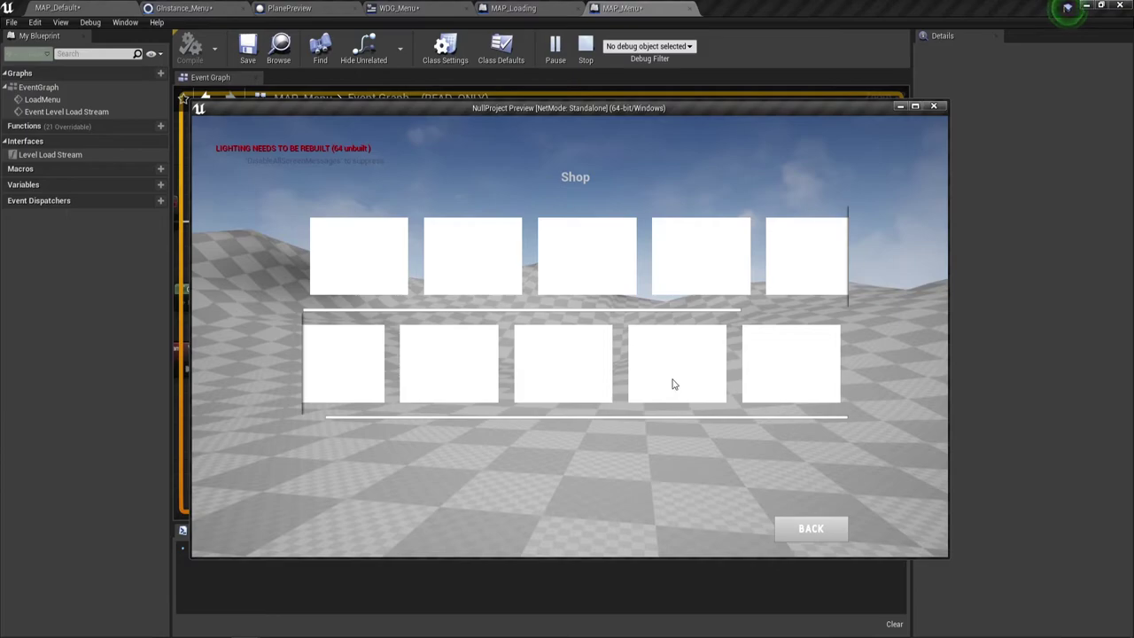
scroll(672, 383, "up", 1)
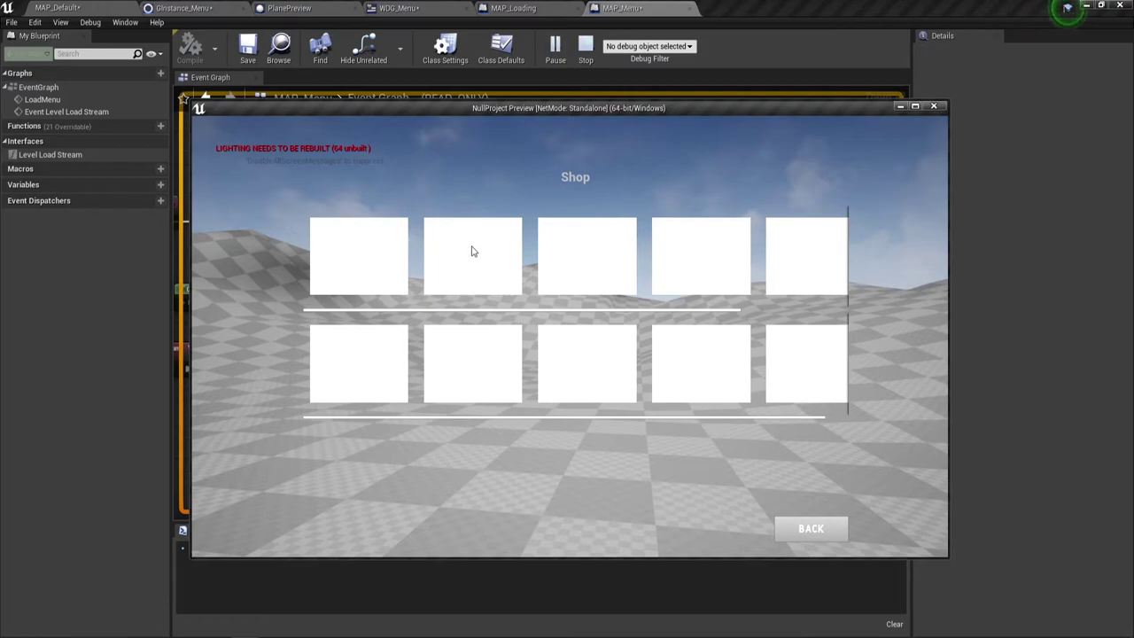
left_click(820, 531)
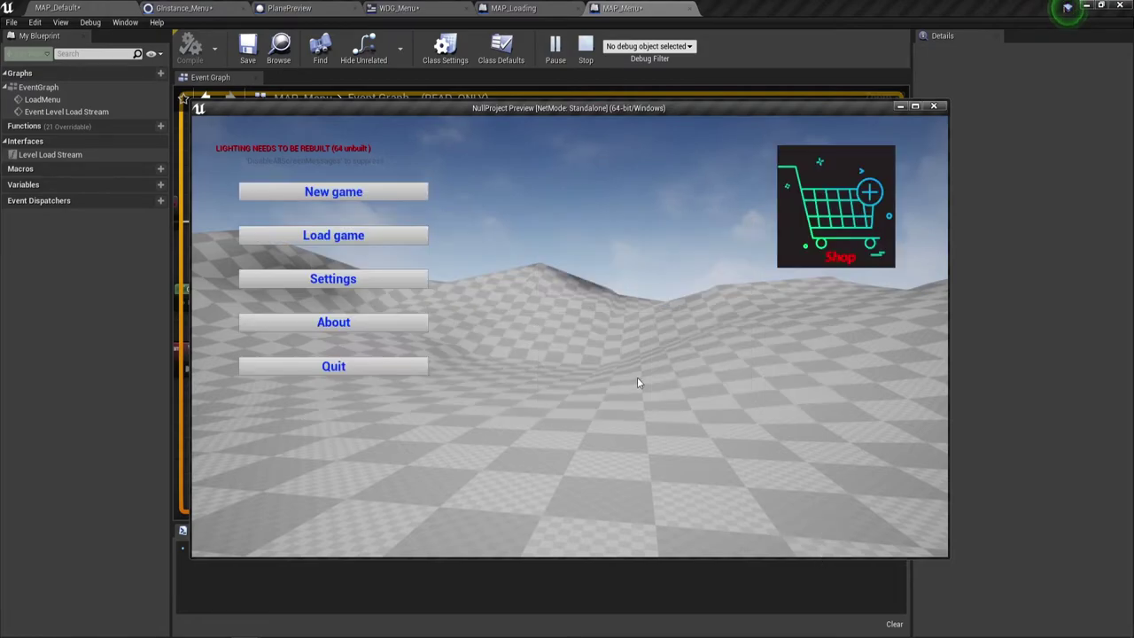
left_click(324, 186)
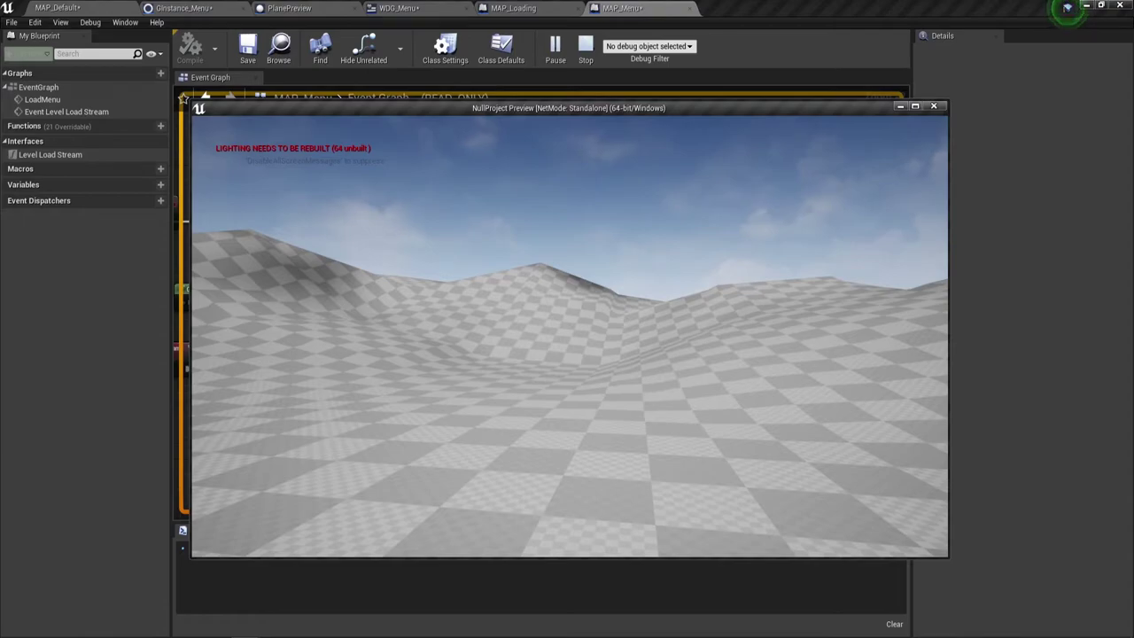
Step: Stop play, inspect a SetInputMode_UIOnly error, and move the Message Log aside
key("Escape")
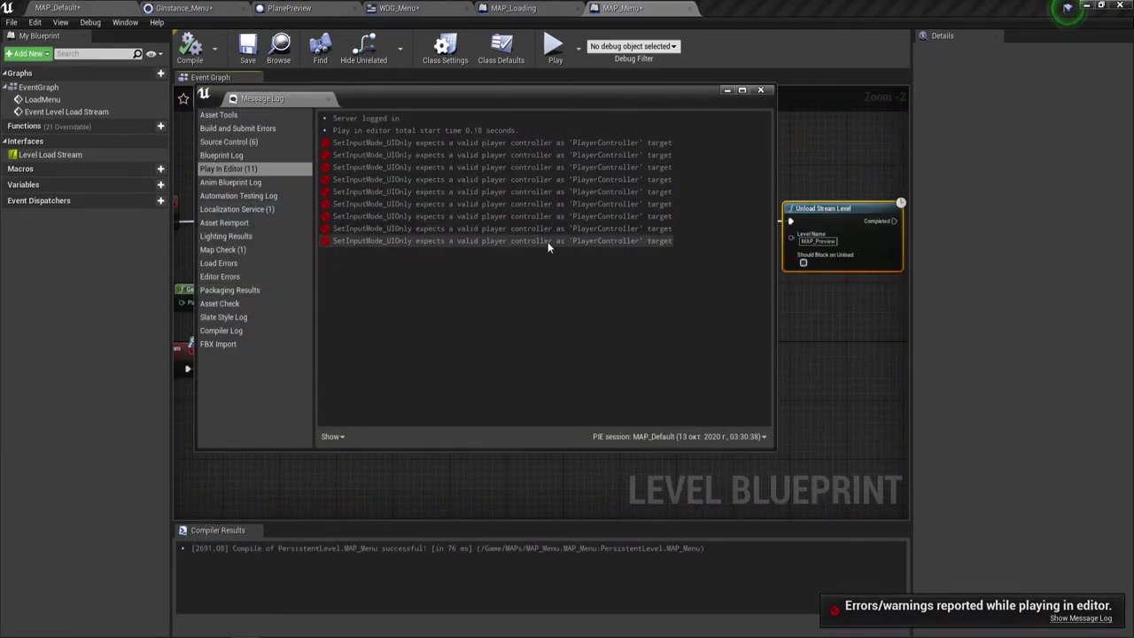
left_click(587, 229)
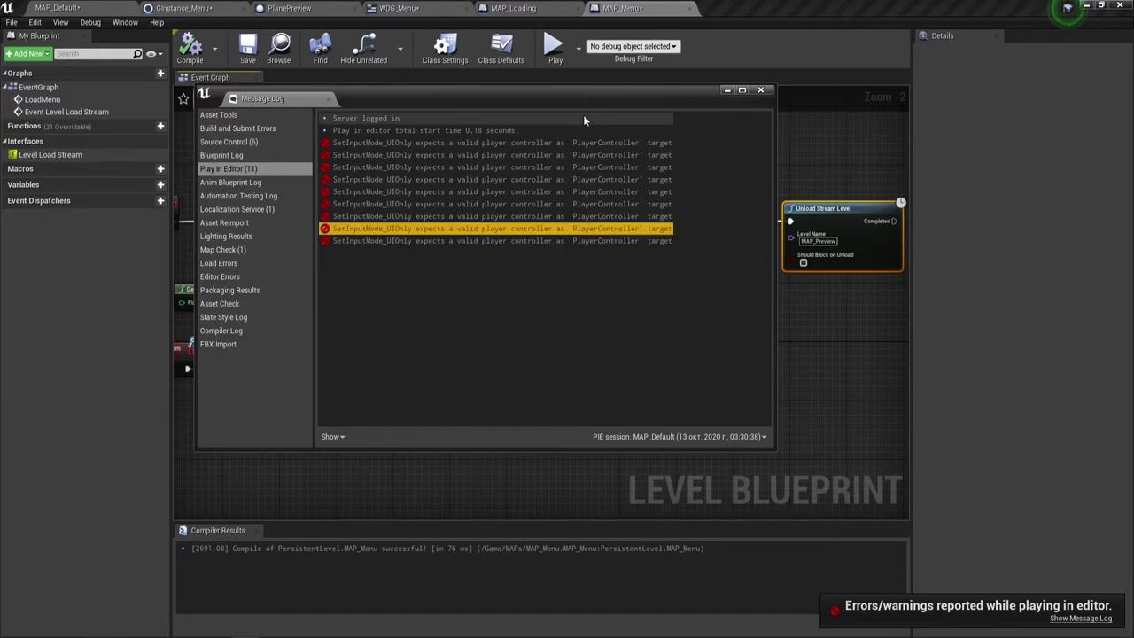
left_click_drag(575, 90, 779, 181)
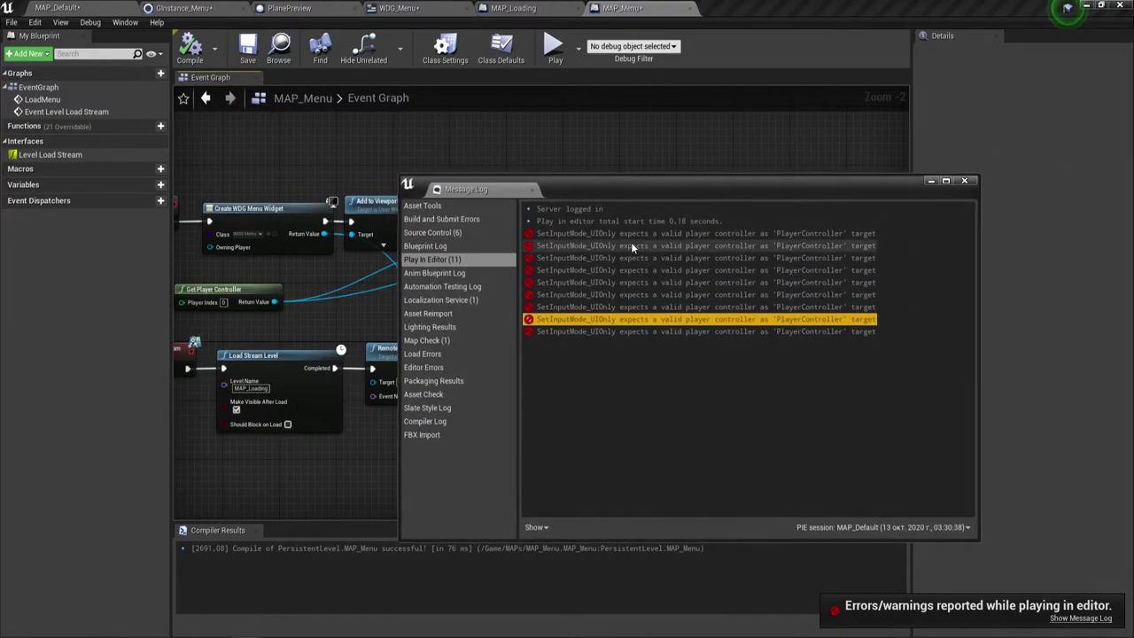
scroll(354, 389, "down", 2)
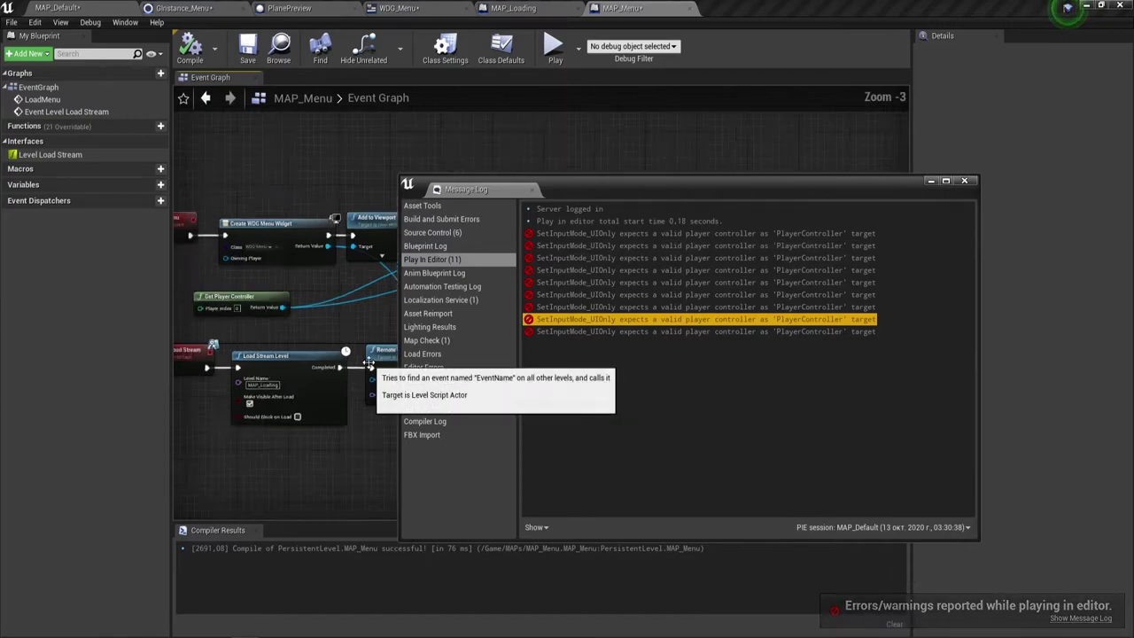
scroll(313, 339, "up", 2)
Step: Move Get Player Controller right, close the log, and pan to the LoadMenu event
left_click_drag(221, 292, 317, 295)
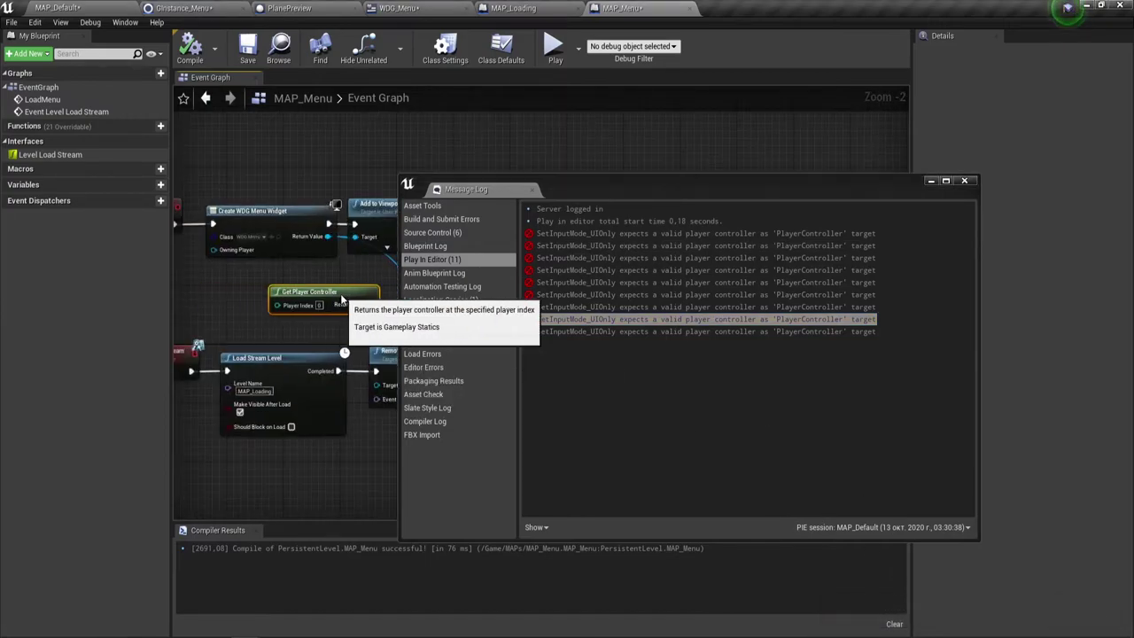
mouse_move(341, 357)
right_mouse_down()
mouse_move(226, 345)
mouse_move(350, 321)
right_mouse_up()
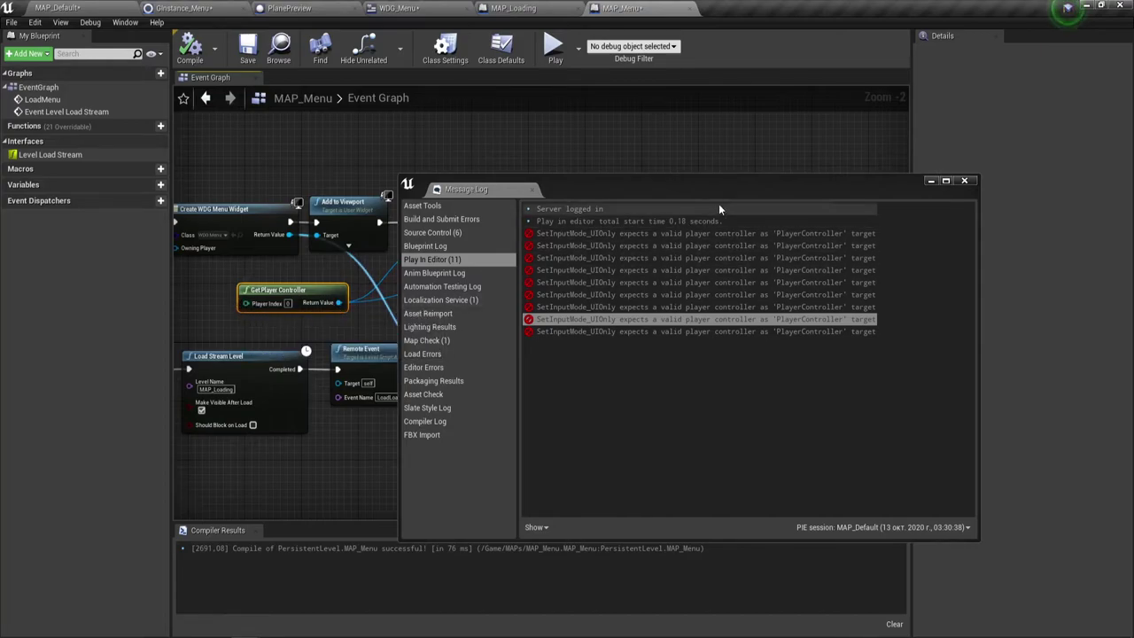
left_click(965, 181)
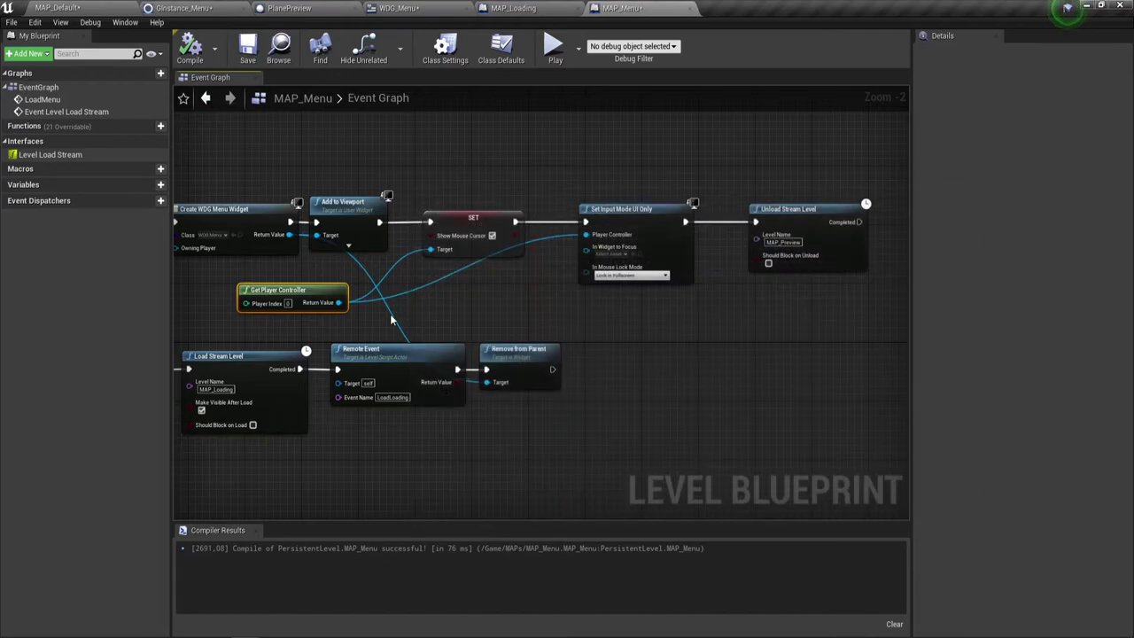
right_click_drag(393, 317, 497, 309)
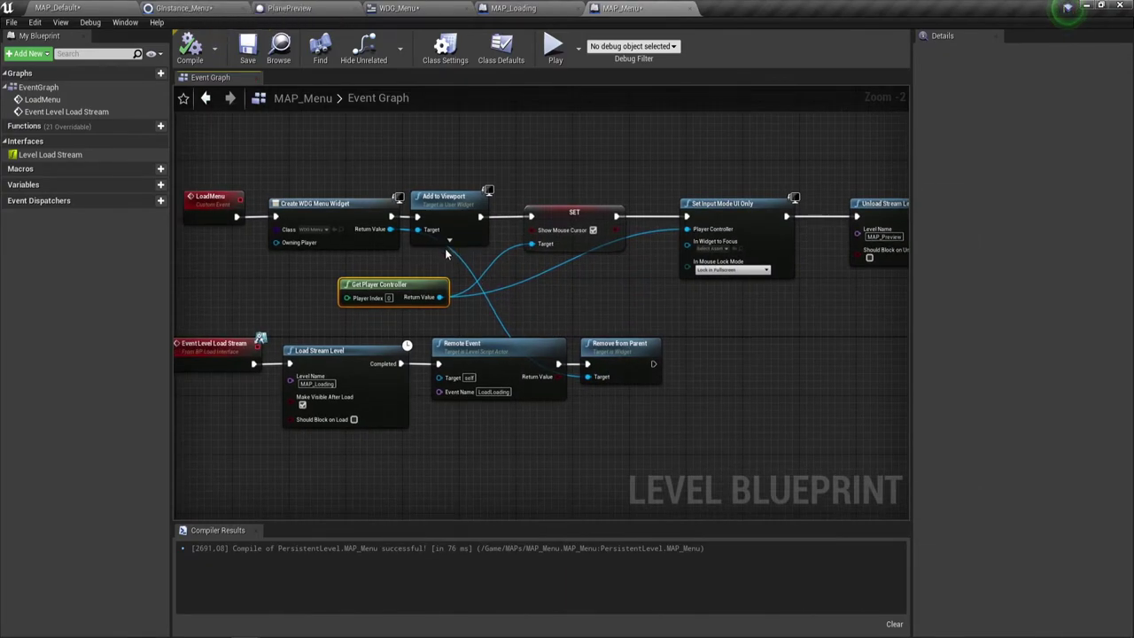
right_click_drag(442, 309, 534, 326)
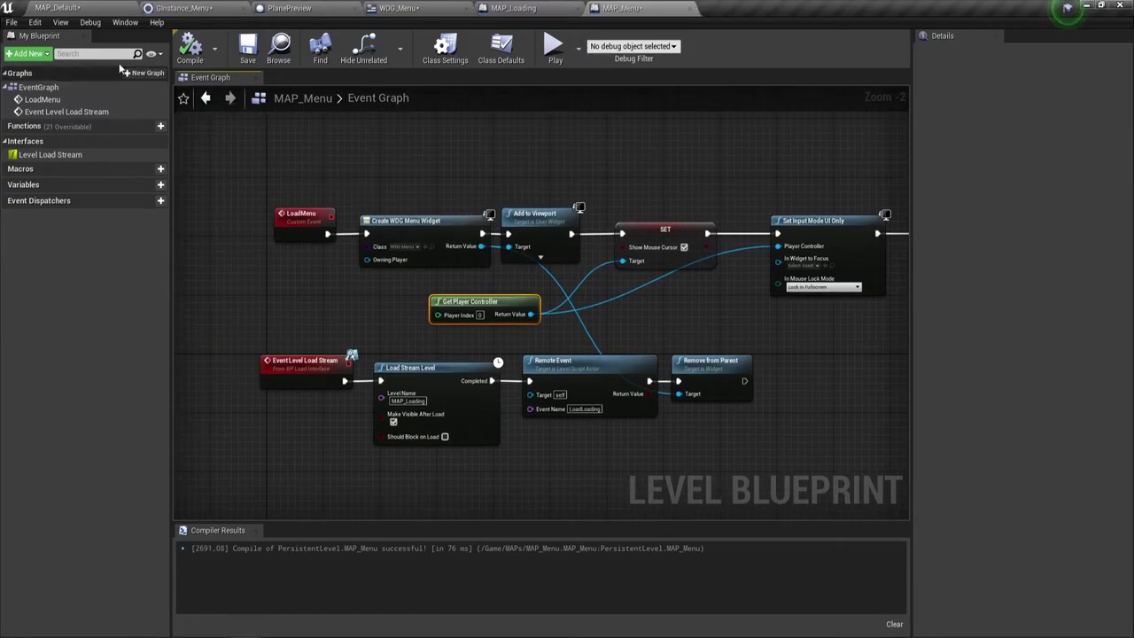
Step: In the MAP_Default level, select the player start and open the MENU/02_Menu folder
left_click(86, 8)
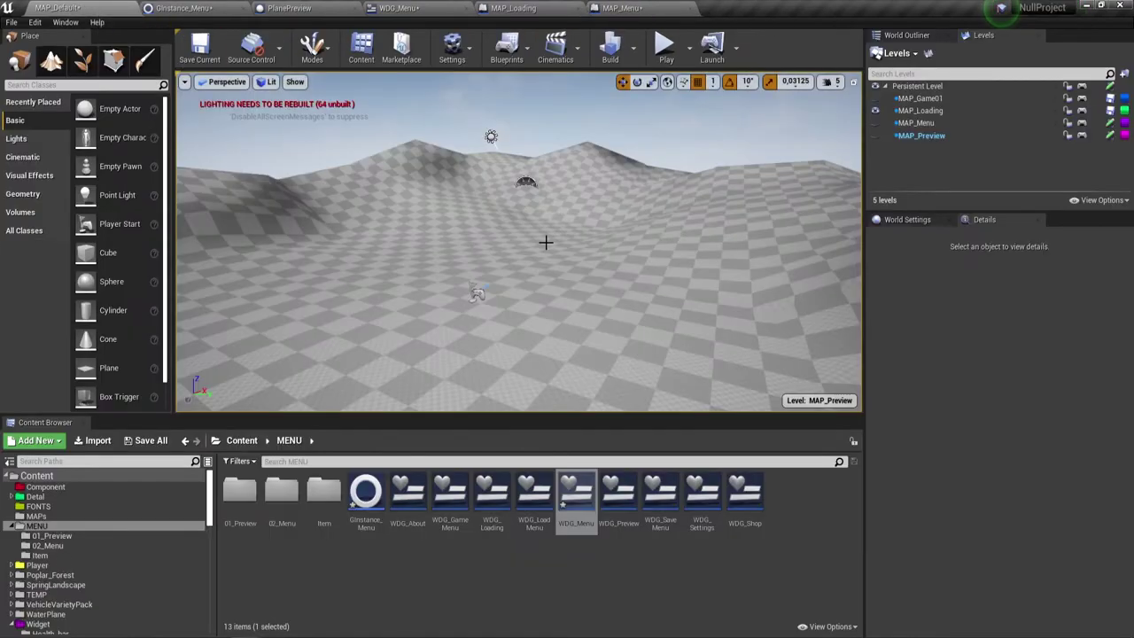
left_click(478, 291)
scroll(990, 502, "down", 5)
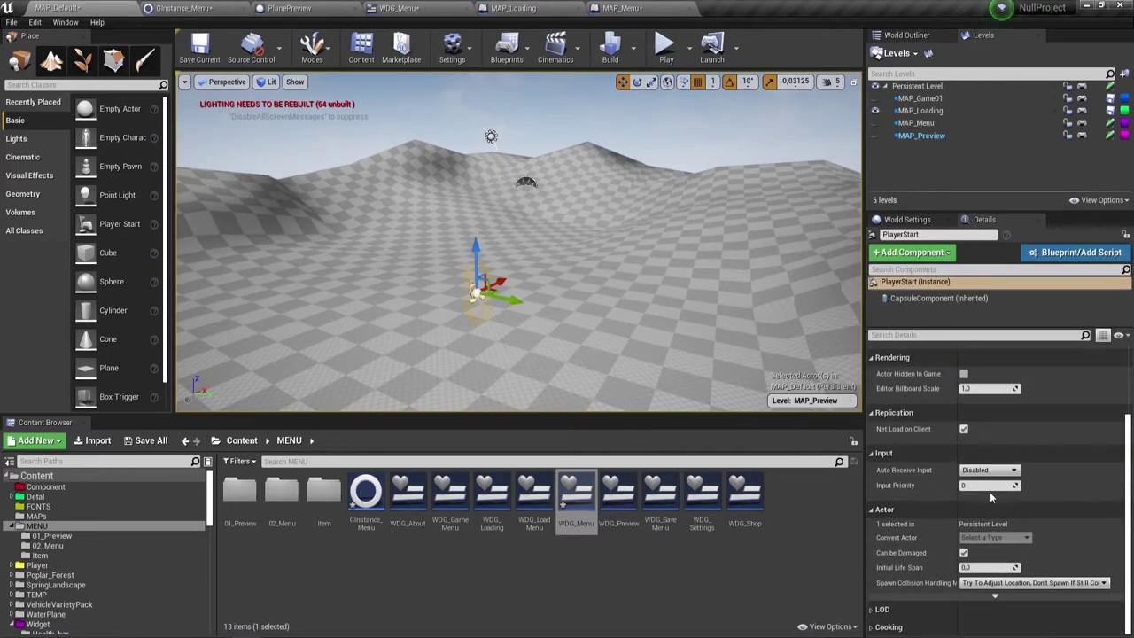
scroll(1008, 526, "up", 1)
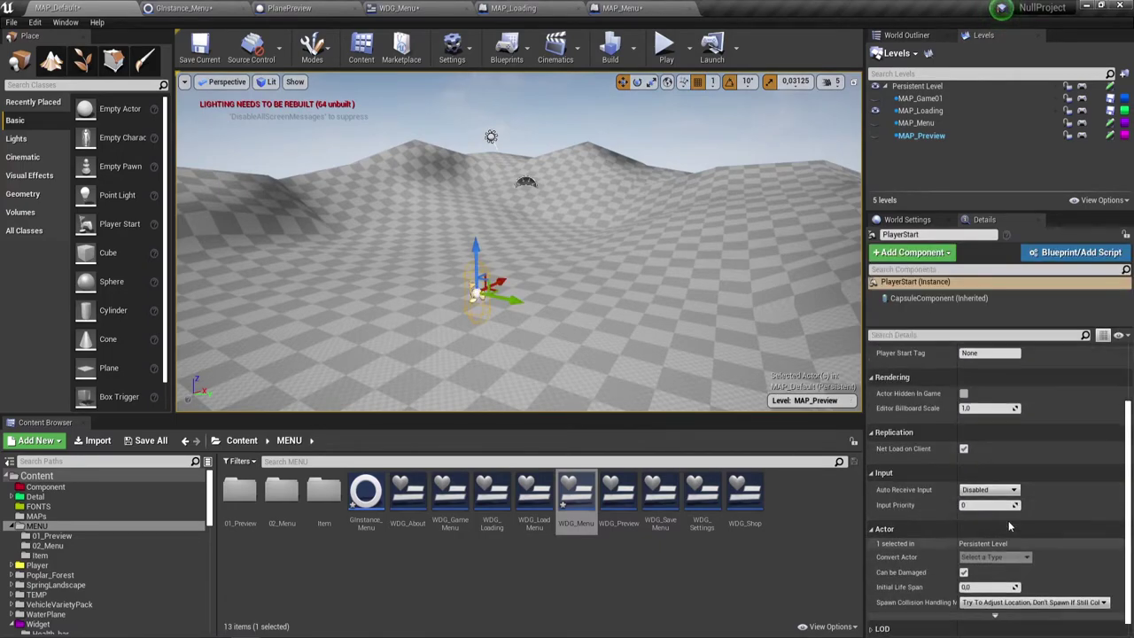
scroll(1008, 526, "up", 3)
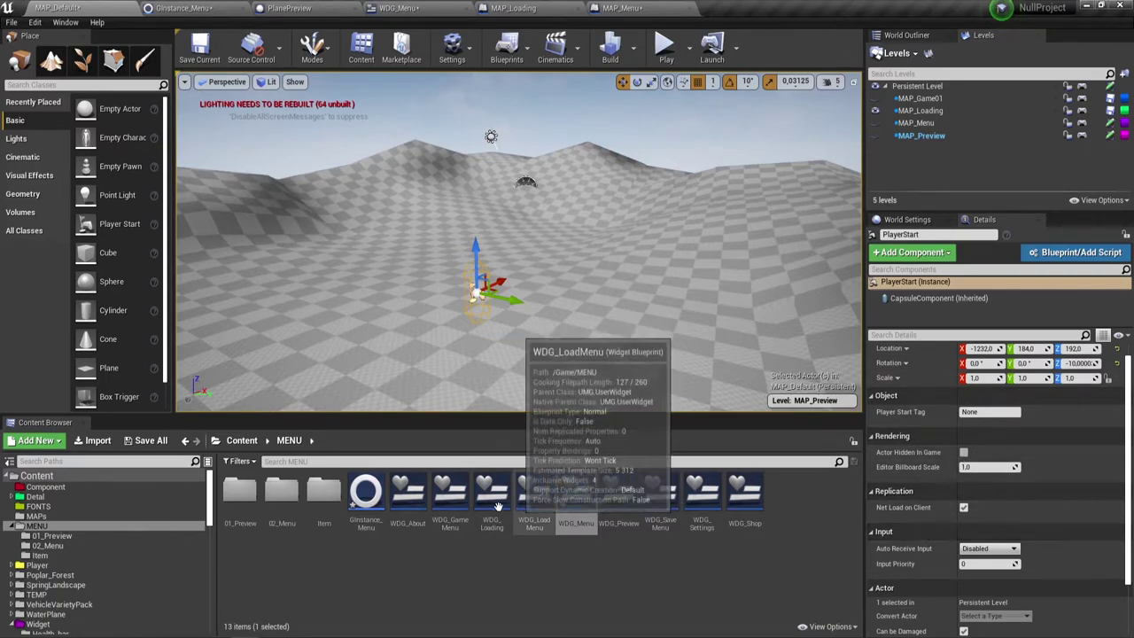
left_click(240, 496)
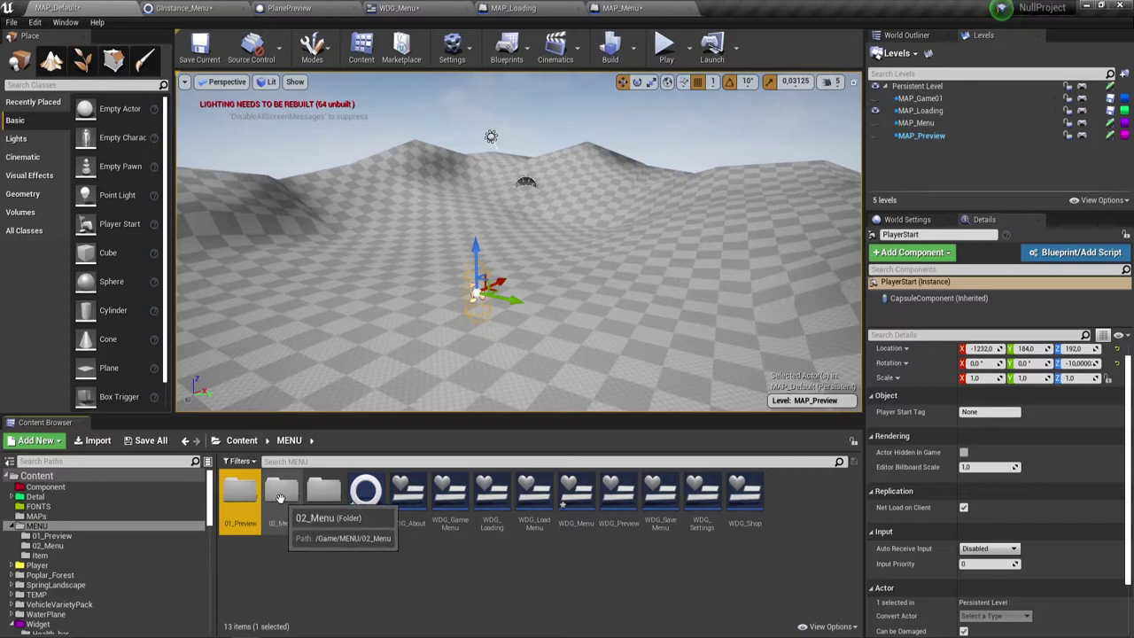
double_click(280, 497)
Step: Place a MenuPawn near the player start with Auto Possess Player set to Player 0, then play
mouse_move(325, 492)
left_mouse_down()
mouse_move(460, 401)
mouse_move(484, 363)
left_mouse_up()
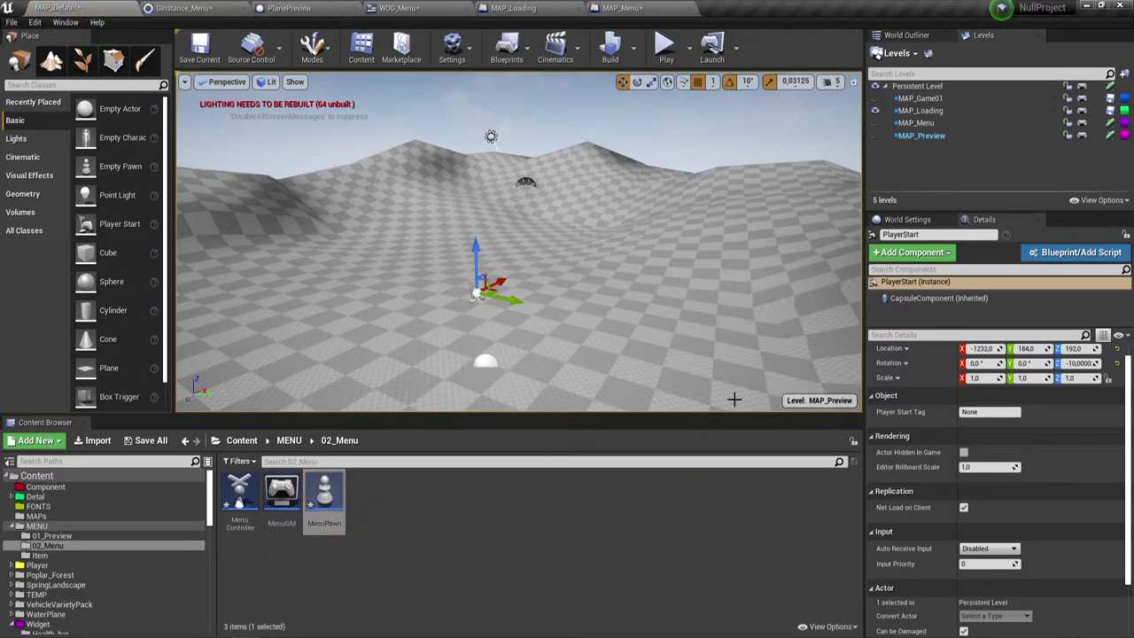
left_click(483, 365)
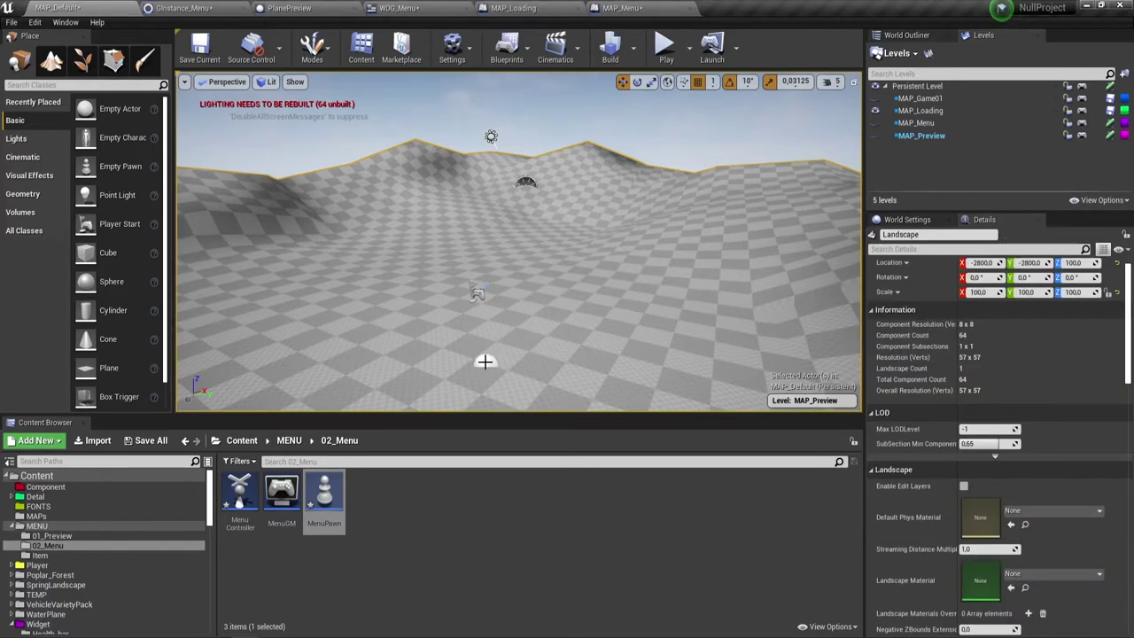
left_click(486, 359)
left_click(988, 471)
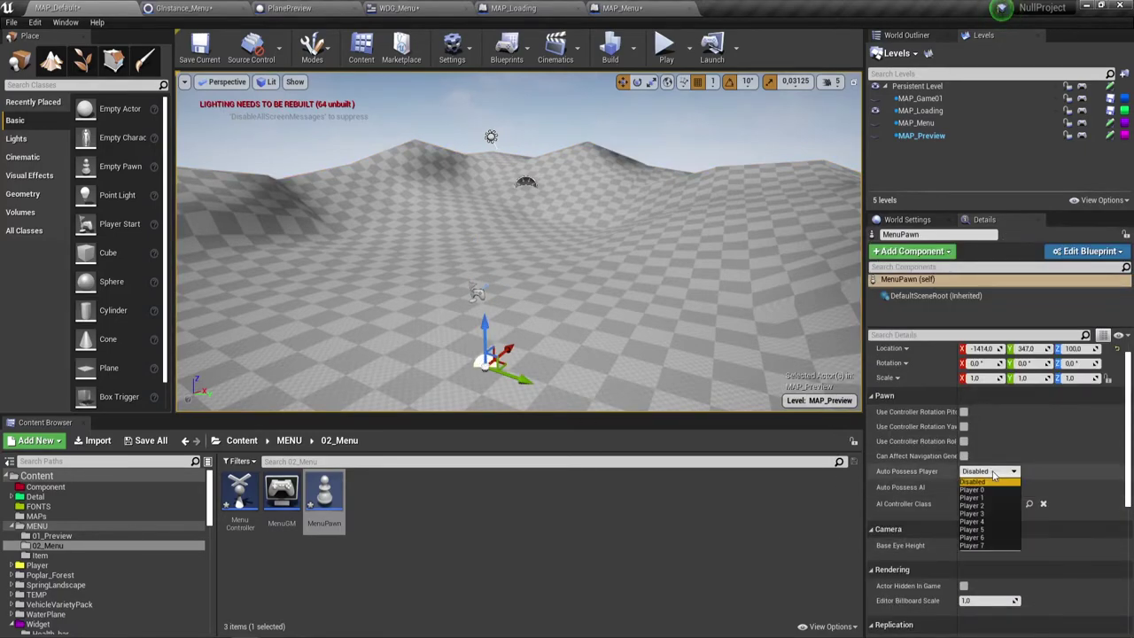
left_click(983, 489)
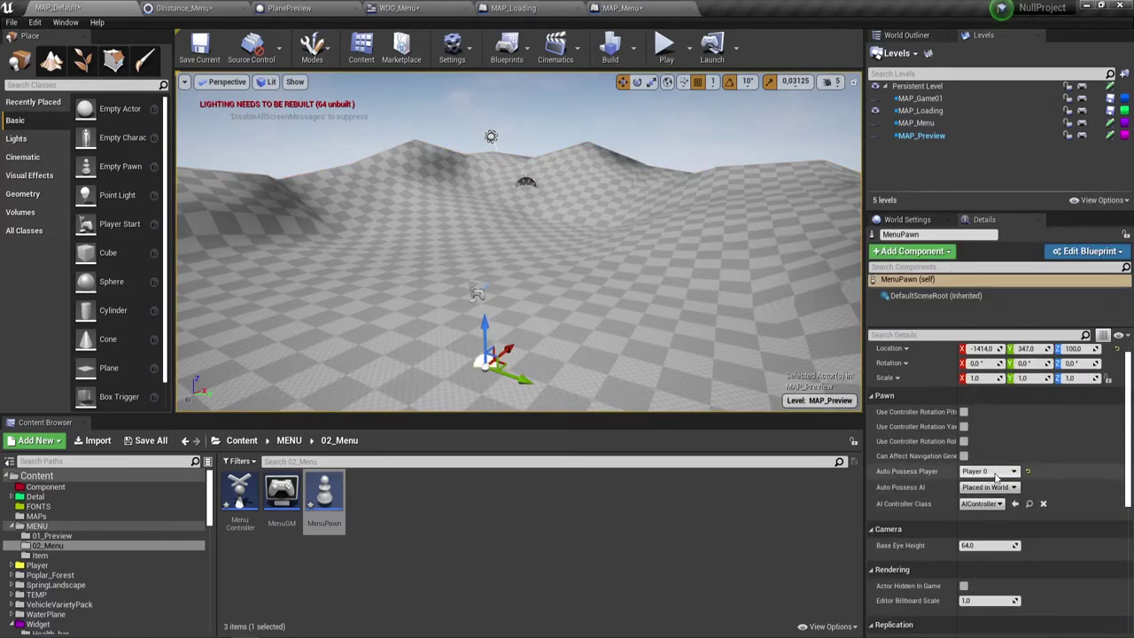
left_click(667, 49)
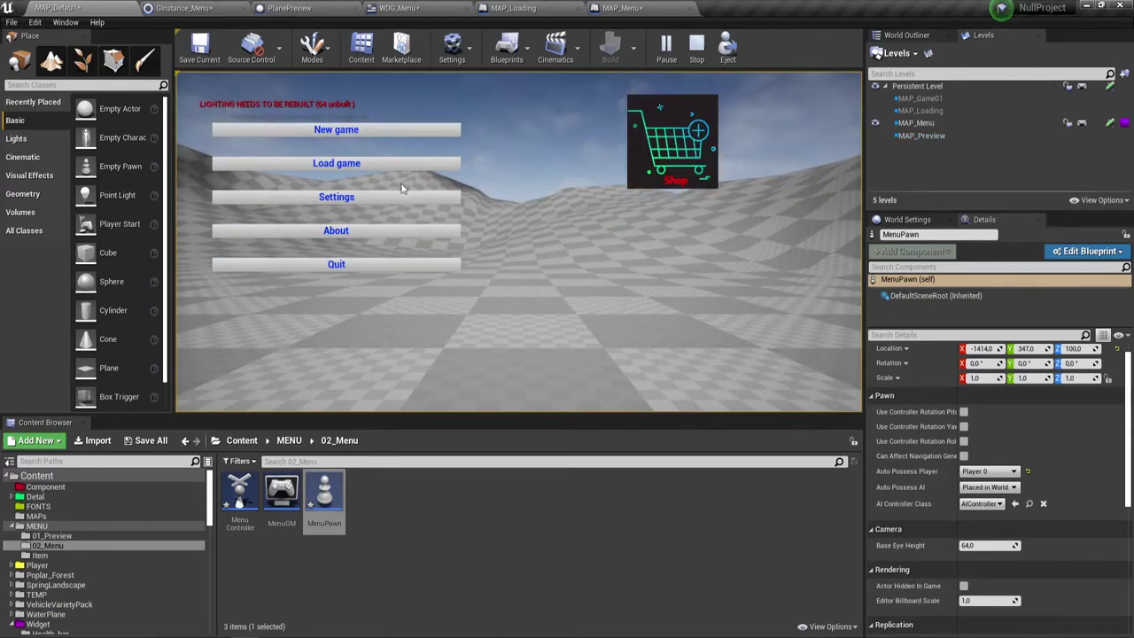
Step: Click into the running game view and stop the test play with Esc
left_click(401, 129)
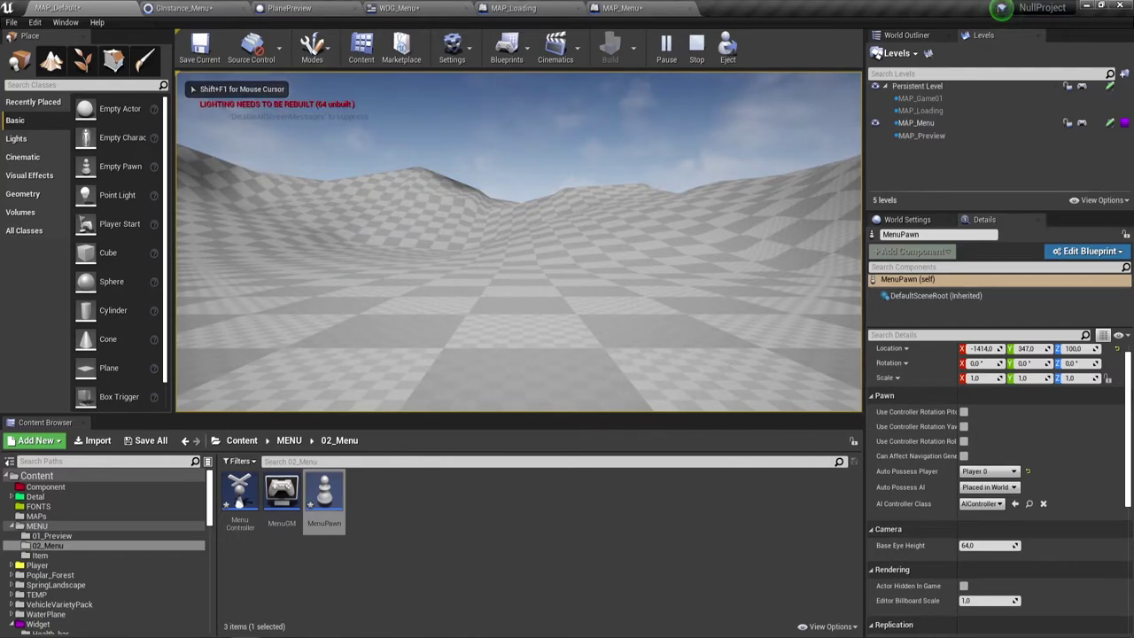
key("Escape")
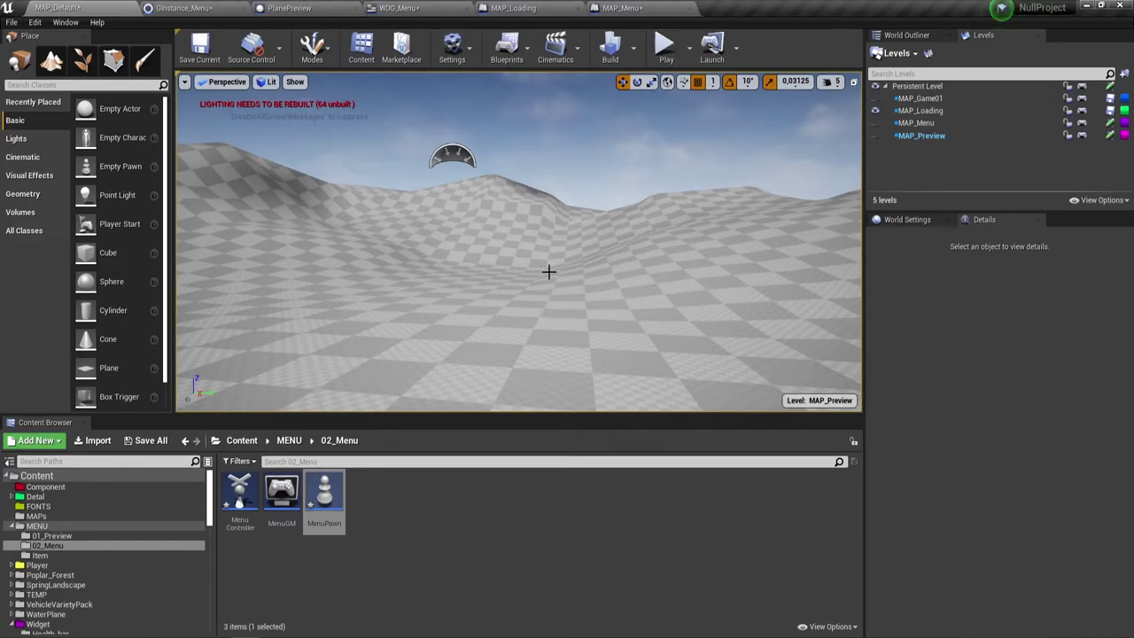
Step: Reposition the MenuPawn around the player start in the viewport
mouse_move(548, 272)
right_mouse_down()
mouse_move(428, 129)
mouse_move(499, 256)
right_mouse_up()
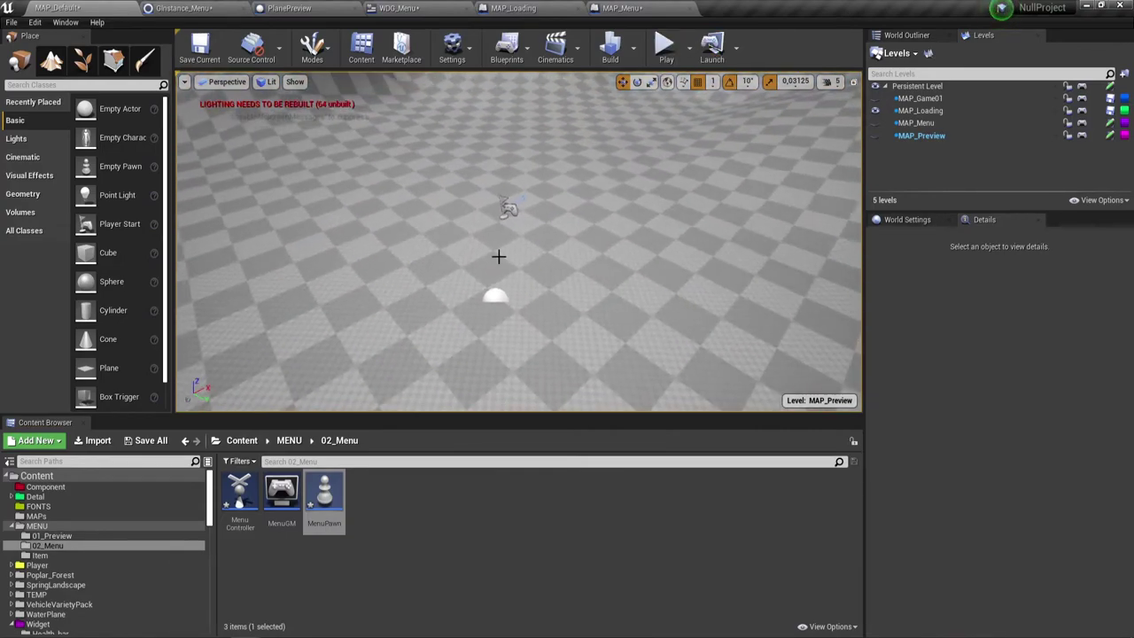
left_click(515, 208)
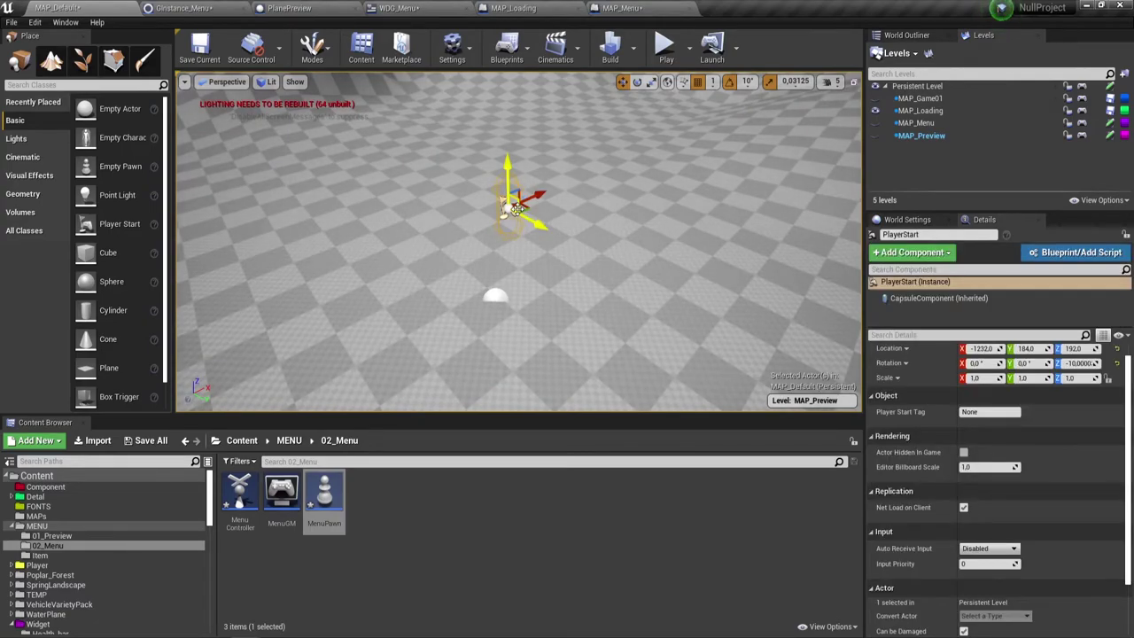
left_click(496, 295)
mouse_move(503, 298)
left_mouse_down()
mouse_move(572, 229)
mouse_move(593, 280)
mouse_move(536, 241)
left_mouse_up()
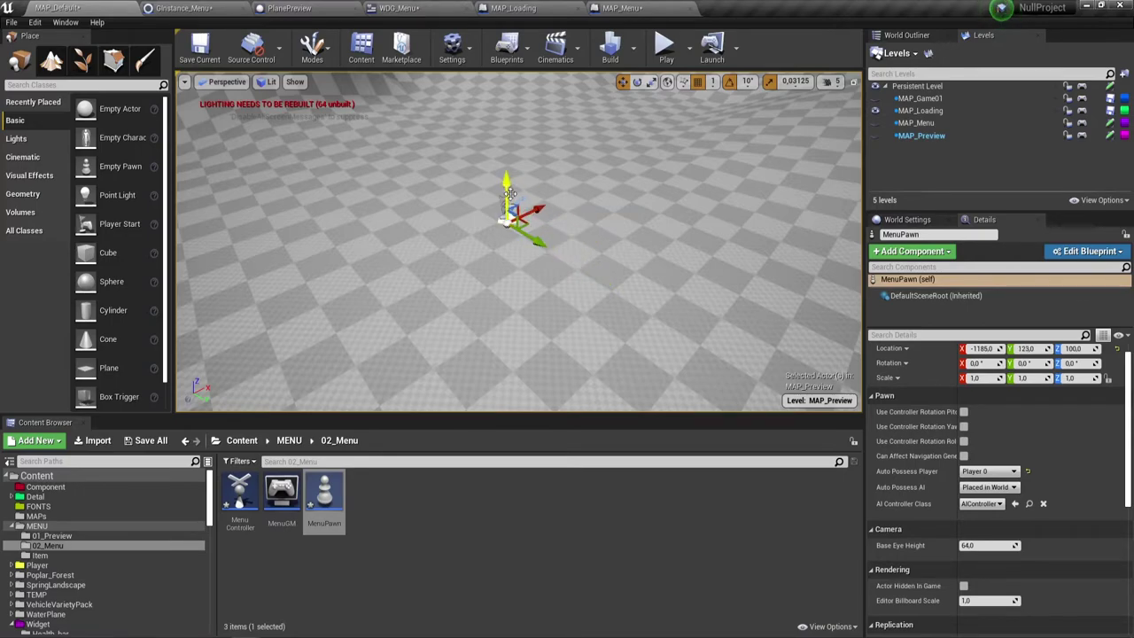
left_click(500, 197)
left_click(503, 197)
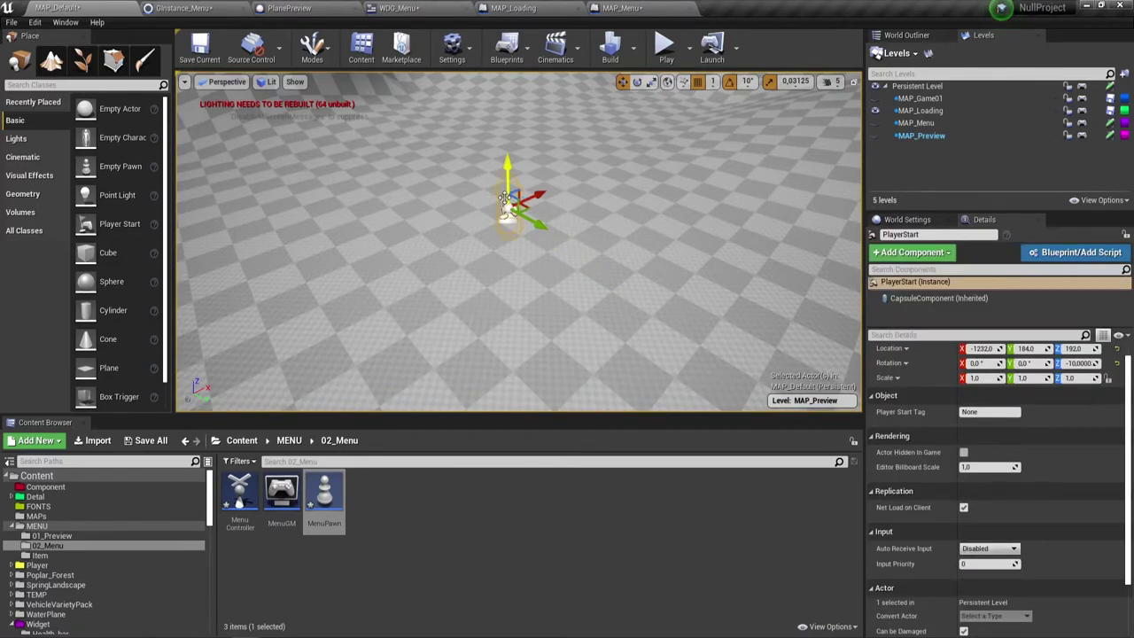
mouse_move(503, 197)
right_mouse_down()
mouse_move(532, 266)
mouse_move(501, 269)
right_mouse_up()
left_click(506, 282)
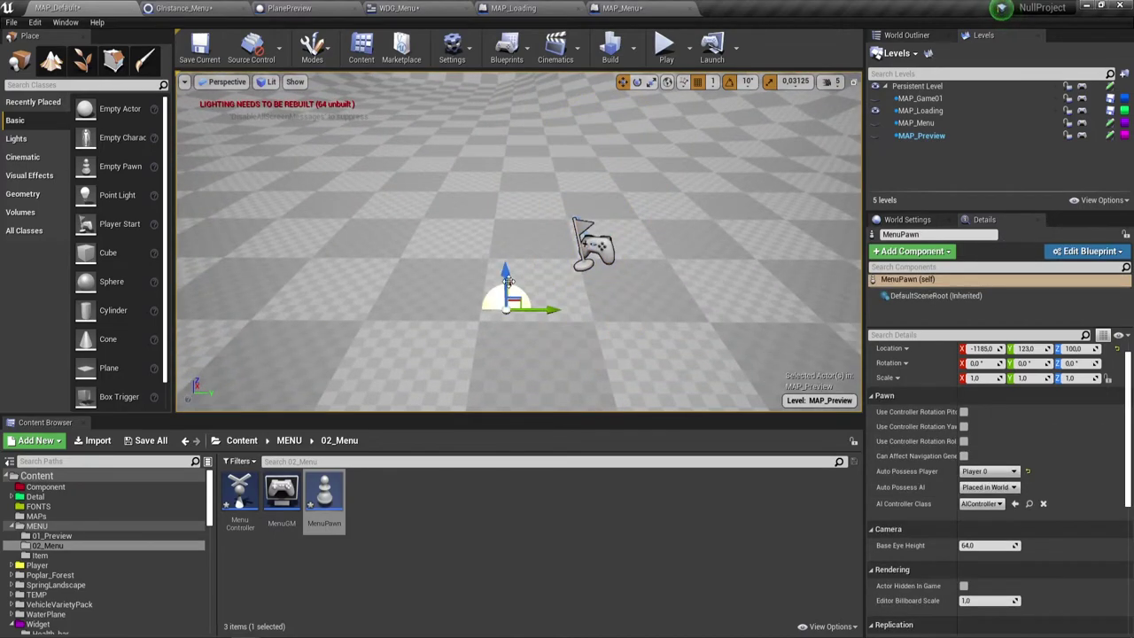
mouse_move(510, 280)
left_mouse_down()
mouse_move(525, 331)
mouse_move(605, 331)
left_mouse_up()
Step: Delete the player start from the level and run a quick test play
left_click(604, 242)
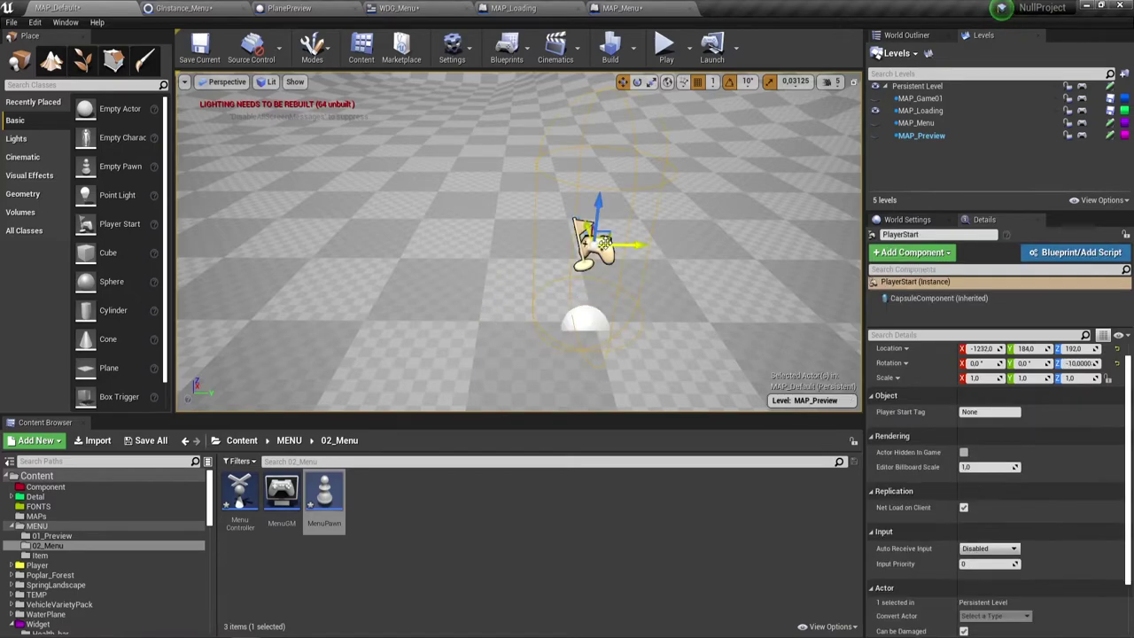
key("Delete")
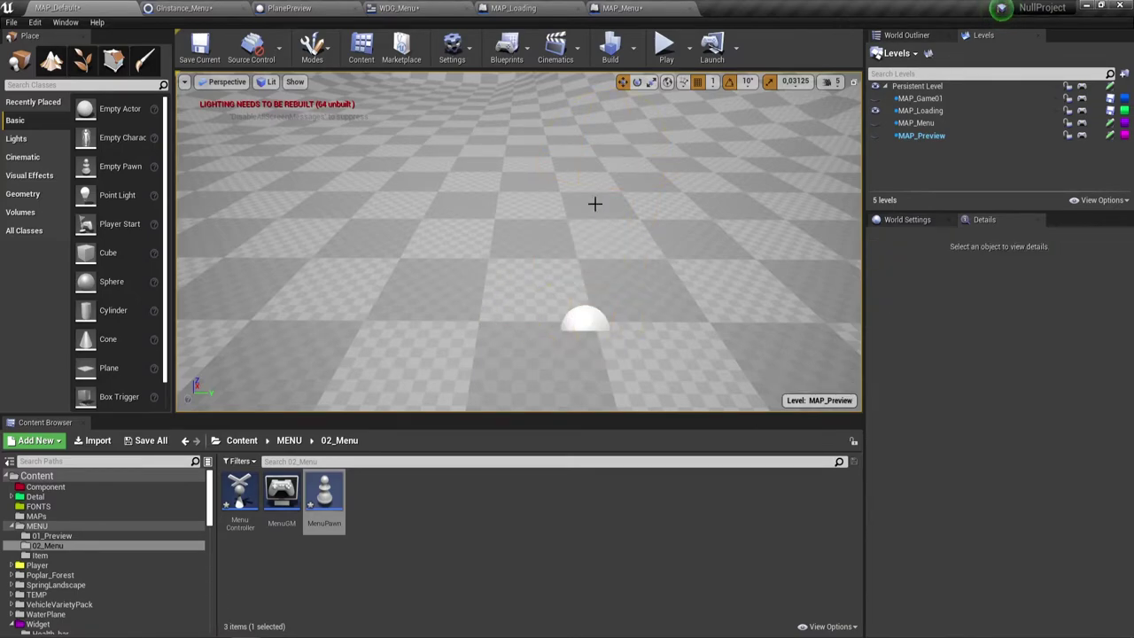
left_click(666, 46)
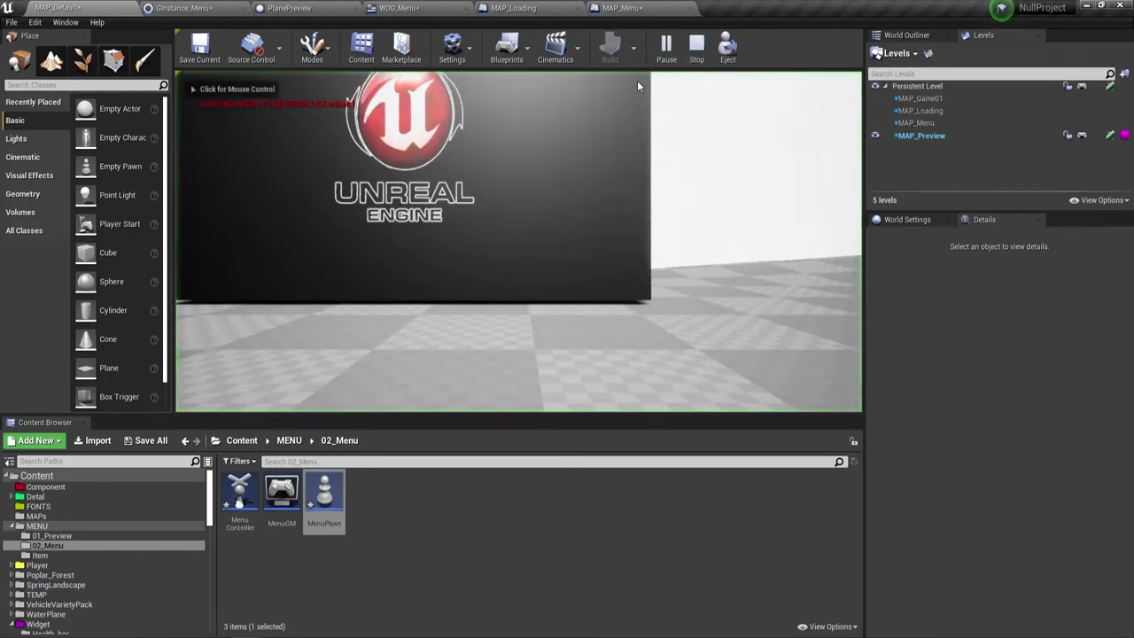
left_click(697, 46)
Step: Raise the MenuPawn to Z 221 and run a quick test play
right_click_drag(605, 278, 516, 257)
left_click(518, 254)
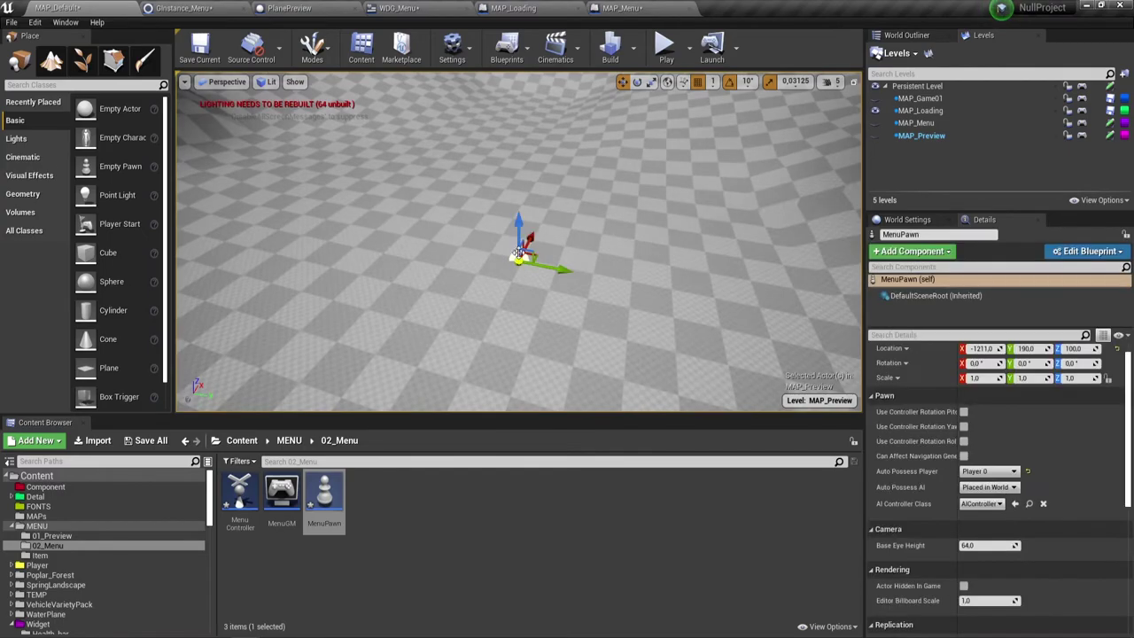
left_click_drag(520, 222, 521, 186)
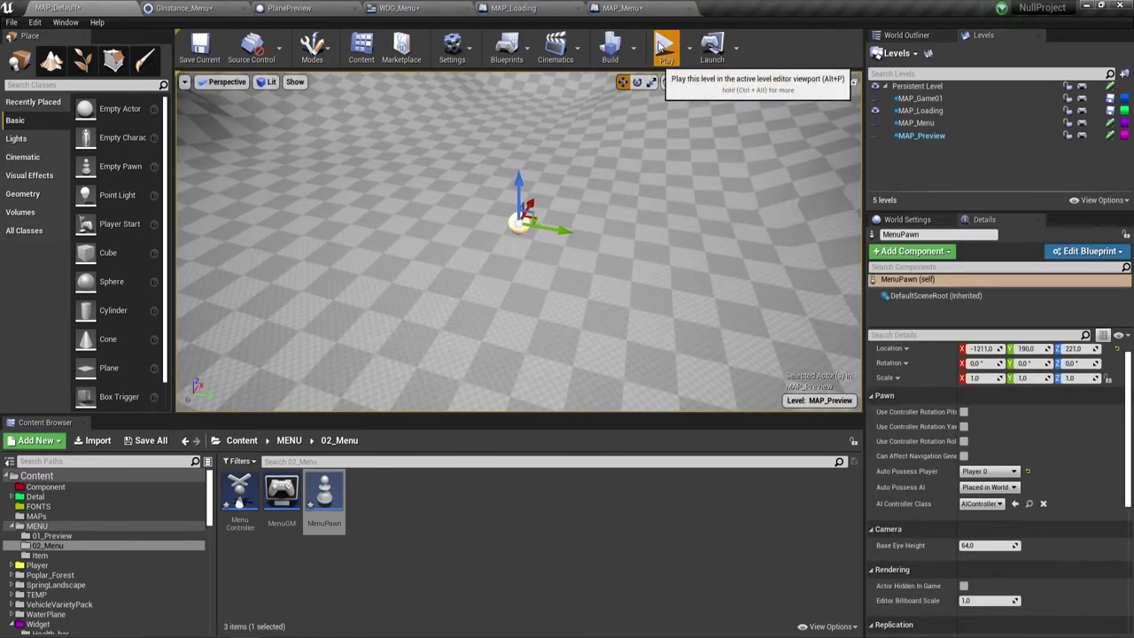
left_click(664, 46)
left_click(696, 46)
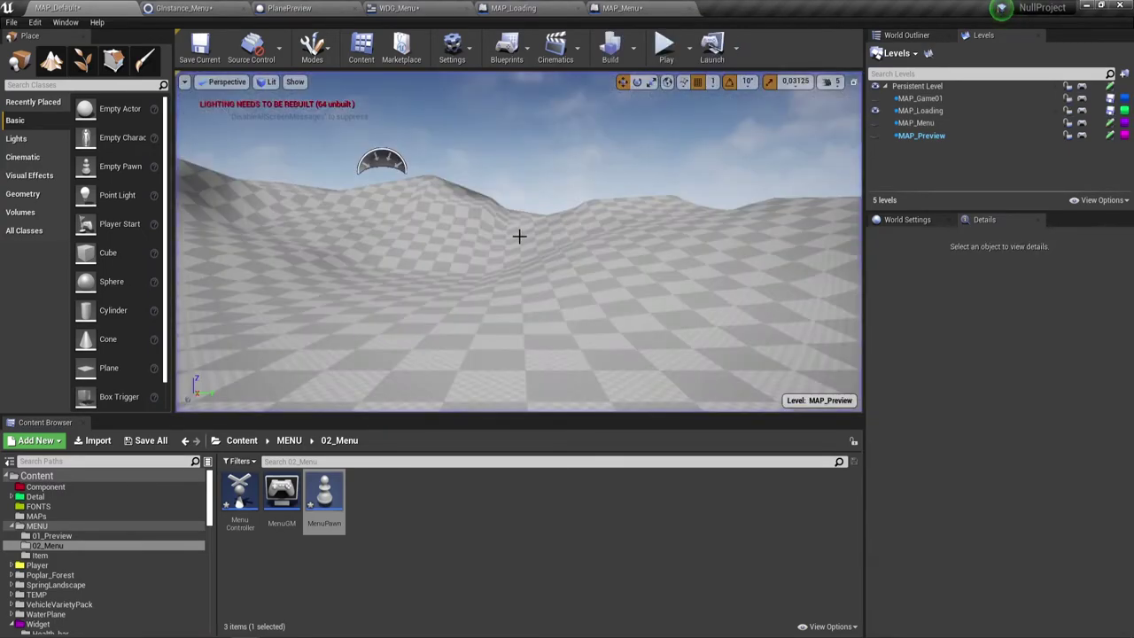
Step: Lower the MenuPawn to Z 179, rotate it to -10 degrees, test play, then reselect it for moving
right_click_drag(519, 235, 519, 235)
right_click_drag(446, 283, 446, 283)
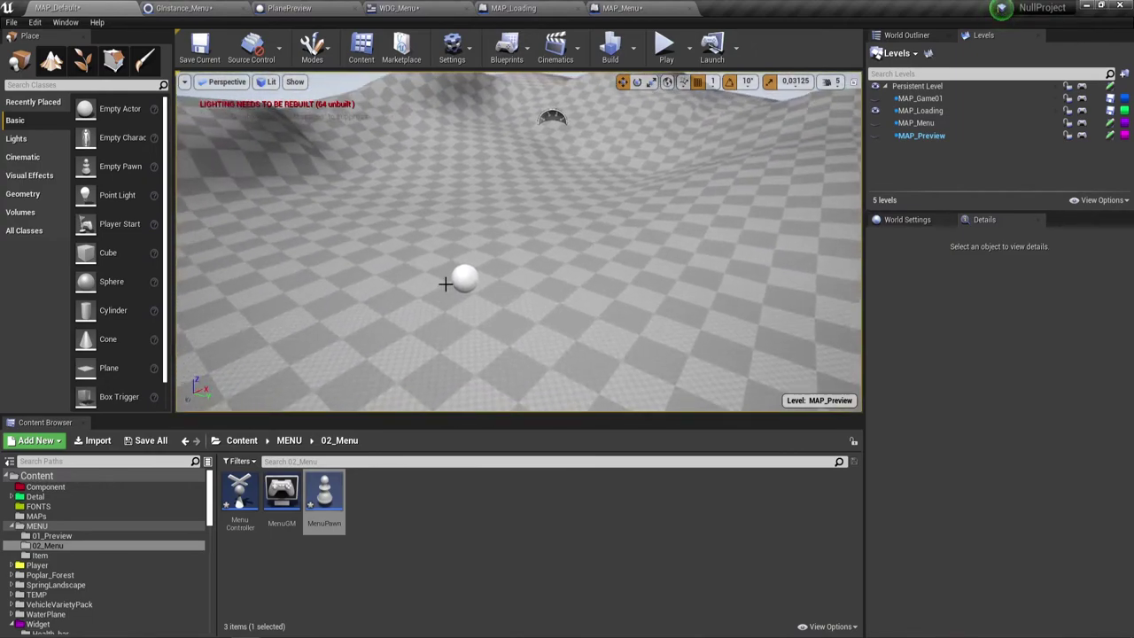
left_click(470, 271)
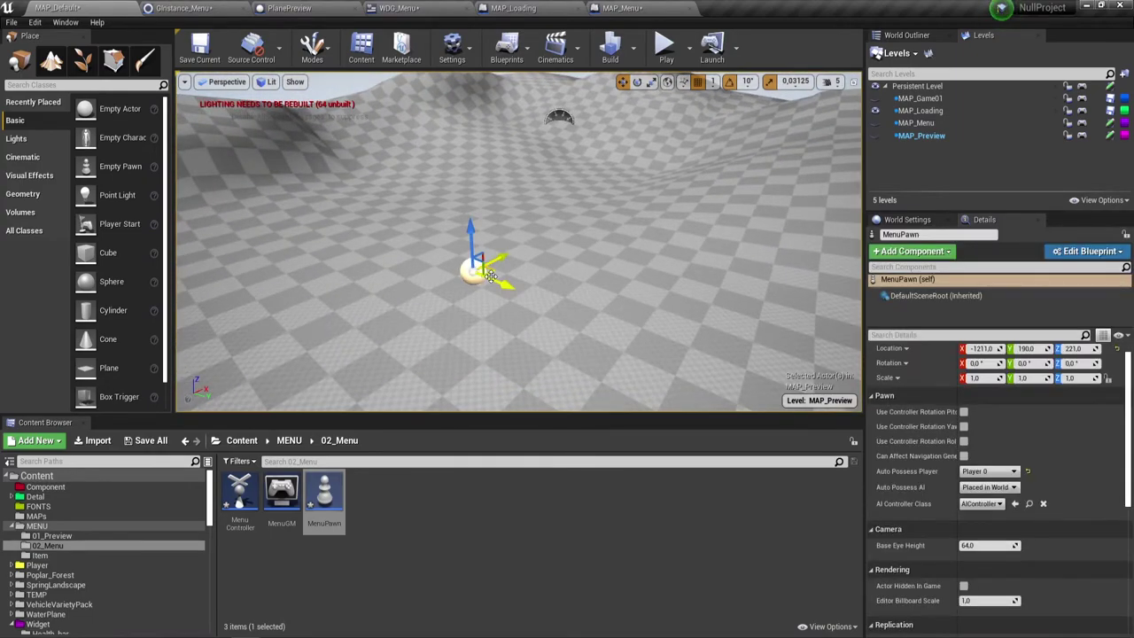
left_click_drag(462, 230, 467, 259)
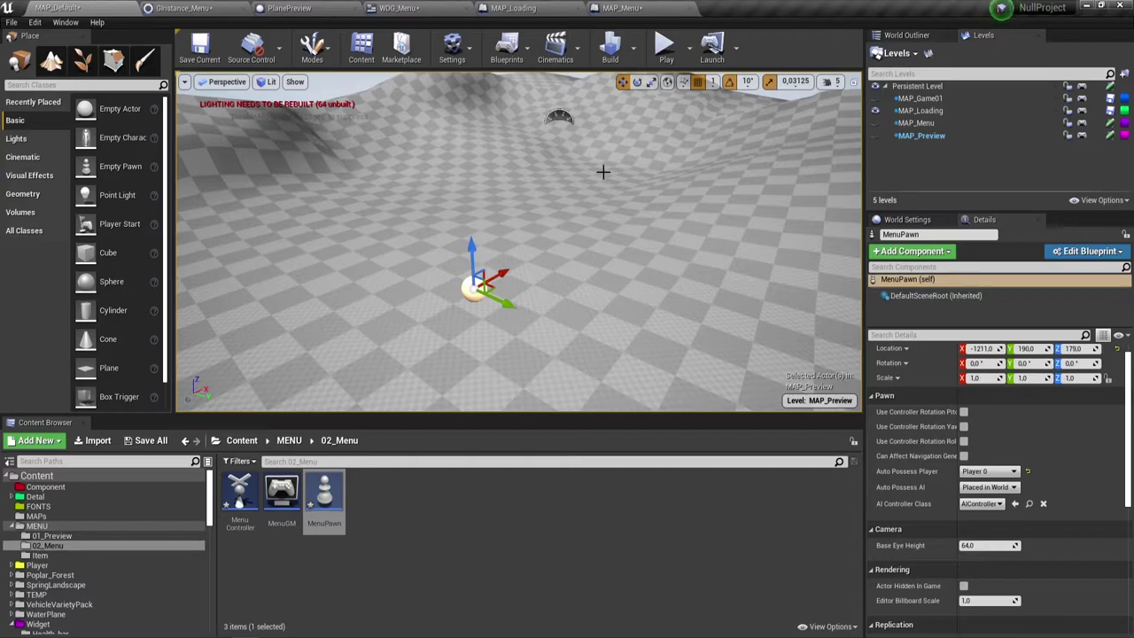
left_click(636, 81)
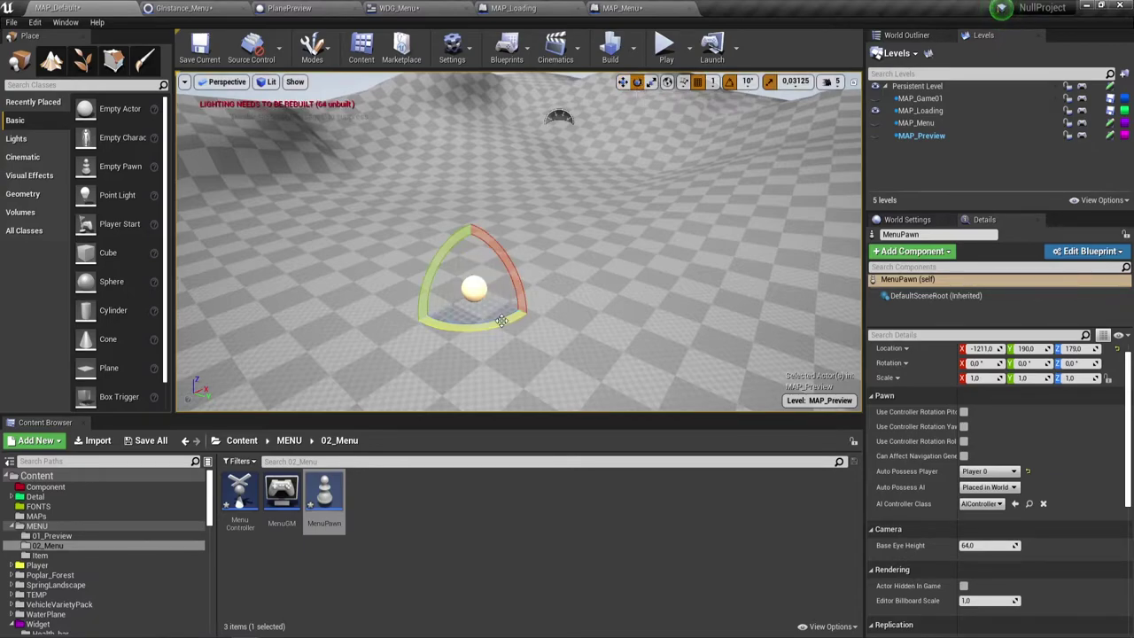
left_click_drag(448, 293, 421, 314)
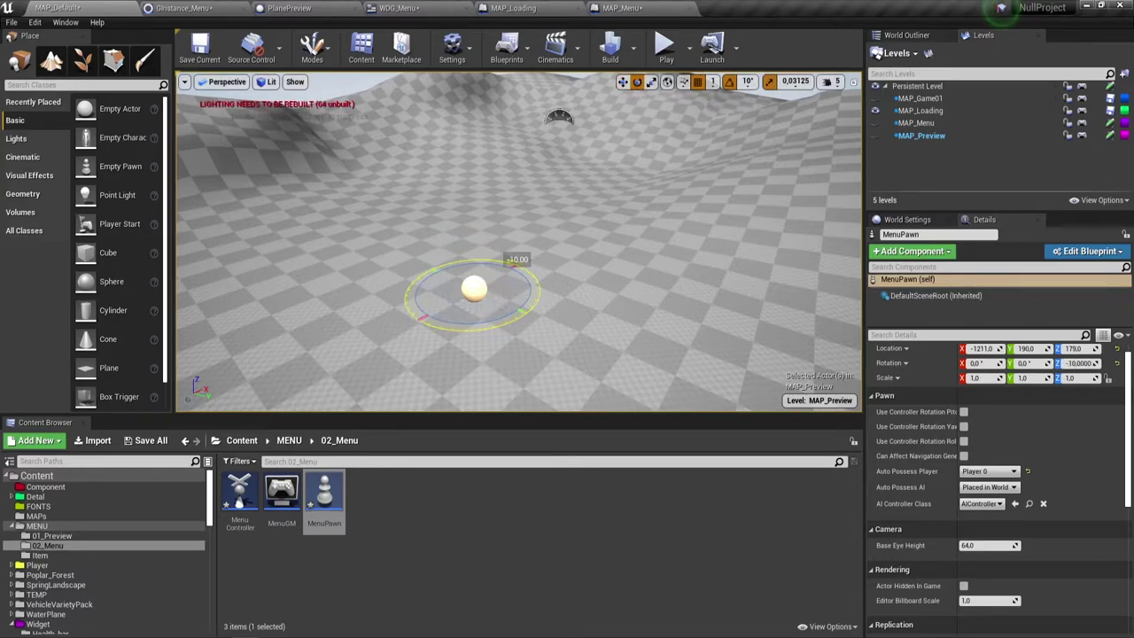
left_click(666, 49)
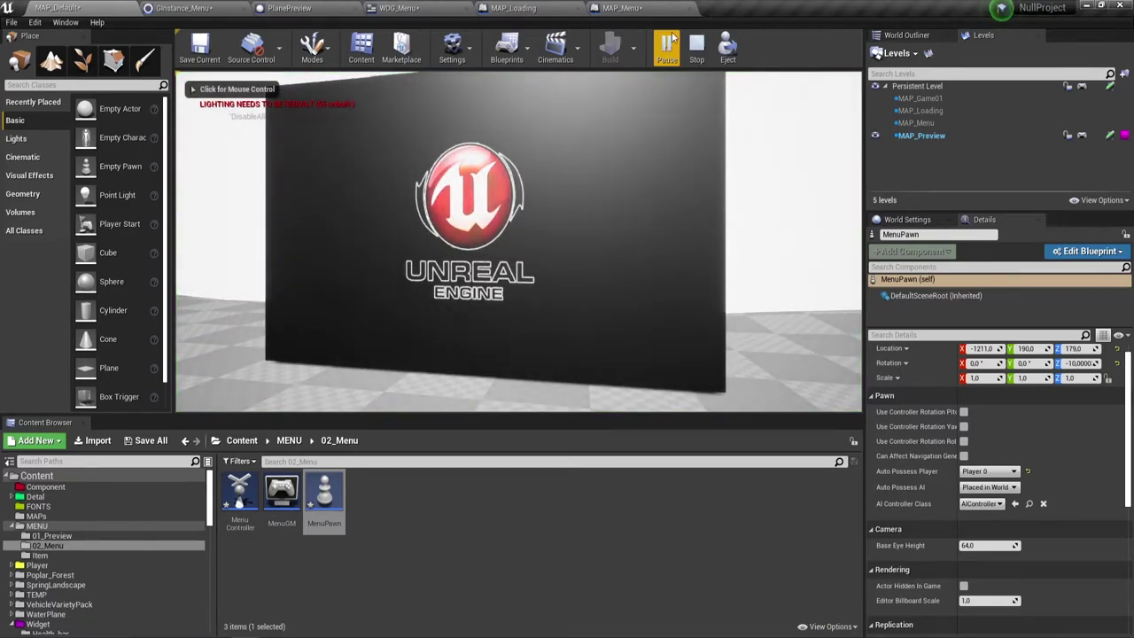
left_click(696, 48)
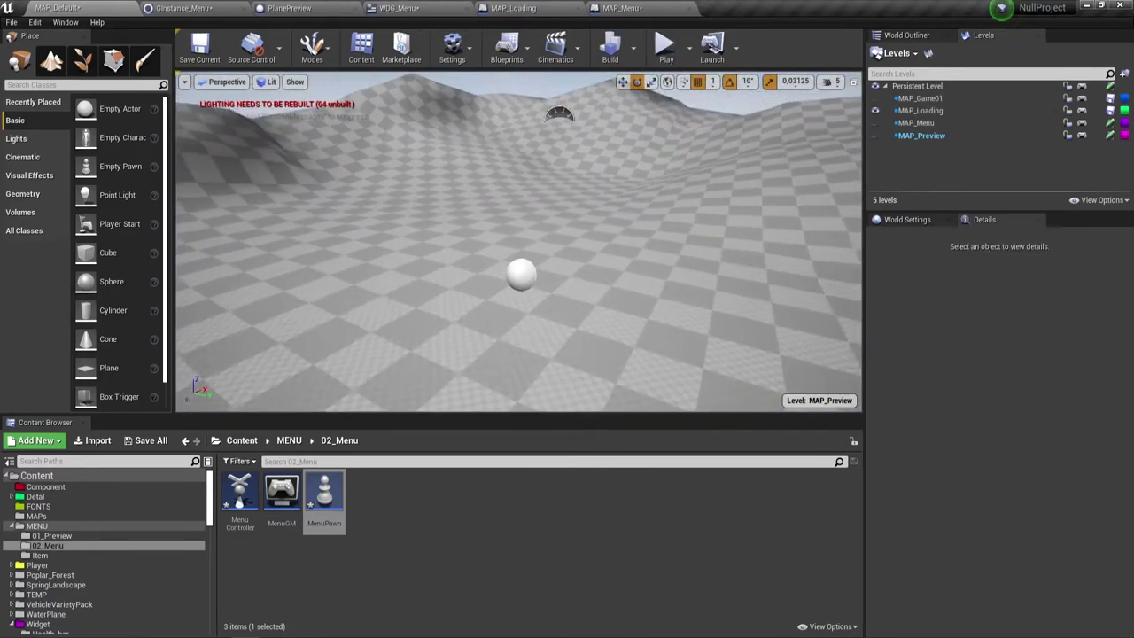
left_click(527, 278)
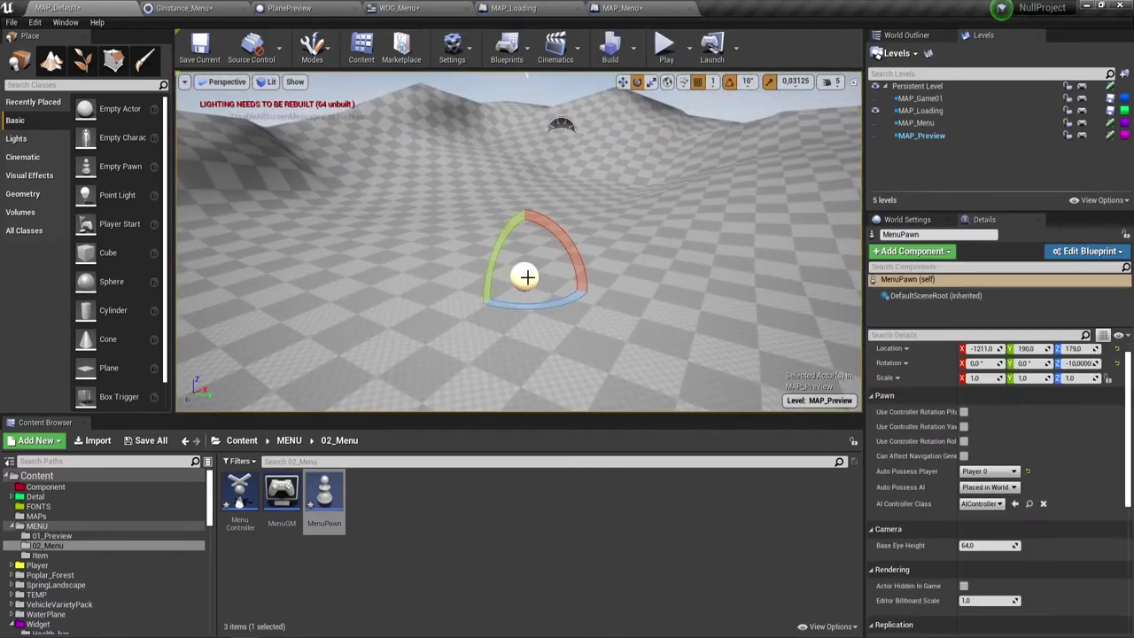
left_click(623, 81)
Step: Raise MenuPawn to Z 196.0, then test Load game, Settings and New game before stopping play
left_click_drag(524, 235, 525, 225)
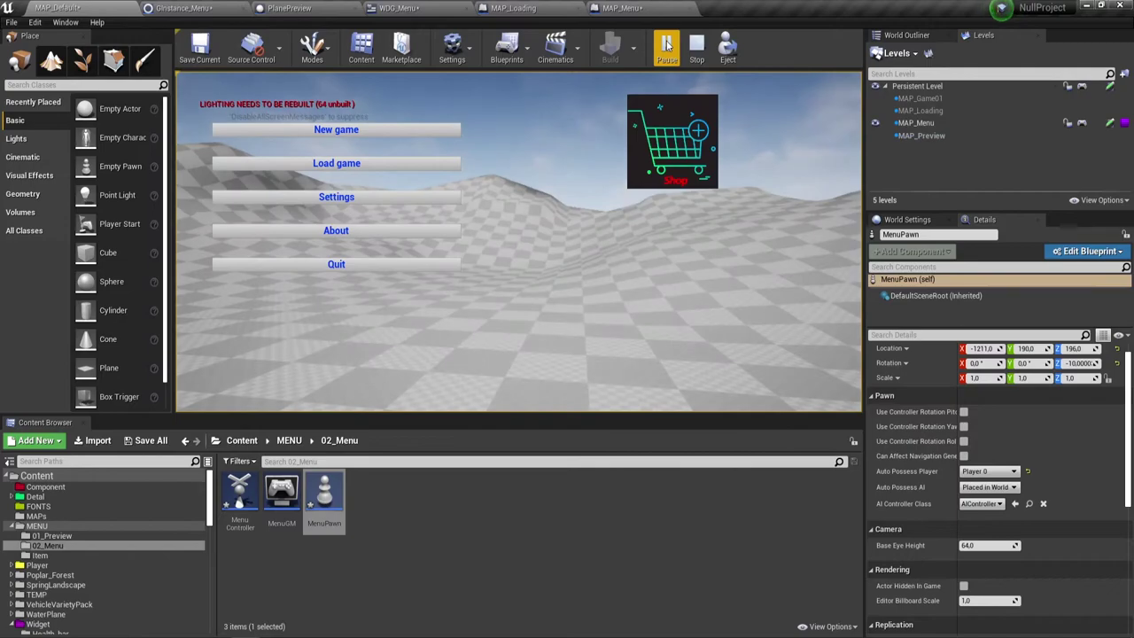
left_click(375, 162)
left_click(679, 376)
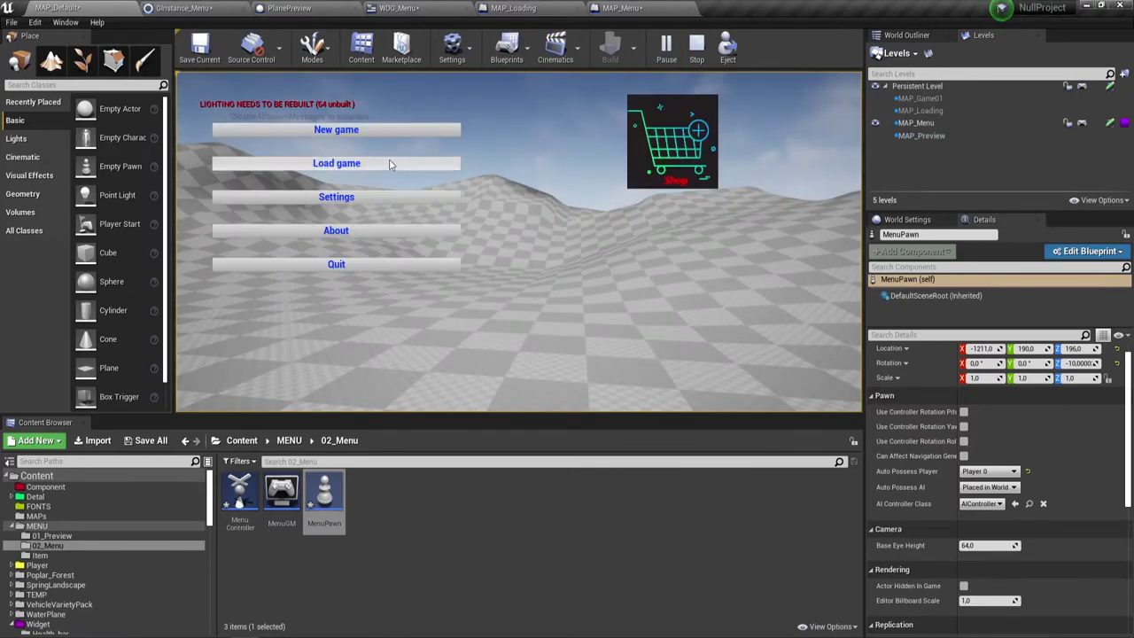
left_click(359, 197)
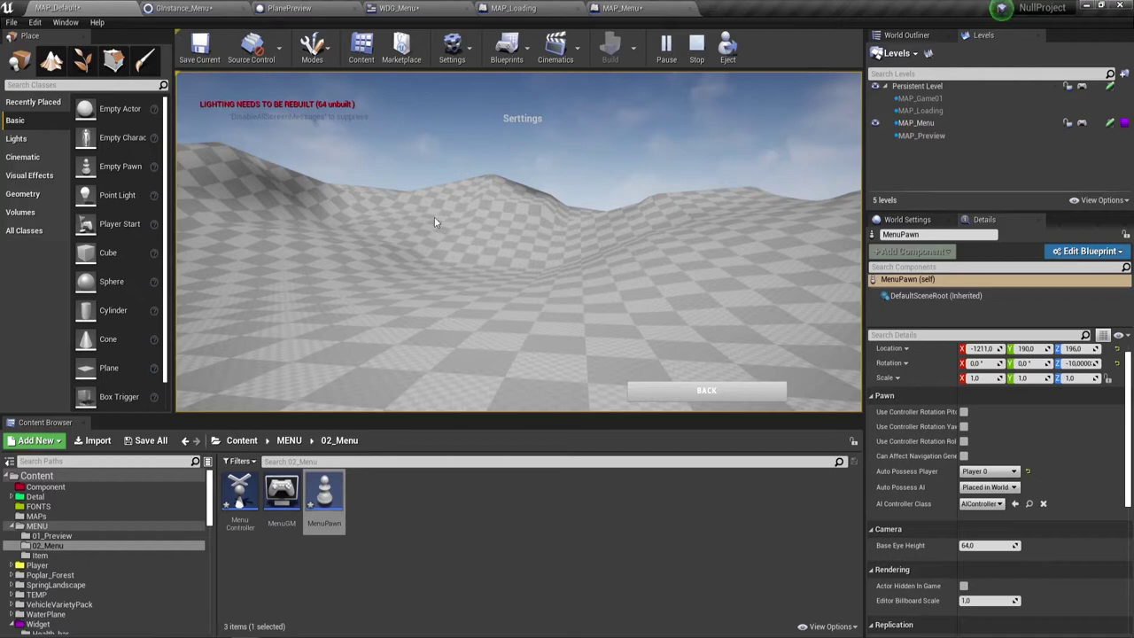
left_click(727, 386)
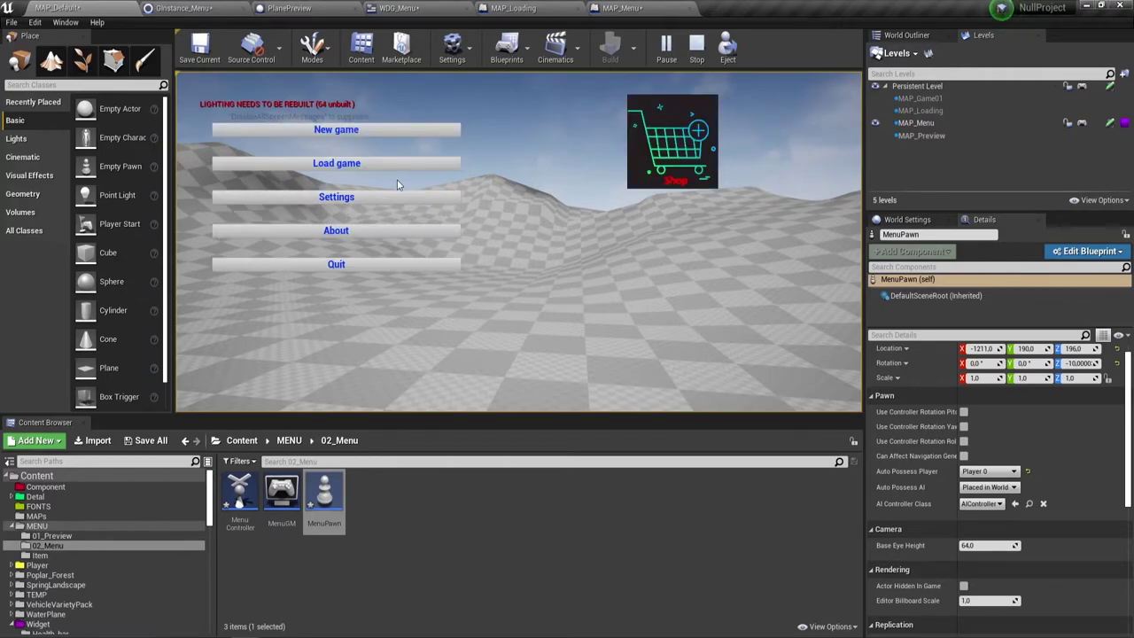
left_click(430, 129)
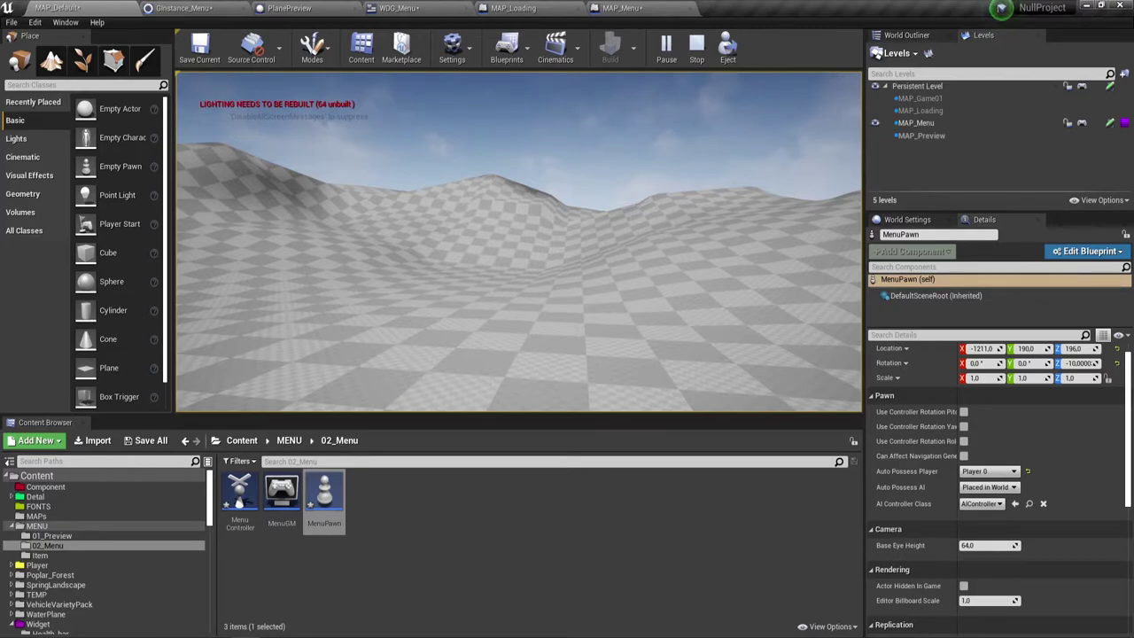
key("Escape")
Step: Review the SetInputMode_UIOnly errors and Localization Service/Source Control logs, then close the log and deselect MenuPawn
left_click(741, 244)
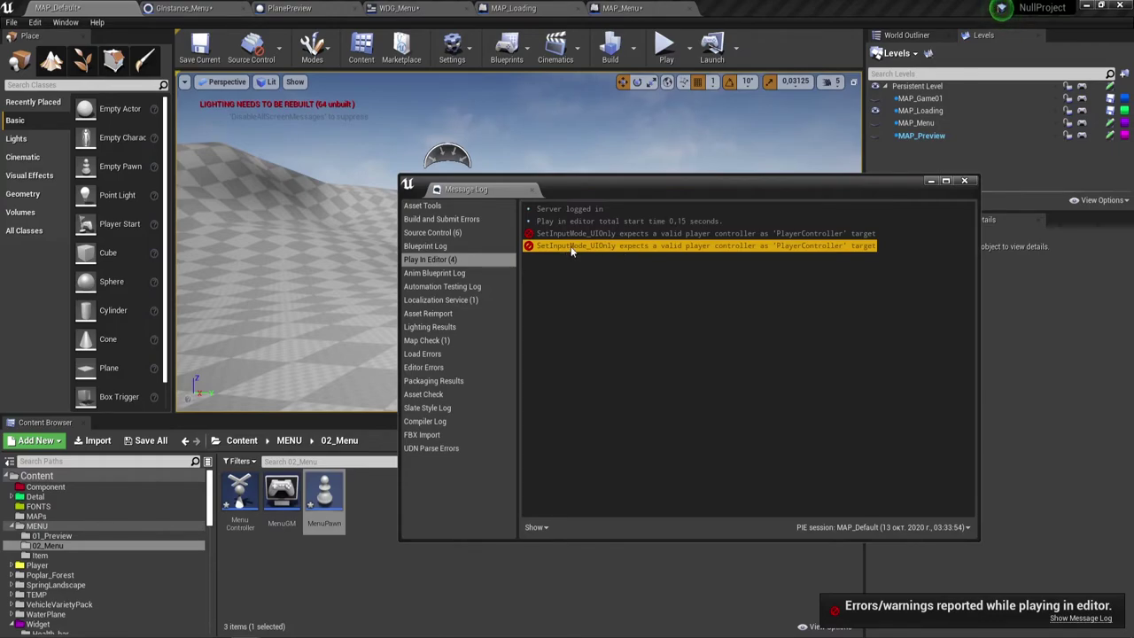
left_click(696, 234)
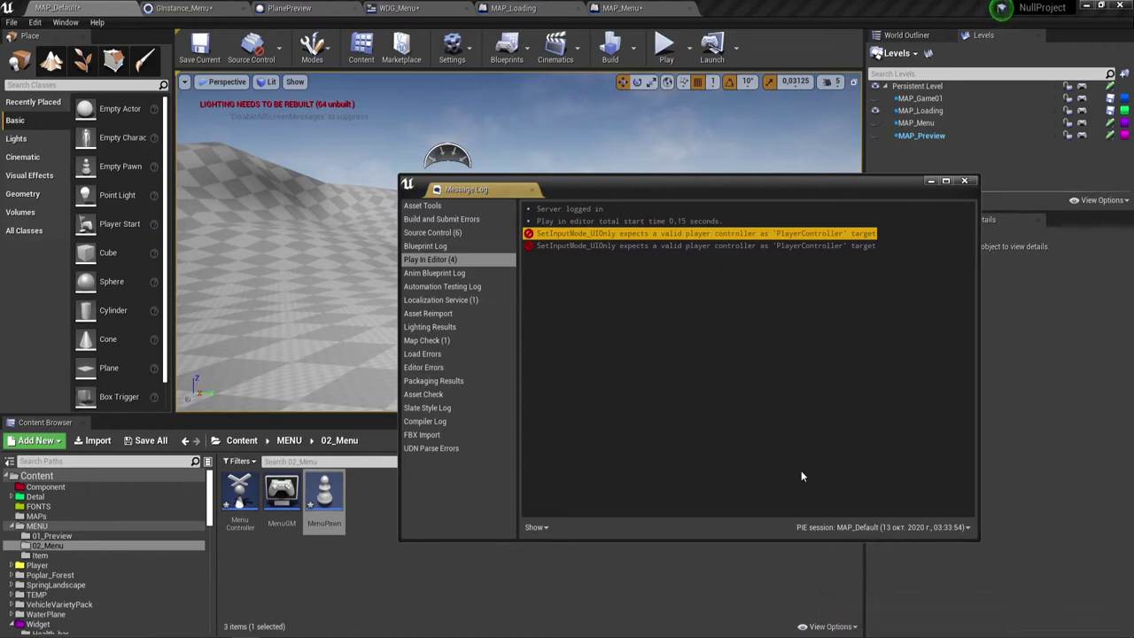
left_click(608, 246)
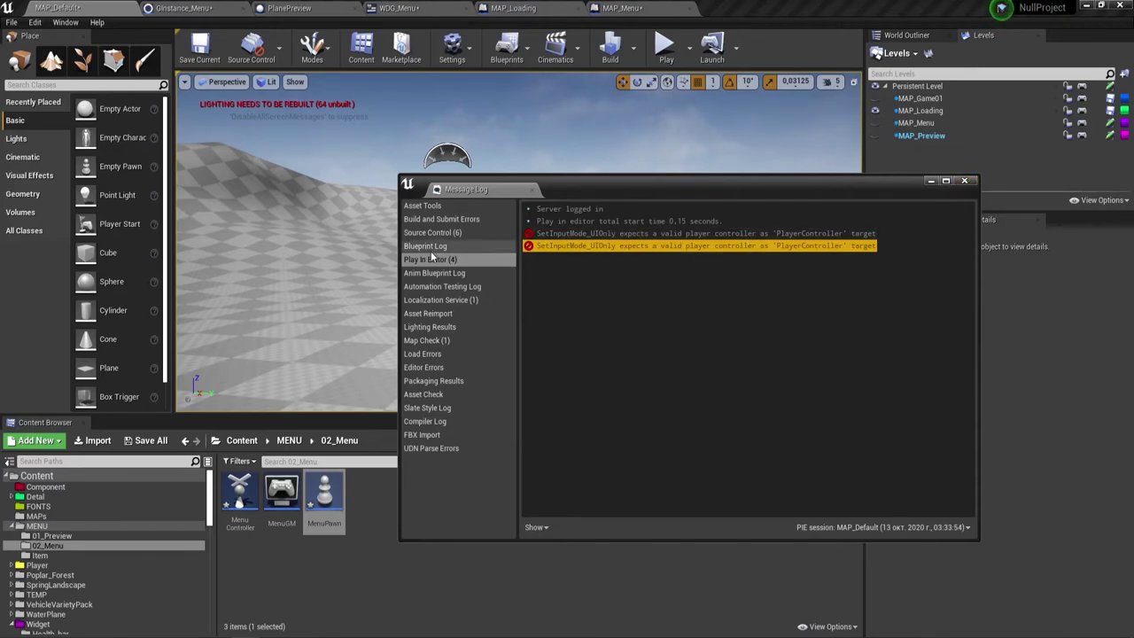
left_click(436, 302)
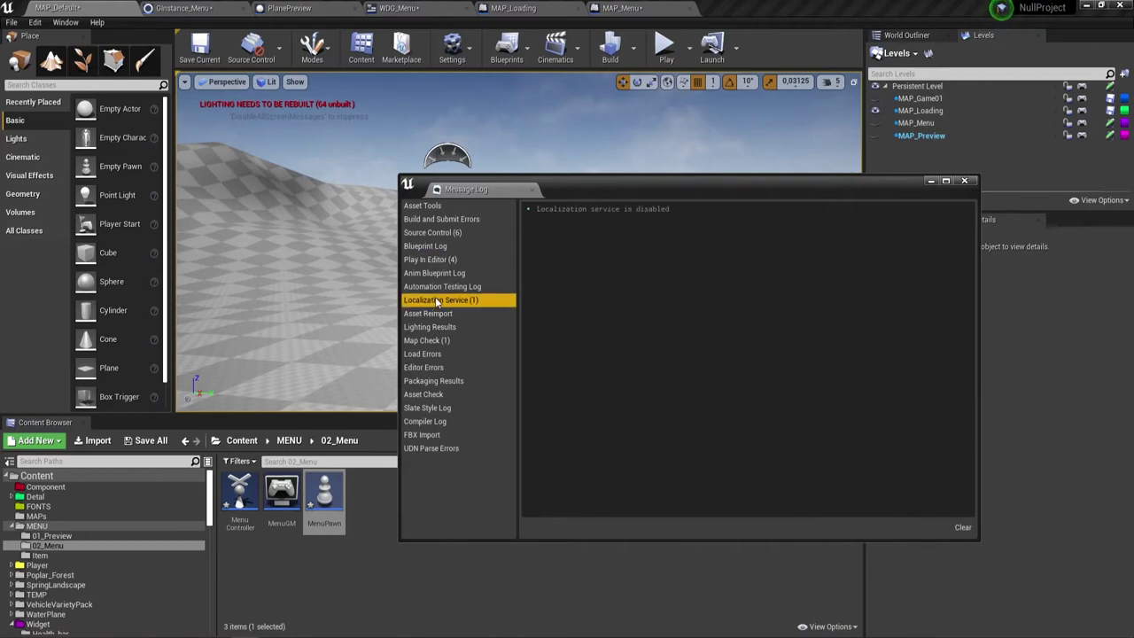
left_click(441, 233)
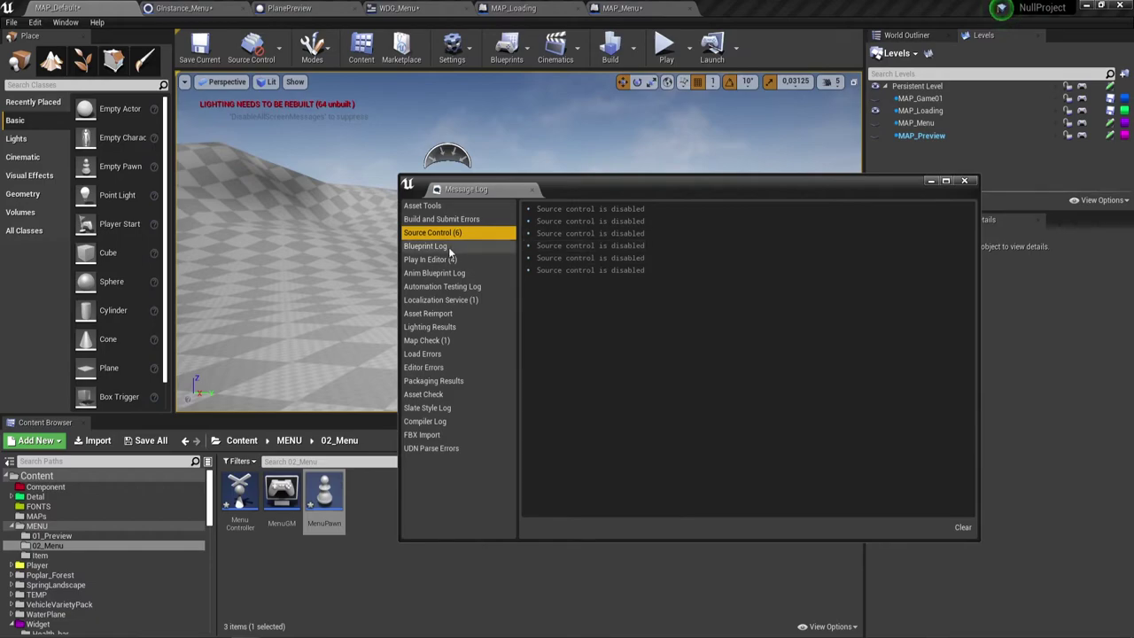
left_click(430, 258)
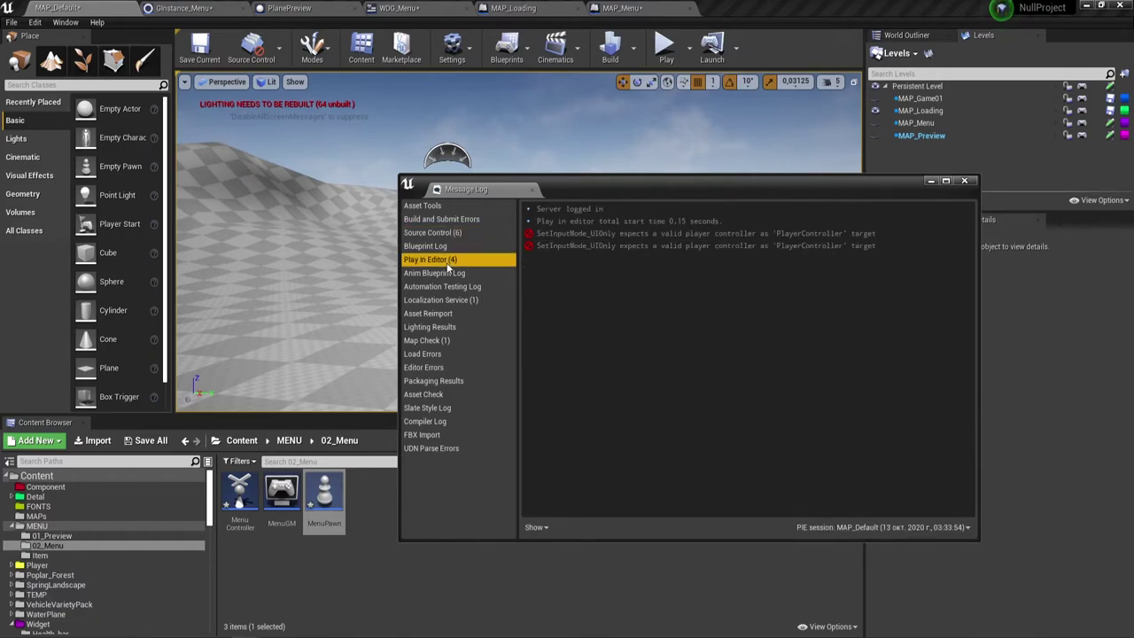
left_click(965, 181)
left_click(373, 557)
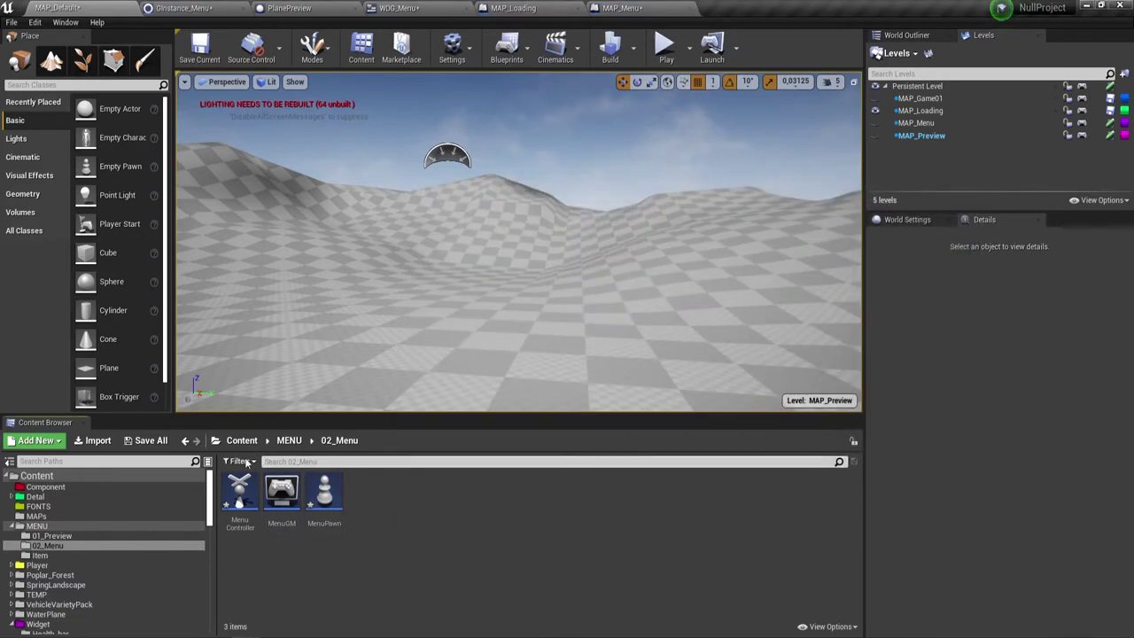
Step: Save all 7 modified files and navigate the Content Browser up to the Content root
left_click(146, 440)
left_click(666, 440)
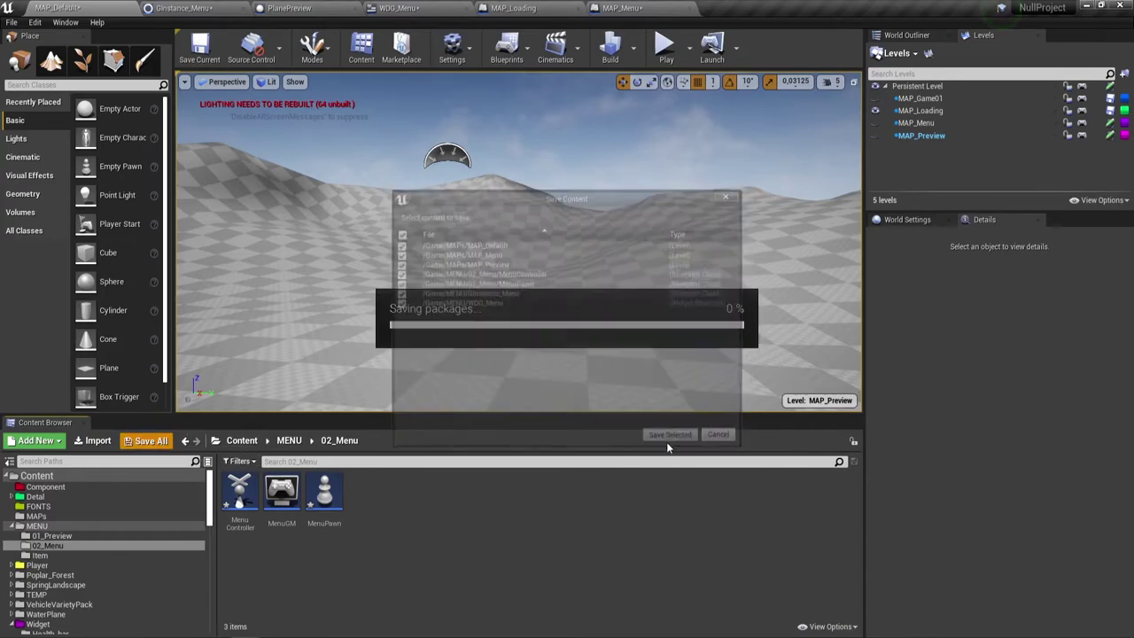
left_click(289, 440)
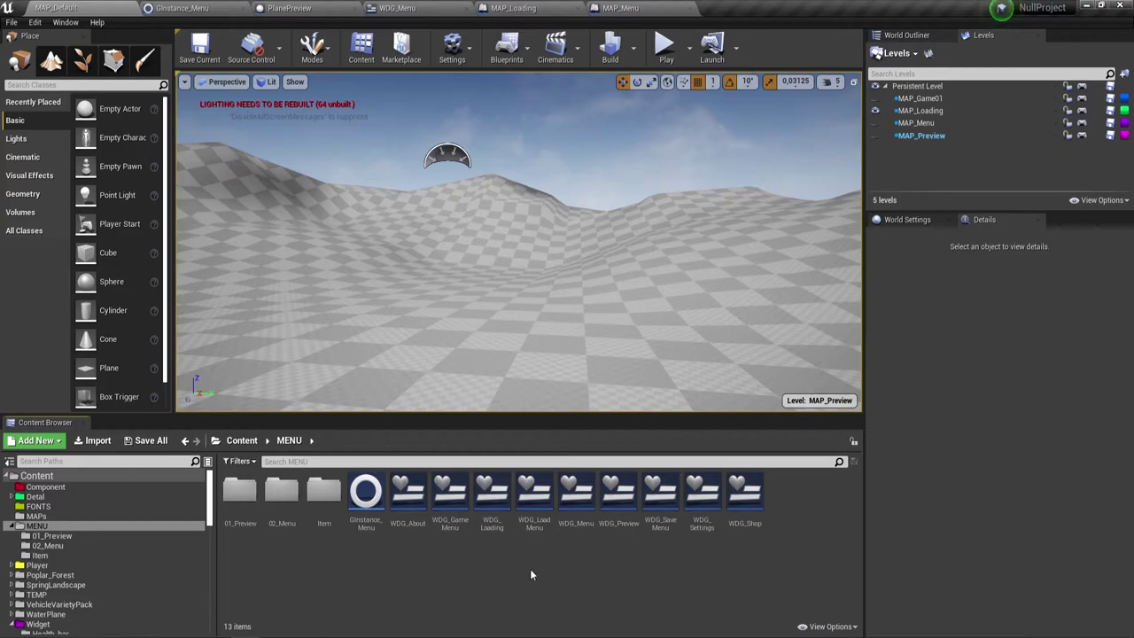
left_click(242, 440)
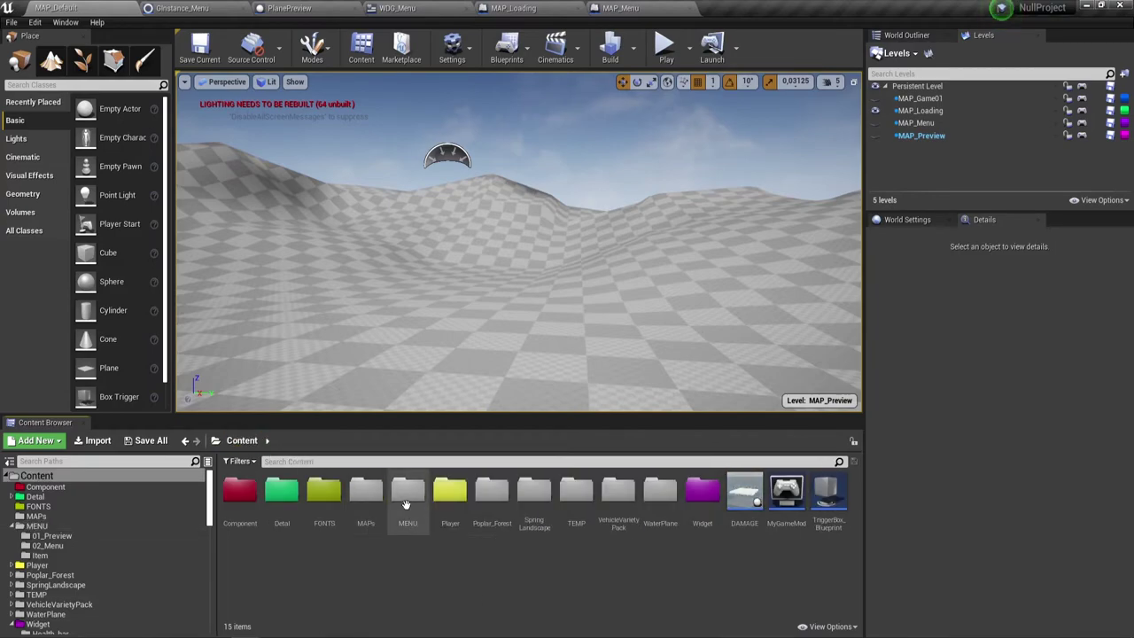
Step: Open GInstance_Menu's Event Graph and bring the ShowSettings block into view
left_click(191, 8)
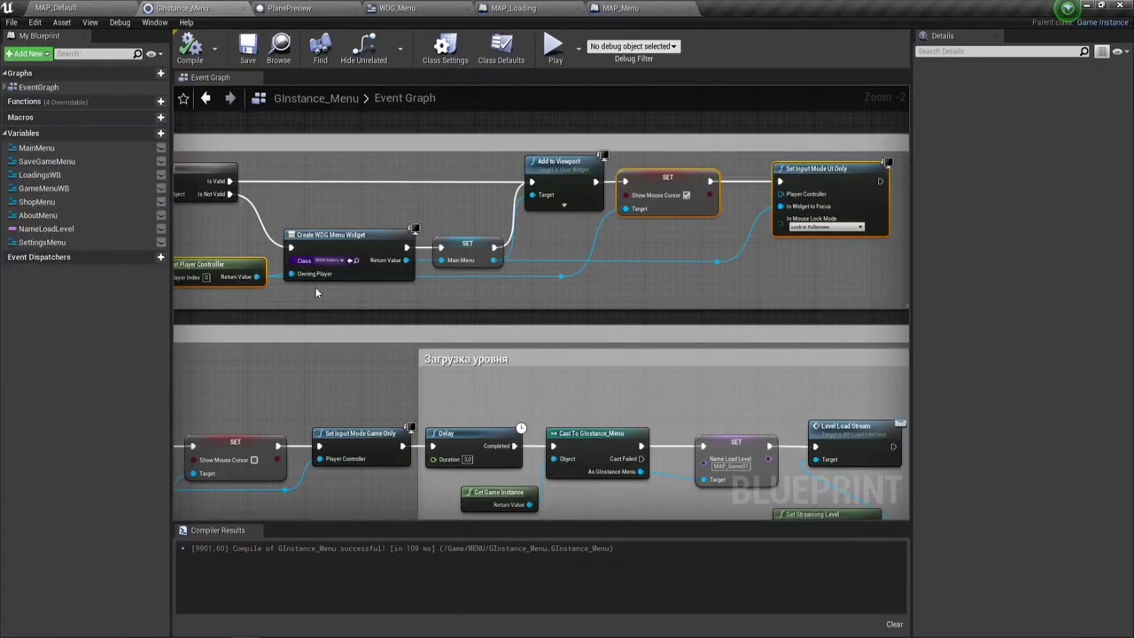
scroll(506, 253, "down", 5)
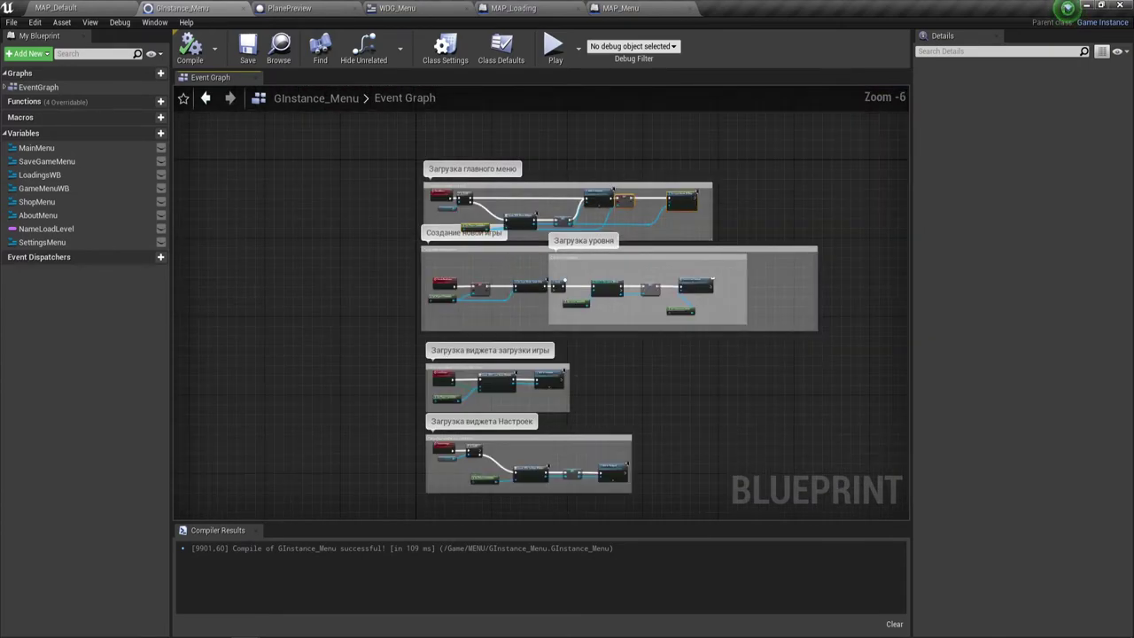
right_click_drag(506, 252, 506, 102)
scroll(487, 264, "up", 2)
scroll(509, 292, "up", 1)
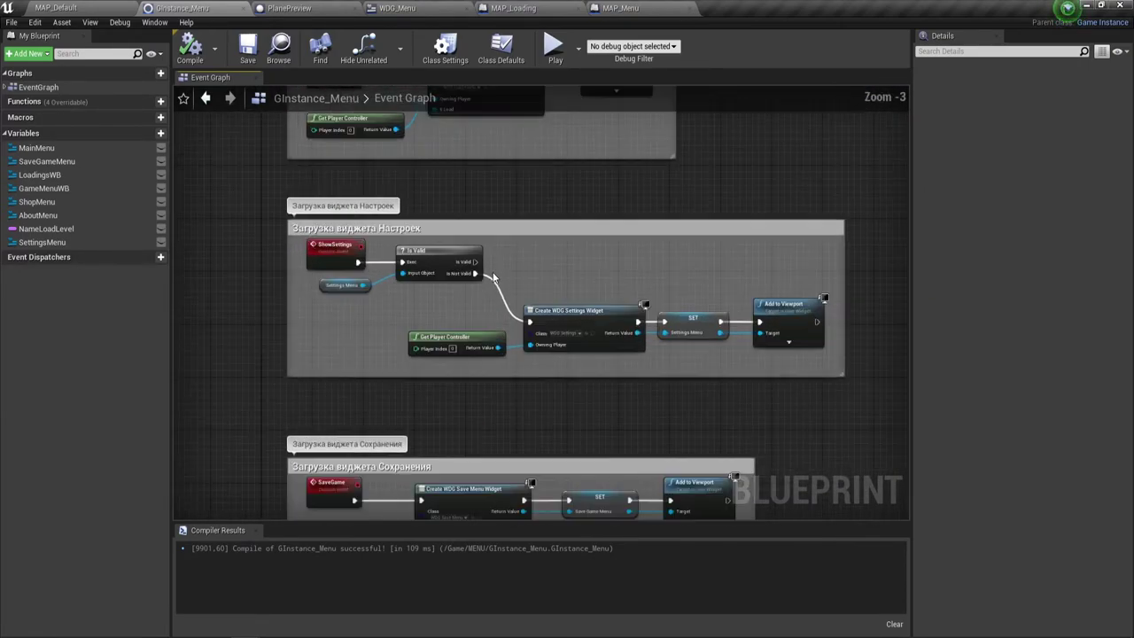
scroll(507, 275, "up", 1)
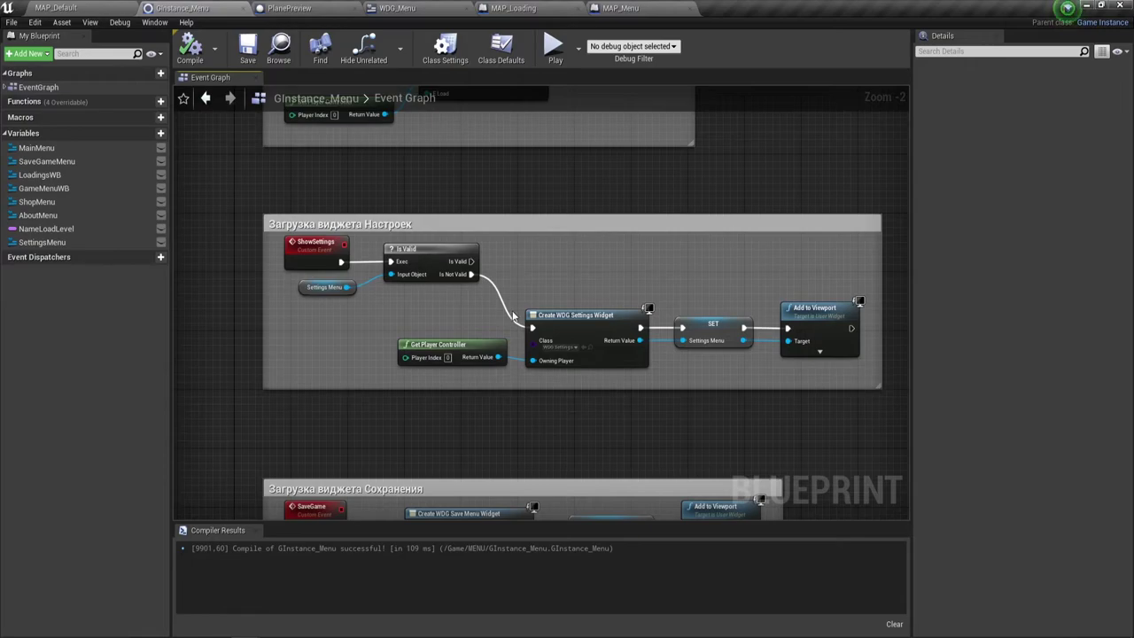
scroll(560, 341, "up", 1)
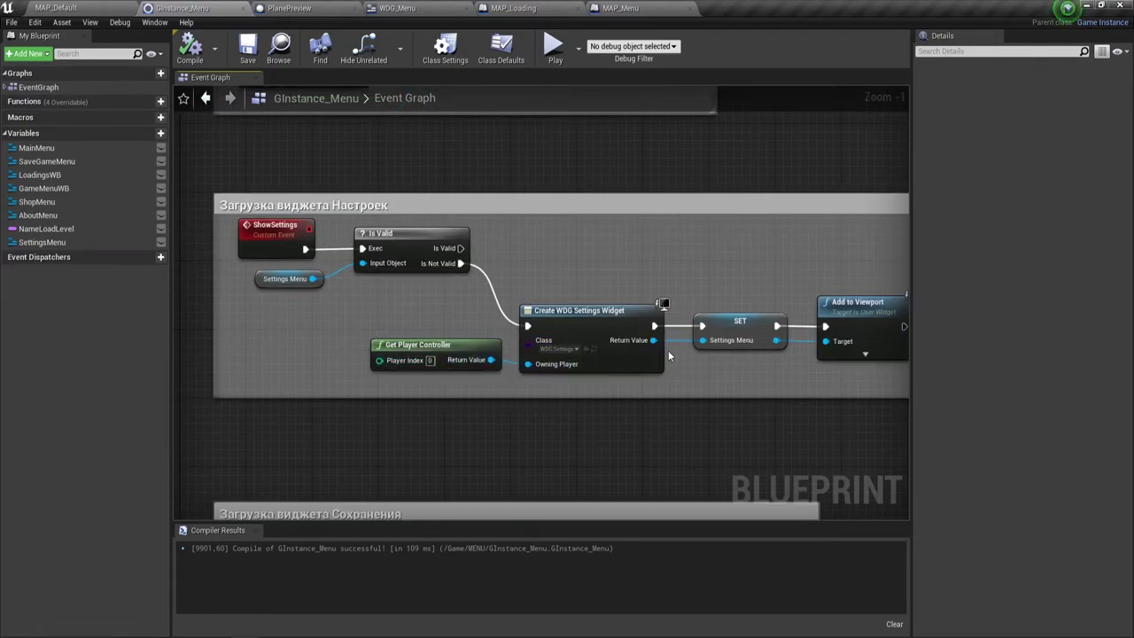
mouse_move(550, 240)
right_mouse_down()
mouse_move(557, 420)
mouse_move(463, 230)
right_mouse_up()
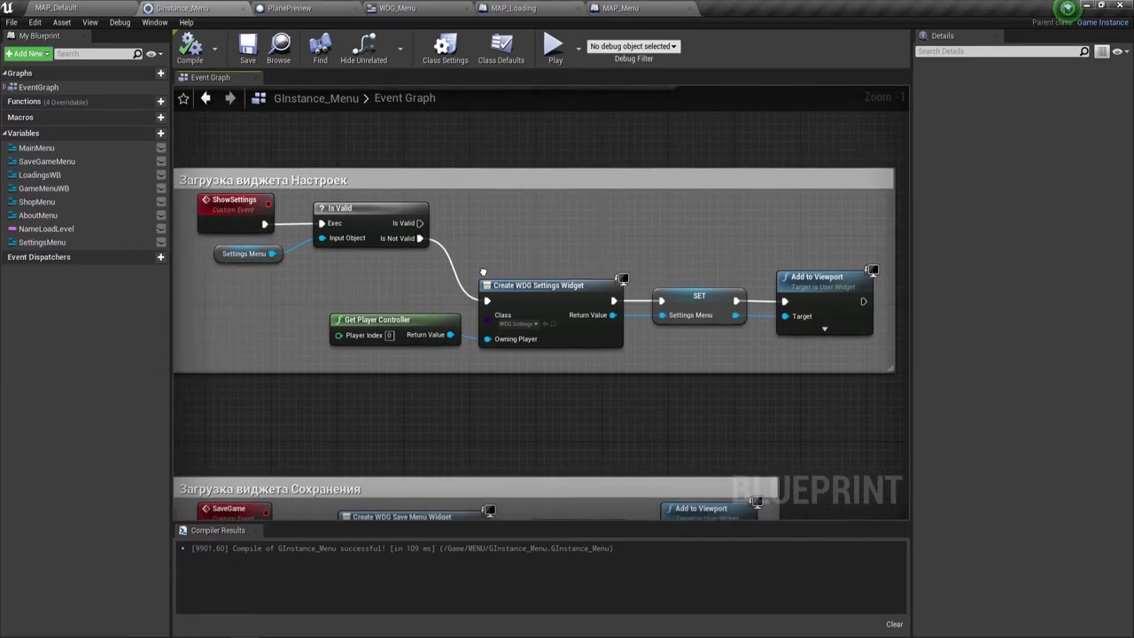
right_click_drag(477, 269, 526, 264)
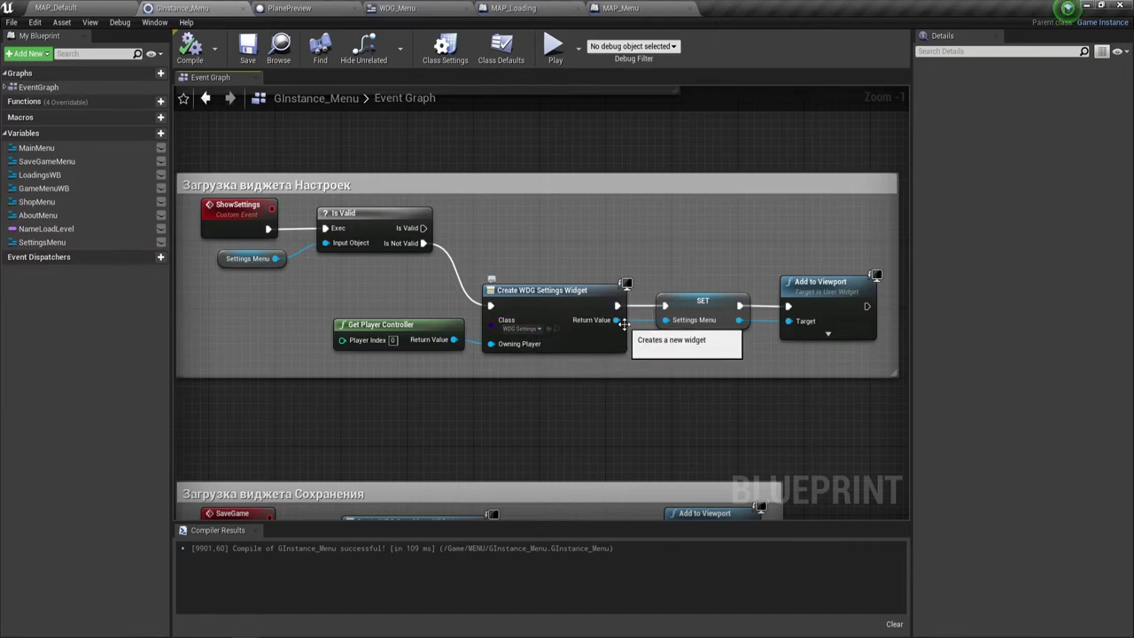
Step: Centre the ShowSettings widget-loading nodes, then bring the Save-widget block near the top
scroll(634, 331, "down", 2)
scroll(636, 333, "down", 2)
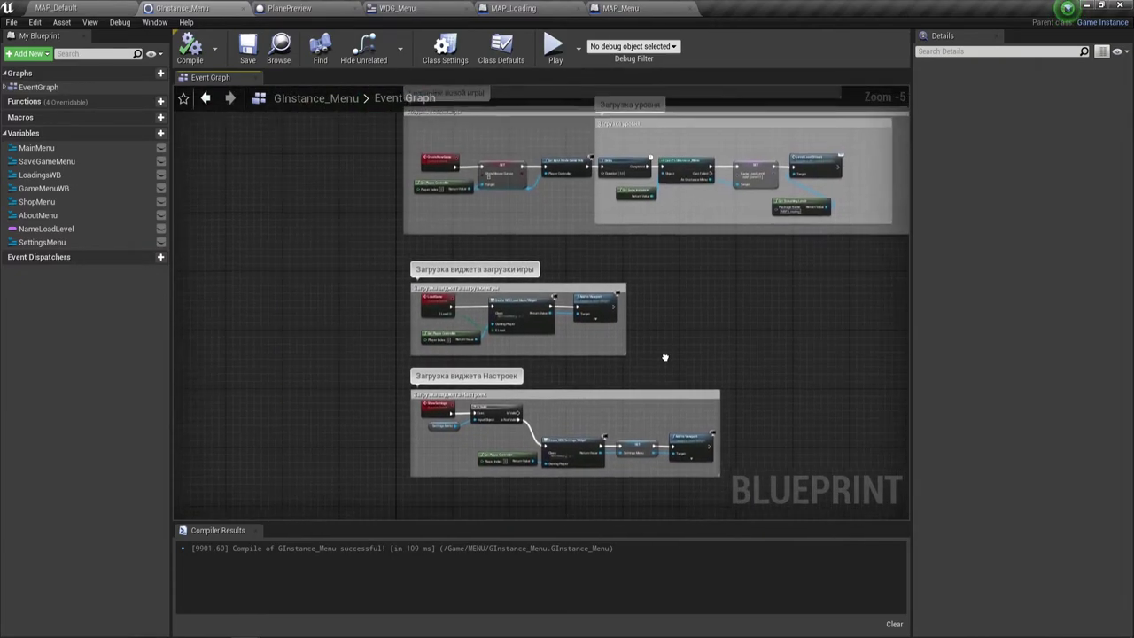
mouse_move(688, 238)
right_mouse_down()
mouse_move(646, 319)
mouse_move(588, 367)
right_mouse_up()
scroll(660, 297, "up", 1)
scroll(626, 355, "up", 1)
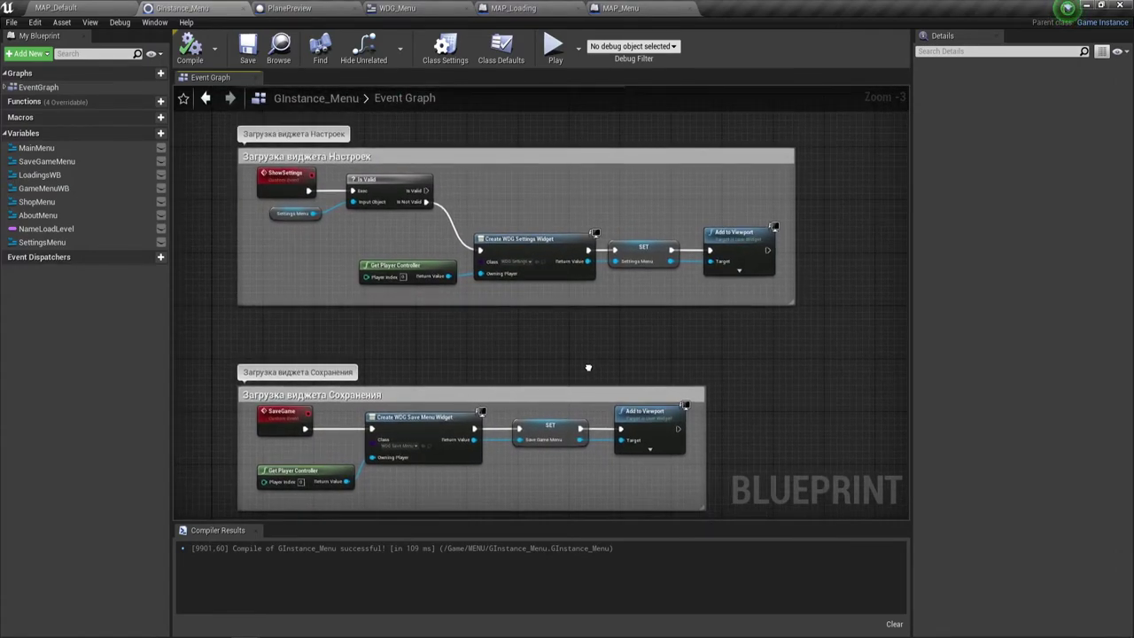
scroll(333, 213, "up", 1)
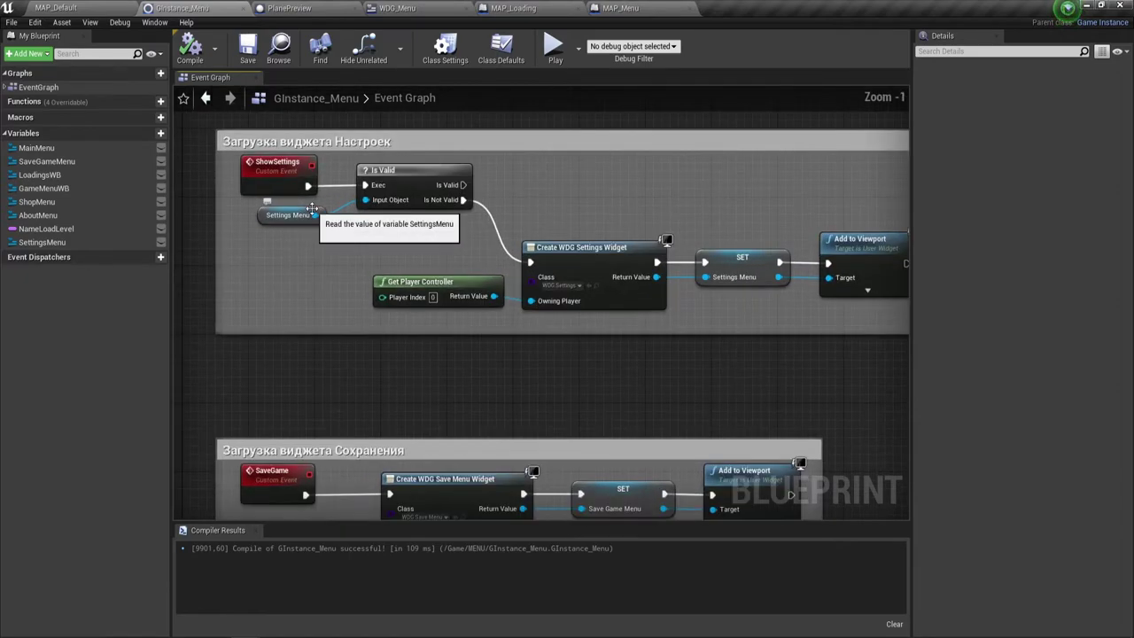
scroll(359, 226, "up", 1)
right_click_drag(351, 212, 365, 246)
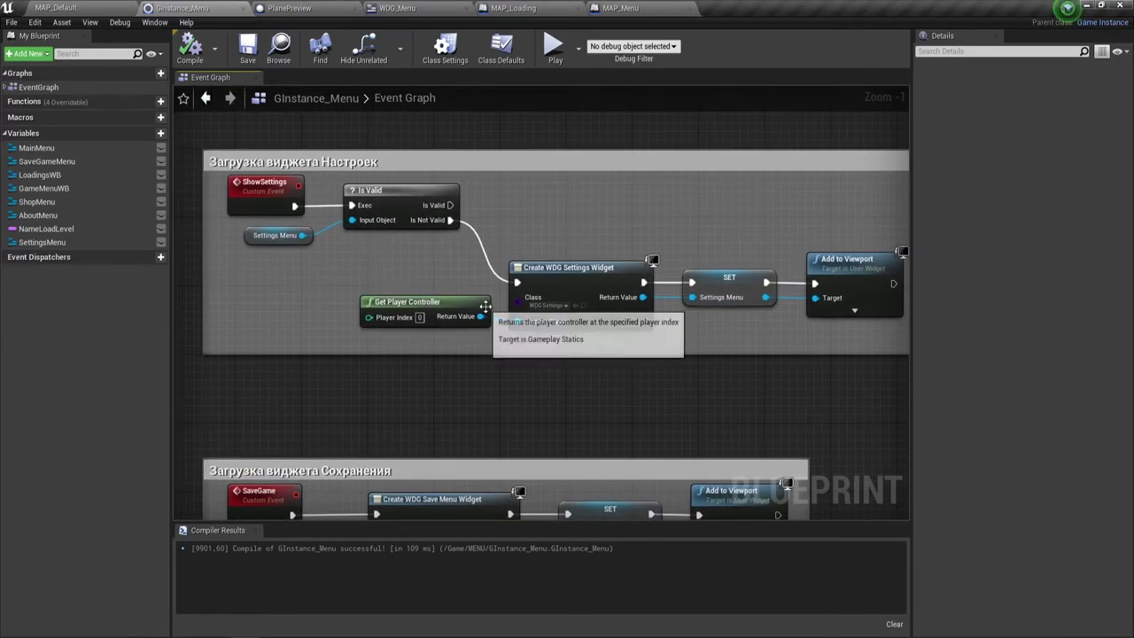
scroll(540, 308, "down", 1)
scroll(539, 308, "down", 1)
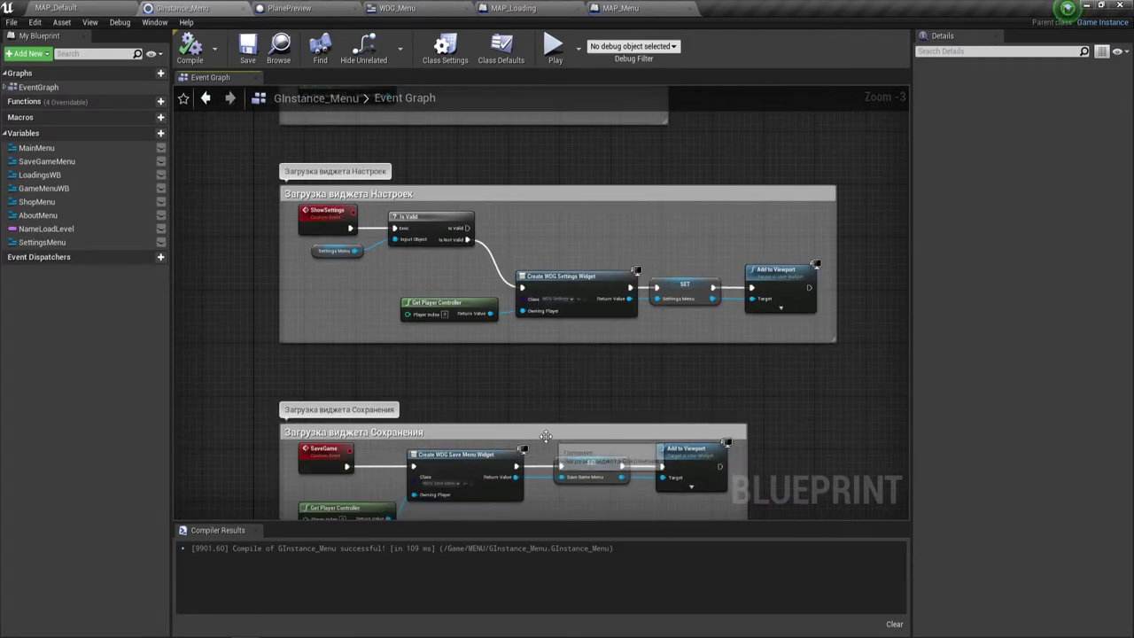
right_click_drag(546, 436, 536, 172)
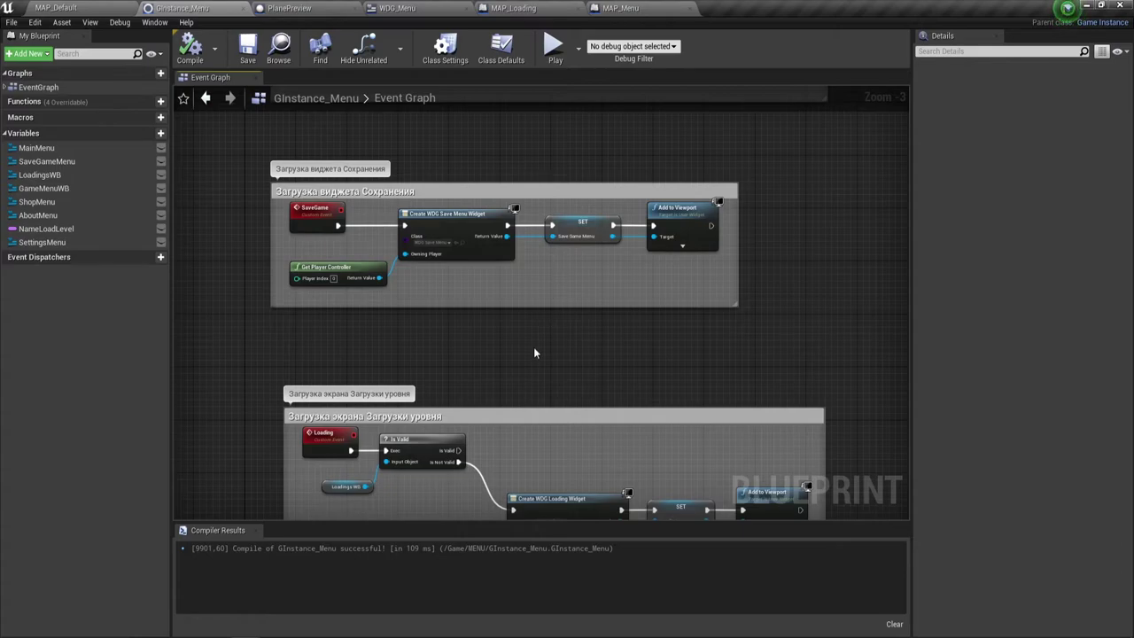
right_click_drag(537, 349, 422, 296)
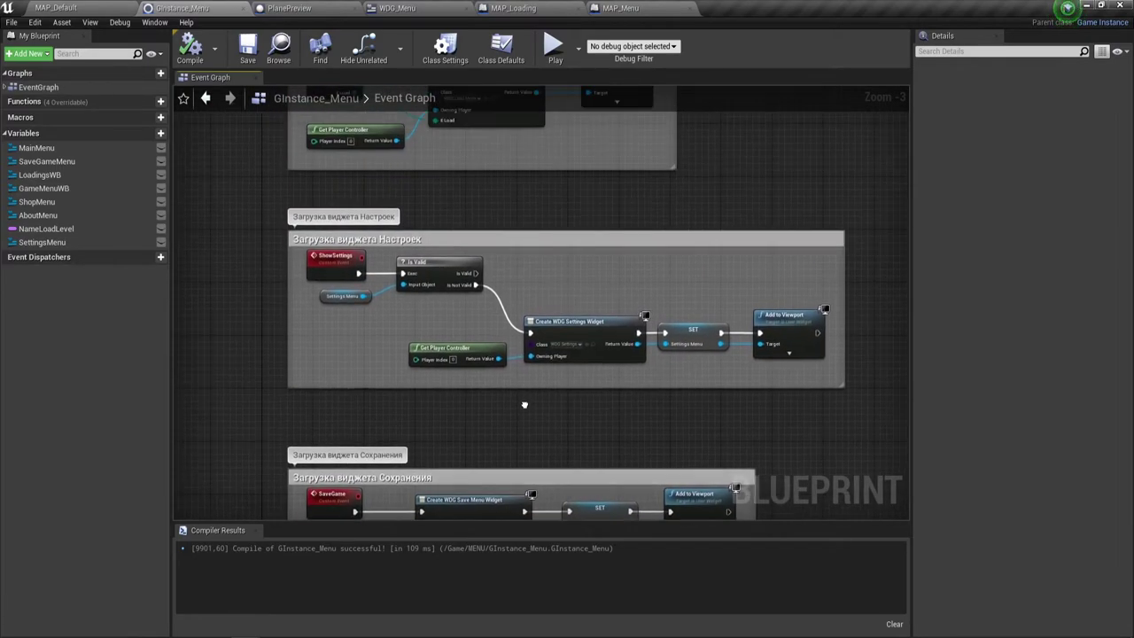
scroll(422, 296, "up", 2)
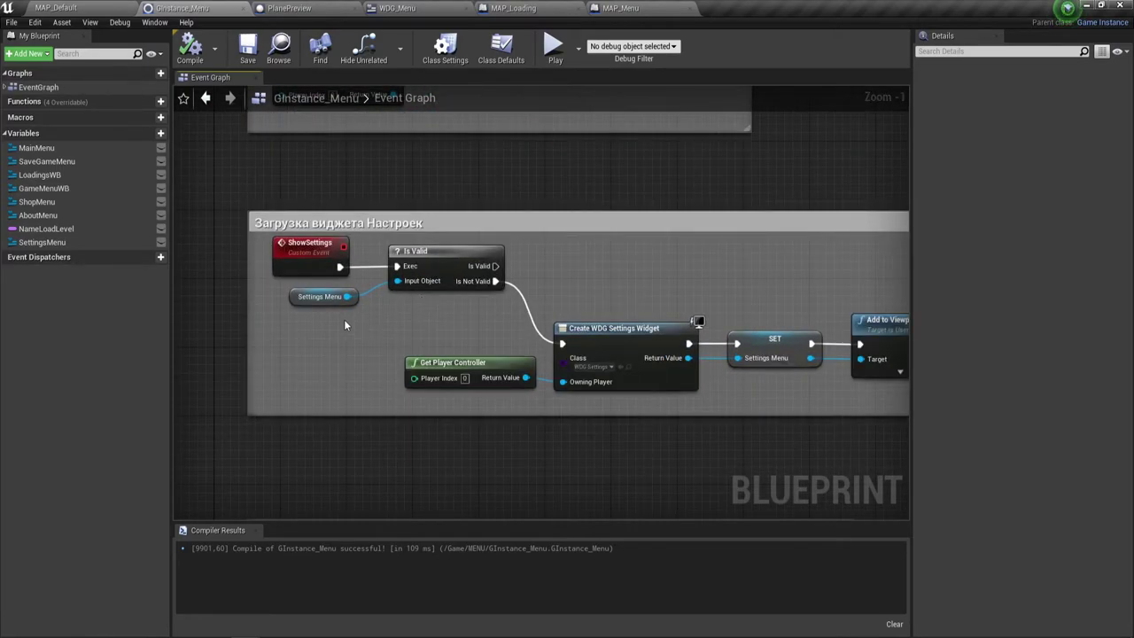
Step: Delete Is Valid and Settings Menu, link ShowSettings straight to Create WDG Settings Widget, then compile and play
left_click_drag(324, 323, 433, 288)
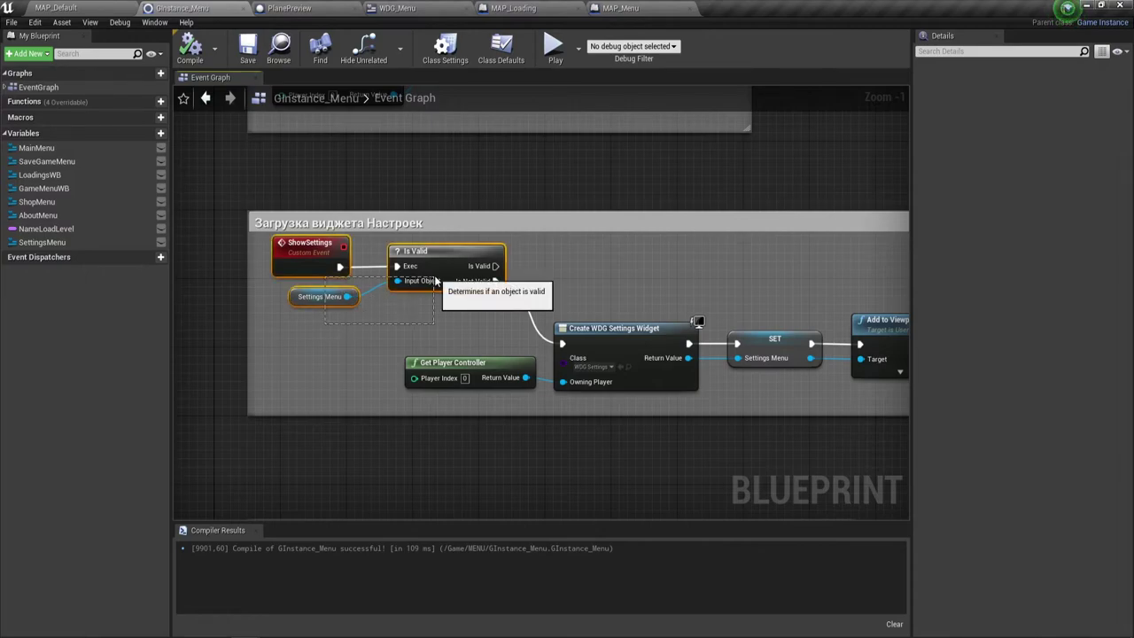
key("Delete")
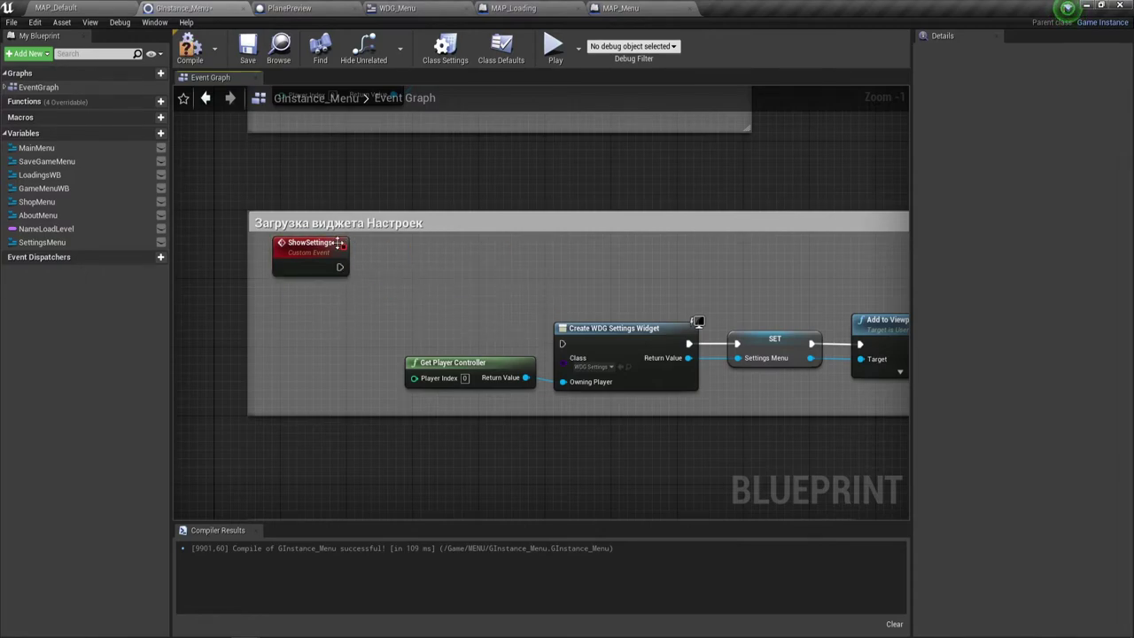
left_click_drag(331, 258, 568, 344)
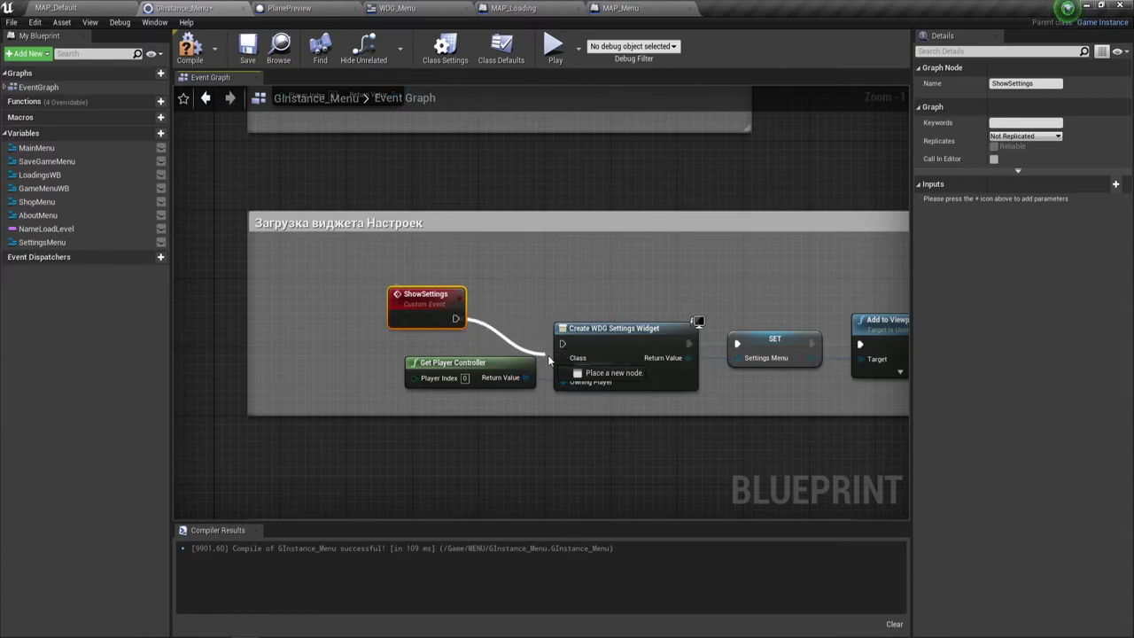
left_click(191, 49)
left_click(552, 49)
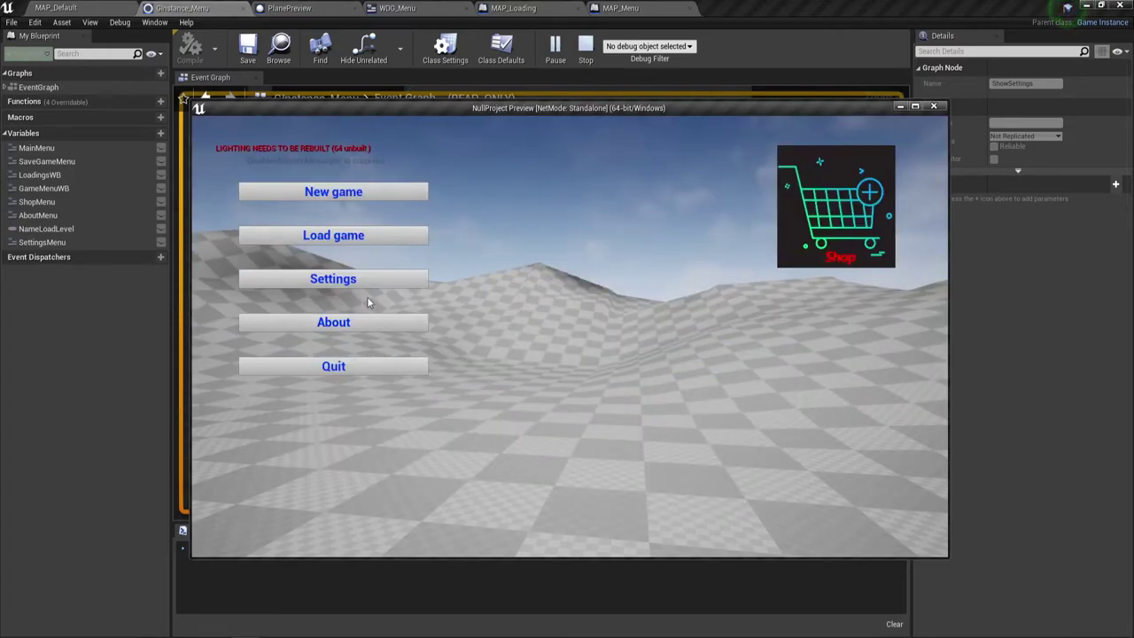
Step: Open the Settings screen and go BACK to the main menu six times
left_click(360, 284)
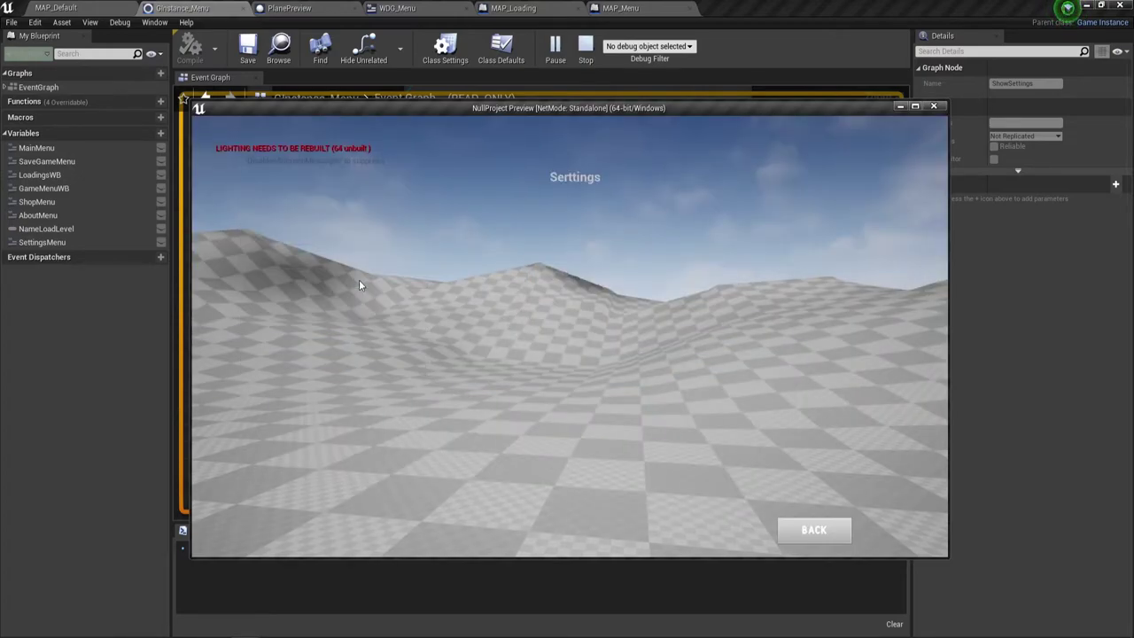
left_click(810, 530)
left_click(359, 281)
left_click(813, 531)
left_click(351, 282)
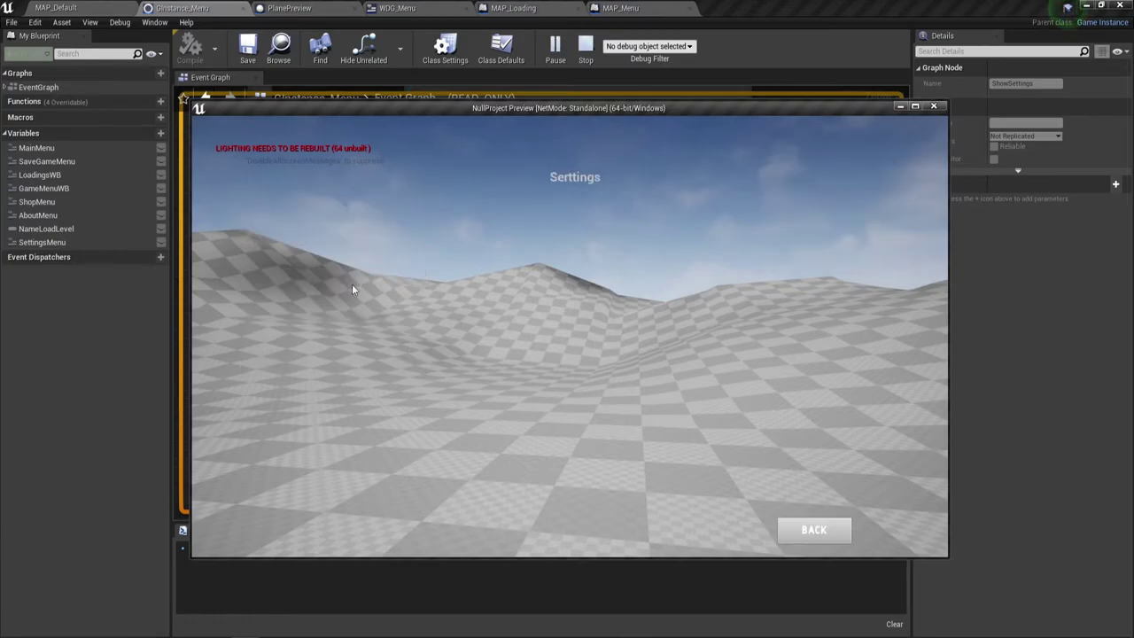
left_click(814, 532)
left_click(400, 284)
left_click(820, 528)
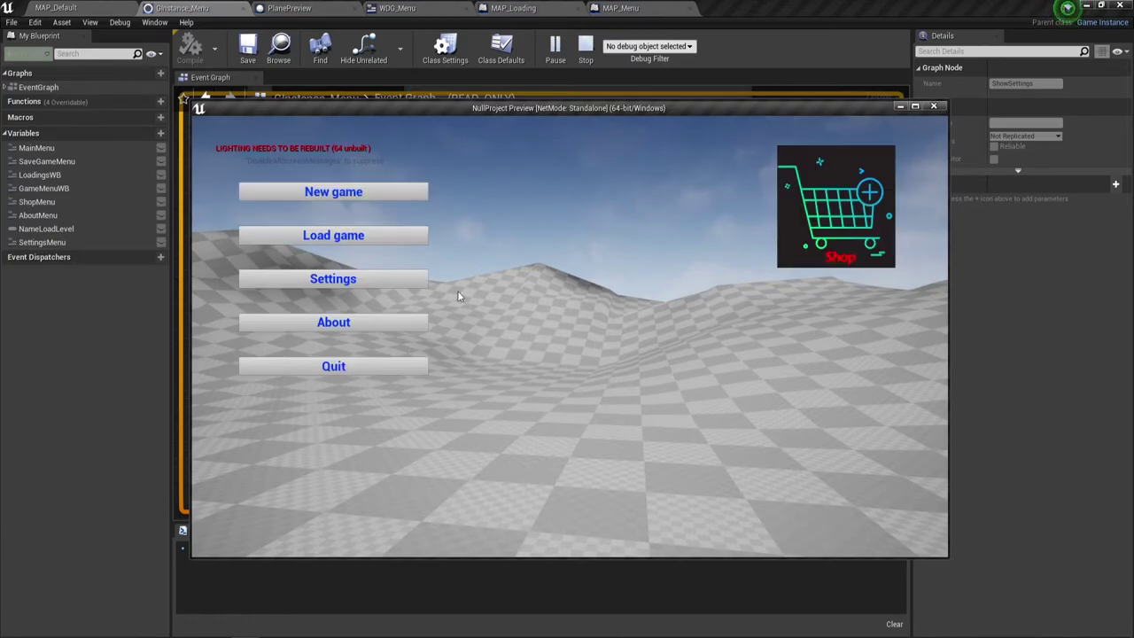
left_click(400, 279)
left_click(802, 527)
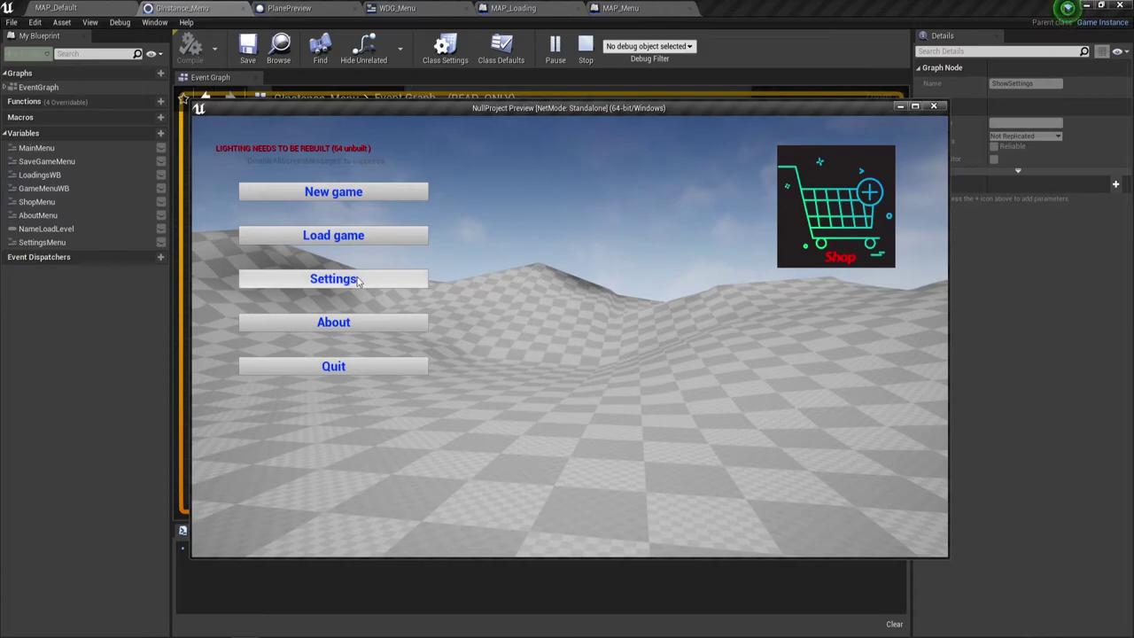
left_click(387, 276)
left_click(828, 529)
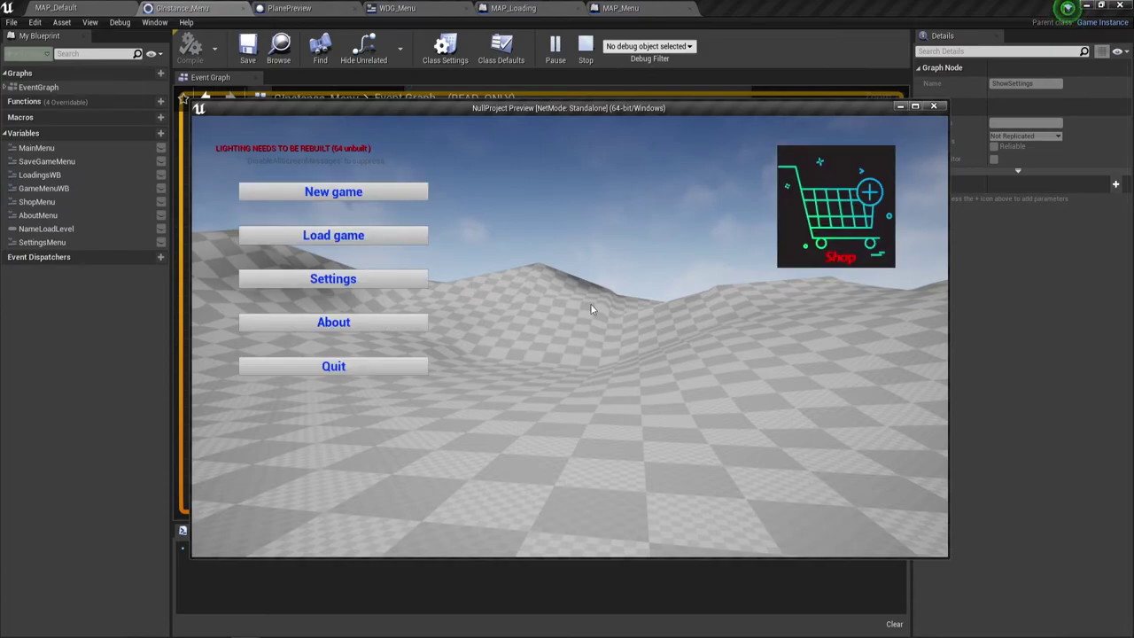
Step: Open the Shop screen and return to the main menu three times
left_click(852, 228)
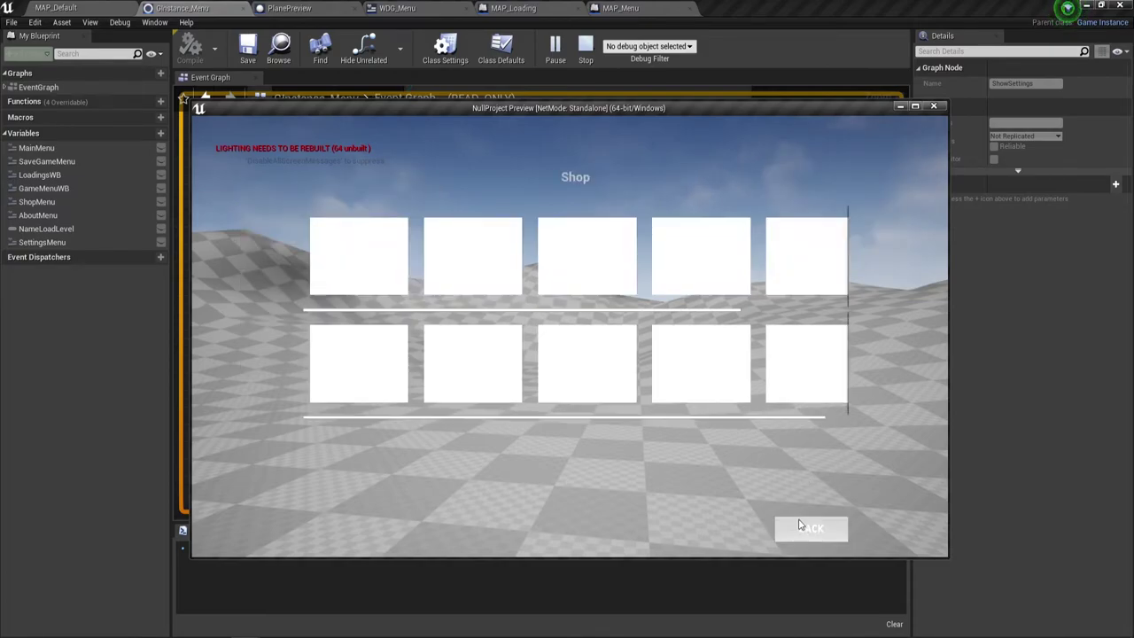
left_click(802, 526)
left_click(821, 253)
left_click(809, 528)
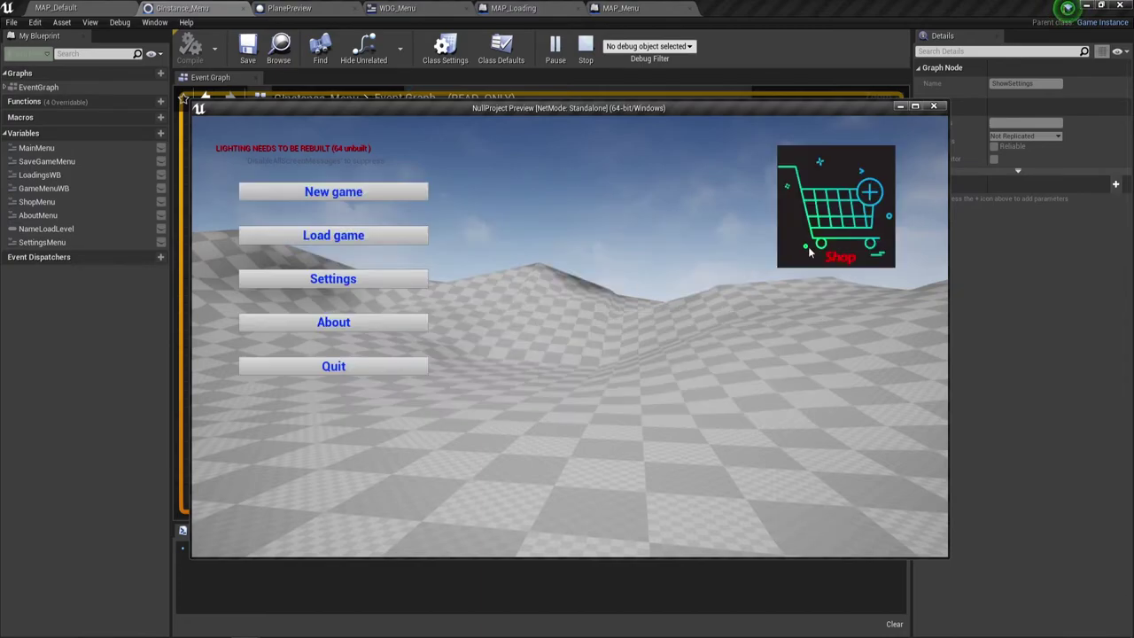
left_click(811, 253)
left_click(811, 528)
Step: Stop the preview, review the SetInputMode_UIOnly PlayerController errors, and close the Message Log
left_click(933, 108)
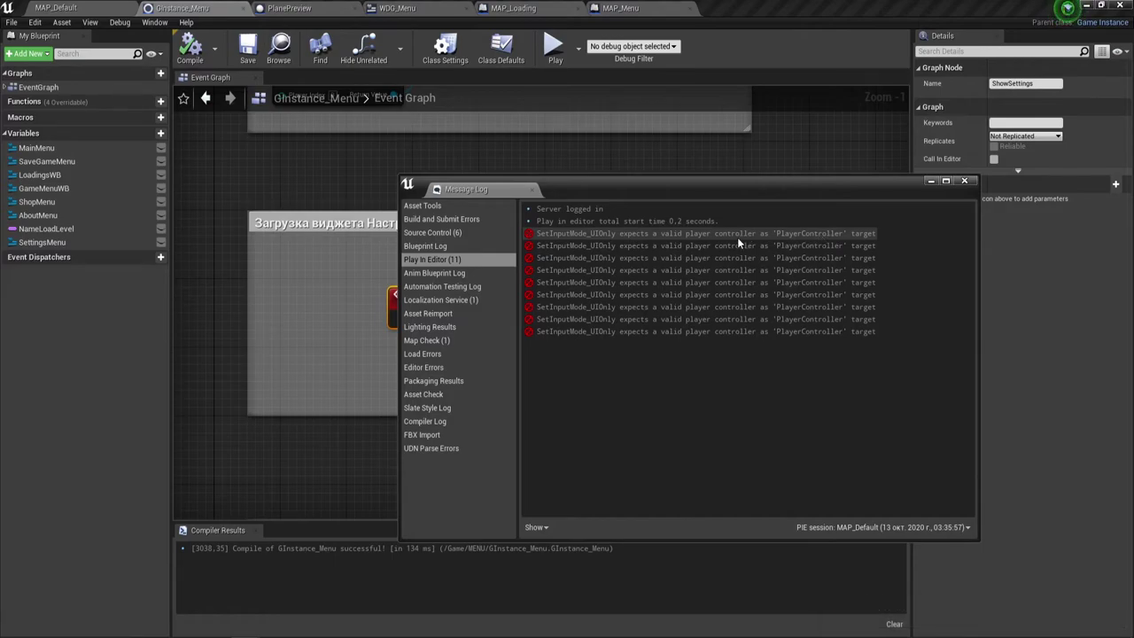
left_click(637, 232)
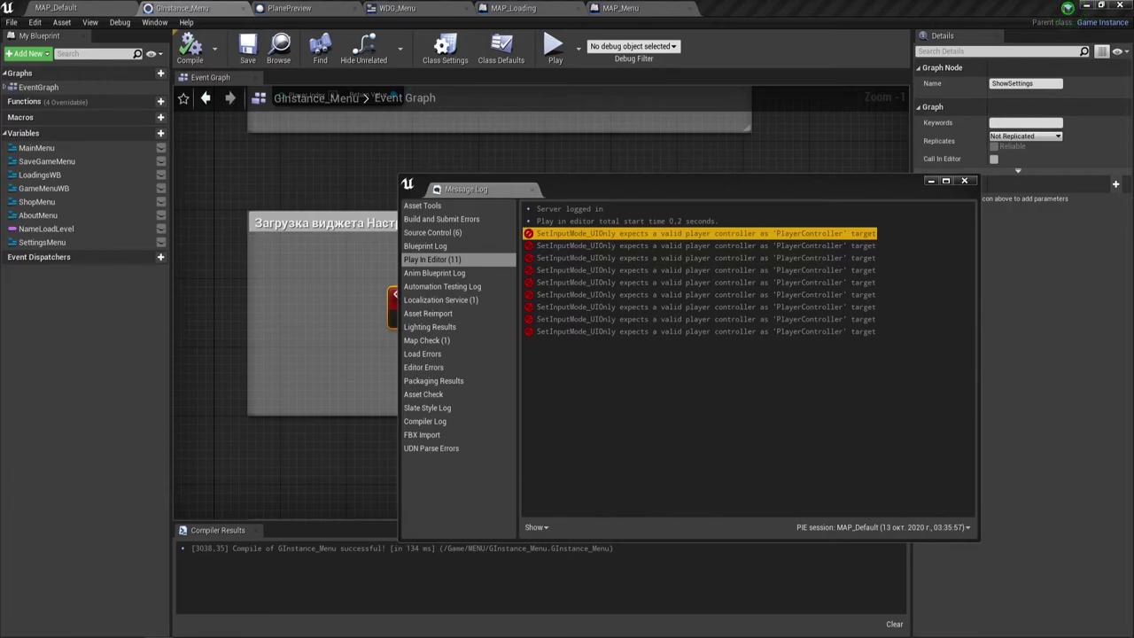
left_click(964, 181)
scroll(548, 236, "down", 3)
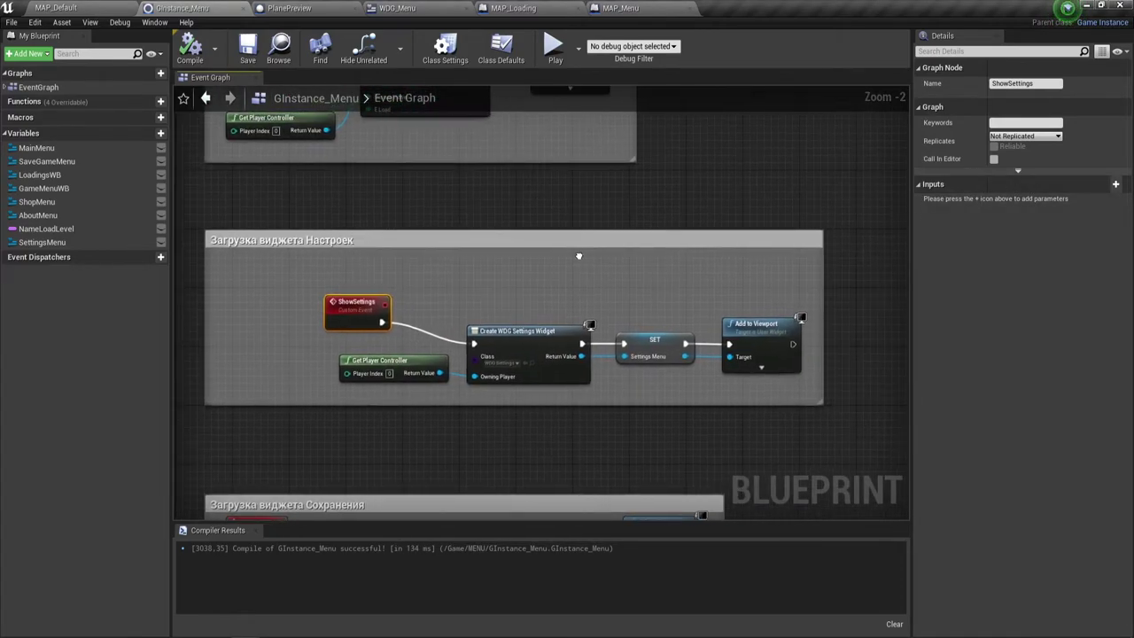
scroll(600, 248, "up", 1)
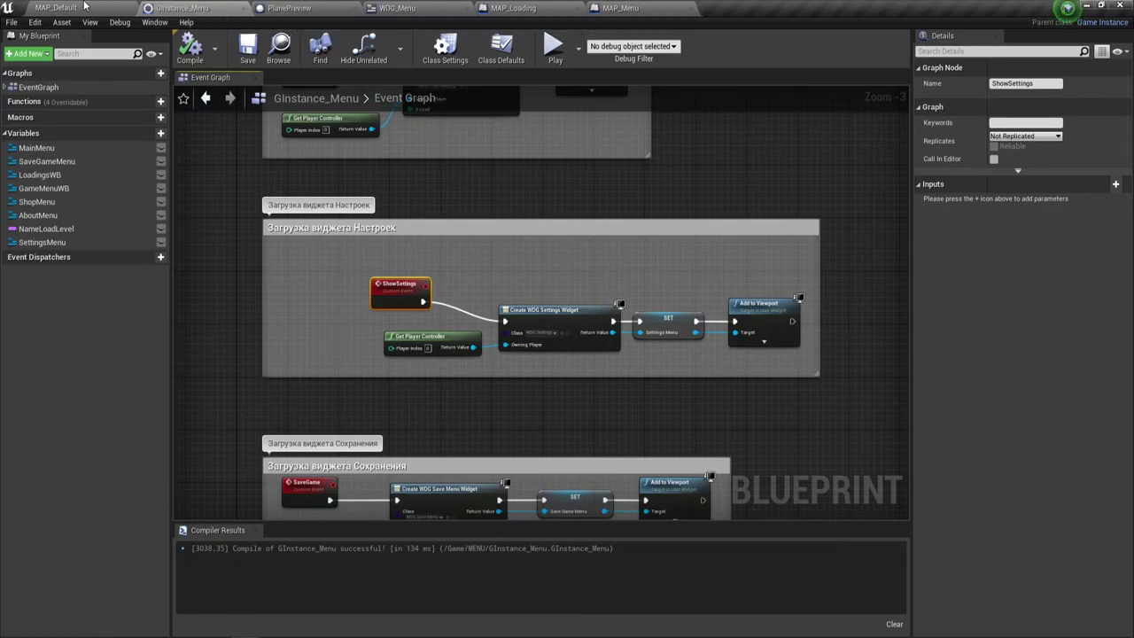
Step: Return to the MAP_Default level and open the MyGameMod game mode blueprint
left_click(84, 6)
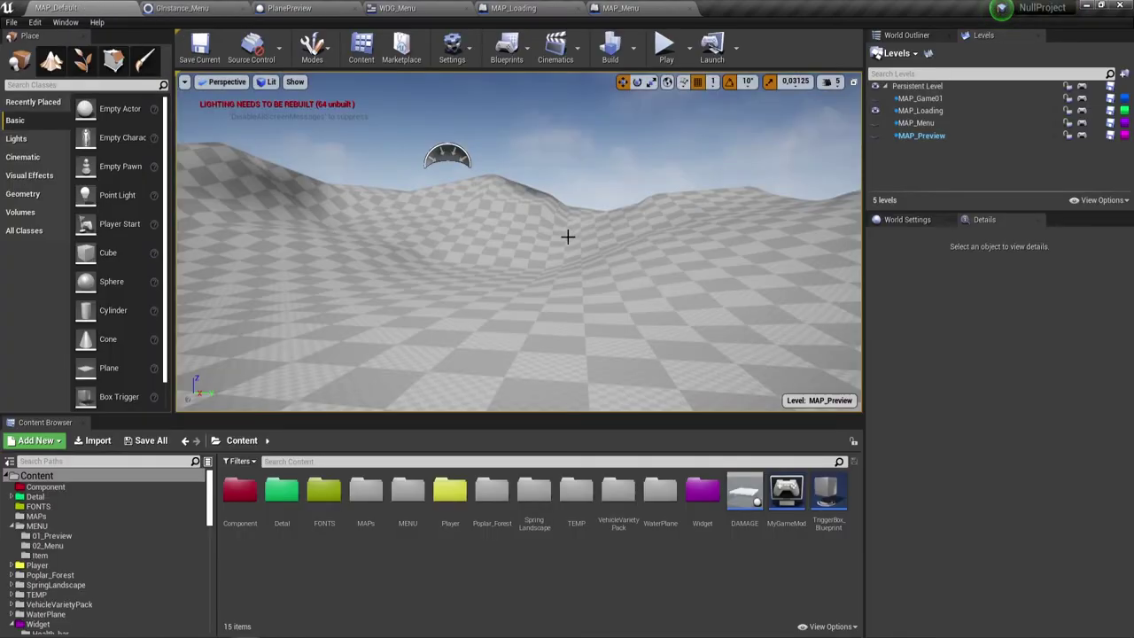
right_click_drag(573, 251, 574, 259)
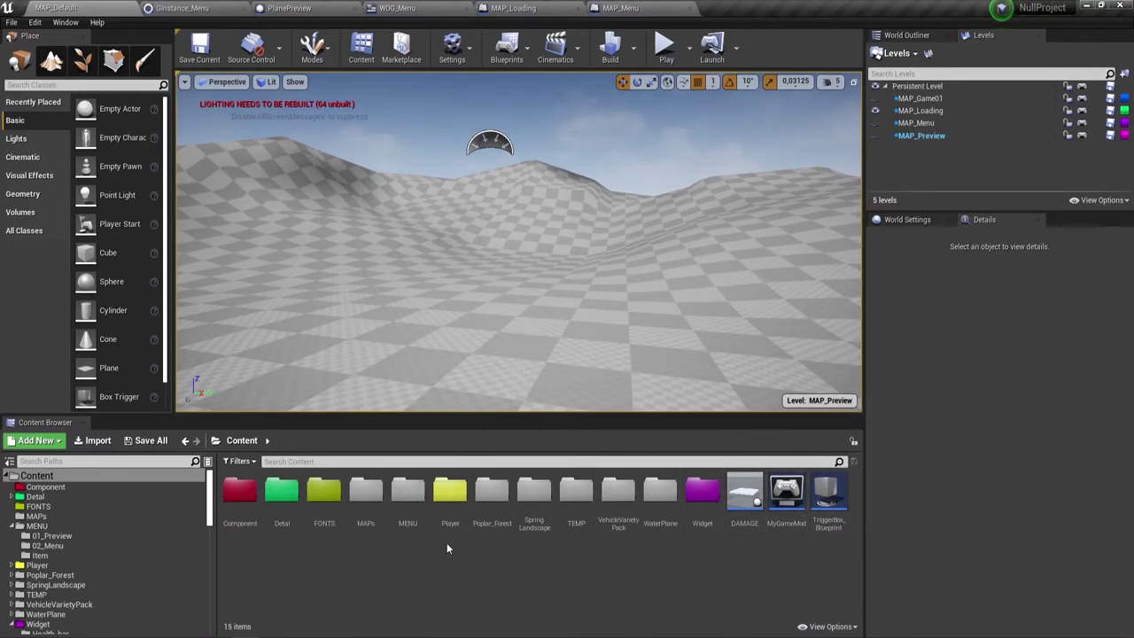
double_click(786, 488)
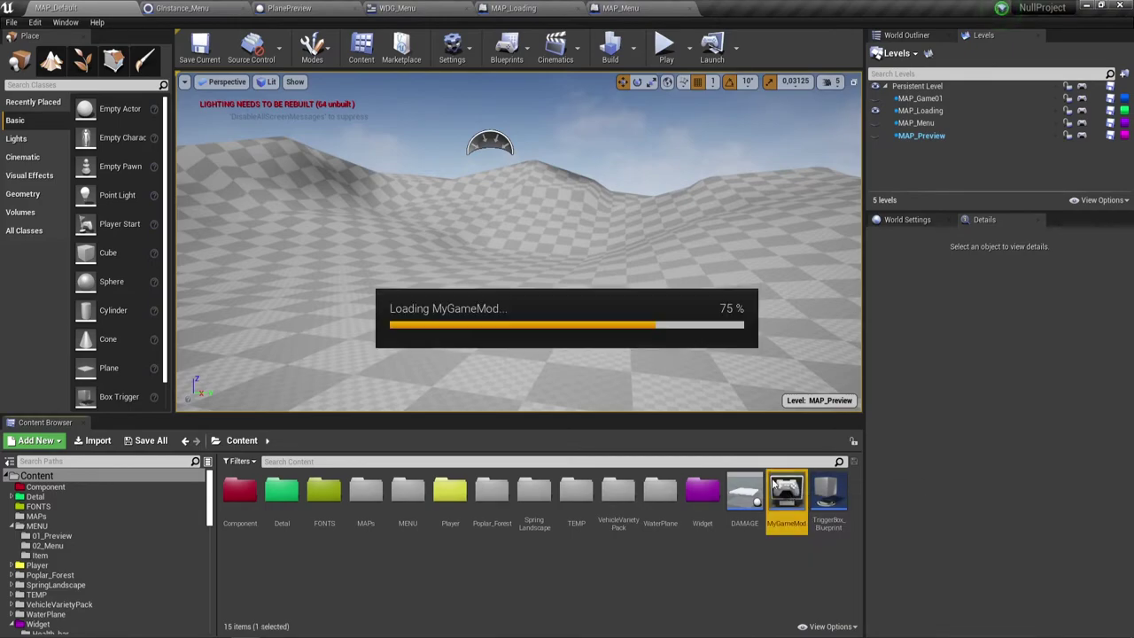
Step: Check the Player Controller Class list, leaving it at PlayerController
scroll(328, 367, "down", 3)
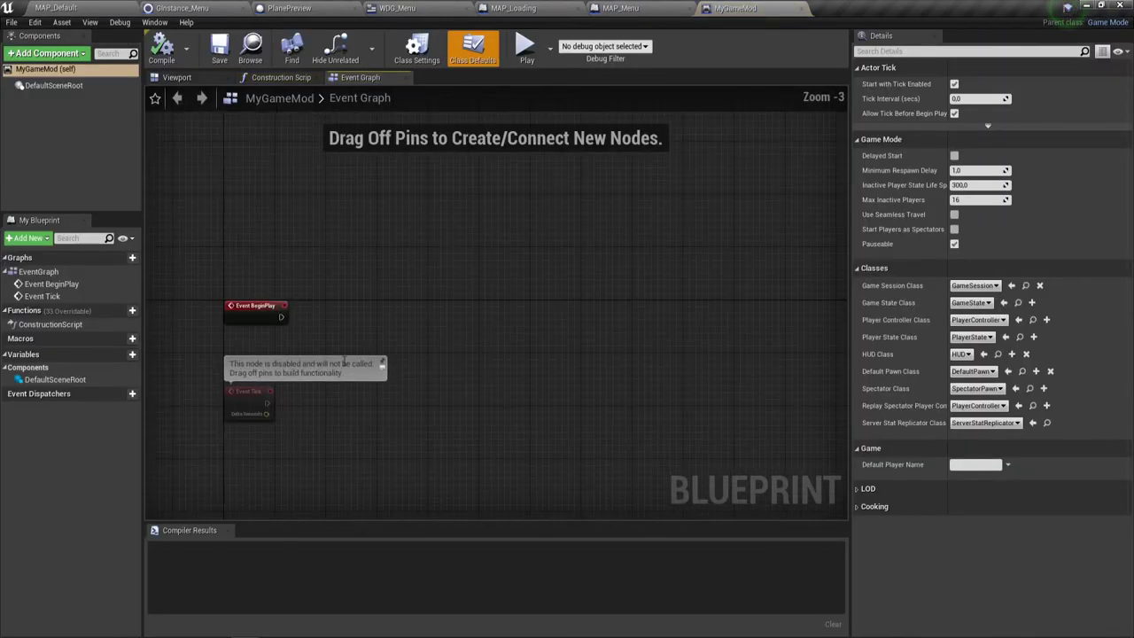
right_click_drag(461, 334, 550, 319)
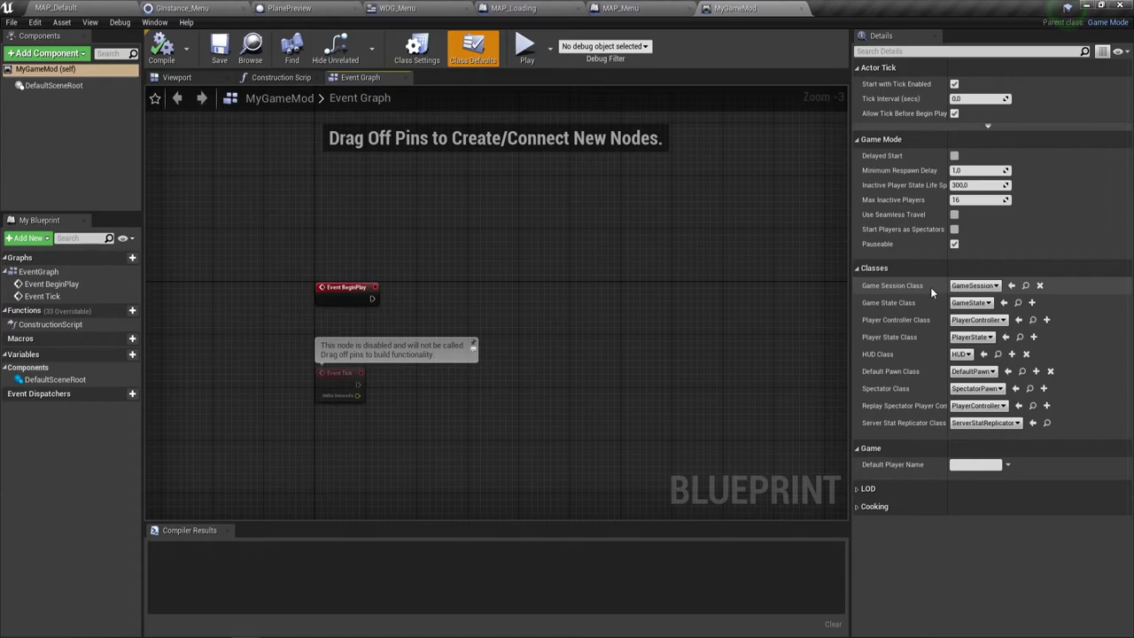
left_click(1004, 321)
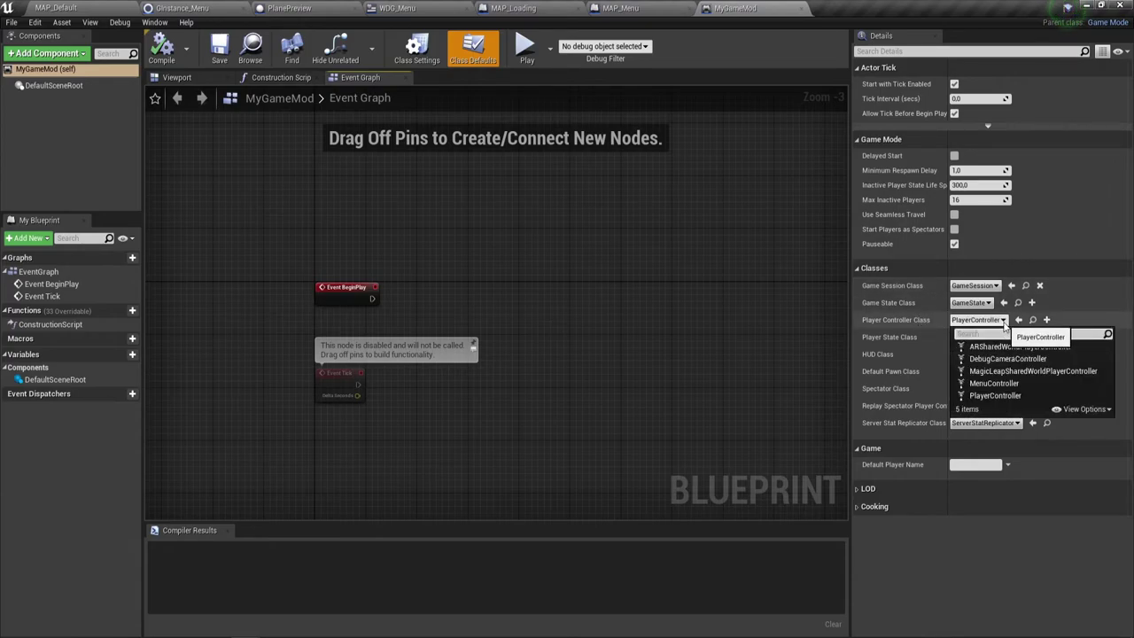
left_click(1078, 300)
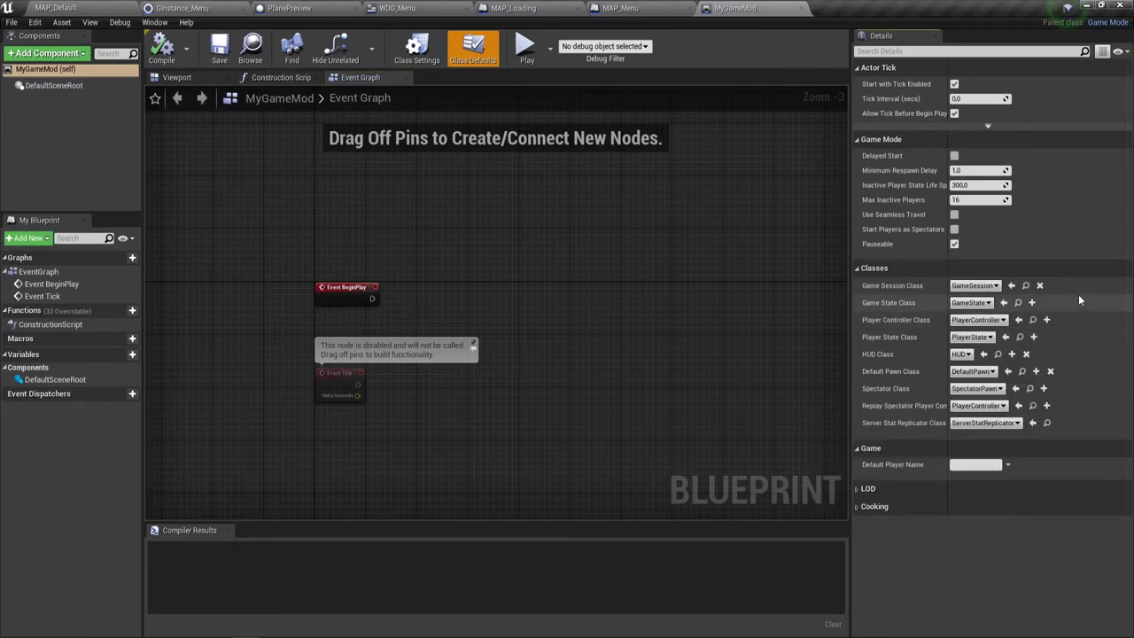
left_click(1033, 321)
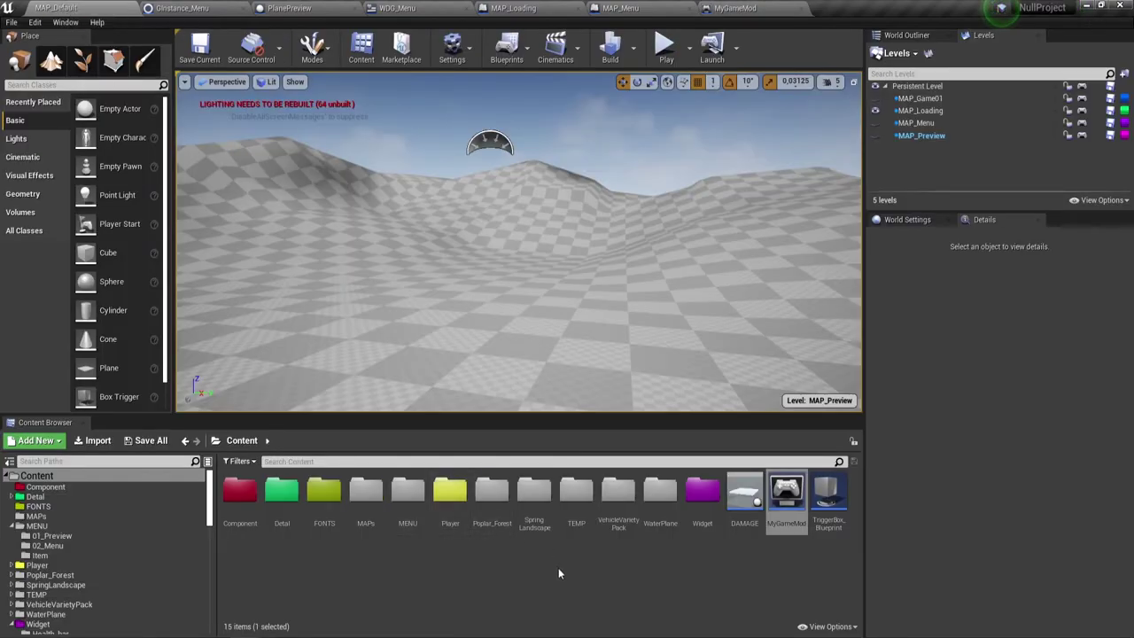
Step: Browse into MENU > 02_Menu and open the MenuController blueprint
left_click(558, 568)
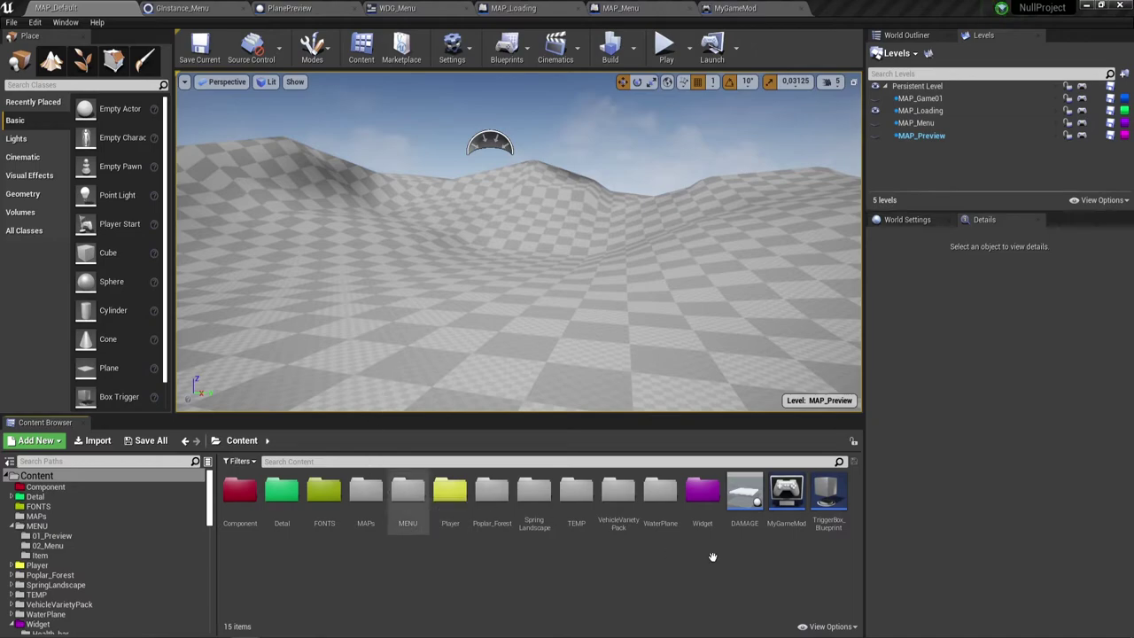
double_click(408, 493)
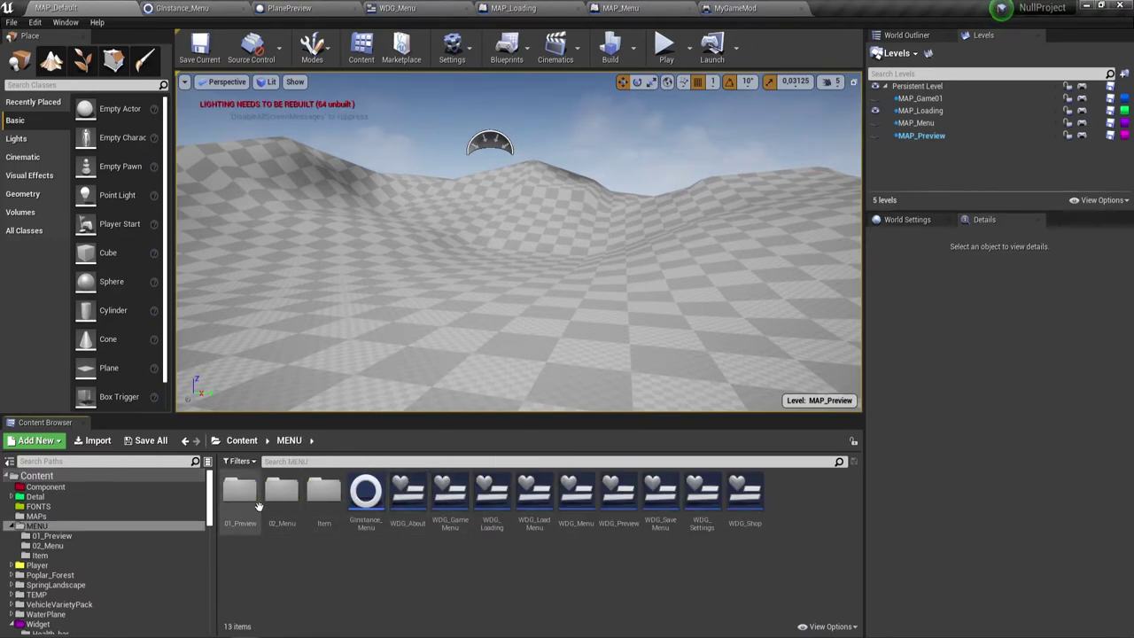
left_click(291, 502)
double_click(291, 502)
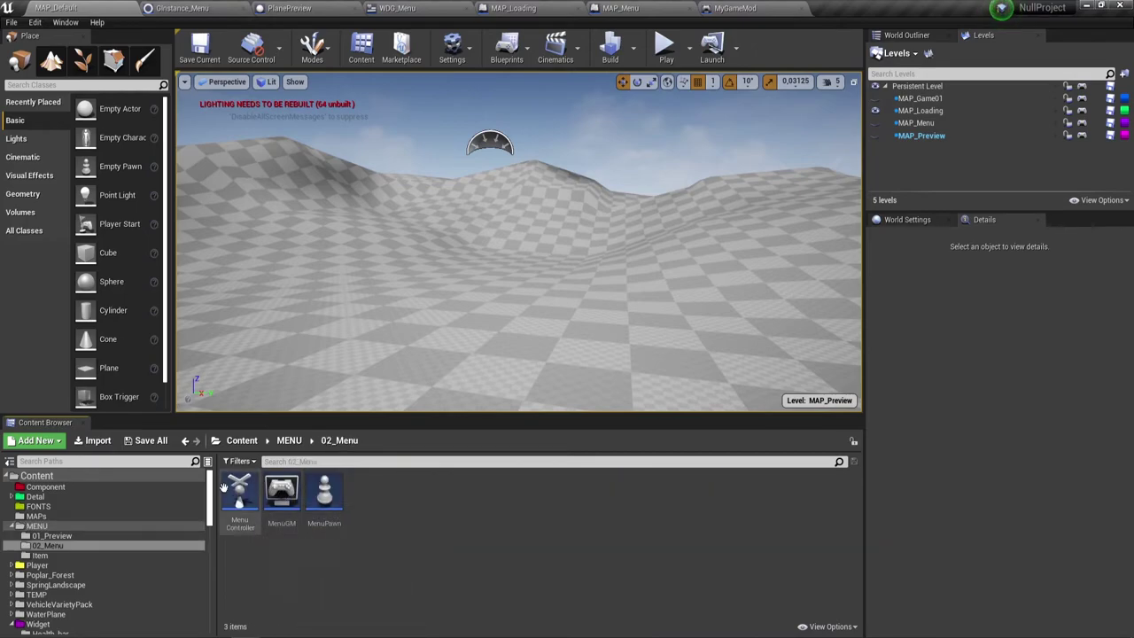
left_click(248, 502)
double_click(247, 503)
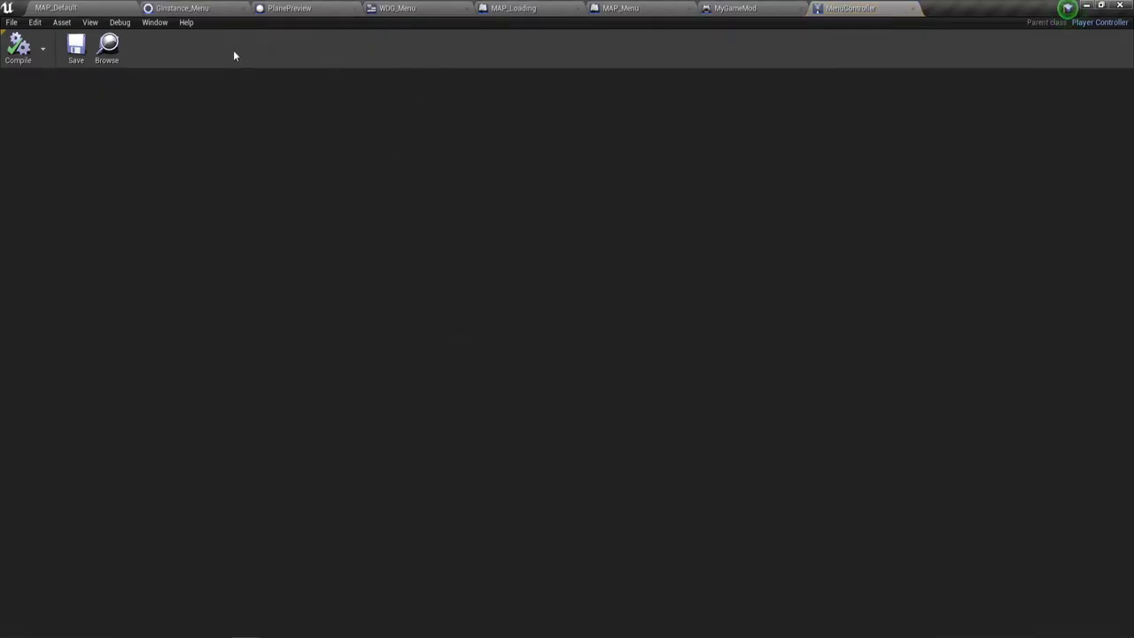
Step: Open MenuController in the full editor and inspect its class defaults and camera Viewport
left_click(120, 22)
mouse_move(90, 22)
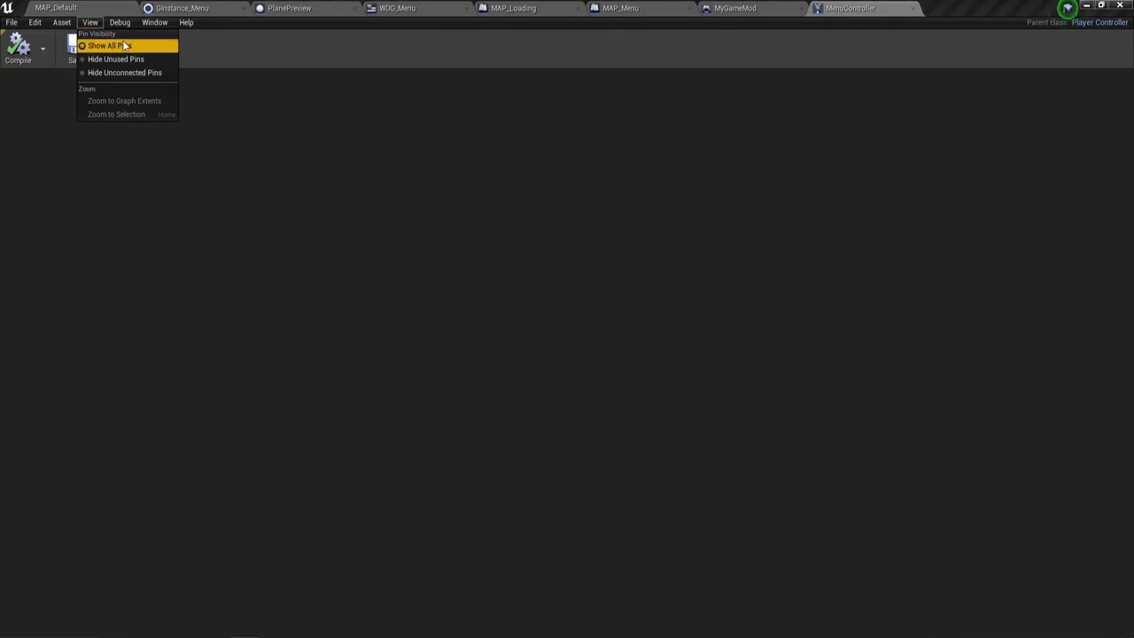
mouse_move(155, 23)
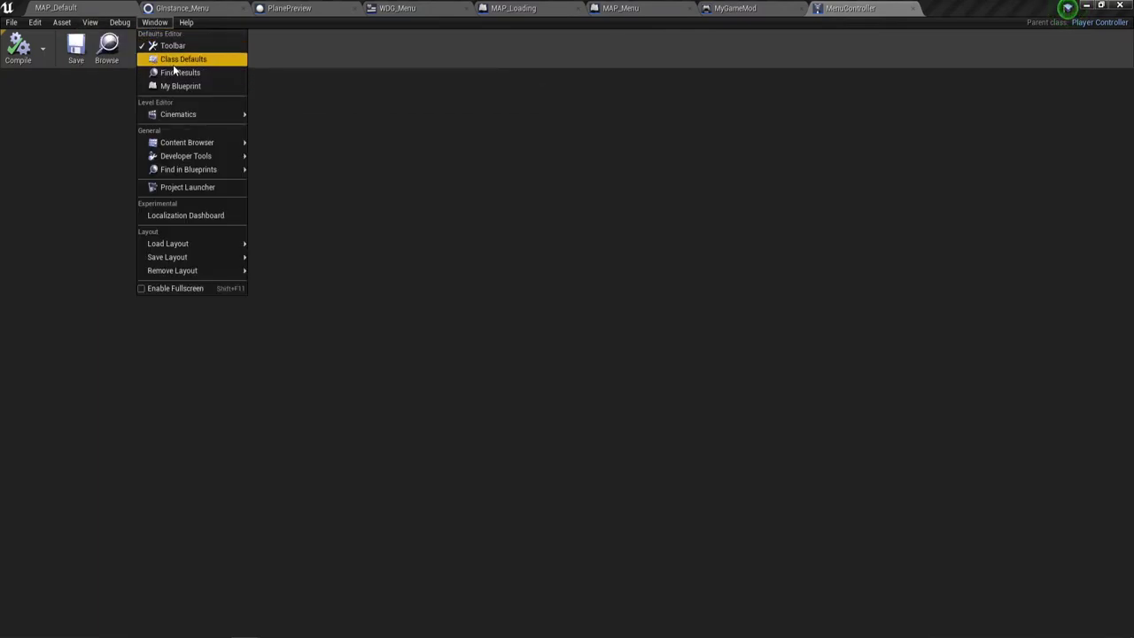
left_click(175, 58)
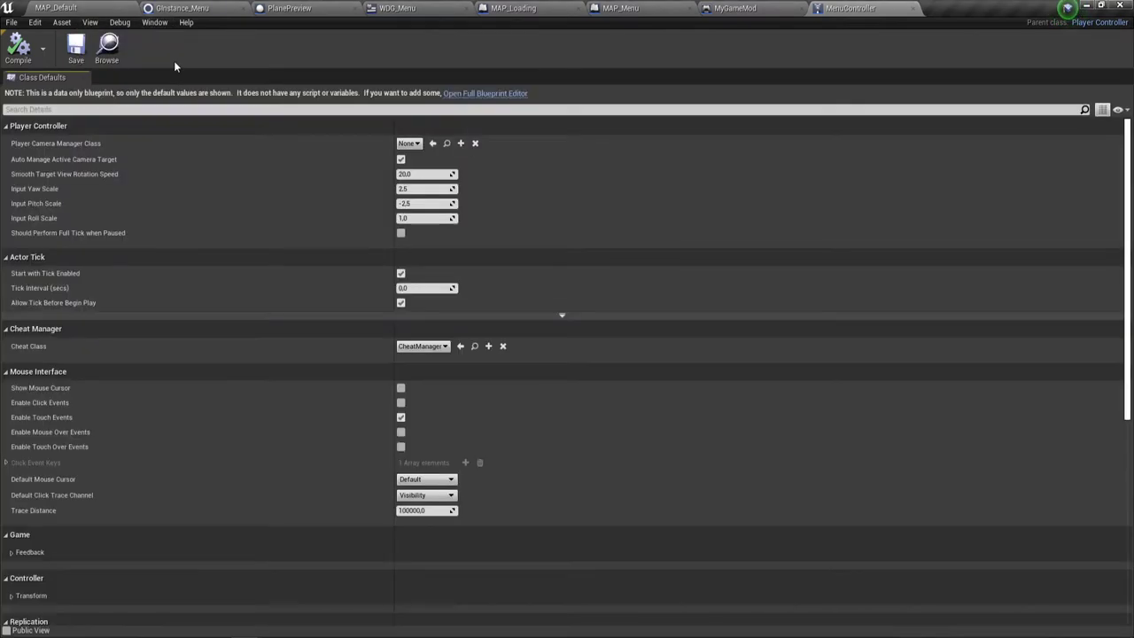
left_click(494, 96)
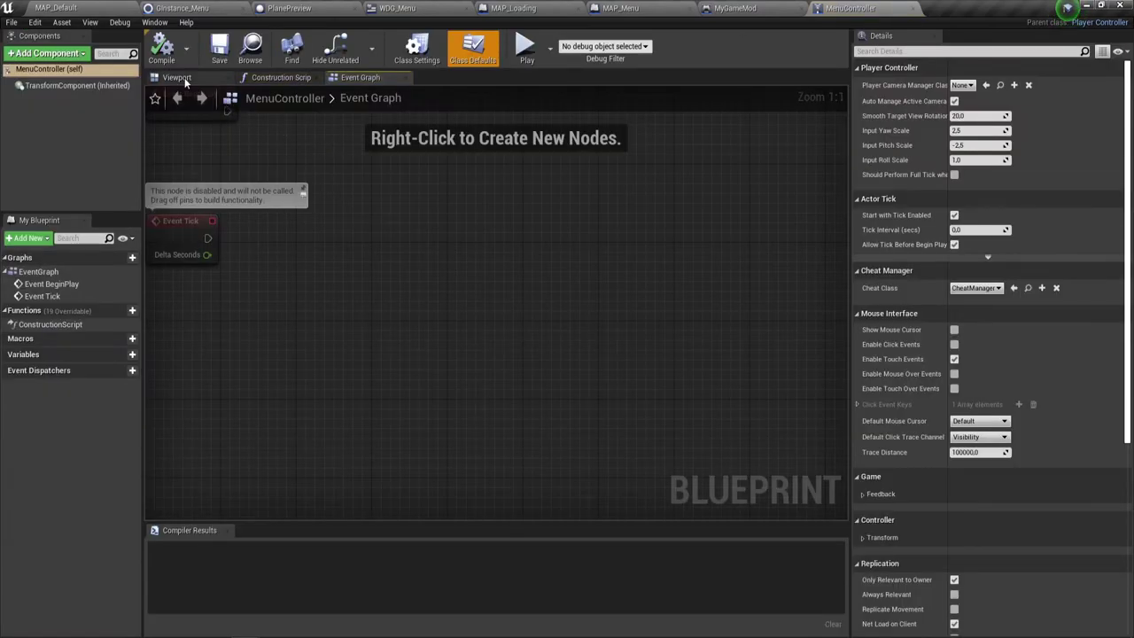
left_click(178, 78)
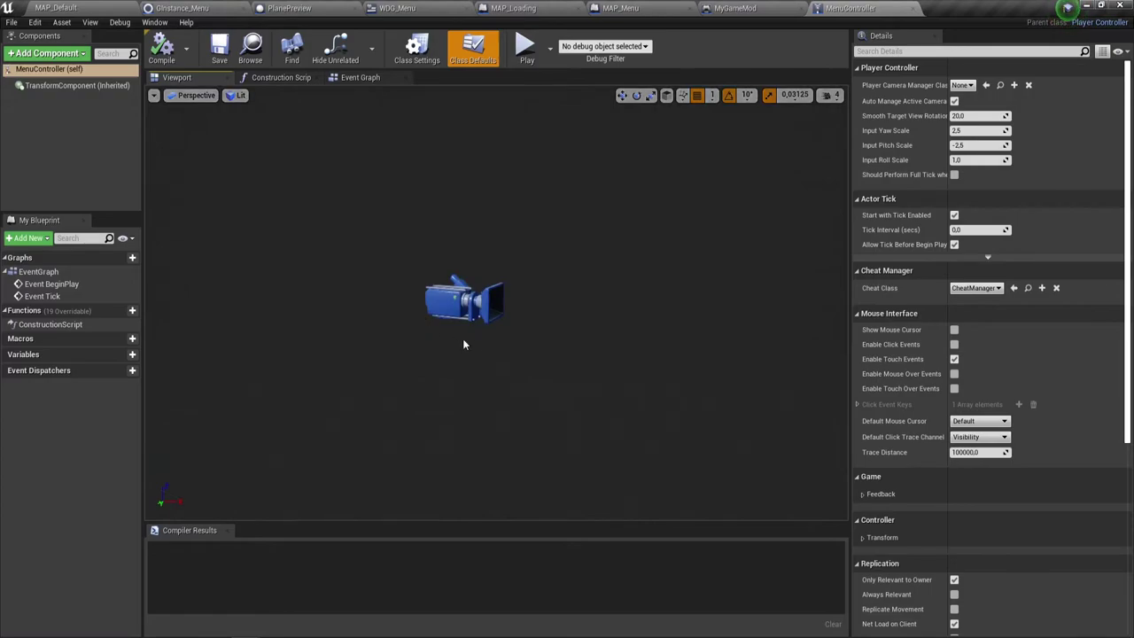
left_click_drag(542, 343, 542, 343)
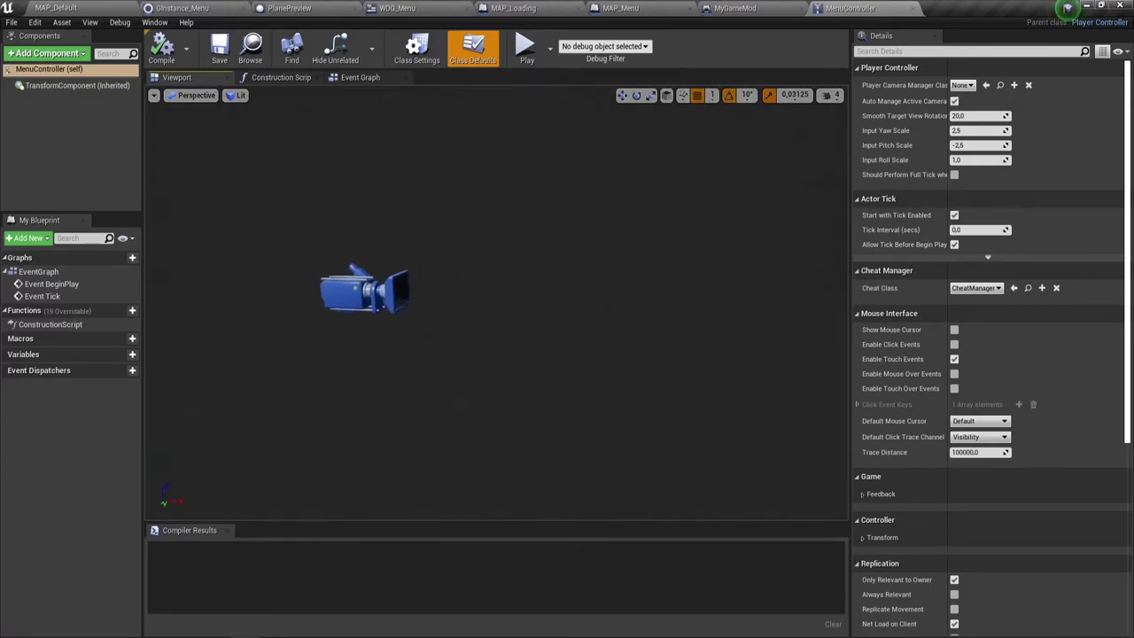
scroll(1081, 407, "down", 3)
scroll(1080, 407, "down", 3)
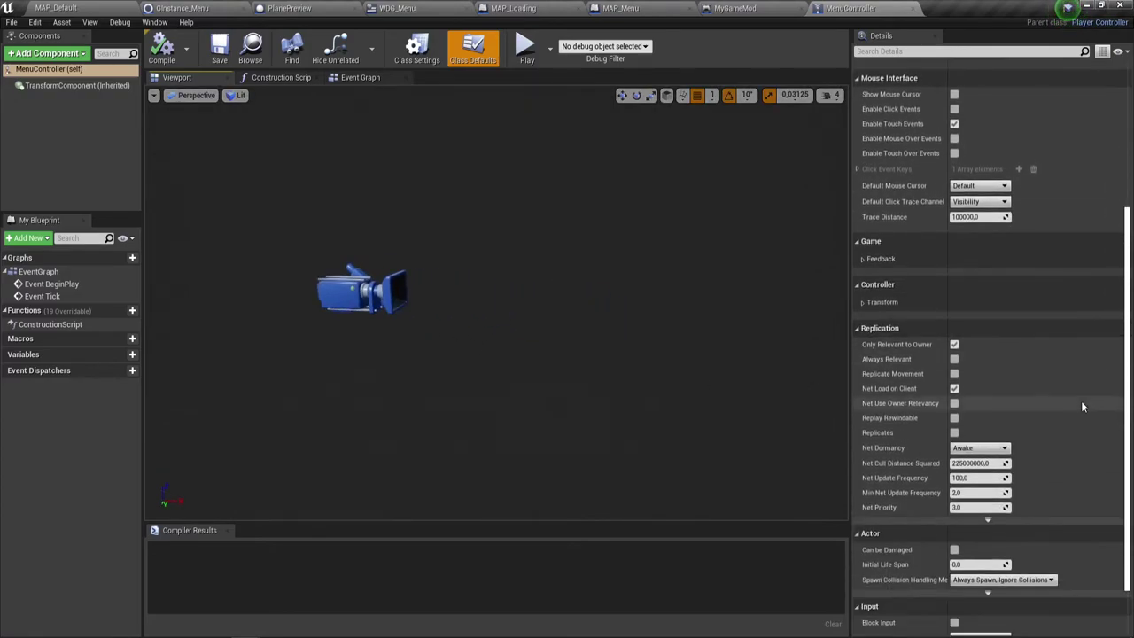
scroll(1081, 406, "down", 2)
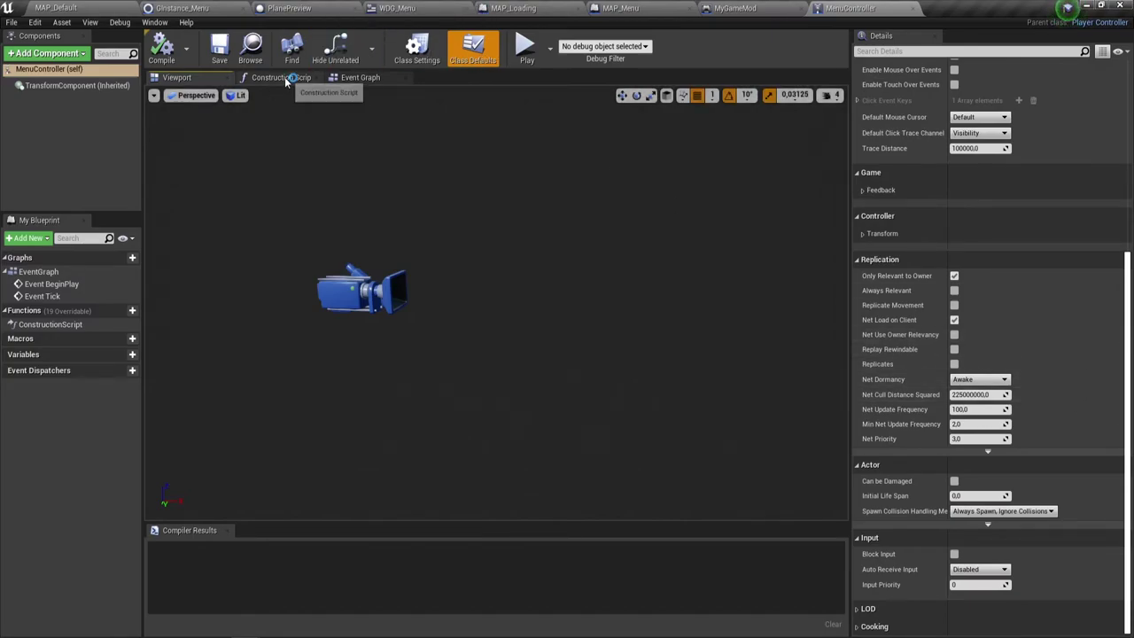
Step: Review MenuController's Event Graph, then return to the MAP_Default level editor
left_click(359, 78)
scroll(349, 296, "down", 1)
scroll(350, 296, "down", 1)
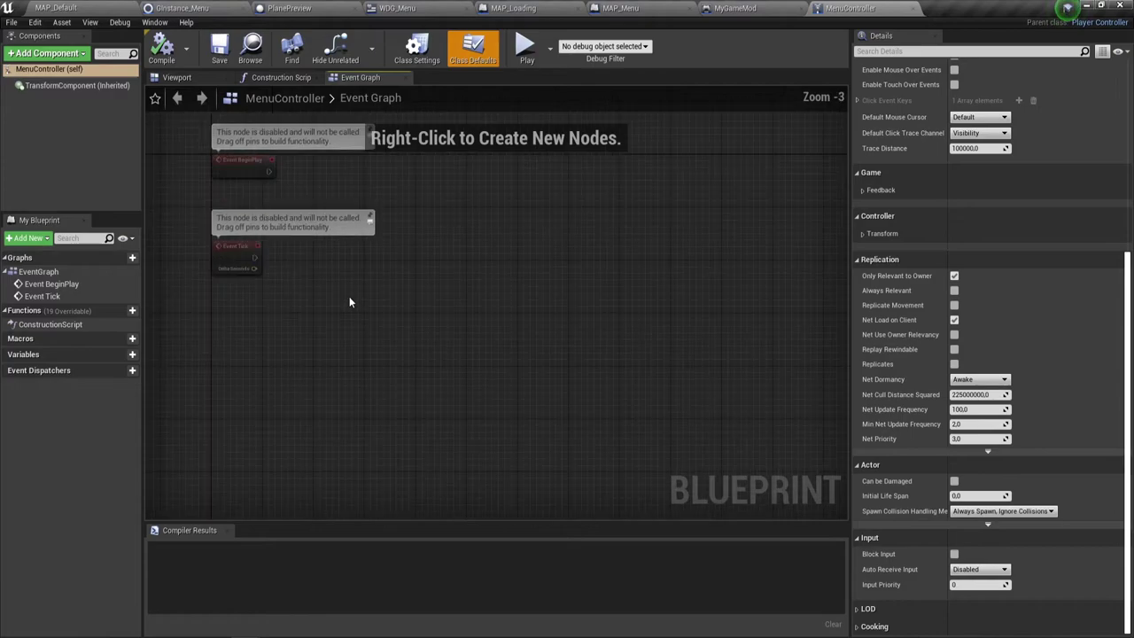
scroll(349, 296, "down", 1)
left_click(55, 8)
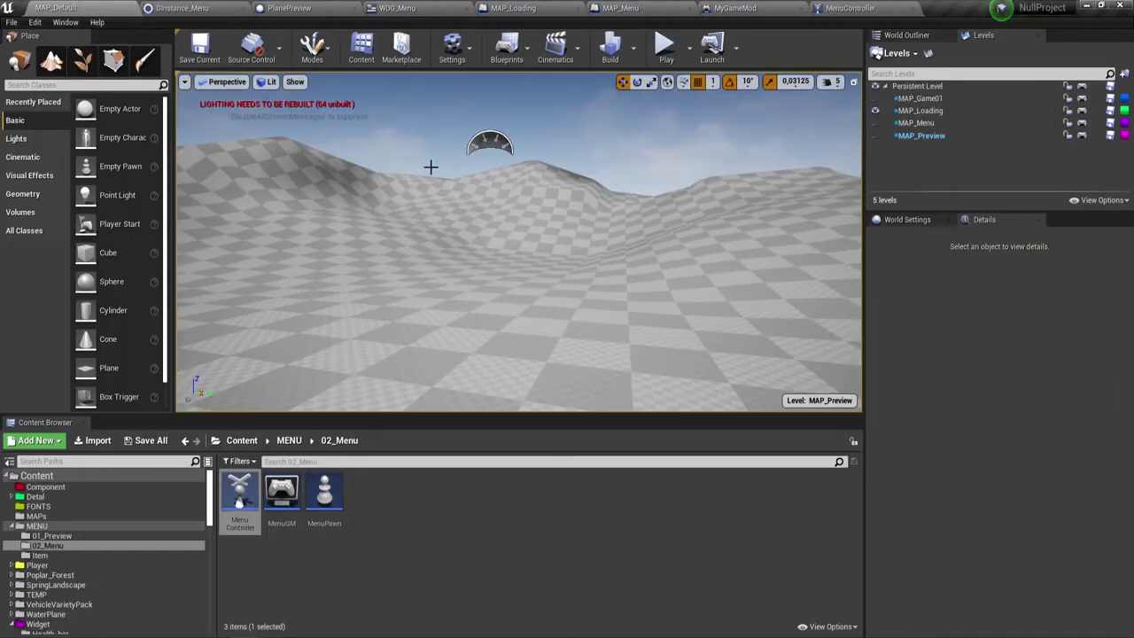
Step: Open MenuPawn, set Auto Possess Player to Player 0, and compile it
double_click(324, 493)
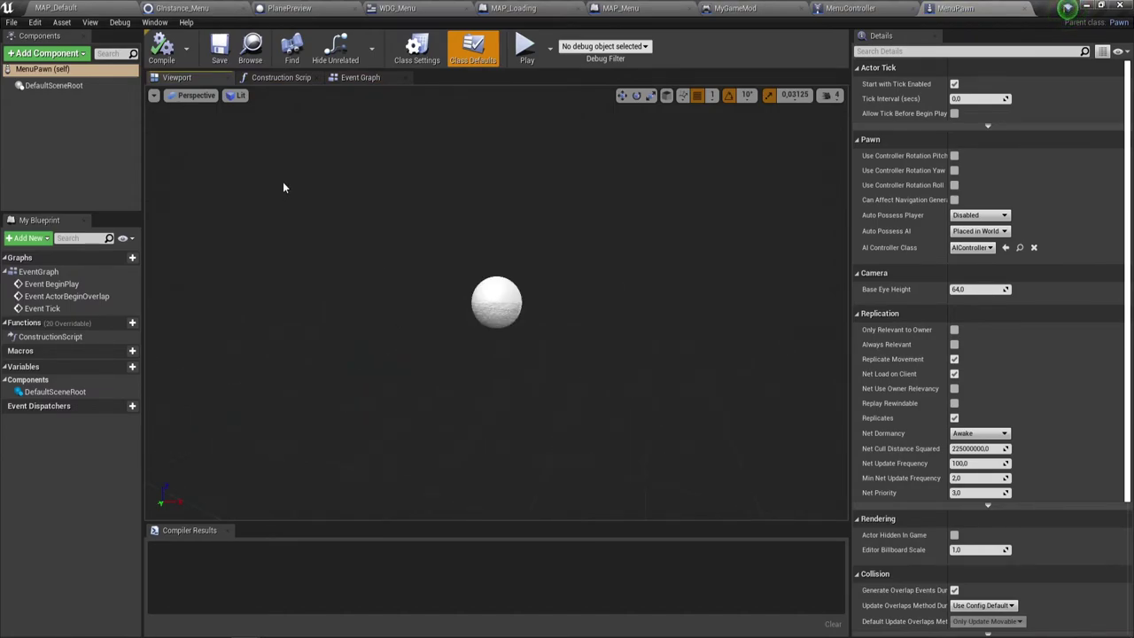
left_click(981, 215)
left_click(968, 234)
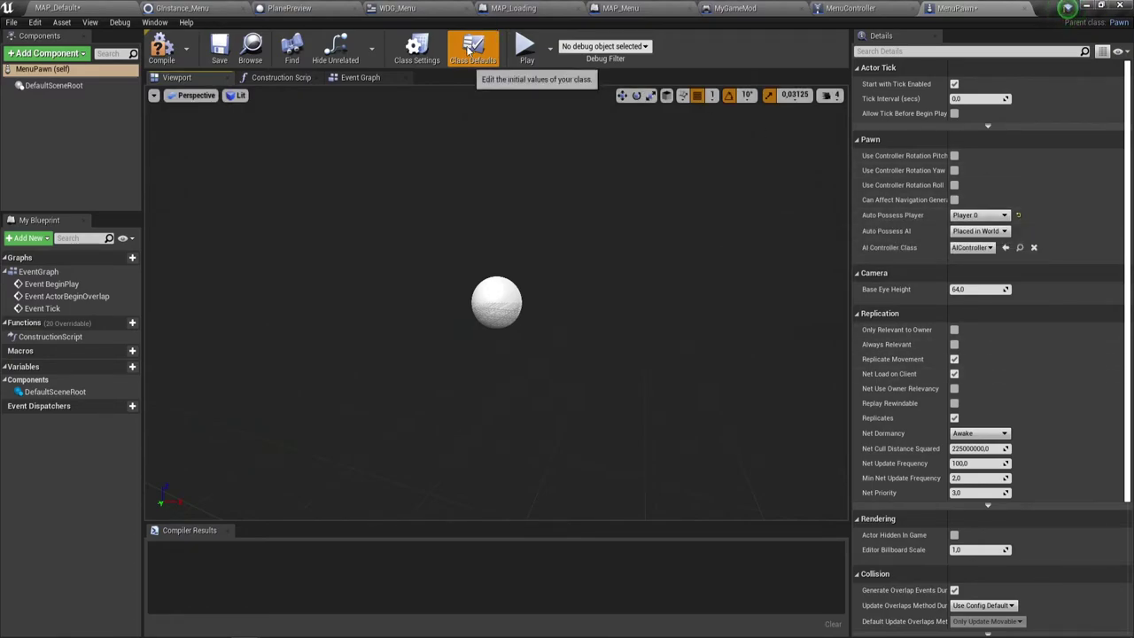
left_click(161, 49)
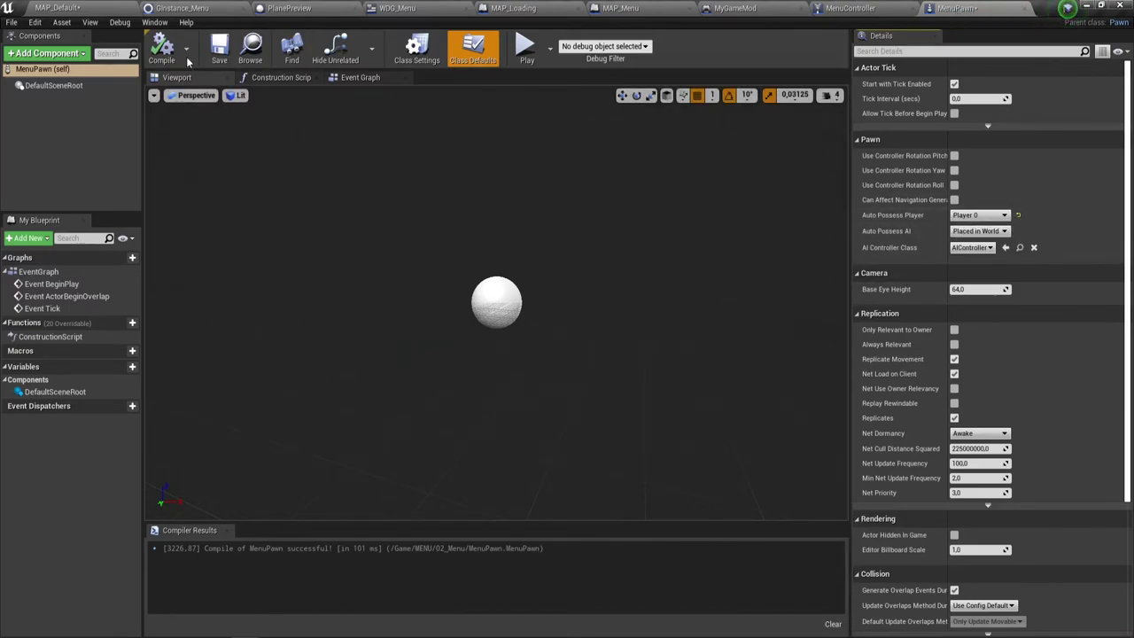
Step: Test play, start a New game from the main menu, then stop the preview with Esc
left_click(525, 49)
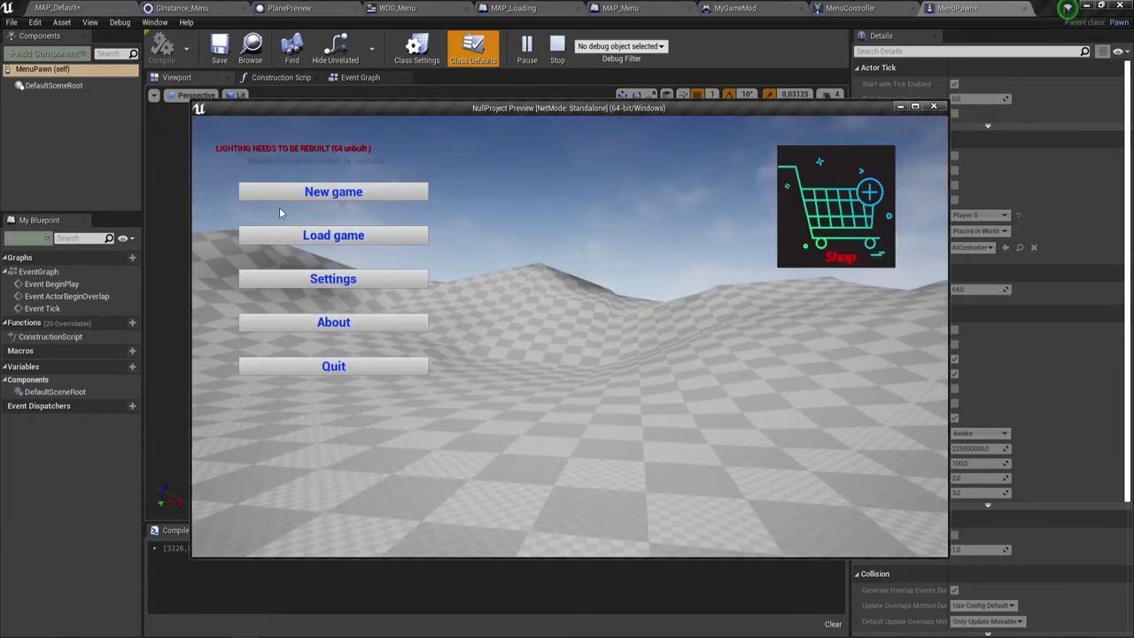
left_click(390, 199)
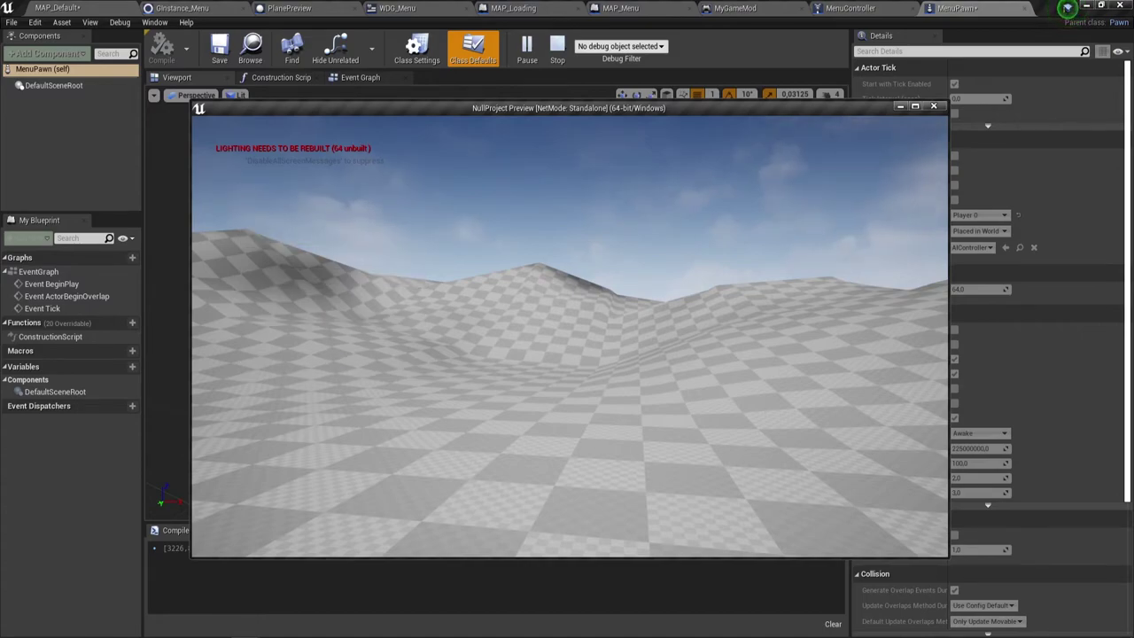
key("Escape")
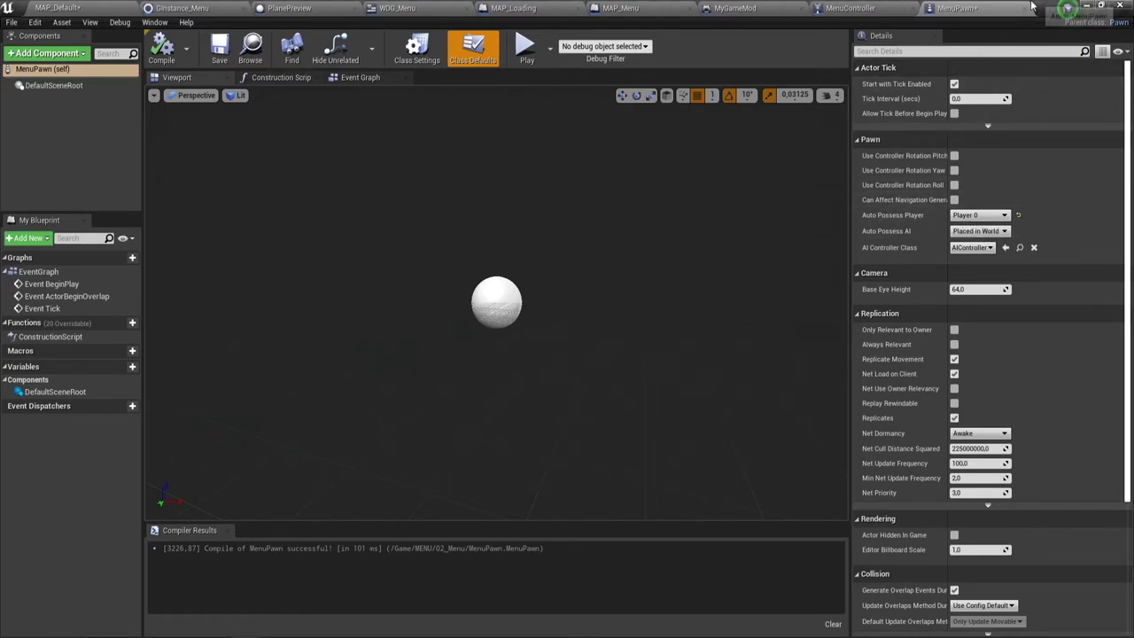
Step: Save MenuPawn and close the MenuPawn, MenuController, MyGameMod and PlanePreview tabs
left_click(226, 46)
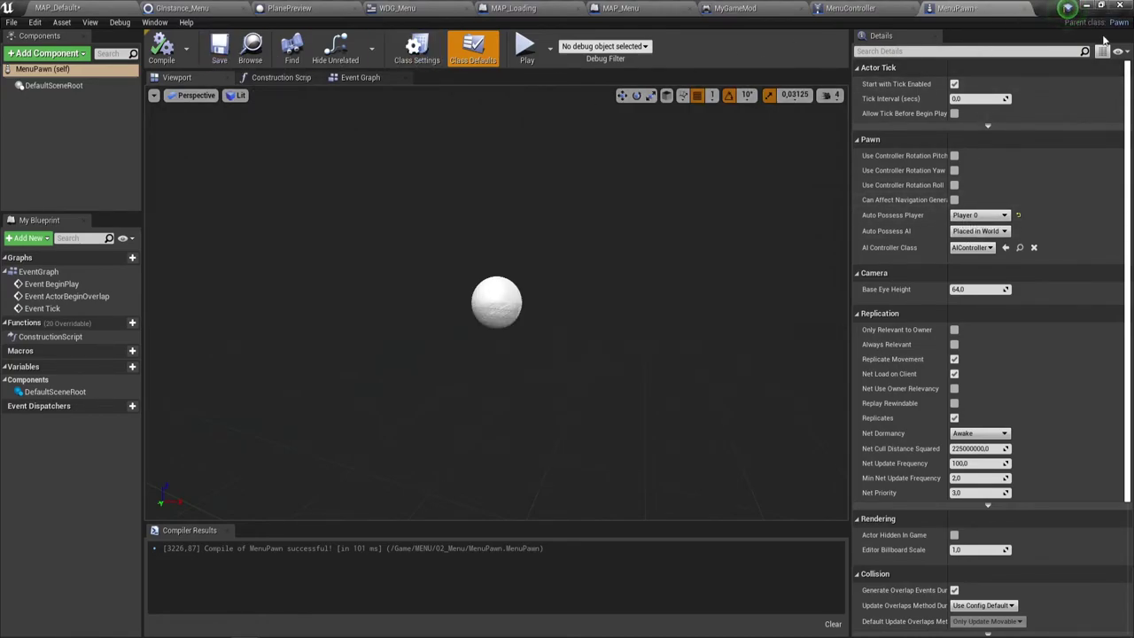
left_click(1032, 8)
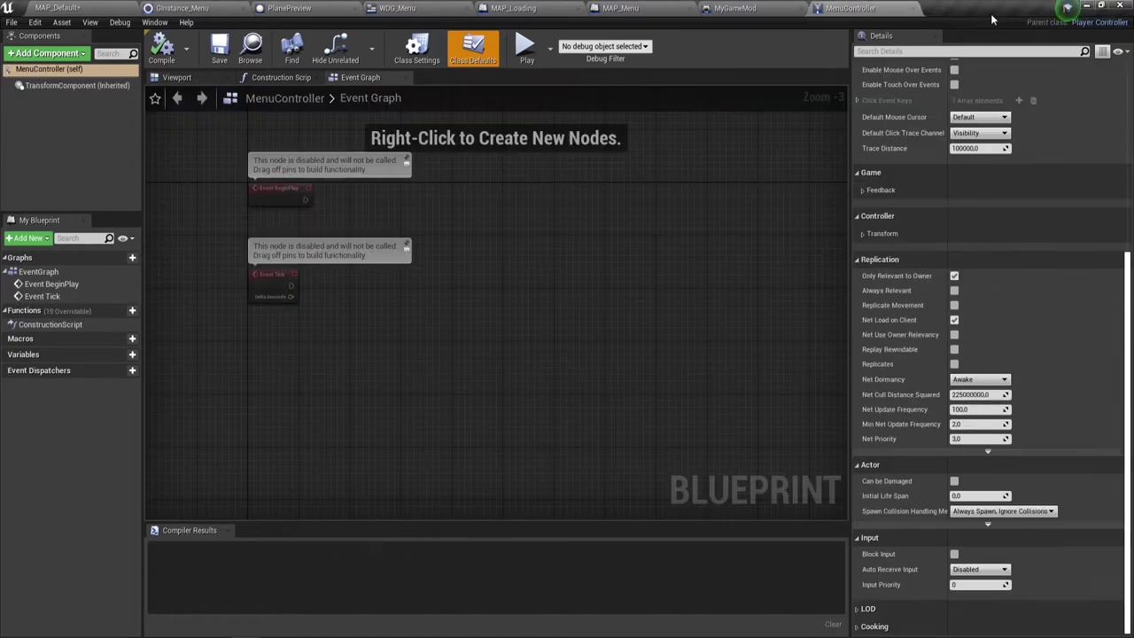
left_click(911, 8)
left_click(803, 7)
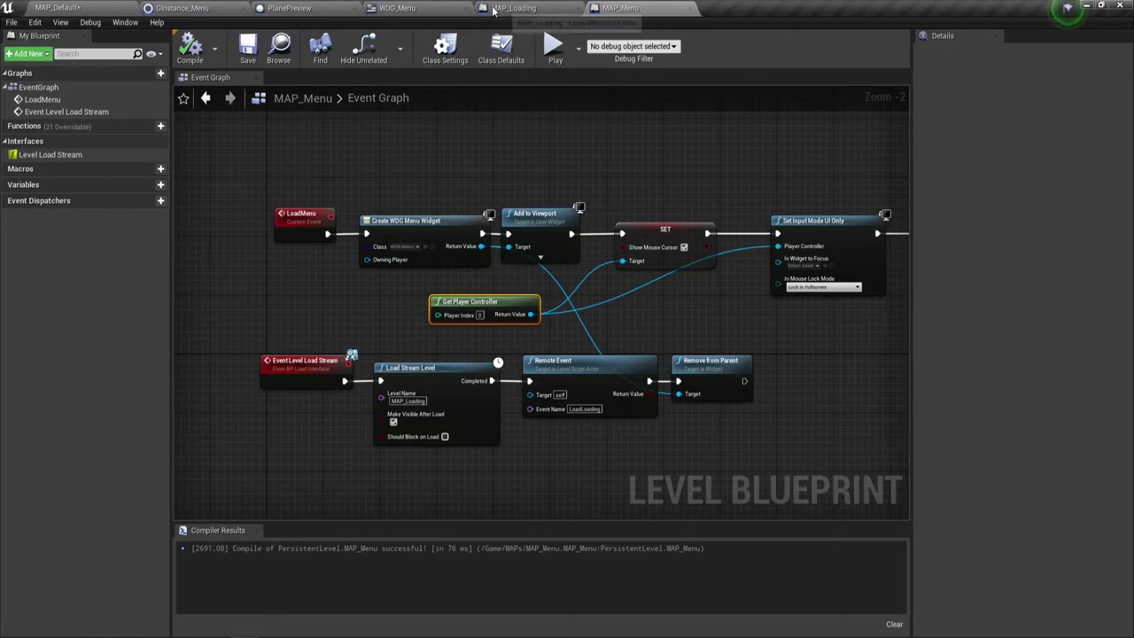
left_click(285, 9)
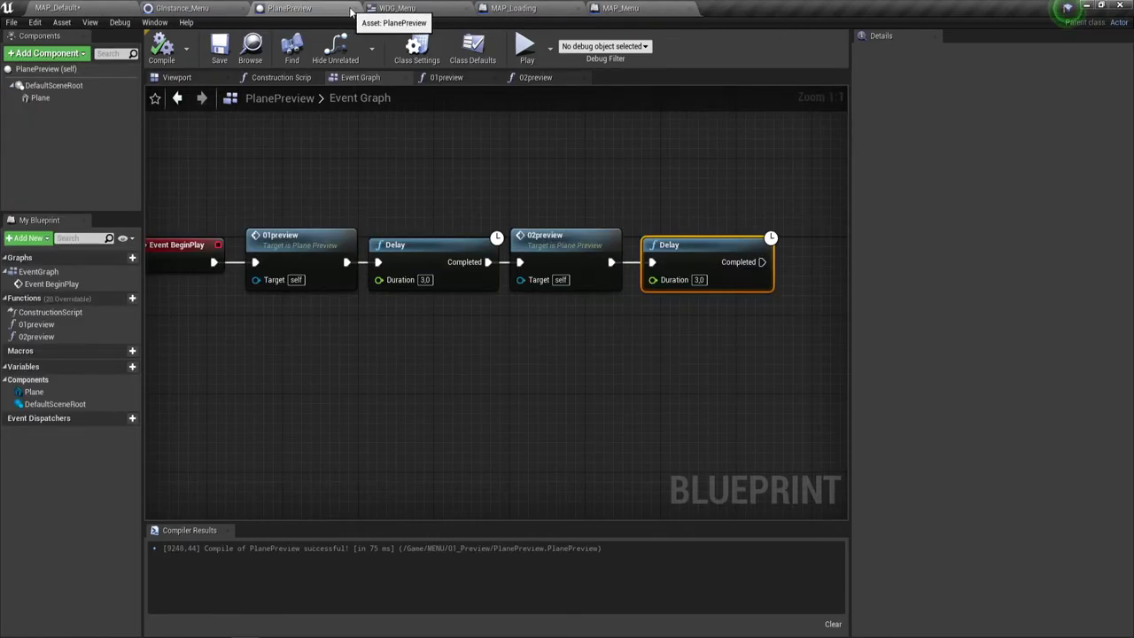
middle_click(285, 8)
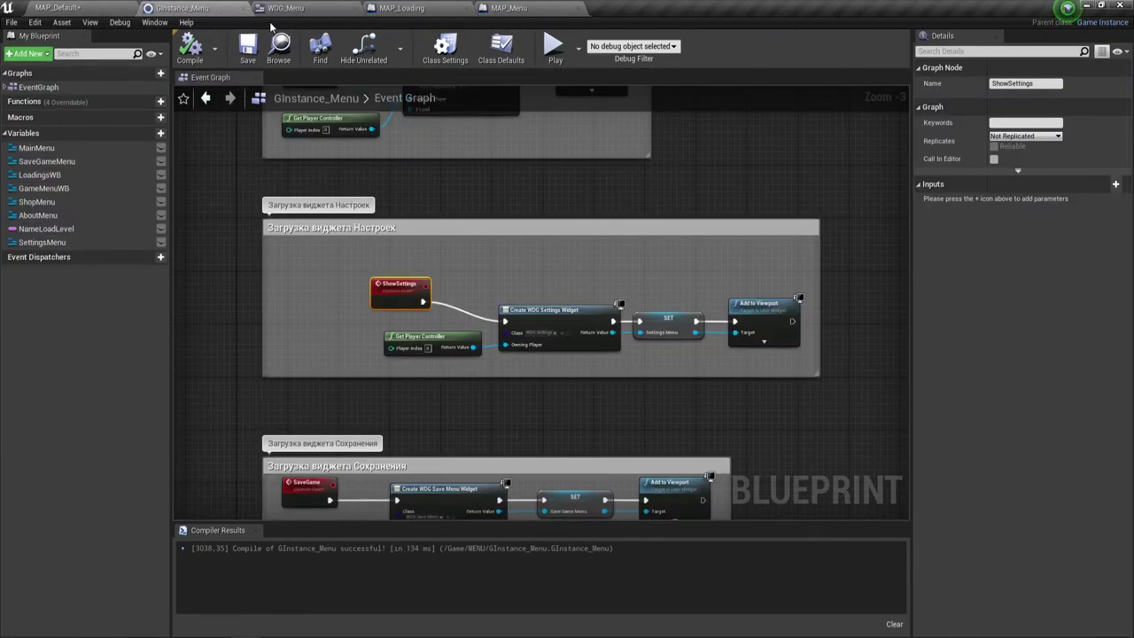
Step: From WDG_Menu's graph, jump to GInstance_Menu's CreateNewGame chain and frame Level Load Stream
left_click(308, 9)
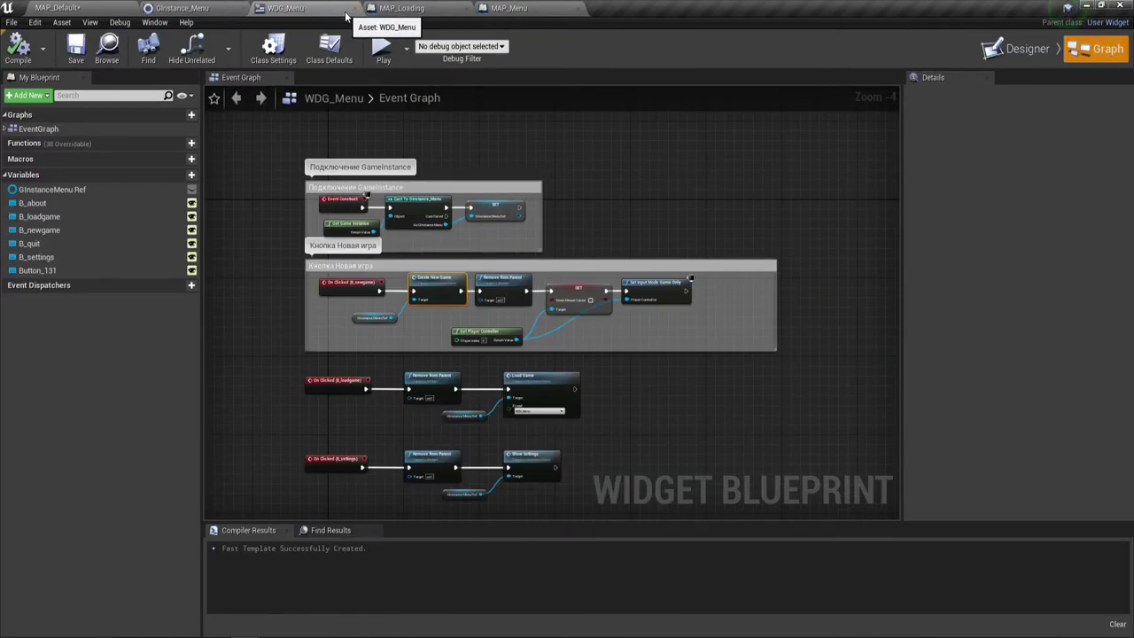
scroll(622, 364, "up", 1)
scroll(477, 335, "up", 1)
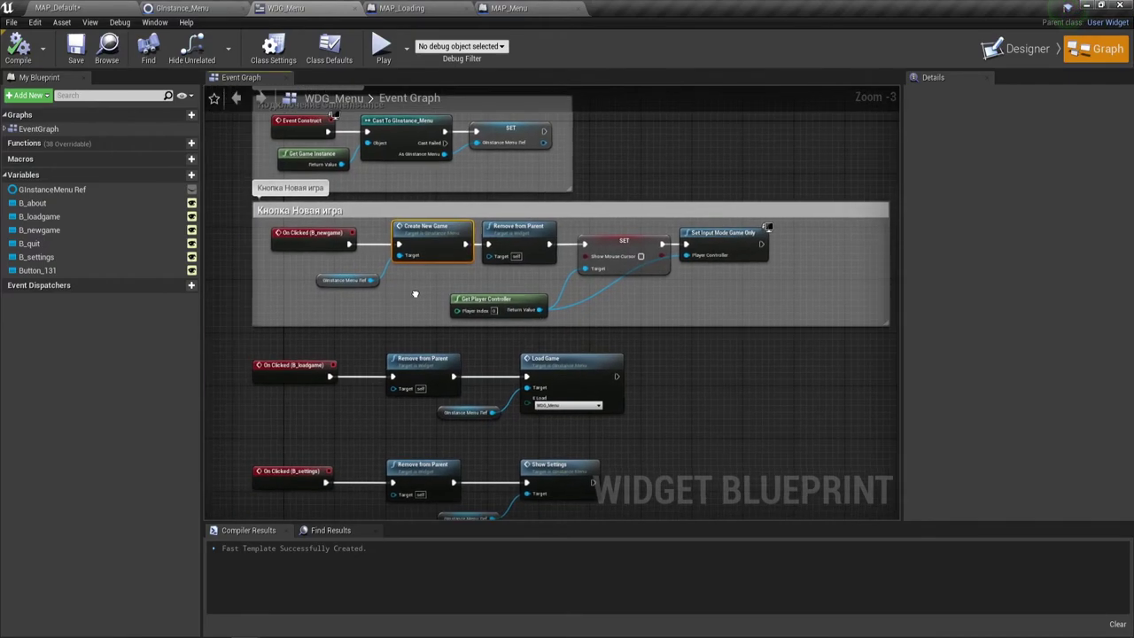
right_click_drag(476, 335, 550, 309)
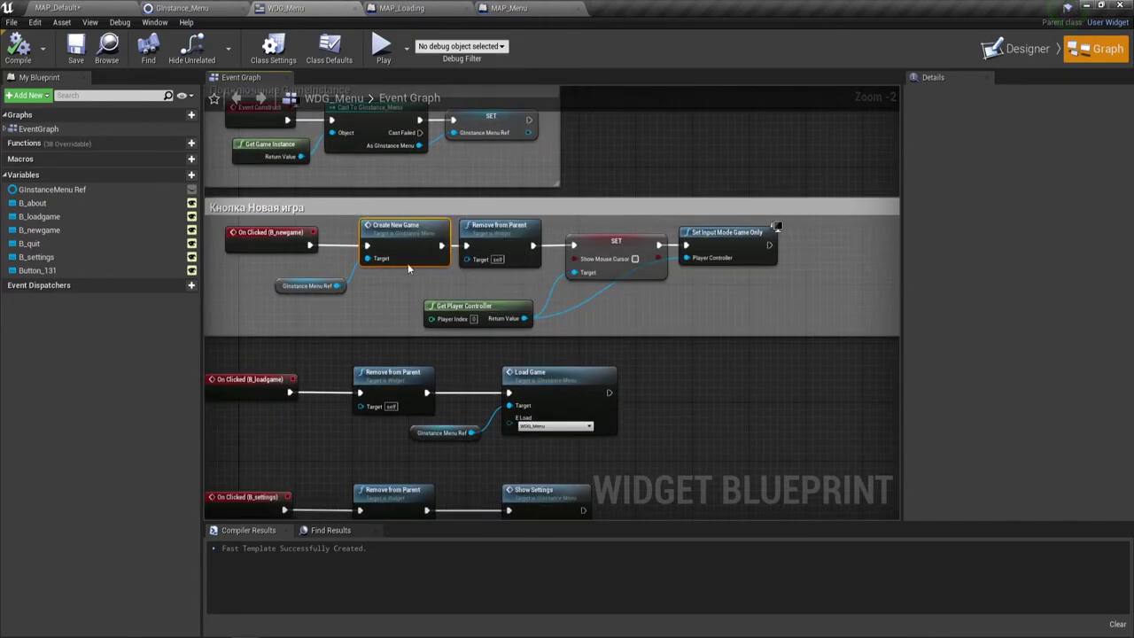
double_click(410, 232)
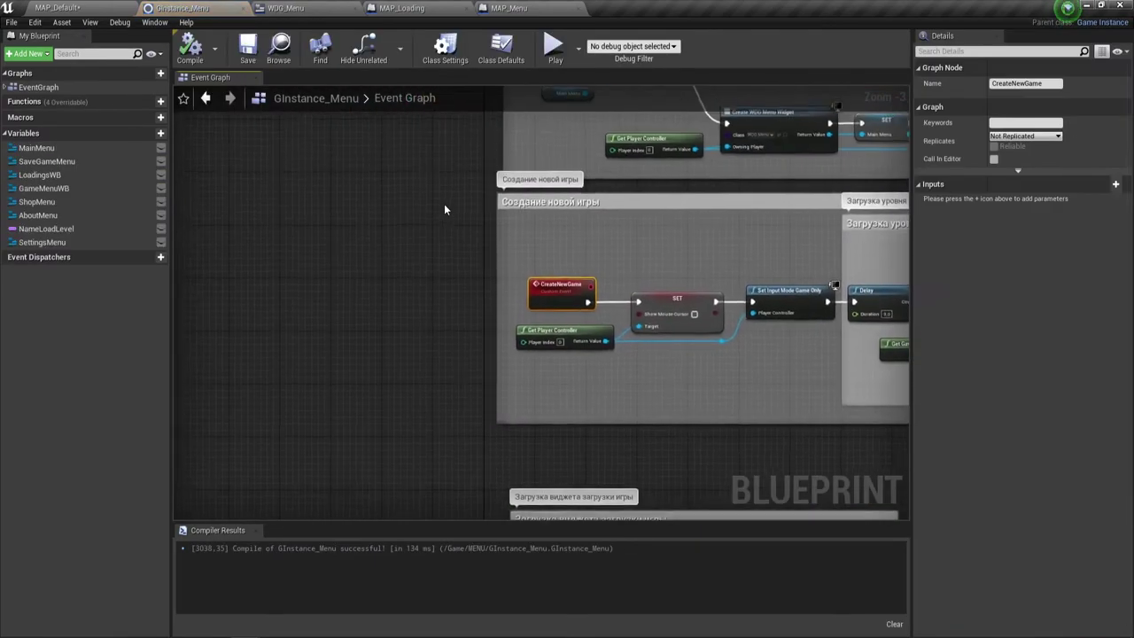
scroll(295, 198, "down", 2)
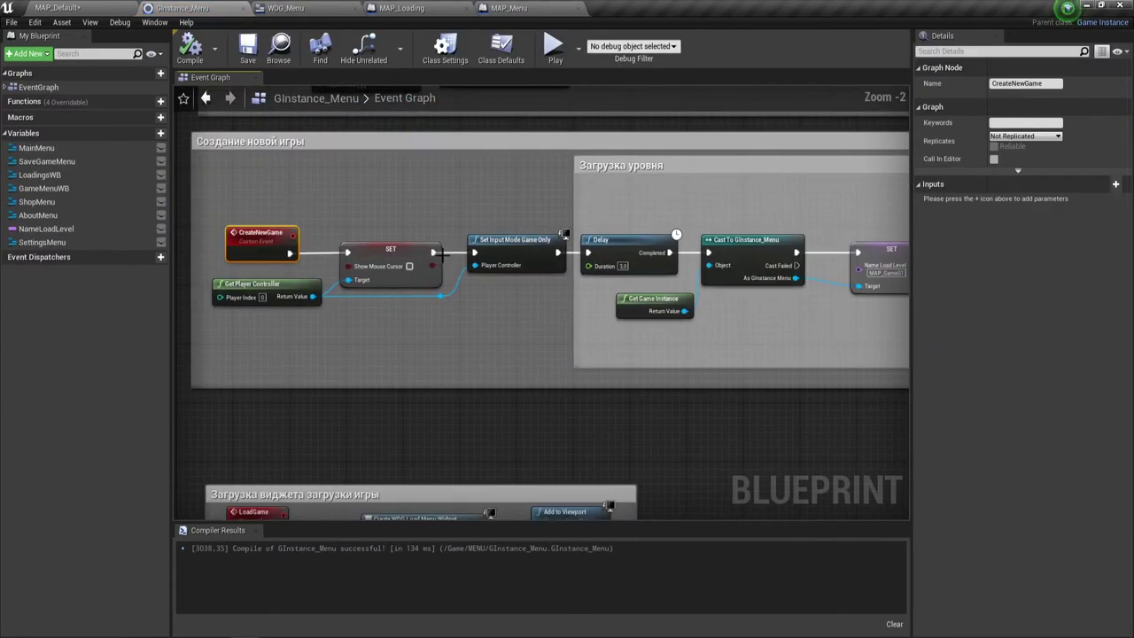
right_click_drag(295, 199, 262, 283)
right_click_drag(501, 319, 470, 331)
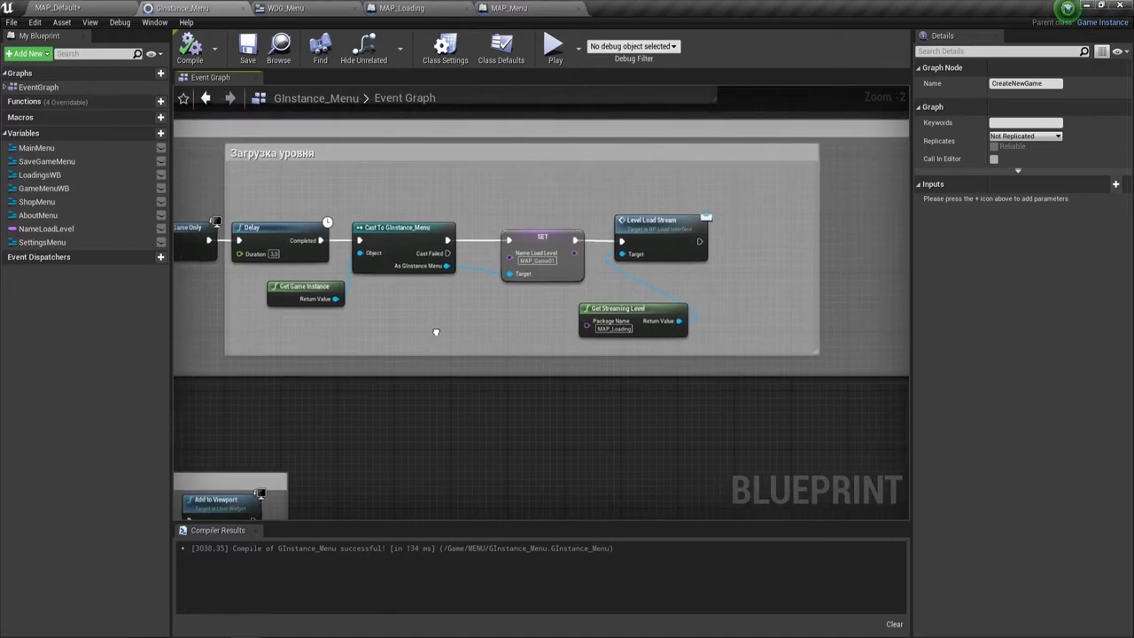
scroll(437, 307, "up", 1)
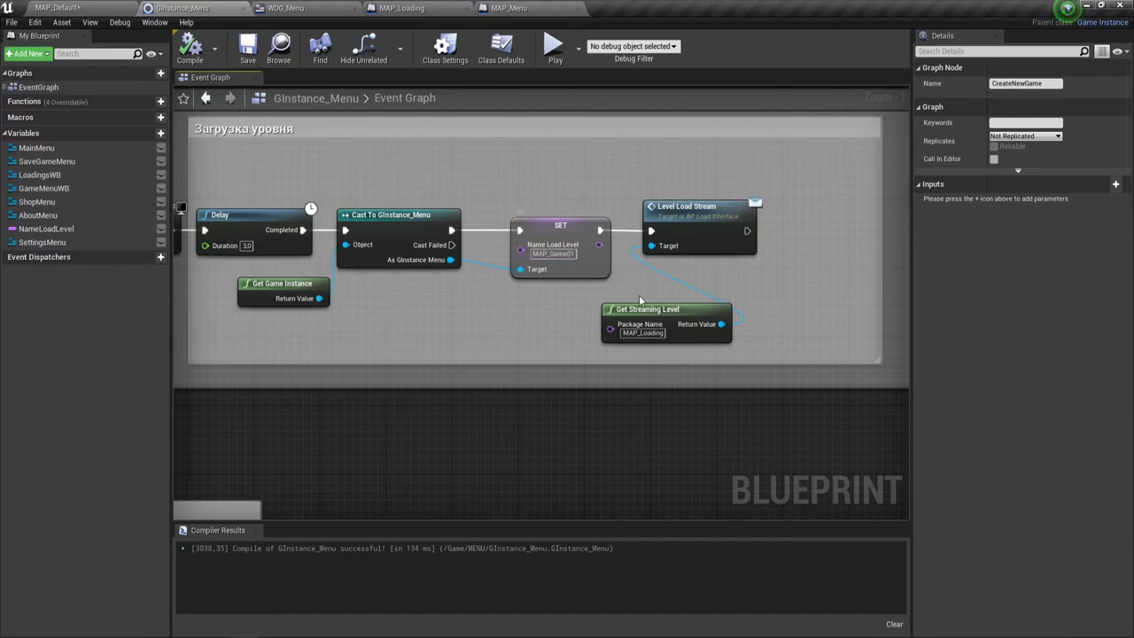
Step: Wire SET's Name Load Level output into Get Streaming Level's Package Name, compile, and play
right_click_drag(676, 299, 579, 312)
left_click_drag(573, 321, 606, 304)
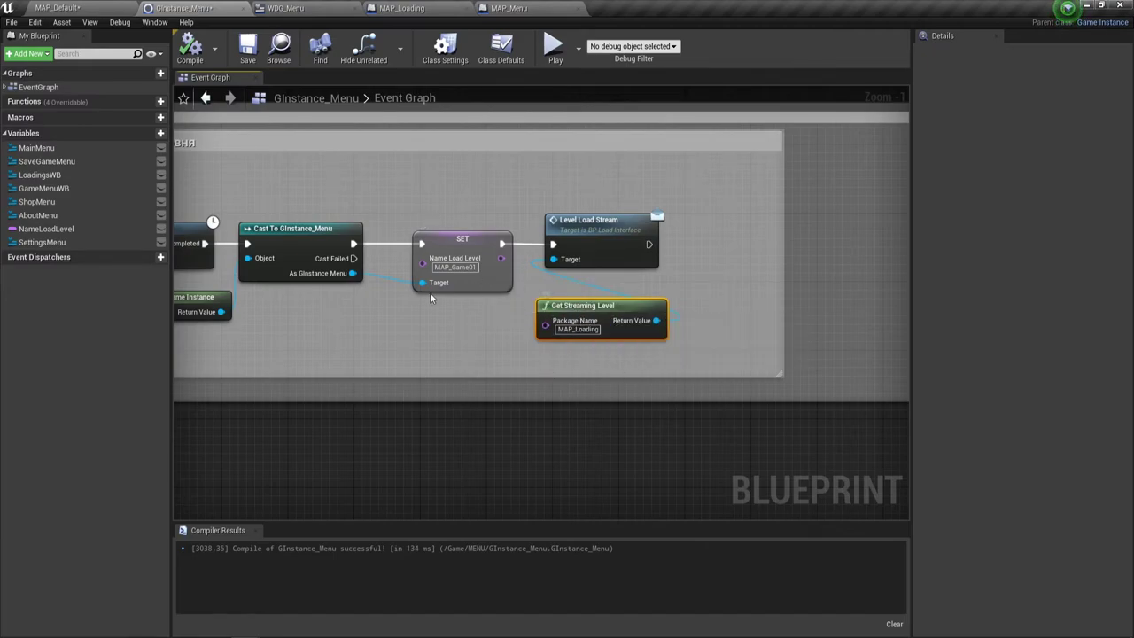
right_click_drag(405, 302, 463, 289)
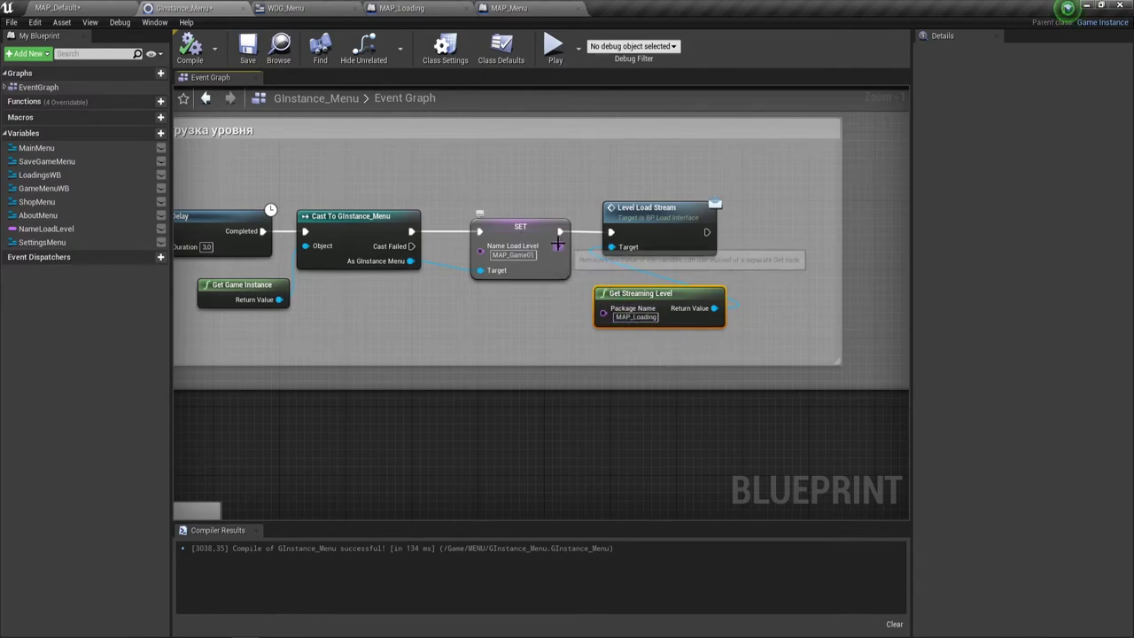
double_click(637, 317)
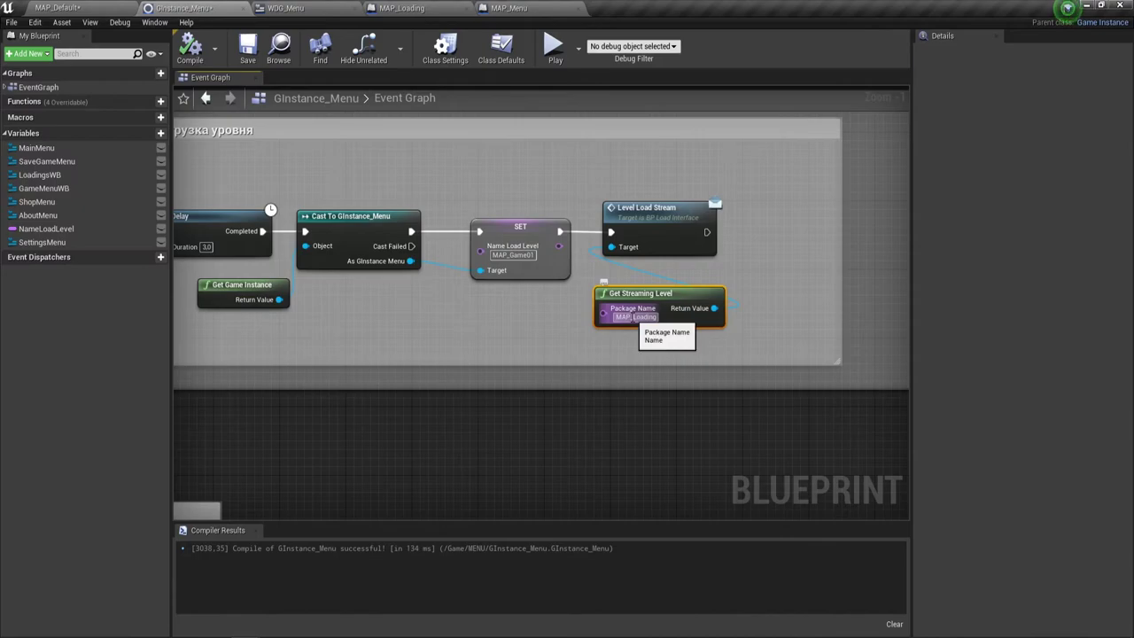
left_click_drag(559, 245, 607, 318)
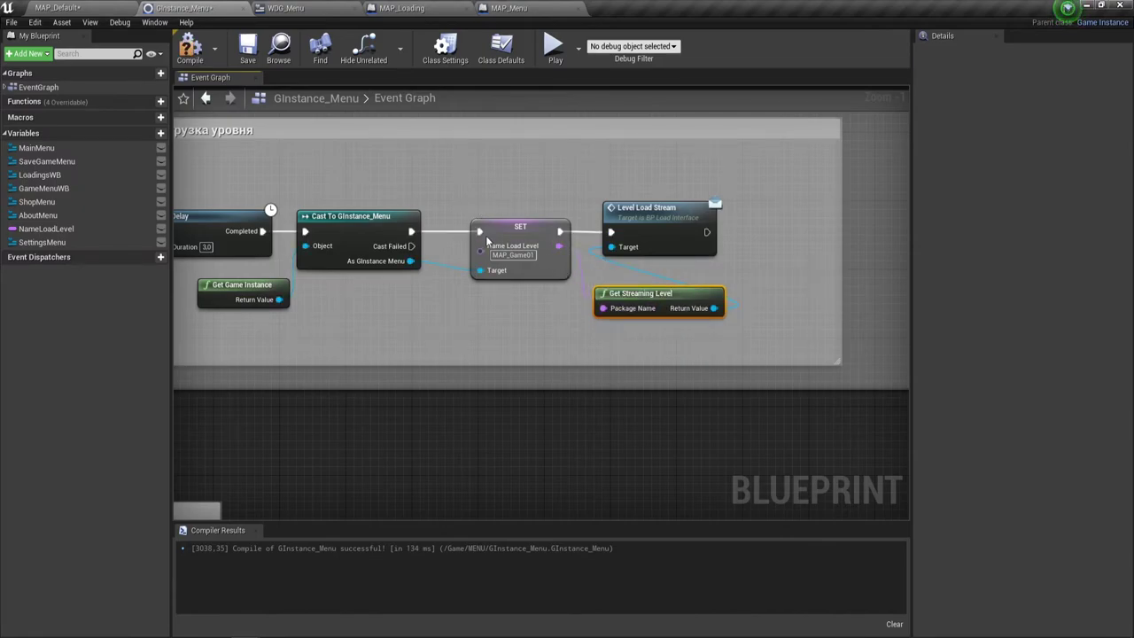
left_click(190, 46)
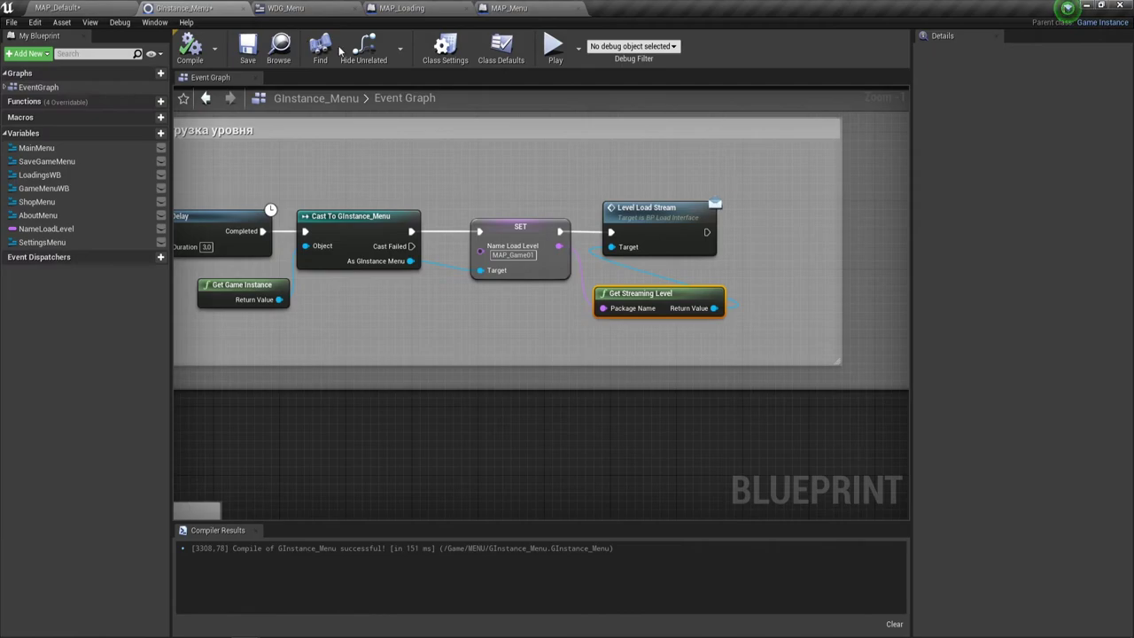
left_click(552, 49)
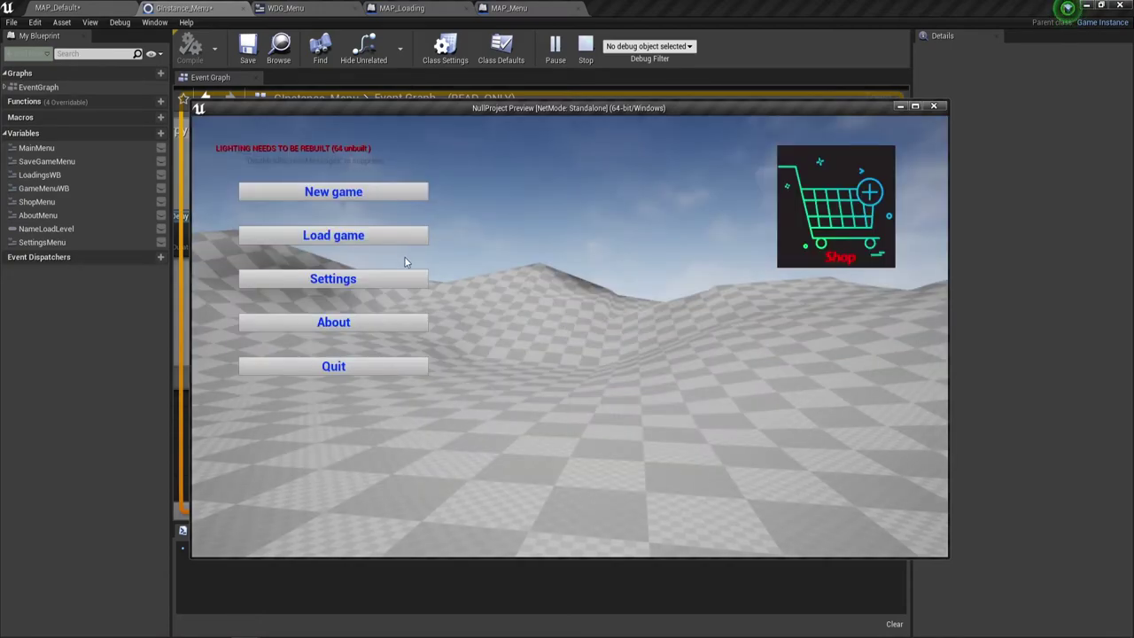
Step: Start a new game, stop the preview with Esc, and undo the Name Load Level link
left_click(404, 192)
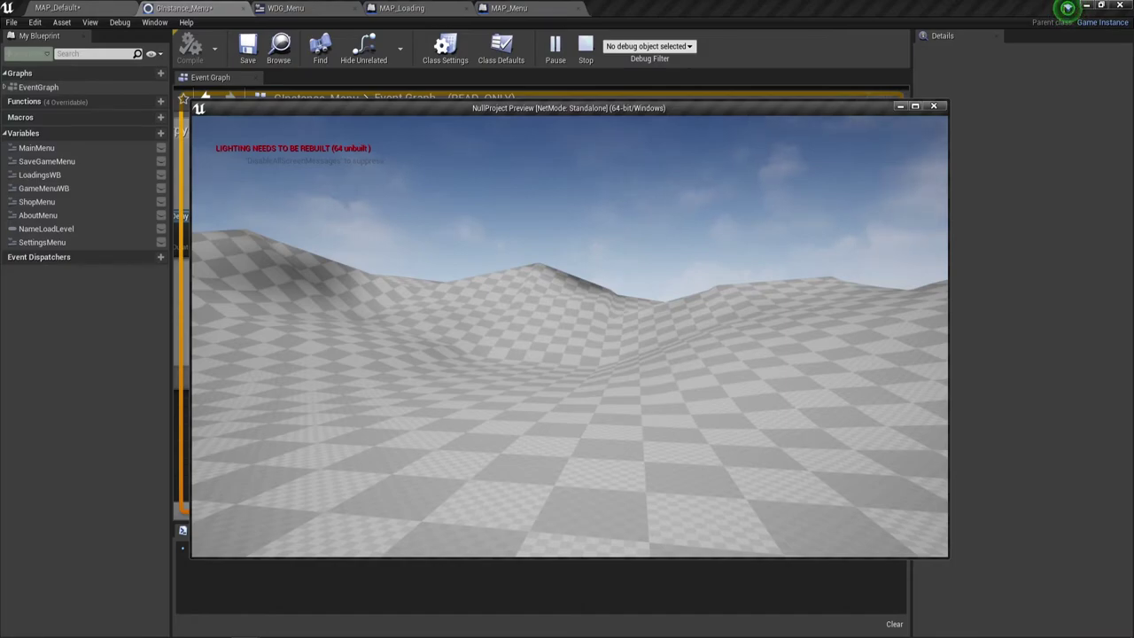
key("Escape")
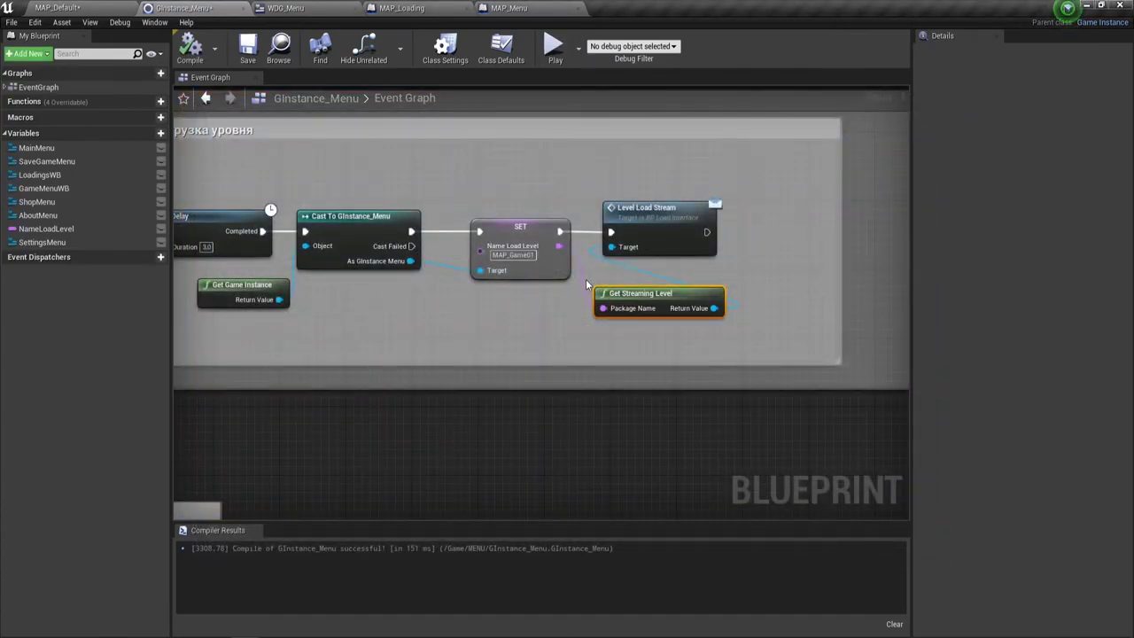
key("ctrl+z")
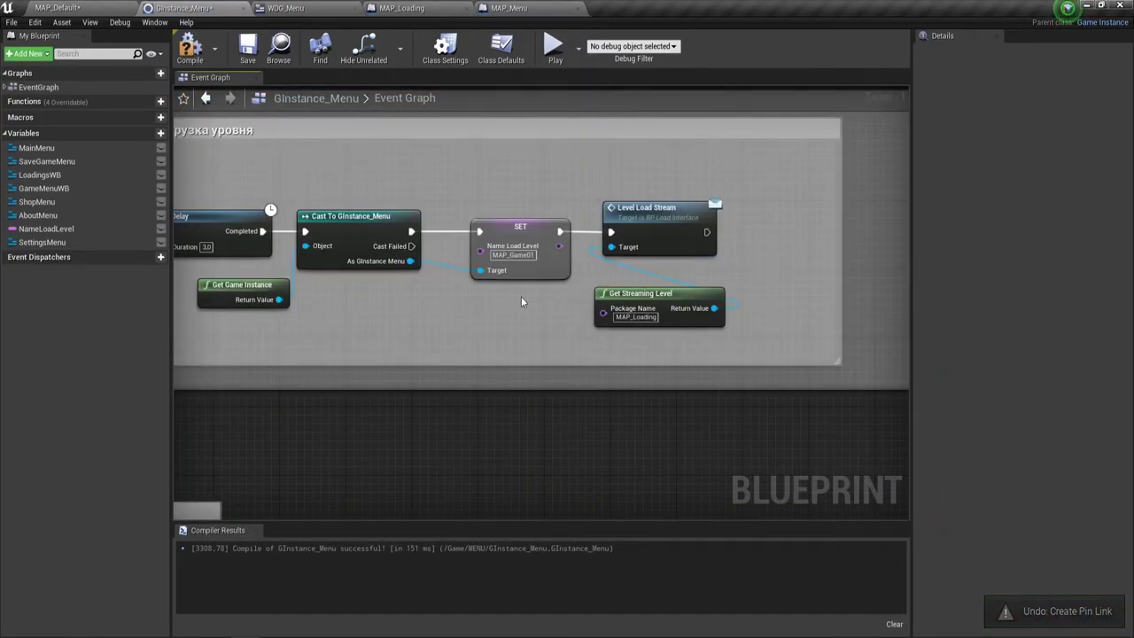
Step: Compile GInstance_Menu, then review MAP_Loading's LoadLoading chain up to Remove from Parent
left_click(190, 46)
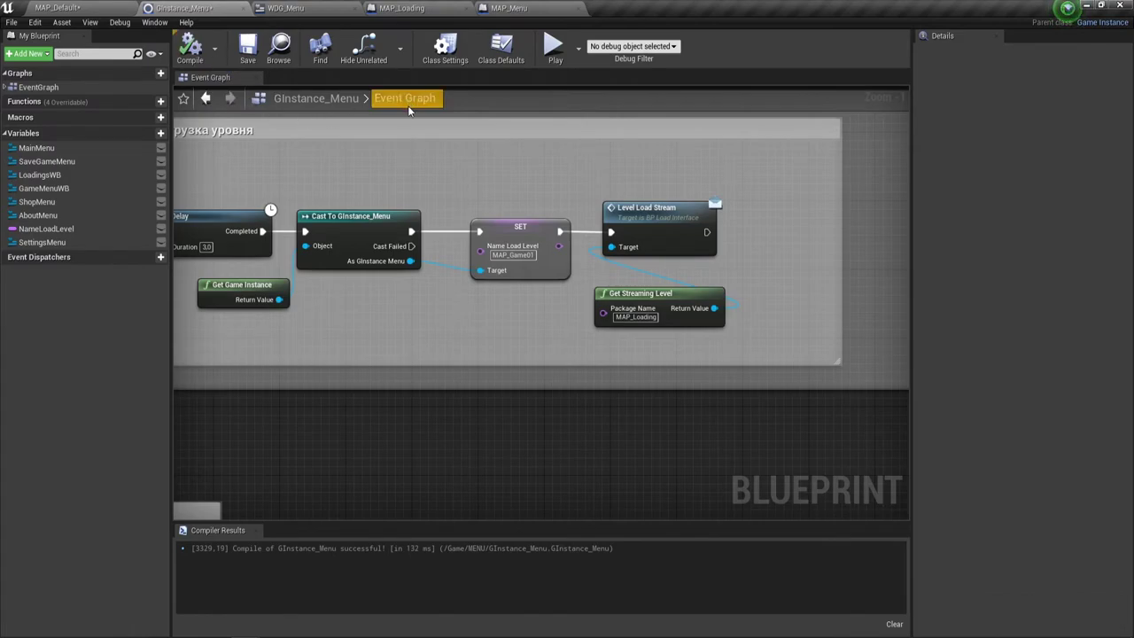
left_click(403, 8)
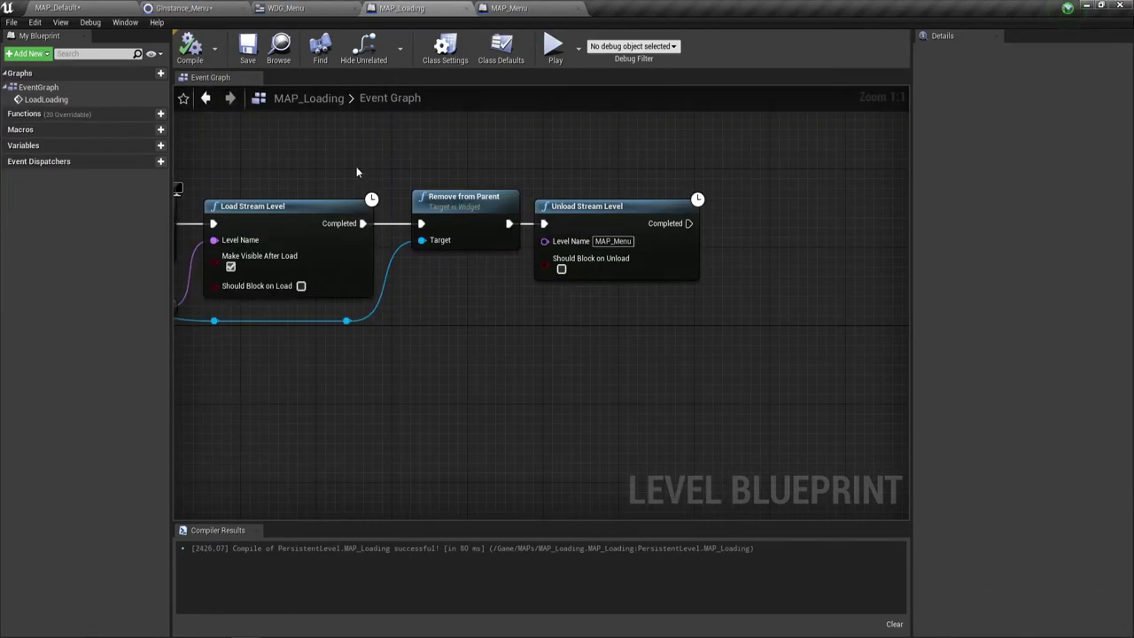
right_click_drag(356, 171, 535, 271)
scroll(308, 297, "down", 2)
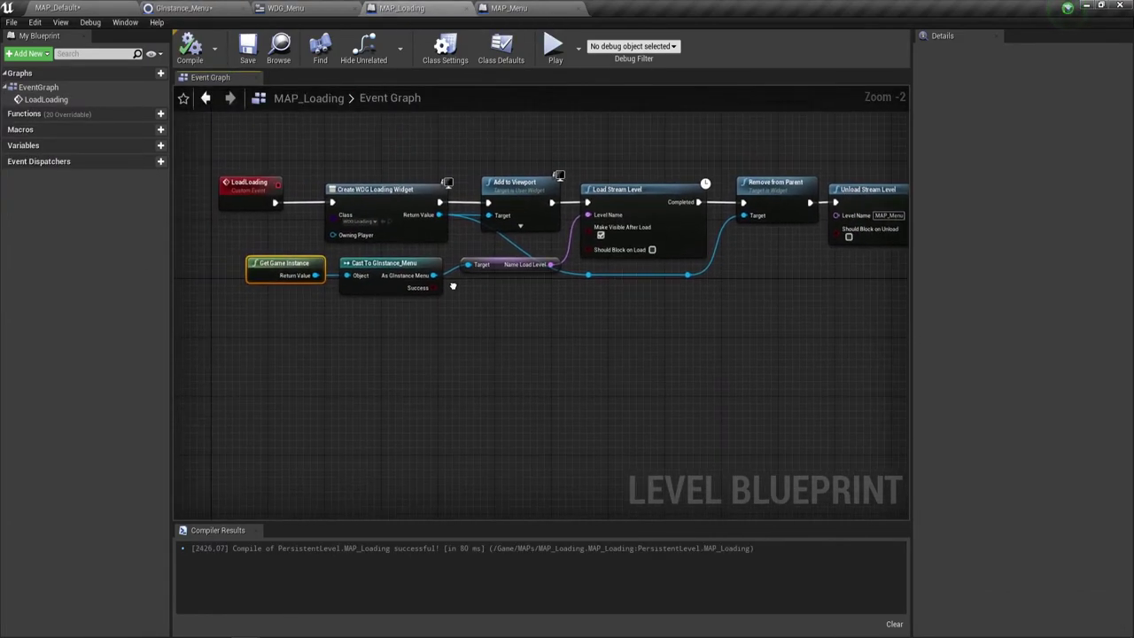
scroll(355, 253, "up", 2)
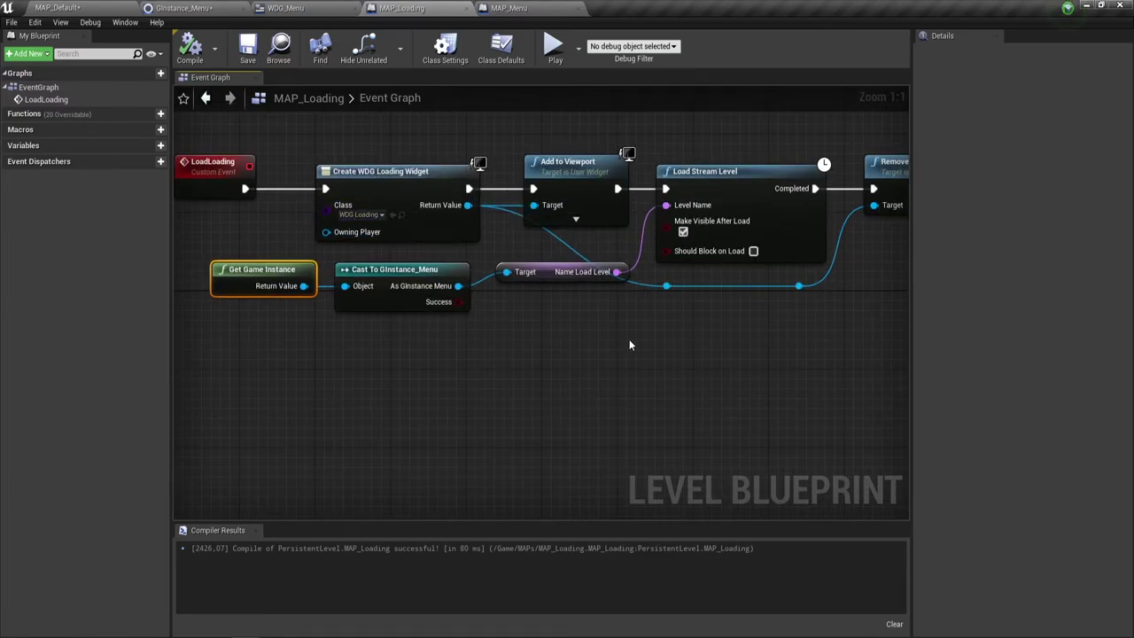
right_click_drag(629, 344, 488, 344)
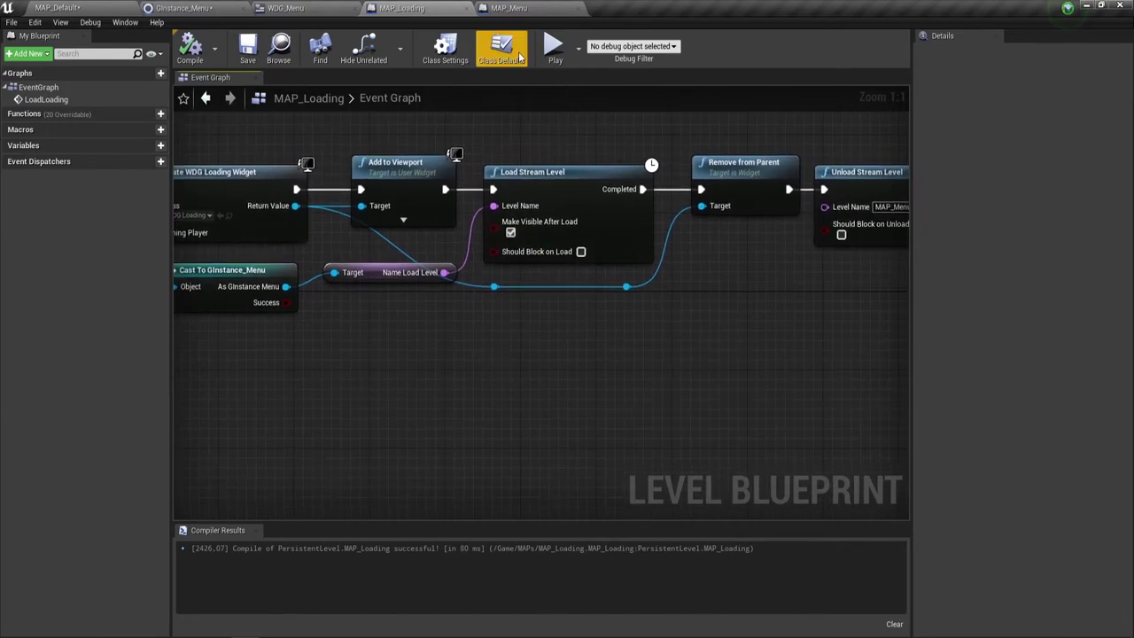
left_click(534, 13)
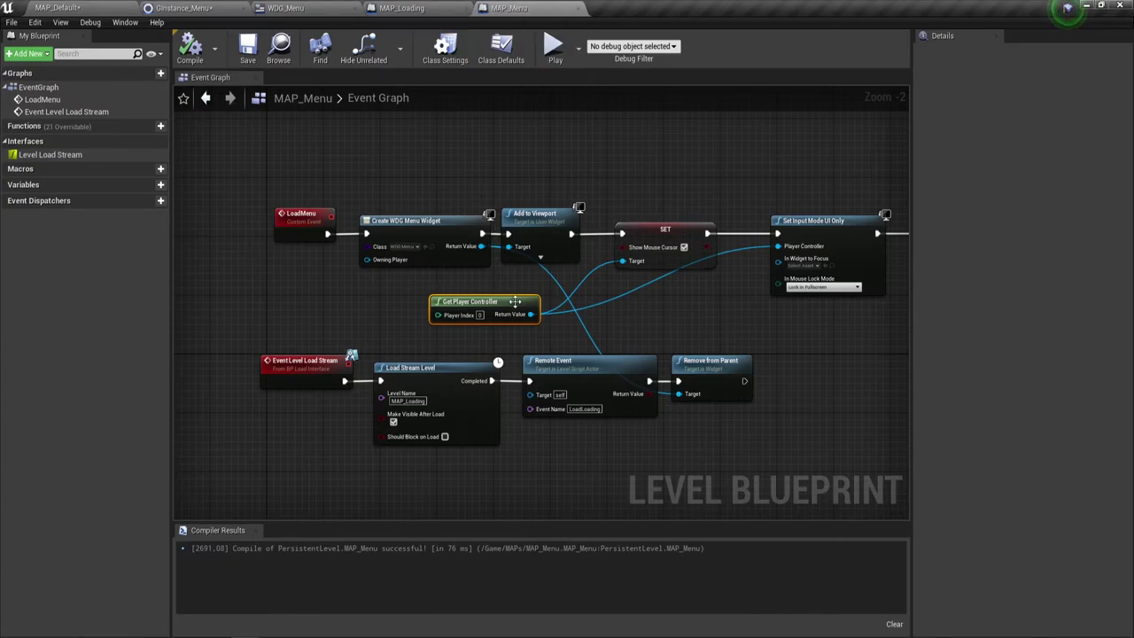
Step: Nudge the Unload Stream Level node slightly left in the MAP_Menu graph
mouse_move(769, 326)
right_mouse_down()
mouse_move(441, 323)
mouse_move(450, 326)
right_mouse_up()
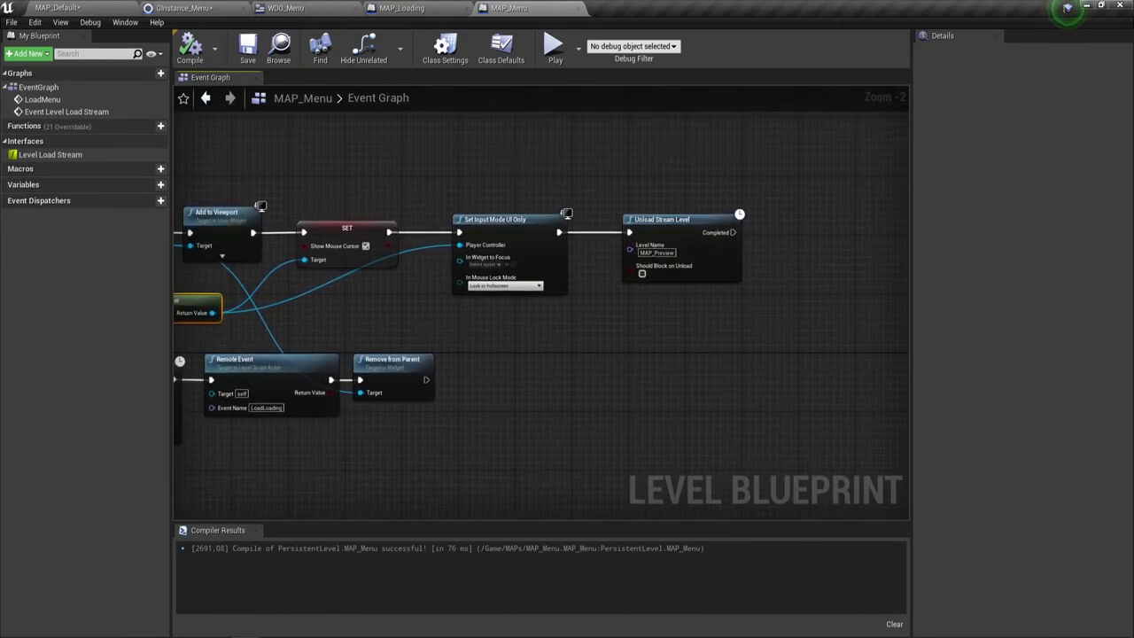
right_click_drag(450, 326, 684, 319)
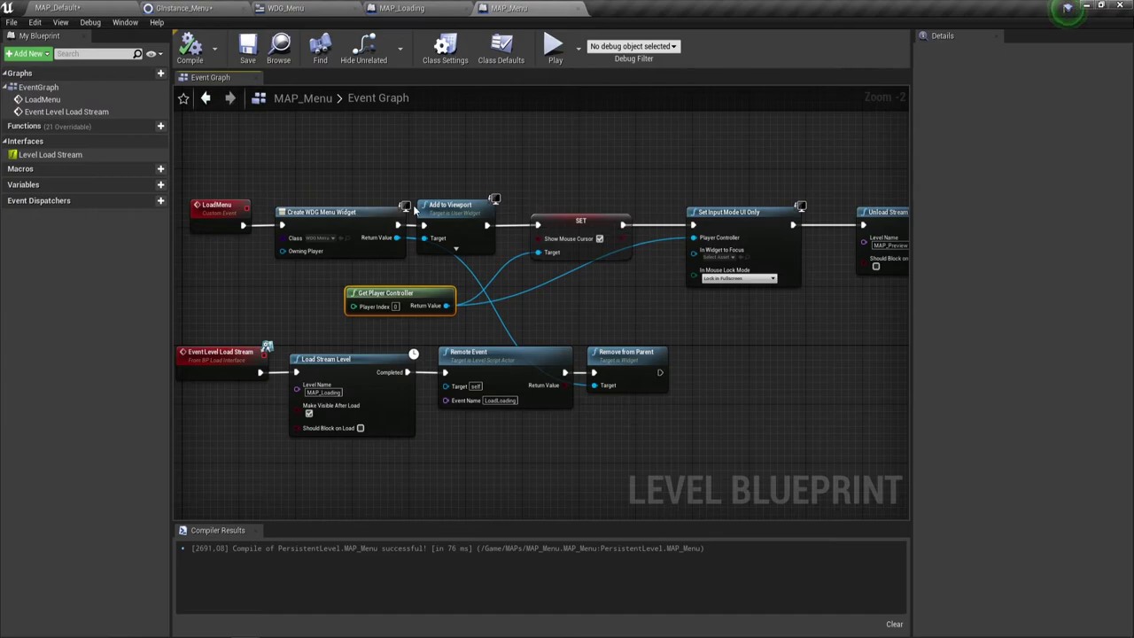
right_click_drag(778, 321, 622, 319)
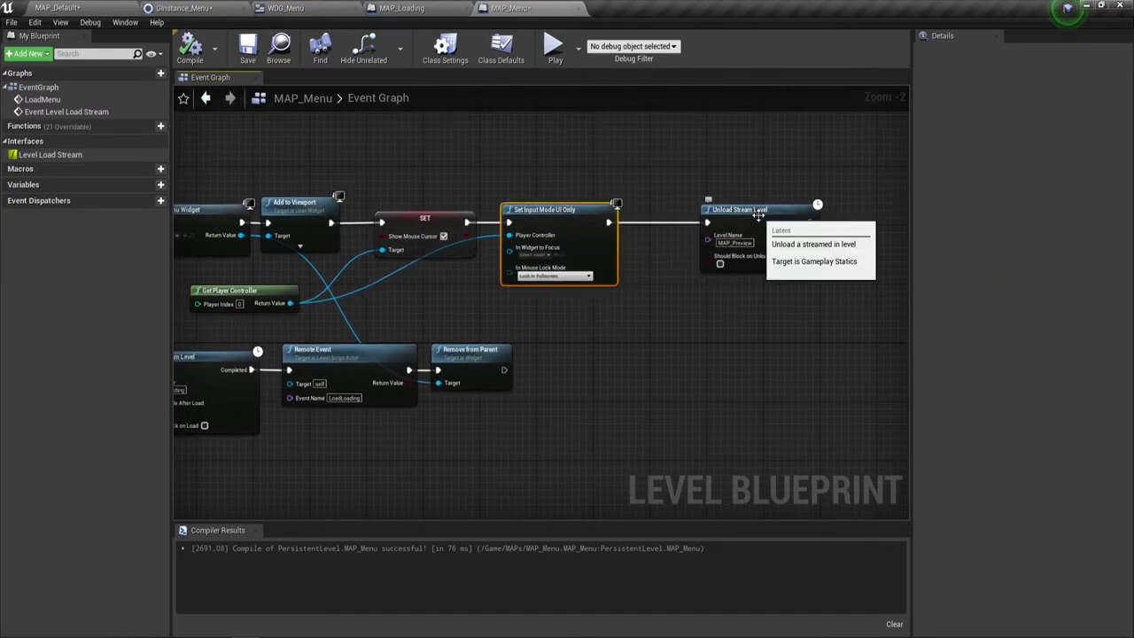
left_click_drag(753, 221, 687, 212)
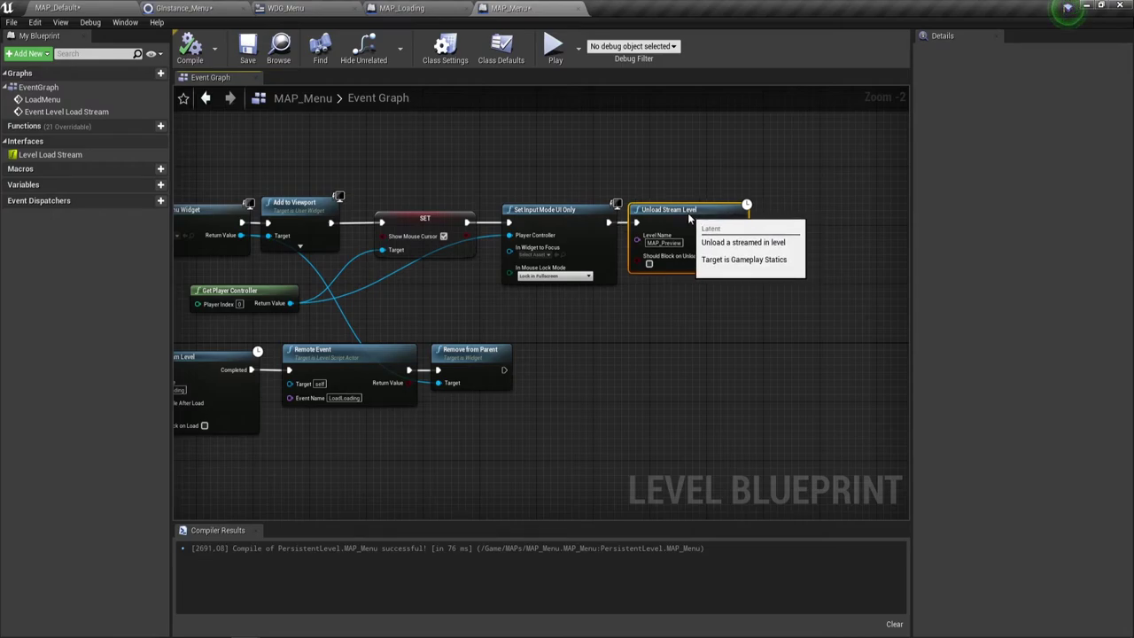
mouse_move(510, 294)
right_mouse_down()
mouse_move(677, 285)
mouse_move(671, 201)
right_mouse_up()
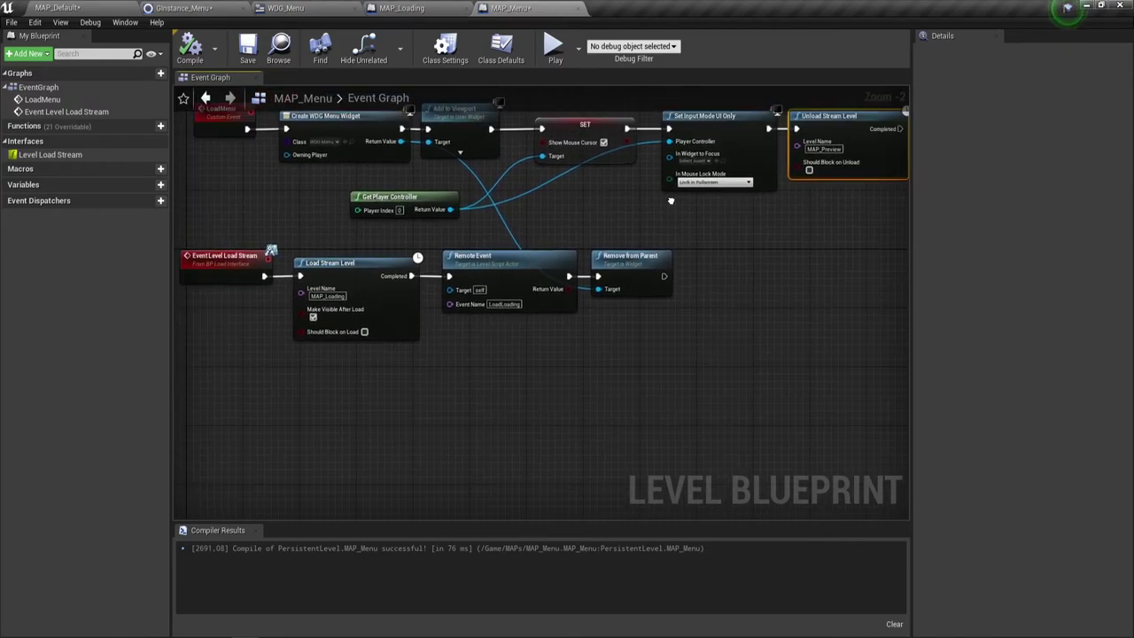
right_click_drag(295, 234, 348, 233)
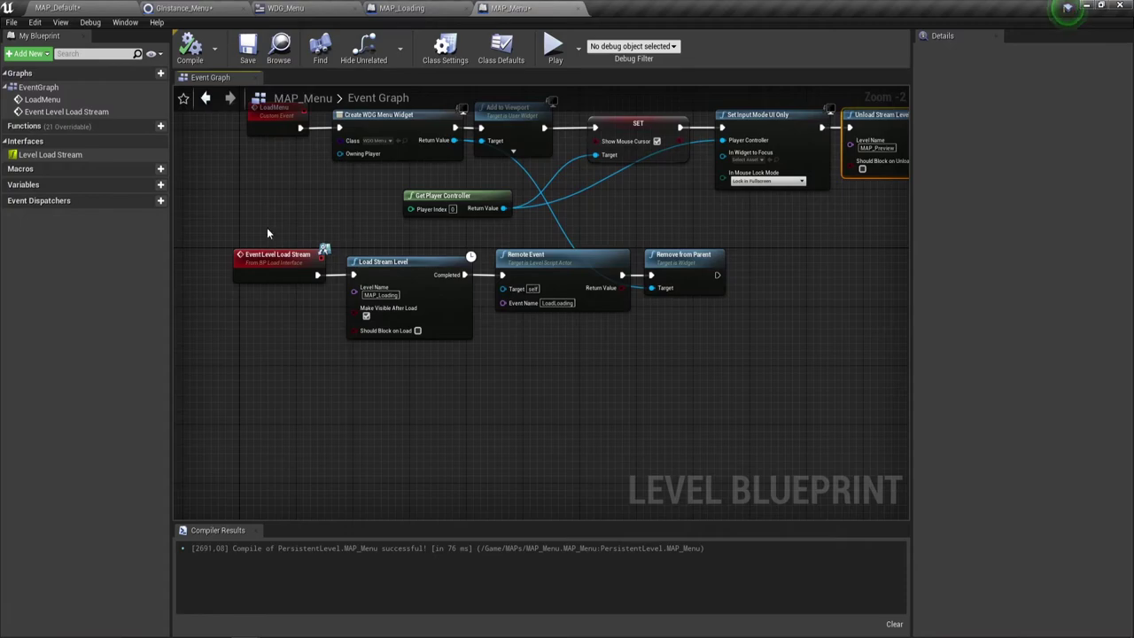
Step: Select the Event Level Load Stream chain and inspect its Remote Event node
left_click_drag(267, 233, 688, 385)
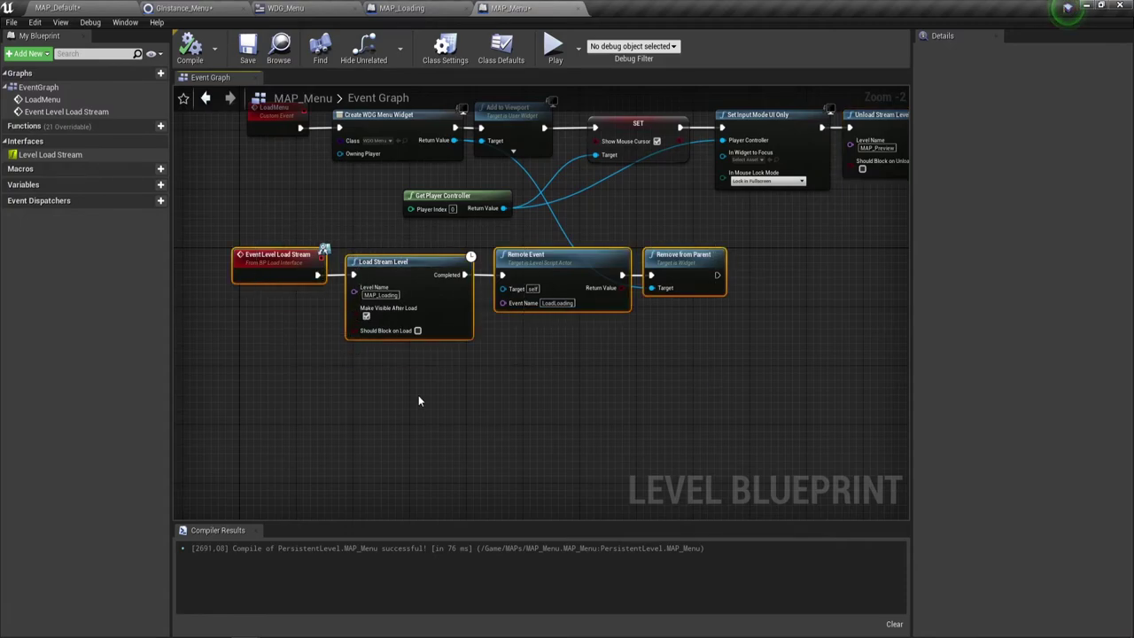
scroll(418, 401, "up", 1)
scroll(330, 383, "up", 1)
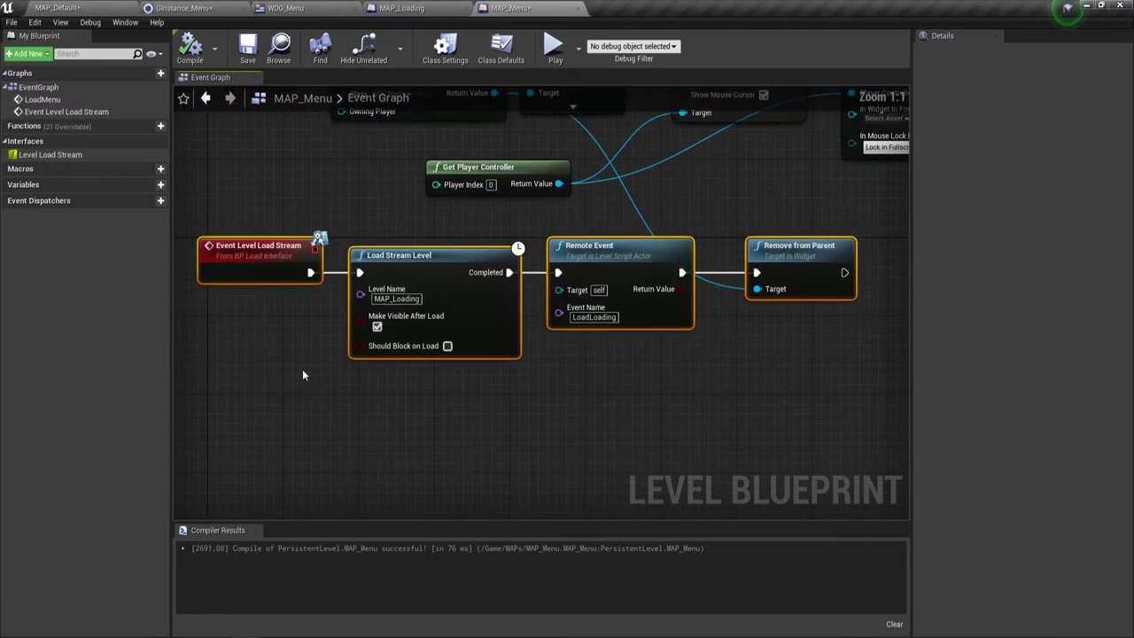
left_click(263, 256)
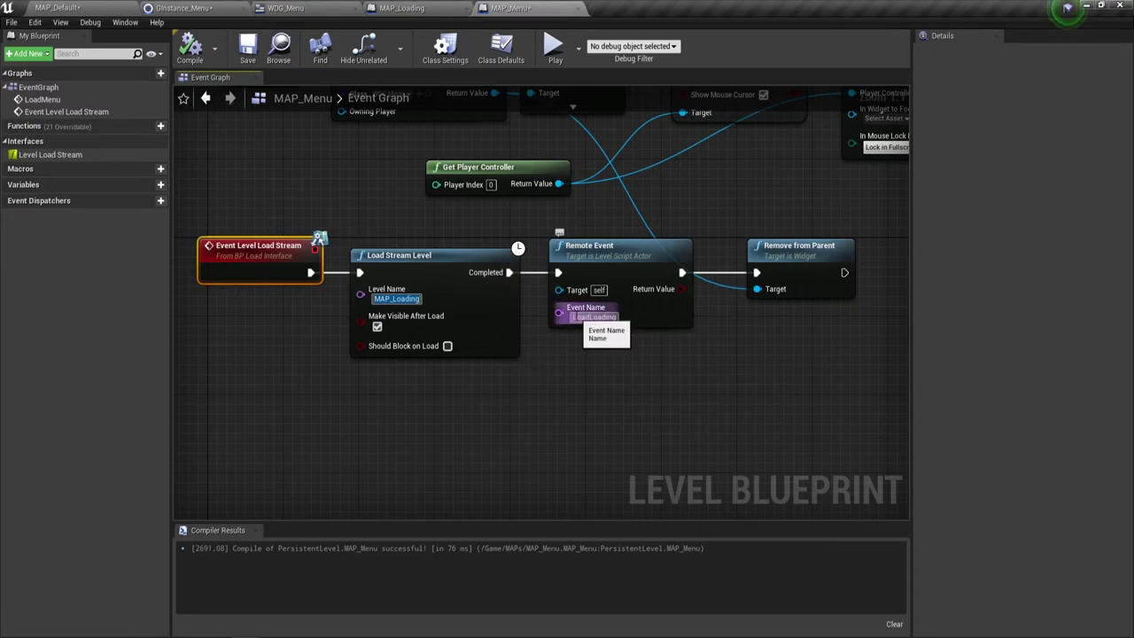
left_click(599, 256)
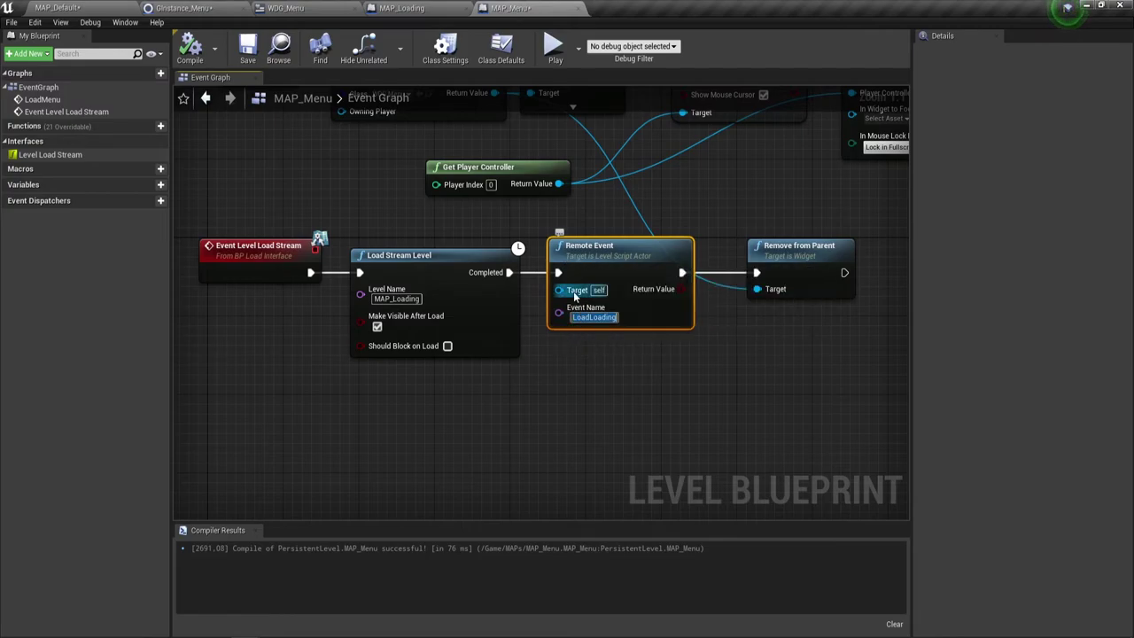
Step: Check the Remove from Parent and LoadMenu nodes, then view MAP_Loading's LoadLoading event
right_click_drag(614, 337, 534, 341)
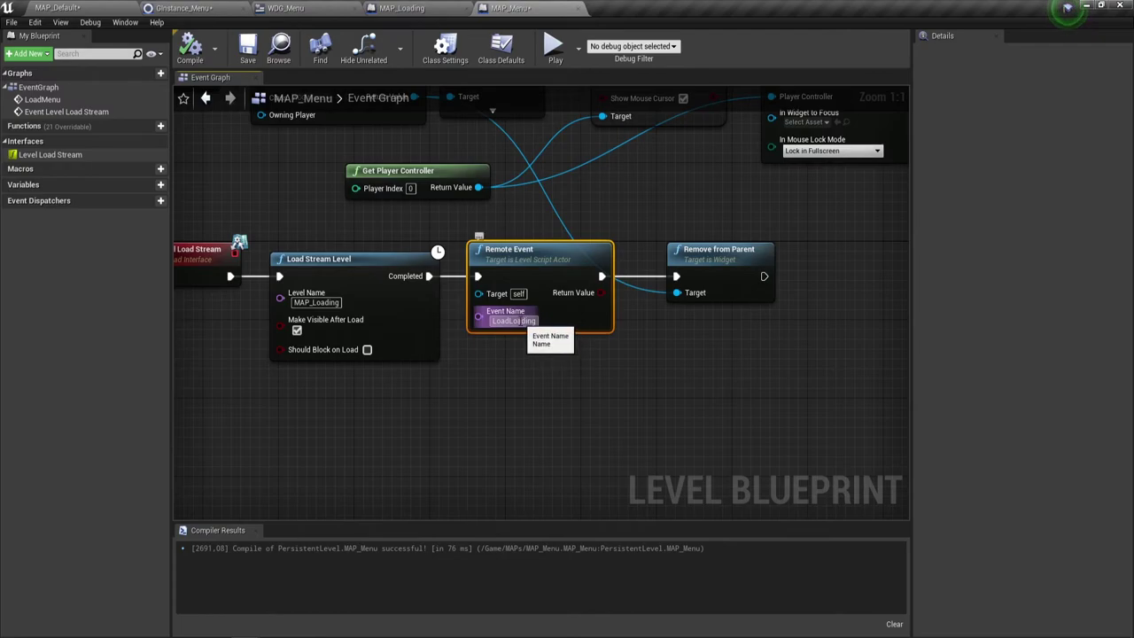
left_click(722, 274)
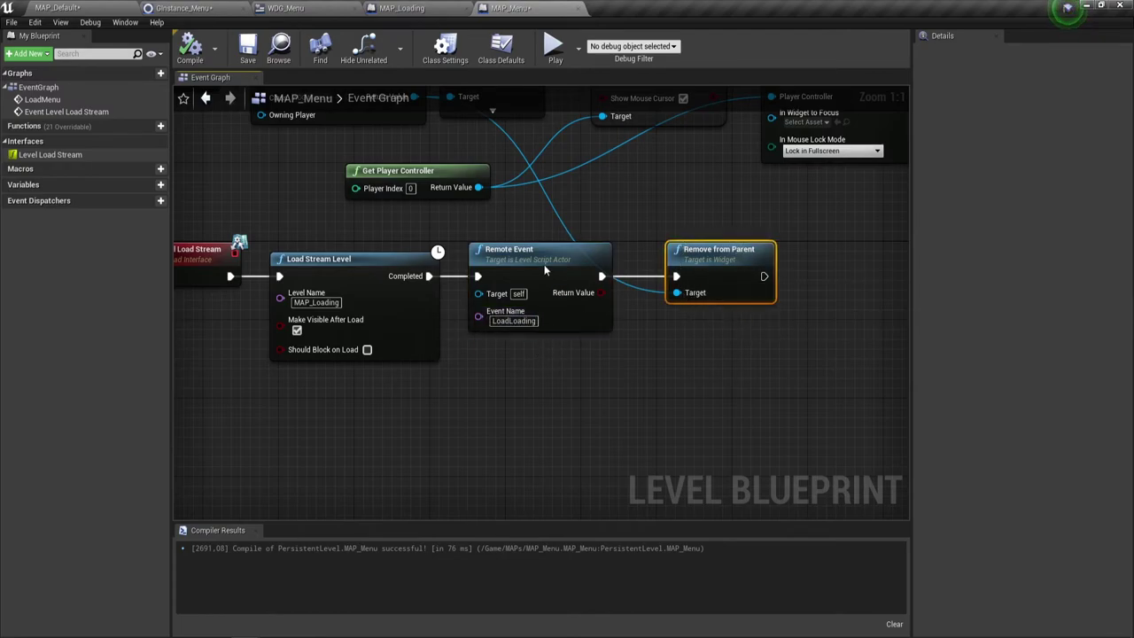
mouse_move(457, 215)
right_mouse_down()
mouse_move(472, 330)
mouse_move(483, 322)
right_mouse_up()
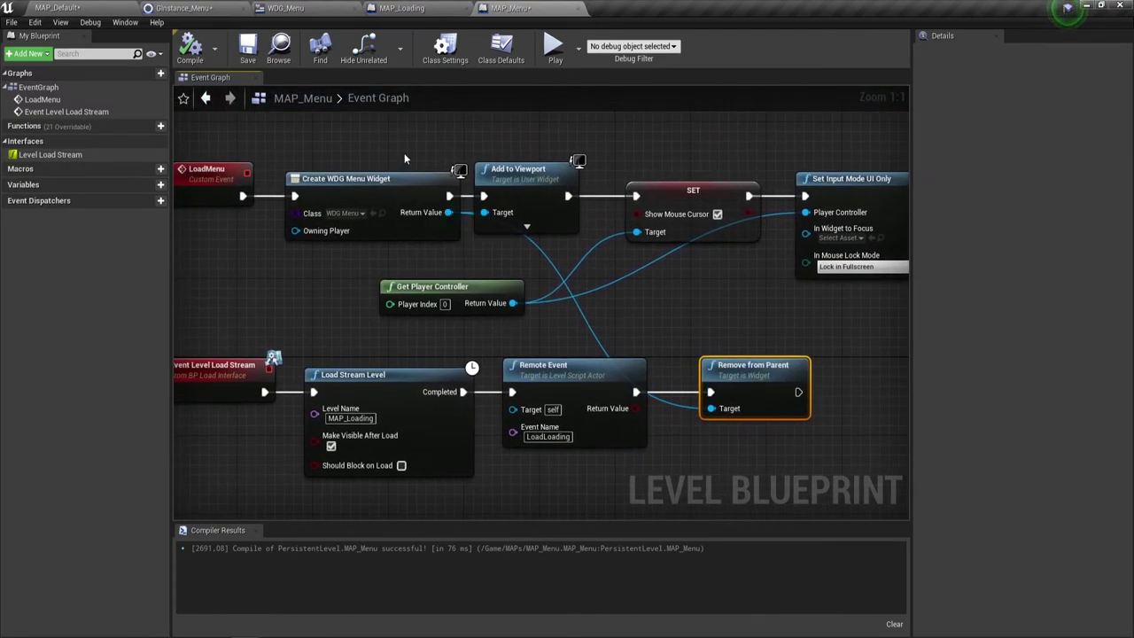
left_click(428, 8)
right_click_drag(328, 297, 534, 311)
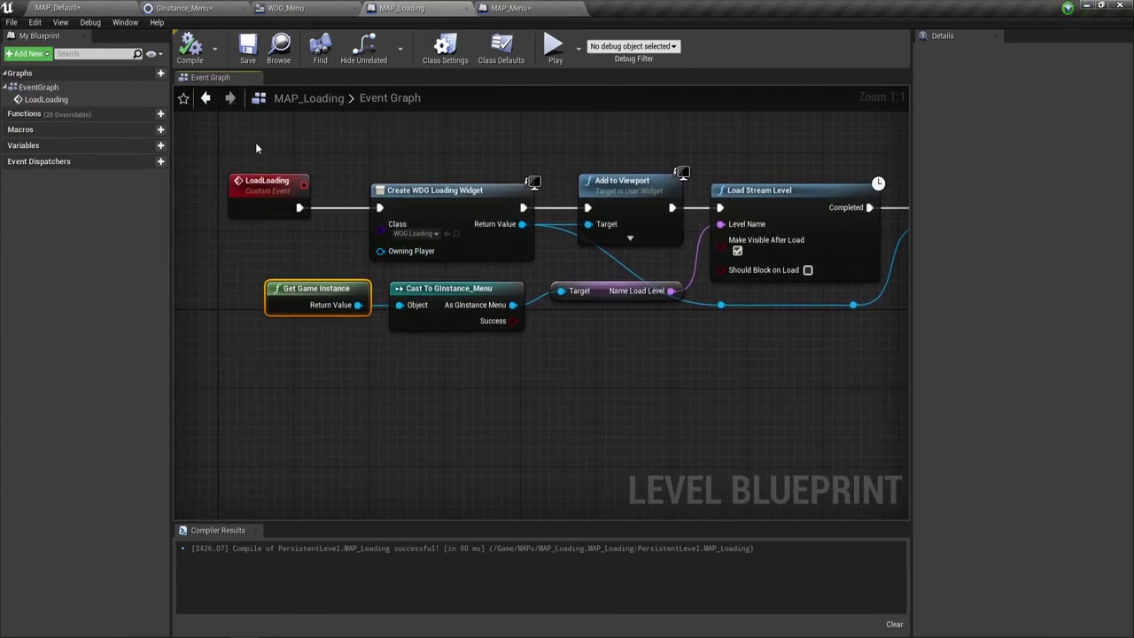
Step: Select LoadLoading and Create WDG Loading Widget, and view MAP_Loading's chain through Unload Stream Level
left_click(257, 190)
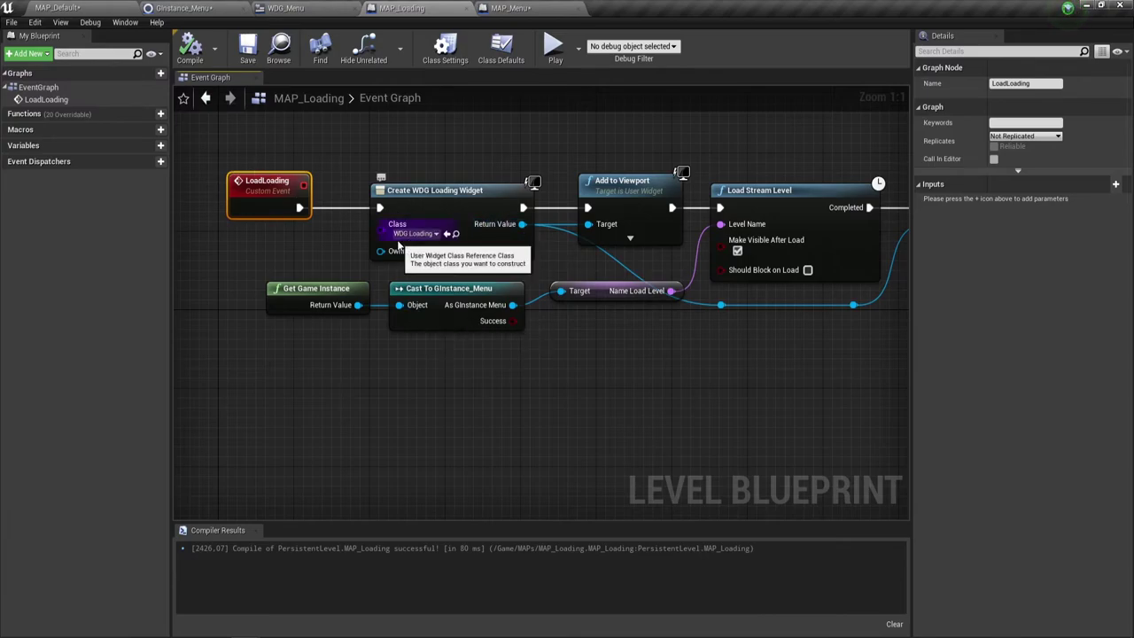
left_click_drag(373, 147, 480, 276)
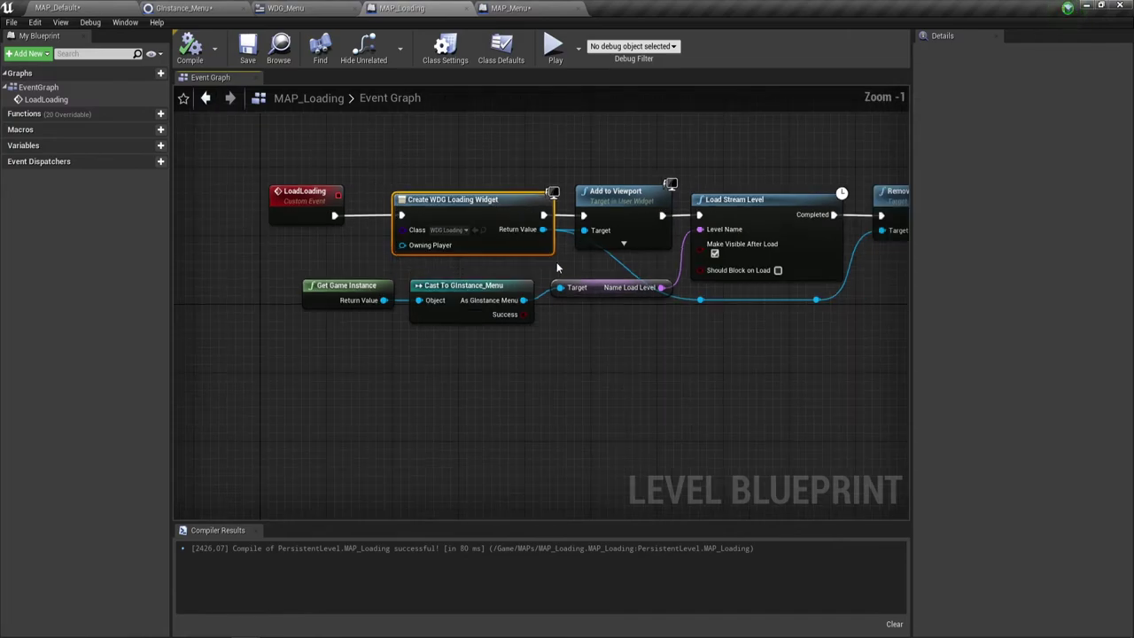
scroll(531, 274, "down", 1)
right_click_drag(496, 266, 468, 303)
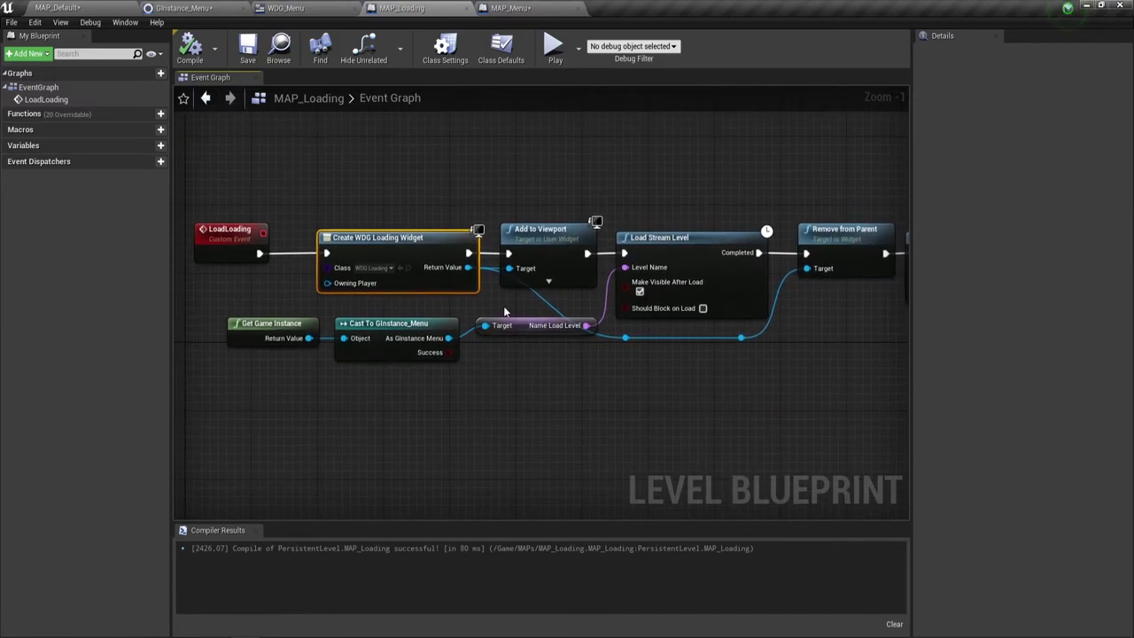
right_click_drag(725, 403, 594, 334)
scroll(594, 334, "down", 2)
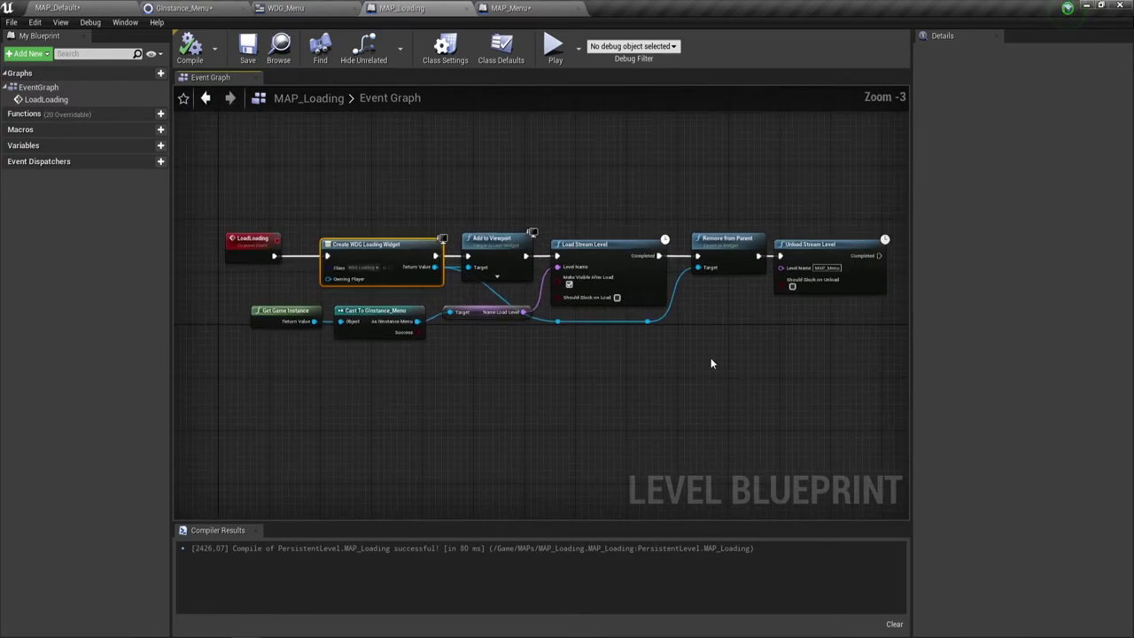
mouse_move(710, 357)
right_mouse_down()
mouse_move(654, 364)
mouse_move(683, 367)
right_mouse_up()
Step: Cycle through the MAP_Menu, MAP_Loading and WDG_Menu graphs back to the MAP_Default editor
left_click(531, 8)
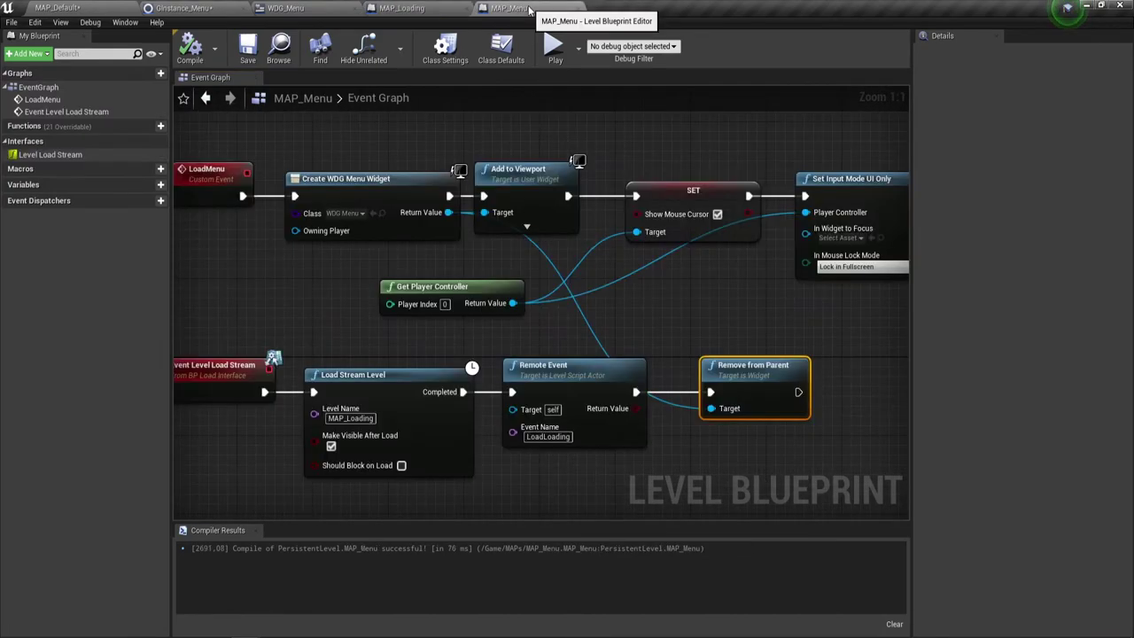
left_click(401, 8)
left_click(285, 8)
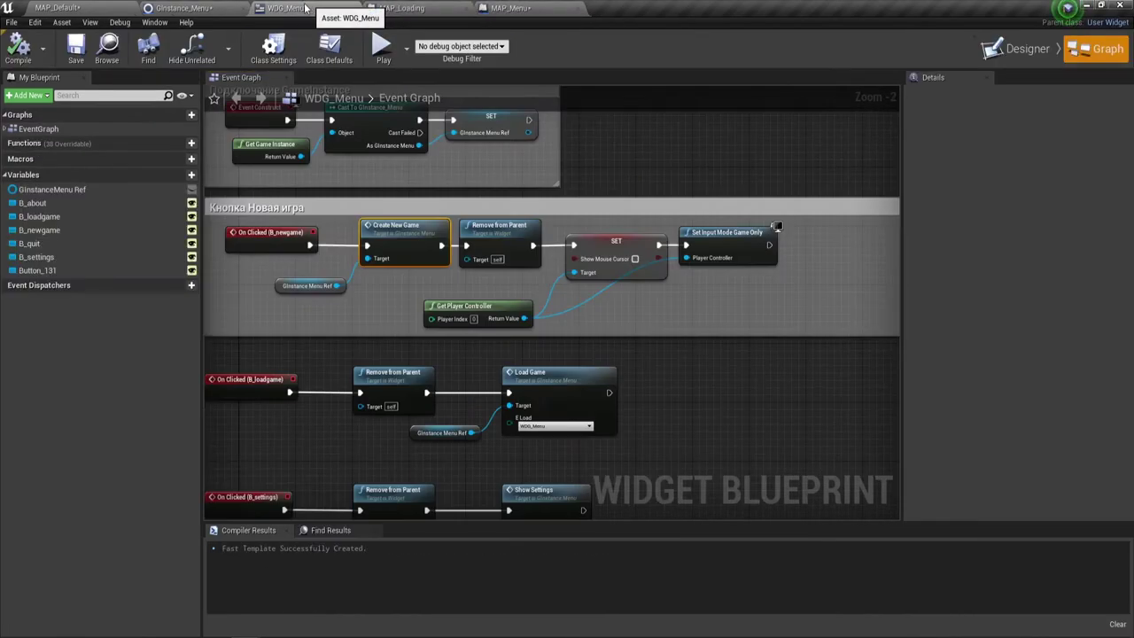
left_click(58, 8)
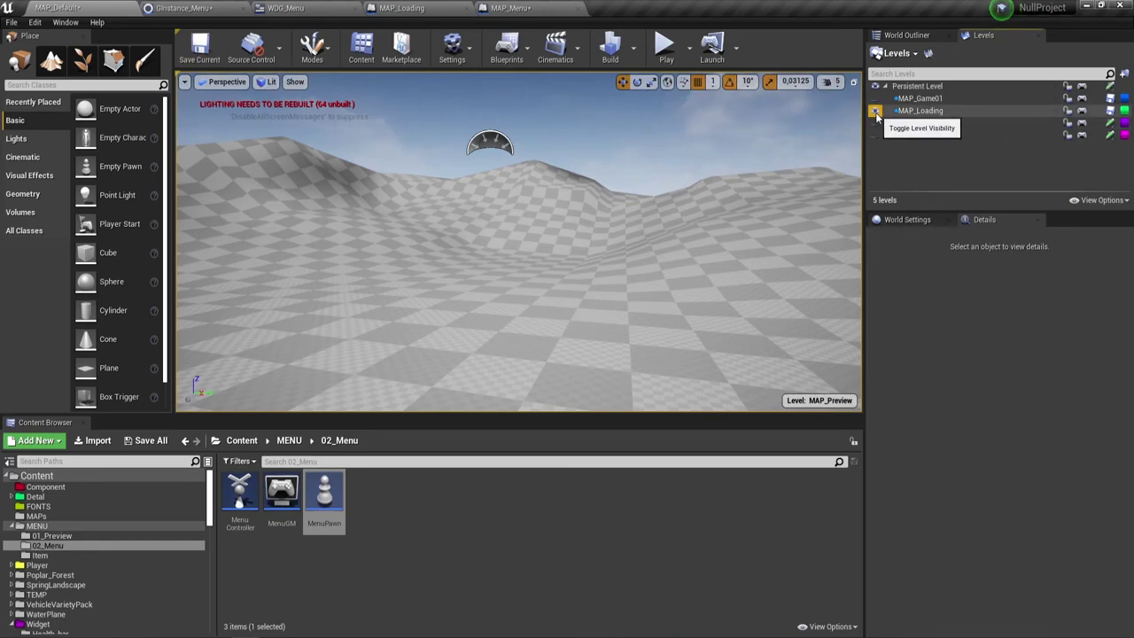
Step: Select MAP_Loading and briefly show MAP_Menu's logo panel, then hide MAP_Menu again
left_click(925, 114)
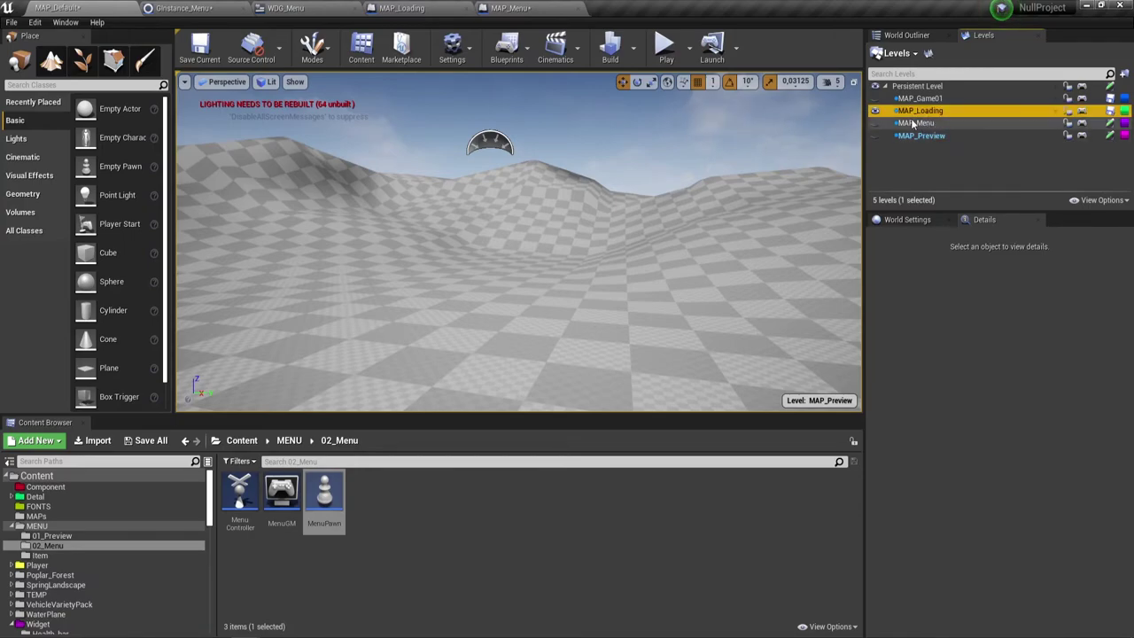
left_click(875, 124)
left_click(874, 125)
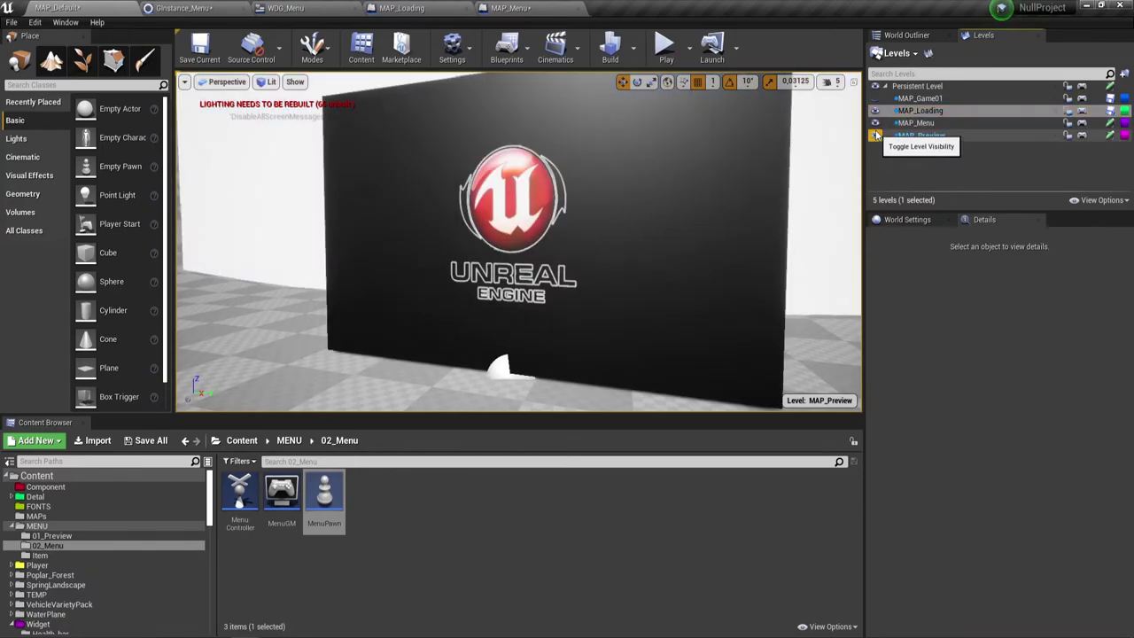
left_click(874, 125)
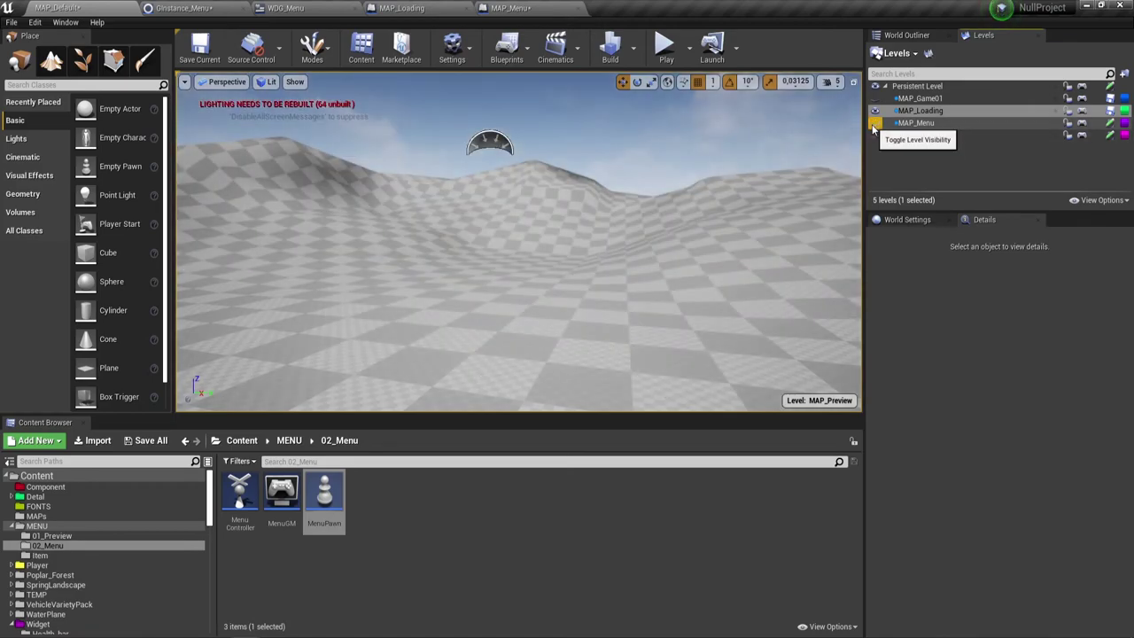
Step: Show MAP_Game01 and fly over it, then restore the original level visibility
left_click(875, 99)
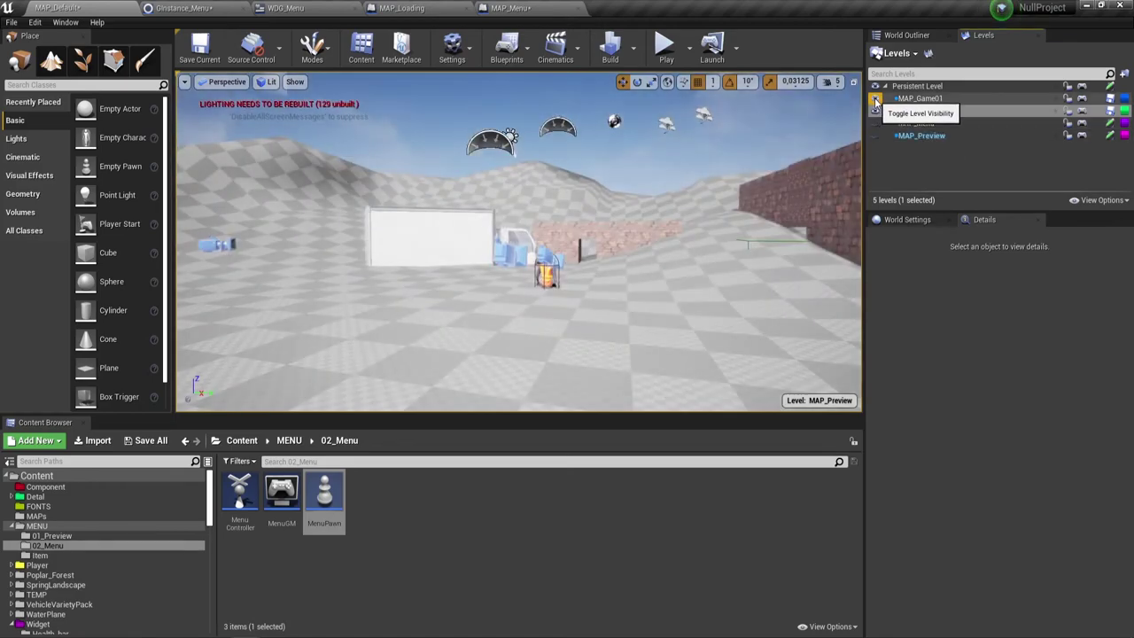
mouse_move(518, 266)
right_mouse_down()
mouse_move(496, 284)
mouse_move(460, 265)
mouse_move(523, 275)
mouse_move(518, 257)
right_mouse_up()
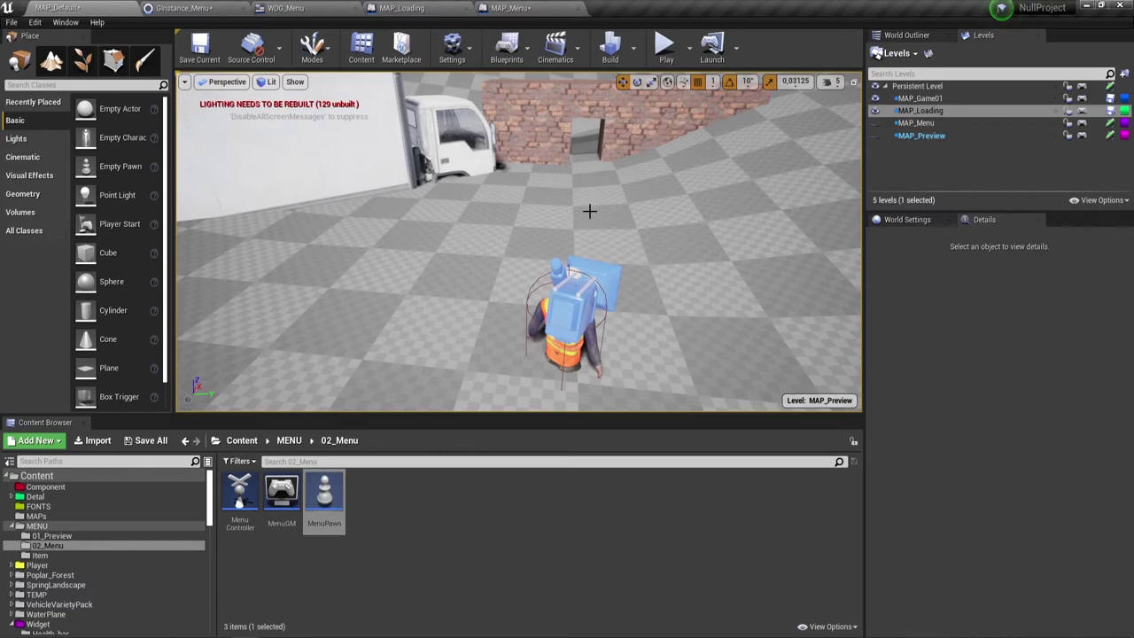
left_click(875, 111)
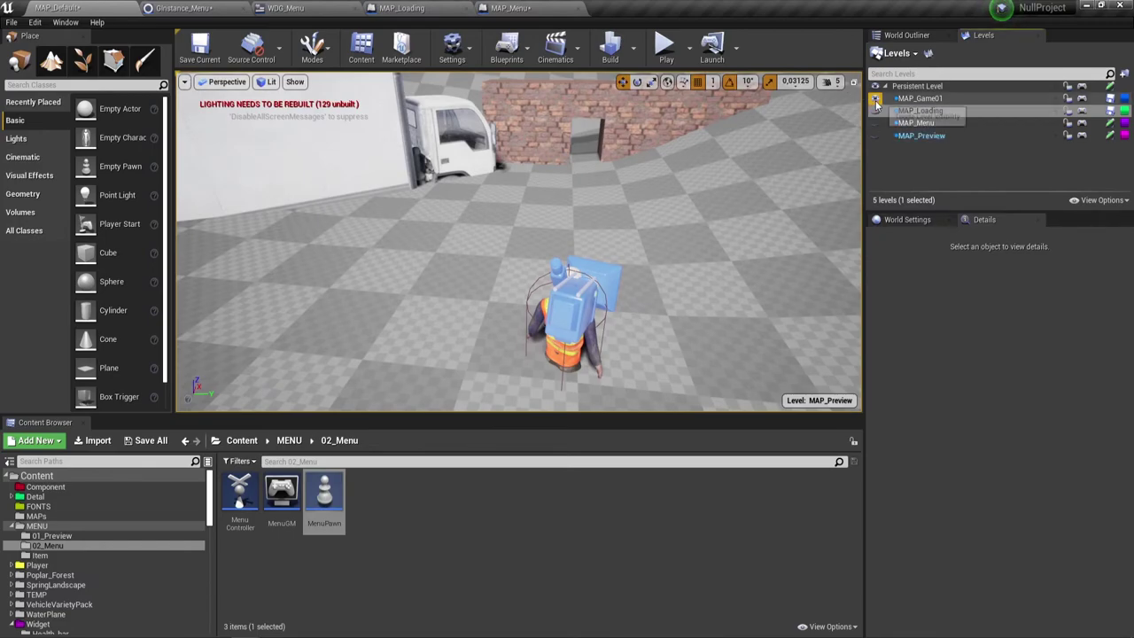
left_click(875, 111)
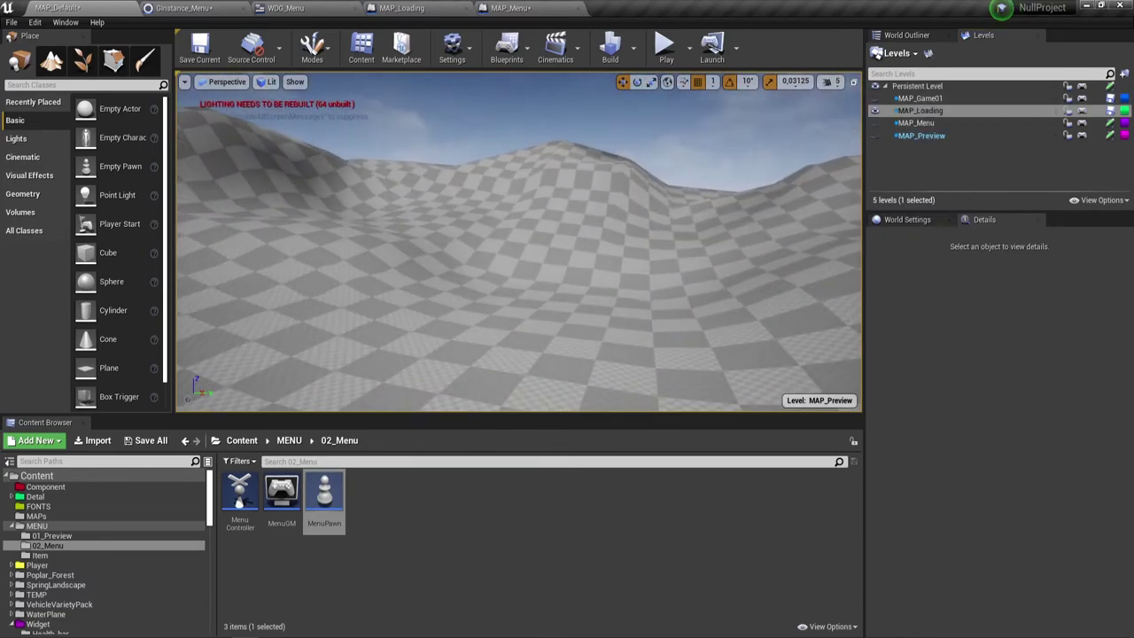
Step: Open MAP_Loading's Level Blueprint and frame its Unload Stream Level node
left_click(1081, 111)
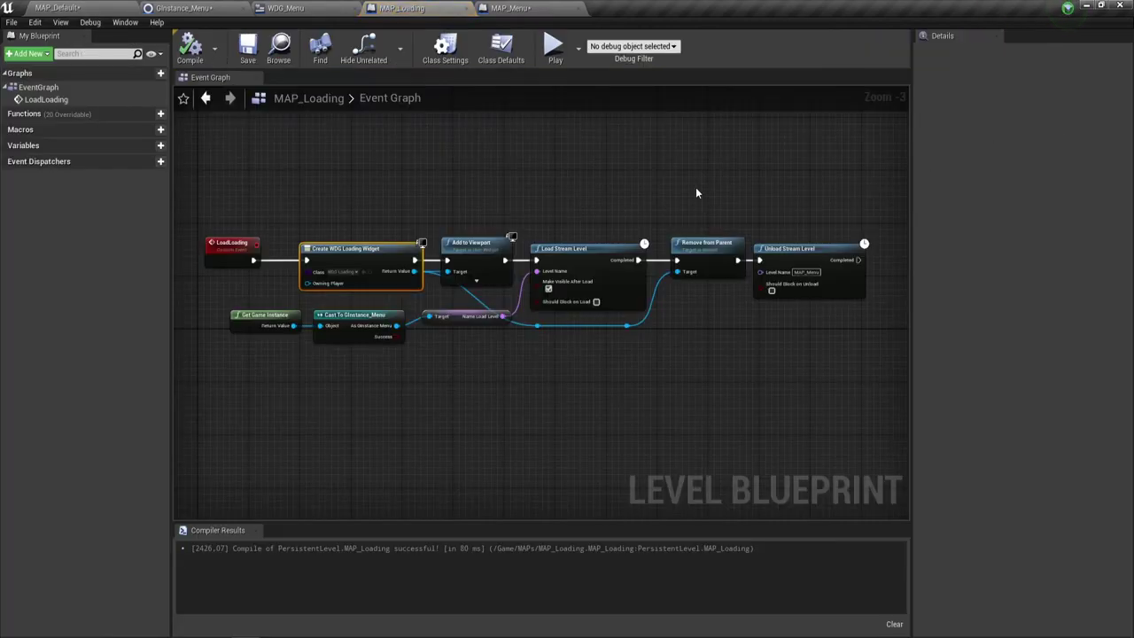
right_click_drag(553, 349, 523, 333)
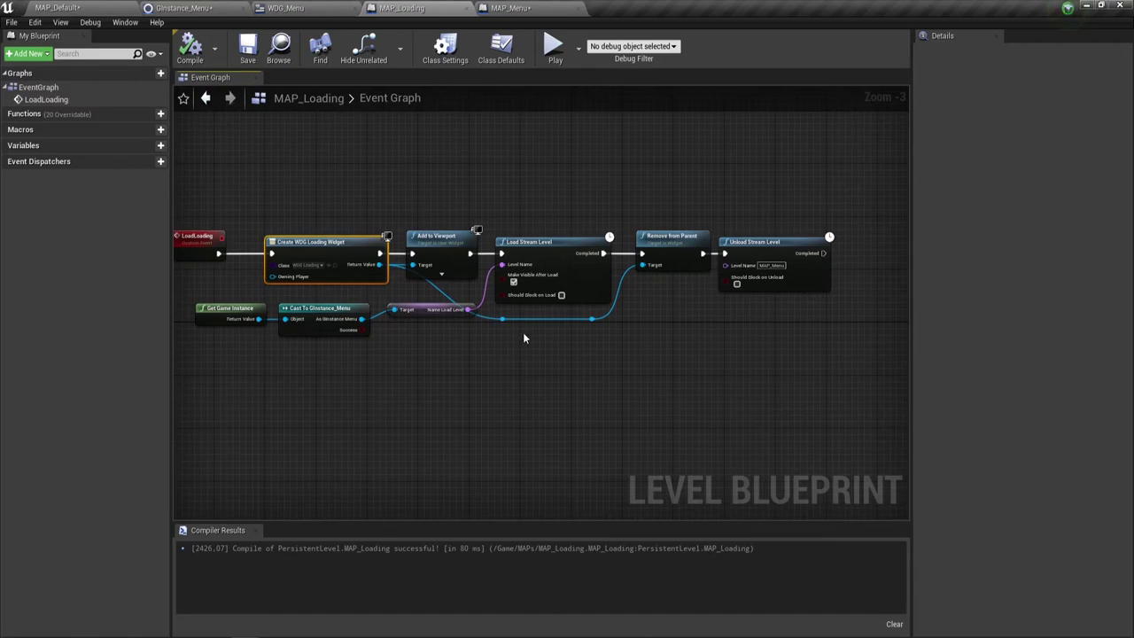
scroll(654, 306, "up", 2)
mouse_move(732, 309)
right_mouse_down()
mouse_move(696, 311)
mouse_move(808, 300)
right_mouse_up()
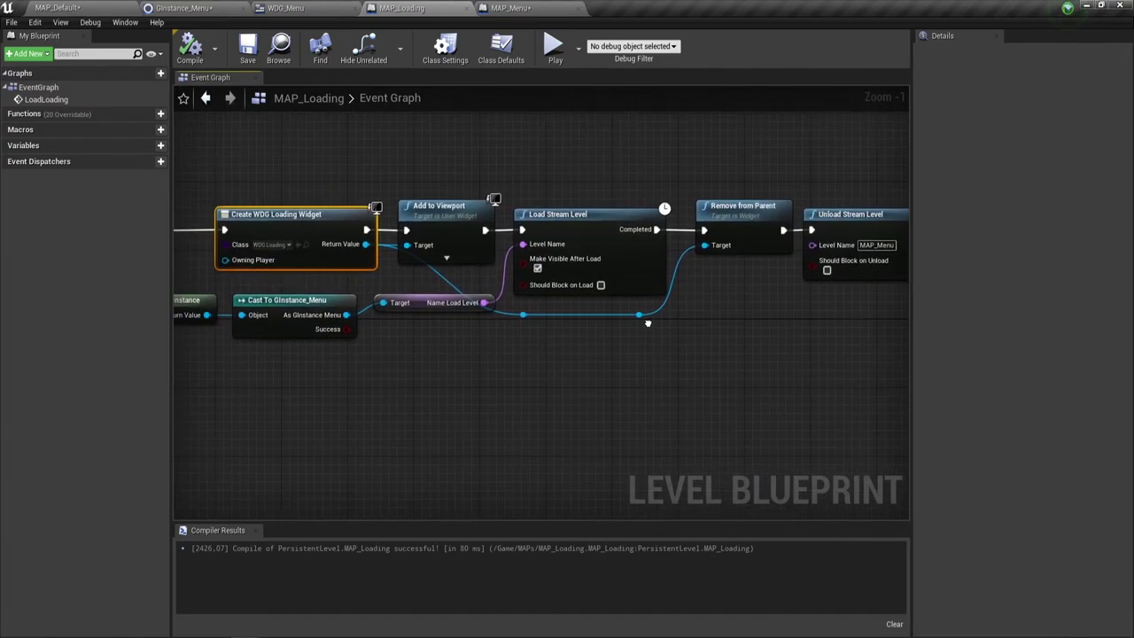
mouse_move(677, 318)
right_mouse_down()
mouse_move(687, 323)
mouse_move(643, 322)
right_mouse_up()
scroll(674, 328, "down", 2)
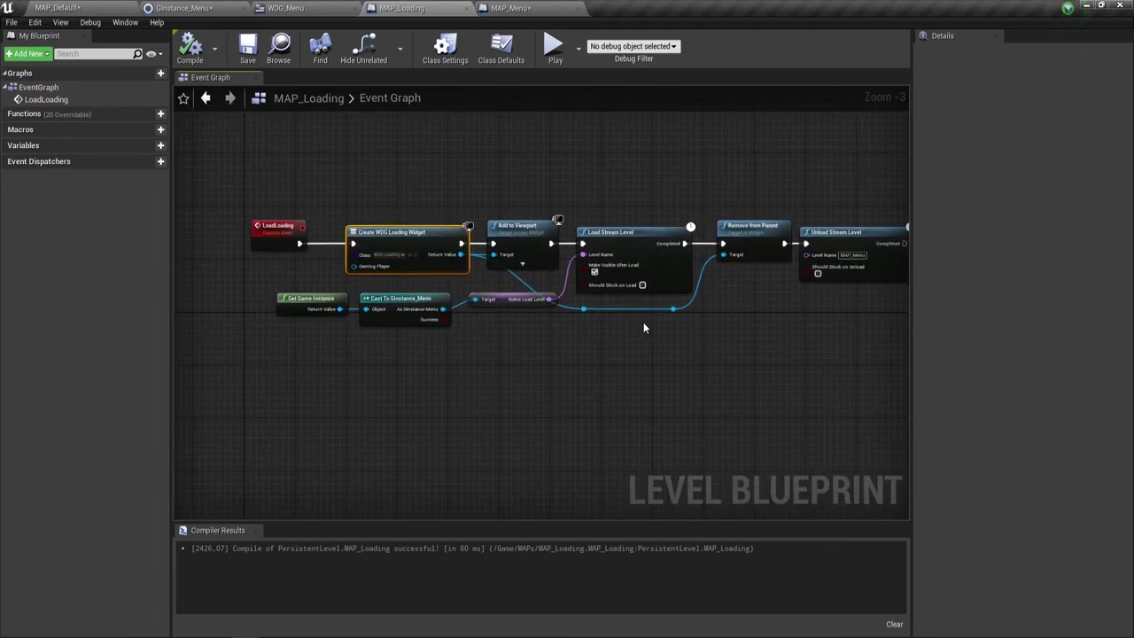
left_click(512, 9)
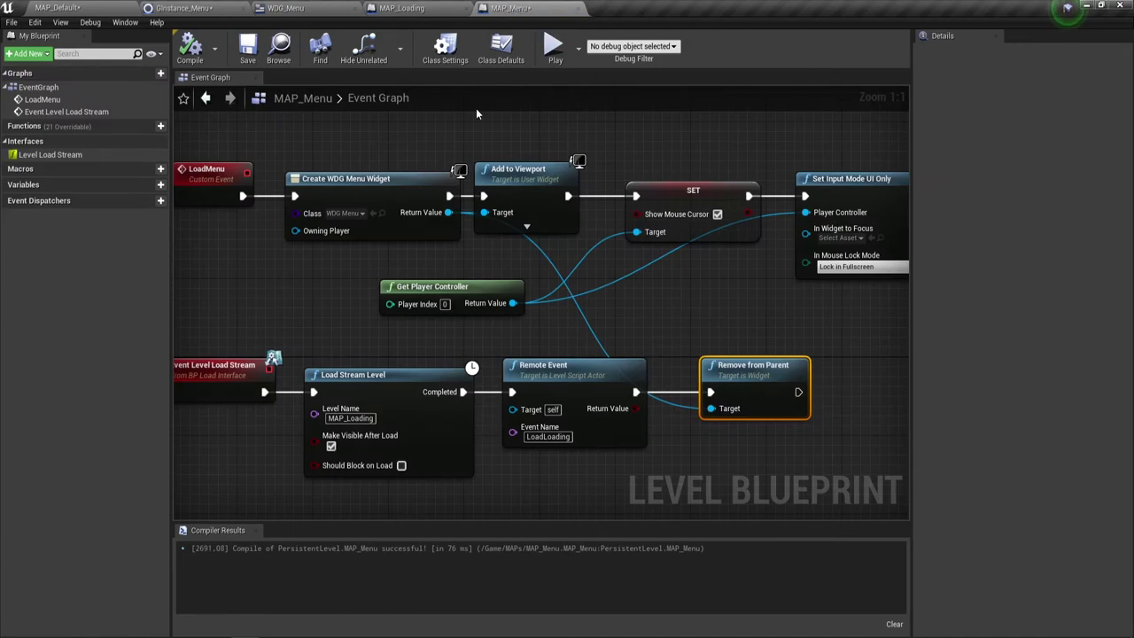
left_click(409, 6)
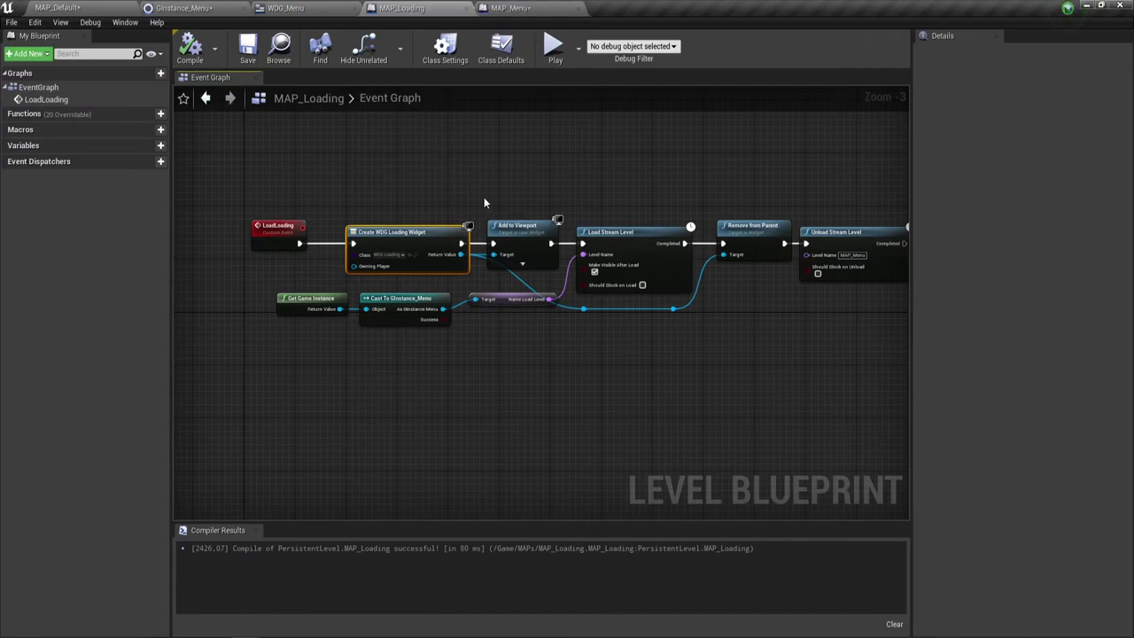
right_click_drag(681, 341, 582, 333)
scroll(796, 281, "up", 3)
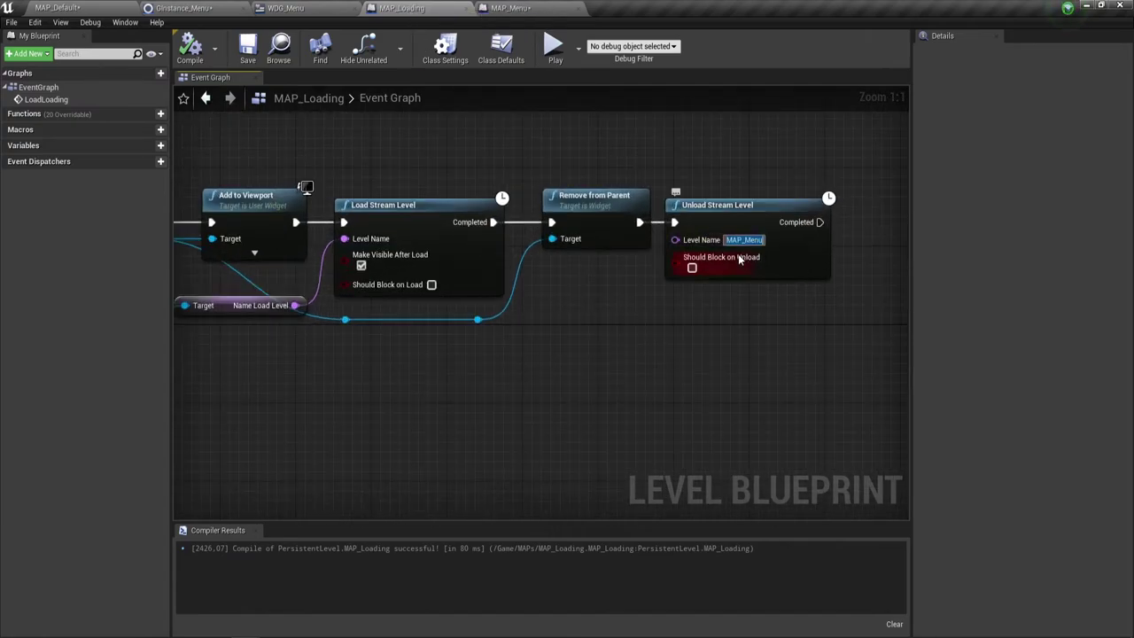
right_click_drag(712, 322, 364, 361)
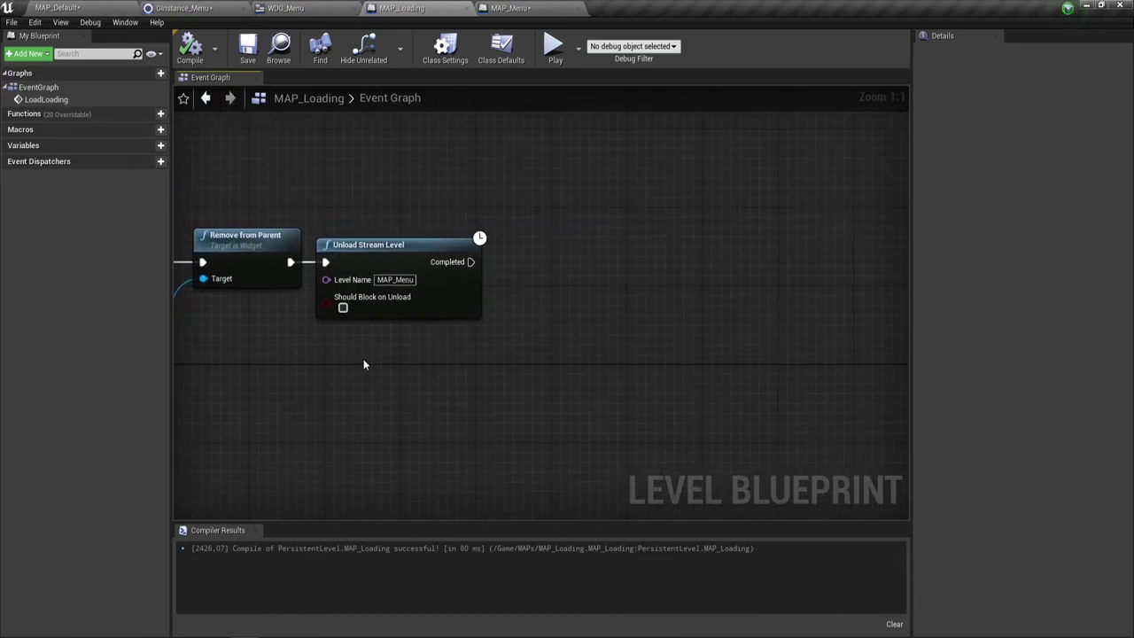
Step: Add a Remote Event node after Unload Stream Level's Completed pin
left_click_drag(473, 263, 526, 257)
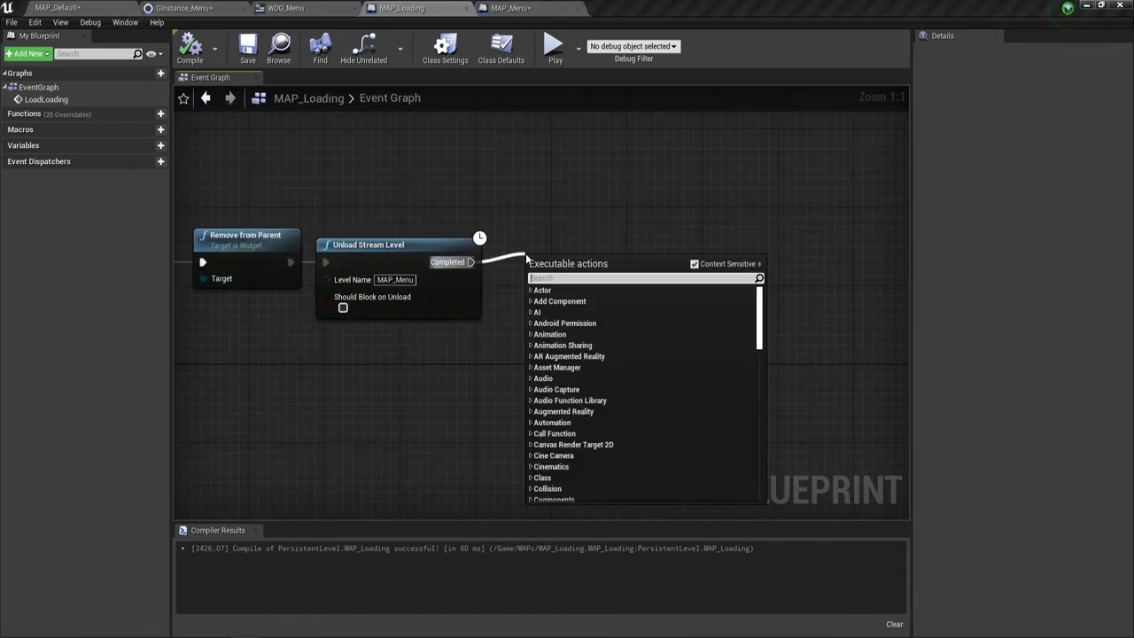
type("remote")
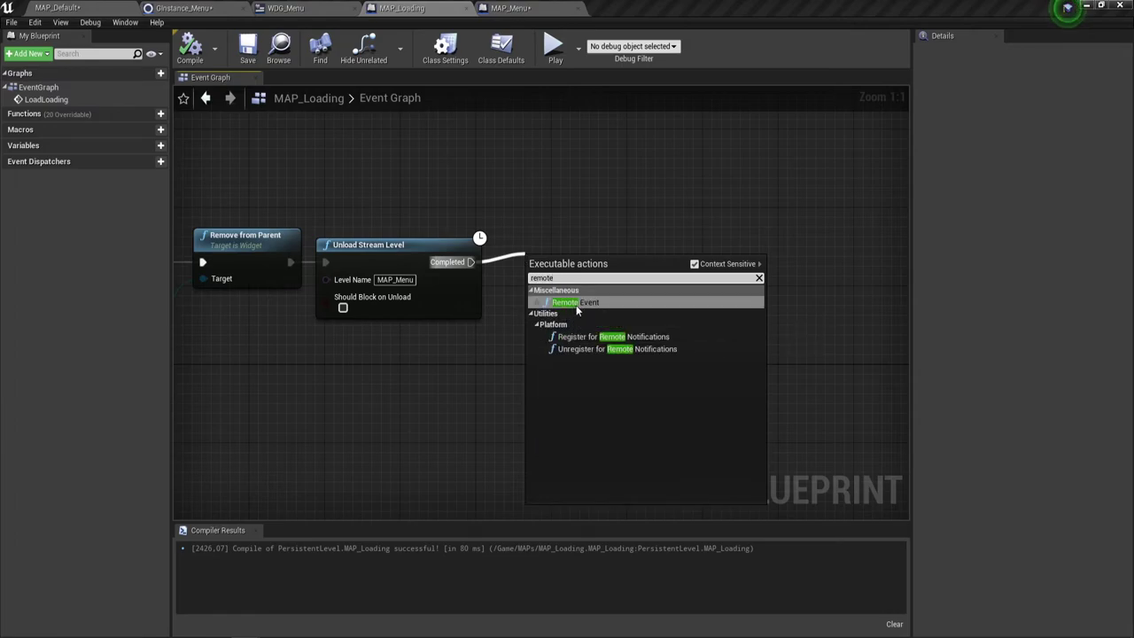
key("Return")
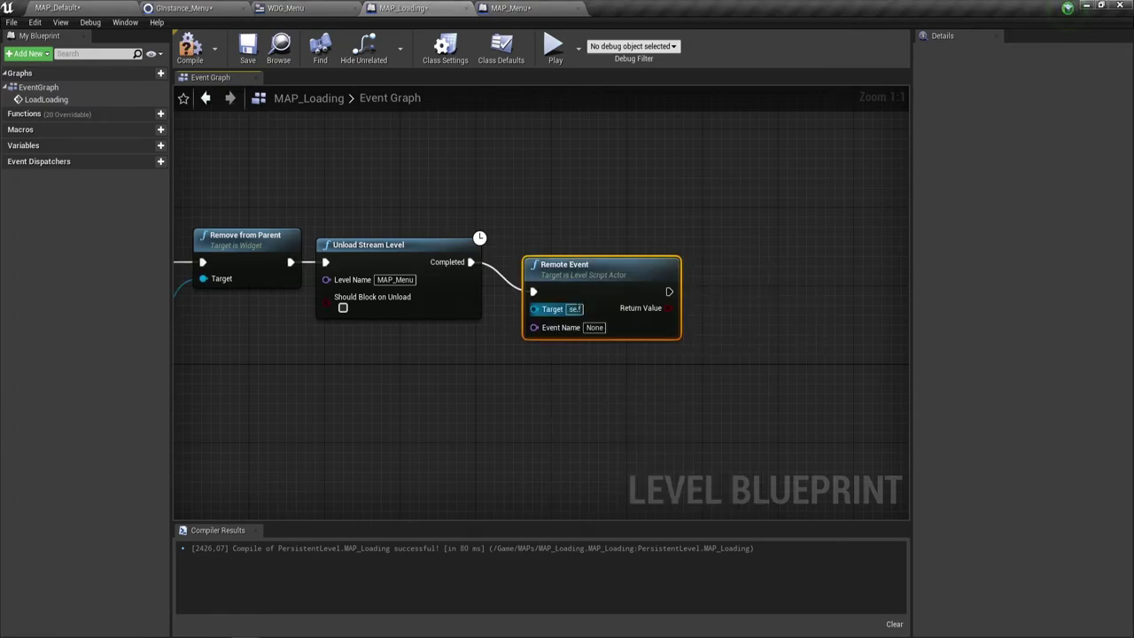
left_click_drag(598, 318, 578, 289)
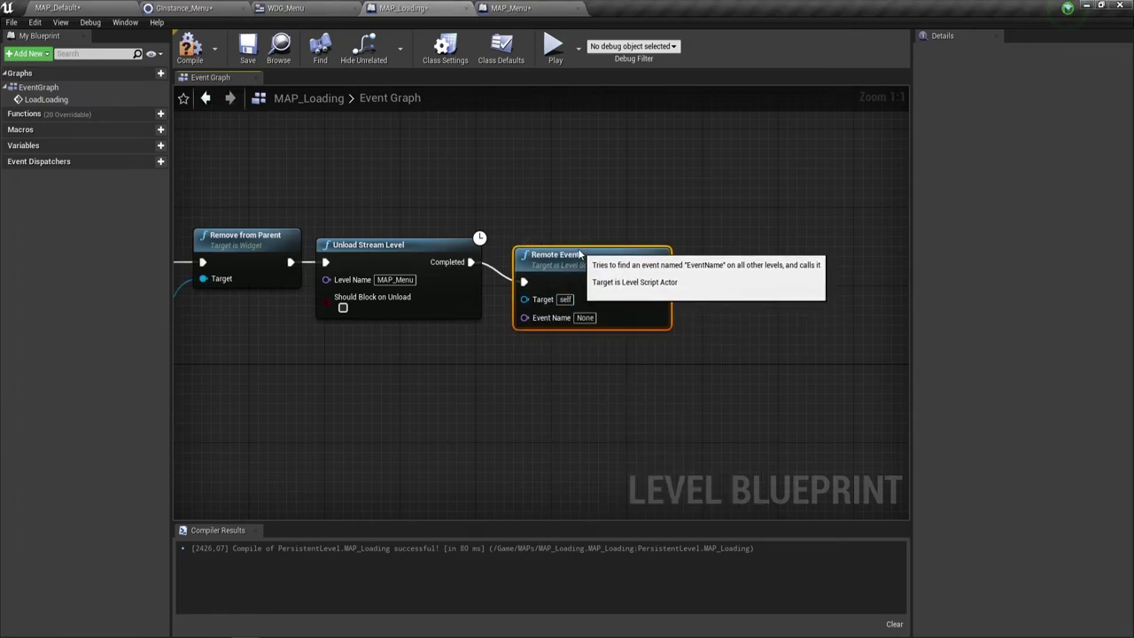
Step: Set the Remote Event's Event Name to LoadGameEvent
left_click(576, 298)
key("BackSpace")
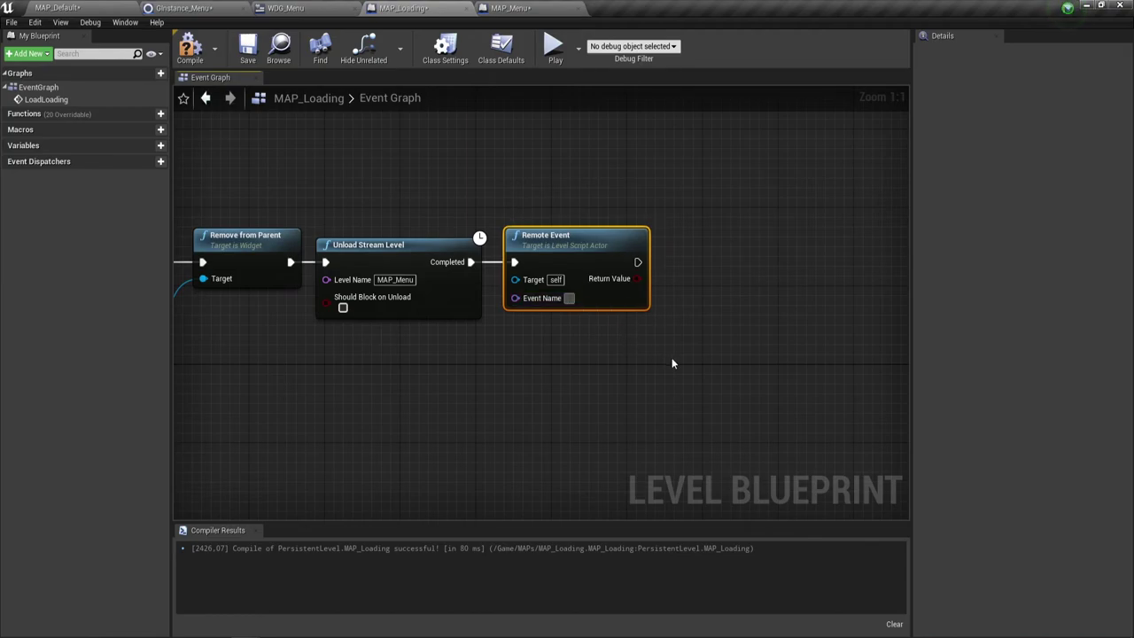
type("Loa")
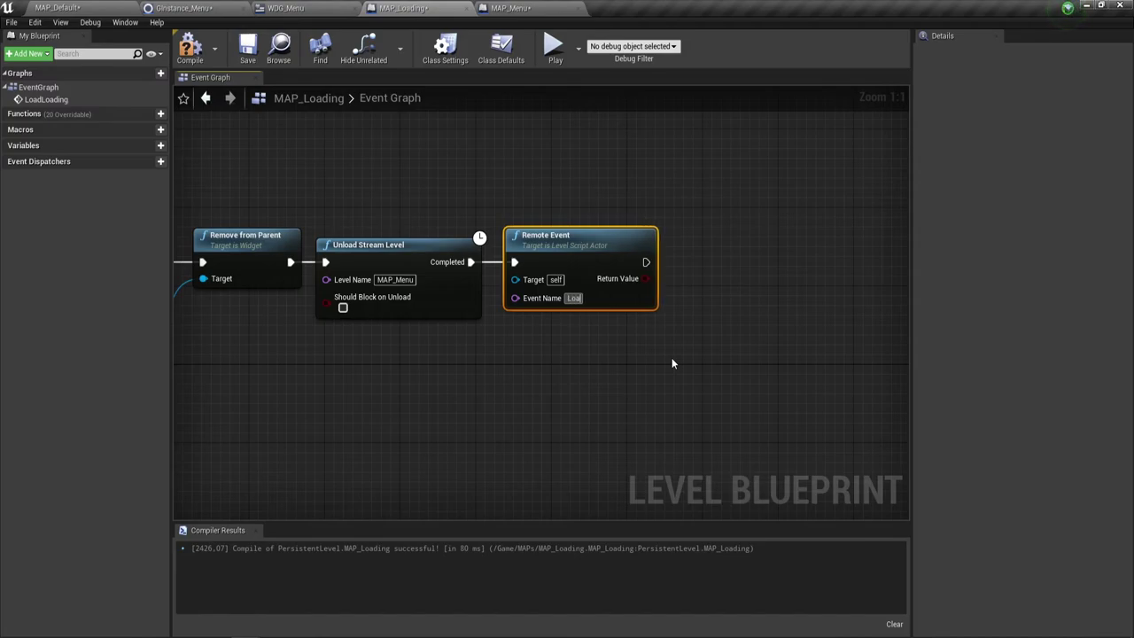
type("dGame")
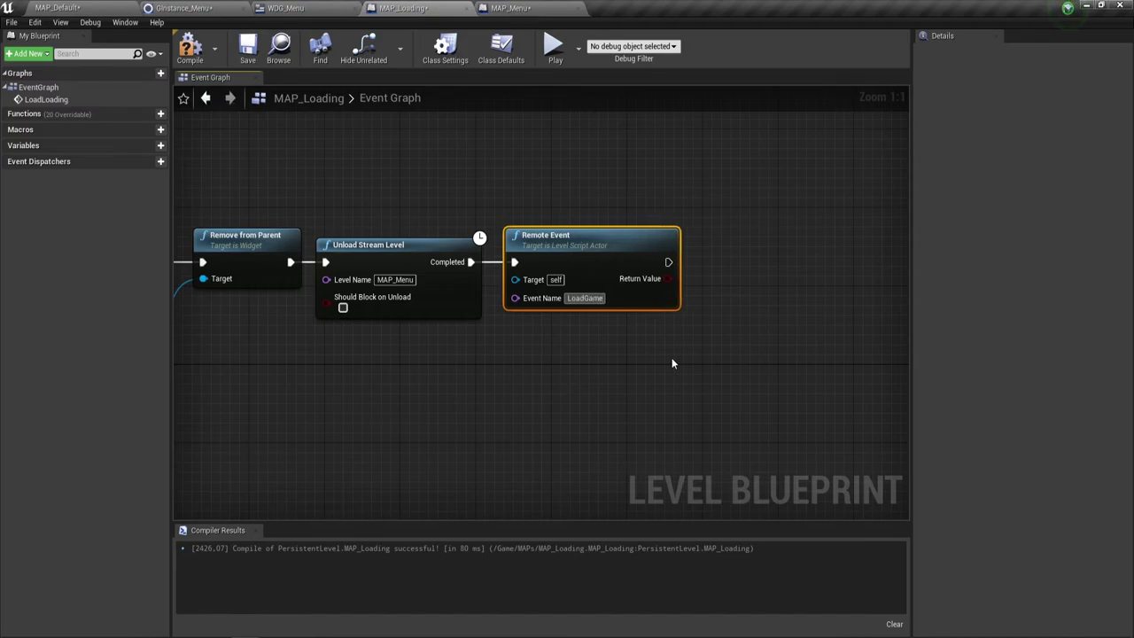
type("E")
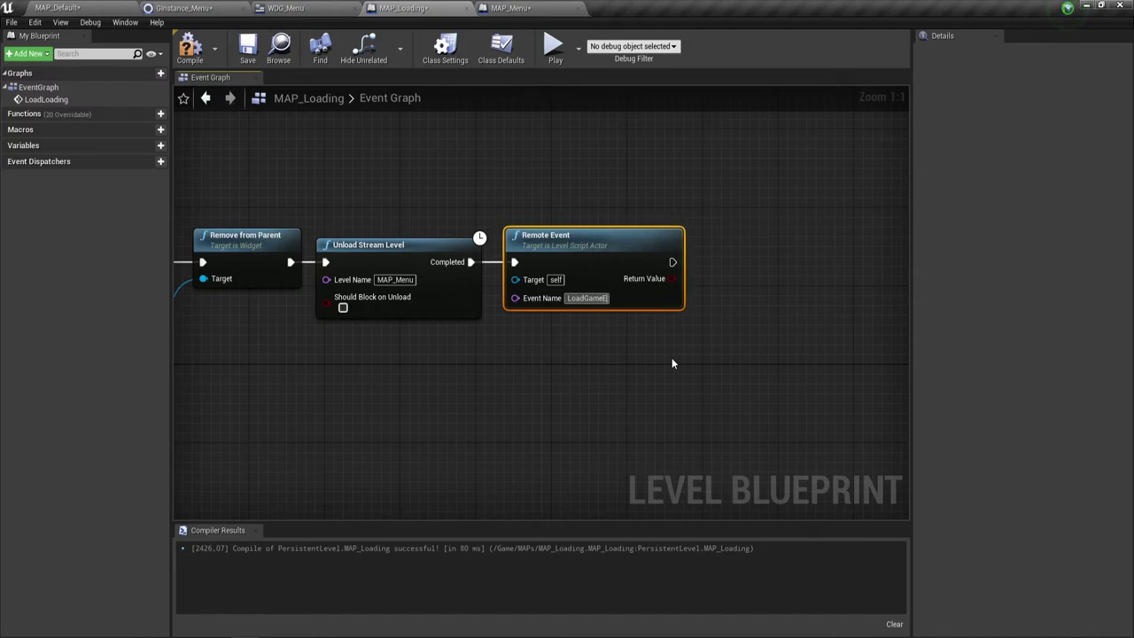
type("veb")
key("BackSpace")
type("n")
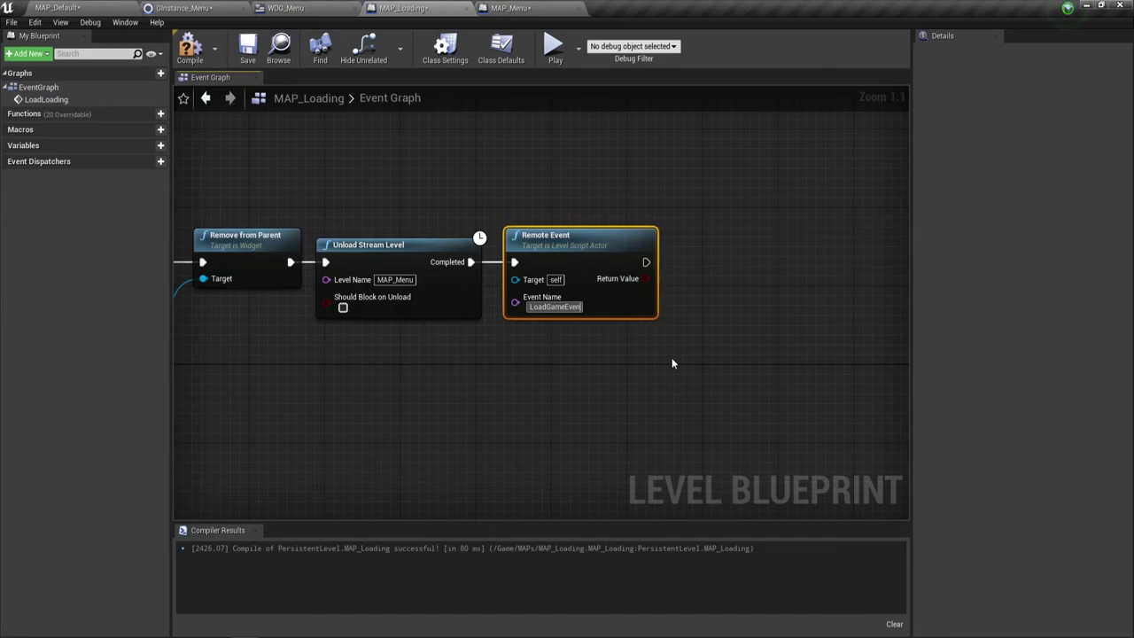
type("t")
key("Return")
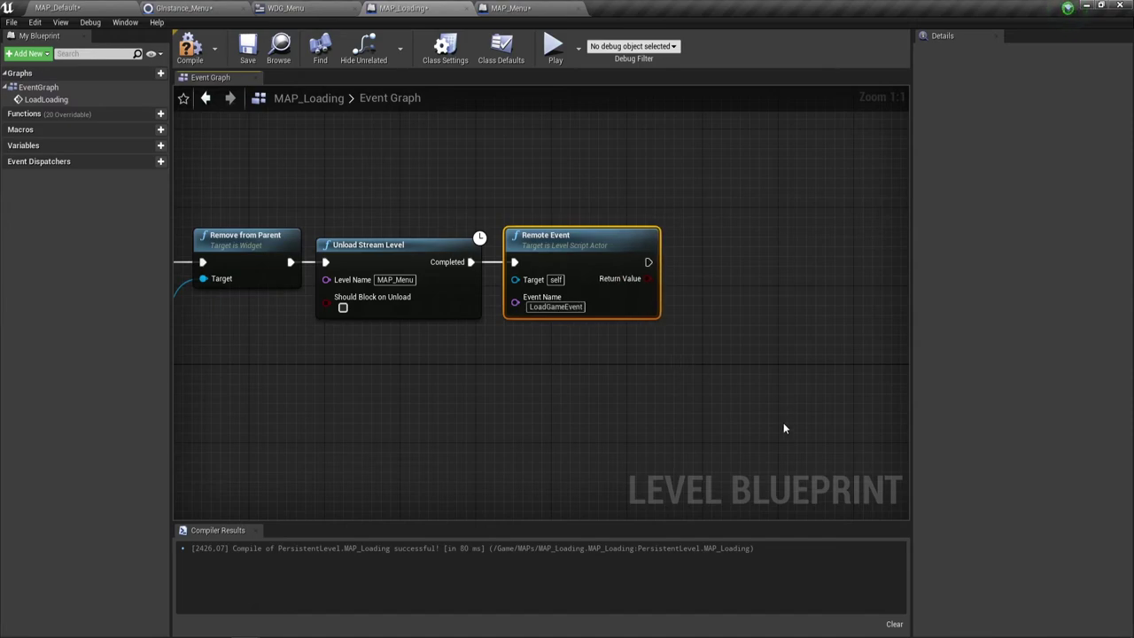
left_click(574, 307)
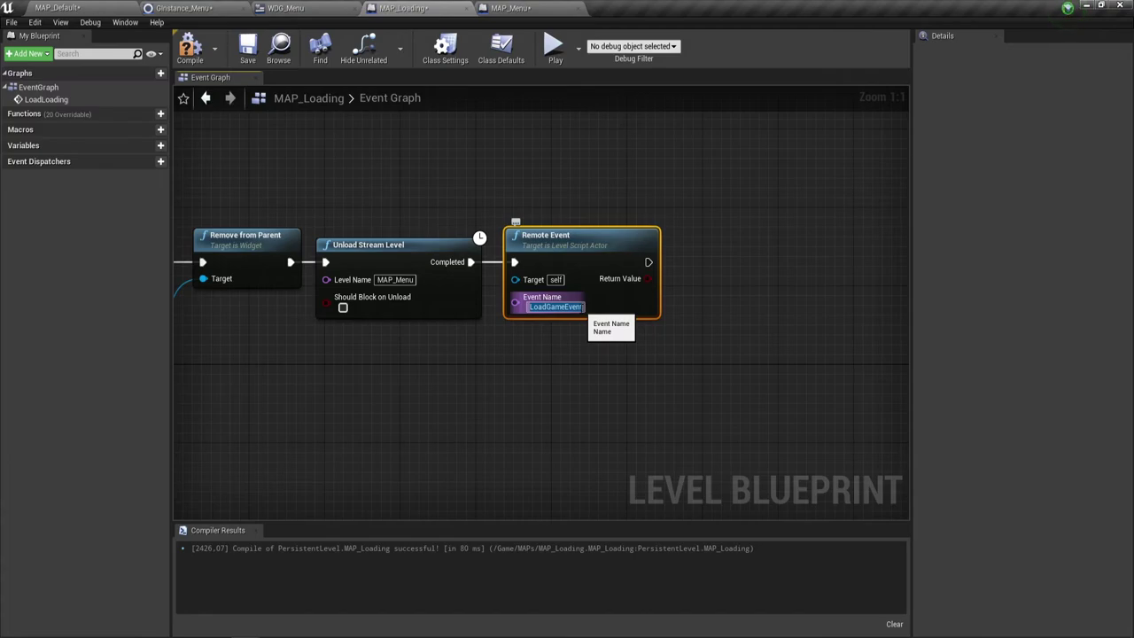
key("Return")
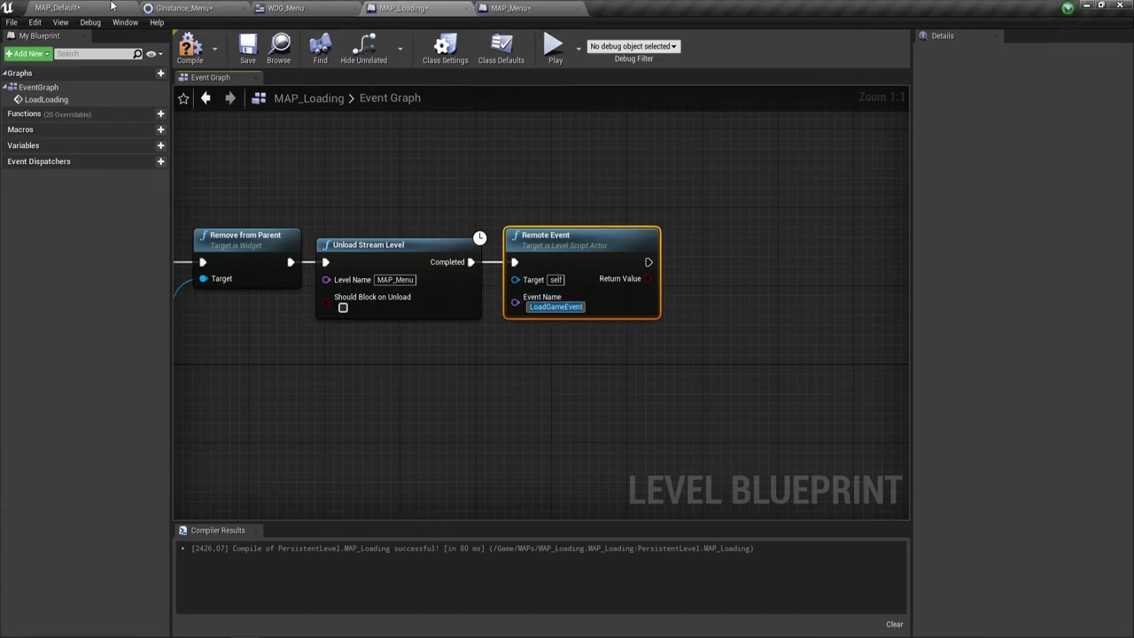
Step: Open MAP_Game01's Level Blueprint and clear space in its event graph
left_click(91, 7)
left_click(1019, 98)
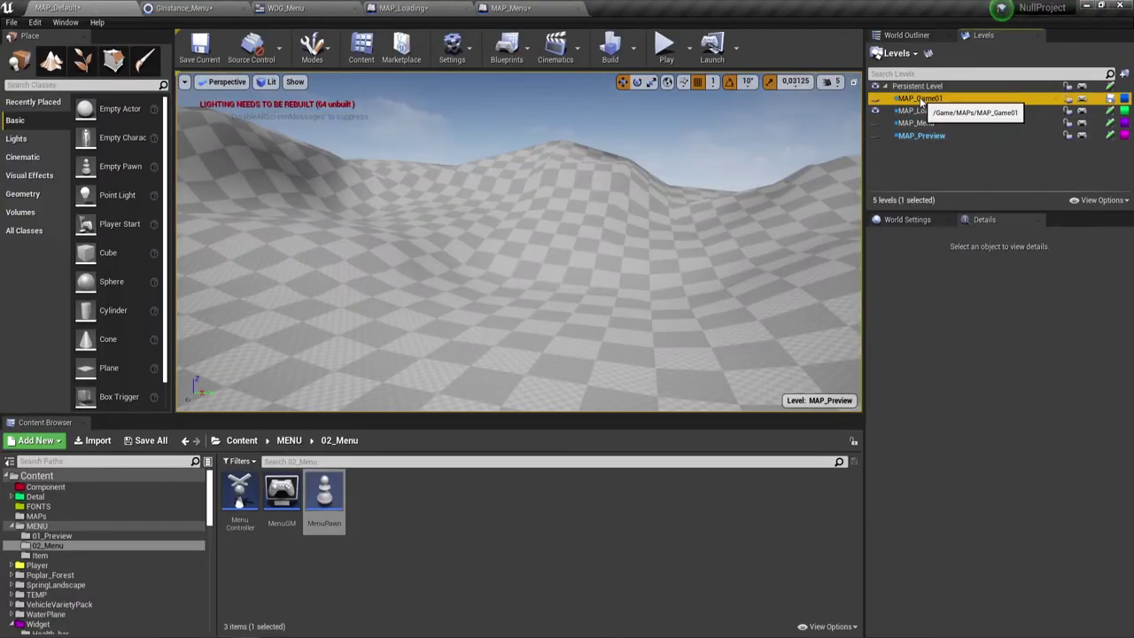
left_click(1080, 99)
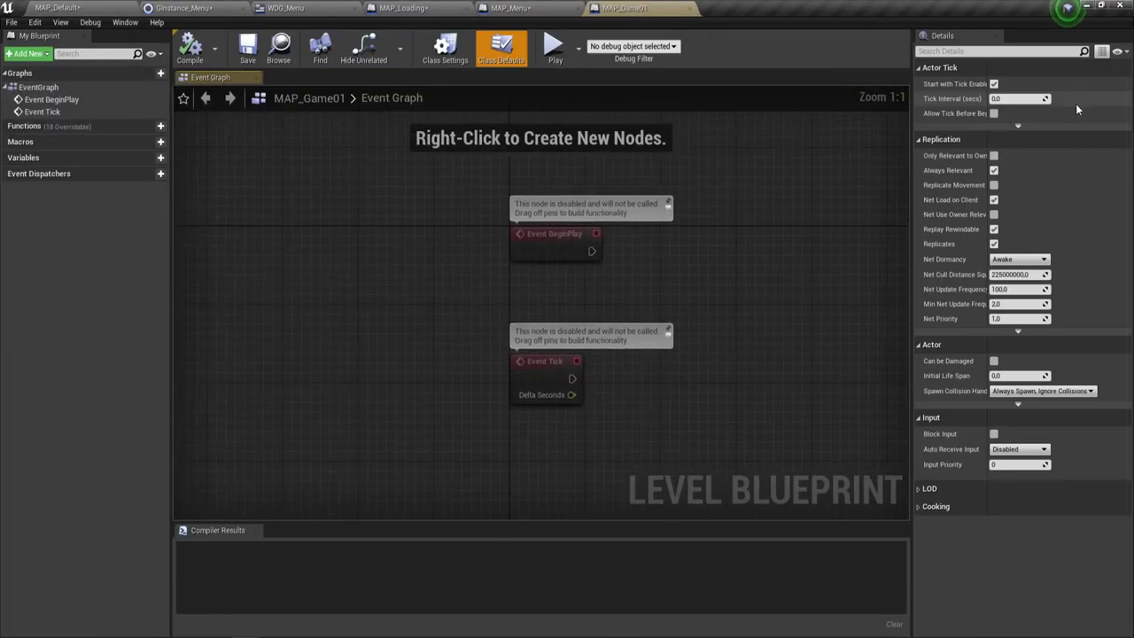
right_click_drag(661, 307, 449, 386)
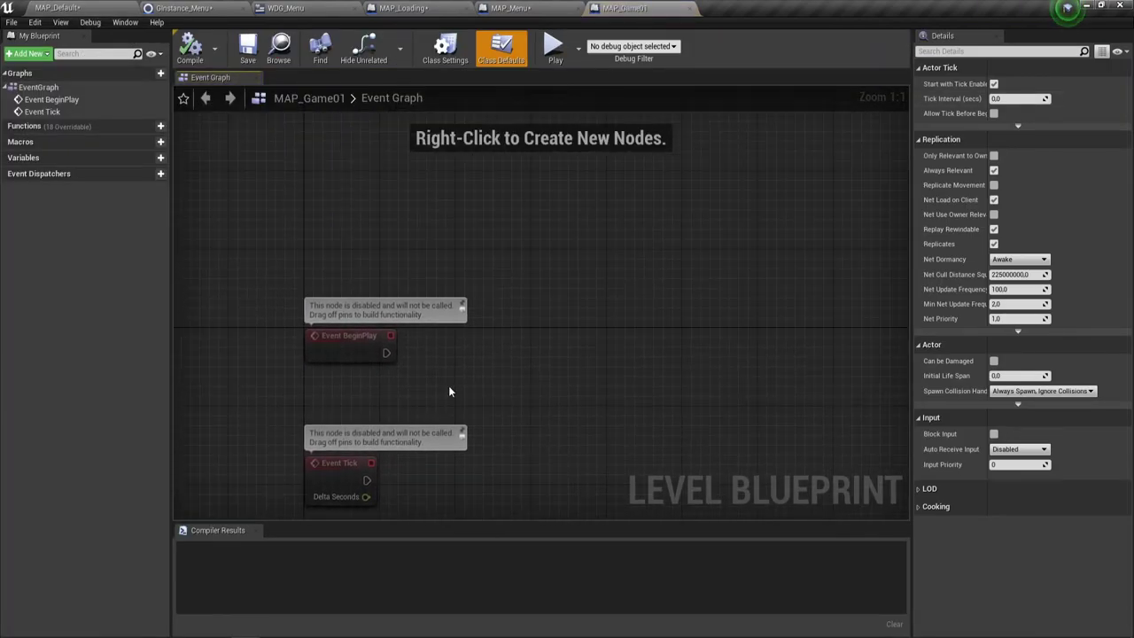
scroll(449, 383, "down", 1)
right_click(337, 243)
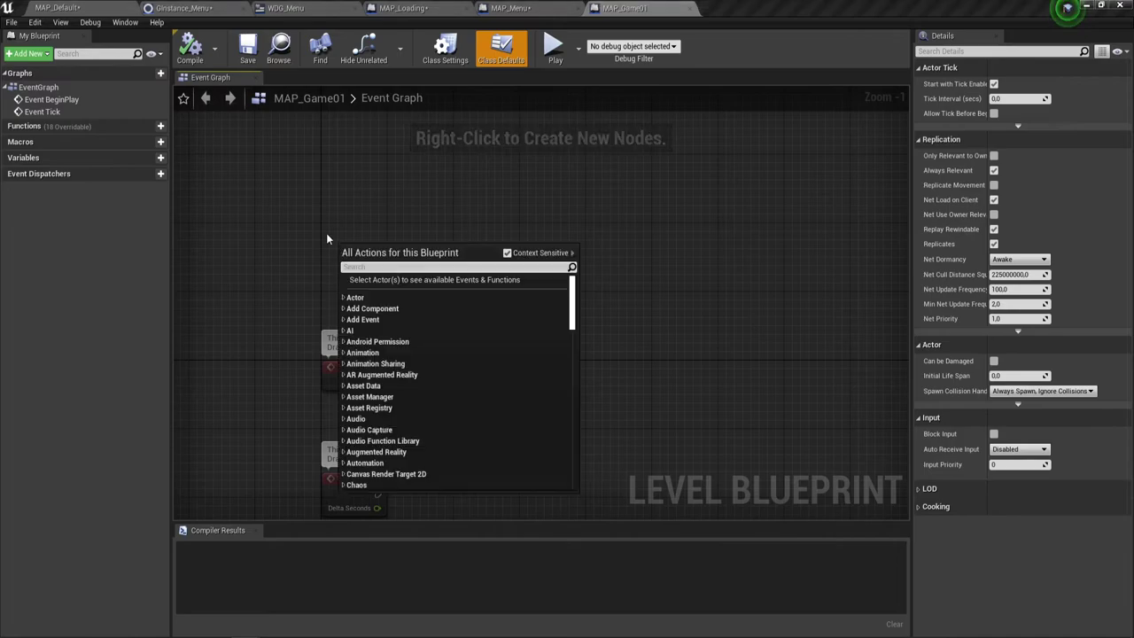
left_click(322, 229)
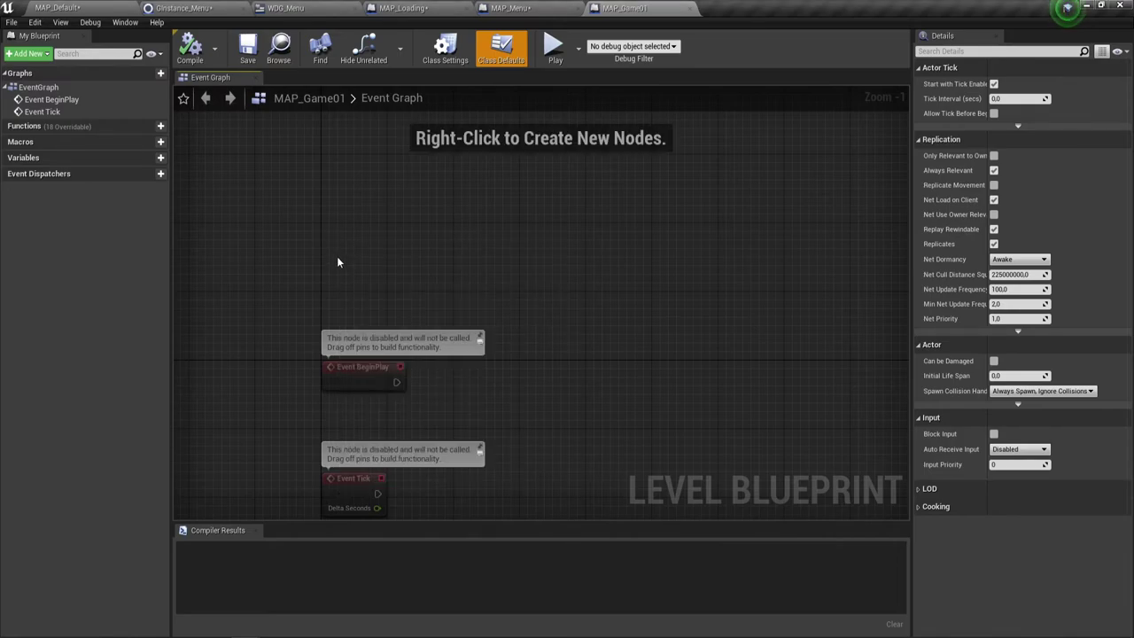
right_click_drag(336, 260, 335, 255)
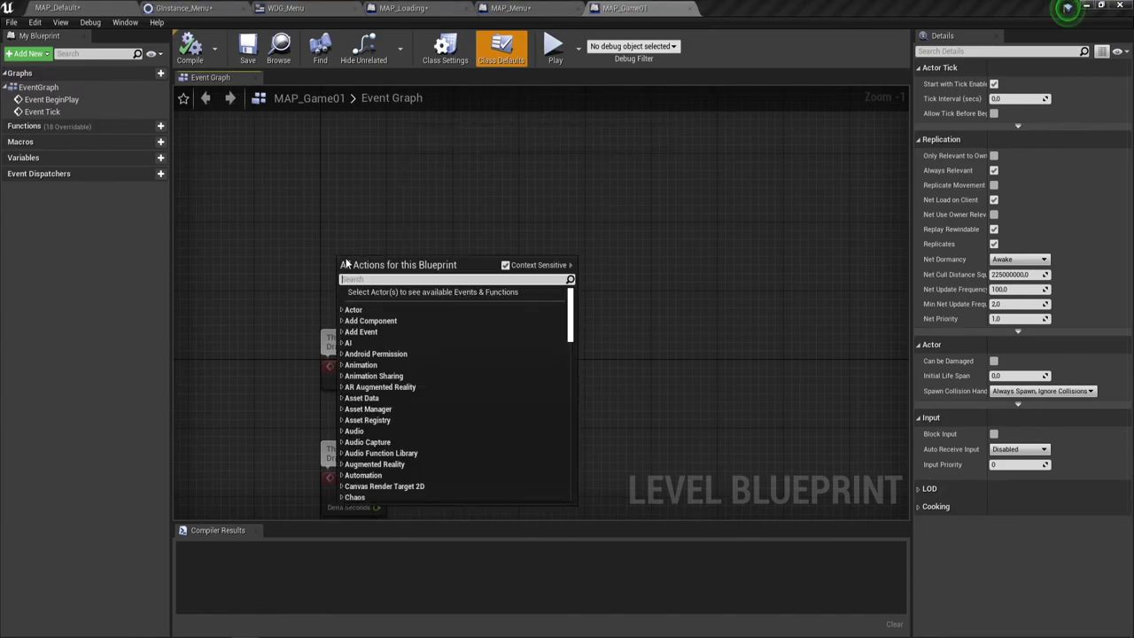
Step: Add a custom event named LoadGameEvent to MAP_Game01's graph
type("cu")
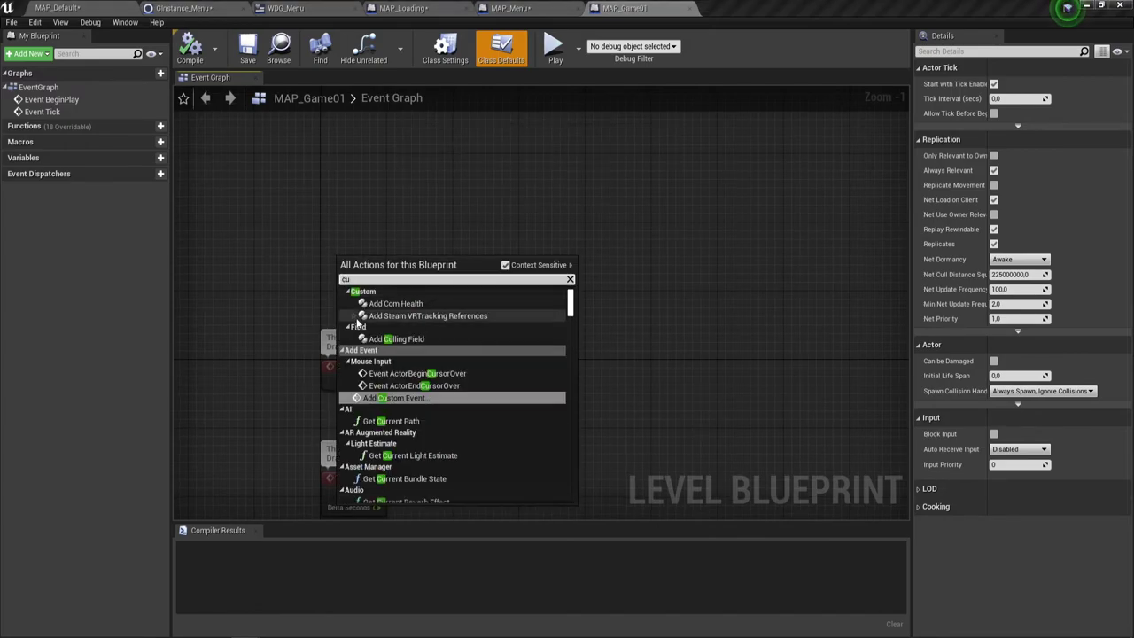
left_click(387, 397)
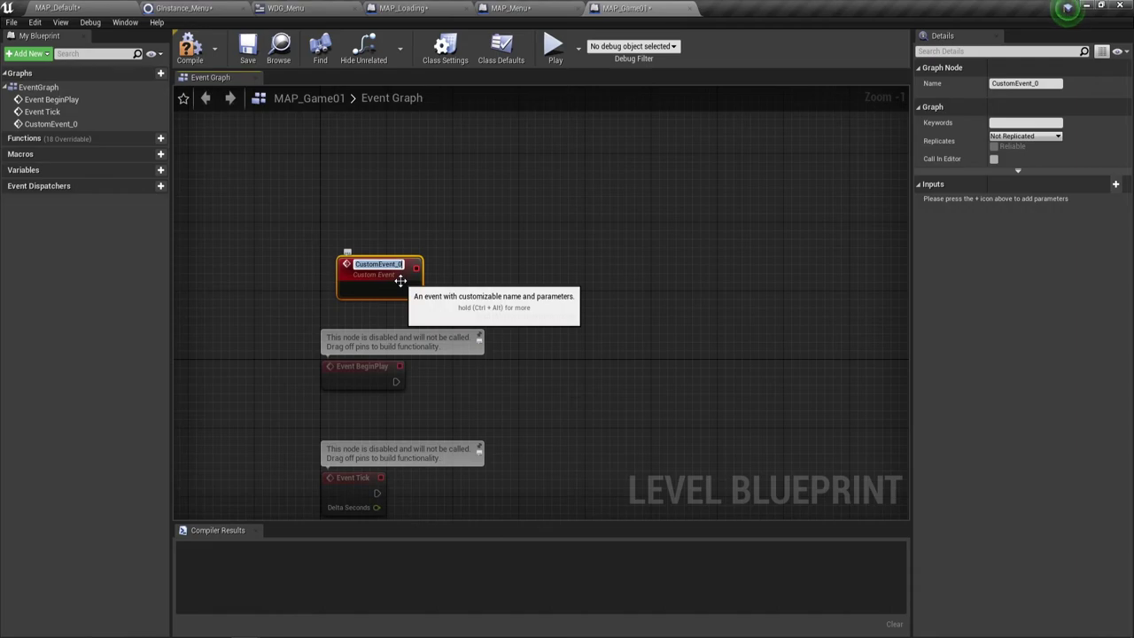
left_click(468, 245)
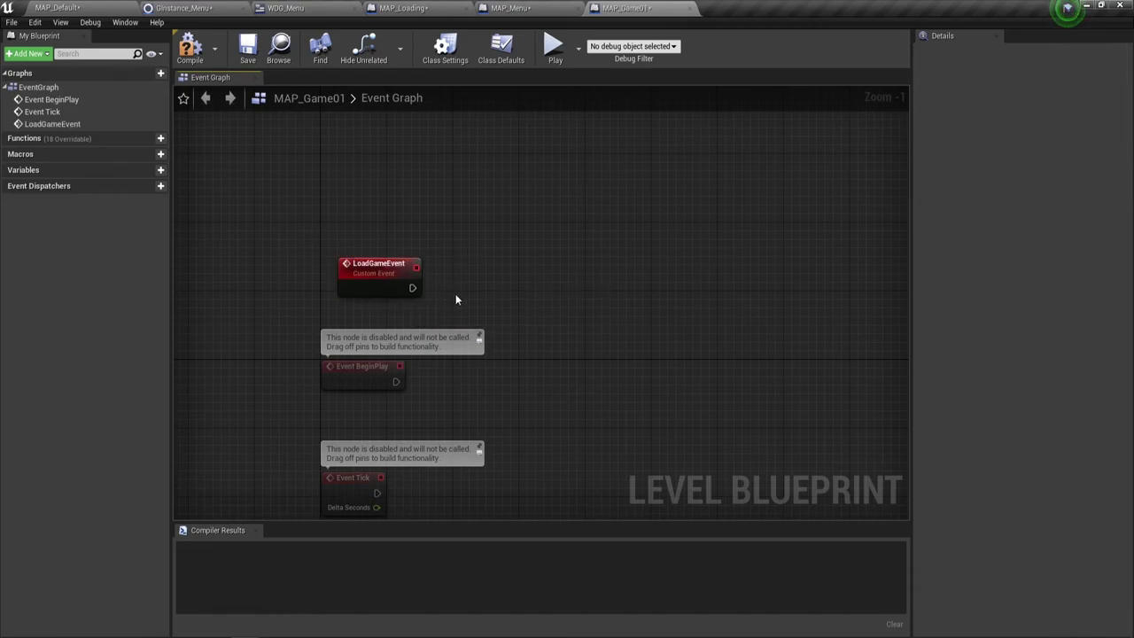
left_click_drag(364, 273, 339, 214)
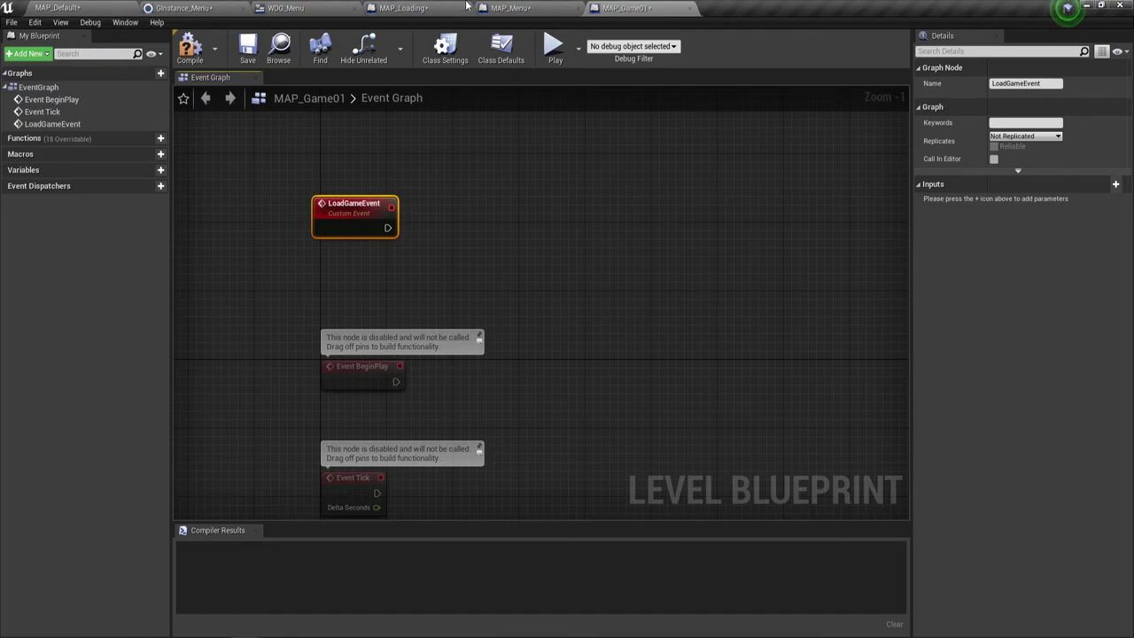
right_click_drag(529, 267, 520, 343)
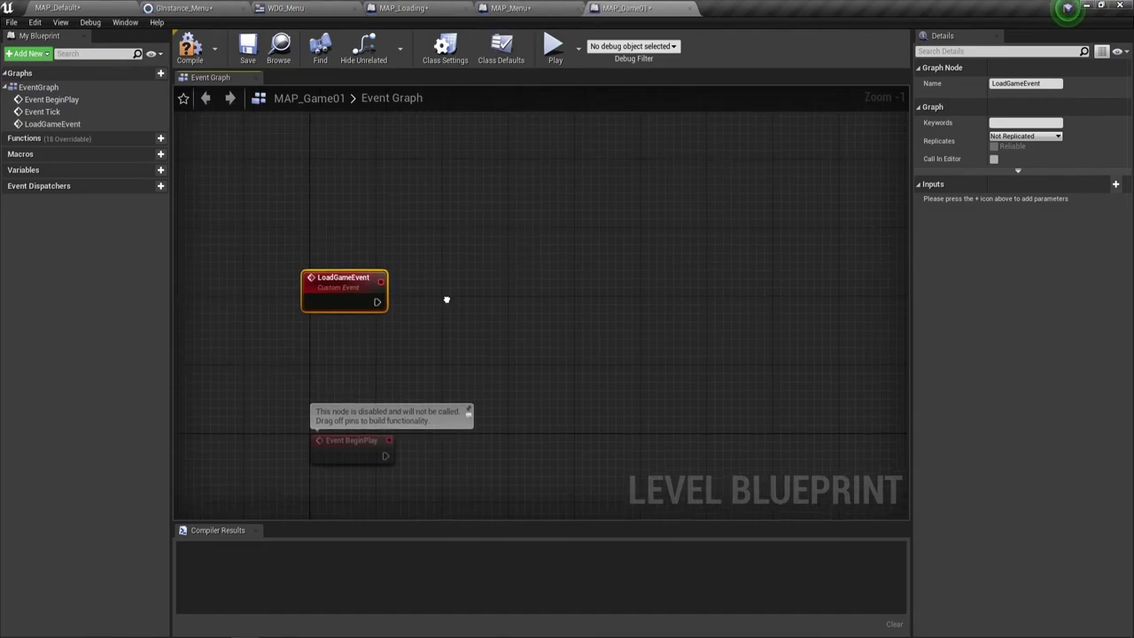
Step: Check MAP_Game01's Class Settings and Class Defaults panels
left_click(454, 50)
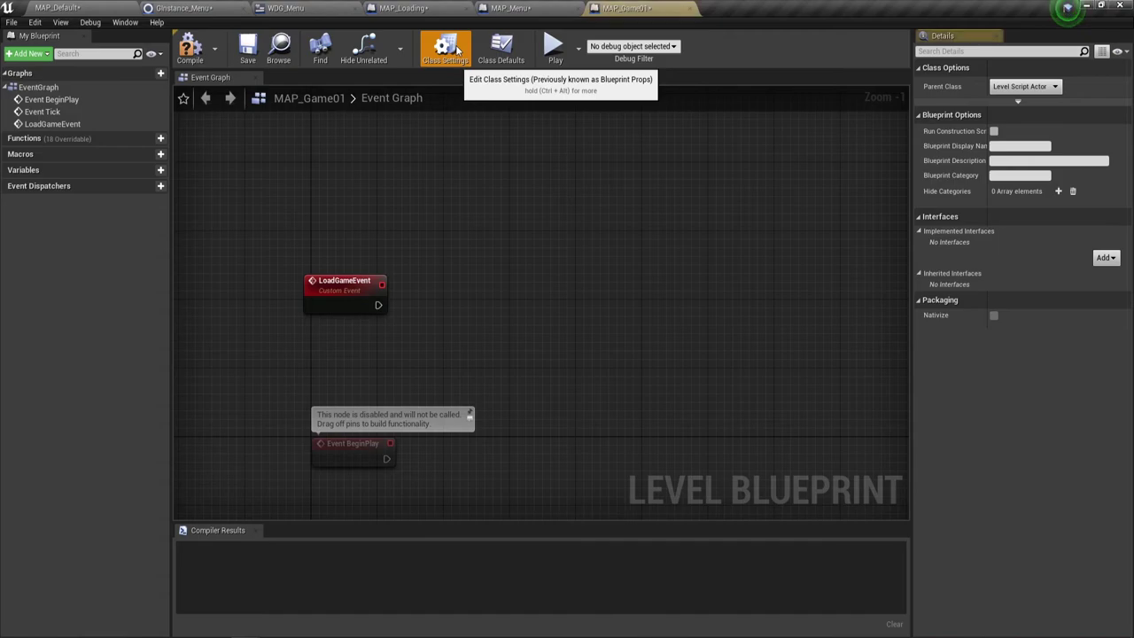
left_click(503, 48)
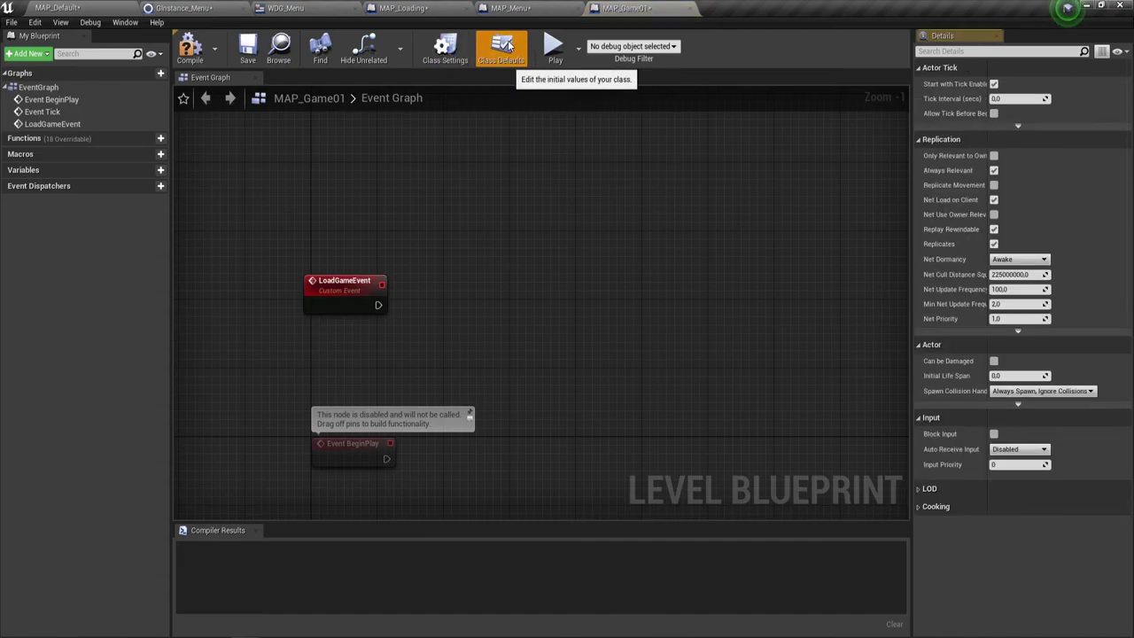
left_click(453, 48)
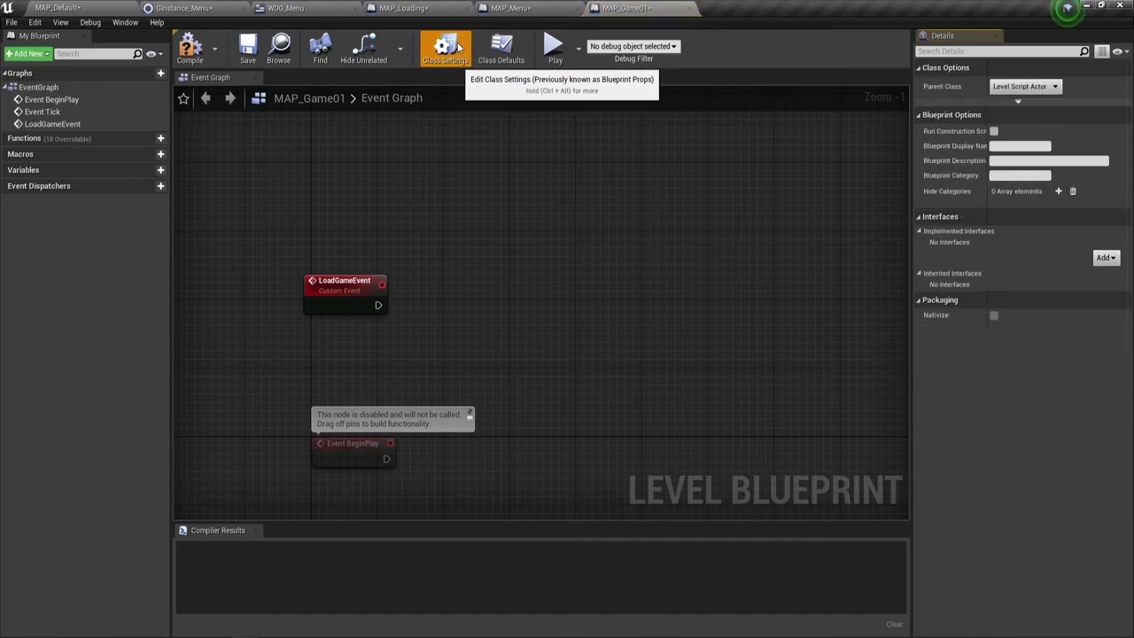
Step: Check MAP_Loading's Class Settings and glance at the MAP_Menu graph
left_click(403, 7)
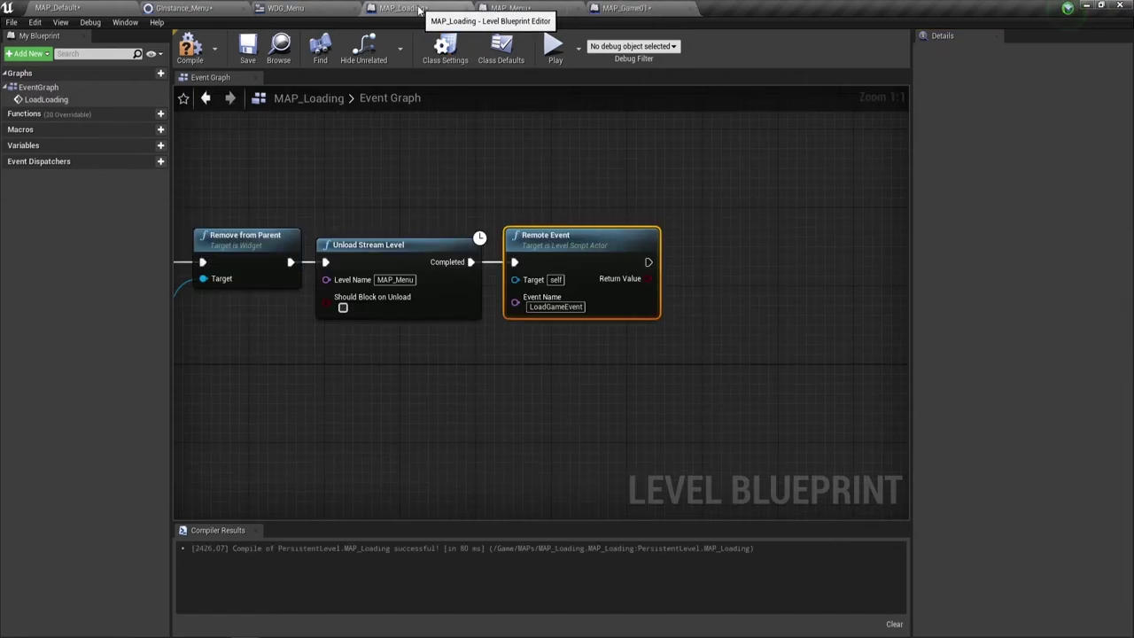
left_click(447, 49)
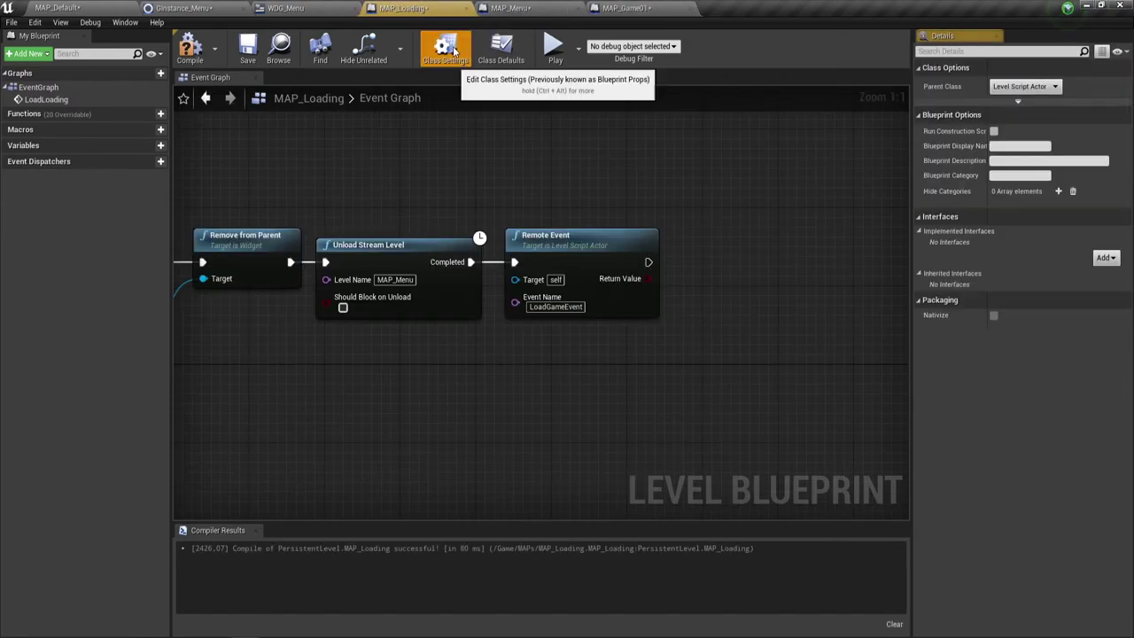
left_click(534, 8)
left_click(420, 8)
Step: Review WDG_Menu's Class Settings, then return to the MAP_Loading blueprint
left_click(319, 8)
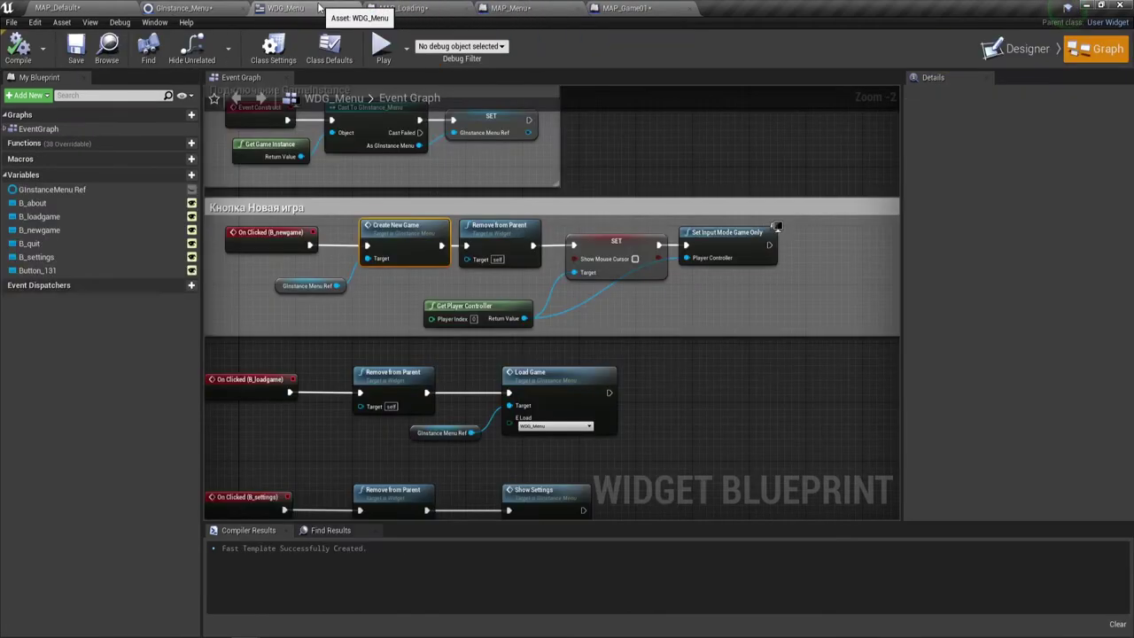
left_click(283, 46)
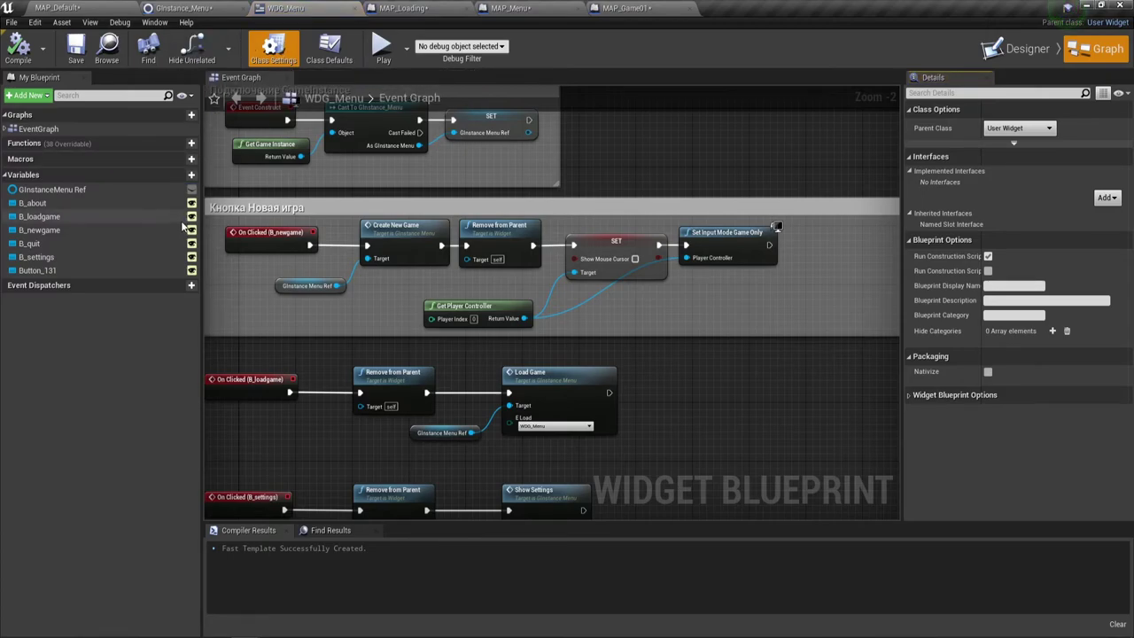
scroll(341, 277, "down", 3)
scroll(448, 284, "up", 1)
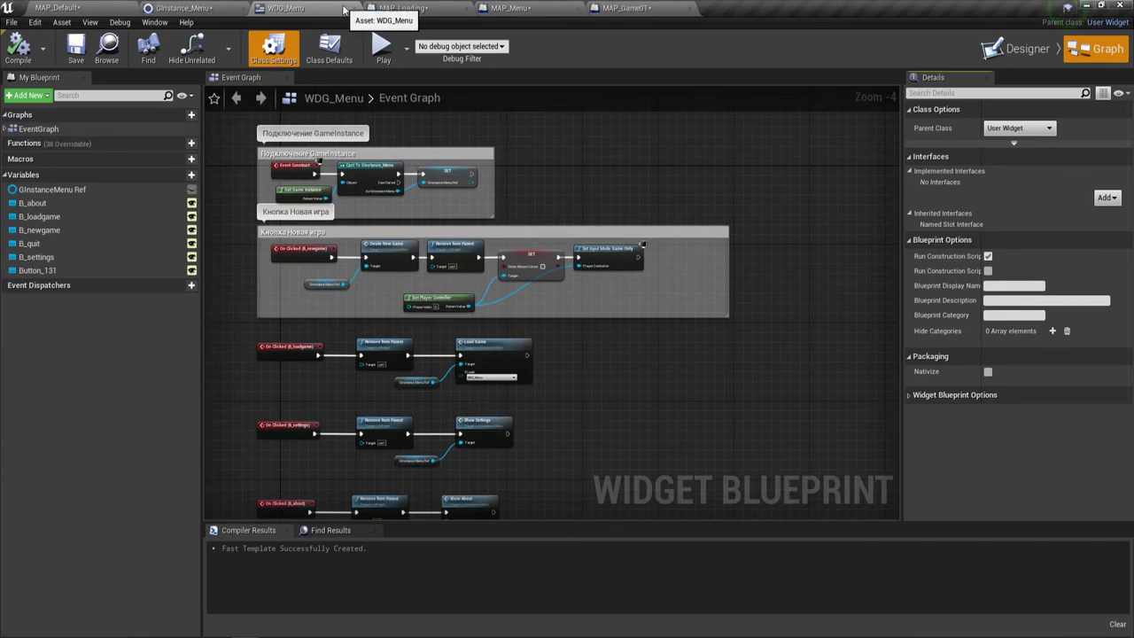
left_click(397, 8)
Step: Browse the Content Browser from the MENU folder to the MAPs folder
left_click(91, 6)
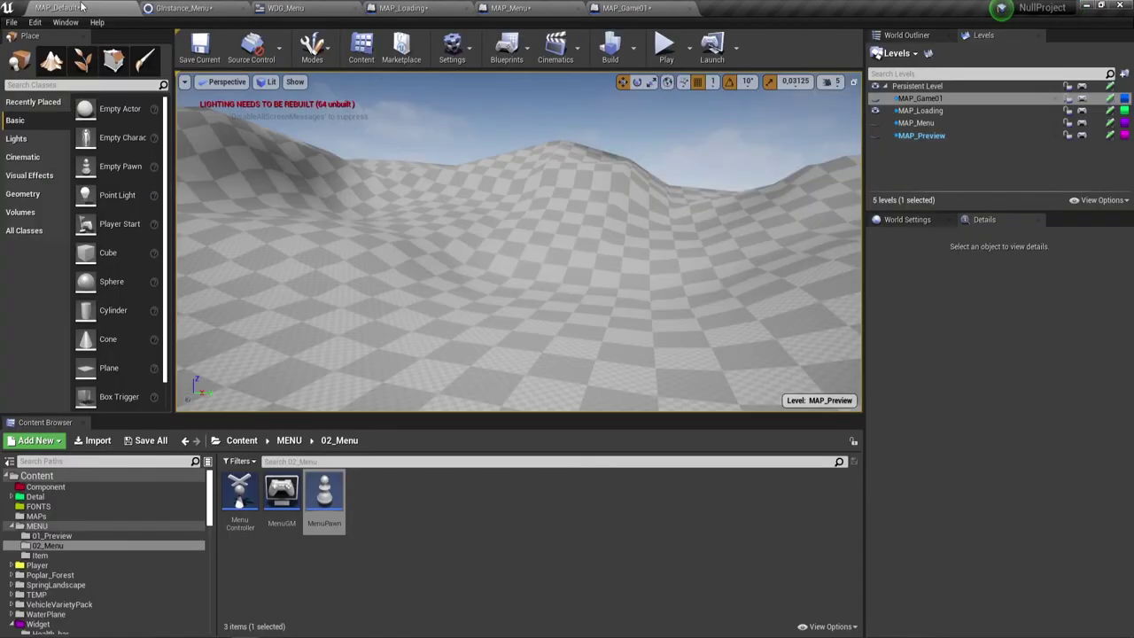
left_click(292, 440)
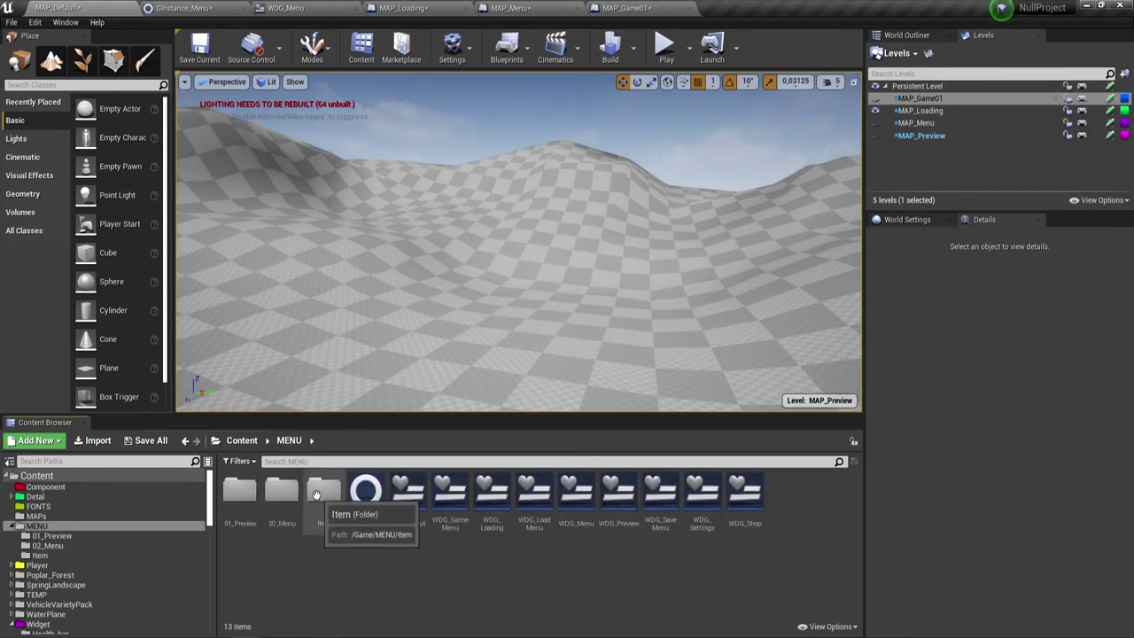
left_click(249, 442)
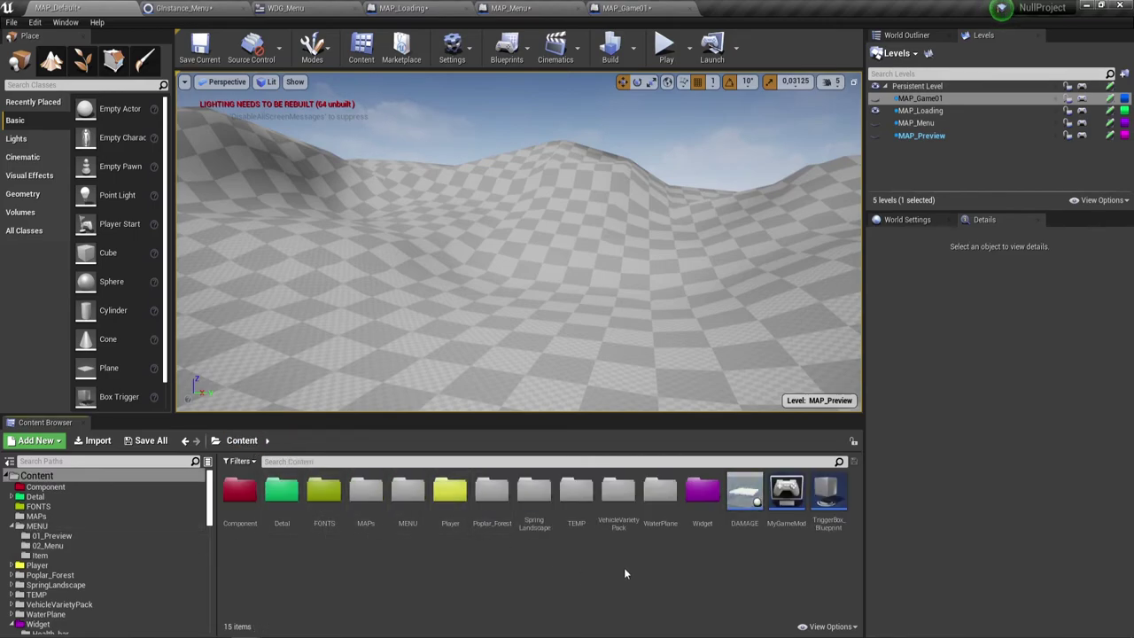
double_click(408, 498)
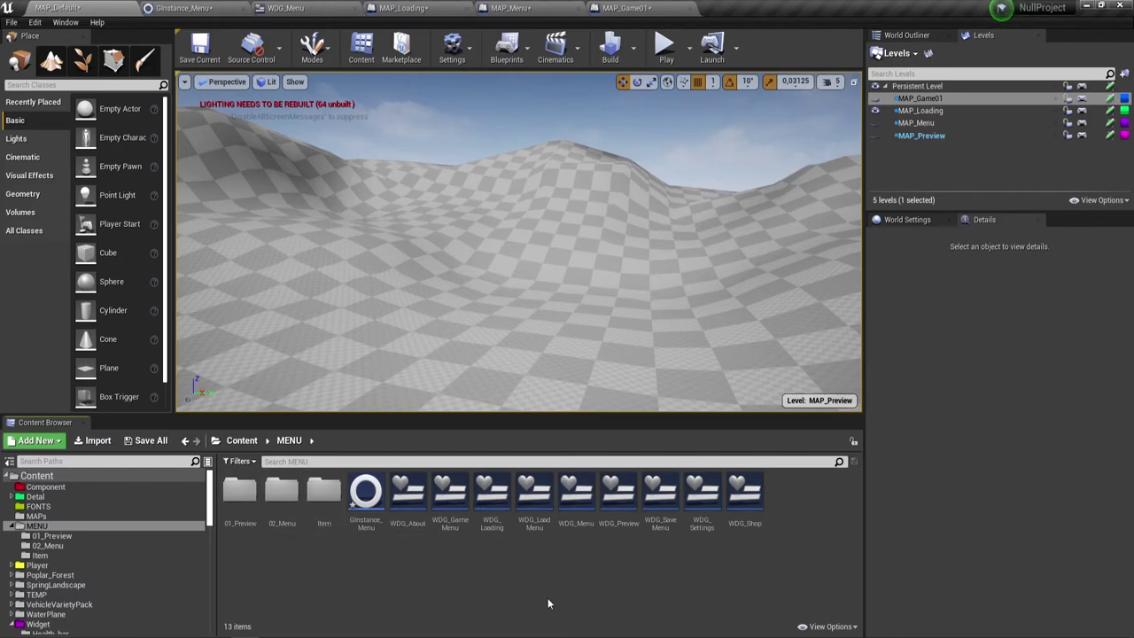
left_click(254, 445)
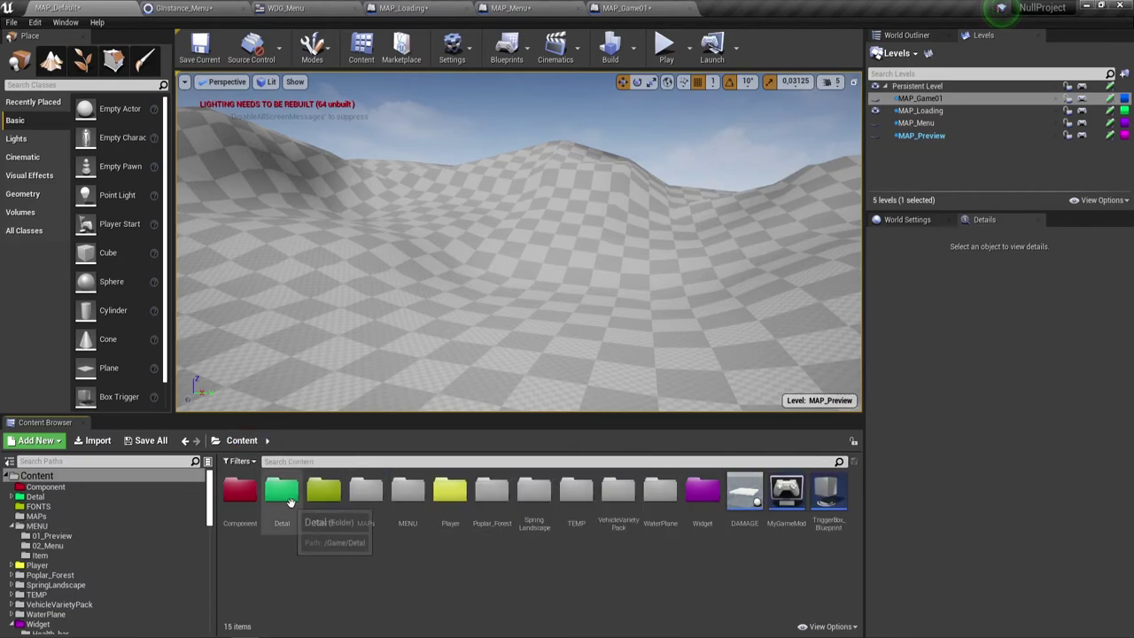
double_click(377, 503)
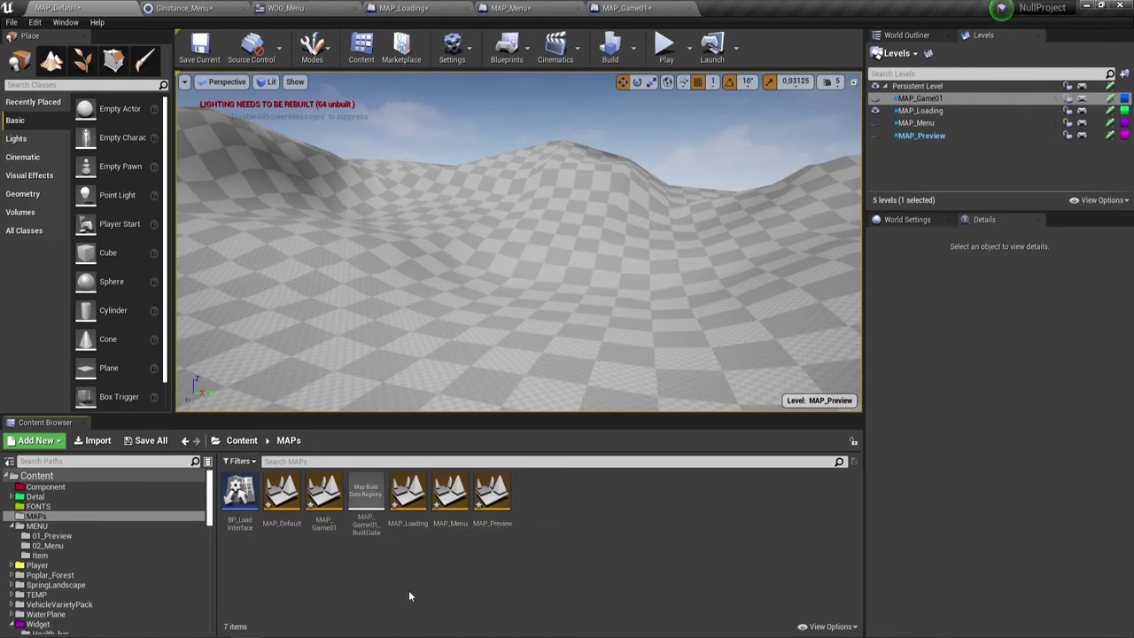
Step: Load MAP_Preview, saving the modified assets, then reopen MAP_Default
double_click(492, 496)
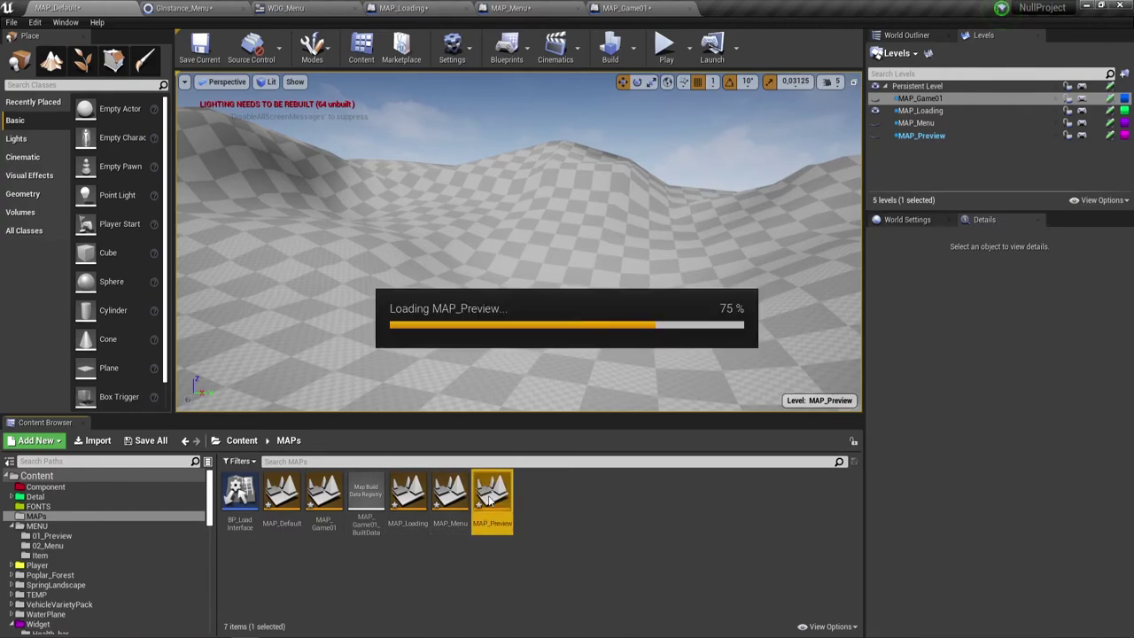
left_click(620, 436)
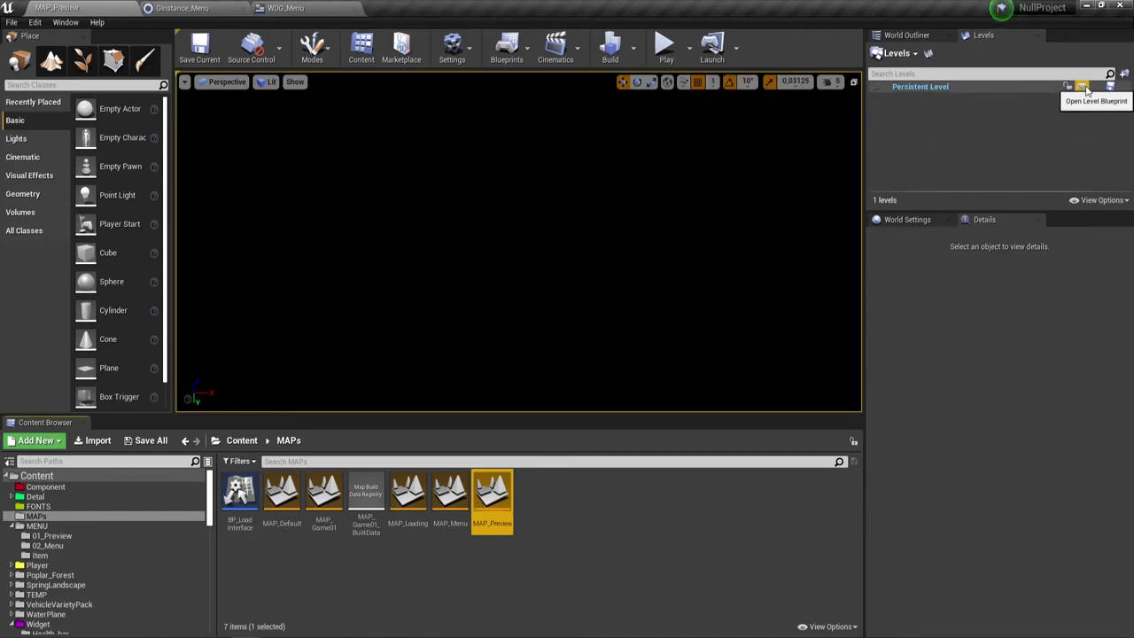
double_click(281, 496)
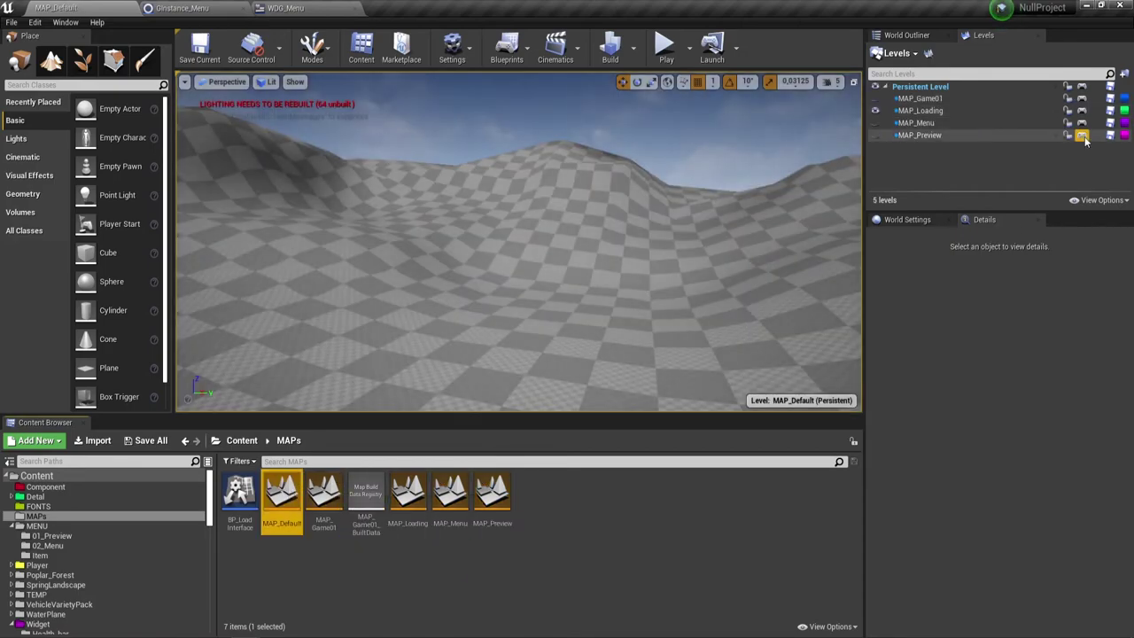
Step: Open MAP_Preview's Level Blueprint, check its Class Settings and Class Defaults, then return to MAP_Default
left_click(1110, 135)
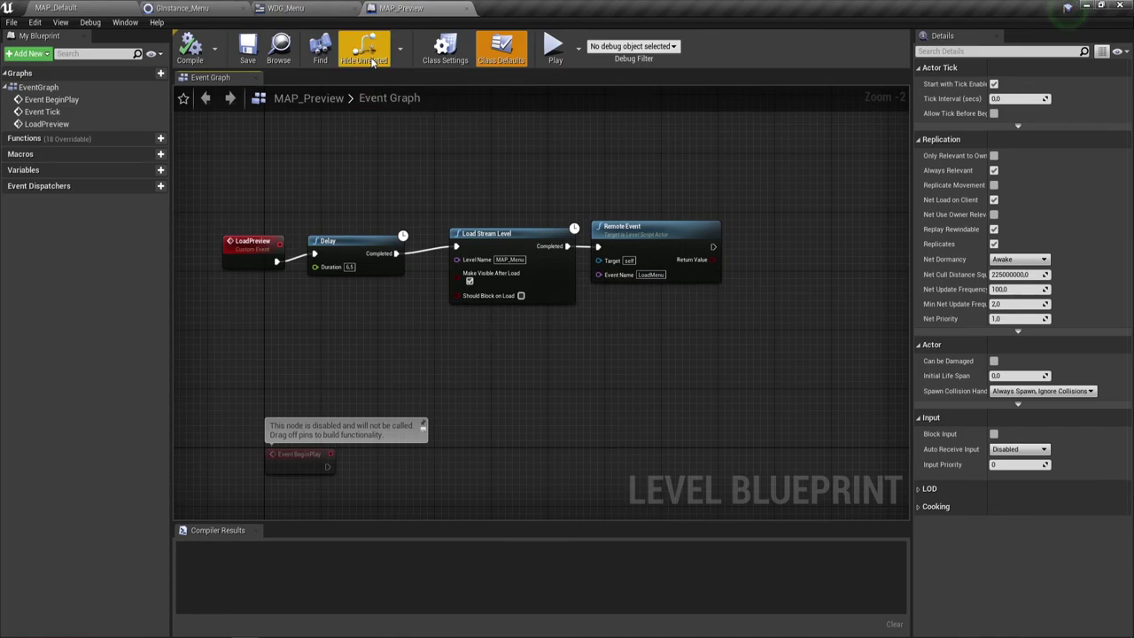
left_click(456, 55)
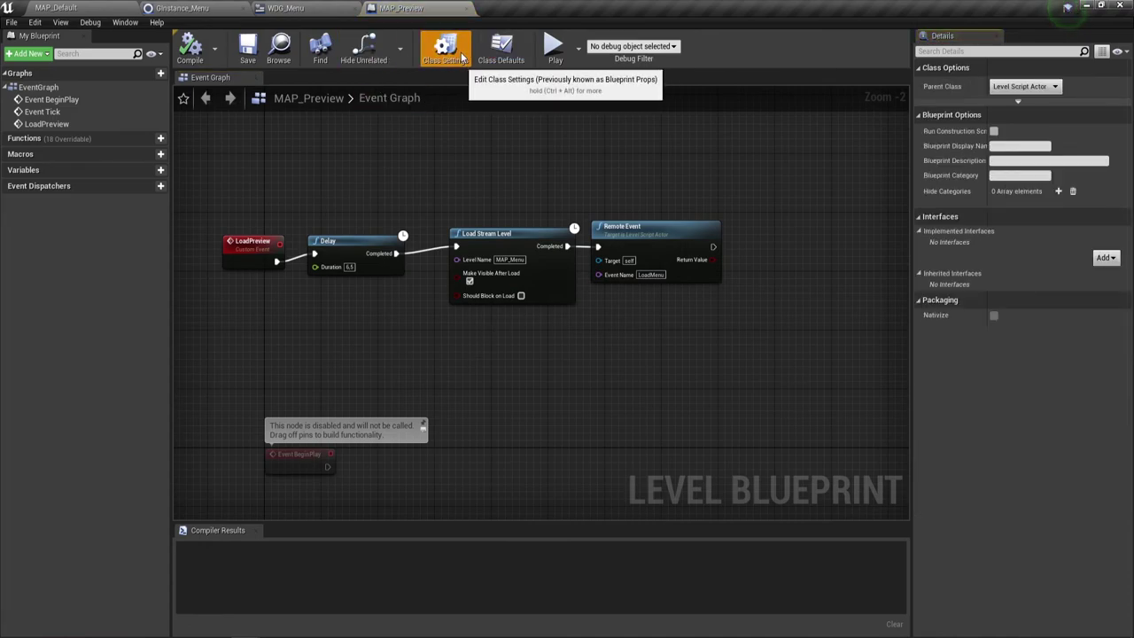
left_click(483, 54)
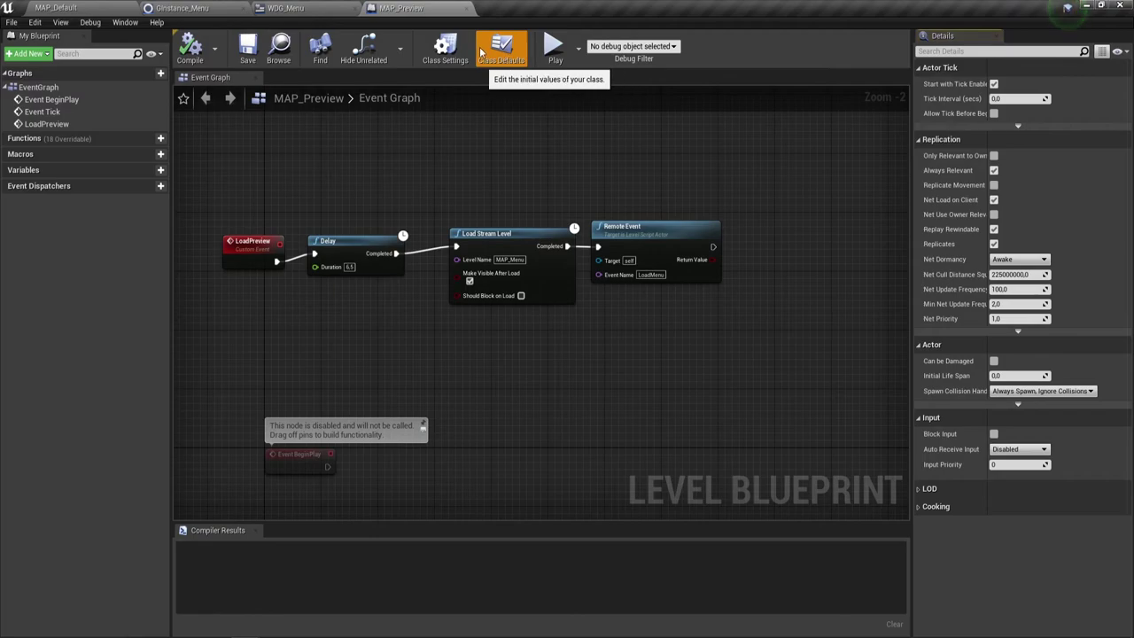
left_click(444, 49)
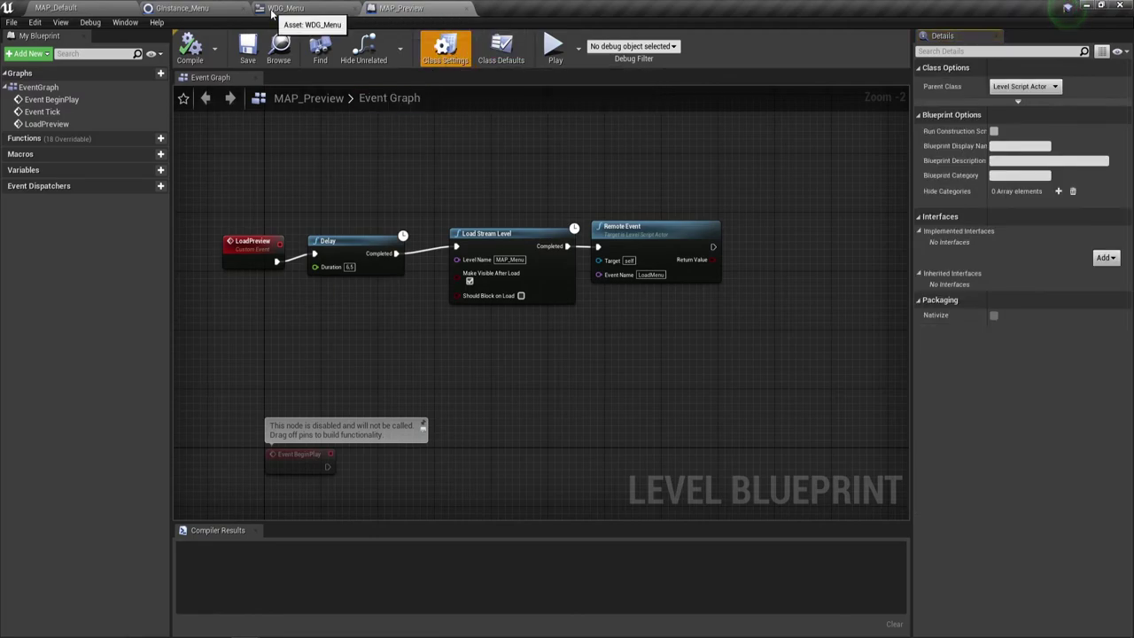
left_click(66, 8)
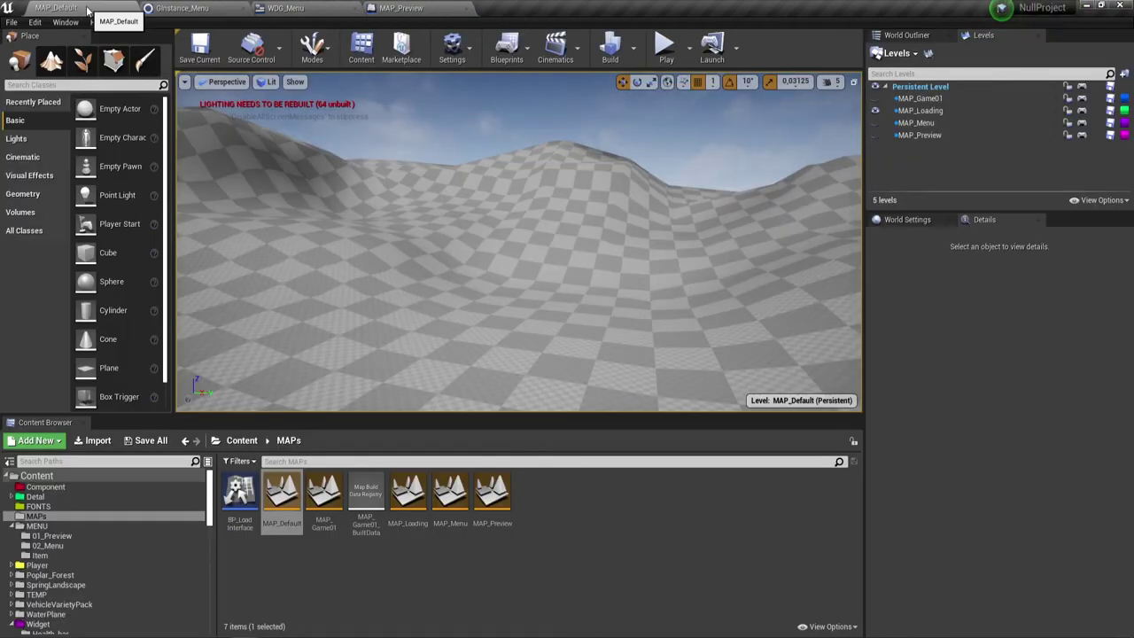
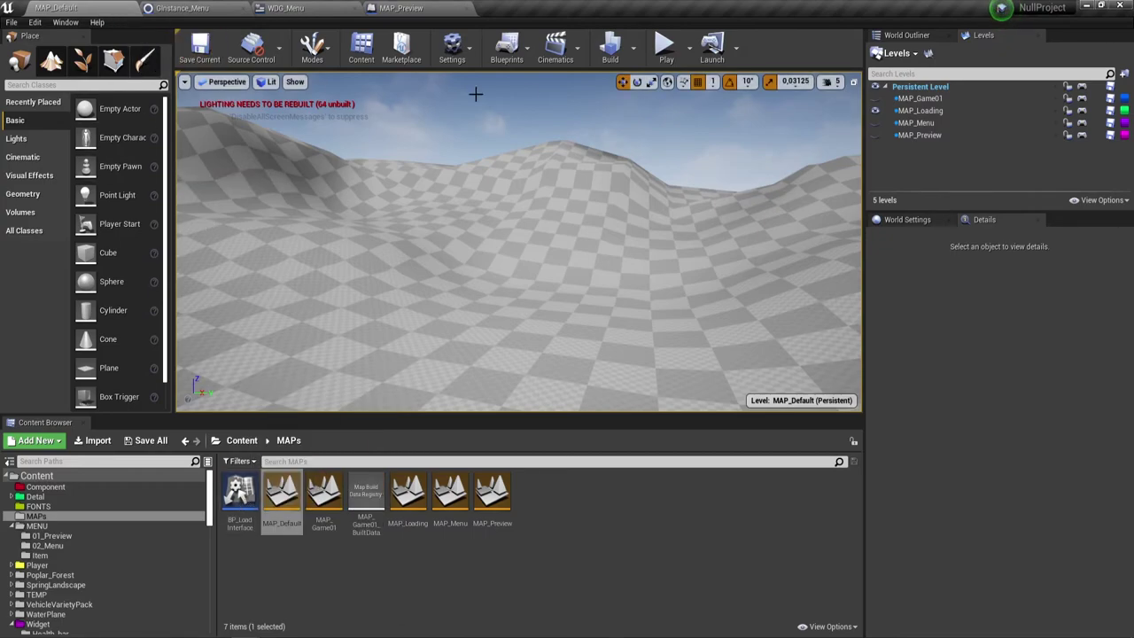
Step: Open MAP_Default's Level Blueprint and show its Class Settings
left_click(507, 49)
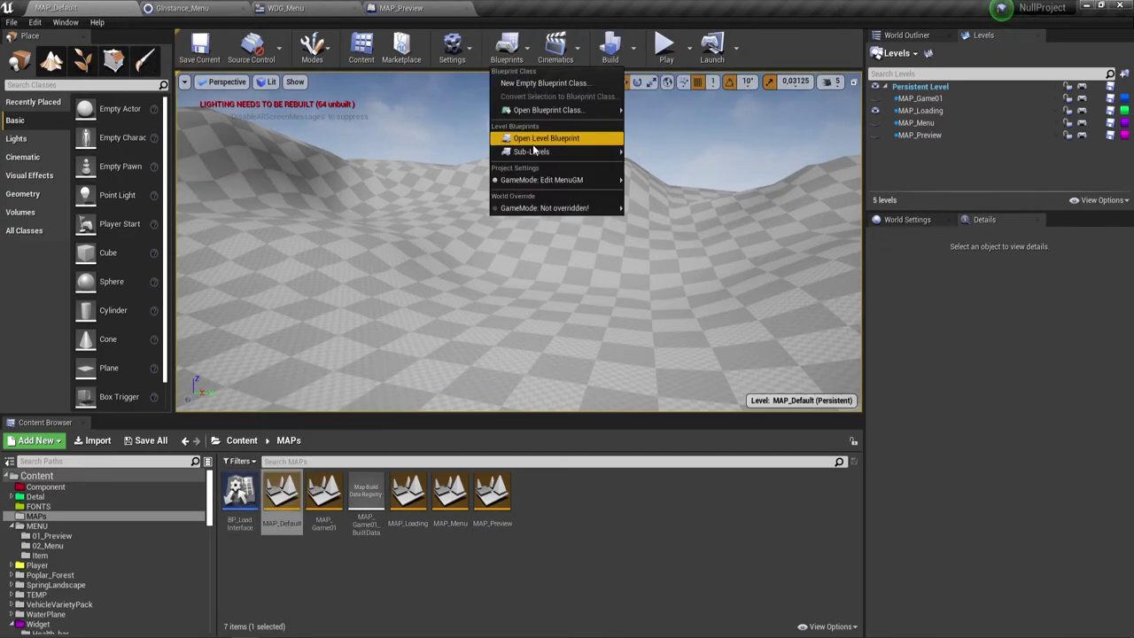
left_click(543, 139)
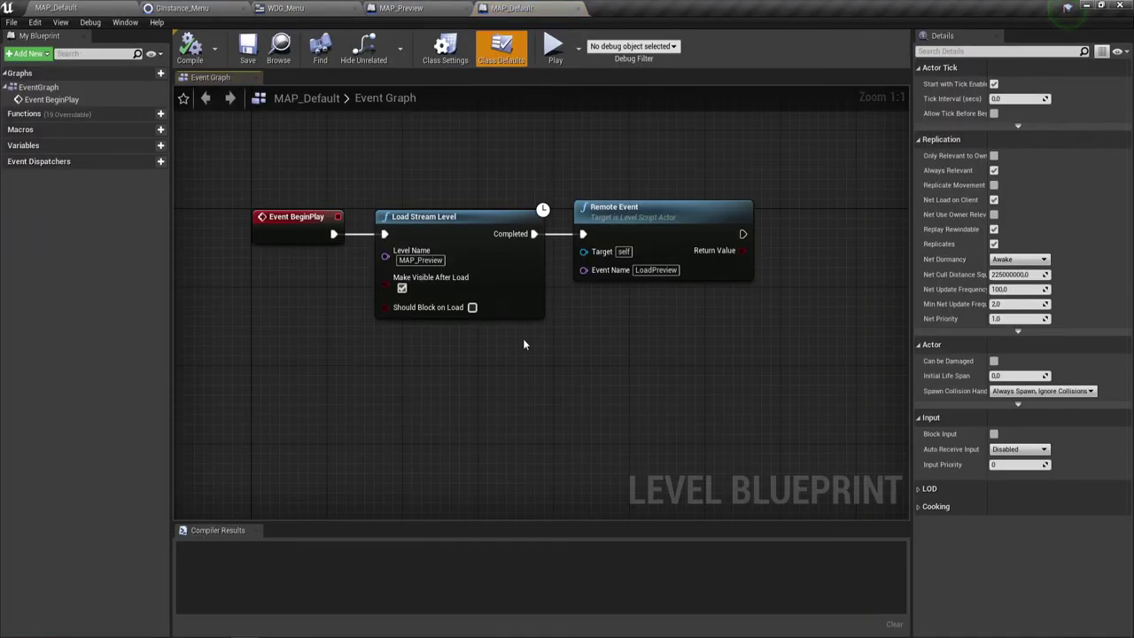
left_click(455, 53)
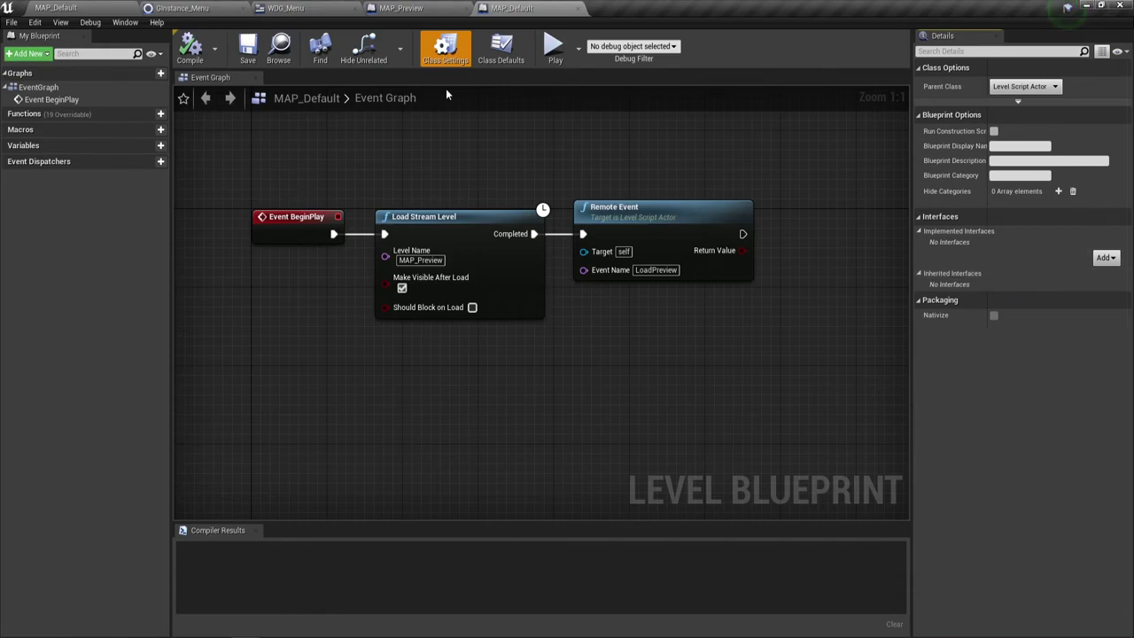
Step: Add BP_LoadInterface to the implemented interfaces, then compile and save the blueprint
left_click(1105, 258)
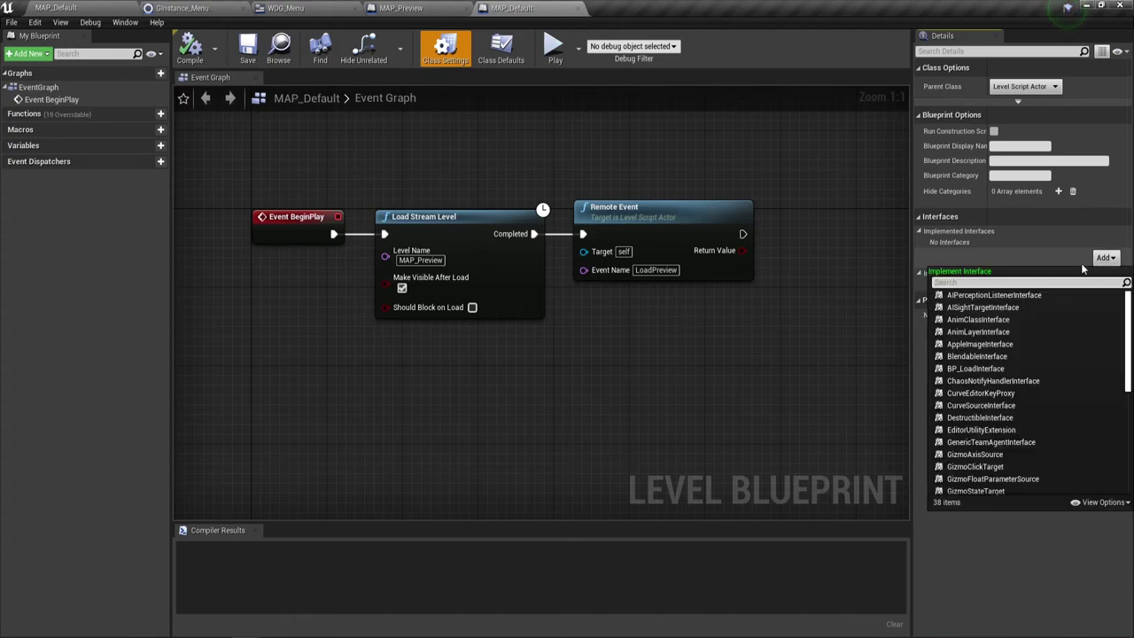
type("b")
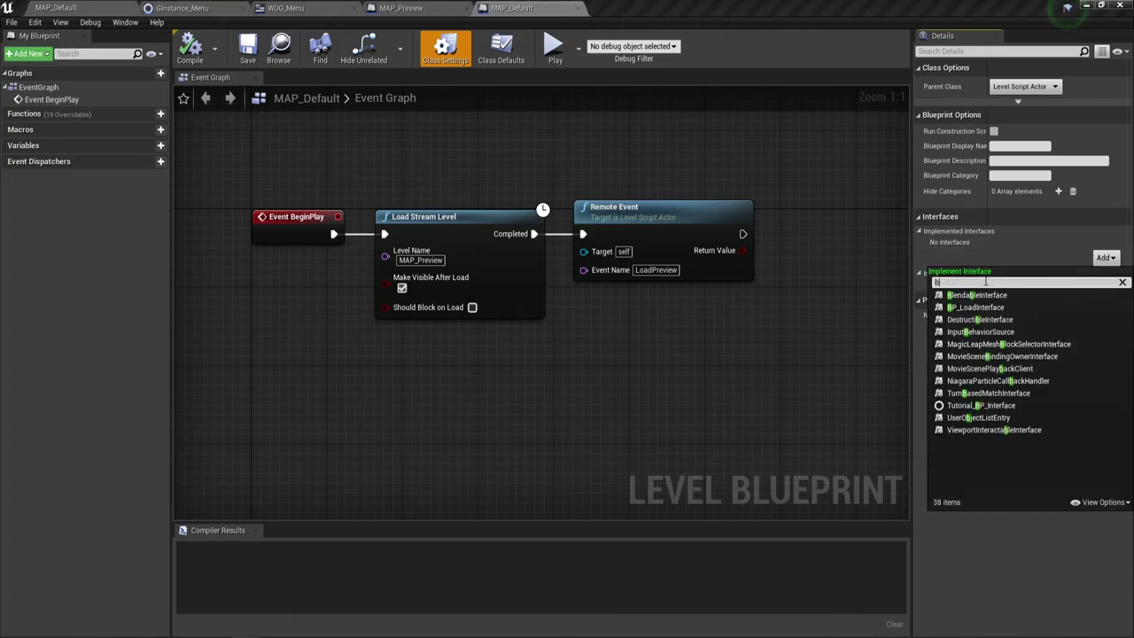
type("p")
left_click(975, 293)
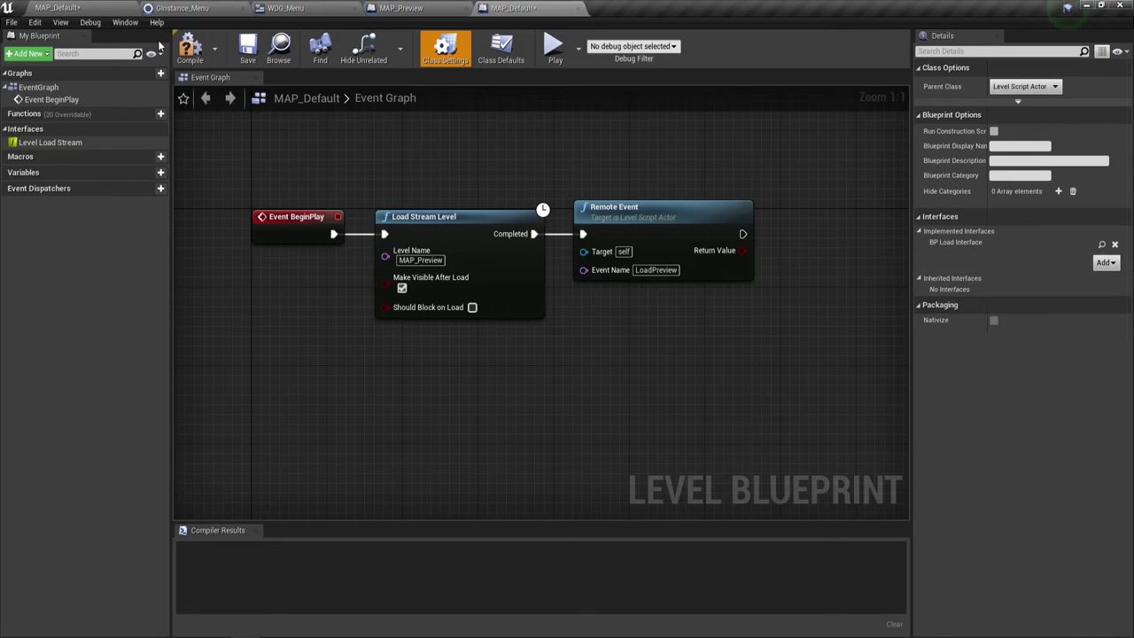
left_click(189, 49)
left_click(247, 48)
Step: Make MAP_Preview's Level Blueprint implement BP_LoadInterface and compile it
left_click(425, 10)
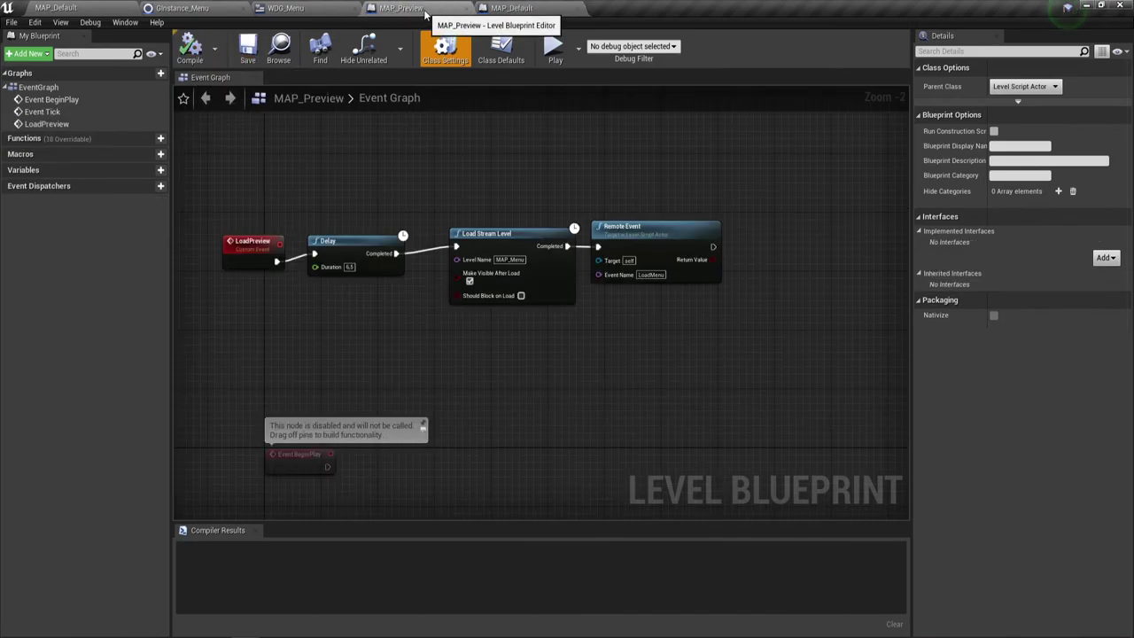
left_click(1105, 257)
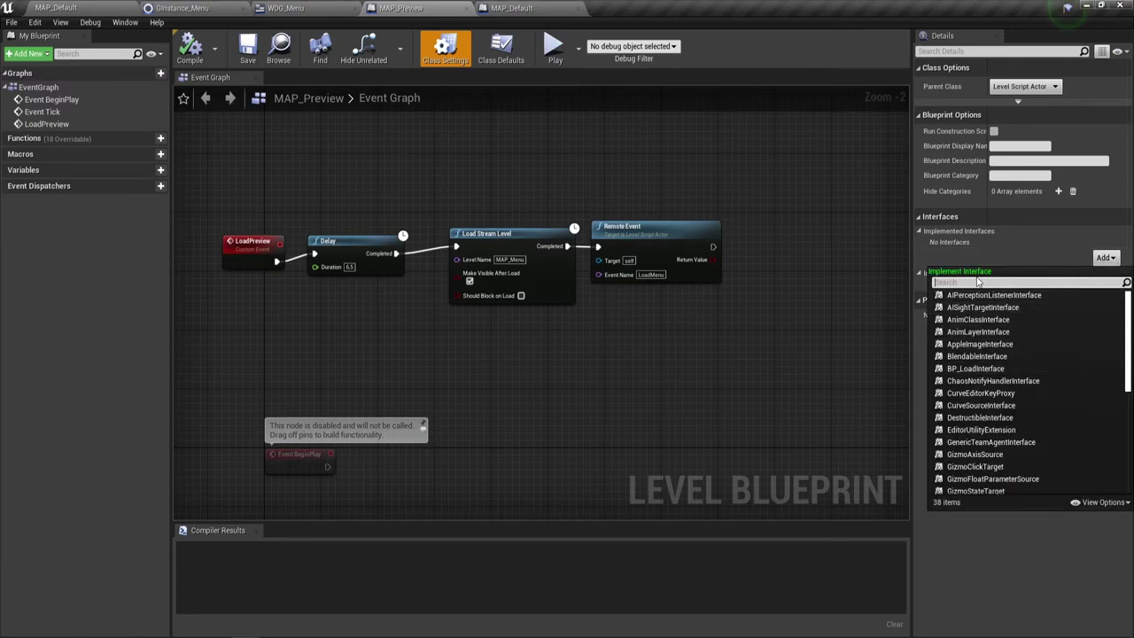
type("bp")
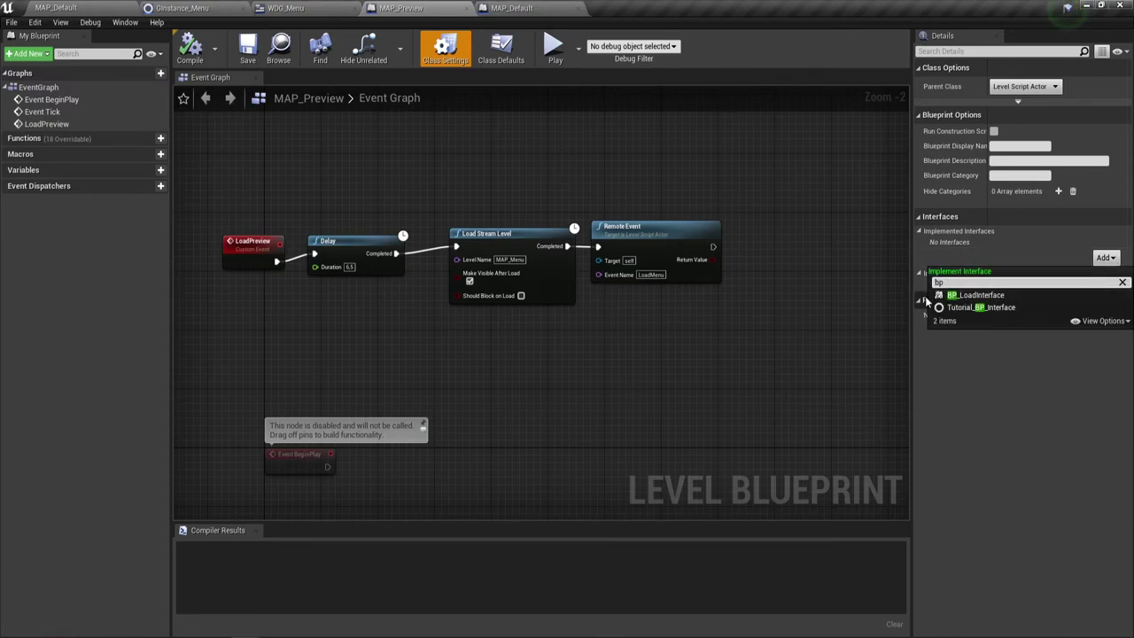
left_click(979, 295)
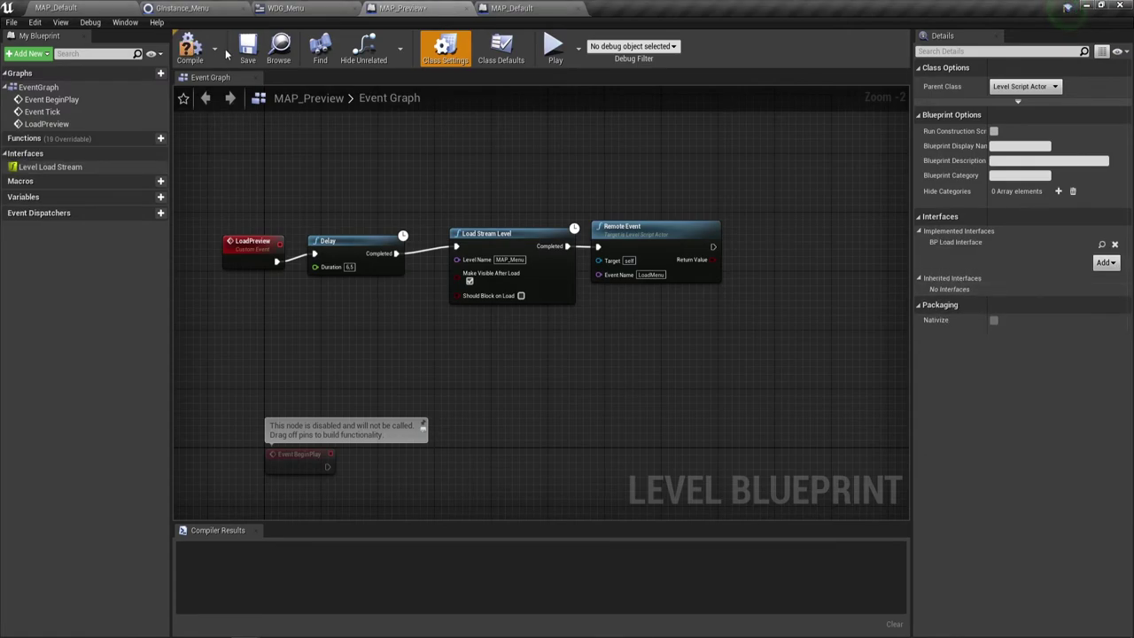
left_click(190, 48)
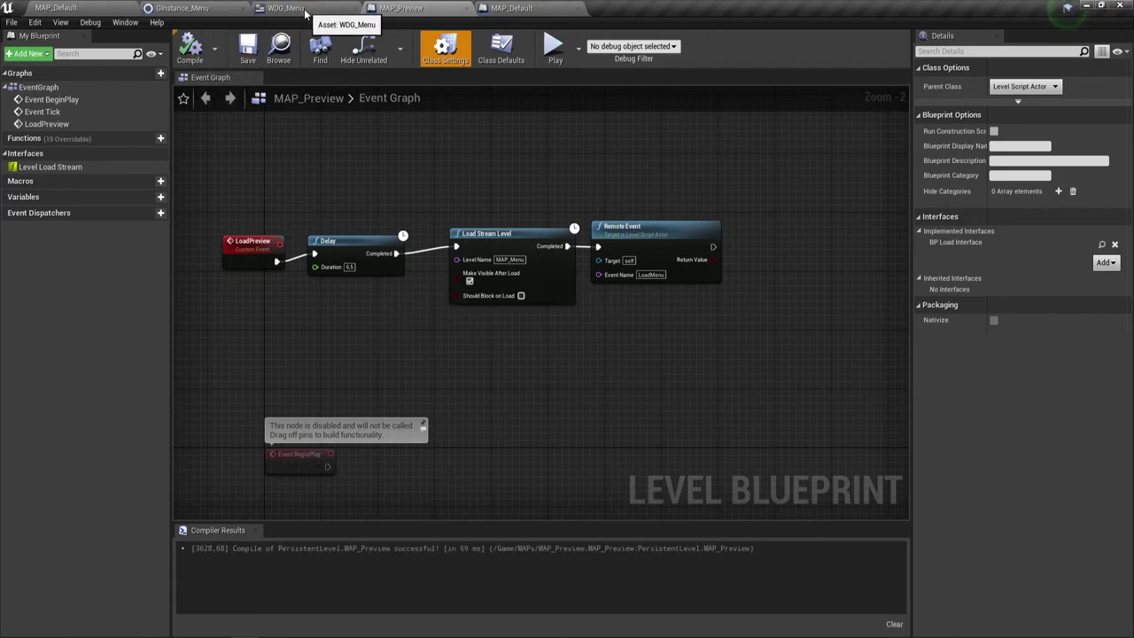
Step: Close the MAP_Default Level Blueprint and return to the MAP_Default level editor
left_click(59, 9)
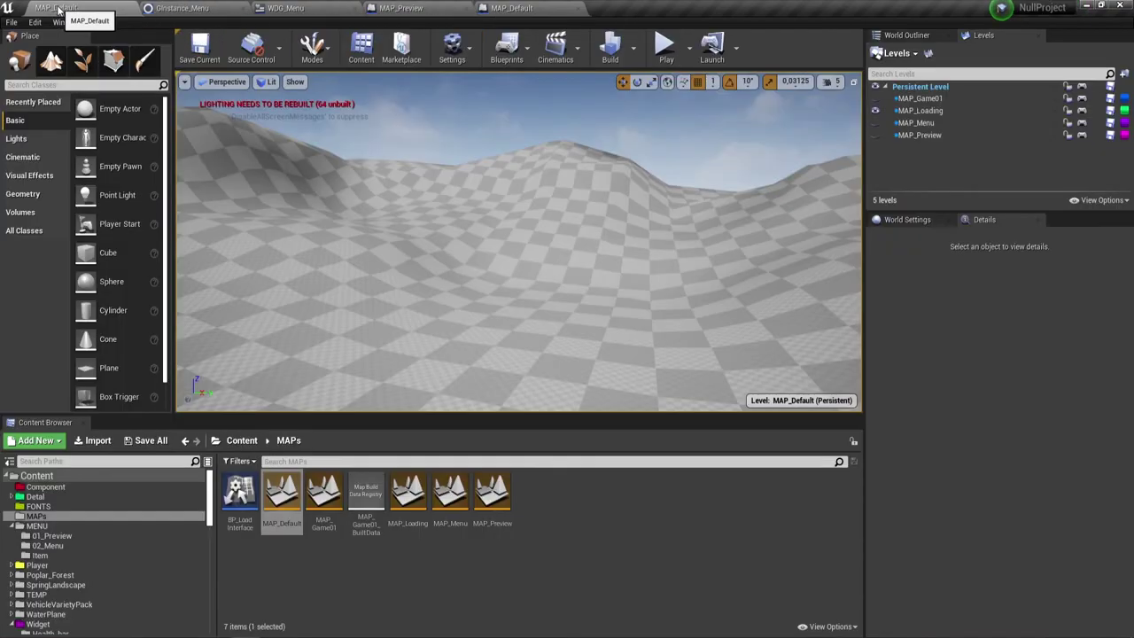
left_click(513, 8)
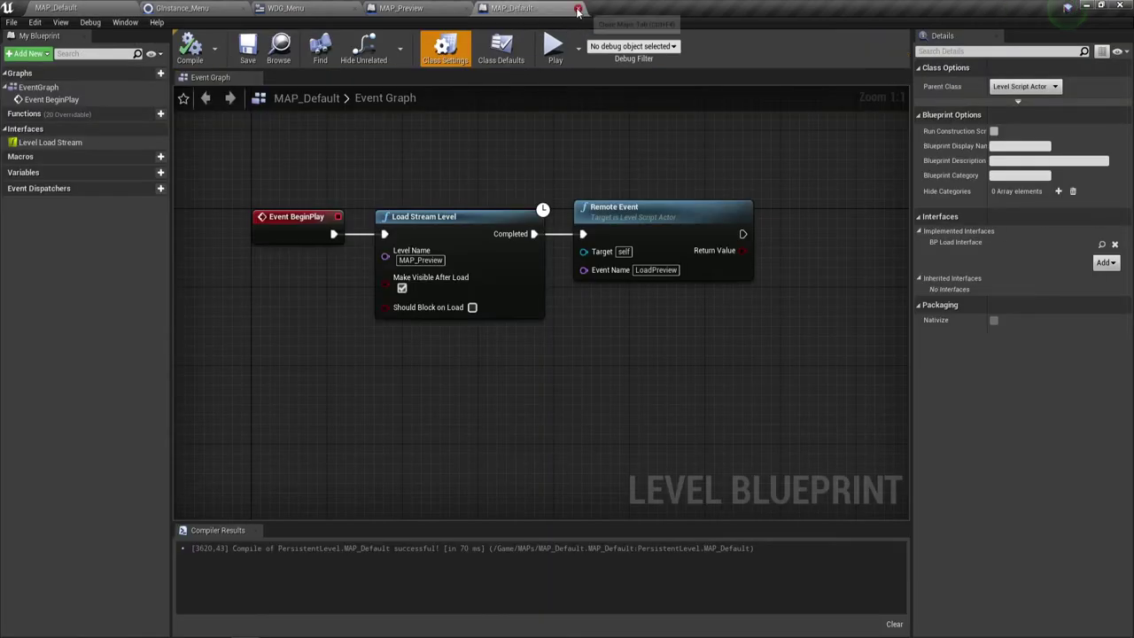
left_click(578, 8)
left_click(88, 8)
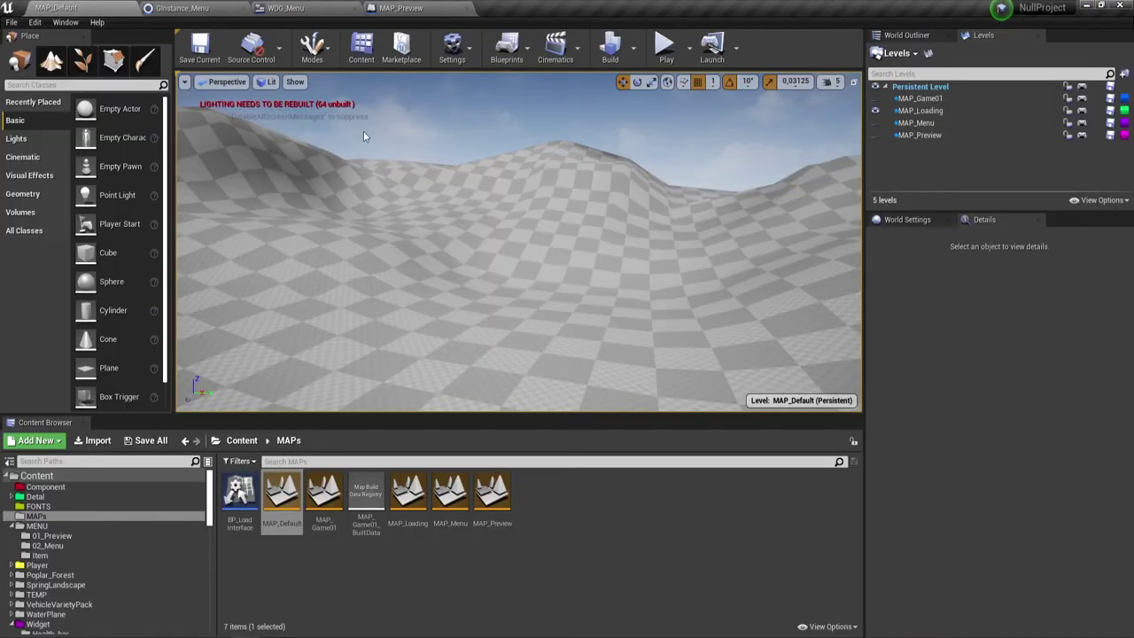
Step: Open MAP_Menu's Level Blueprint and confirm it implements BP_LoadInterface
left_click(1081, 124)
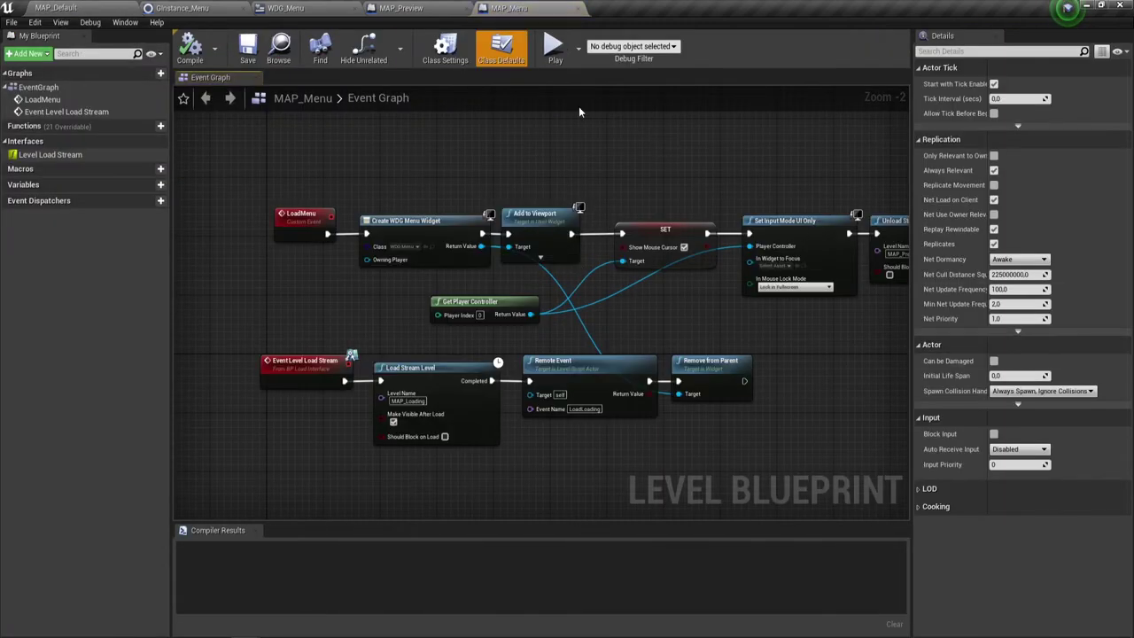
left_click(446, 51)
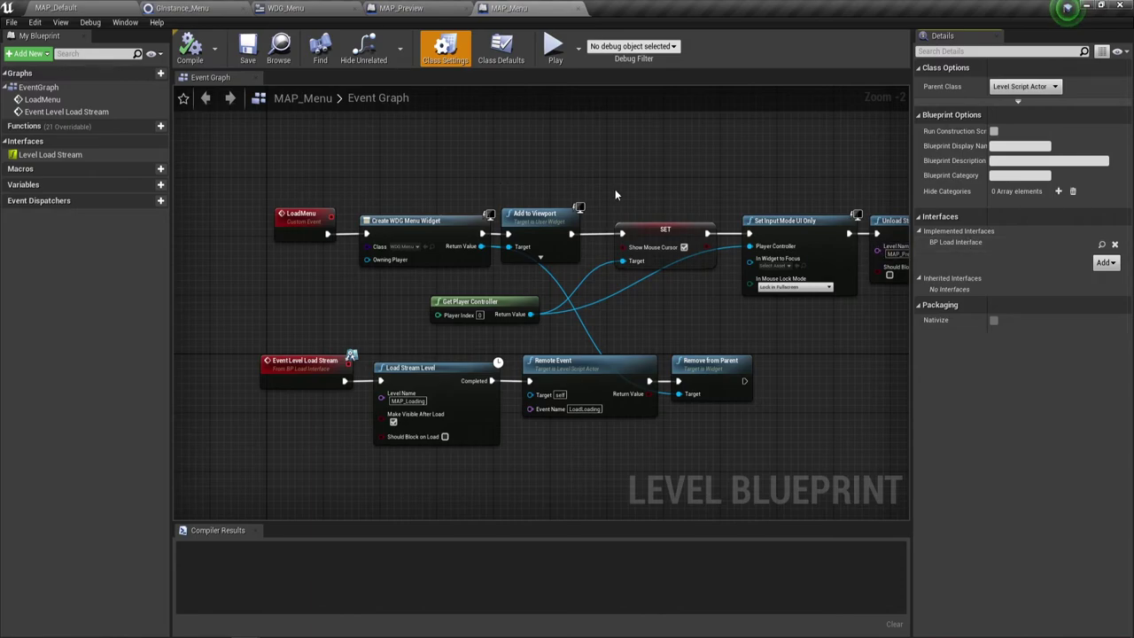
right_click_drag(616, 194, 517, 169)
scroll(517, 168, "down", 1)
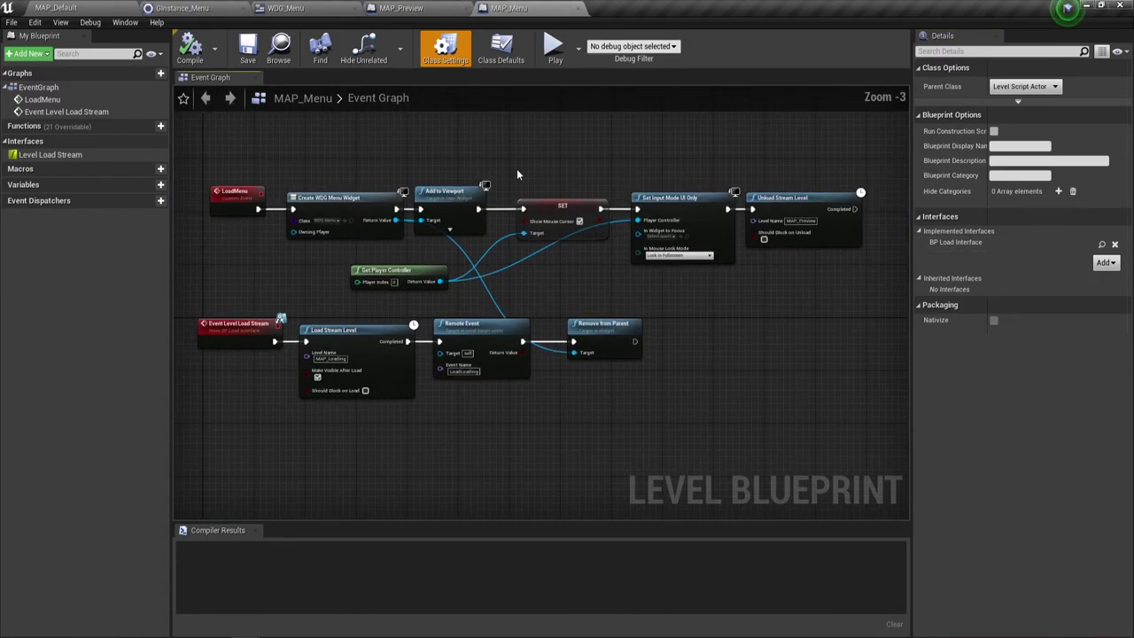
Step: Close MAP_Preview's Level Blueprint and go back to the MAP_Default level editor
left_click(407, 10)
left_click(461, 9)
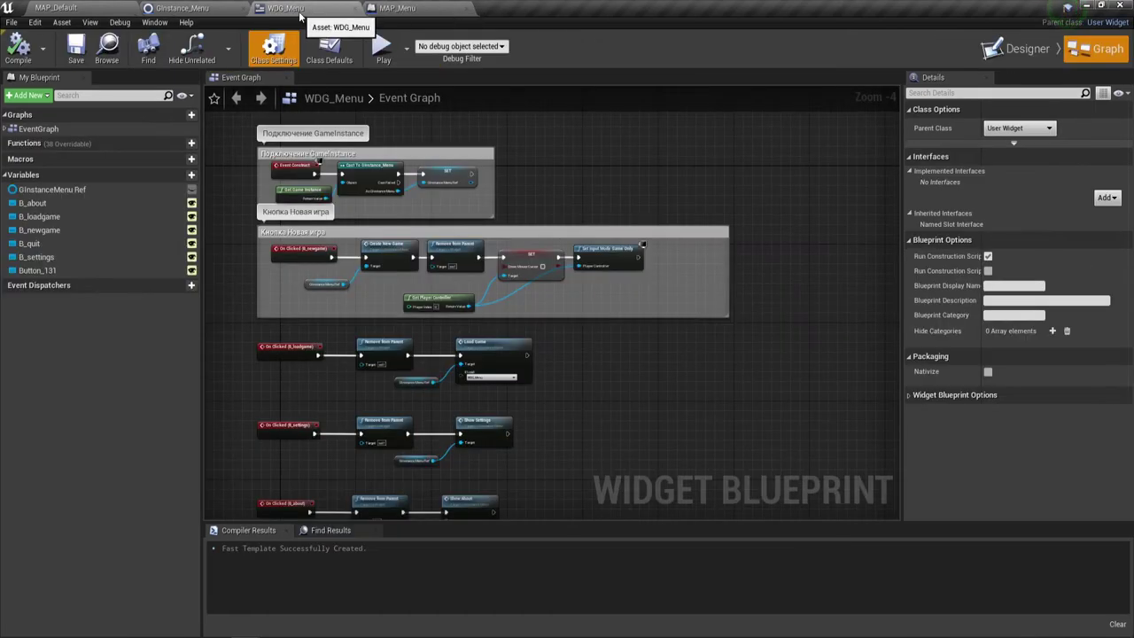
left_click(78, 6)
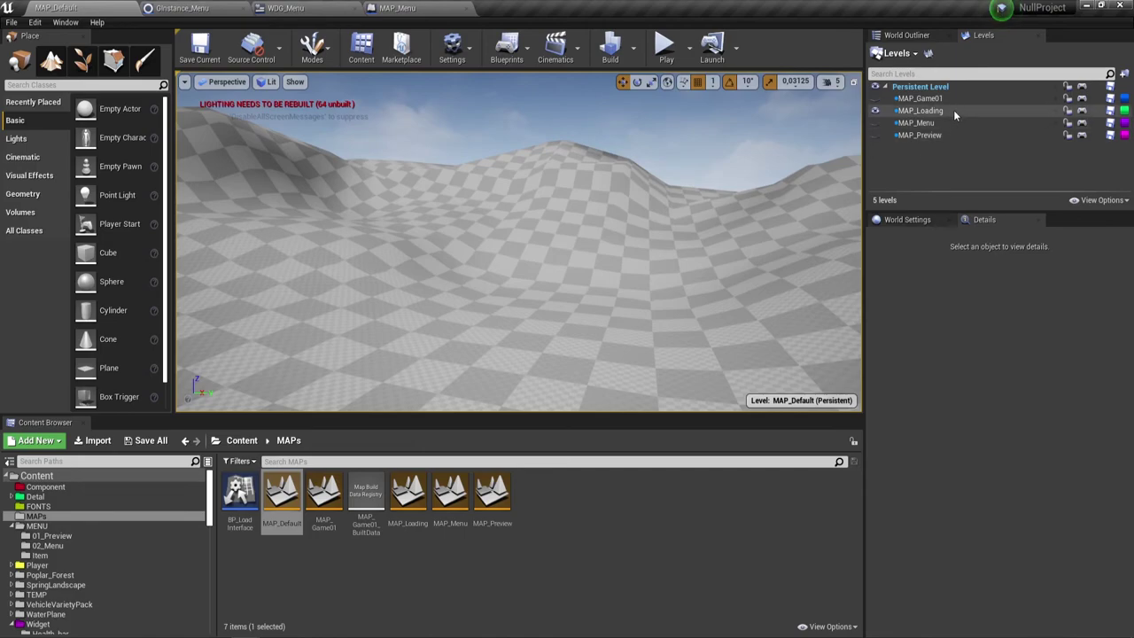
Step: Make MAP_Game01's Level Blueprint implement BP_LoadInterface, compile it, and start a play-test
left_click(1081, 99)
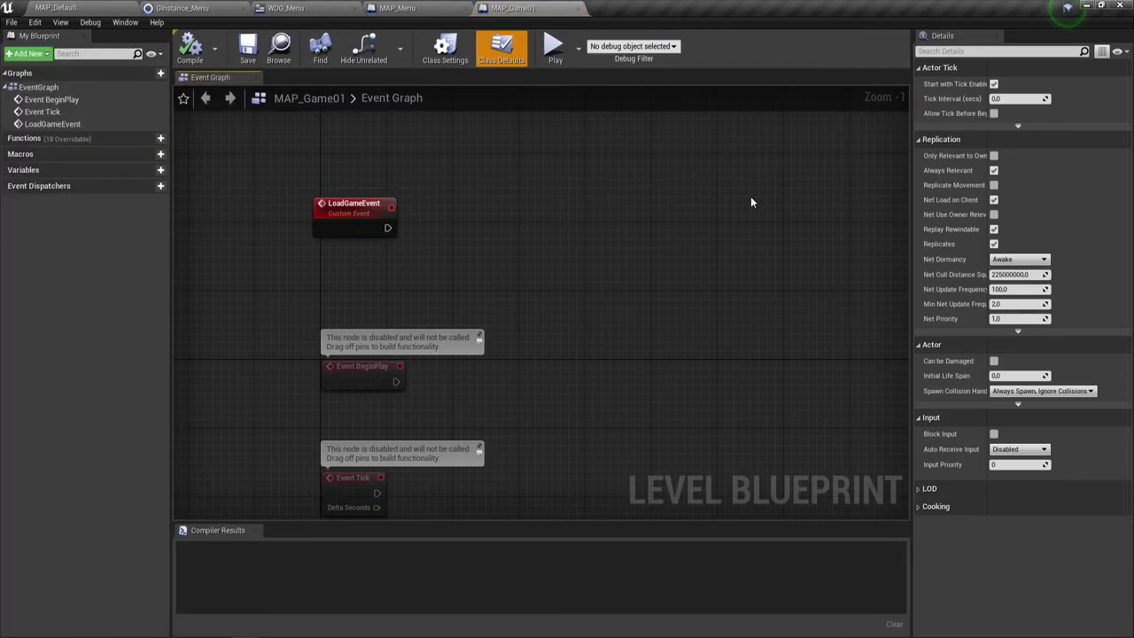
left_click(445, 49)
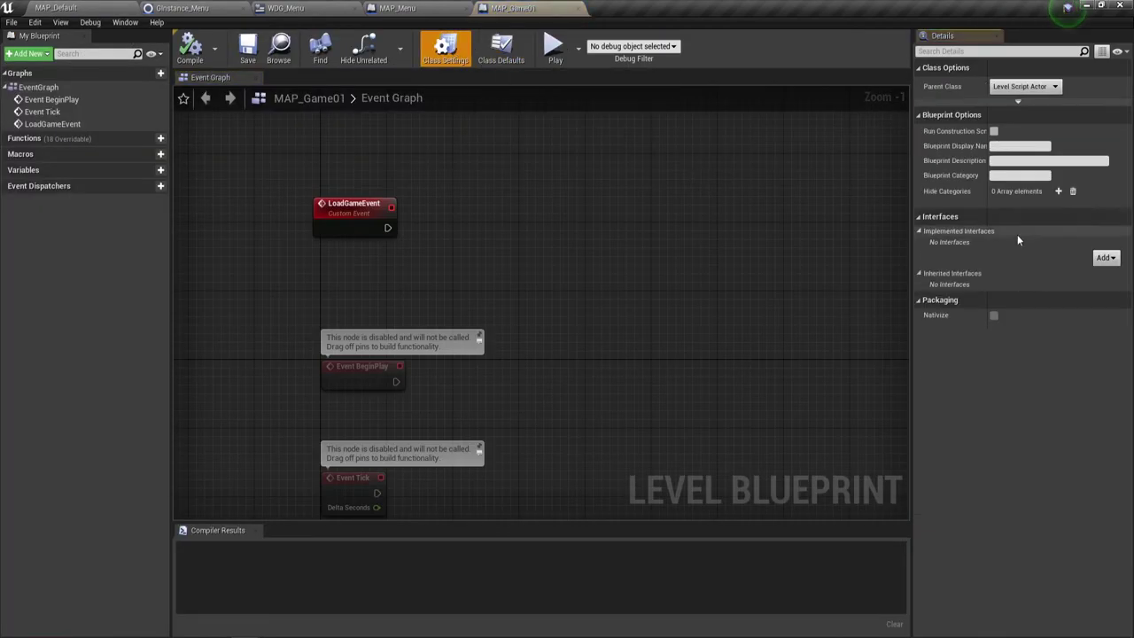
left_click(1105, 257)
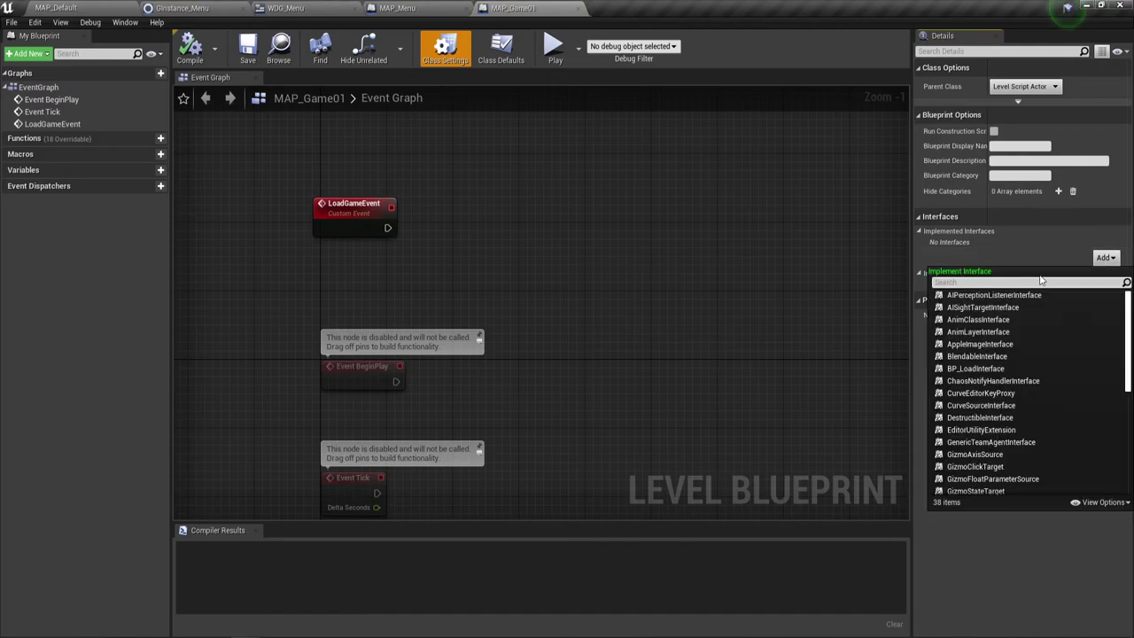
type("load")
left_click(965, 297)
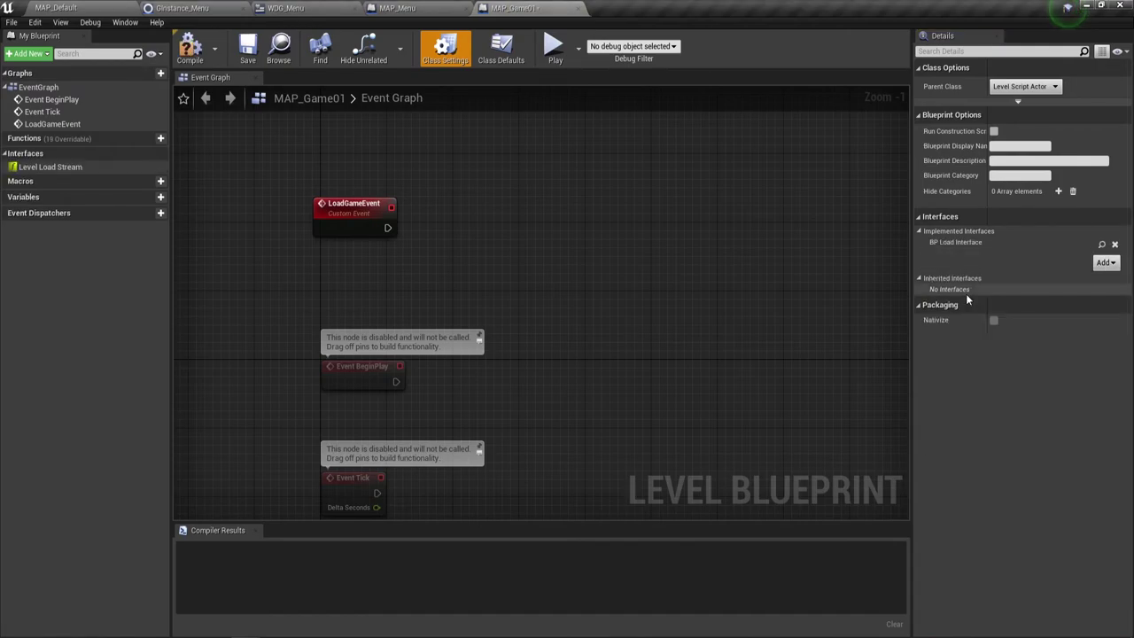
left_click(200, 58)
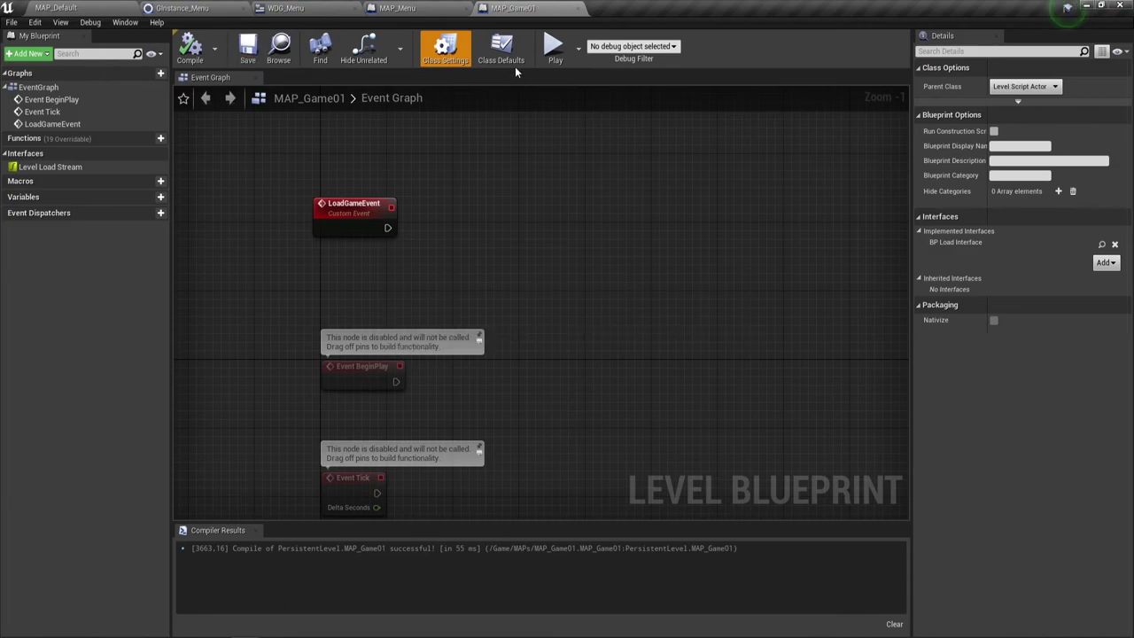
left_click(553, 51)
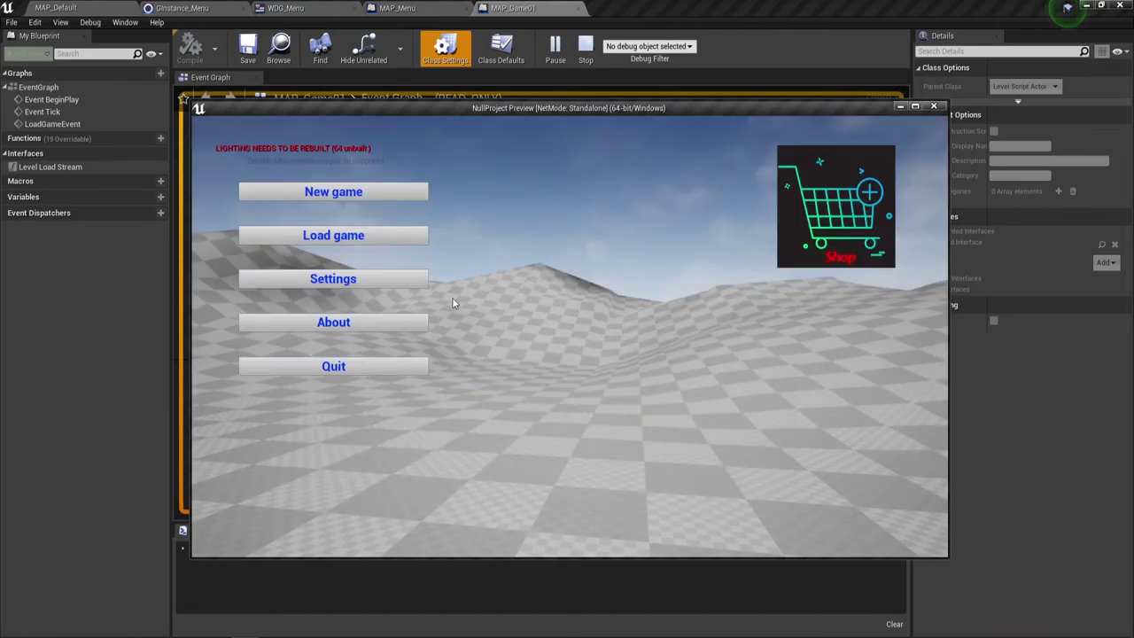
Step: In the play preview, try Settings, Back, then New game on the main menu
left_click(408, 284)
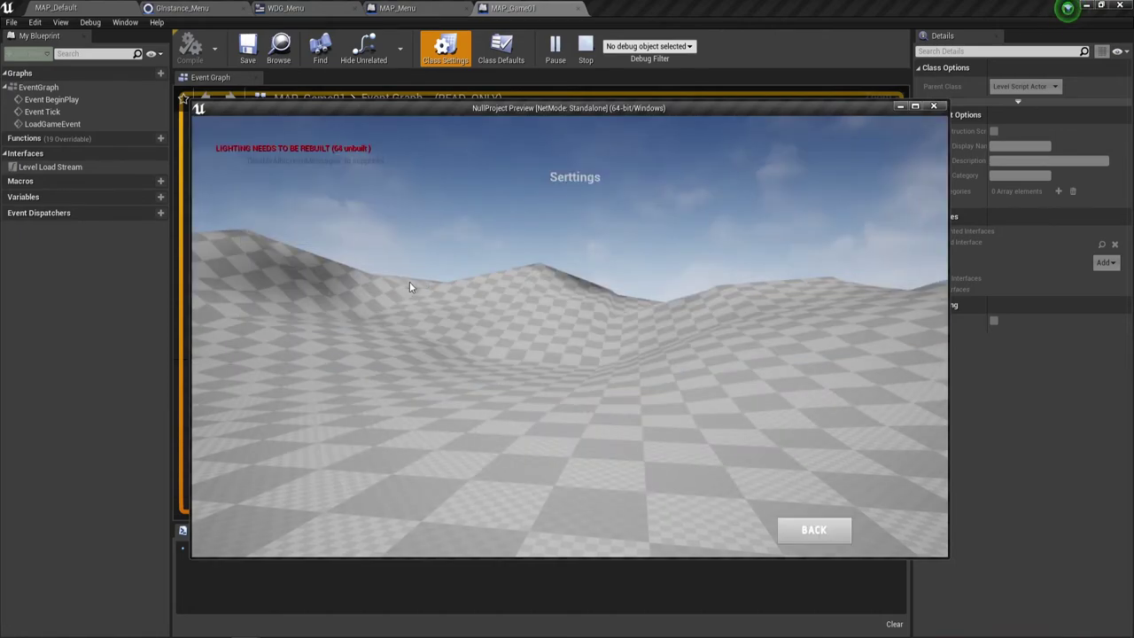
left_click(807, 536)
left_click(379, 201)
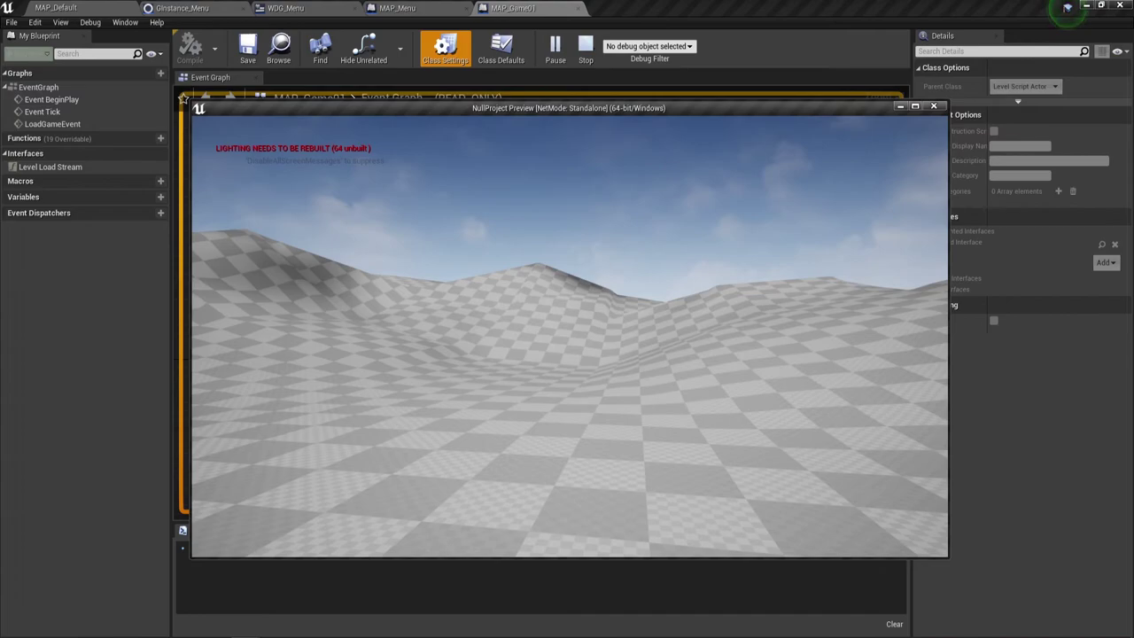
Step: Stop the play-test and review the SetInputMode_UIOnly error in the Message Log
key("Escape")
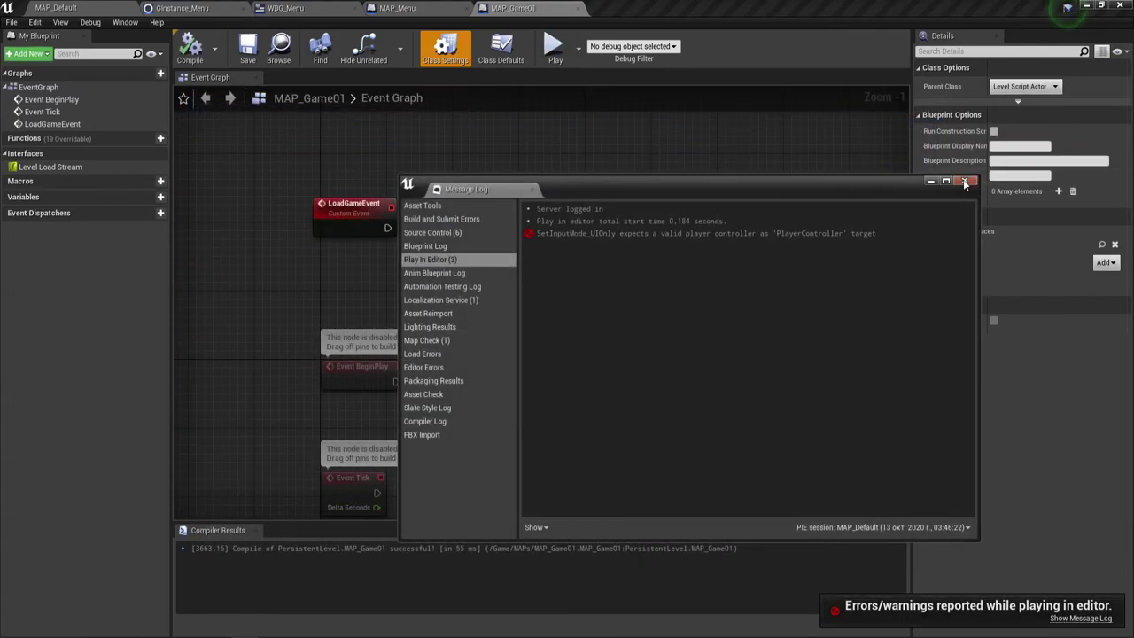
left_click(652, 233)
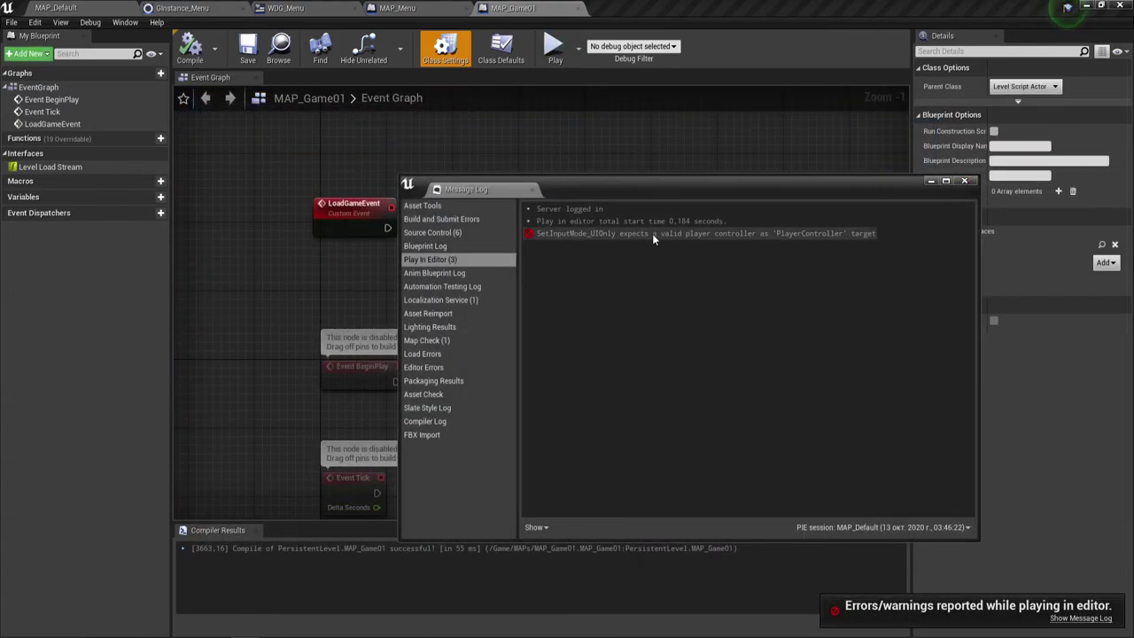
left_click(964, 181)
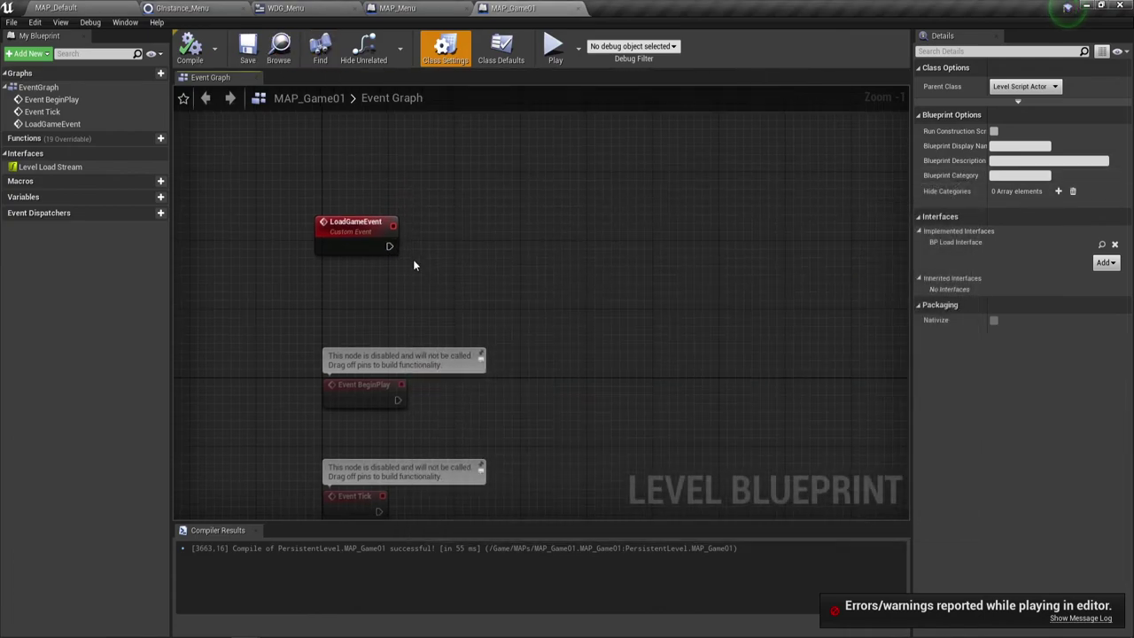
Step: Add a Create Widget node of class Main_HUD after LoadGameEvent
left_click_drag(381, 245, 496, 228)
type("cre")
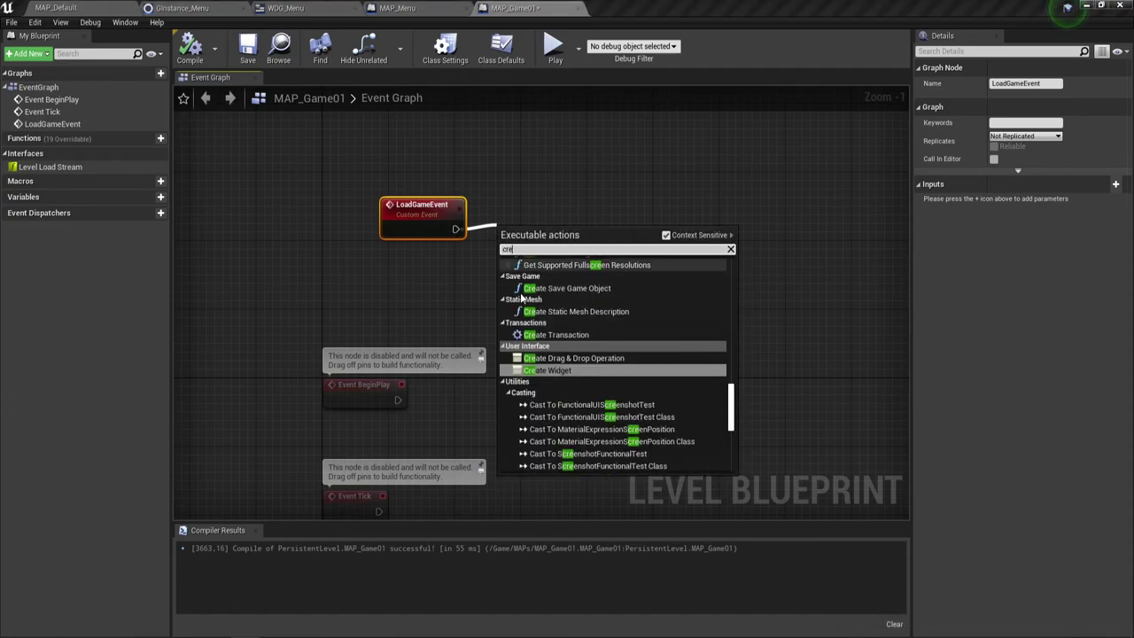
left_click(567, 369)
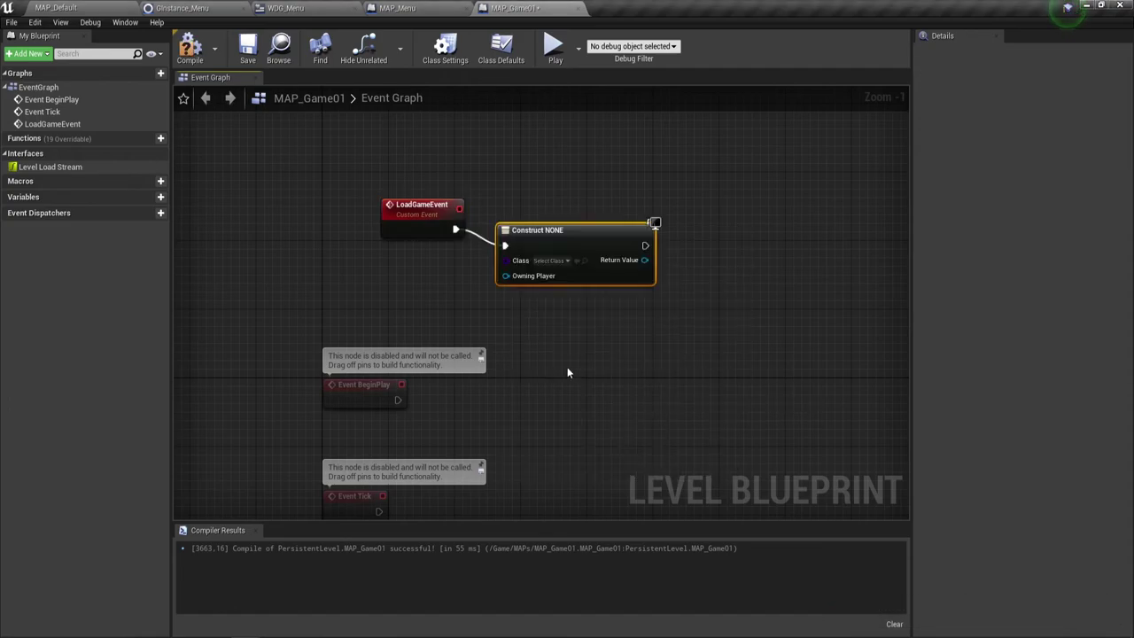
left_click(567, 261)
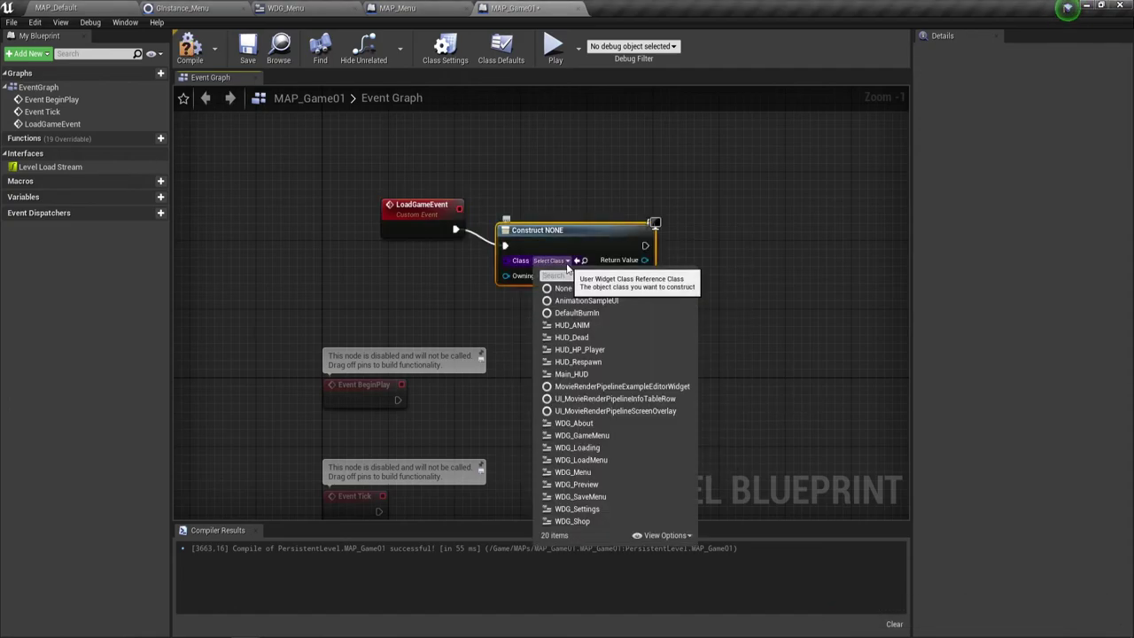
left_click(574, 373)
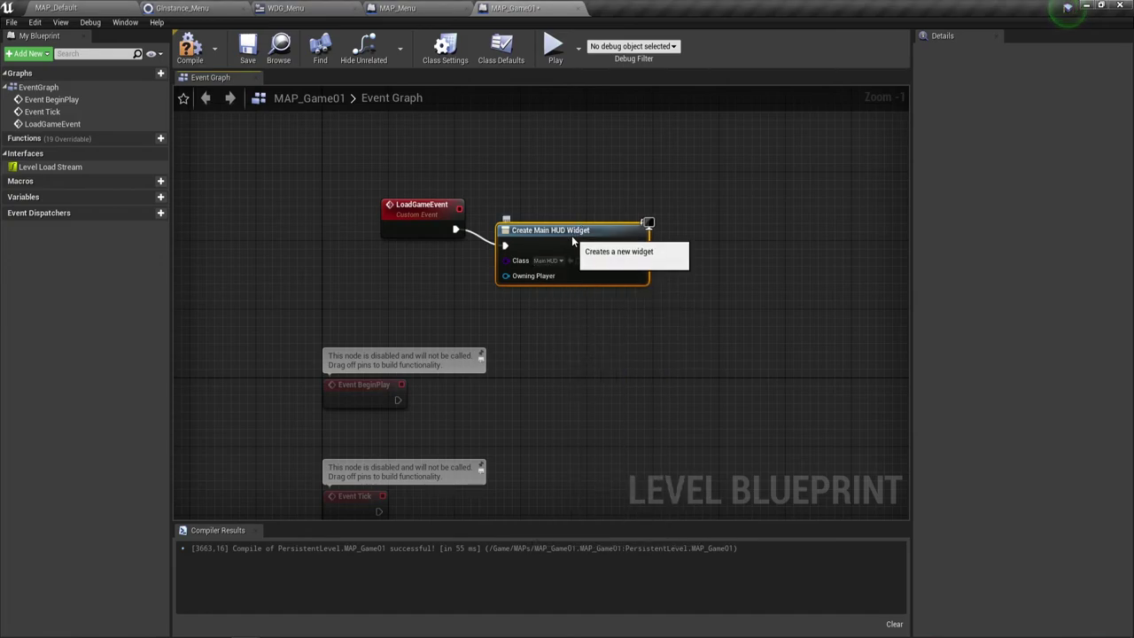
Step: Feed the widget's Return Value into Add to Viewport, compile, and start a play-test
left_click(556, 292)
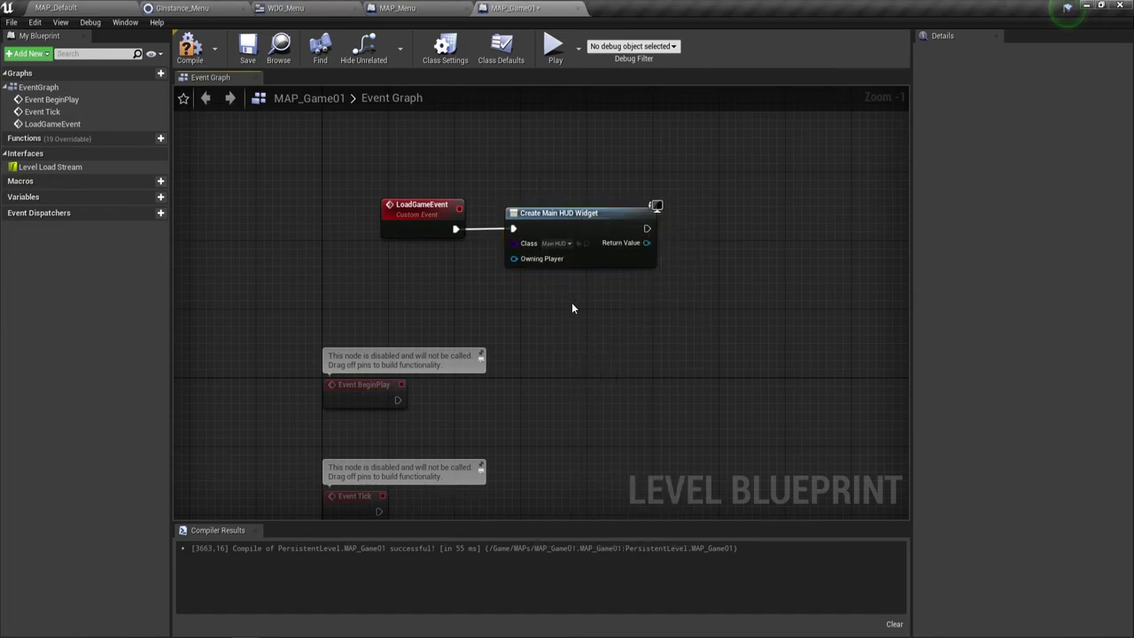
right_click_drag(571, 303, 429, 327)
left_click_drag(519, 263, 551, 262)
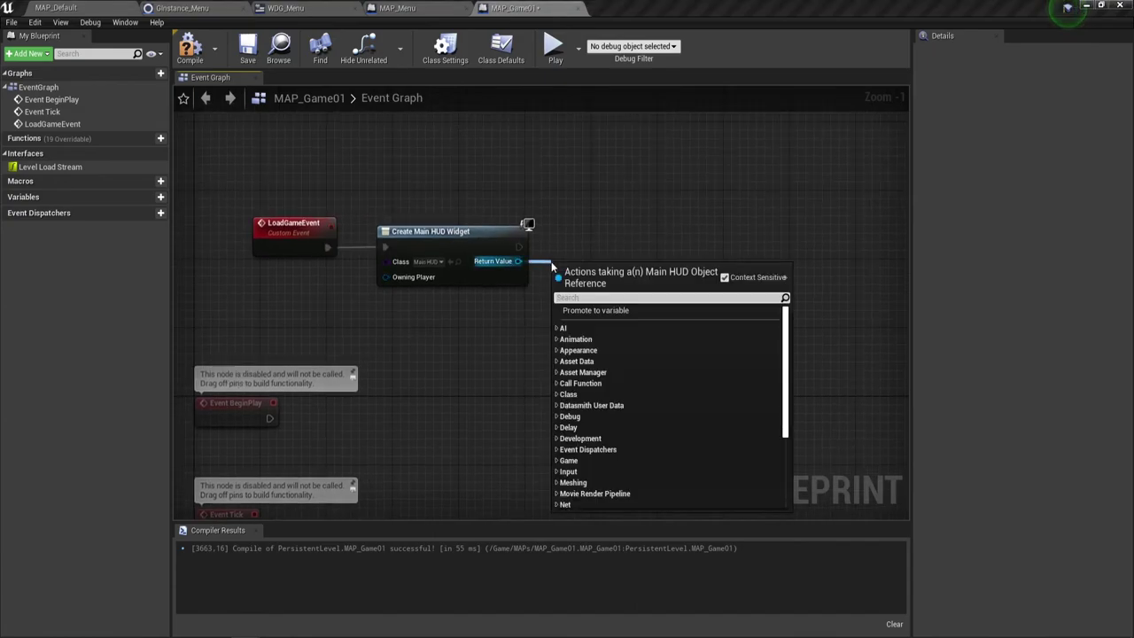
type("add")
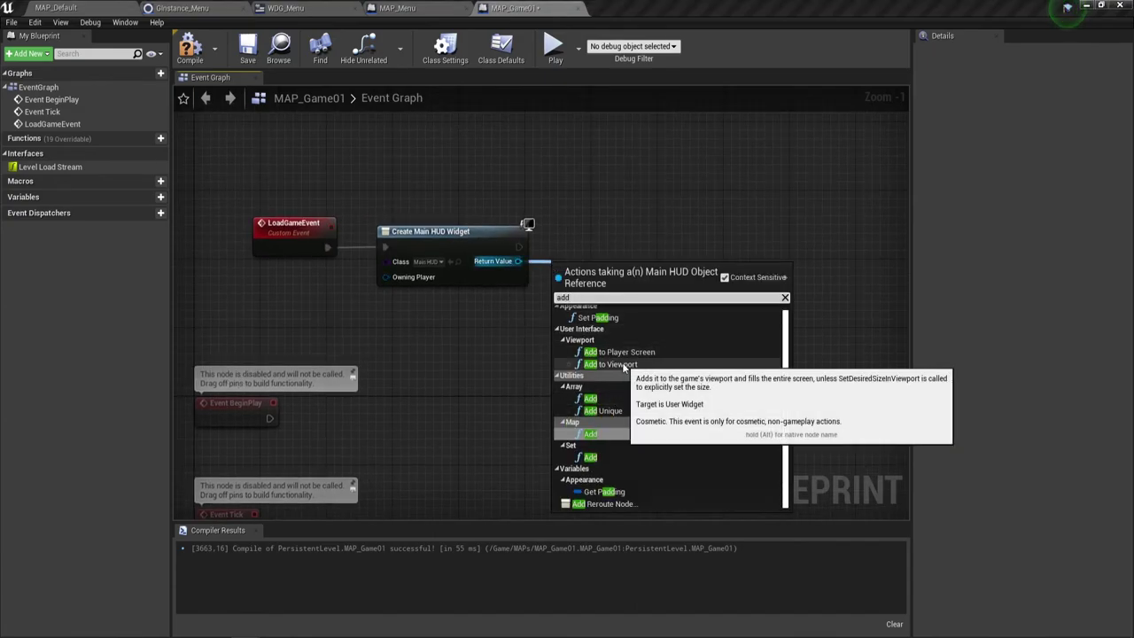
left_click(620, 364)
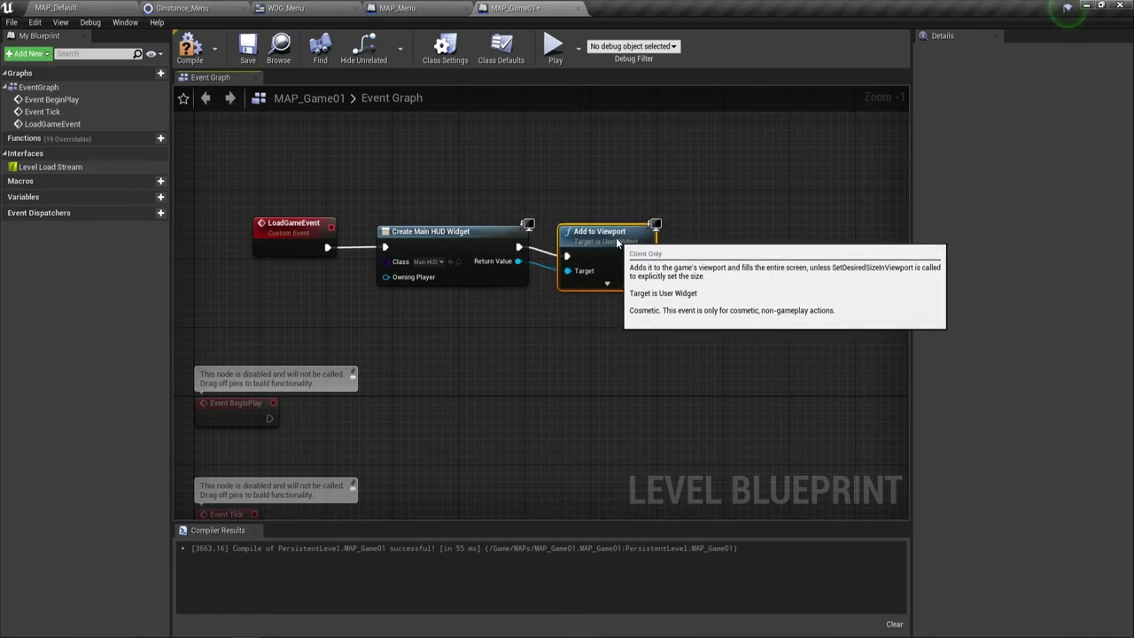
left_click_drag(617, 240, 618, 231)
left_click(189, 48)
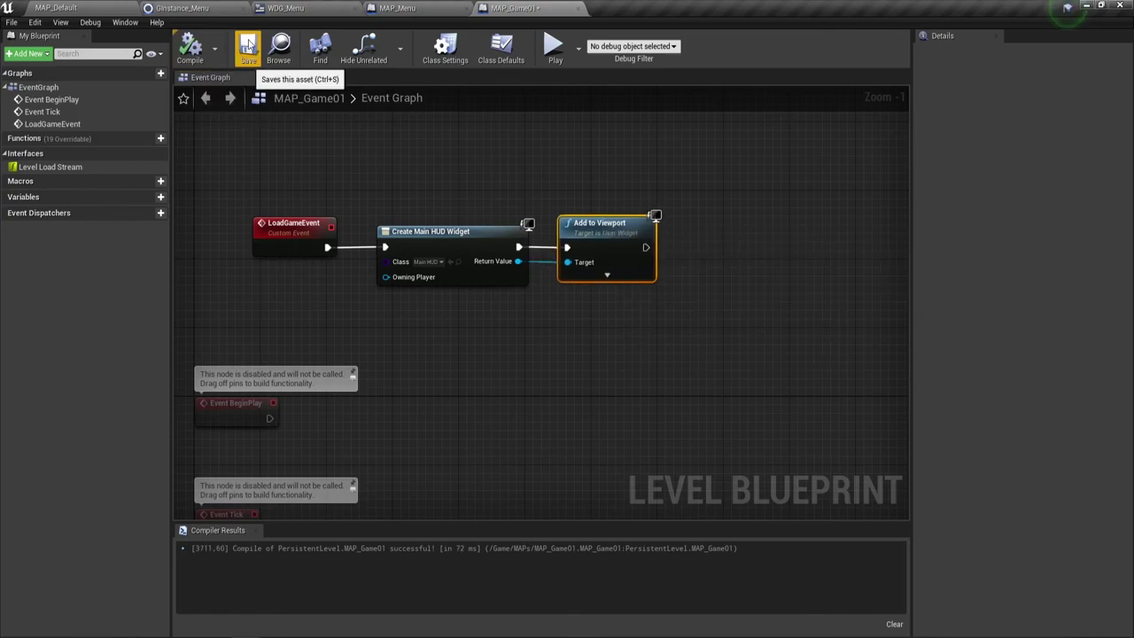
left_click(554, 47)
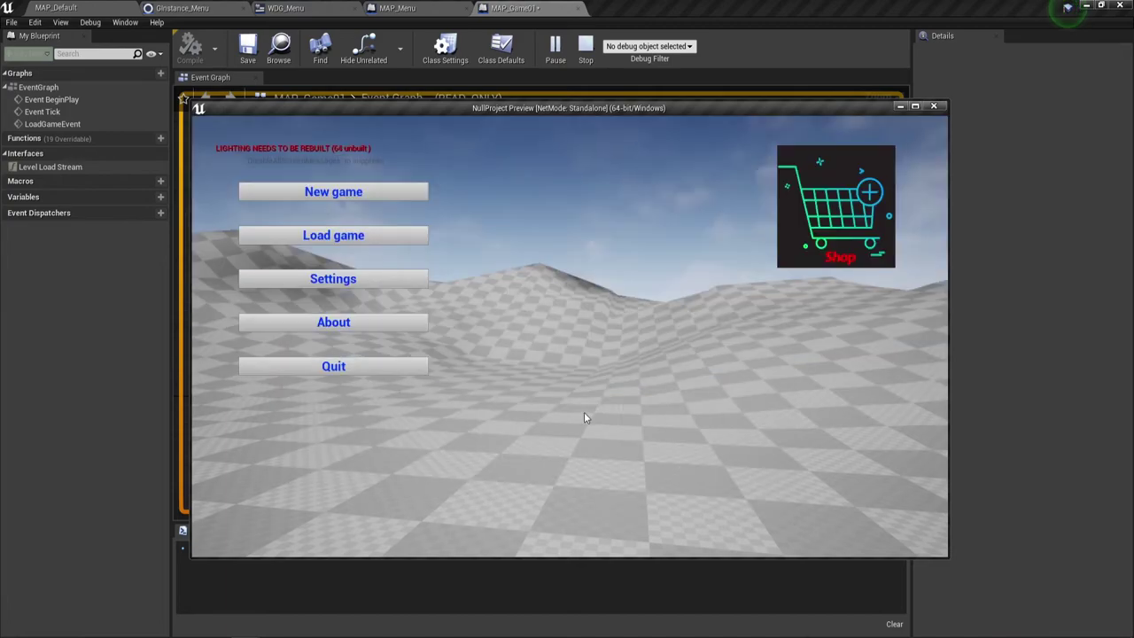
Step: Start a new game in the preview, then check WDG_Menu's graph and MAP_Game01's Level Blueprint
left_click(374, 190)
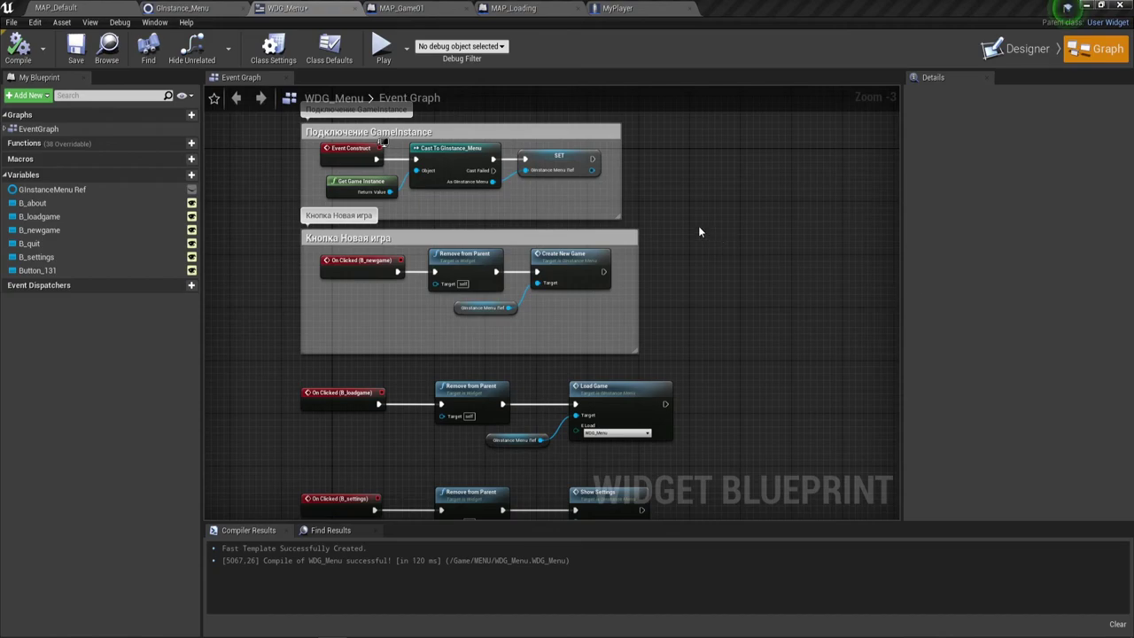
right_click_drag(479, 229, 515, 220)
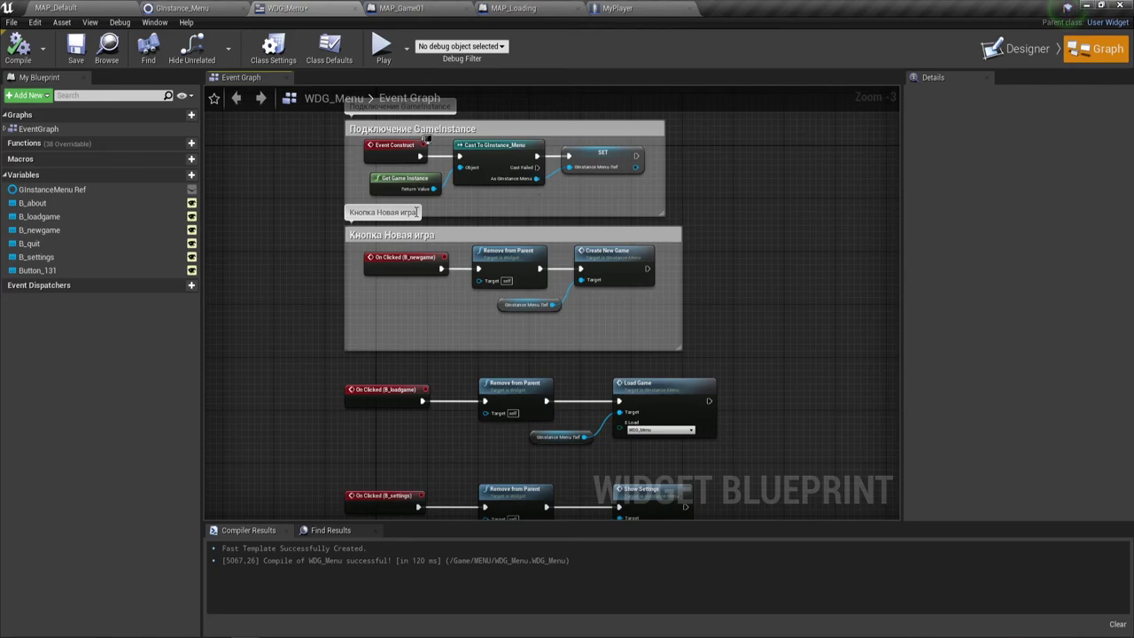
left_click(412, 8)
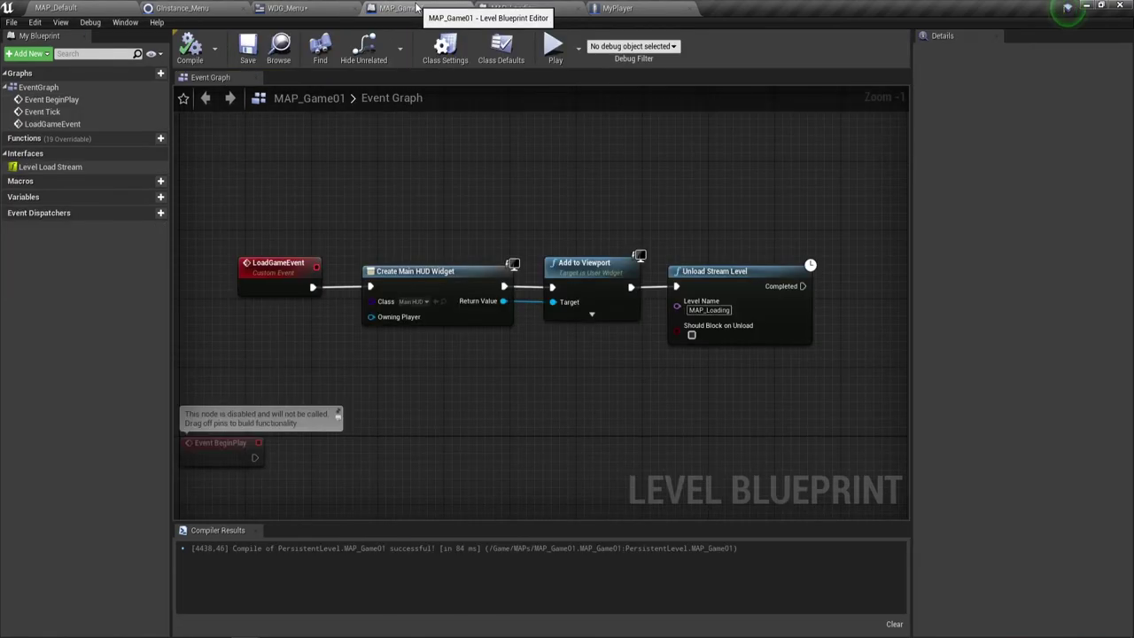
Step: Review the level-loading section of the GInstance_Menu blueprint
left_click(201, 9)
right_click_drag(379, 301, 307, 268)
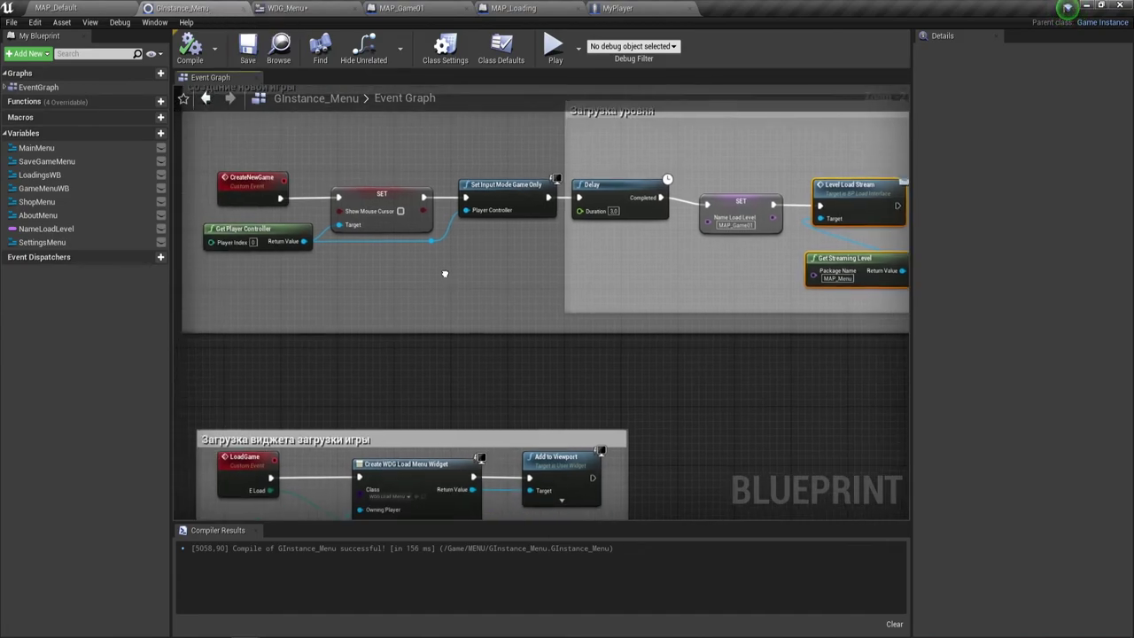
scroll(306, 268, "down", 2)
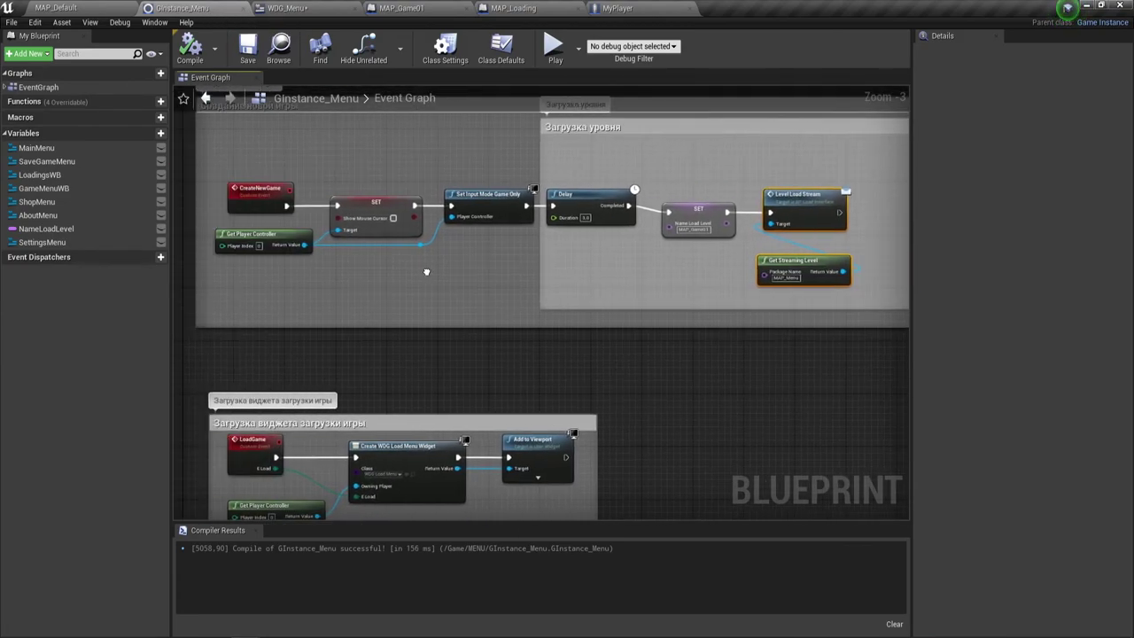
scroll(317, 289, "up", 1)
scroll(317, 289, "down", 1)
Step: Open the MAP_Menu level from Content > MAPs, skipping the WDG_Menu save, and open its Level Blueprint
left_click(55, 8)
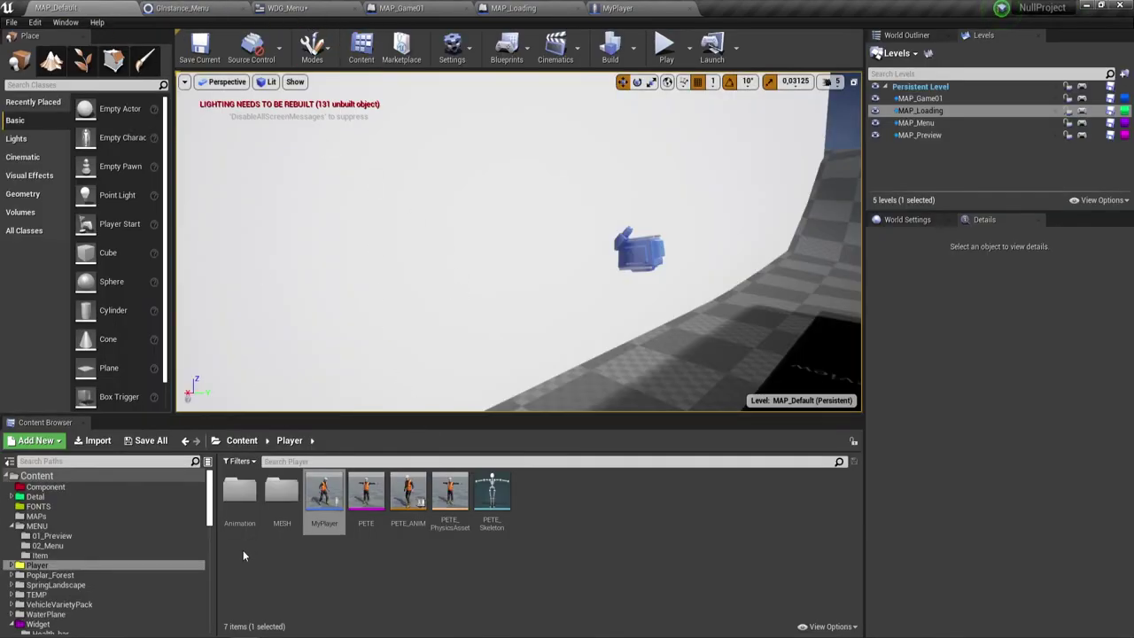
left_click(241, 440)
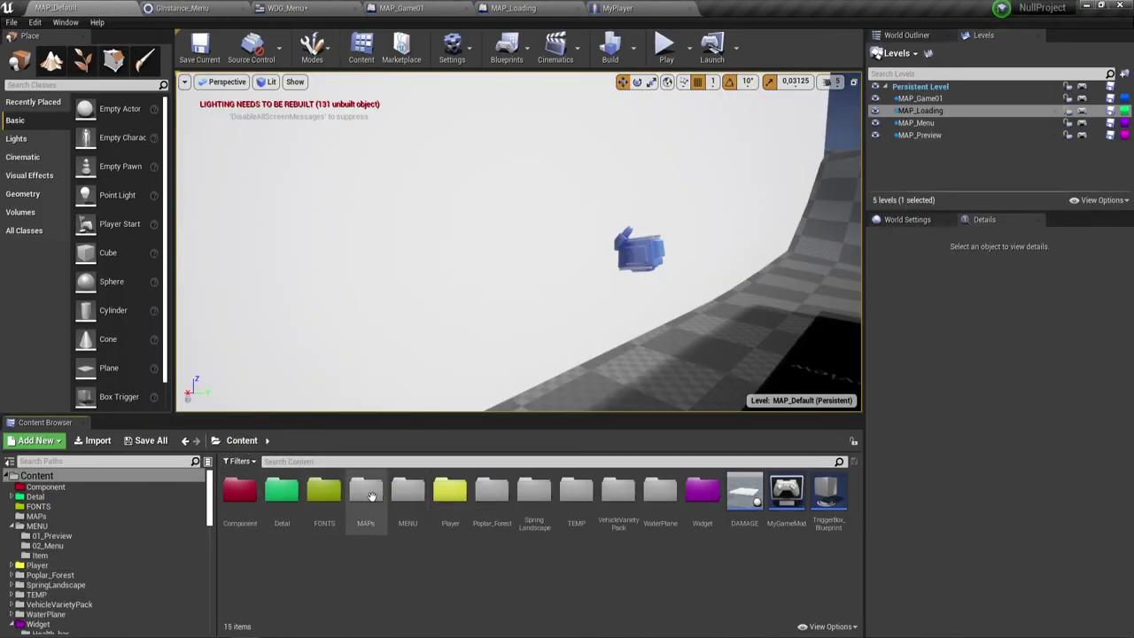
double_click(371, 496)
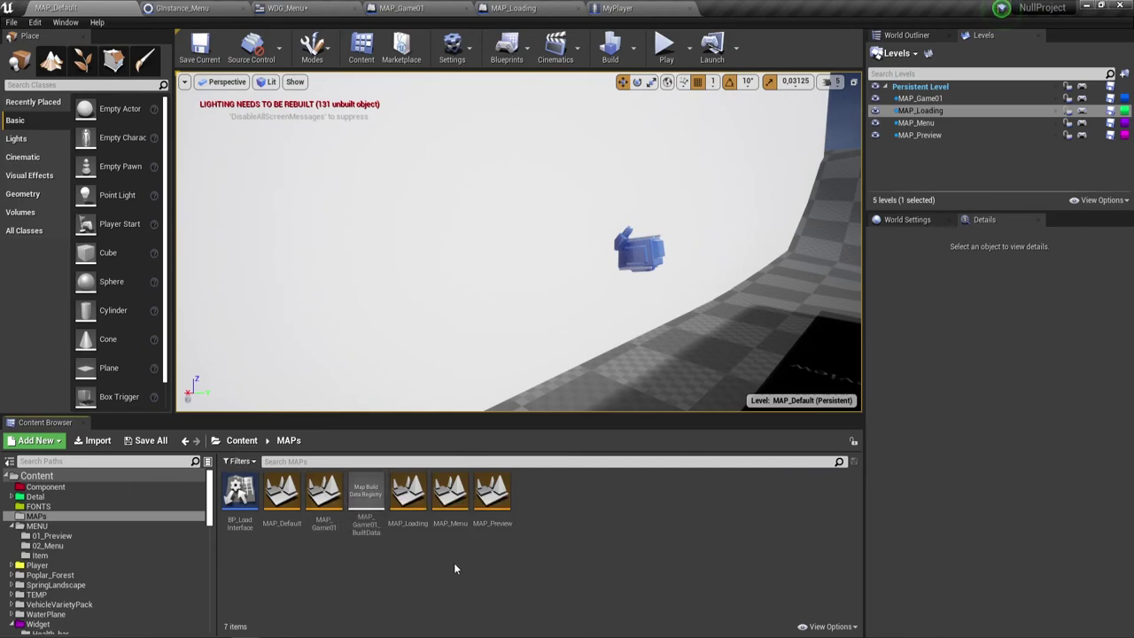
double_click(450, 493)
left_click(631, 434)
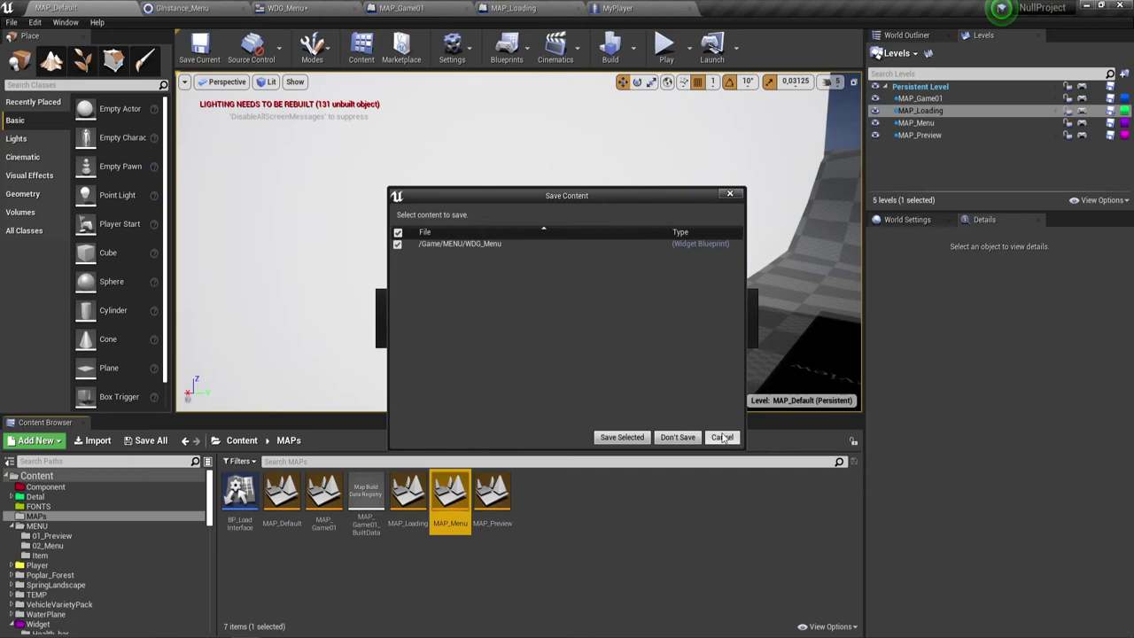
left_click(242, 440)
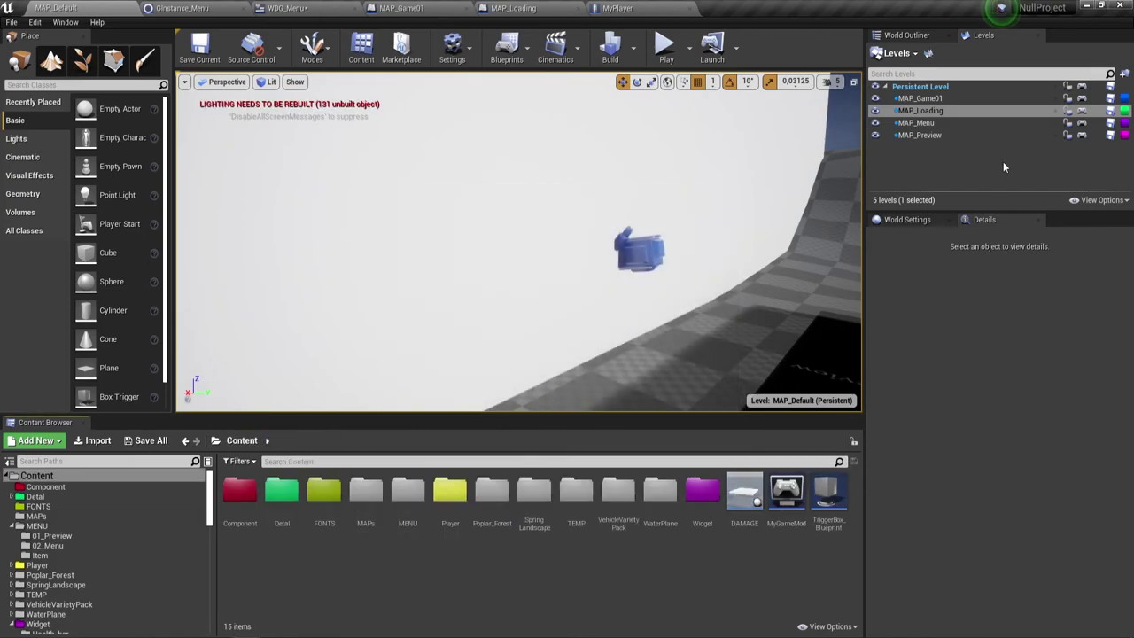
left_click(1083, 124)
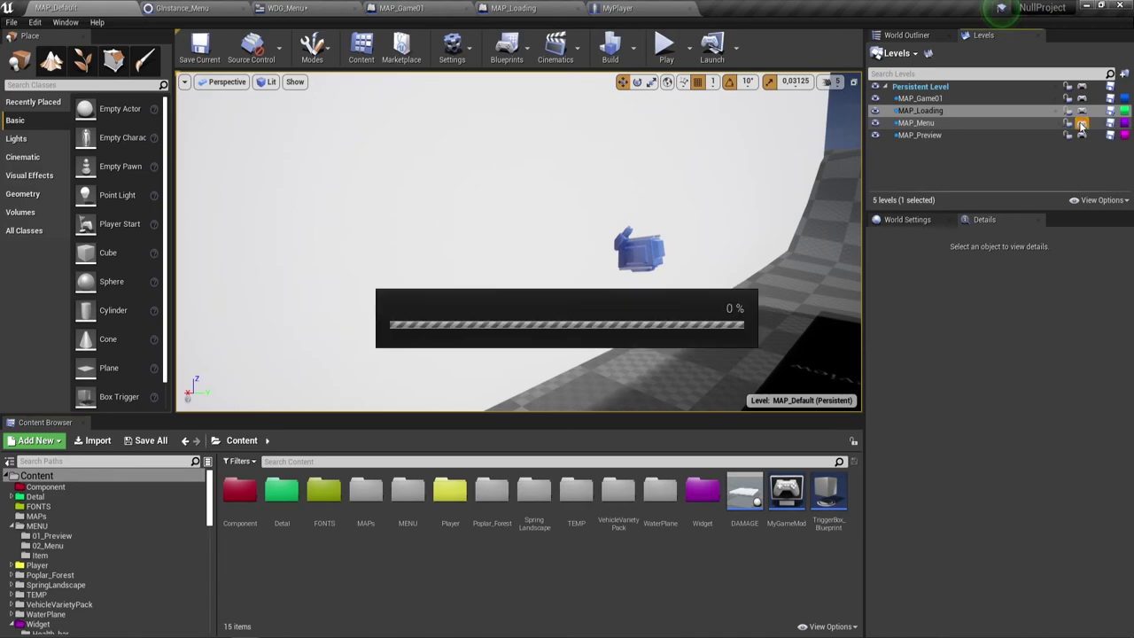
Step: Pan around MAP_Menu's Level Blueprint graph
scroll(737, 259, "up", 1)
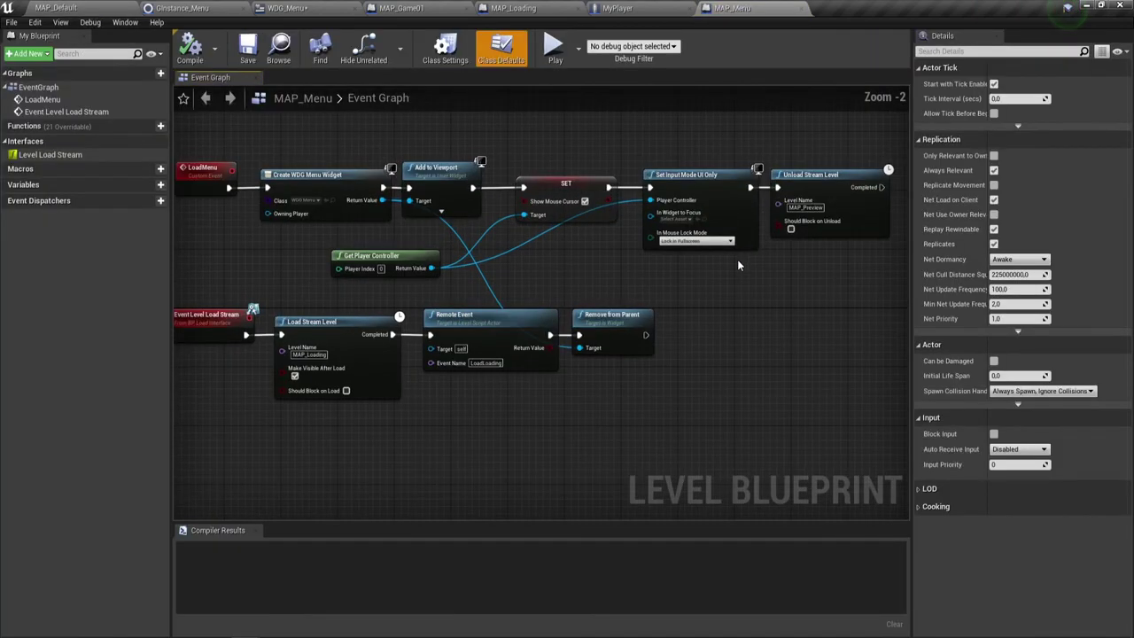
scroll(737, 259, "down", 1)
mouse_move(737, 259)
right_mouse_down()
mouse_move(643, 263)
mouse_move(688, 268)
right_mouse_up()
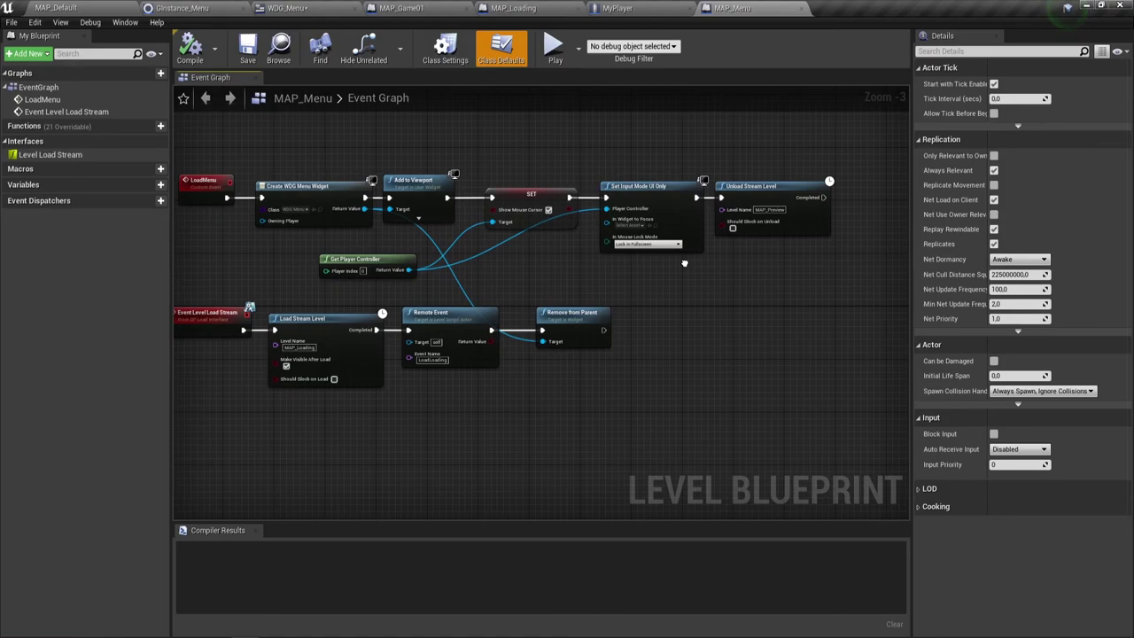
Step: Look at MAP_Loading's Level Blueprint, then pan over GInstance_Menu's new-game graph
left_click(512, 8)
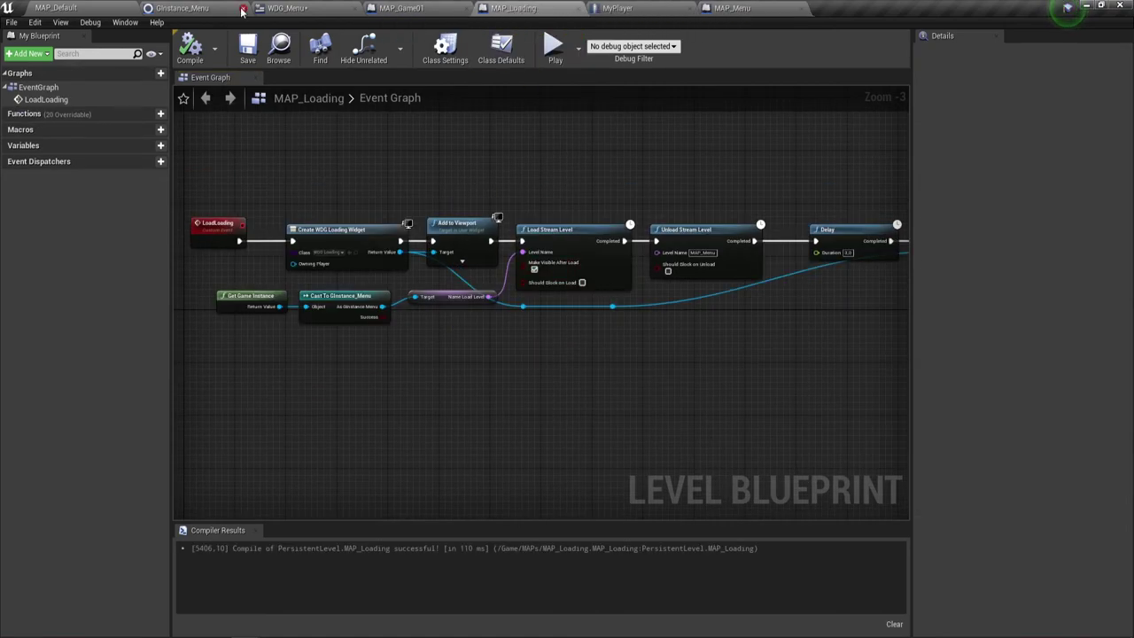
left_click(181, 8)
right_click_drag(497, 304, 551, 274)
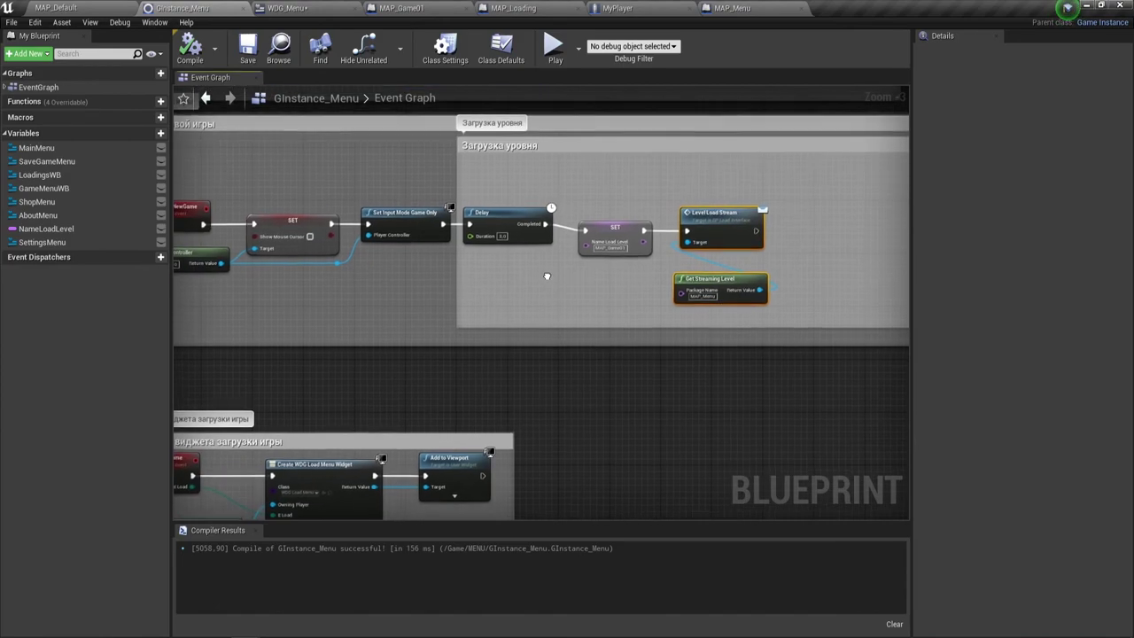
right_click_drag(741, 264, 606, 298)
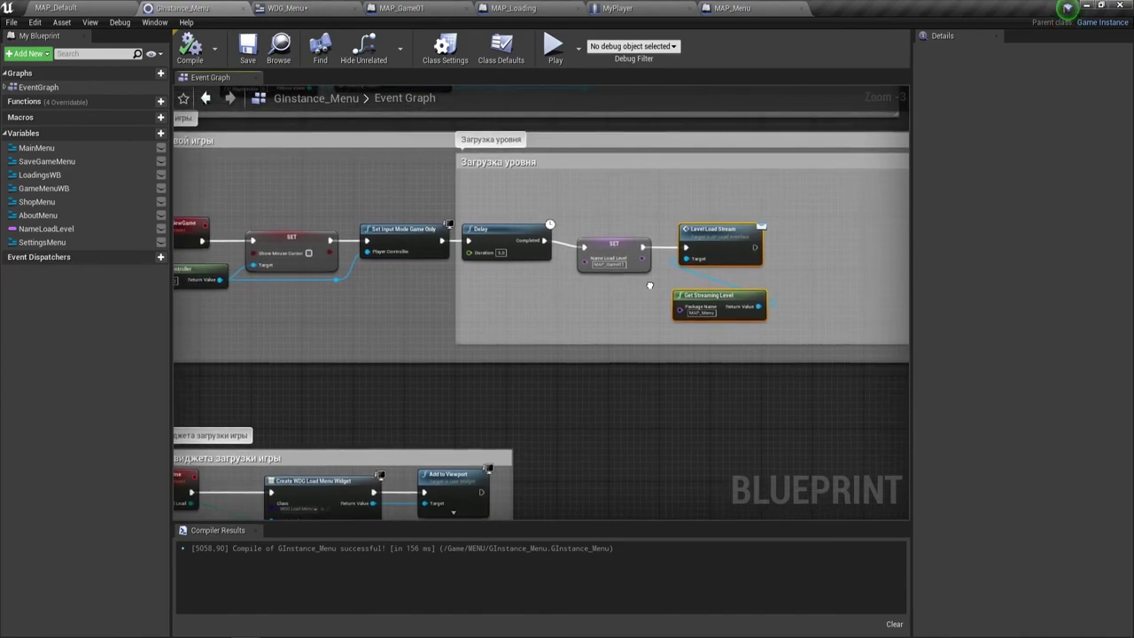
scroll(605, 297, "down", 1)
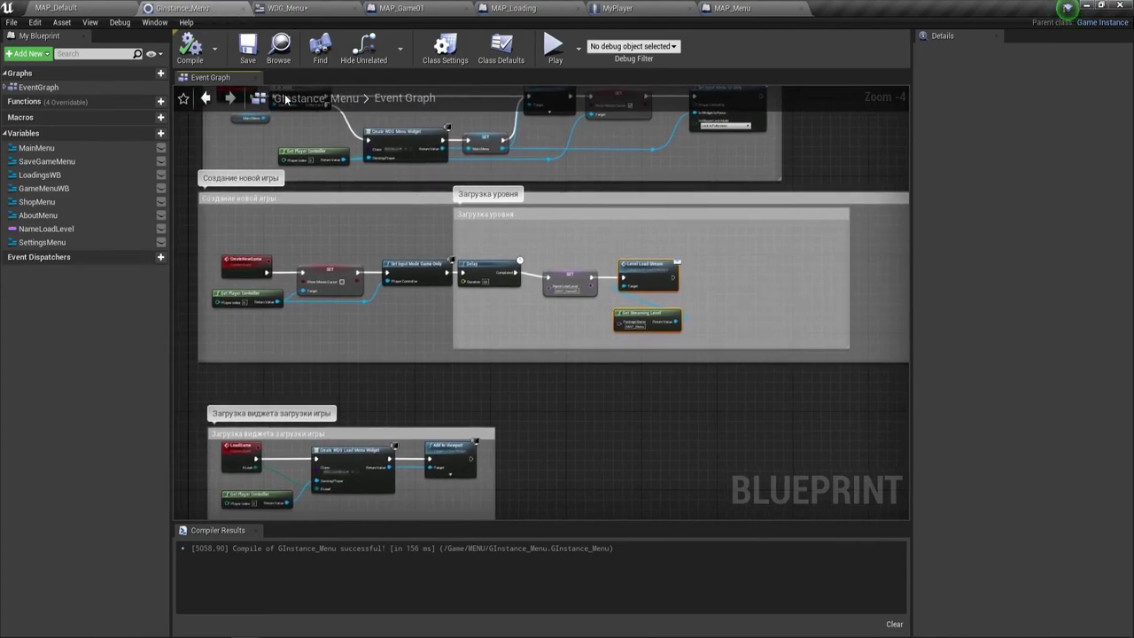
Step: Switch to the WDG_Menu widget blueprint and pan its event graph
left_click(301, 8)
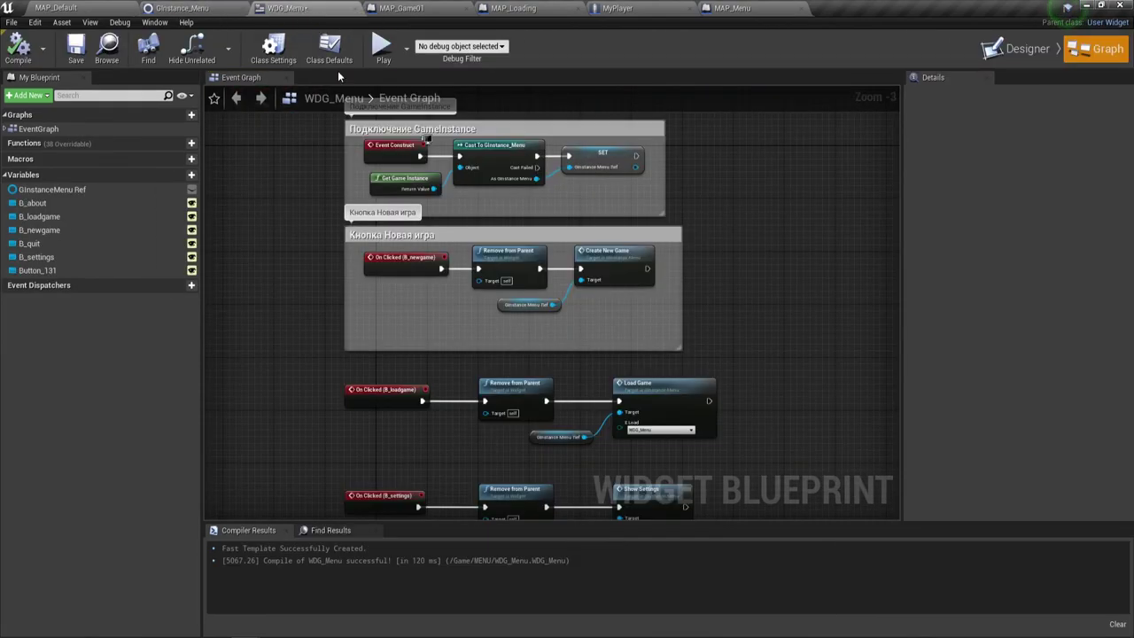
right_click_drag(651, 306, 568, 289)
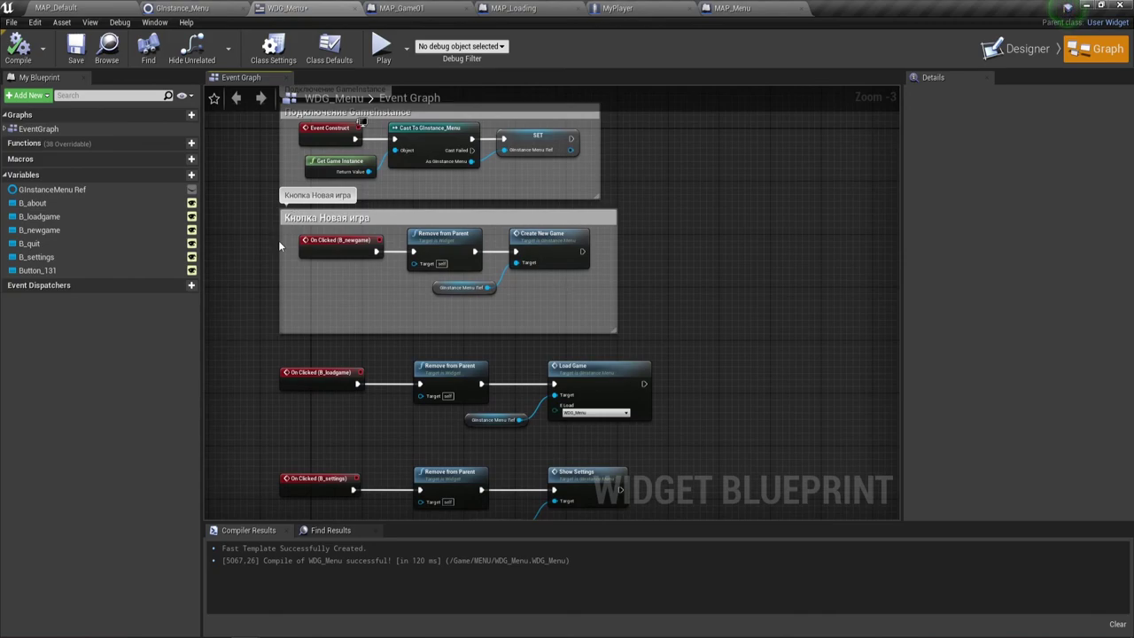
right_click_drag(786, 308, 766, 311)
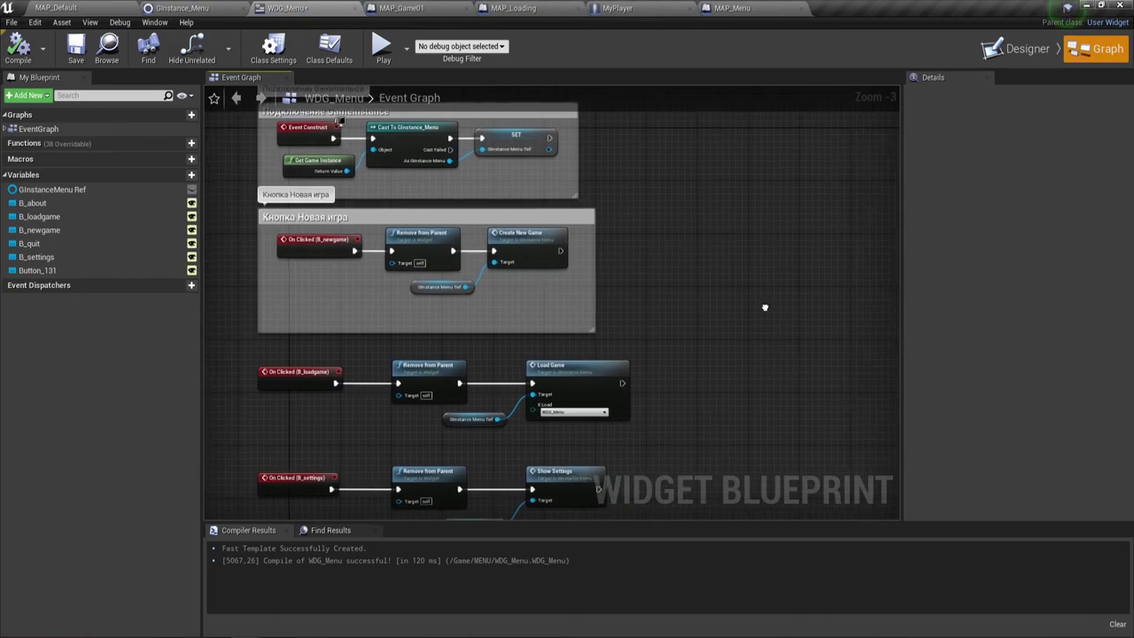
scroll(669, 285, "up", 1)
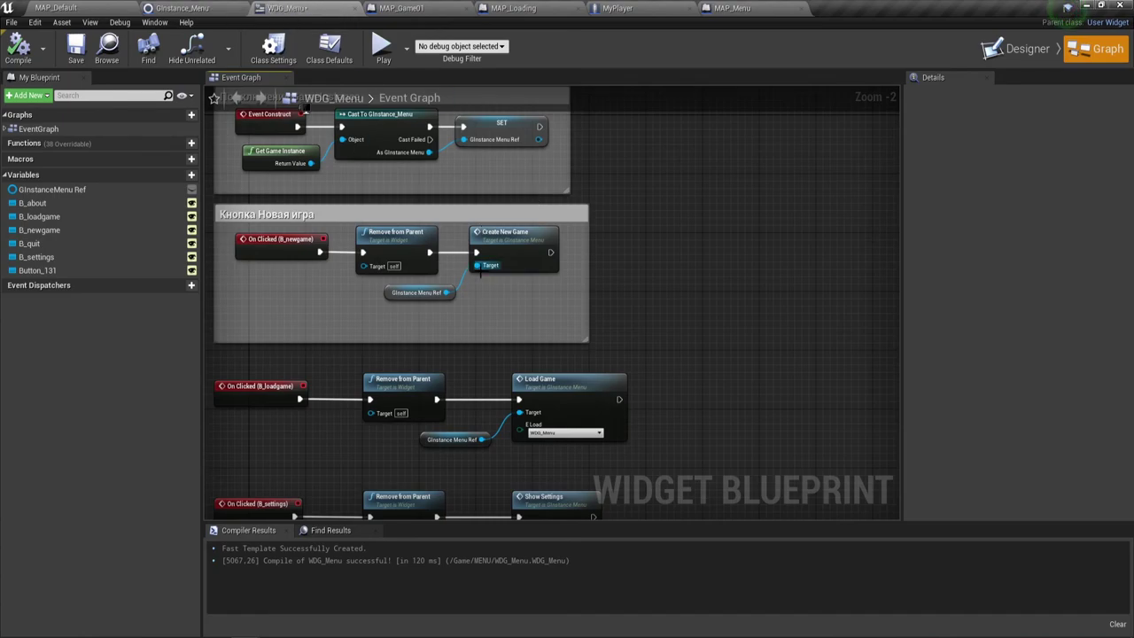
Step: Dismiss the video-conversion notice, box-select the new-game button's three nodes, then return to GInstance_Menu
left_click_drag(444, 311, 531, 255)
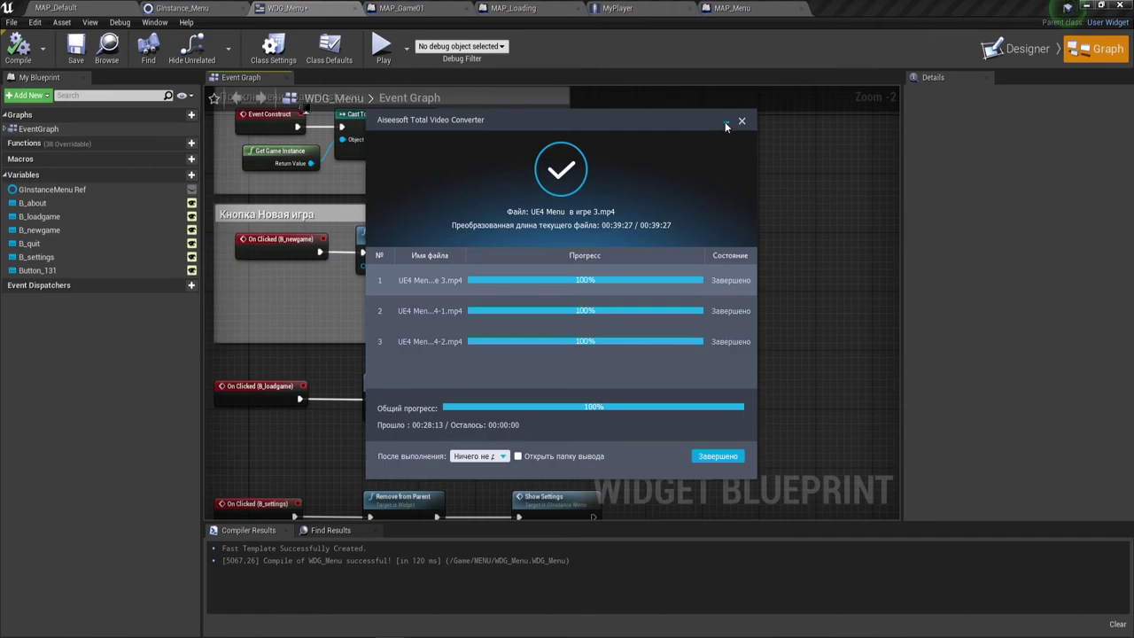
left_click(726, 125)
left_click(513, 327)
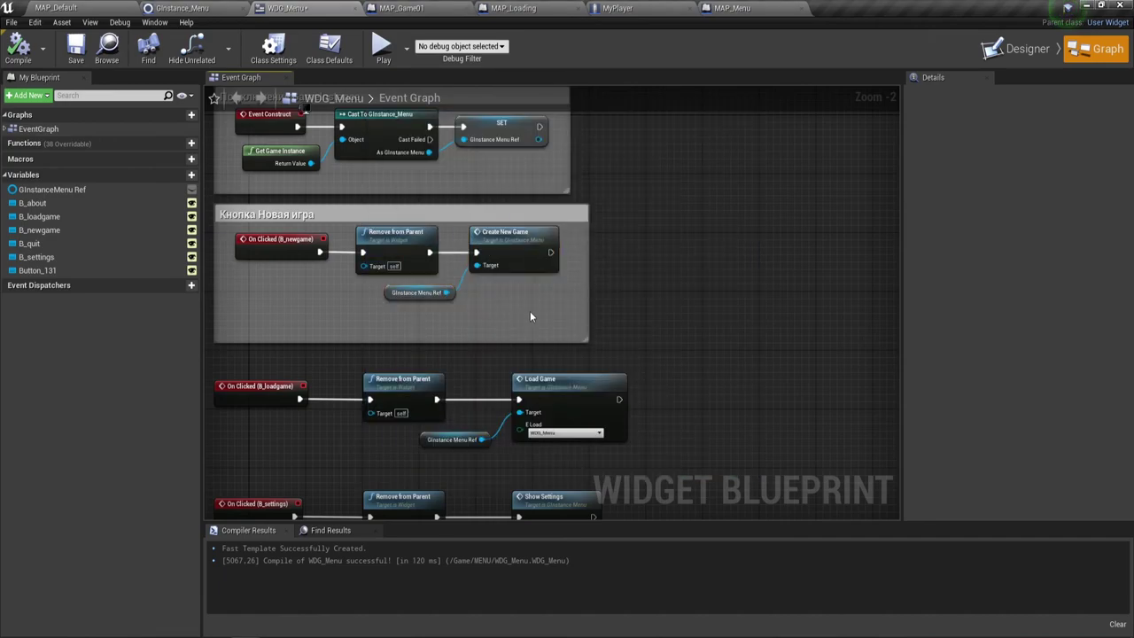
left_click_drag(531, 317, 445, 268)
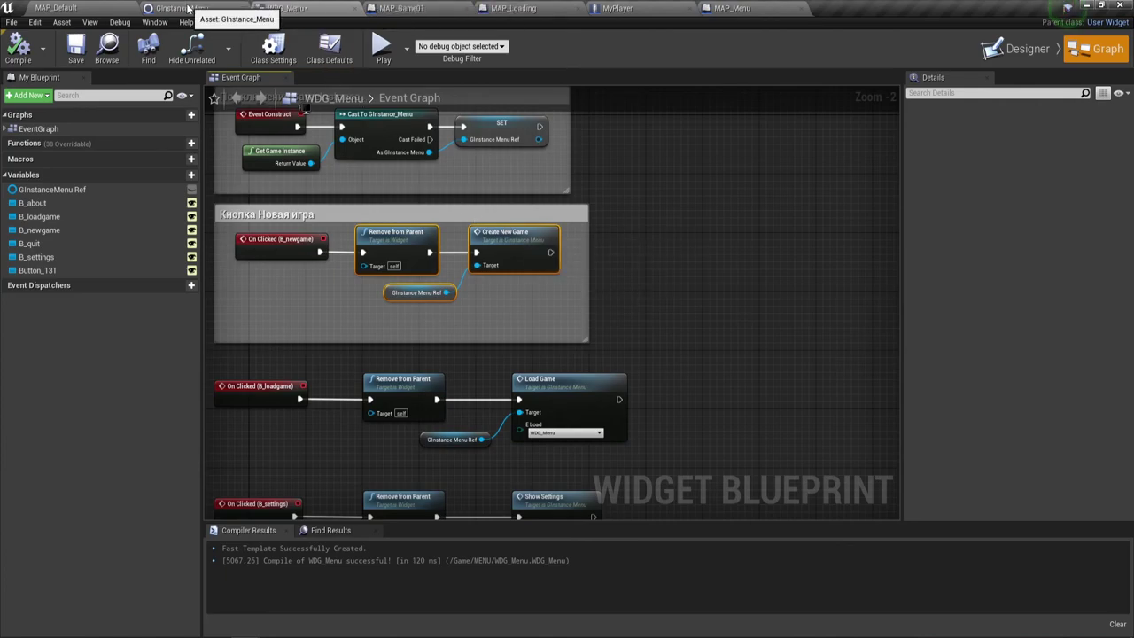
left_click(189, 8)
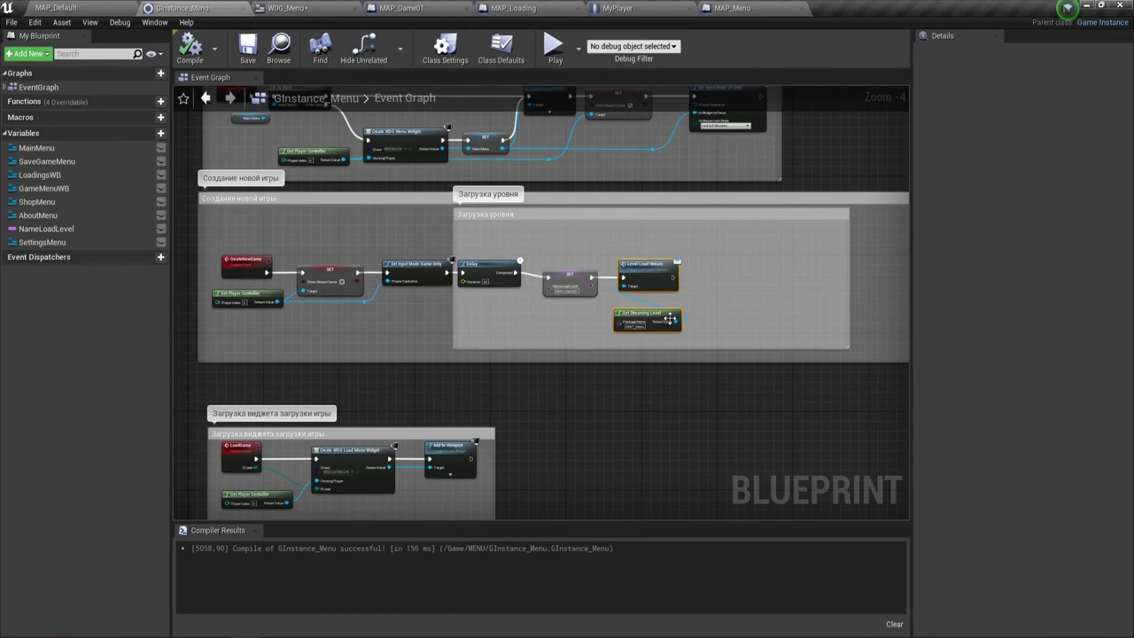
scroll(471, 309, "up", 3)
right_click_drag(471, 309, 397, 291)
scroll(397, 290, "up", 2)
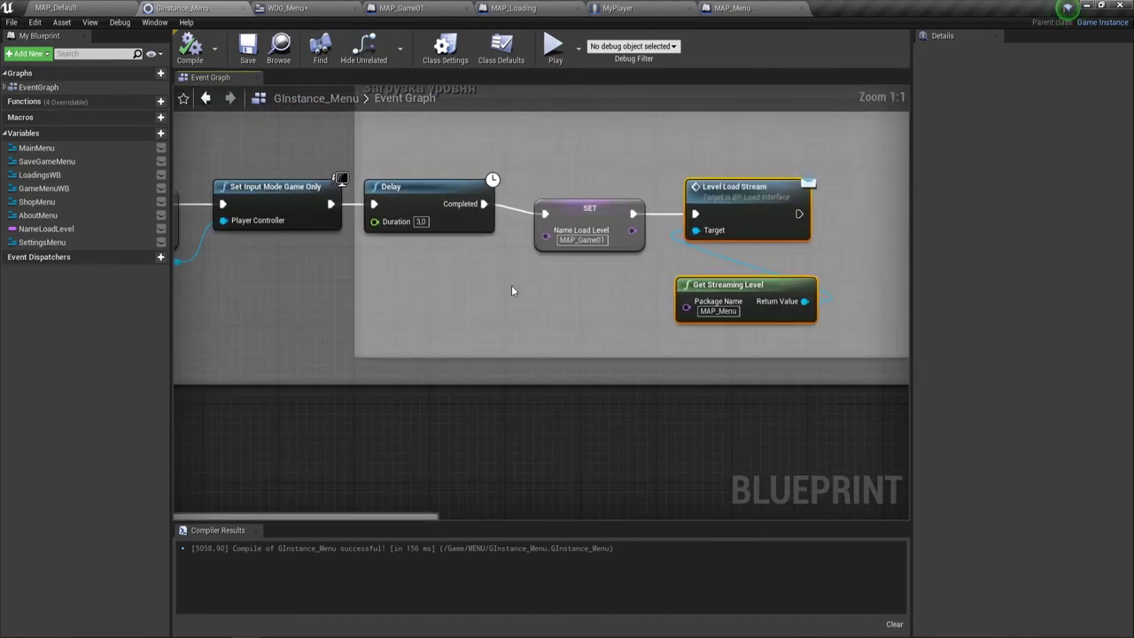
right_click_drag(511, 285, 434, 329)
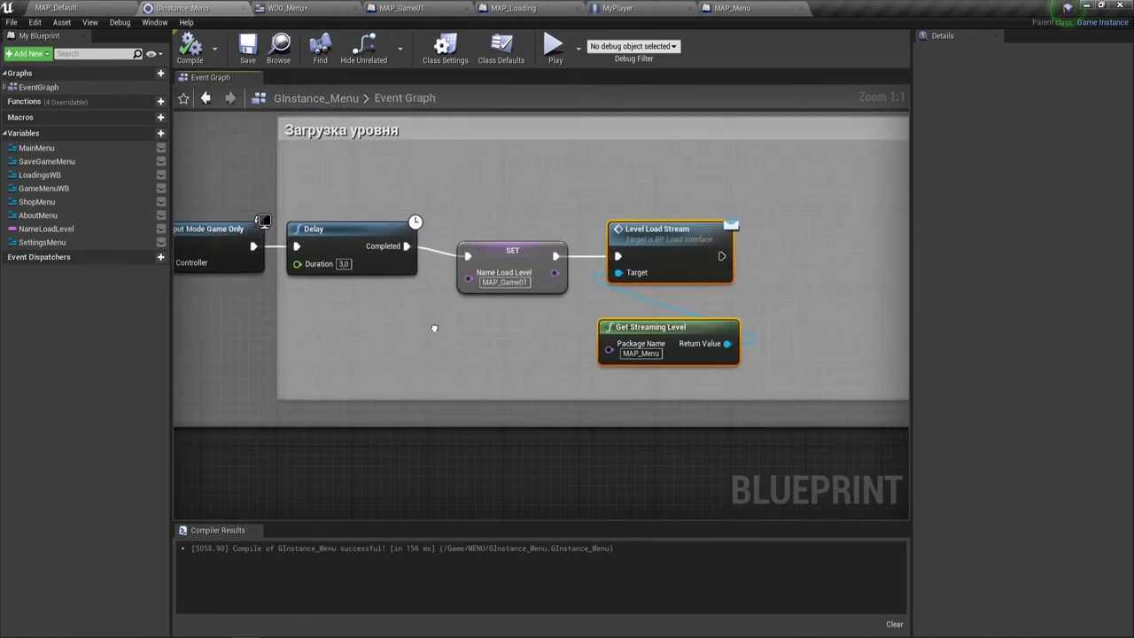
right_click_drag(381, 313, 404, 307)
left_click(523, 246)
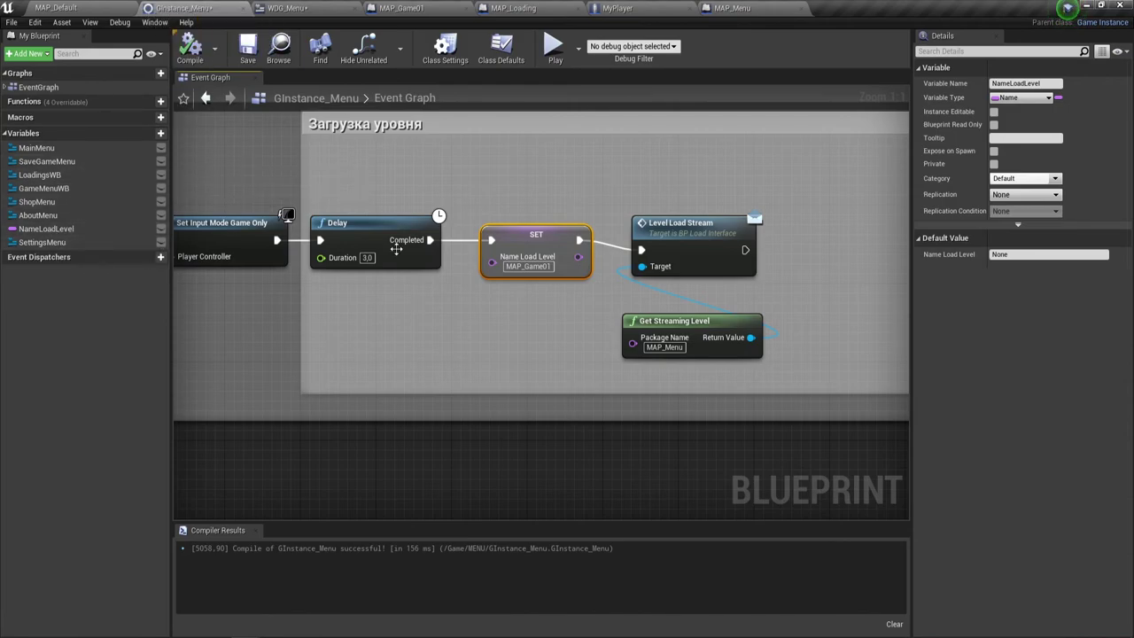
left_click(545, 265)
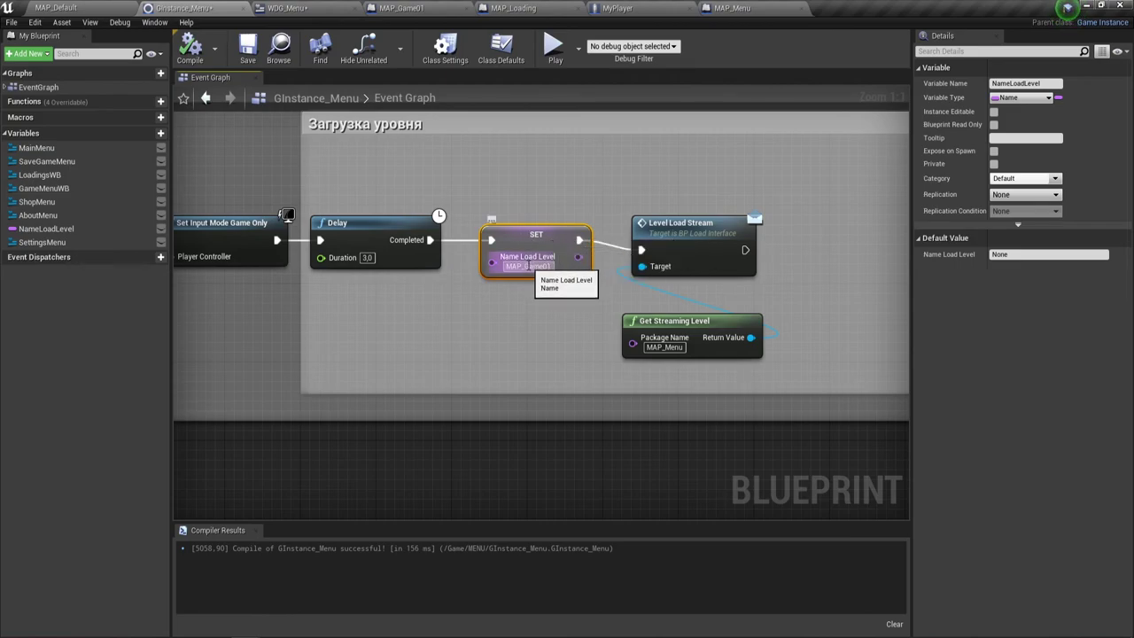
left_click(483, 282)
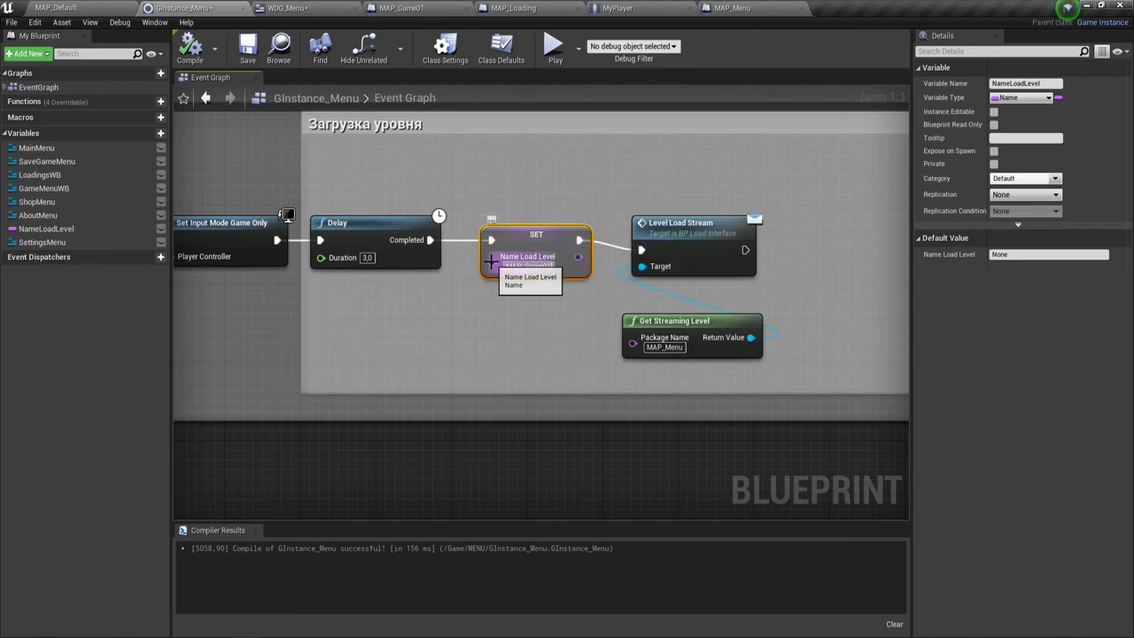
mouse_move(483, 282)
left_mouse_down()
mouse_move(350, 380)
mouse_move(482, 280)
left_mouse_up()
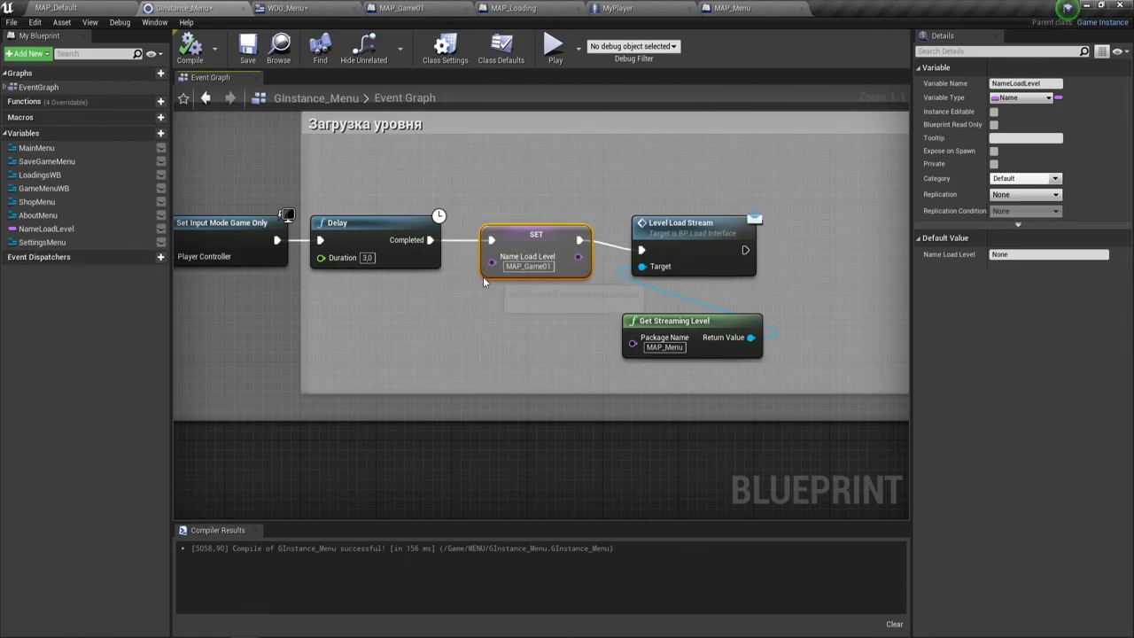
right_click_drag(361, 352, 449, 327)
left_click_drag(383, 367, 545, 266)
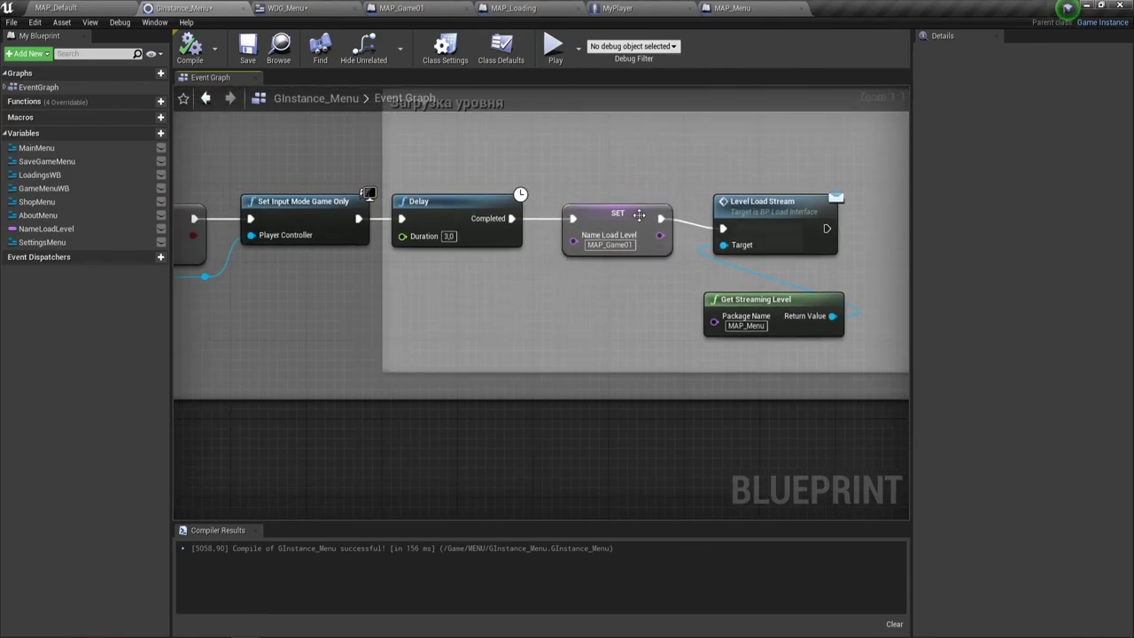
right_click_drag(601, 308, 515, 312)
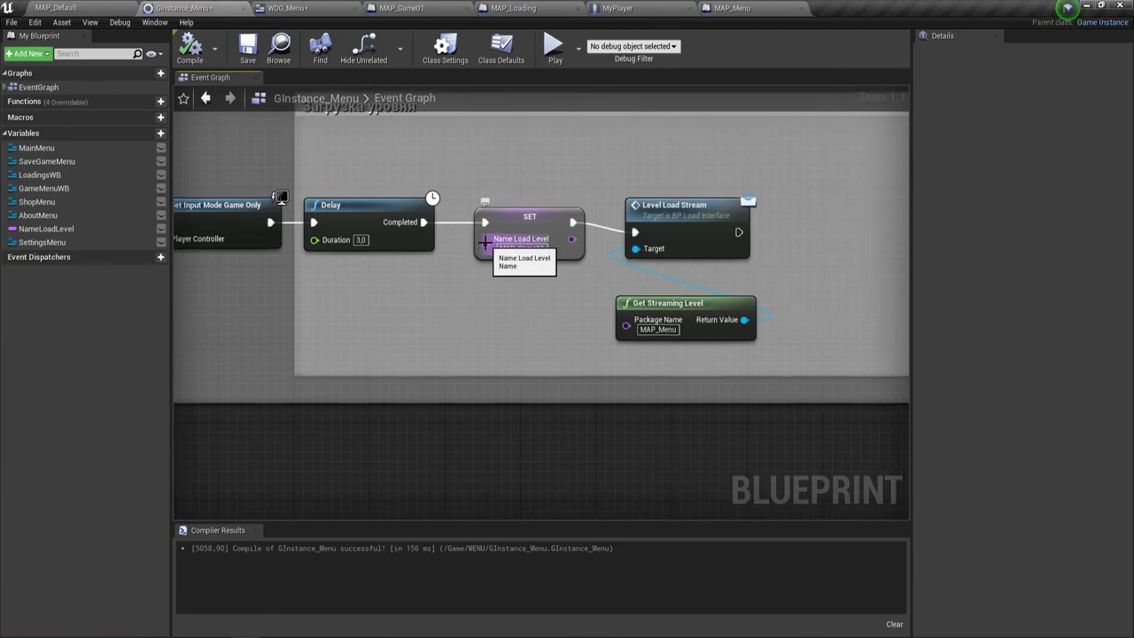
mouse_move(723, 303)
left_mouse_down()
mouse_move(722, 293)
mouse_move(619, 294)
left_mouse_up()
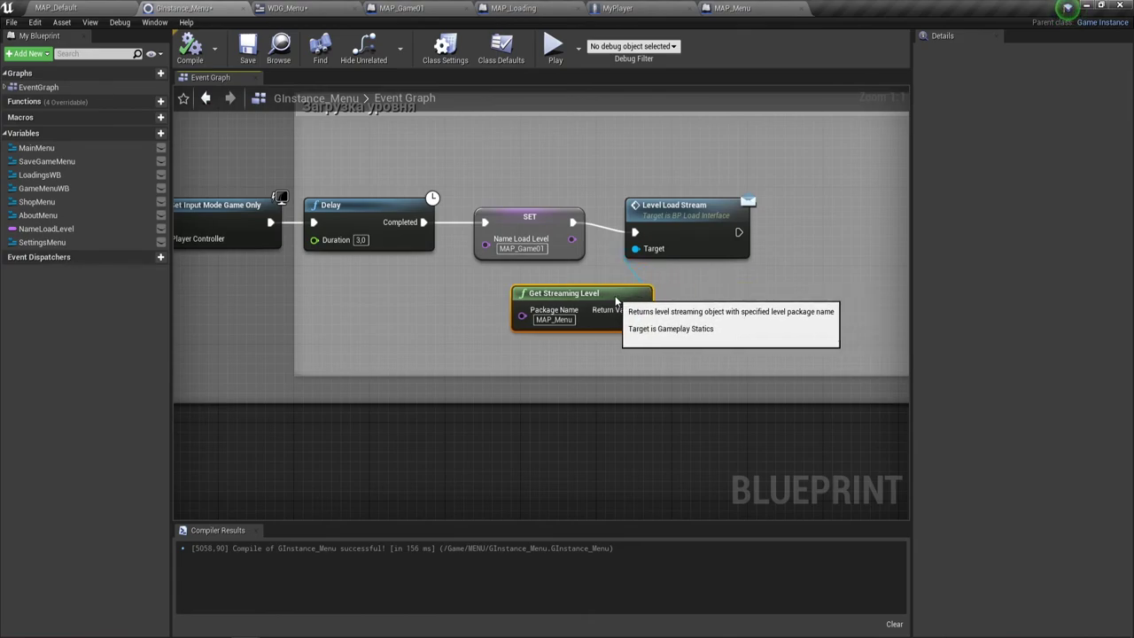
left_click(553, 320)
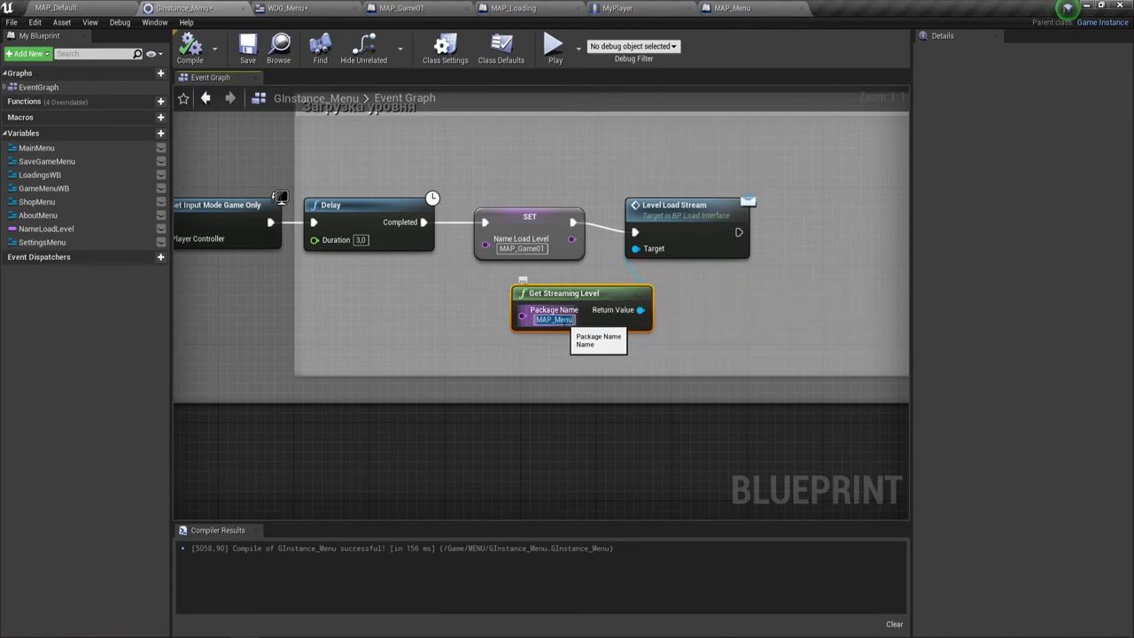
left_click(553, 320)
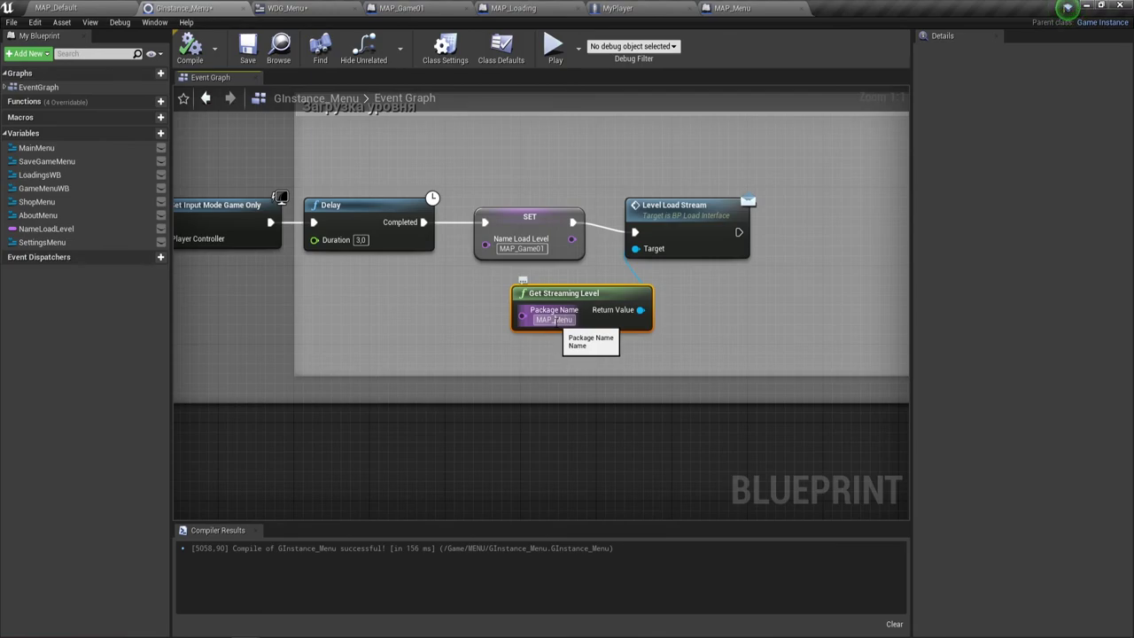
Step: Confirm MAP_Menu as the package name on the Get Streaming Level node
double_click(554, 320)
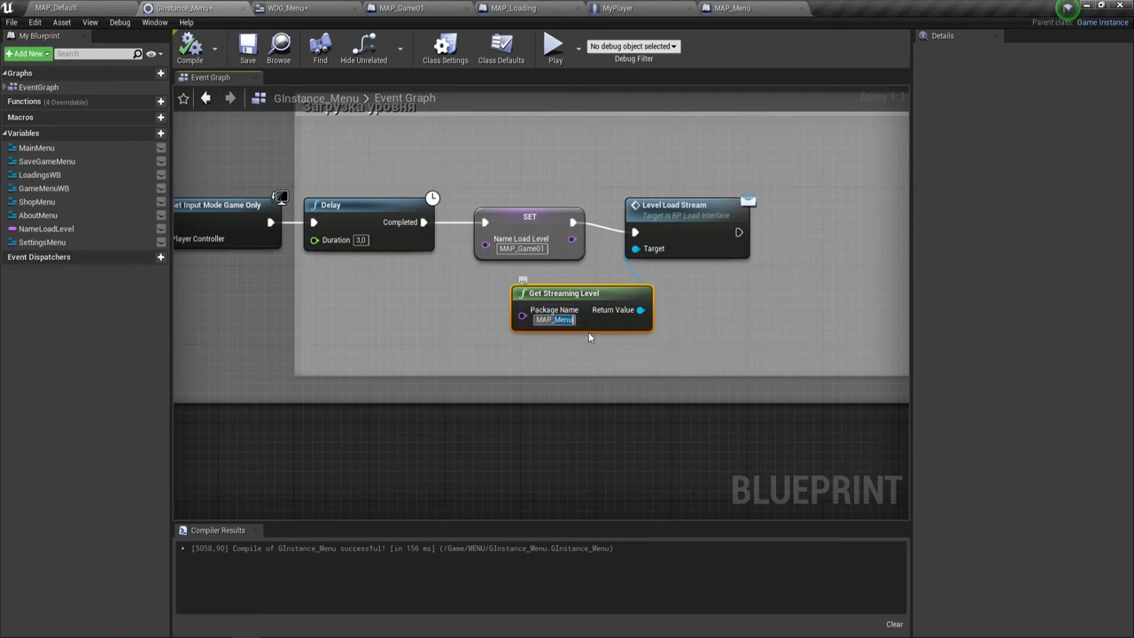
left_click(593, 341)
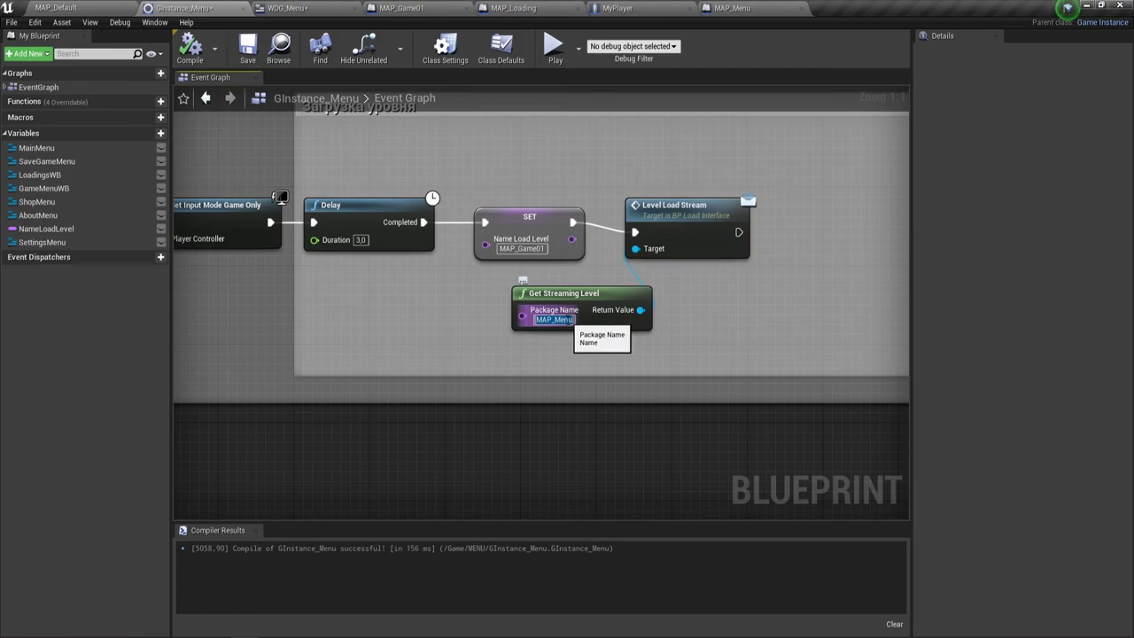
double_click(572, 320)
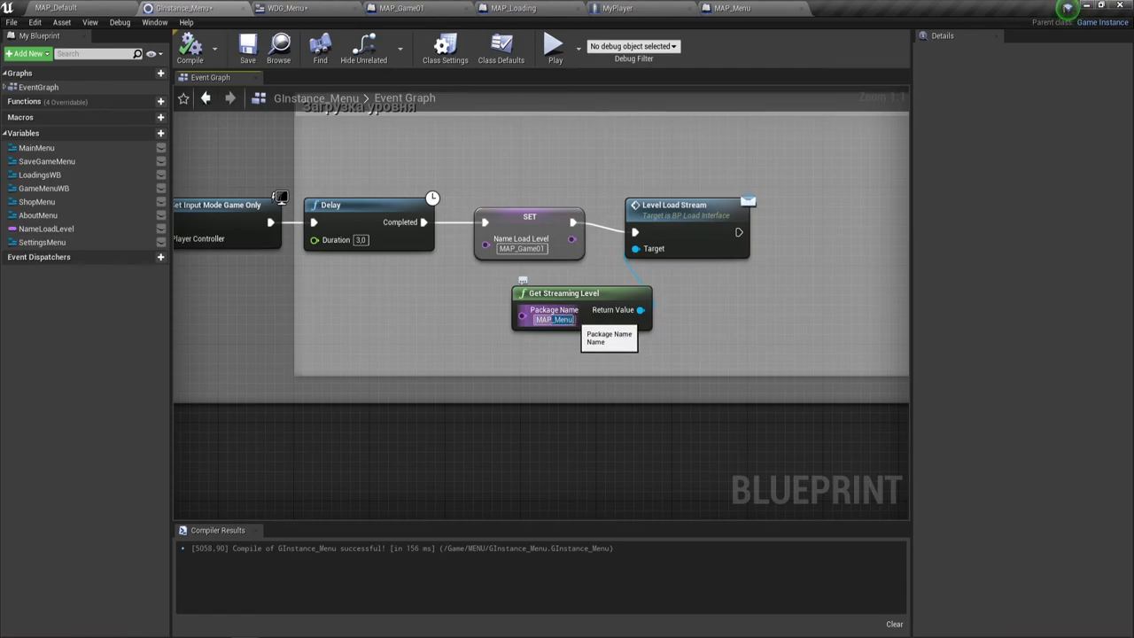
left_click(565, 342)
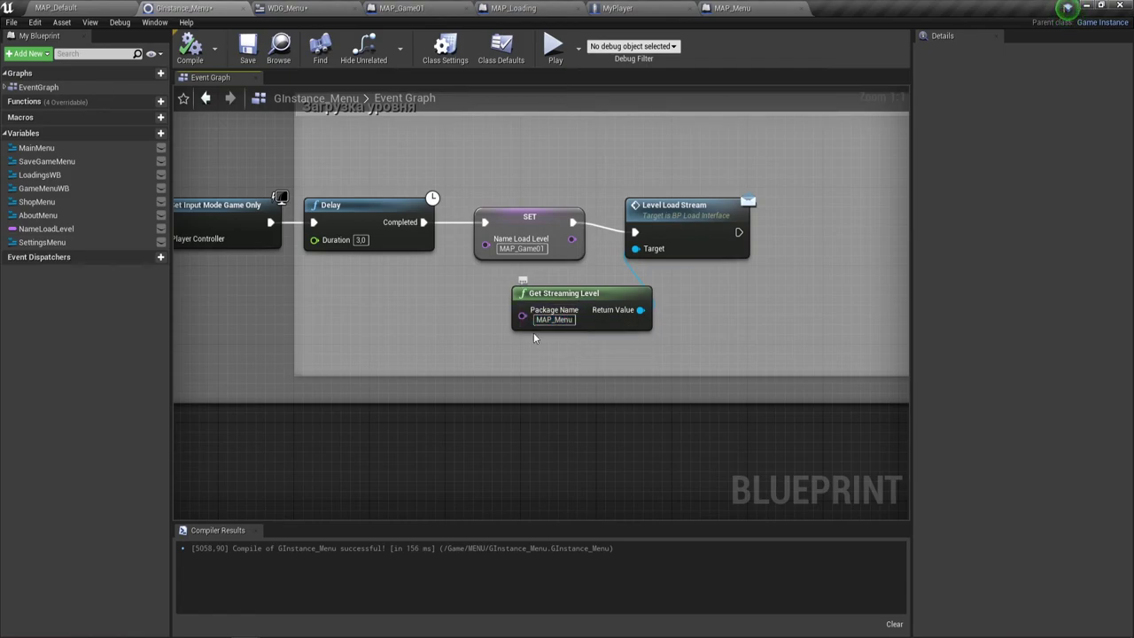
Step: Reposition the Level Load Stream and Get Streaming Level nodes, then select the 3-second Delay node
left_click_drag(676, 233, 676, 223)
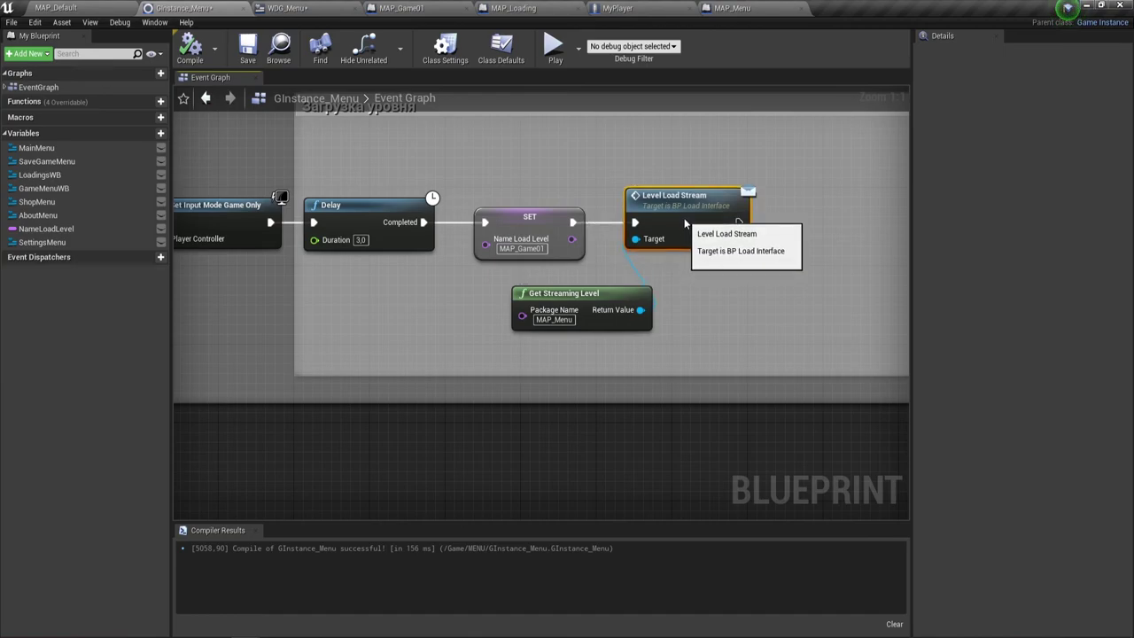
left_click_drag(647, 289, 609, 288)
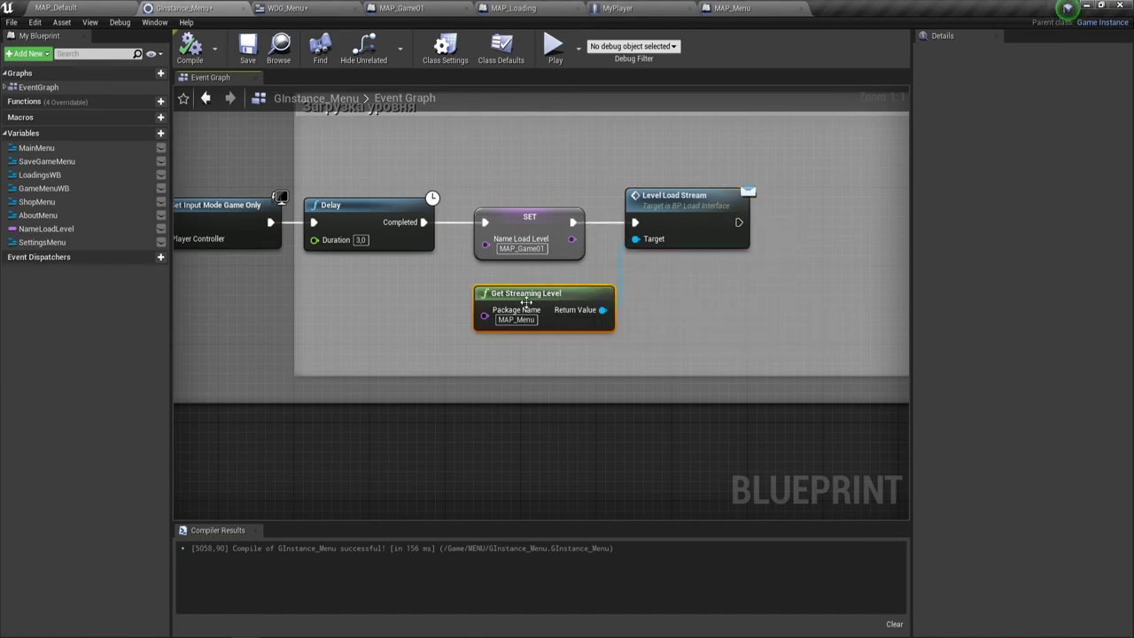
mouse_move(378, 310)
right_mouse_down()
mouse_move(483, 328)
mouse_move(498, 301)
right_mouse_up()
scroll(484, 328, "down", 1)
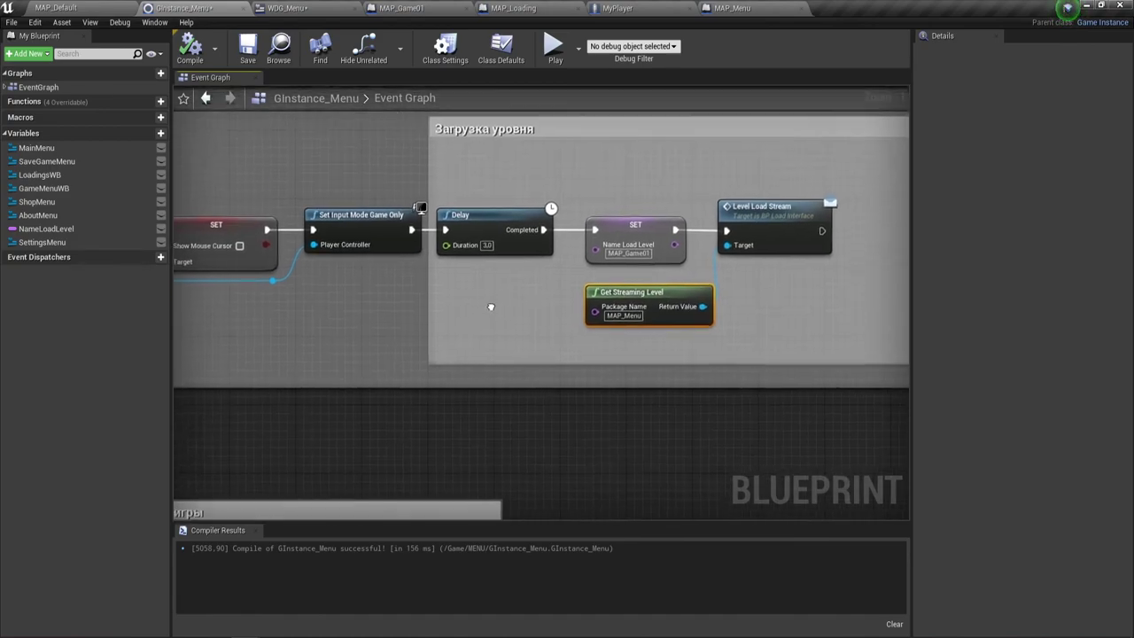
left_click(503, 209)
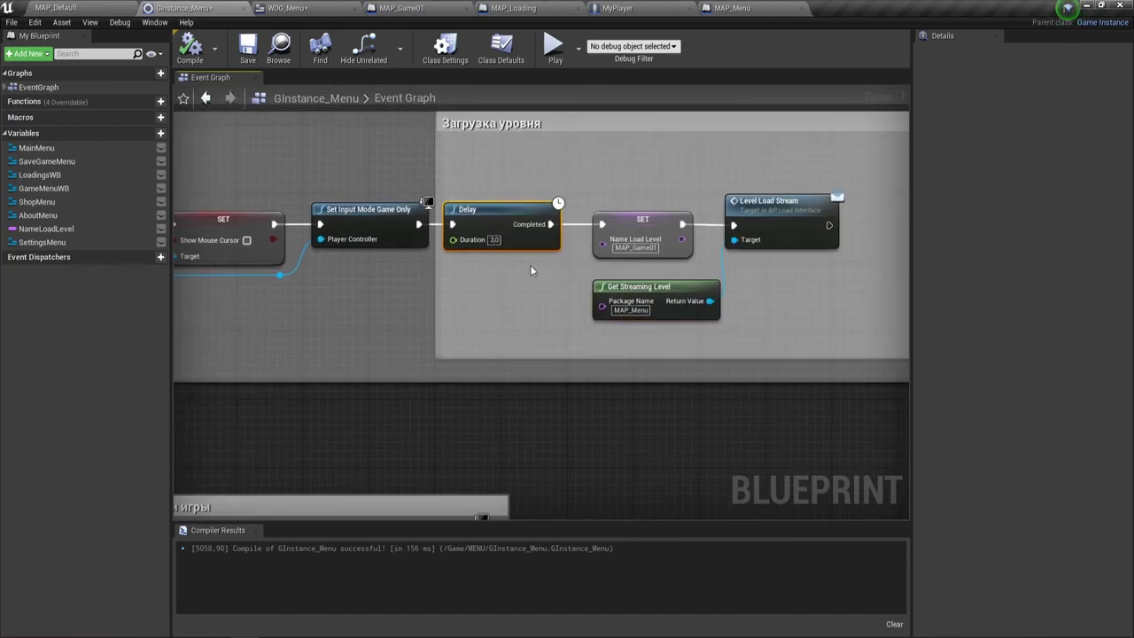
Step: Delete the Delay node and wire Set Input Mode Game Only directly into SET
key("Delete")
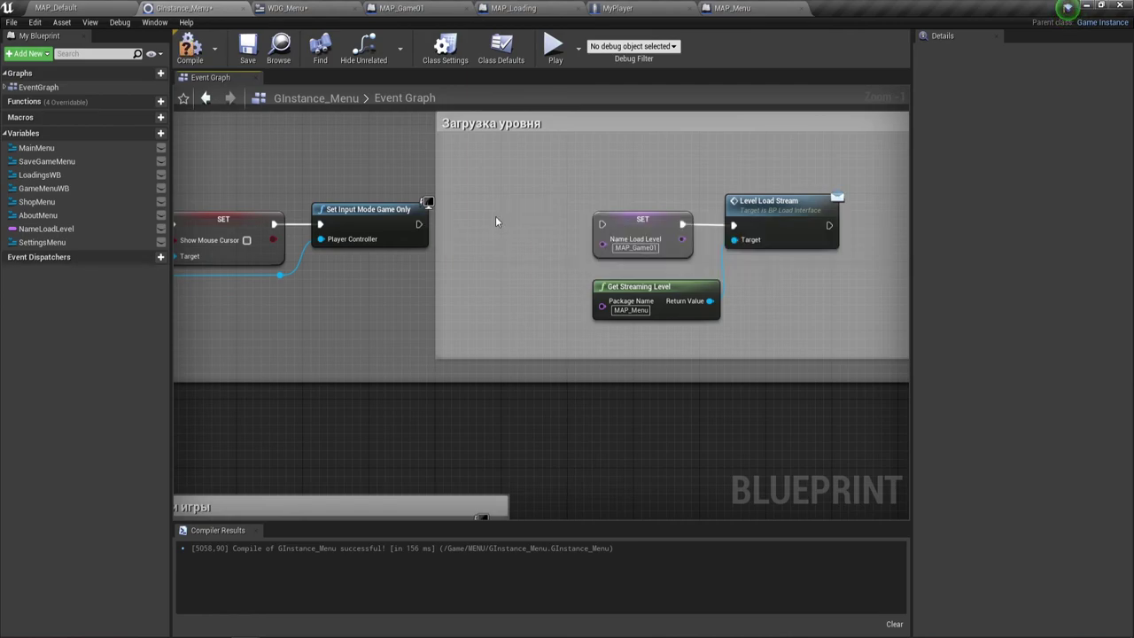
left_click_drag(416, 224, 602, 225)
mouse_move(420, 302)
right_mouse_down()
mouse_move(489, 298)
mouse_move(400, 255)
right_mouse_up()
Step: Zoom out and narrow both the level-loading and new-game comment boxes
scroll(489, 297, "down", 1)
scroll(436, 282, "down", 1)
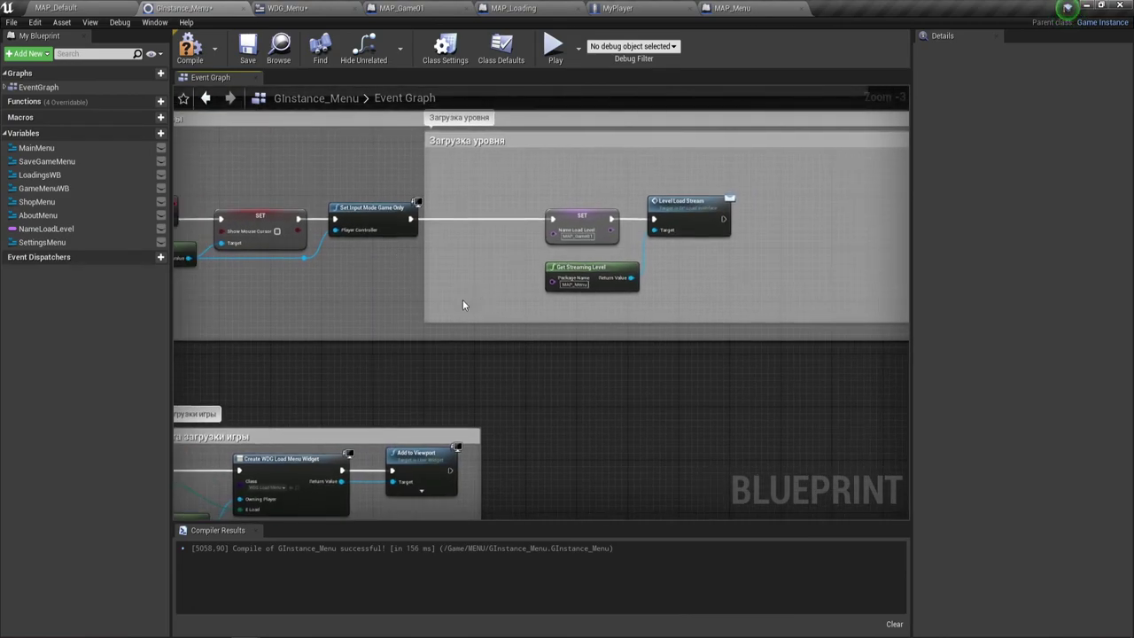
scroll(463, 299, "down", 1)
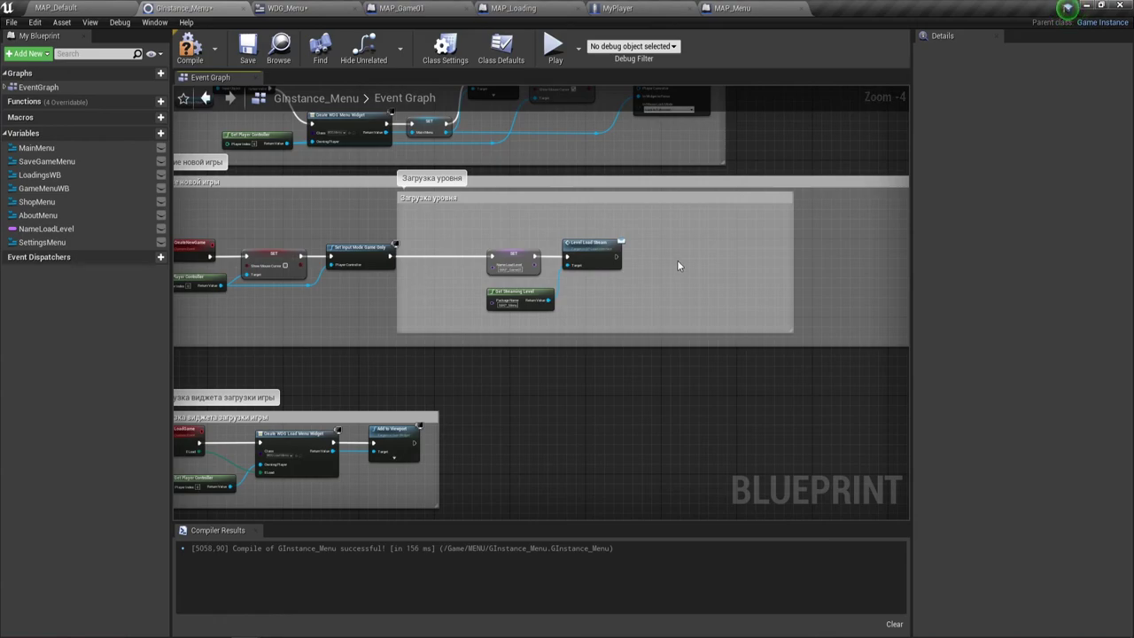
scroll(676, 260, "down", 2)
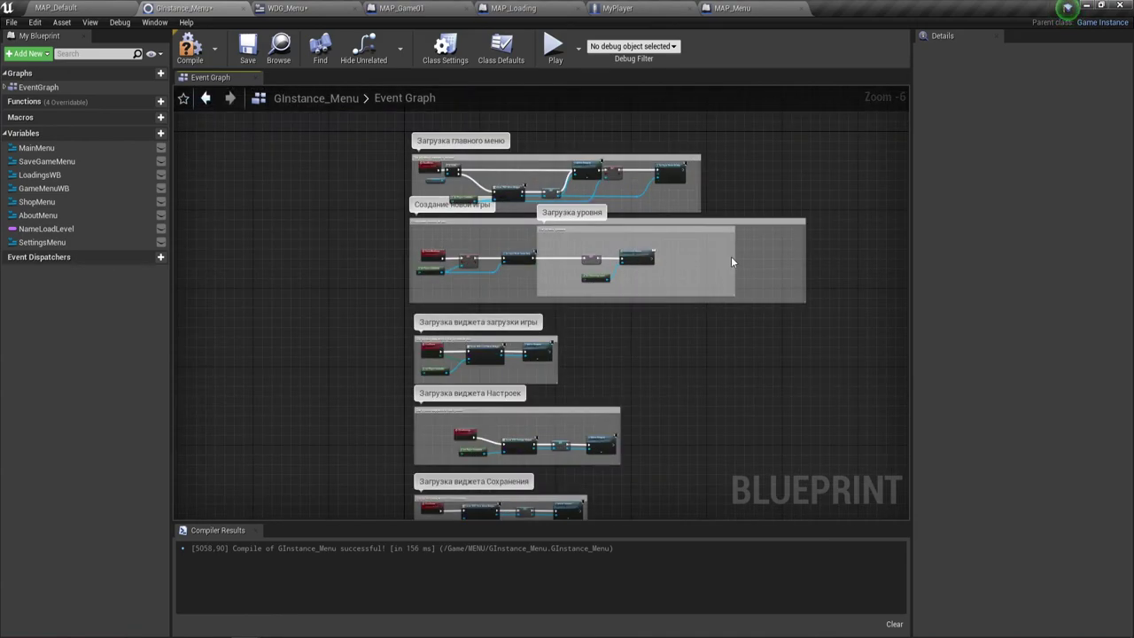
left_click_drag(734, 253, 671, 251)
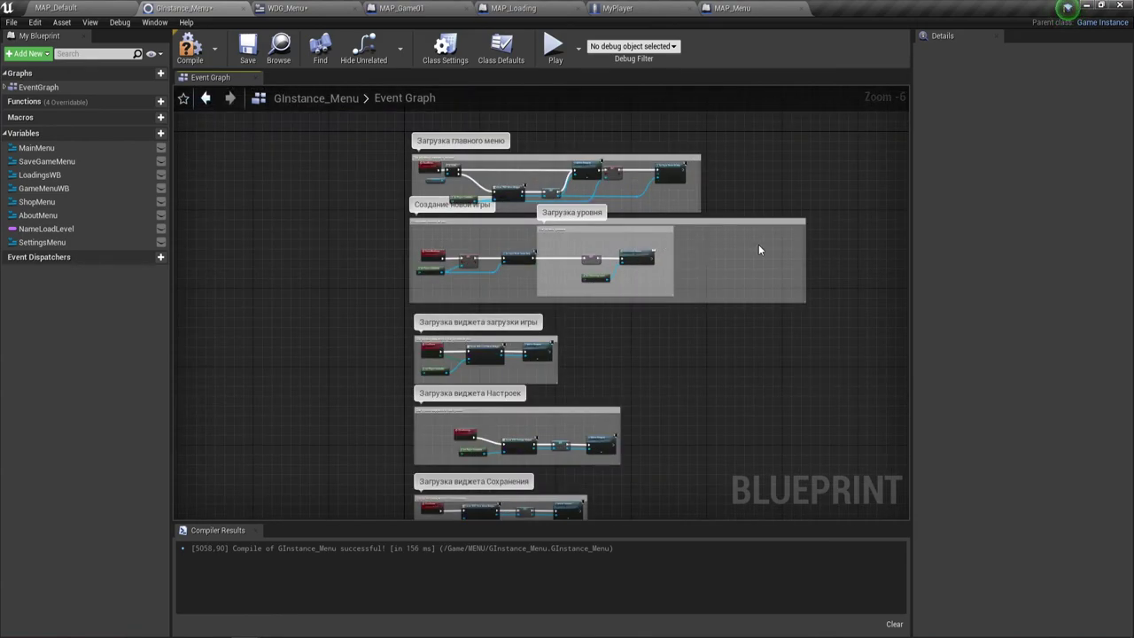
left_click_drag(804, 249, 677, 251)
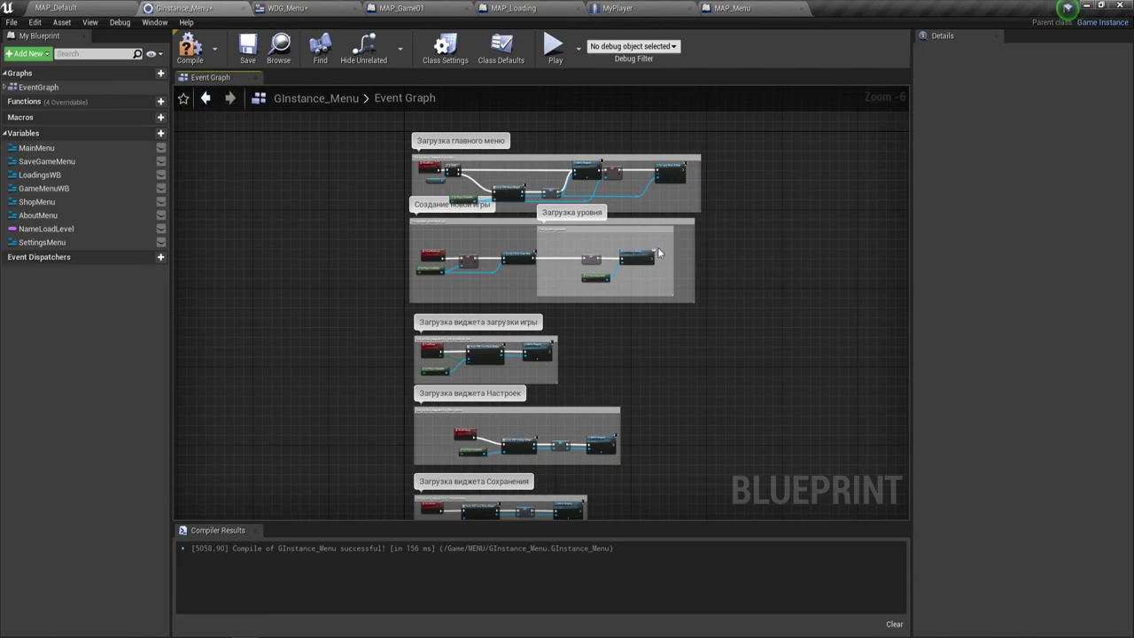
scroll(659, 253, "up", 2)
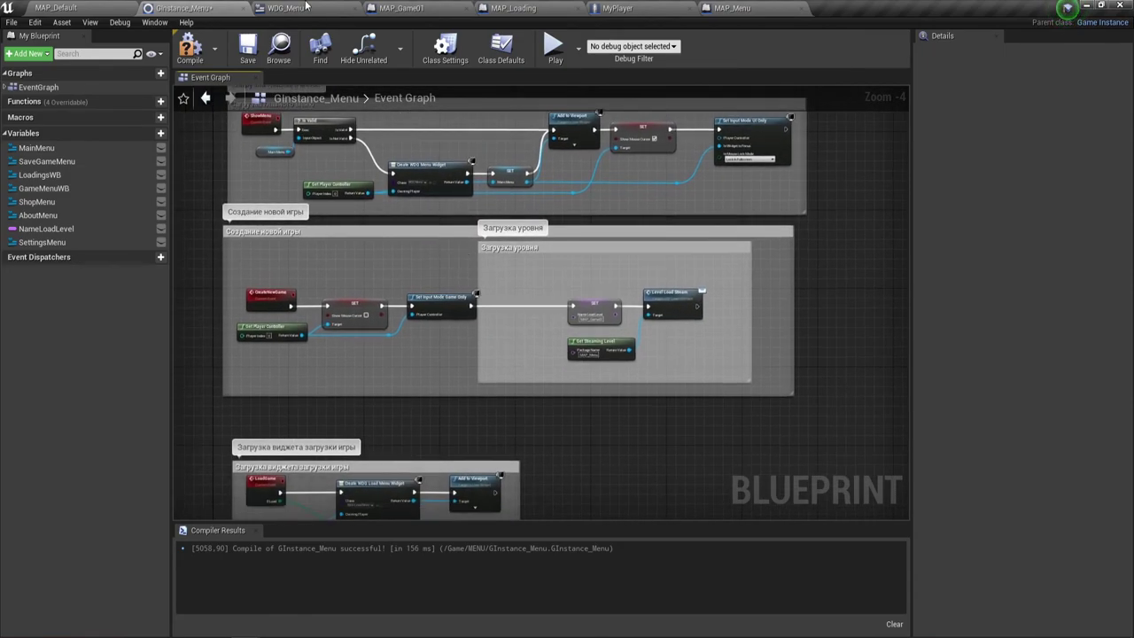
Step: Inspect MAP_Game01's LoadGameEvent chain creating the Main HUD widget and adding it to viewport
left_click(306, 7)
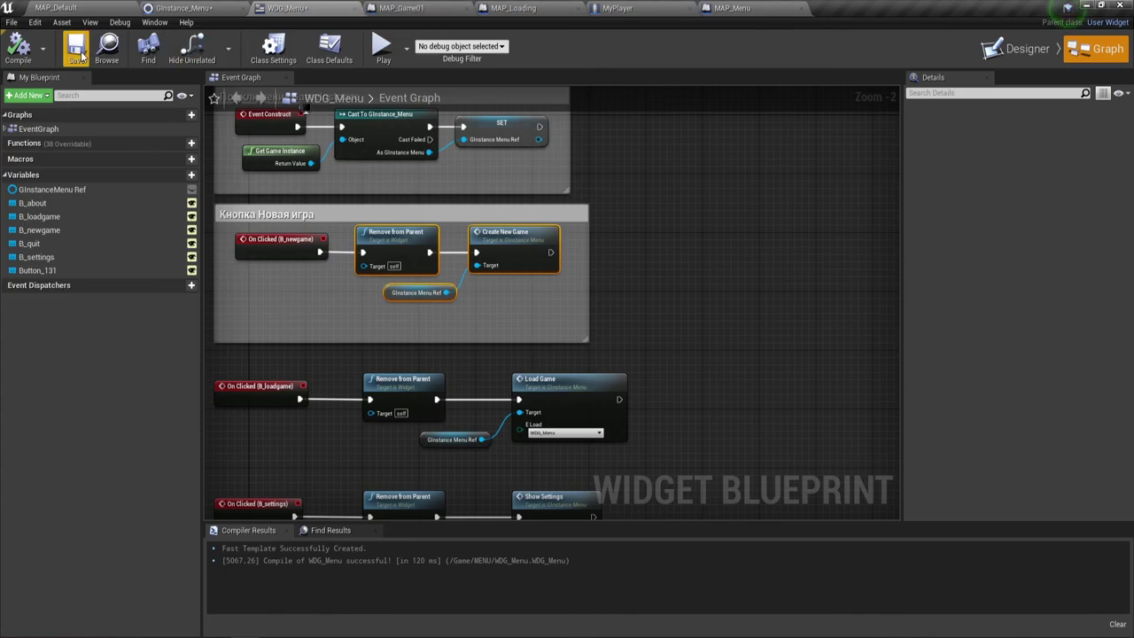
left_click(404, 8)
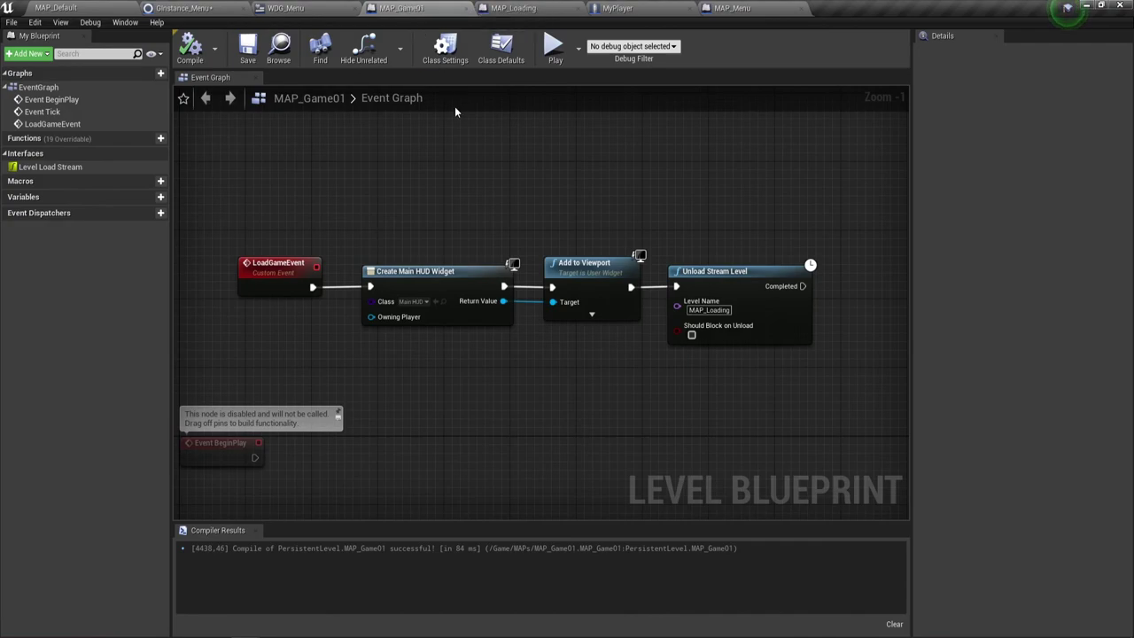
right_click_drag(445, 367, 434, 351)
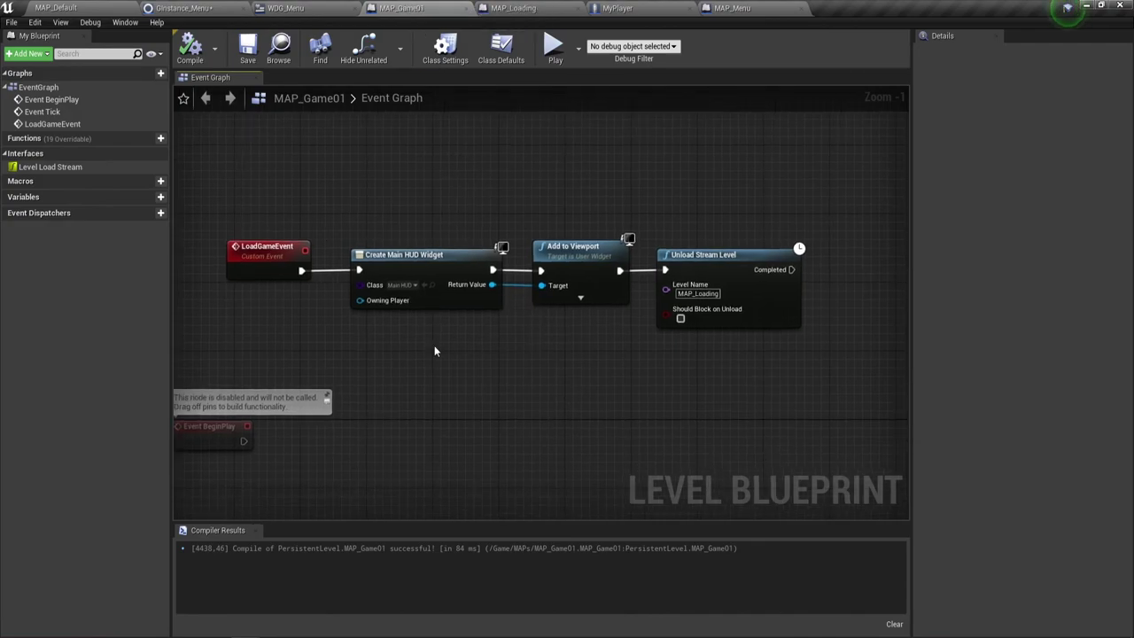
left_click(69, 8)
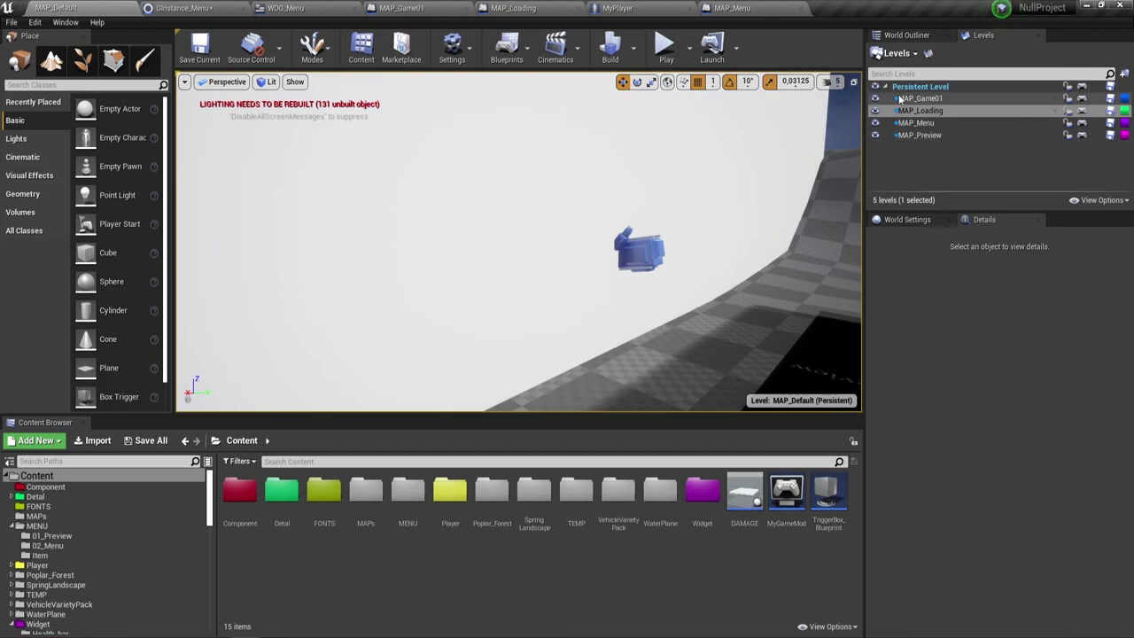
left_click(1068, 99)
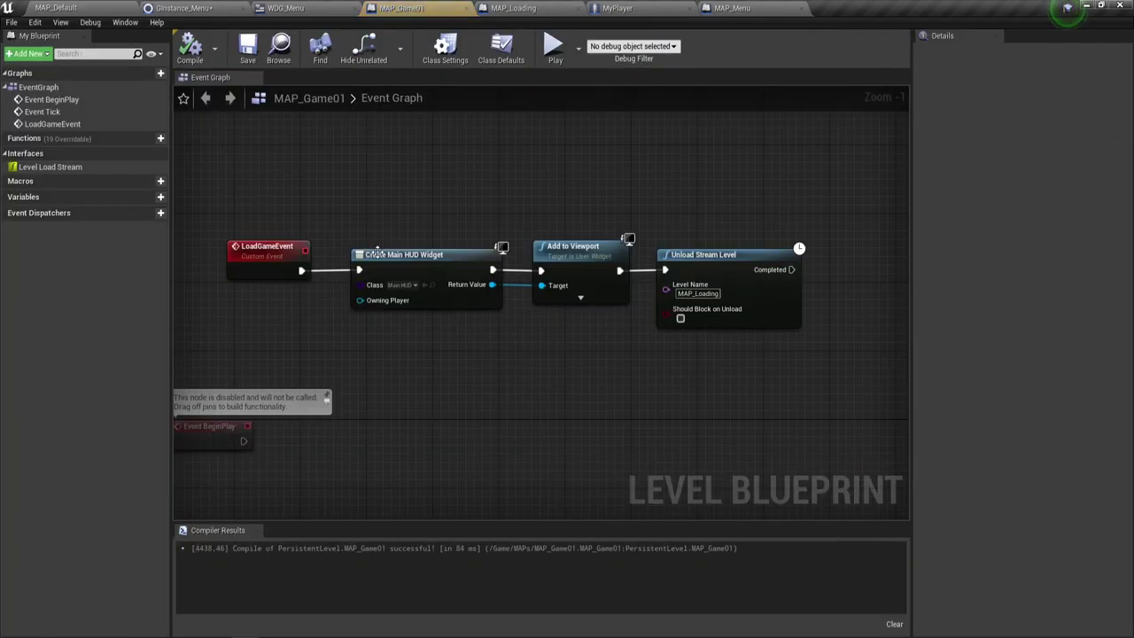
left_click_drag(239, 205, 304, 320)
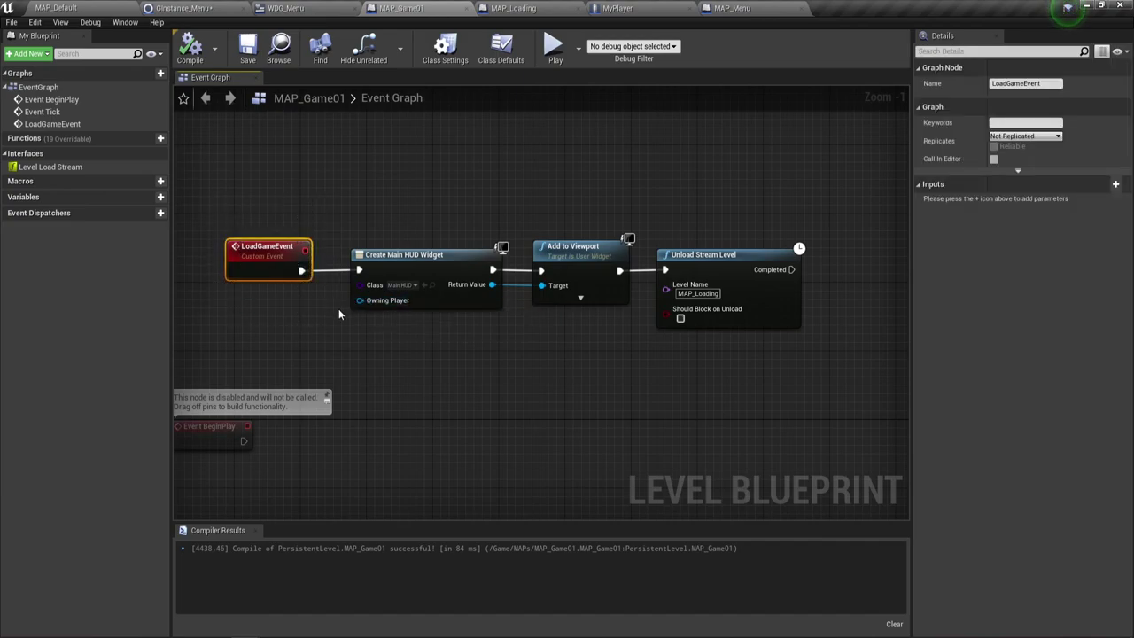
mouse_move(347, 325)
left_mouse_down()
mouse_move(416, 330)
mouse_move(610, 264)
mouse_move(644, 215)
left_mouse_up()
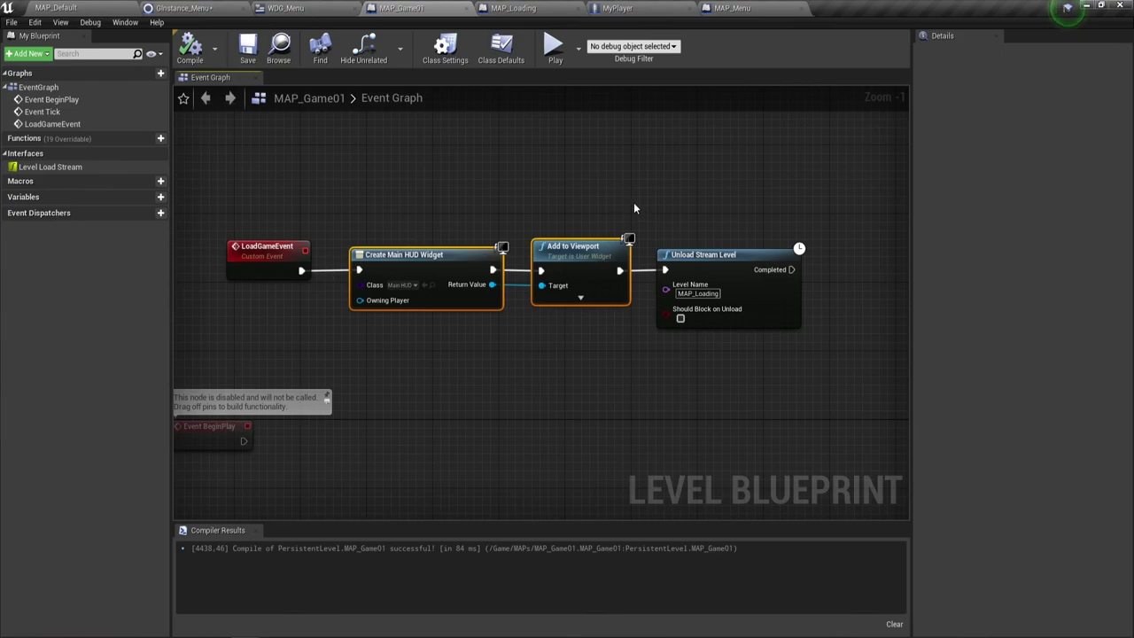
left_click_drag(425, 165, 577, 353)
Step: In MyPlayer's graph, delete the three HUD widget nodes and the input-mode comment box
left_click(618, 8)
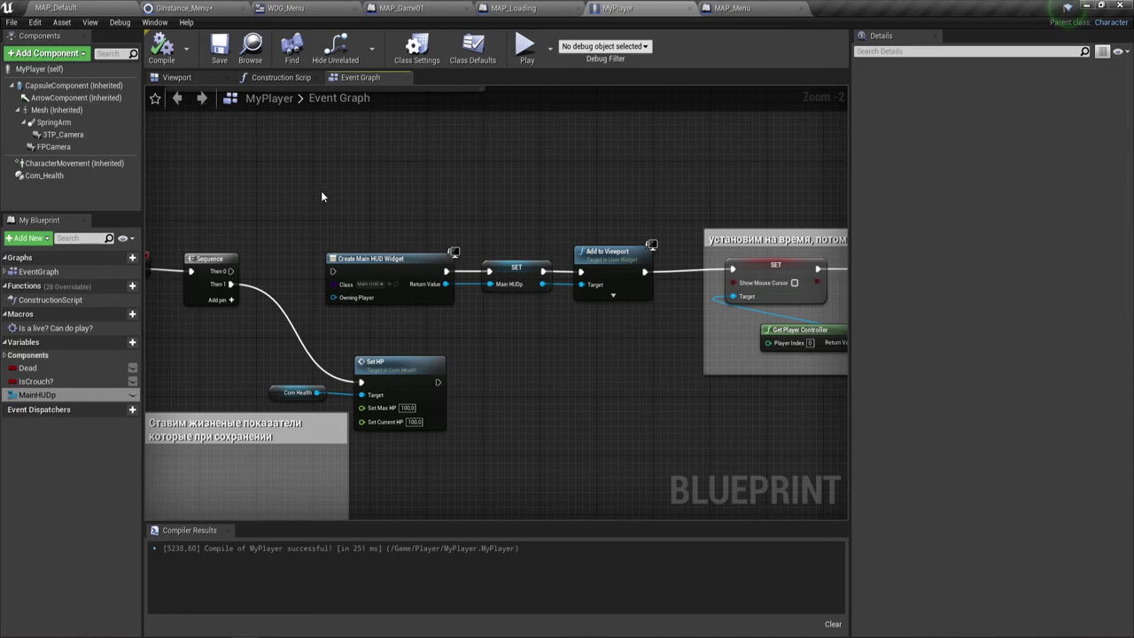
left_click_drag(320, 190, 582, 306)
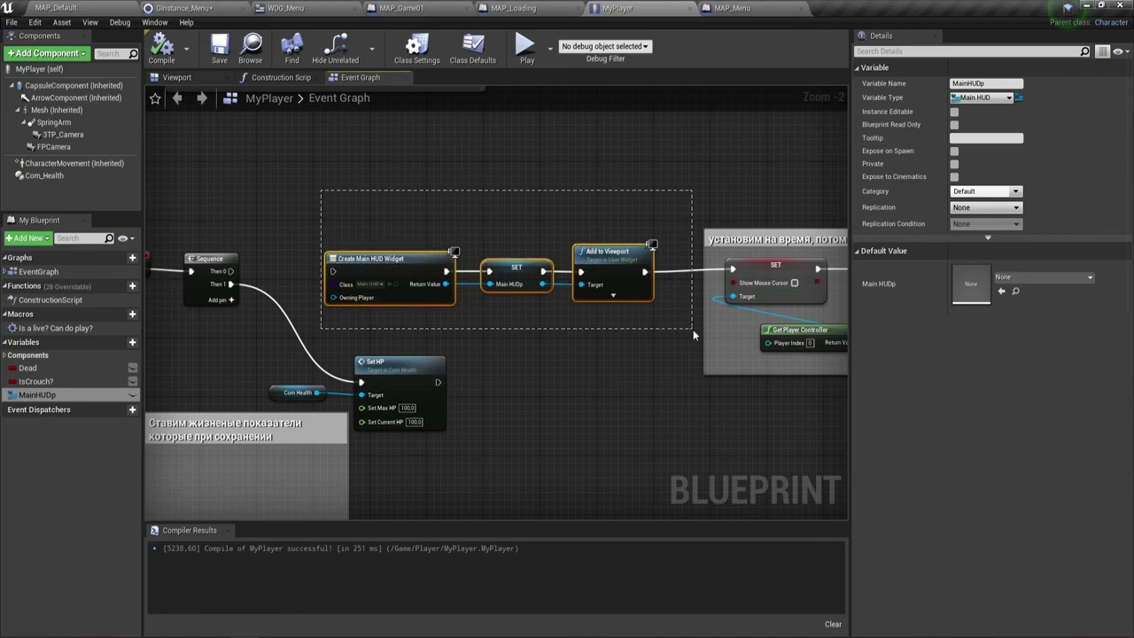
left_click_drag(694, 335, 693, 335)
right_click_drag(593, 349, 464, 319)
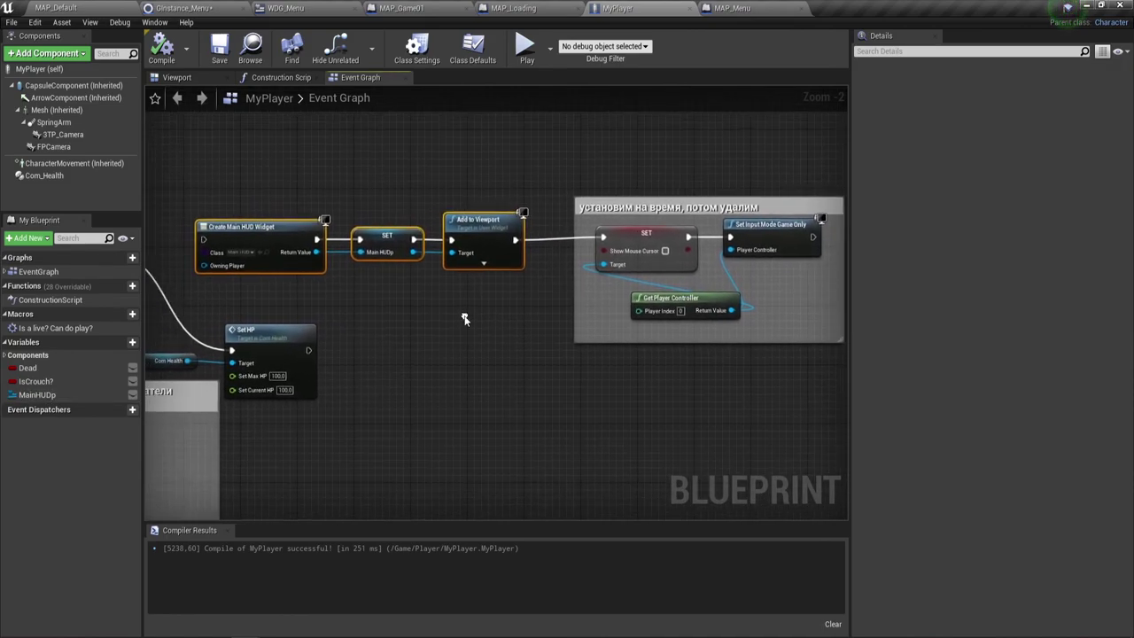
left_click_drag(574, 160, 654, 310)
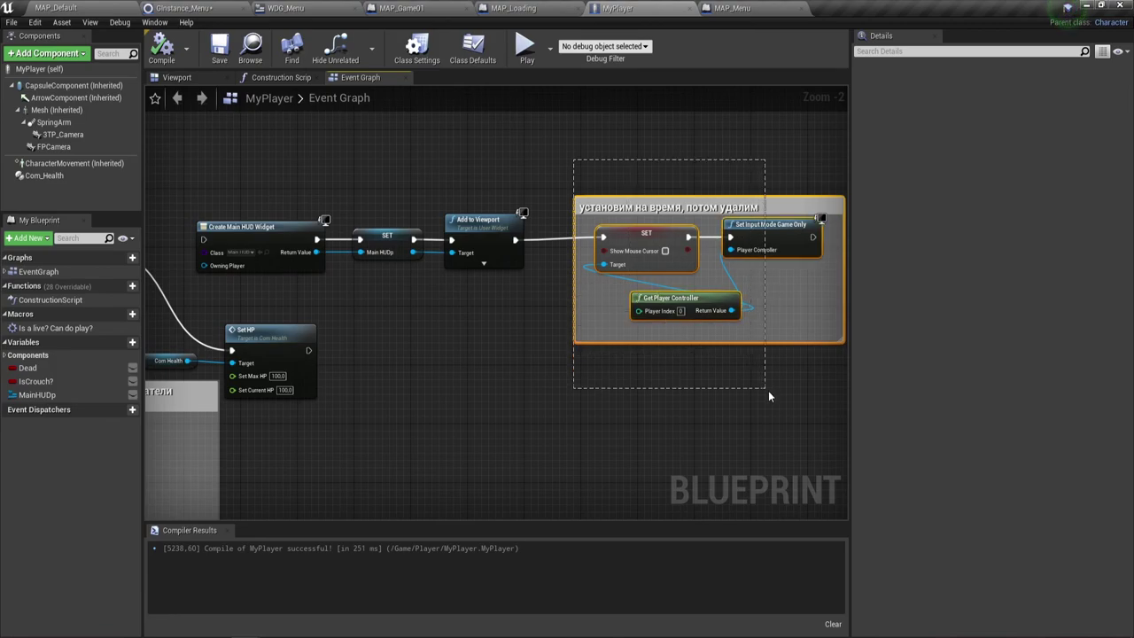
left_click_drag(753, 365, 784, 400)
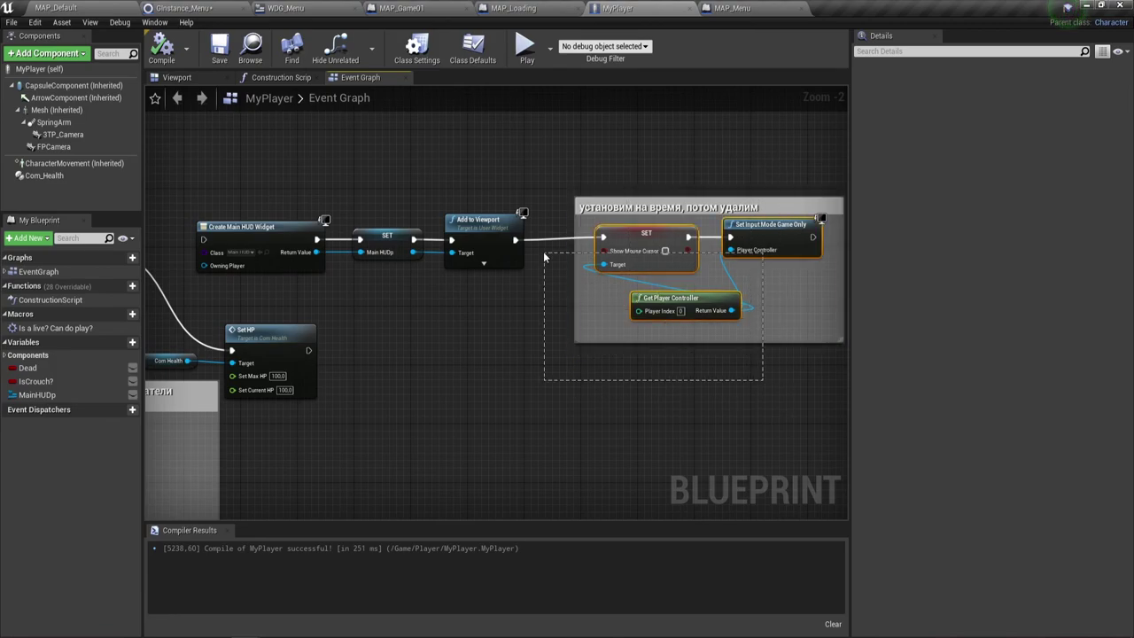
mouse_move(238, 158)
left_mouse_down()
mouse_move(747, 292)
mouse_move(769, 316)
left_mouse_up()
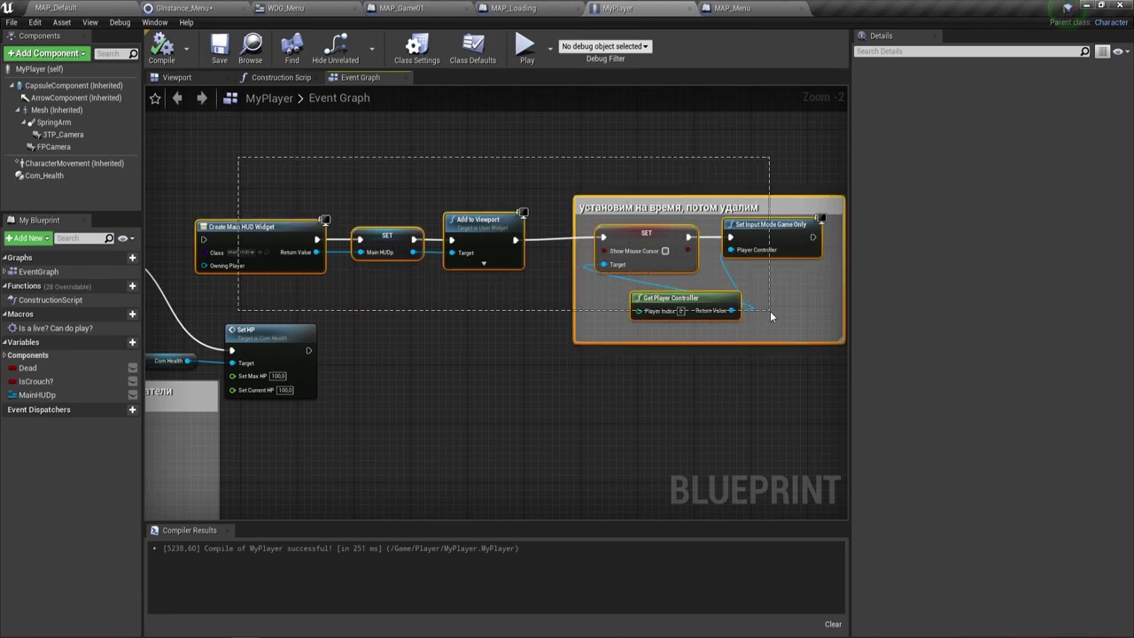
right_click_drag(341, 382, 622, 370)
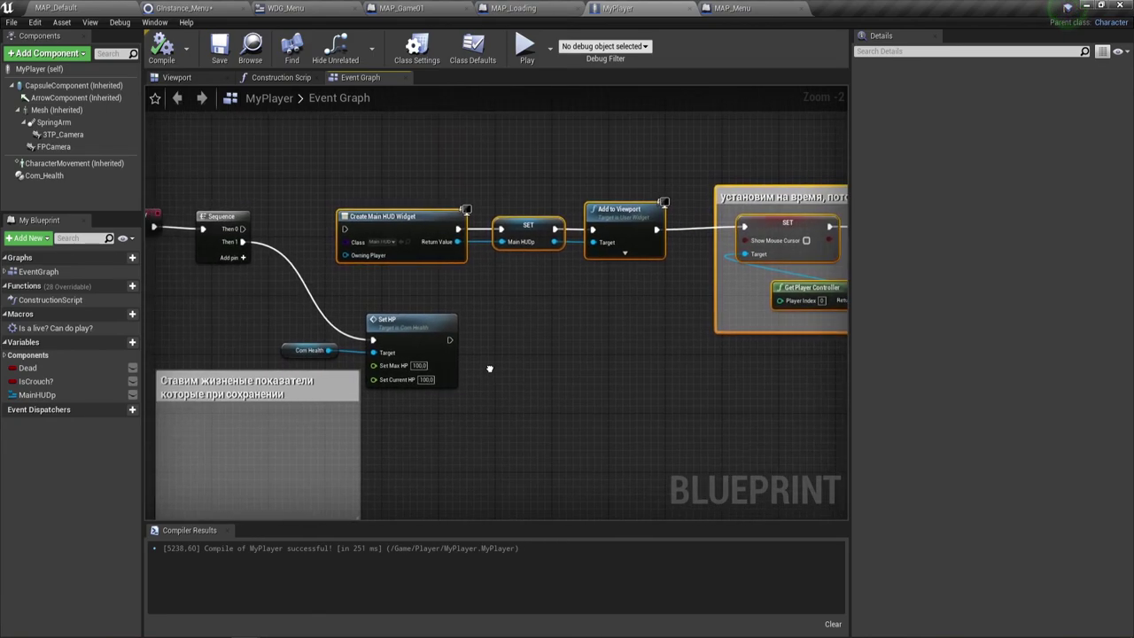
left_click_drag(170, 165, 308, 268)
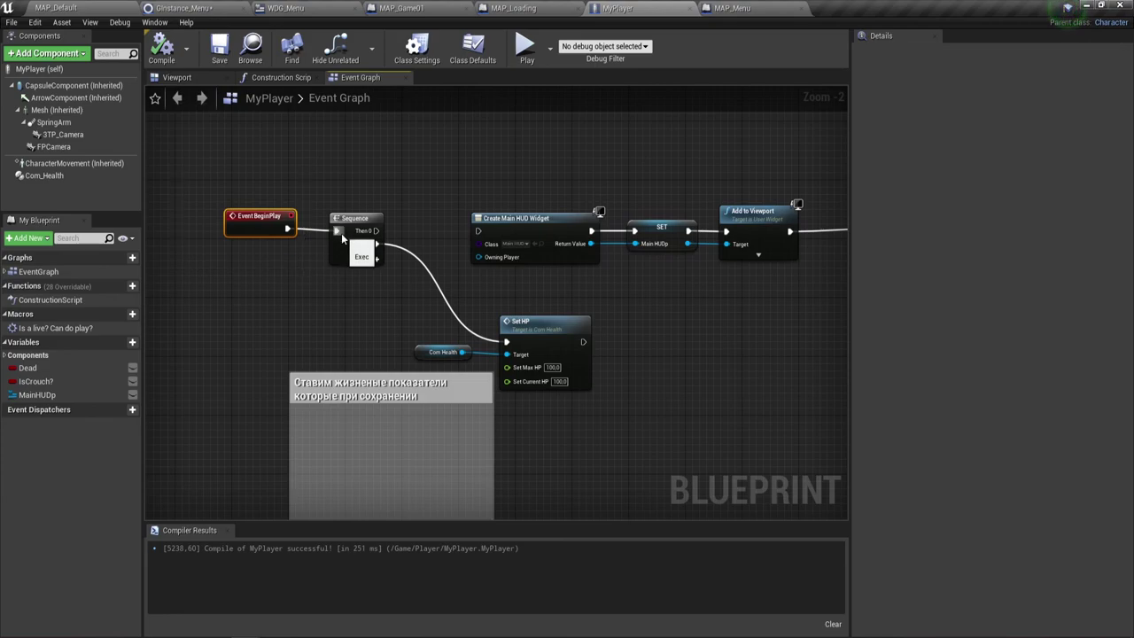
right_click_drag(647, 335, 339, 354)
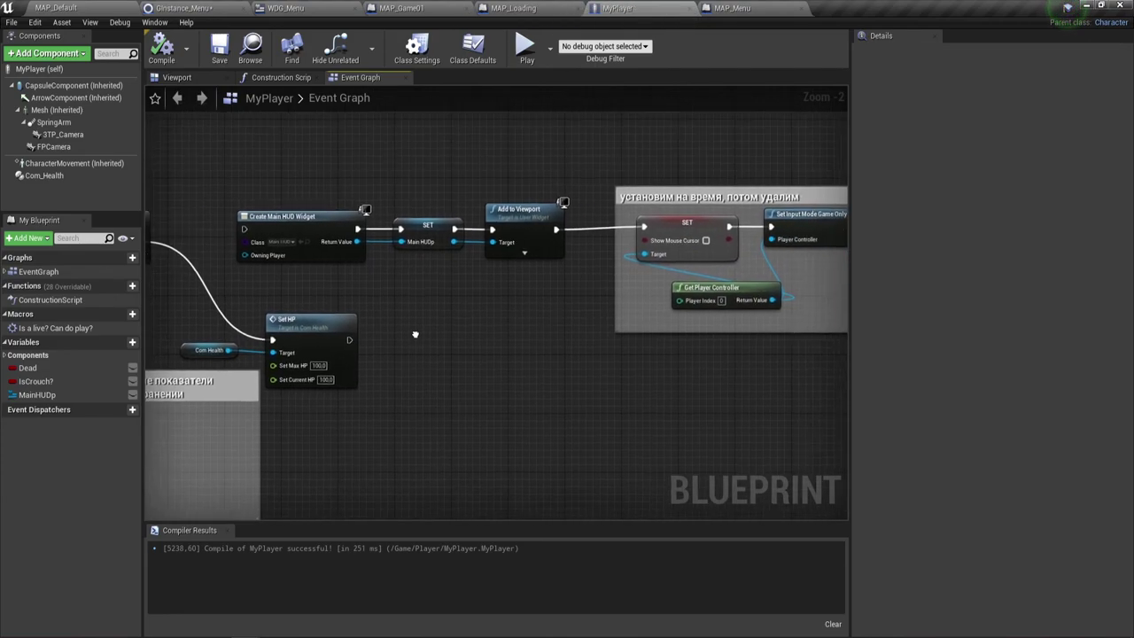
left_click_drag(271, 195, 752, 319)
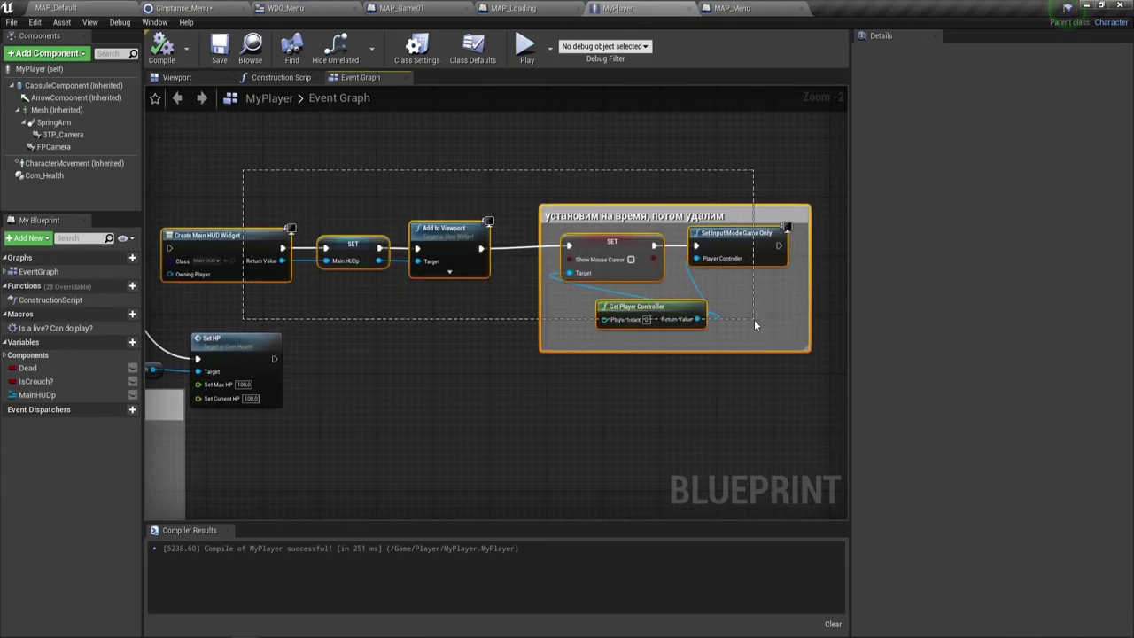
key("Delete")
Step: Recenter the remaining BeginPlay → Set HP chain and compile MyPlayer
right_click_drag(329, 321, 566, 305)
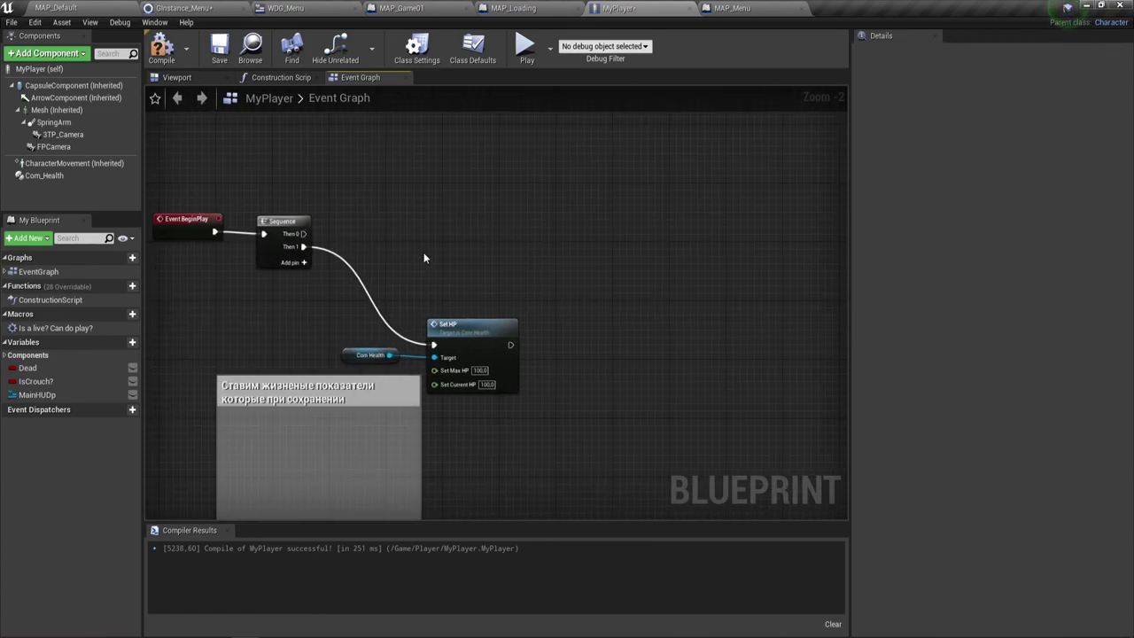
right_click_drag(423, 258, 497, 200)
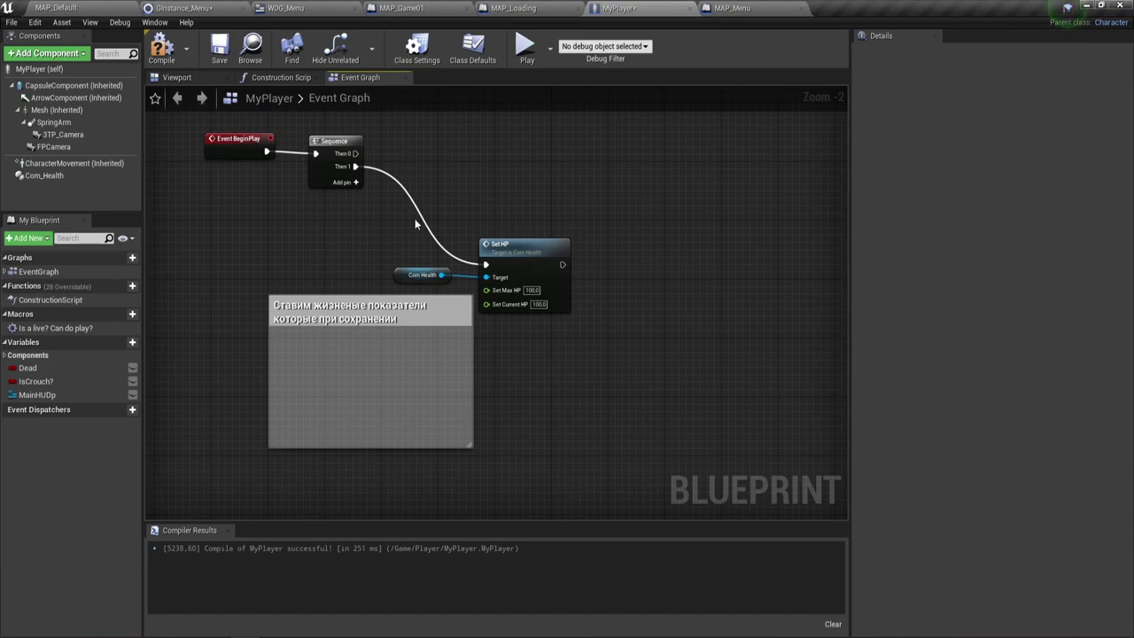
scroll(416, 212, "down", 2)
right_click_drag(427, 170, 431, 248)
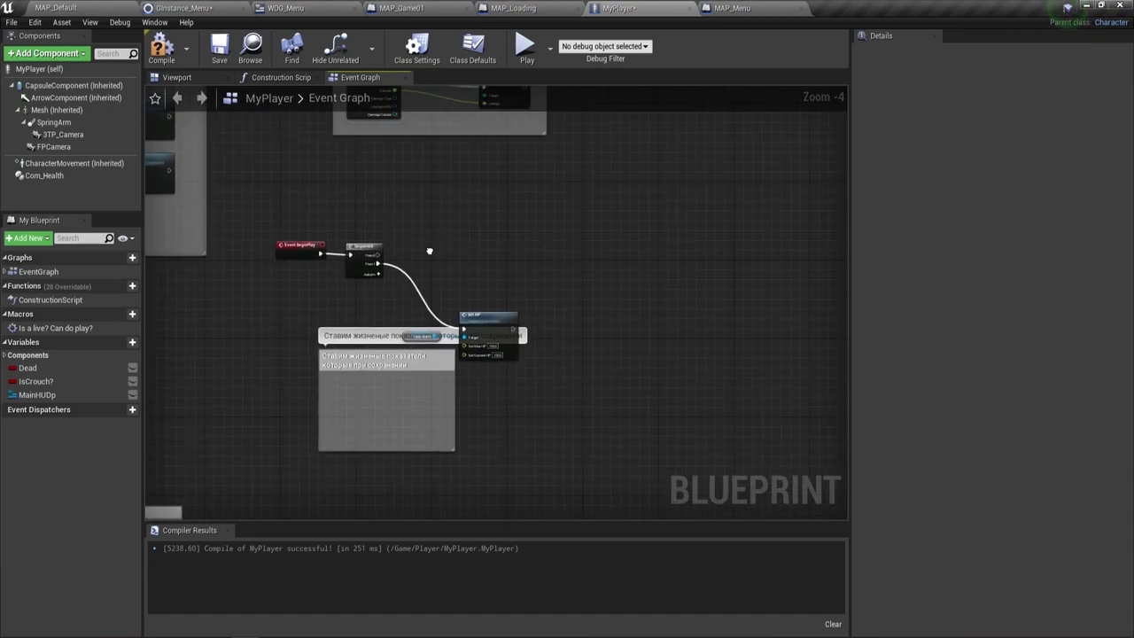
left_click(159, 48)
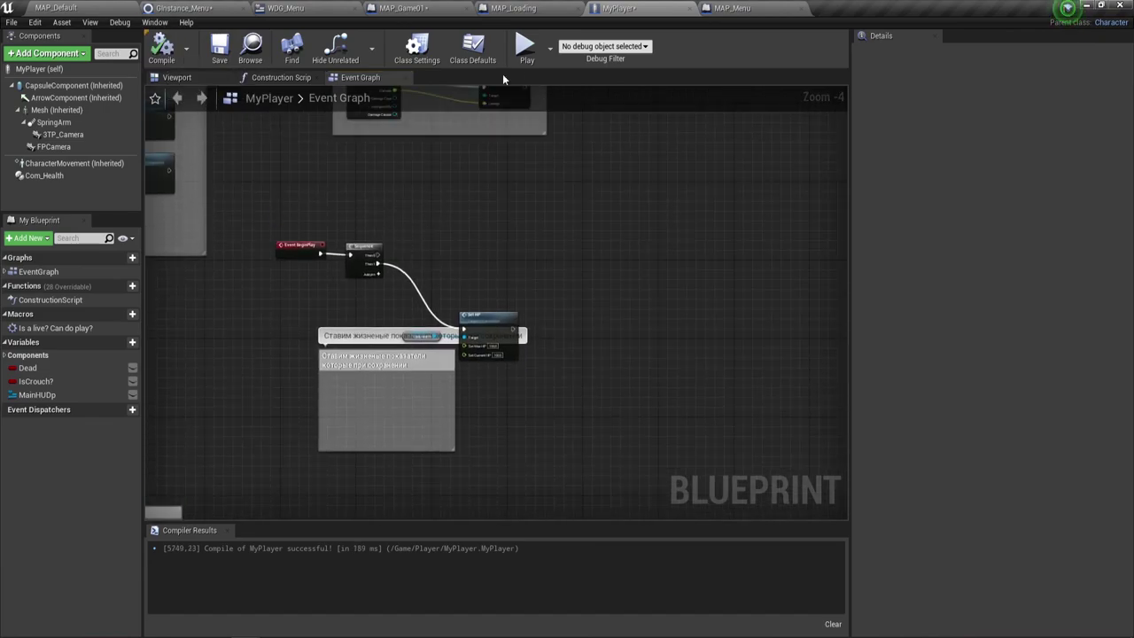
Step: Open MAP_Loading's level blueprint and inspect the Load Stream Level and Unload Stream Level nodes
left_click(530, 9)
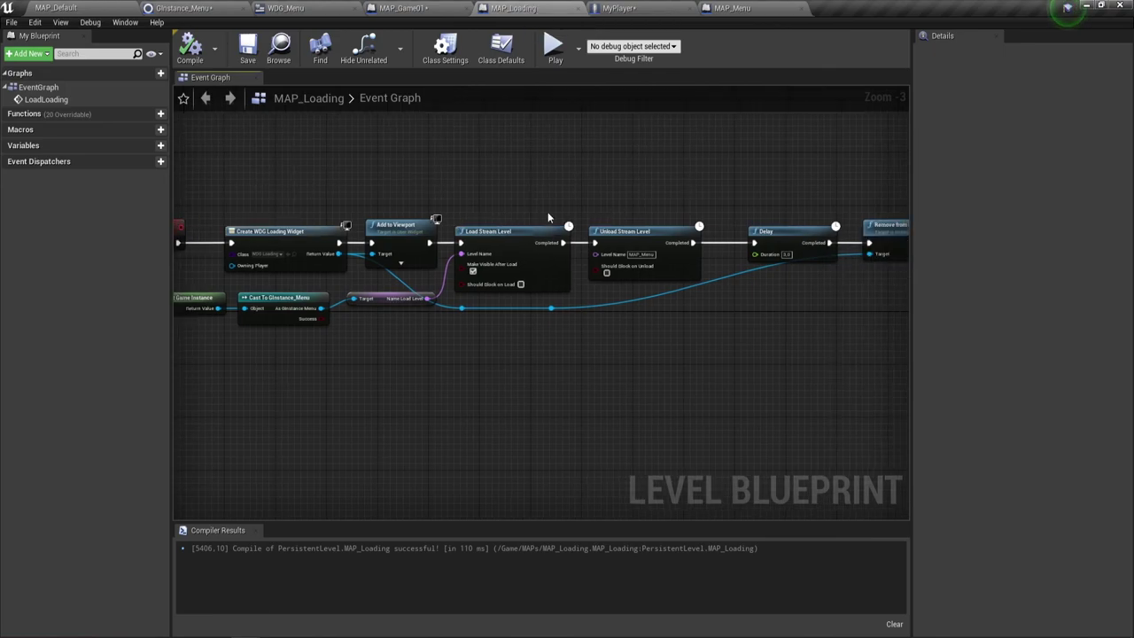
scroll(547, 212, "up", 2)
right_click_drag(484, 197, 573, 210)
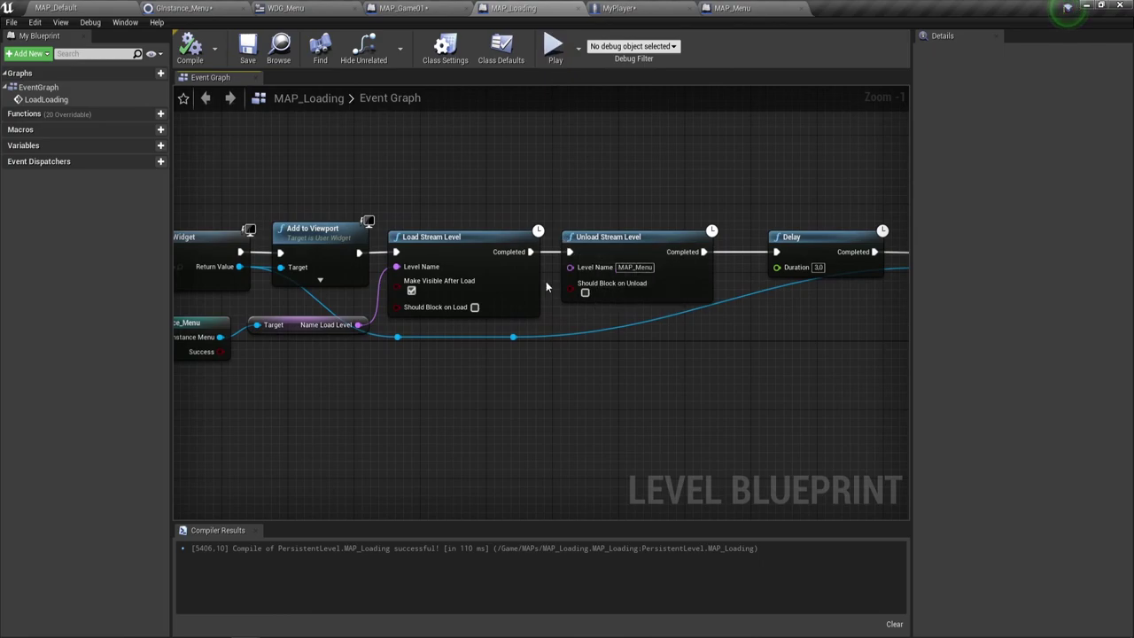
right_click_drag(584, 362, 540, 364)
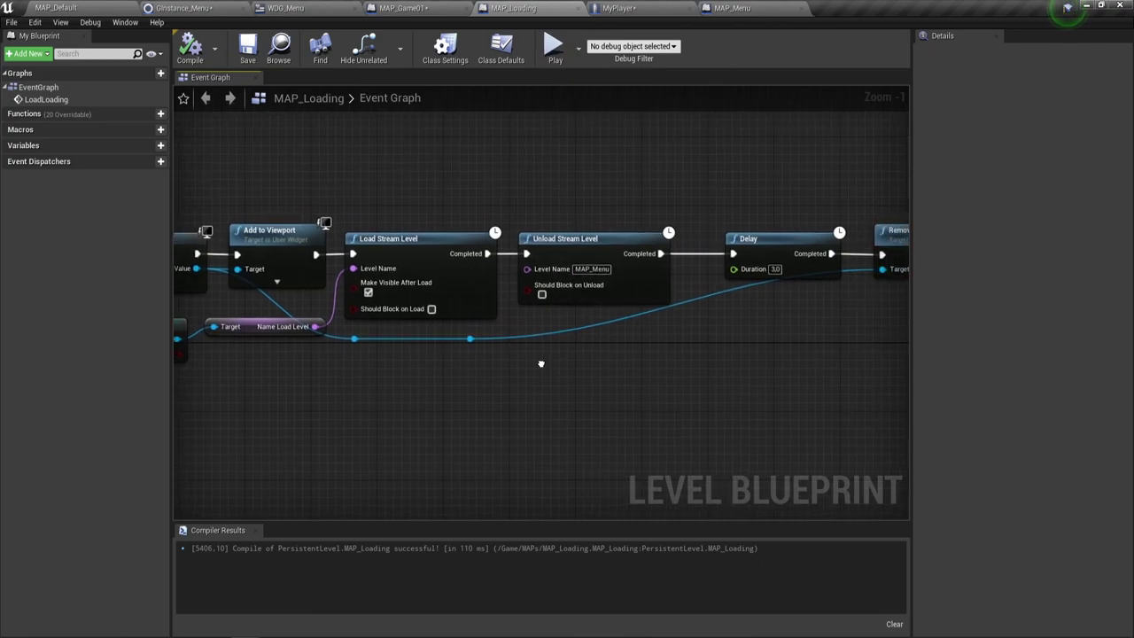
right_click_drag(421, 388, 435, 342)
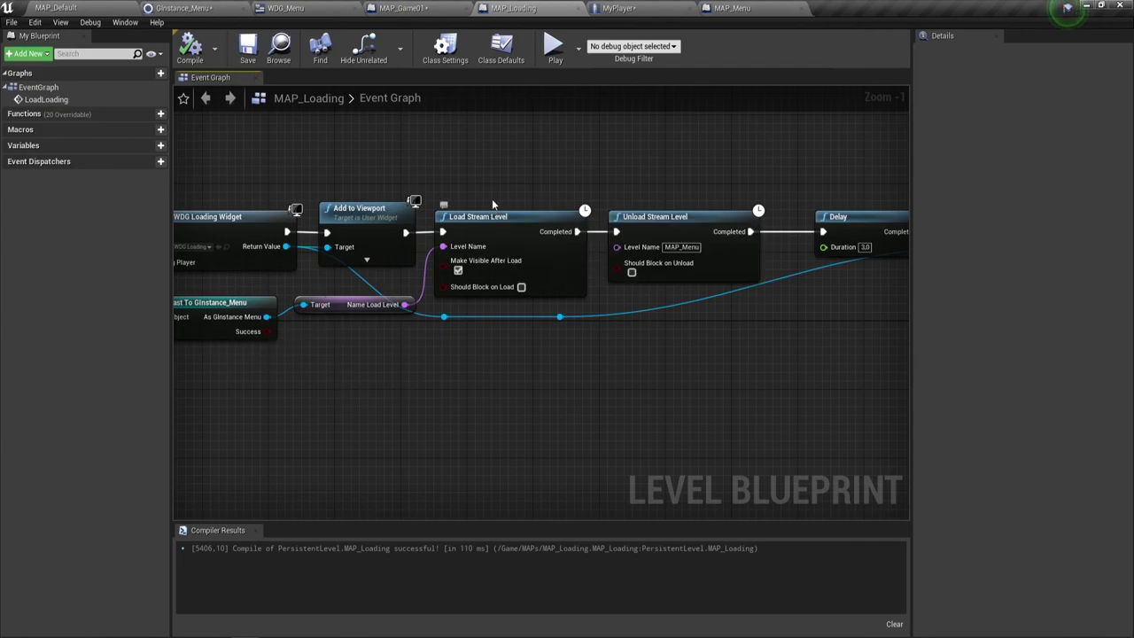
left_click_drag(469, 164, 511, 354)
right_click_drag(654, 381, 608, 404)
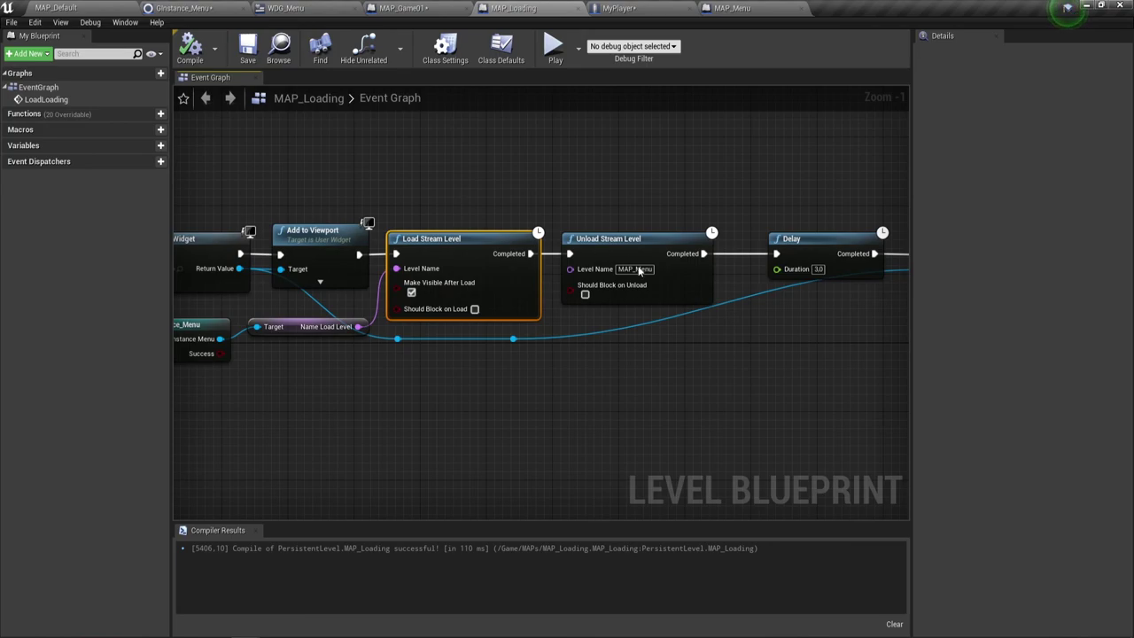
right_click_drag(606, 363, 409, 373)
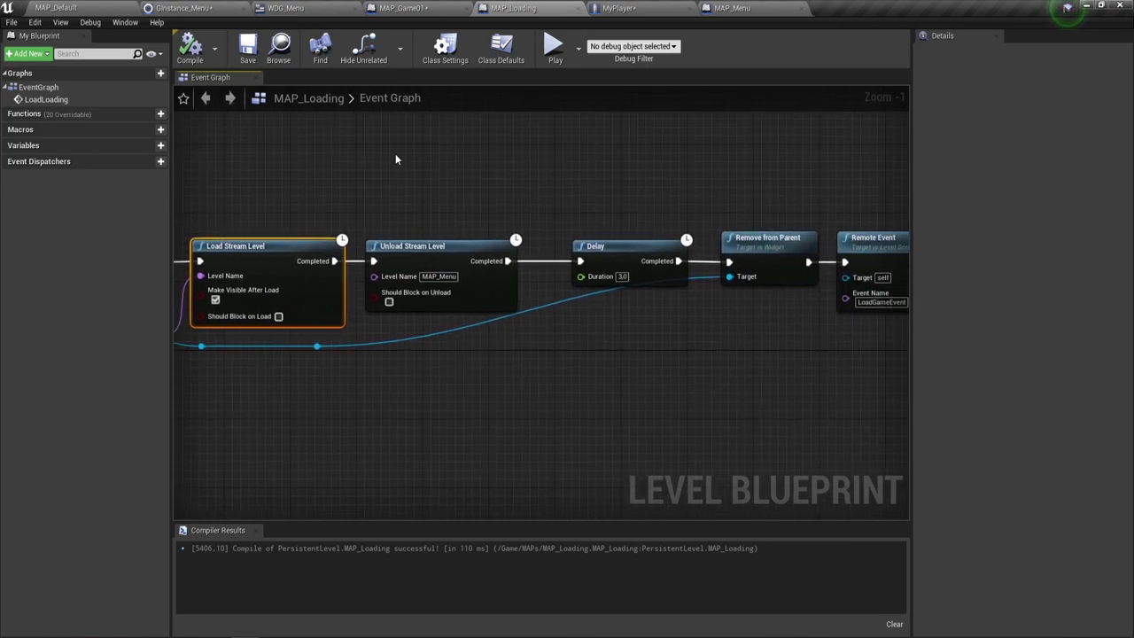
left_click_drag(395, 155, 461, 378)
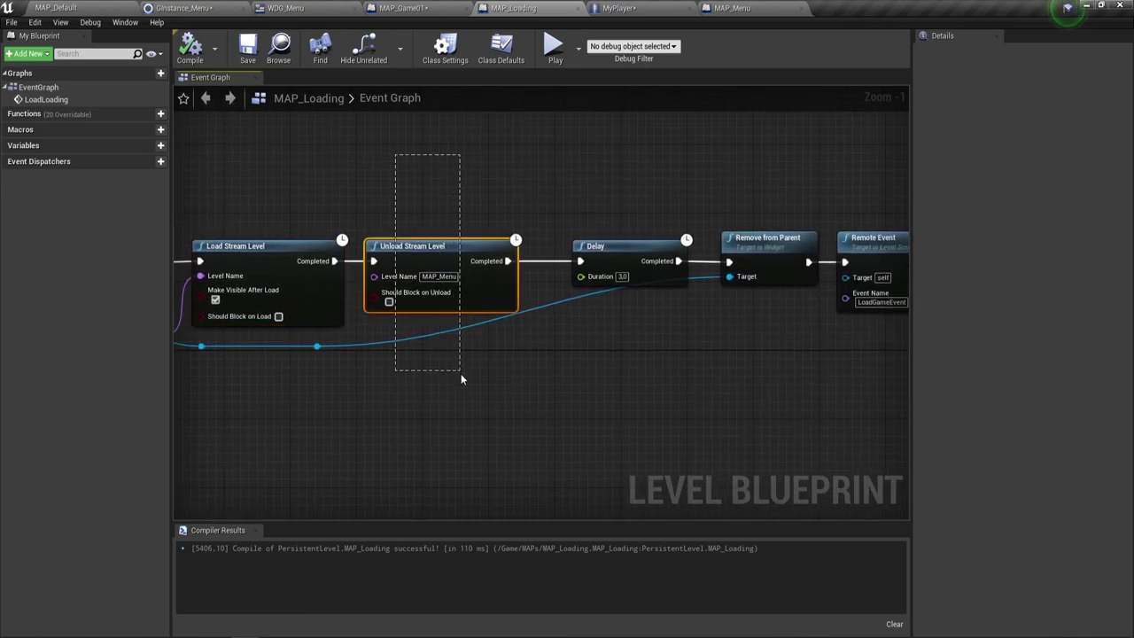
left_click_drag(461, 379, 462, 379)
Step: Check Remove from Parent and the loading widget nodes, then select Unload Stream Level
right_click_drag(541, 249, 455, 252)
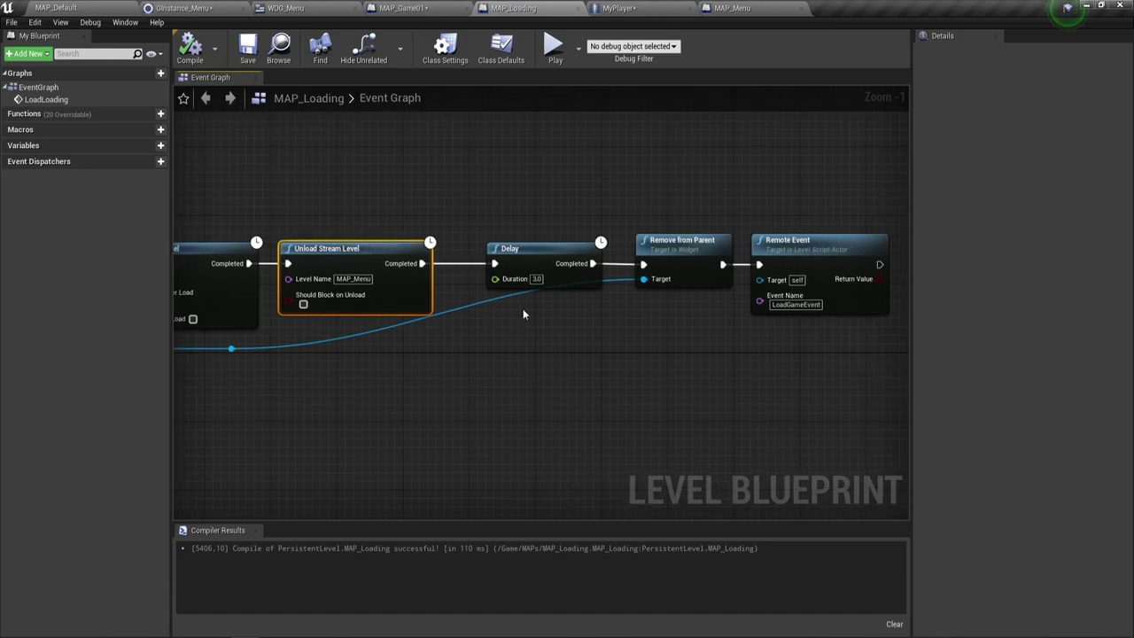
mouse_move(663, 162)
left_mouse_down()
mouse_move(745, 367)
mouse_move(728, 379)
left_mouse_up()
left_click(572, 400)
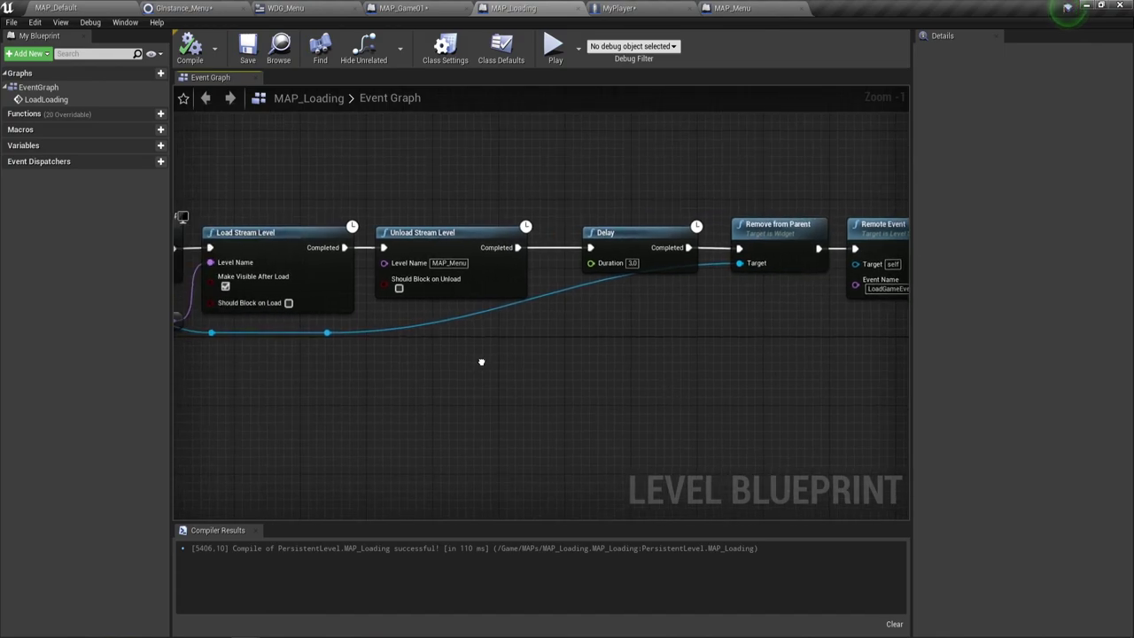
right_click_drag(572, 400, 720, 384)
mouse_move(552, 366)
right_mouse_down()
mouse_move(608, 362)
mouse_move(515, 360)
right_mouse_up()
scroll(607, 362, "down", 1)
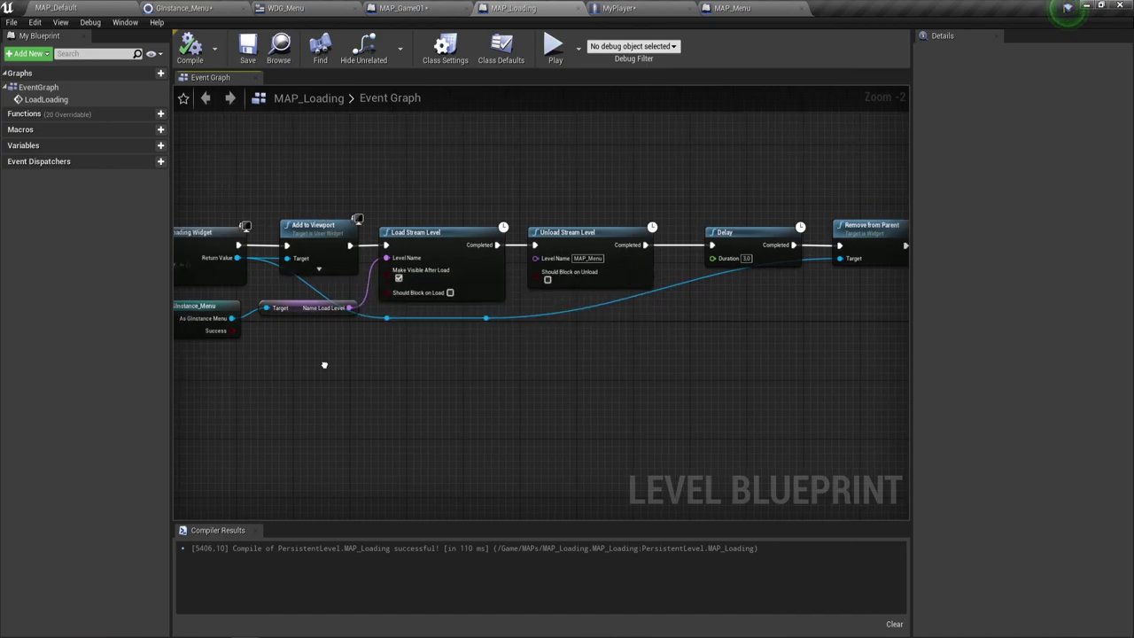
right_click_drag(324, 361, 406, 368)
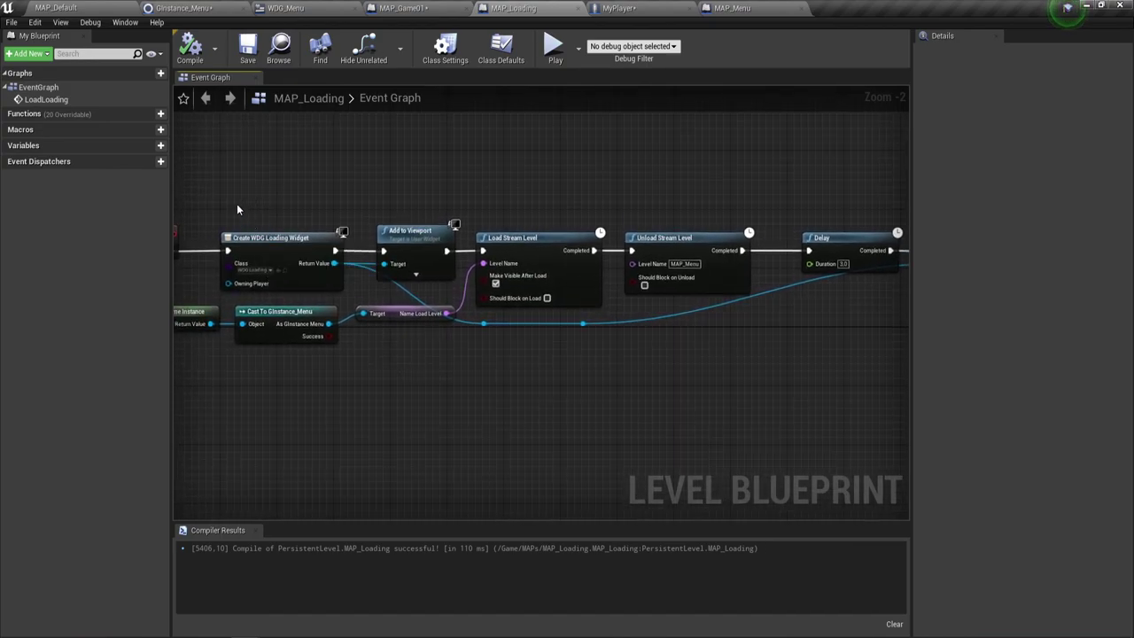
left_click_drag(237, 204, 409, 275)
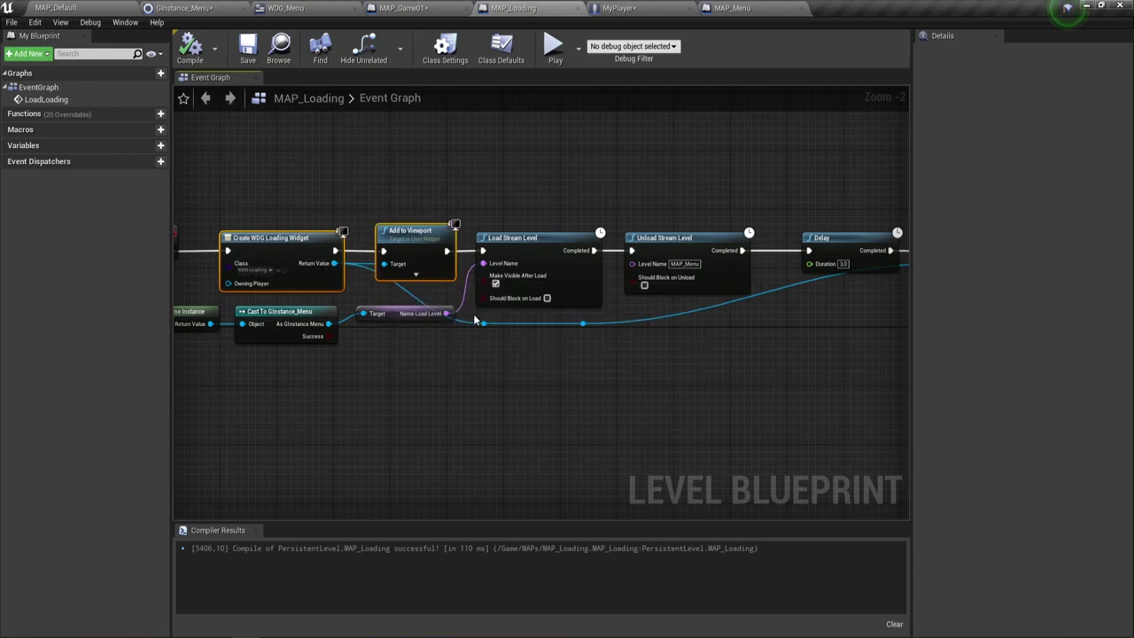
right_click_drag(581, 386, 556, 377)
right_click_drag(421, 393, 474, 396)
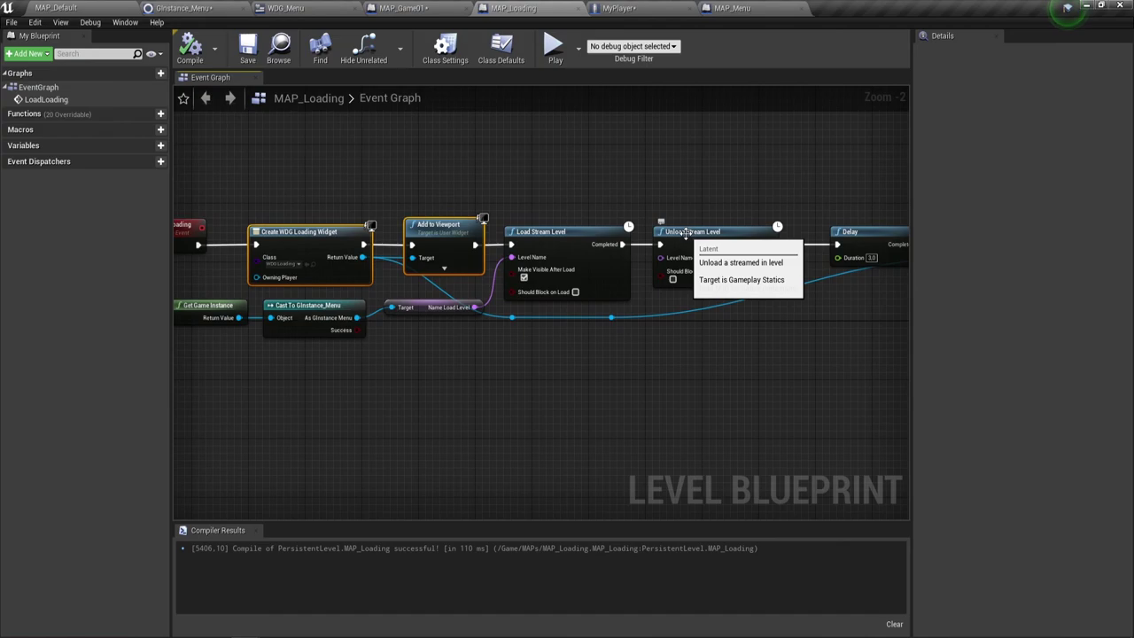
left_click(694, 234)
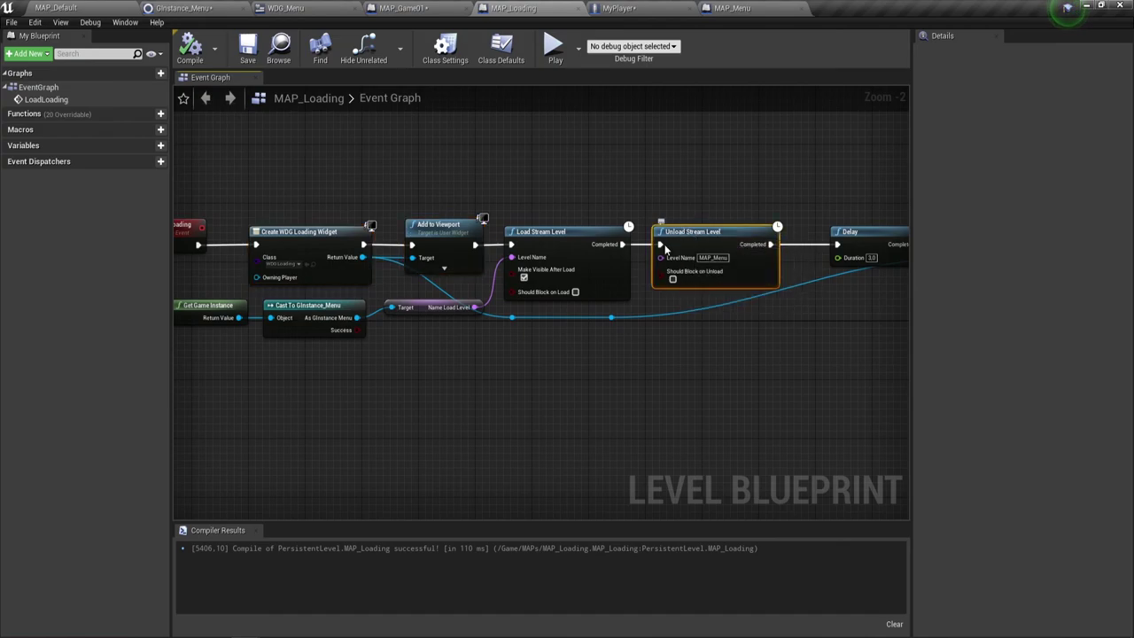
Step: Break Unload Stream Level's links and pull it out of the chain
left_click(660, 245, "alt")
left_click(770, 244, "alt")
mouse_move(674, 232)
left_mouse_down()
mouse_move(419, 162)
mouse_move(461, 213)
left_mouse_up()
scroll(622, 327, "up", 1)
mouse_move(633, 342)
right_mouse_down()
mouse_move(562, 254)
mouse_move(534, 265)
right_mouse_up()
scroll(548, 289, "down", 1)
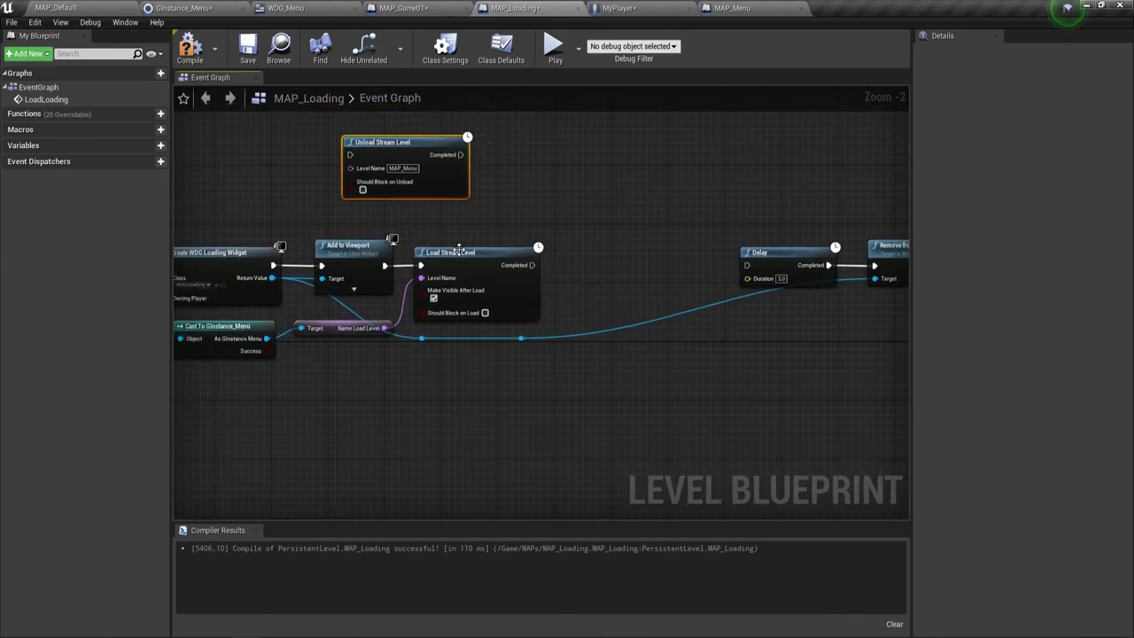
Step: Place Unload Stream Level between Add to Viewport and Load Stream Level and rewire the exec pins
mouse_move(266, 396)
left_mouse_down()
mouse_move(485, 256)
mouse_move(663, 262)
left_mouse_up()
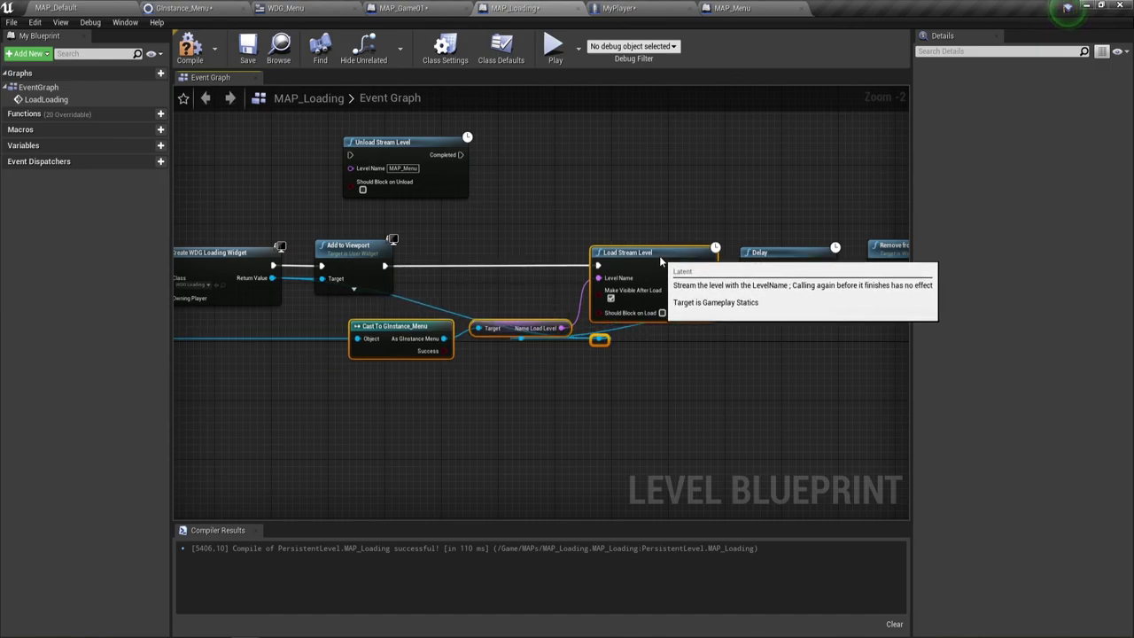
left_click_drag(420, 155, 490, 265)
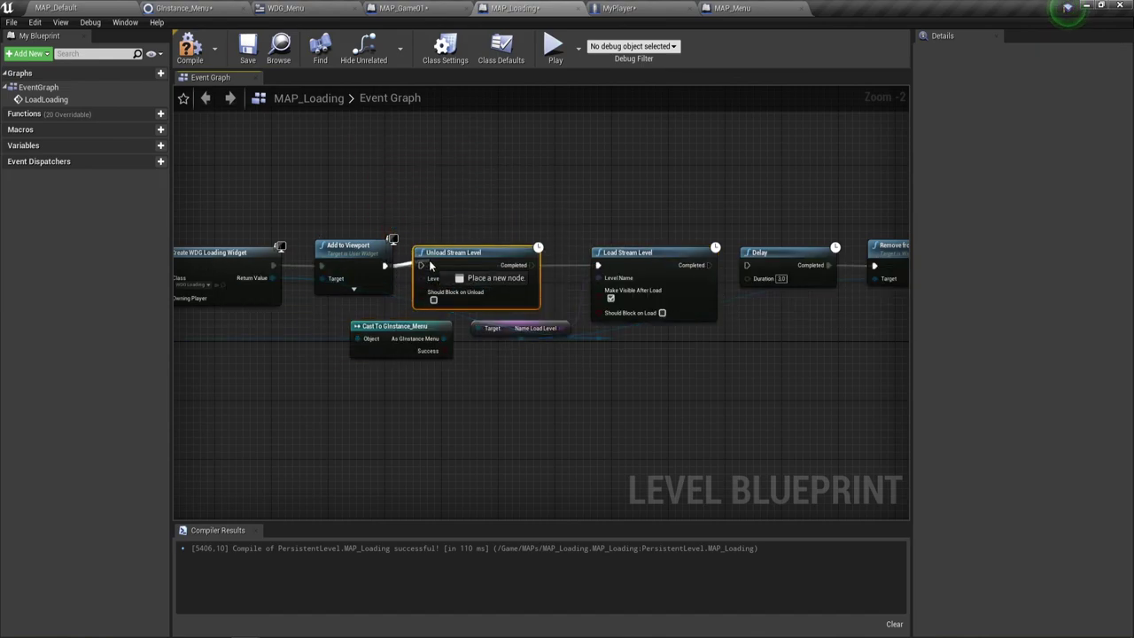
left_click_drag(388, 265, 422, 265)
left_click_drag(529, 265, 600, 264)
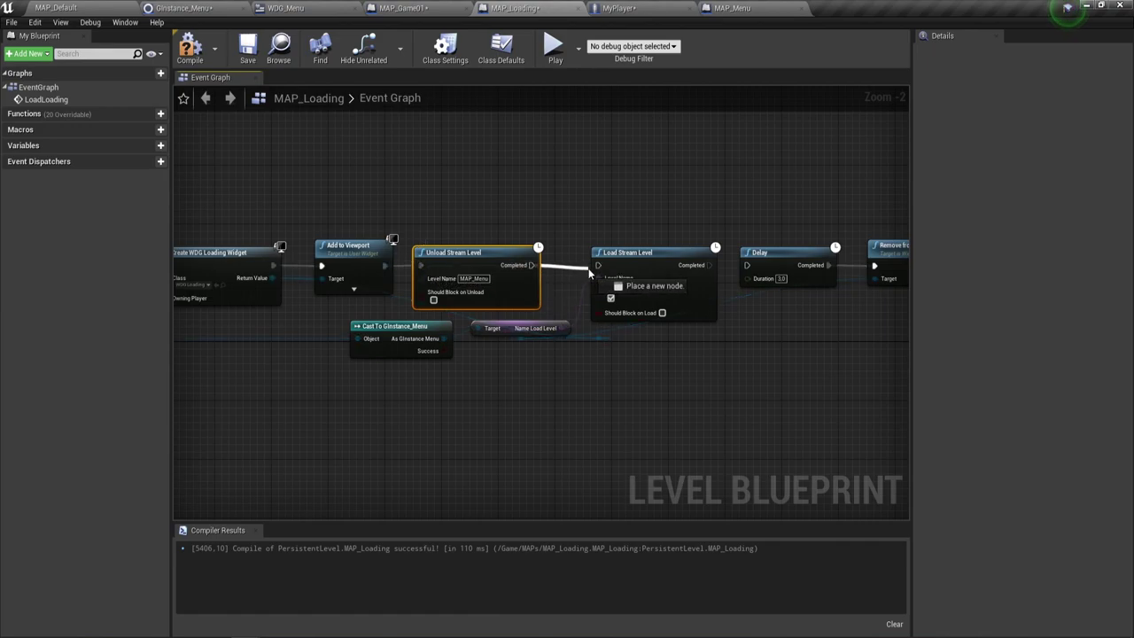
right_click_drag(685, 404, 542, 400)
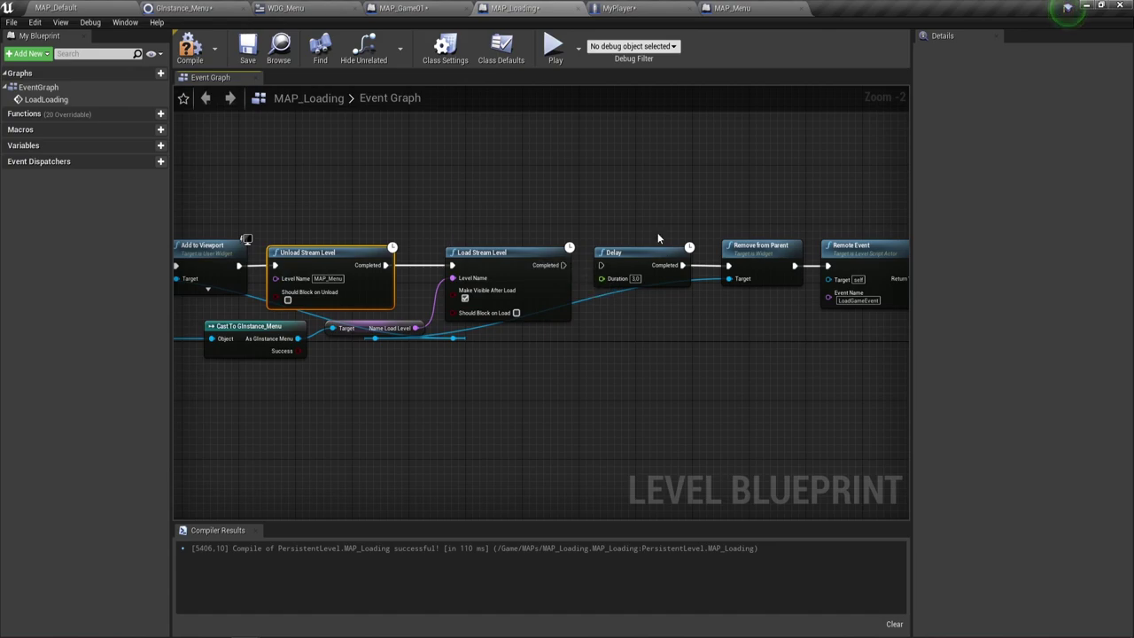
Step: Move the reroute point on the Remove from Parent target wire lower
left_click_drag(625, 211, 668, 364)
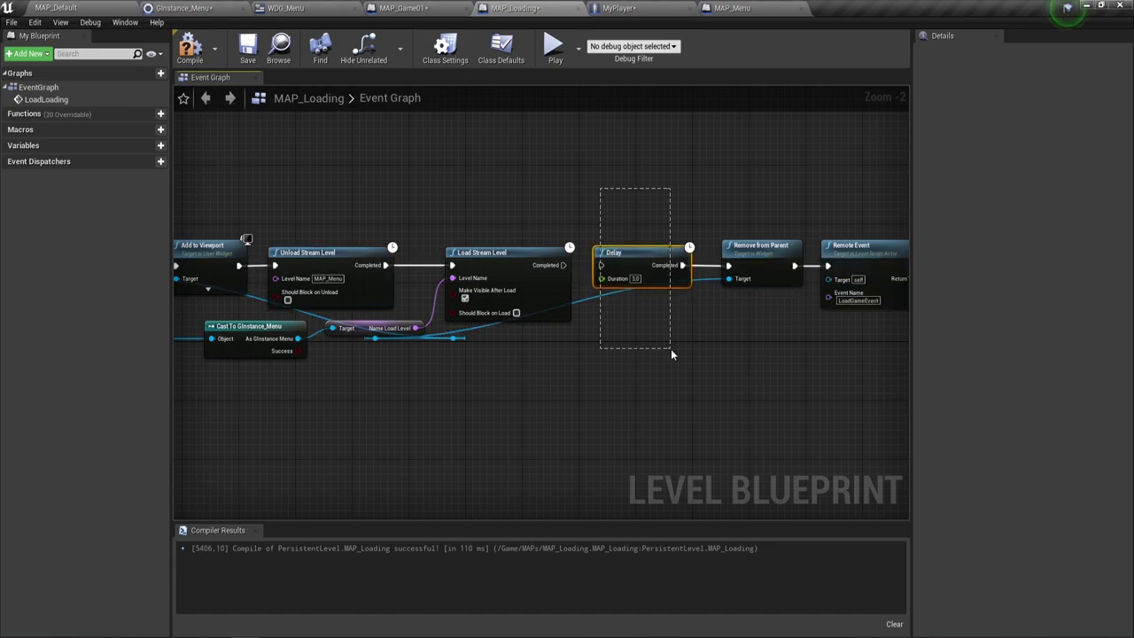
left_click_drag(670, 349, 670, 351)
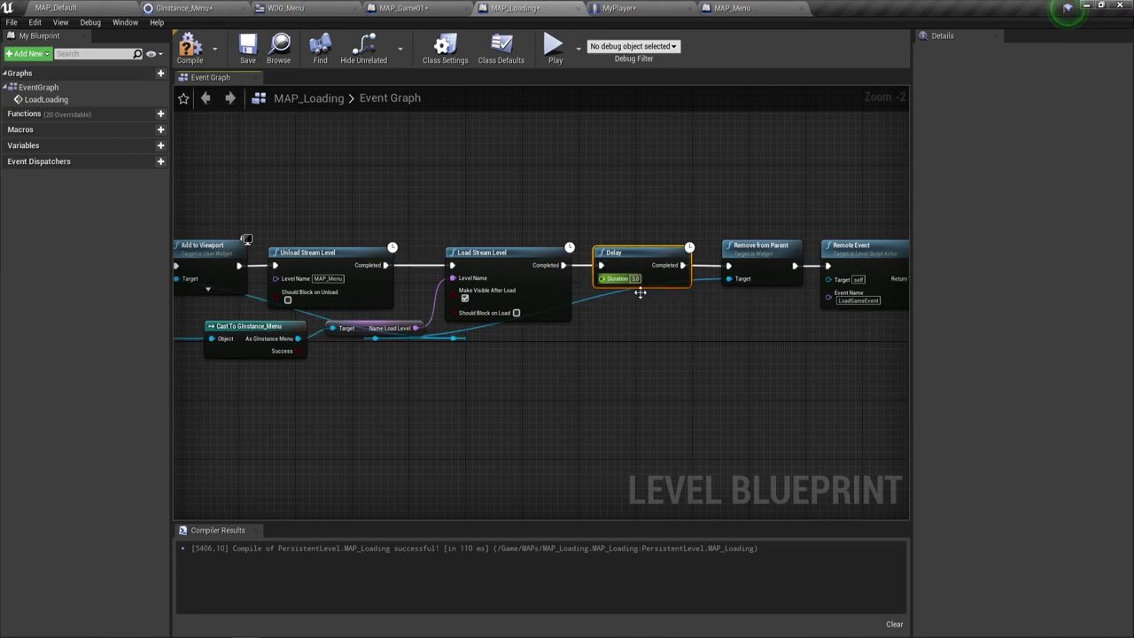
right_click_drag(724, 337, 574, 395)
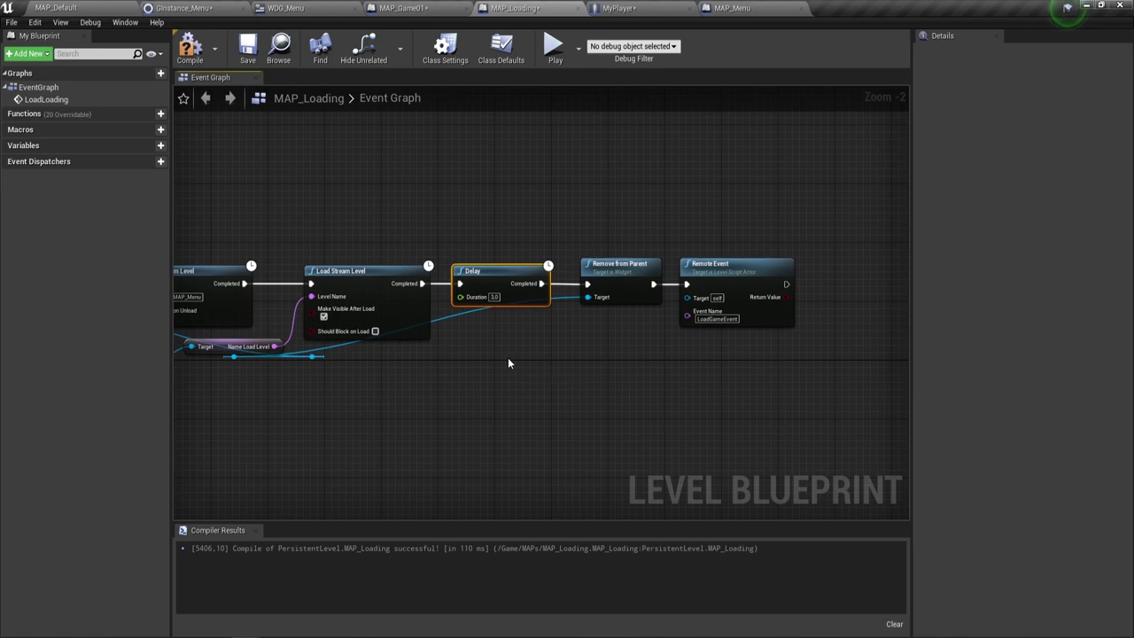
mouse_move(579, 195)
left_mouse_down()
mouse_move(681, 336)
mouse_move(646, 359)
left_mouse_up()
right_click_drag(467, 376, 529, 343)
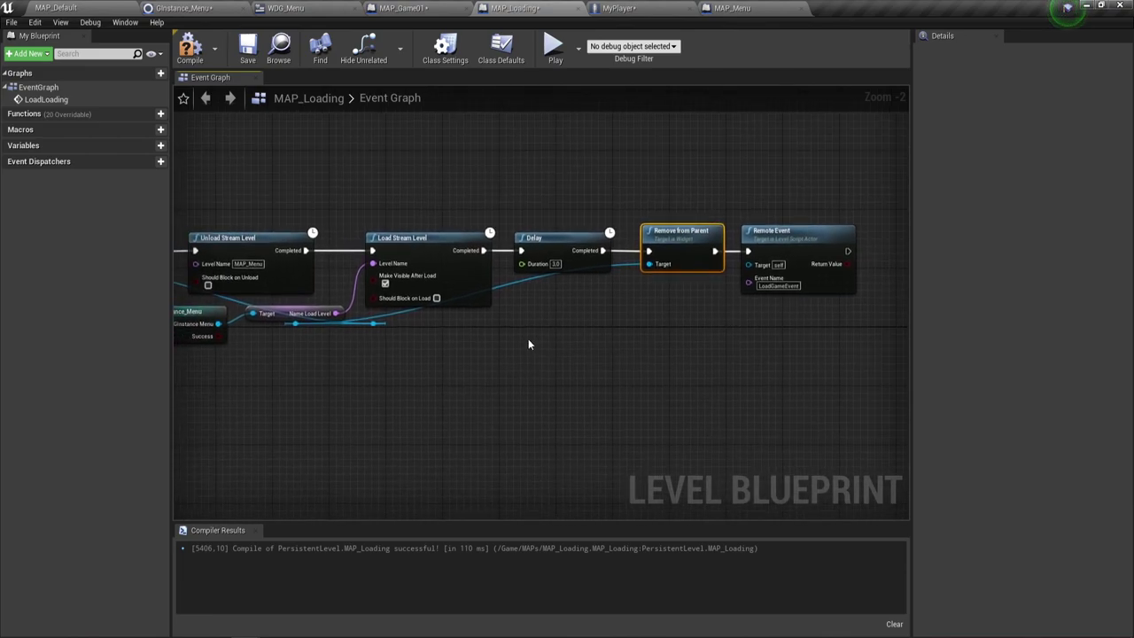
right_click_drag(399, 345, 525, 333)
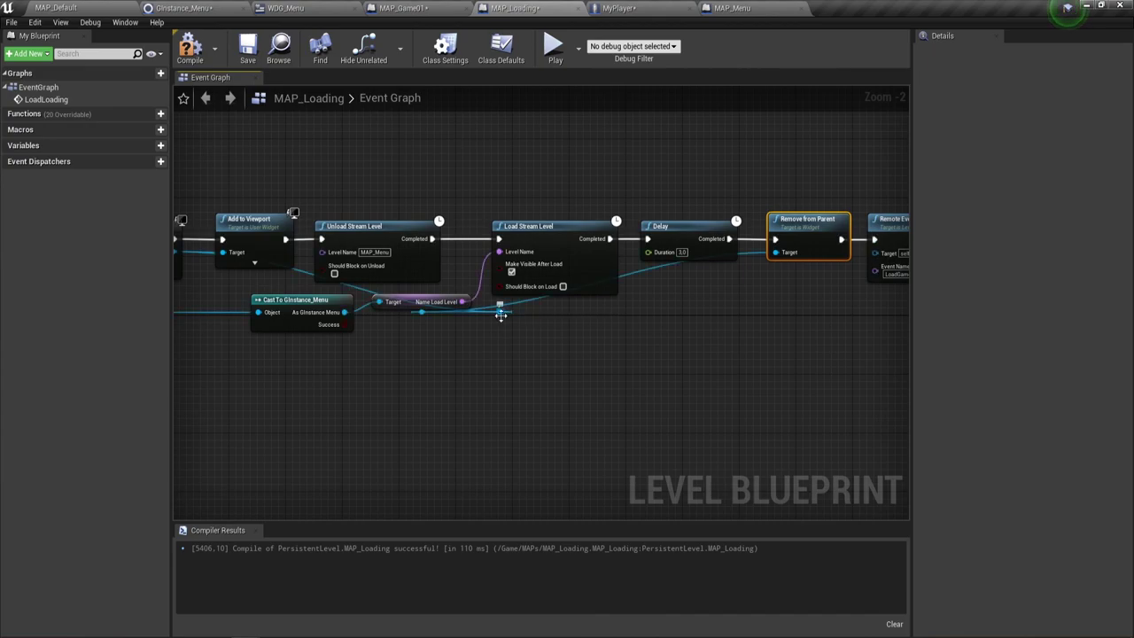
mouse_move(502, 316)
left_mouse_down()
mouse_move(424, 338)
mouse_move(741, 333)
left_mouse_up()
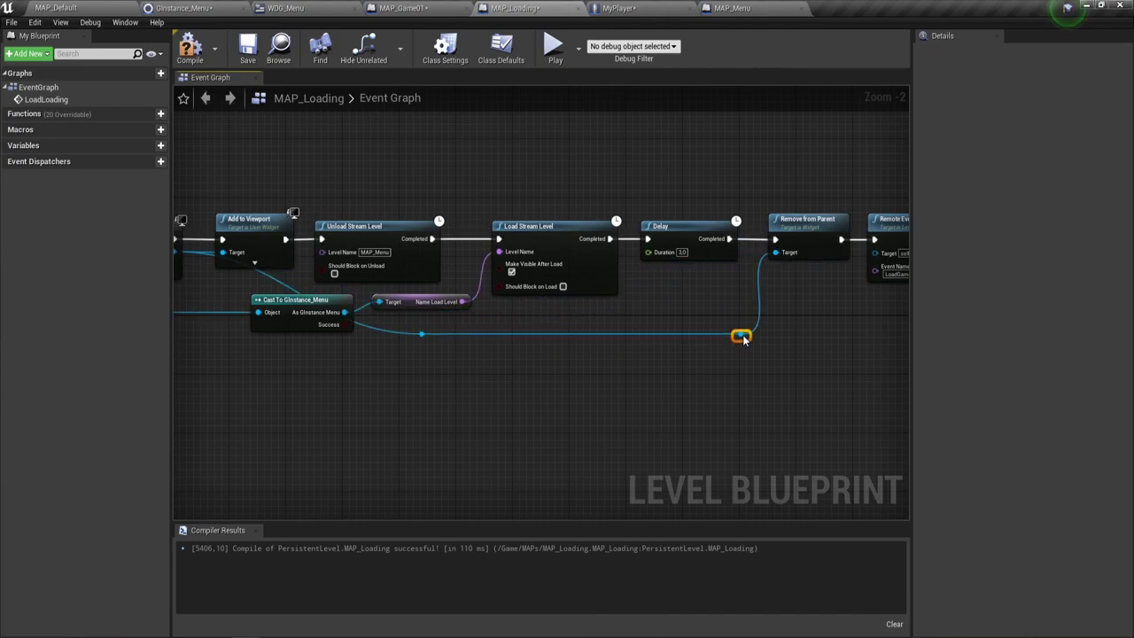
Step: Check the Create WDG Loading Widget, reroute point and Remote Event layout
right_click_drag(567, 359, 459, 363)
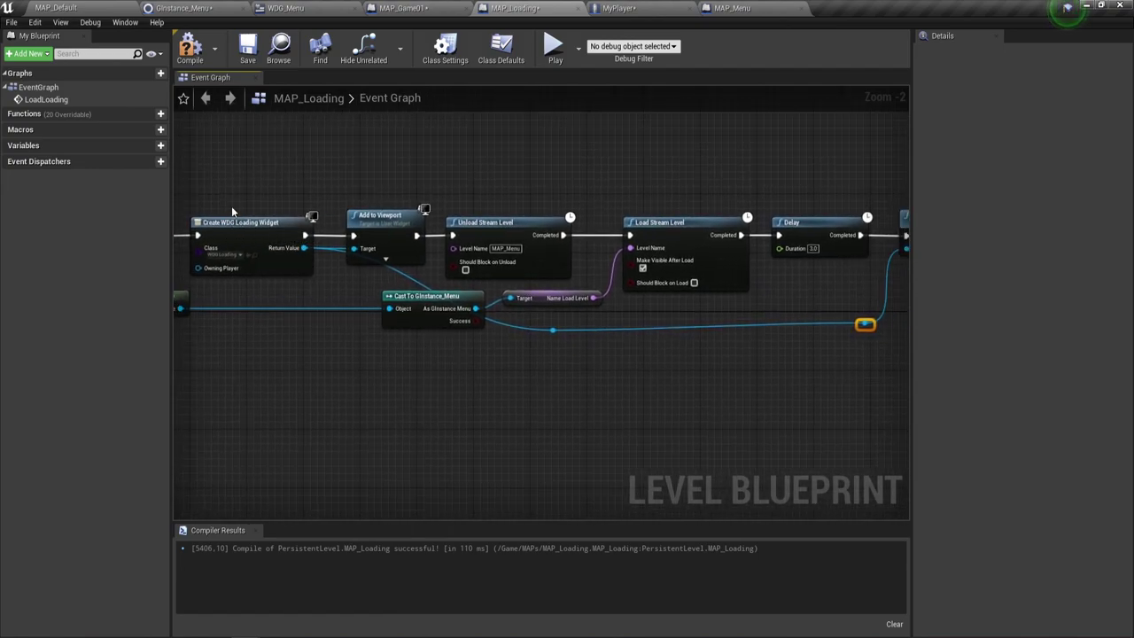
left_click_drag(217, 169, 263, 232)
right_click_drag(660, 400, 475, 391)
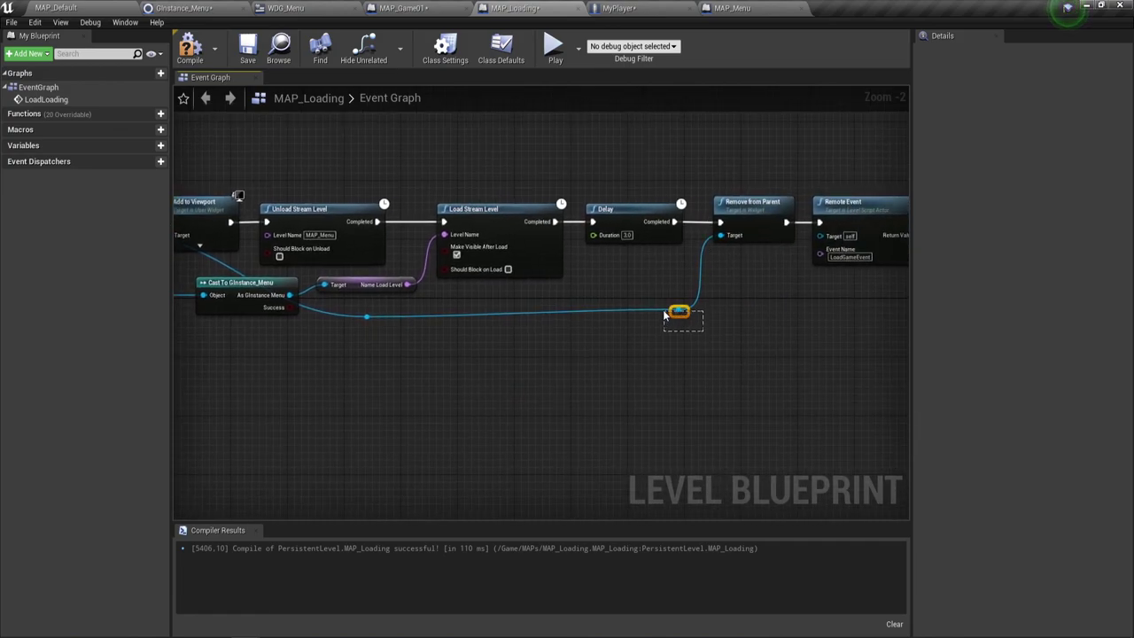
left_click_drag(665, 314, 662, 323)
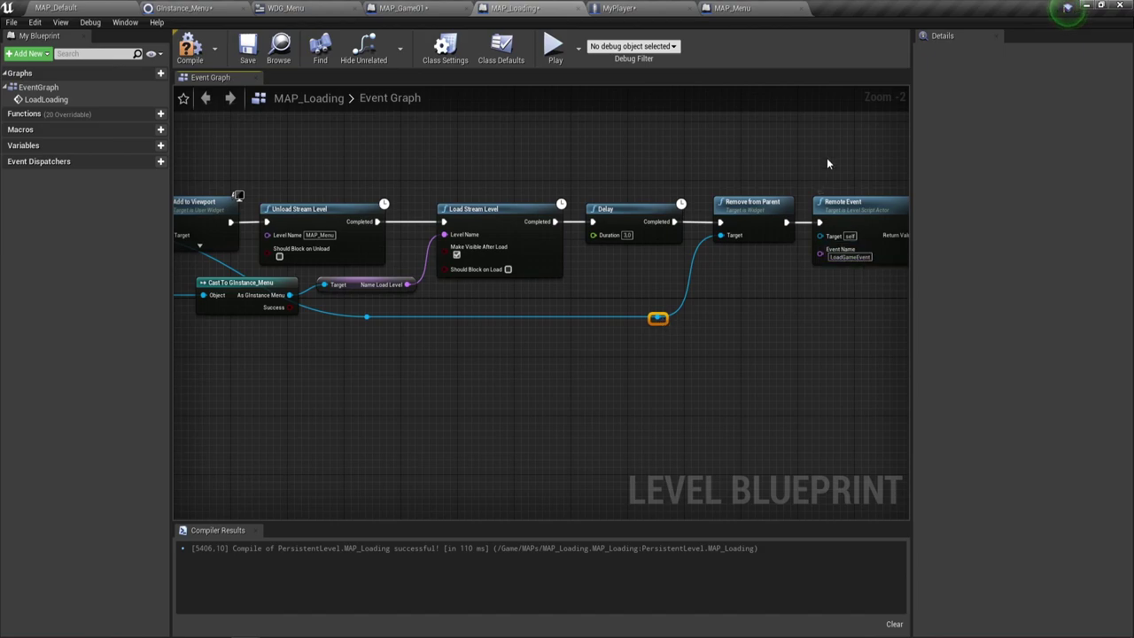
left_click(852, 228)
right_click_drag(880, 301, 713, 311)
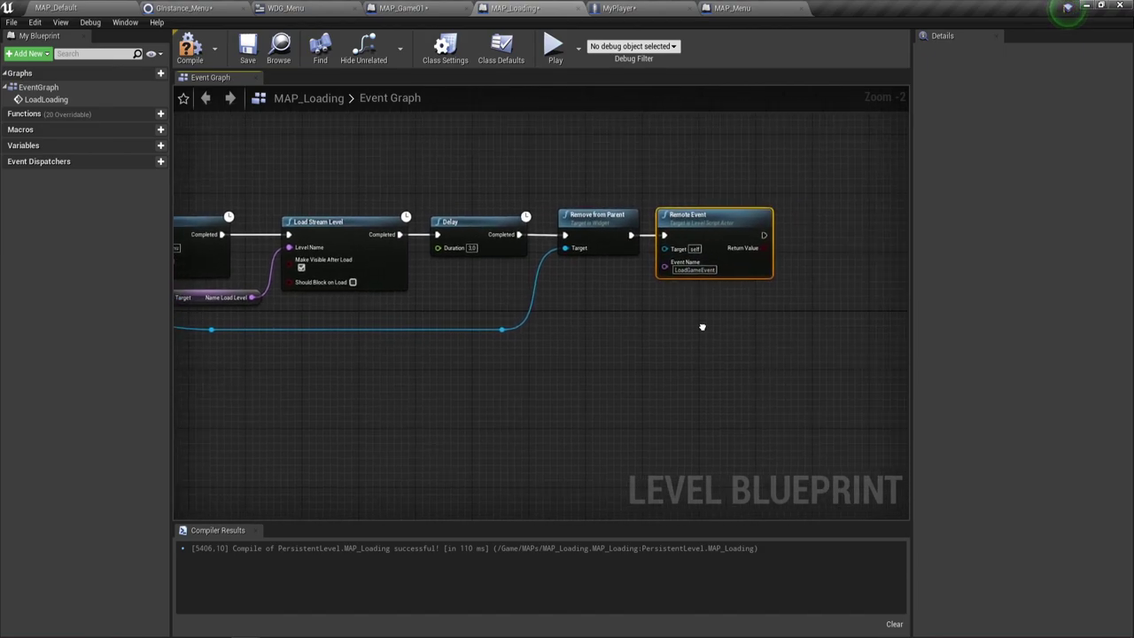
Step: Select MAP_Game01's LoadGameEvent chain and check its Unload Stream Level node for MAP_Loading
left_click(410, 11)
left_click_drag(239, 188, 743, 362)
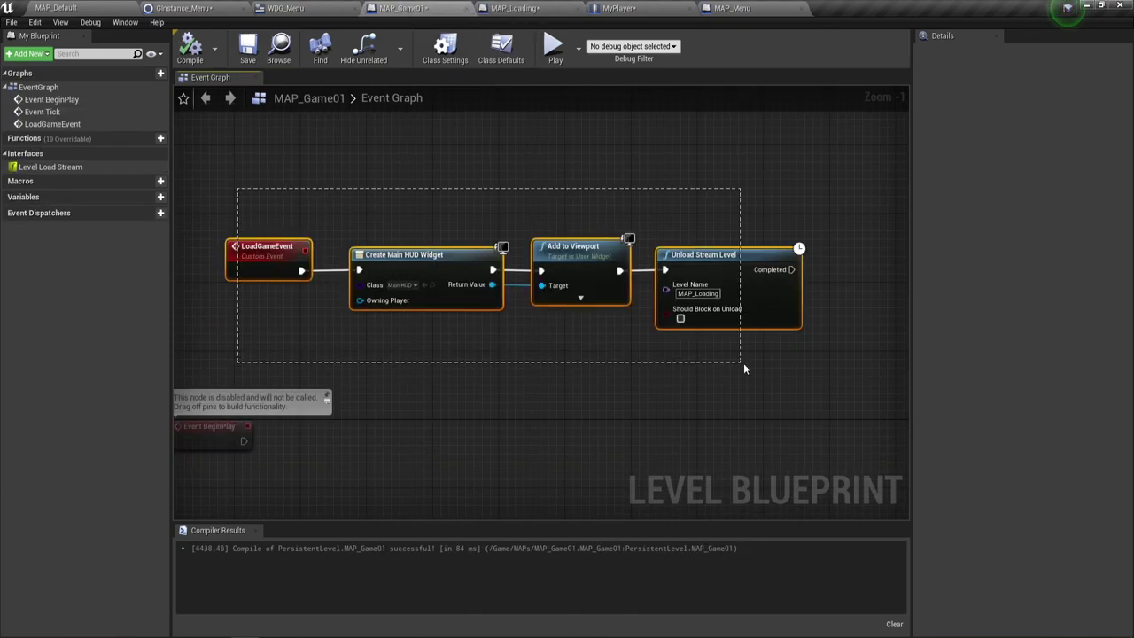
left_click(667, 315, "ctrl")
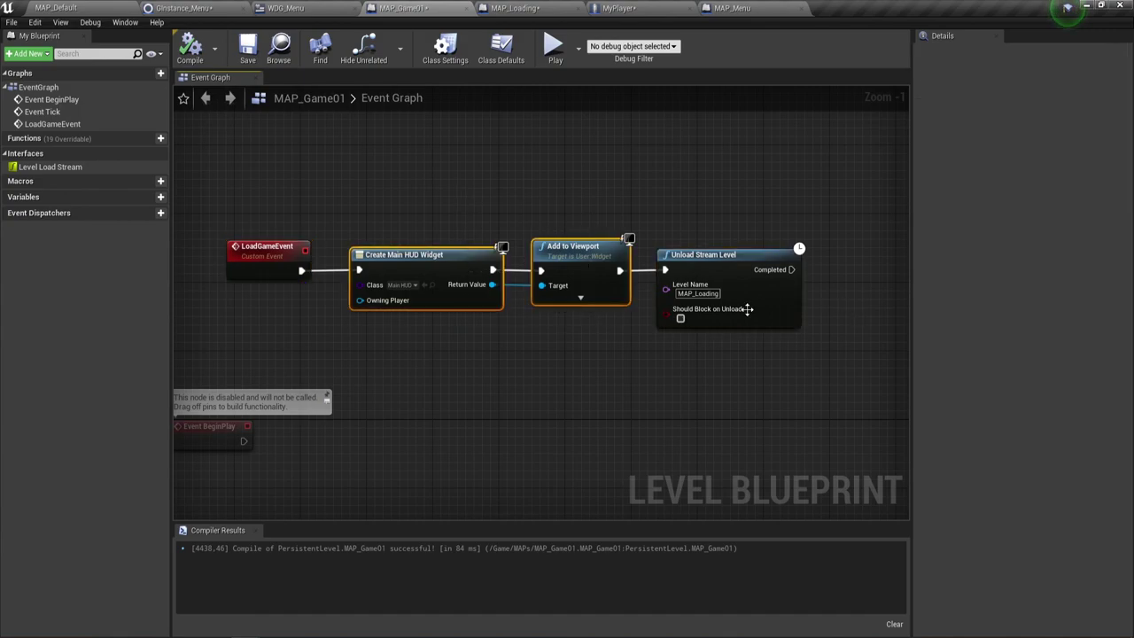
left_click_drag(780, 378, 727, 227)
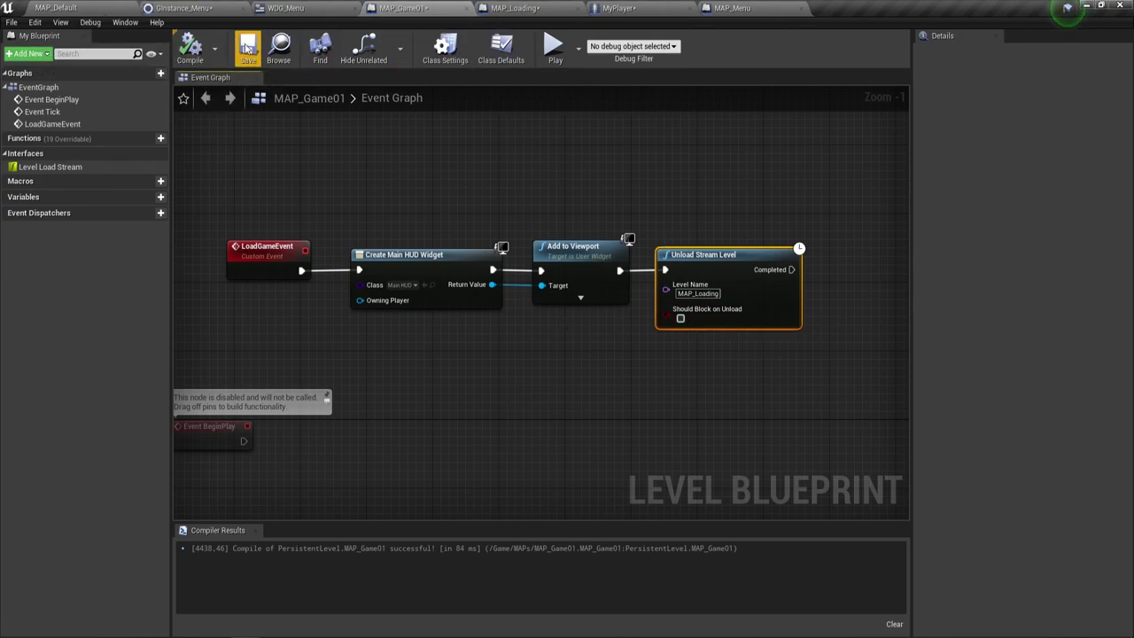
Step: Save all three modified assets and start a Play-in-Editor test
left_click(84, 8)
left_click(147, 441)
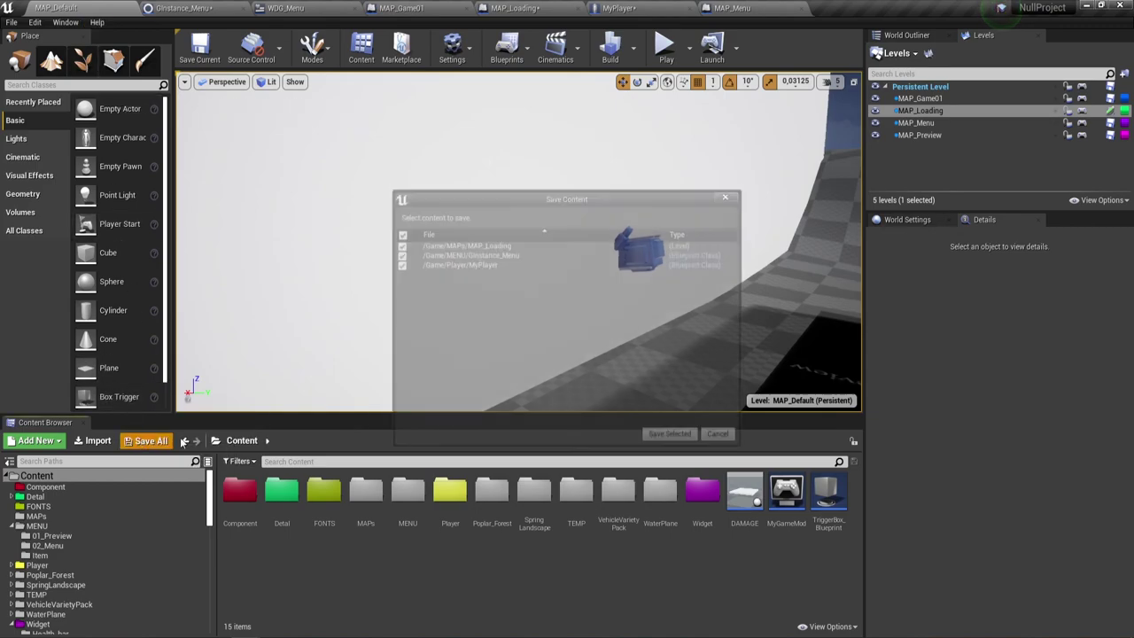
left_click(678, 439)
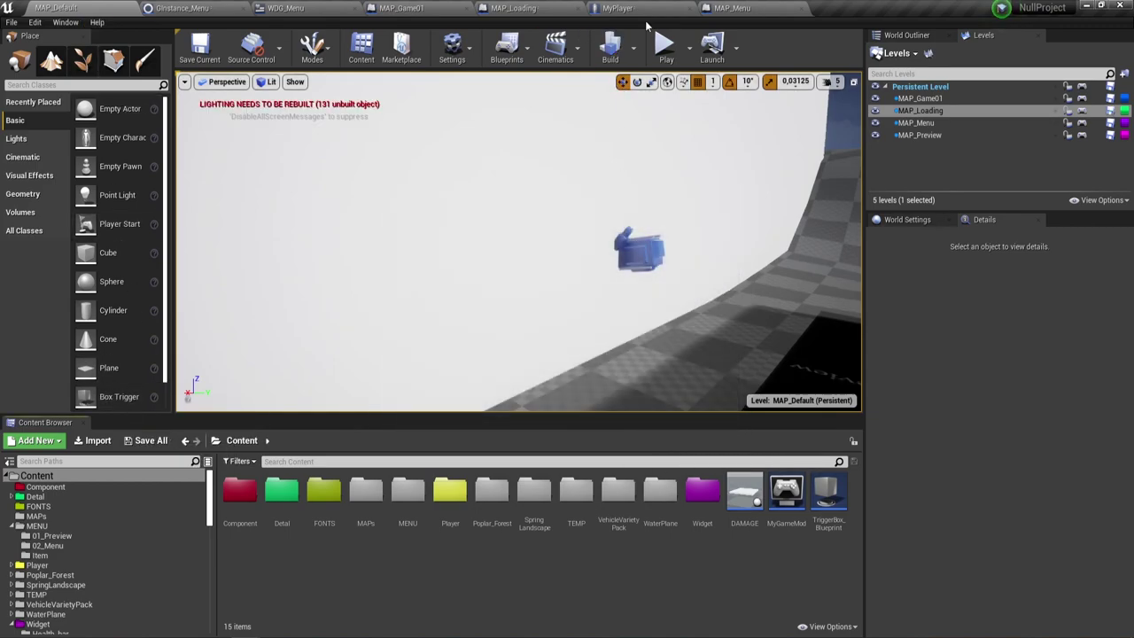
left_click(667, 46)
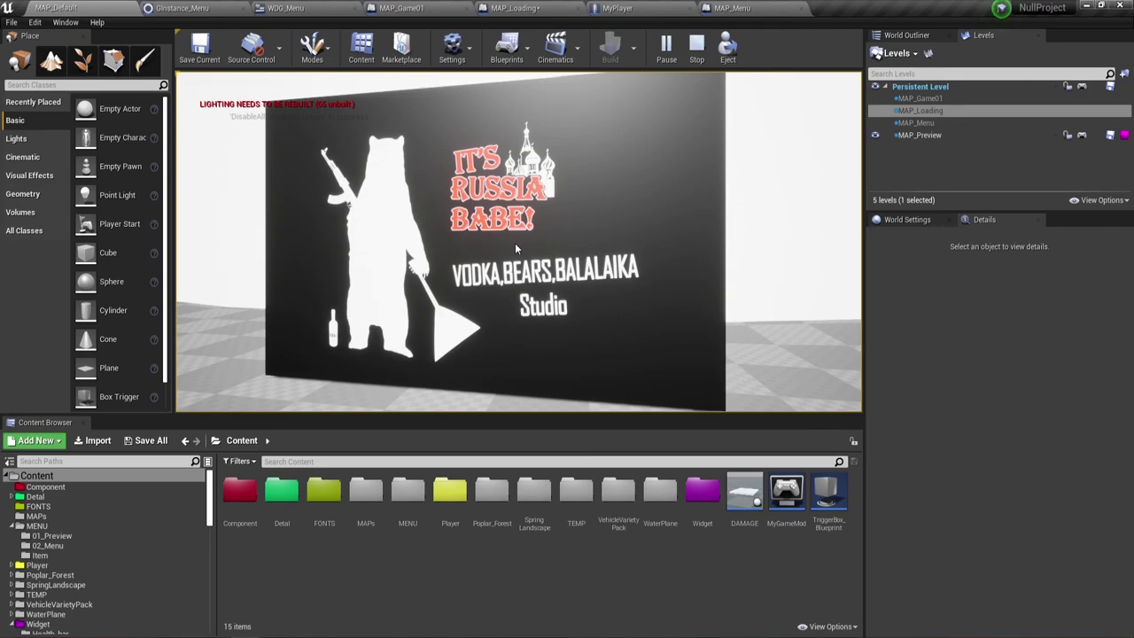
Step: Try Load game and Back, select MAP_Menu in Levels, then choose New game
left_click(370, 169)
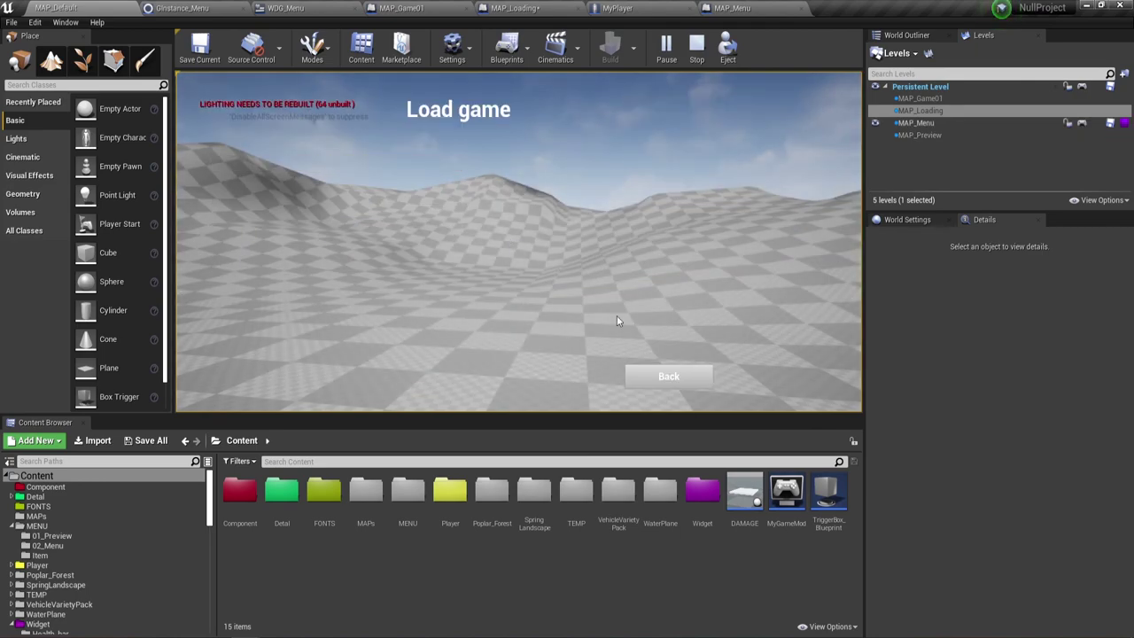
left_click(683, 377)
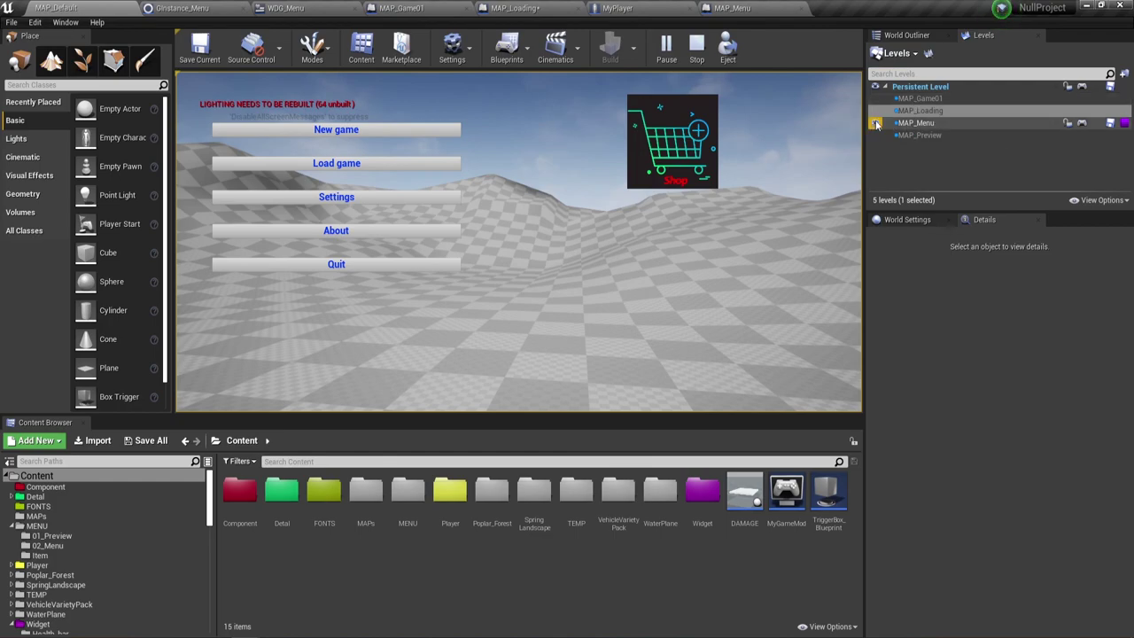
left_click(926, 124)
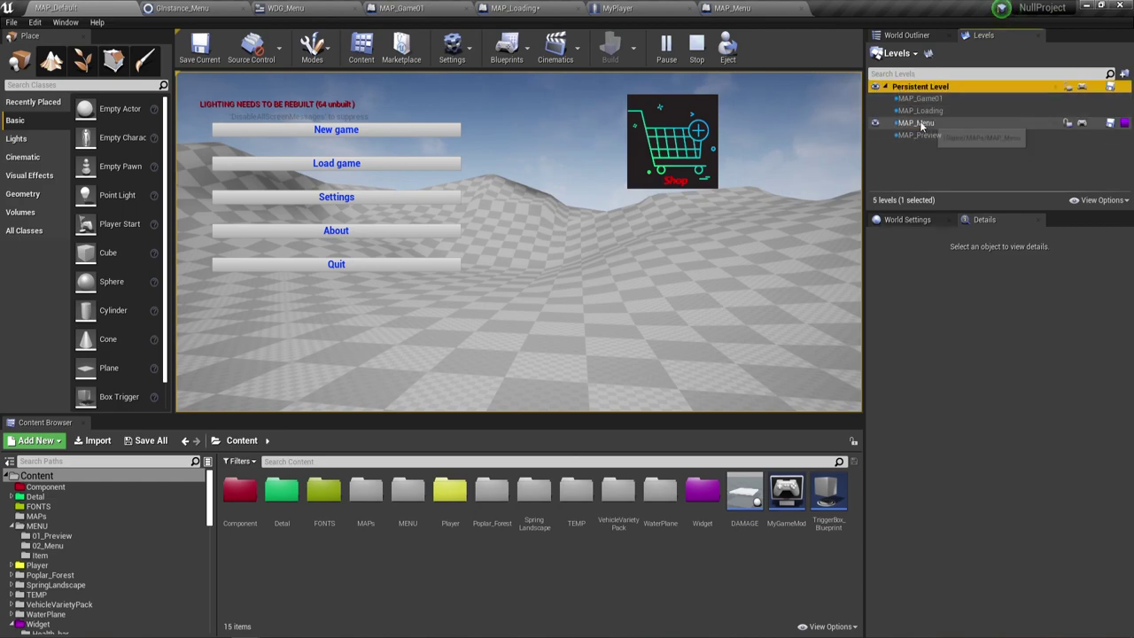
left_click(386, 133)
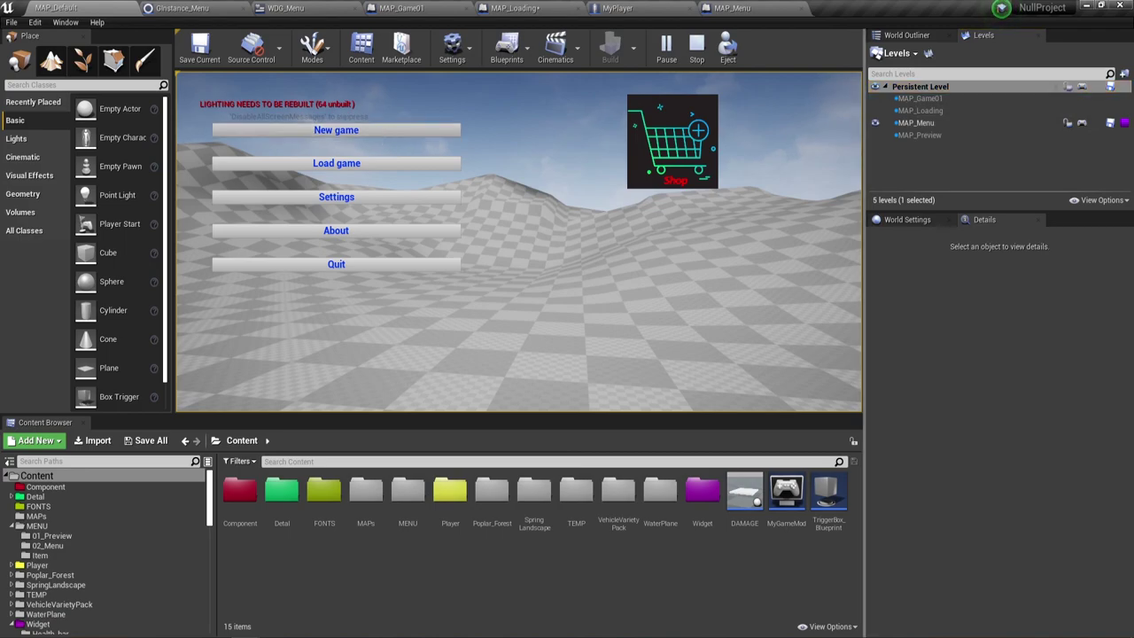